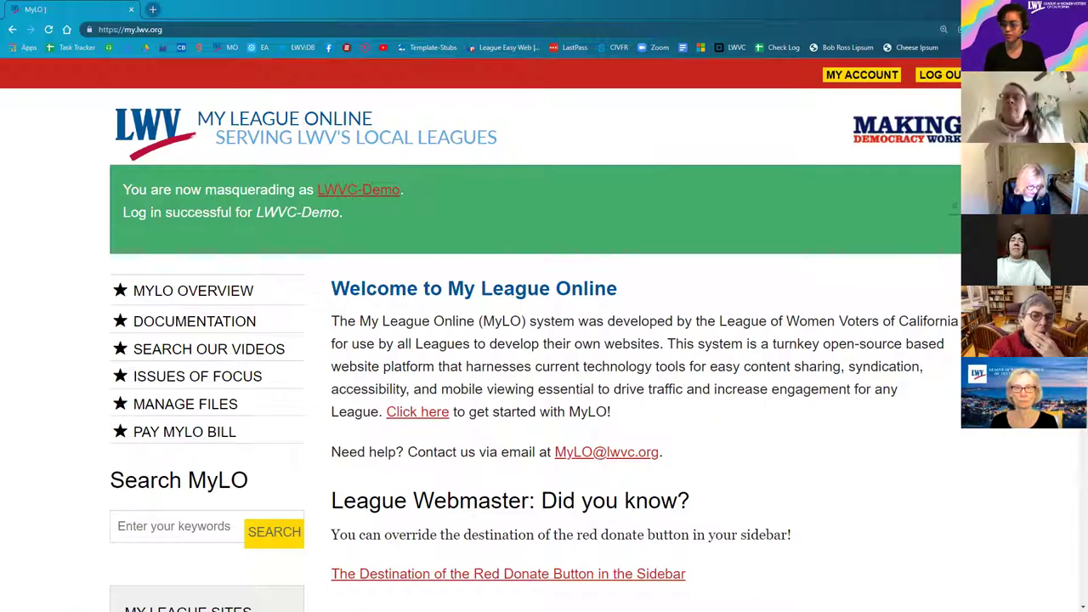
Step: Search Google for 'join mylo office hours' and open the Join Office Hours! MyLO page
left_click(191, 31)
type("join")
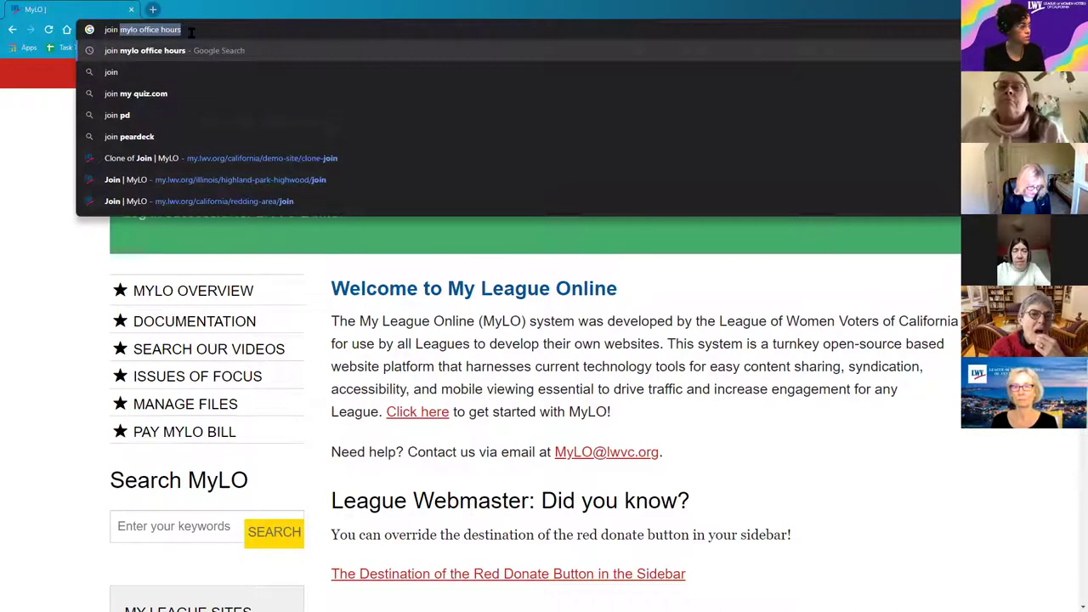
key("Return")
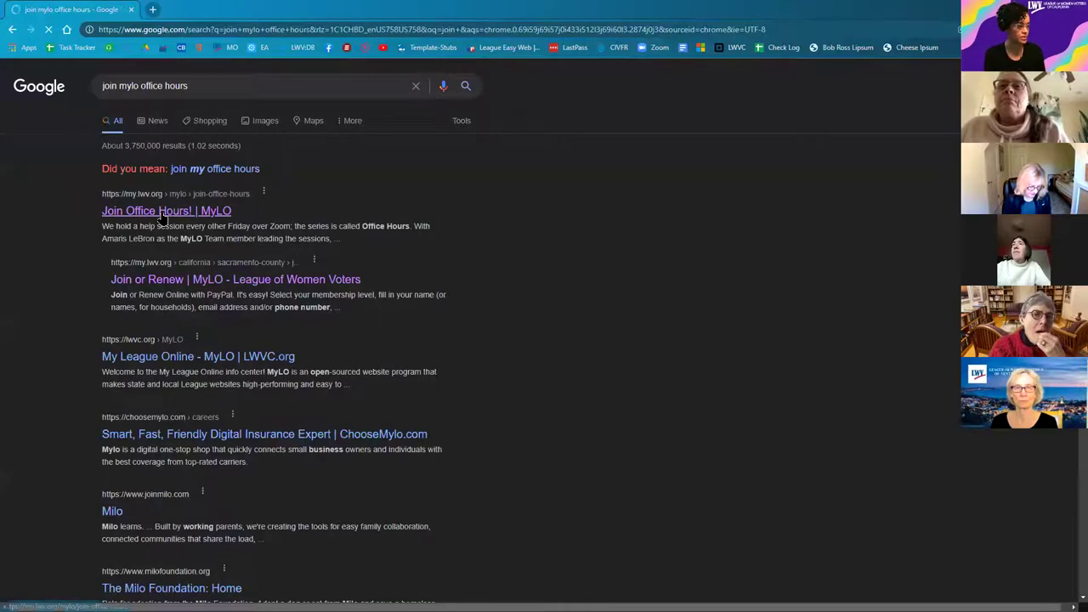
left_click(169, 216)
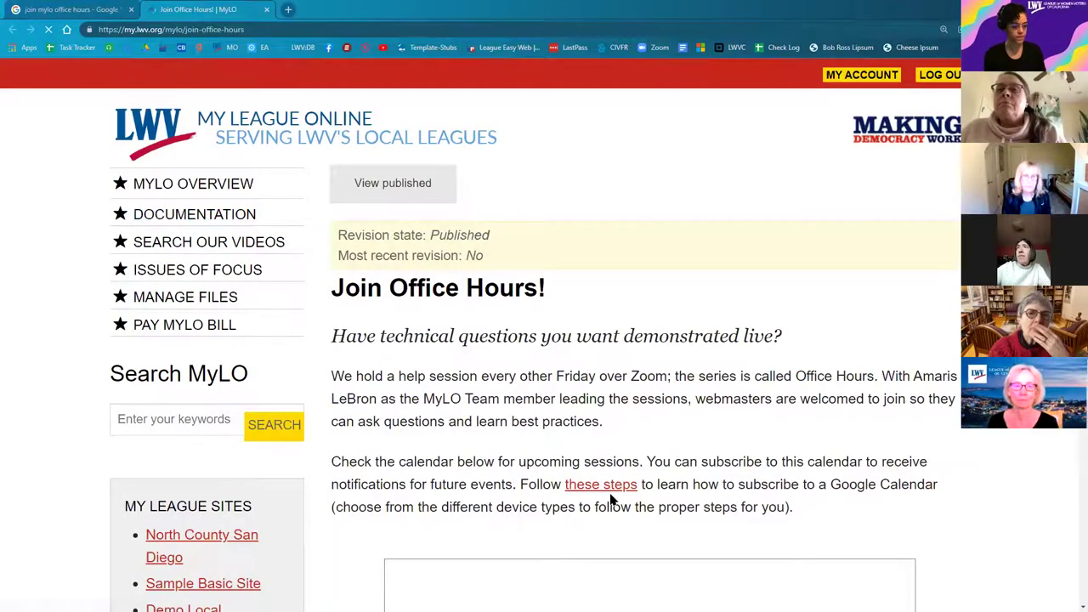
Step: Preview the Office Hours calendar in Week, Month and Agenda views, then return to the search results
scroll(680, 505, "down", 3)
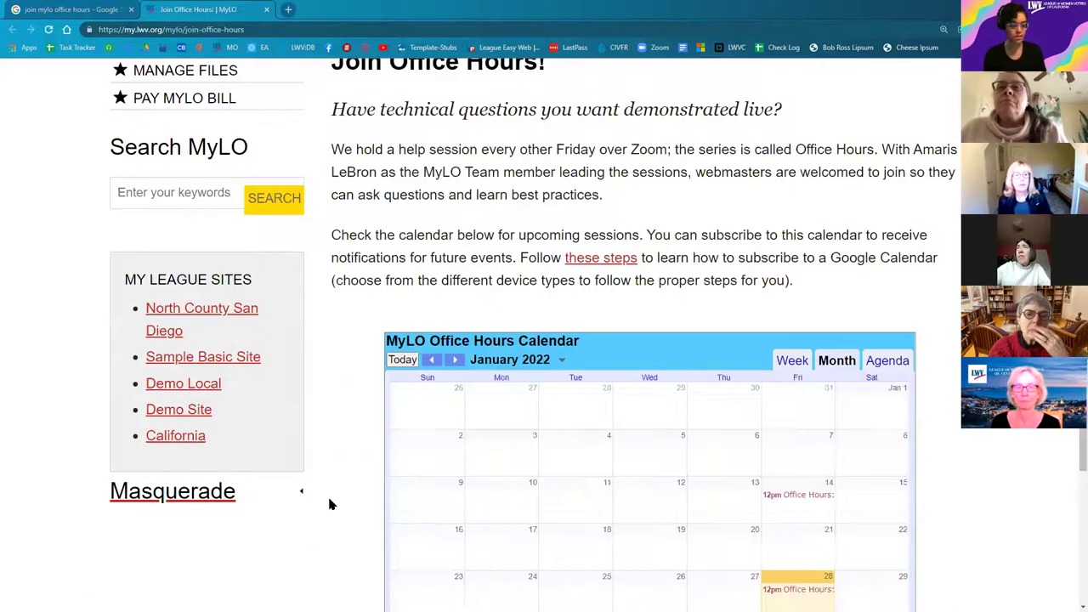
scroll(339, 508, "down", 1)
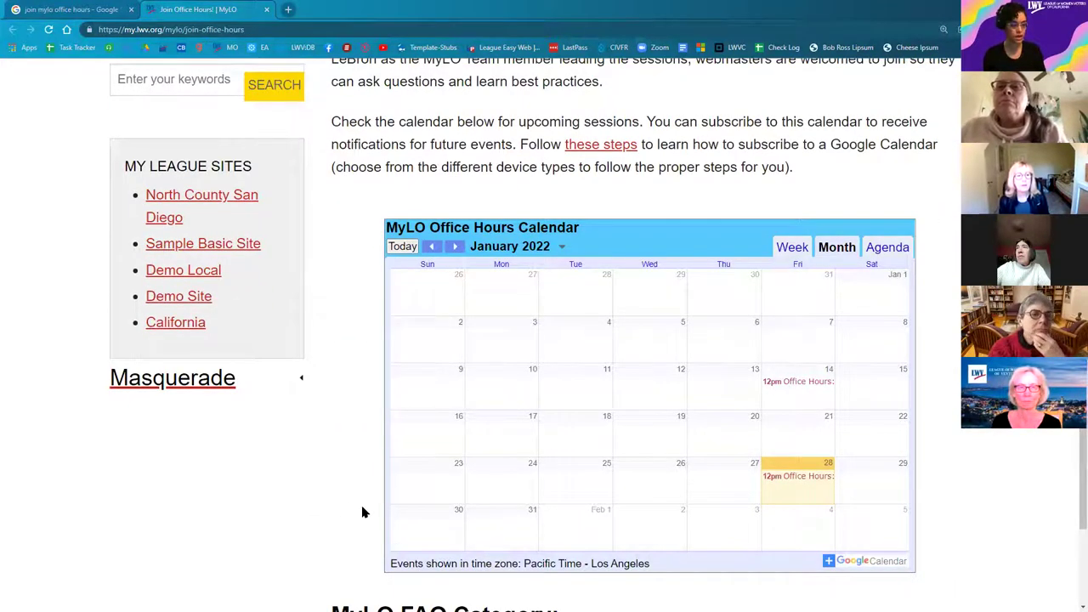
scroll(362, 510, "down", 1)
left_click_drag(367, 148, 940, 542)
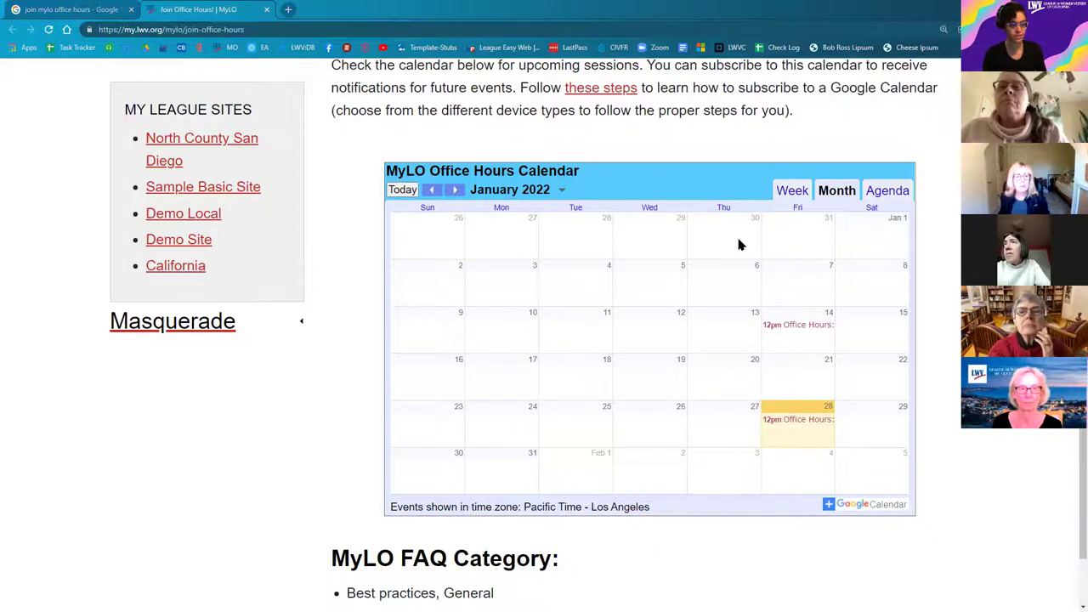
left_click(792, 190)
left_click(842, 191)
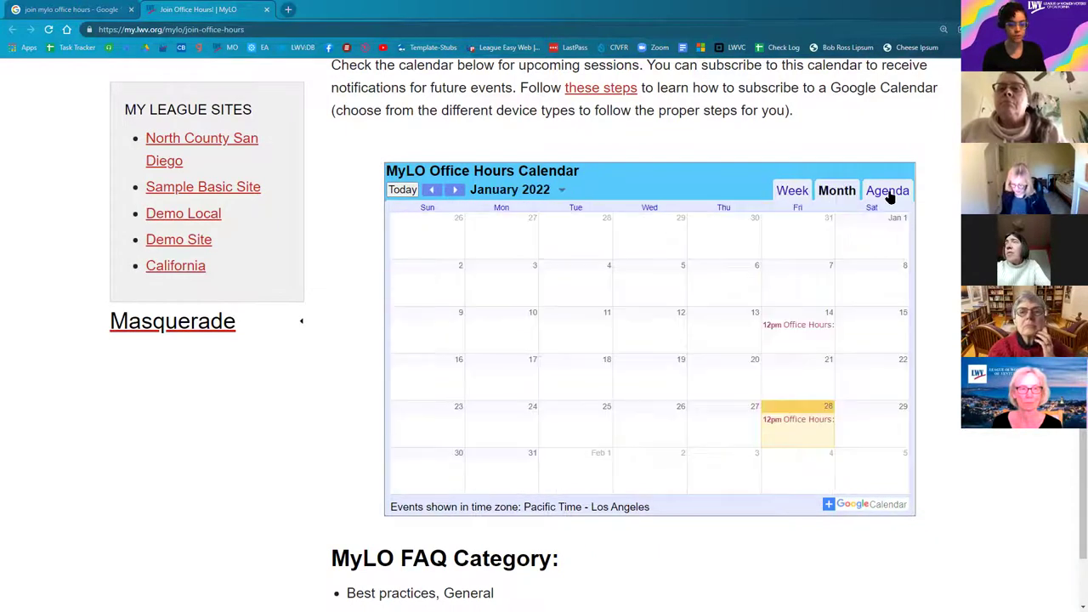
left_click(889, 191)
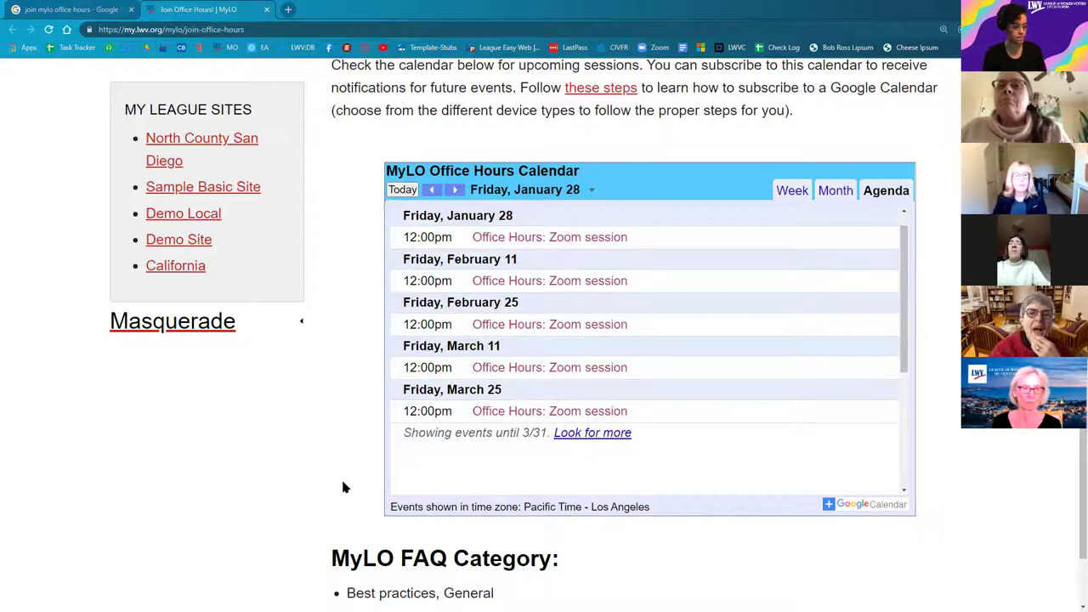
left_click(834, 191)
scroll(273, 532, "up", 2)
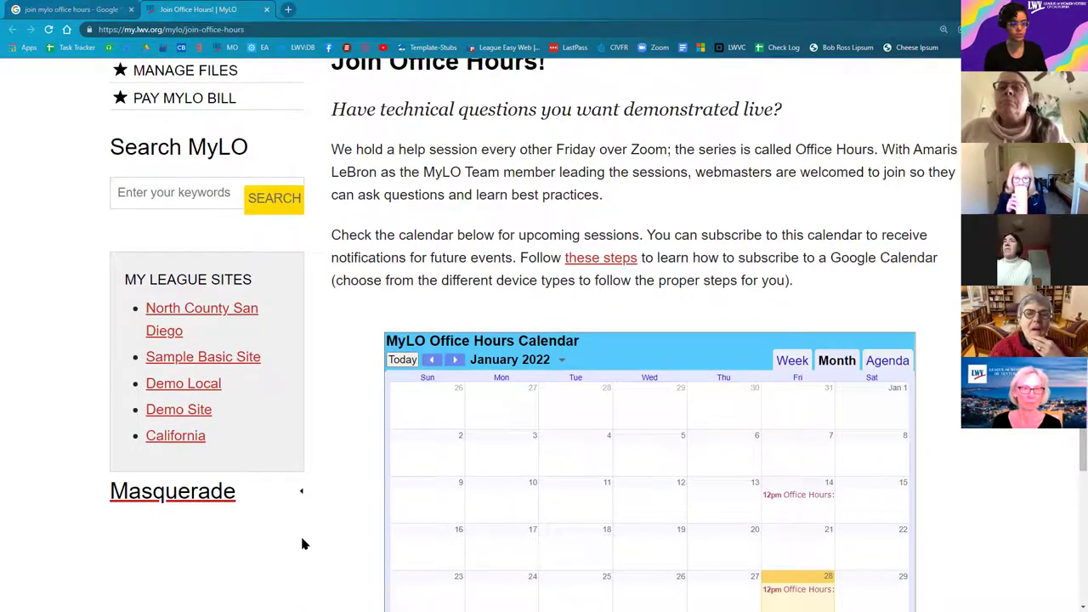
left_click(72, 9)
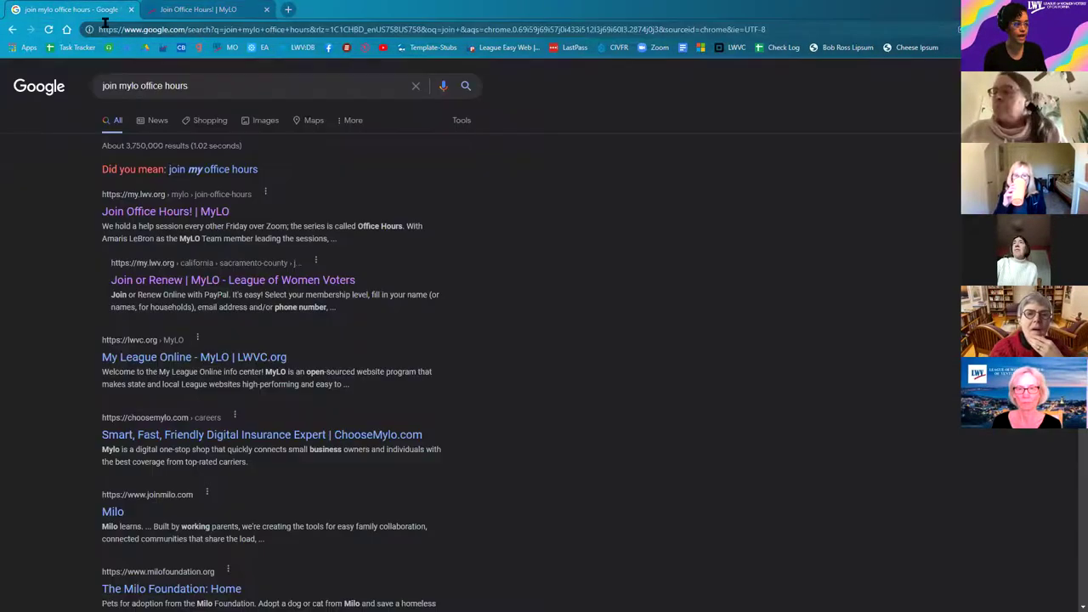
Step: Search 'calendar google', open Google Calendar, and close the search results tab
left_click(195, 31)
type("calendar")
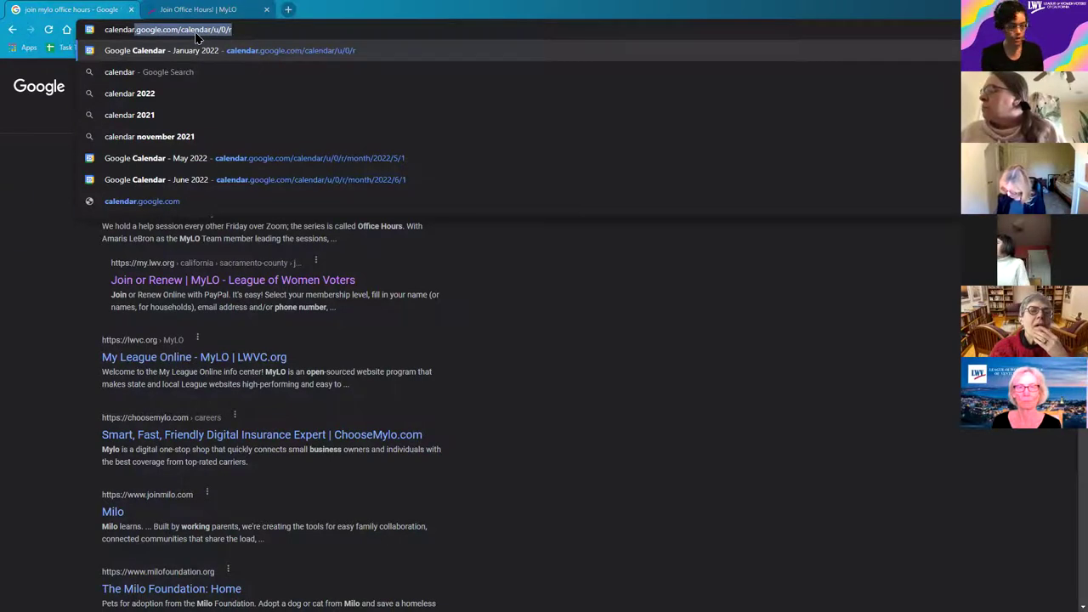
type("google")
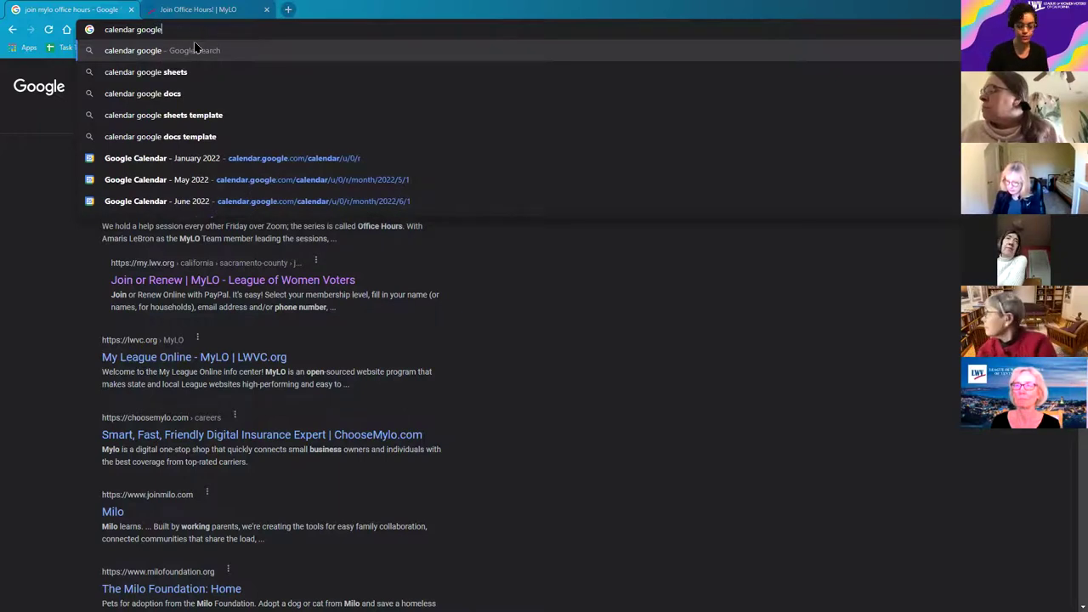
left_click(197, 48)
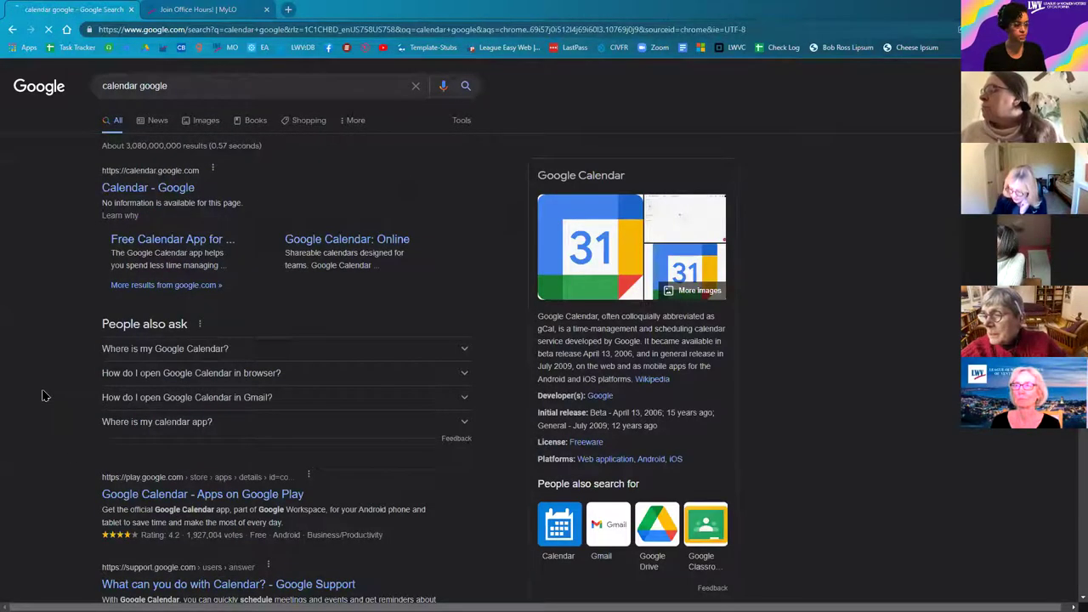
left_click(146, 187)
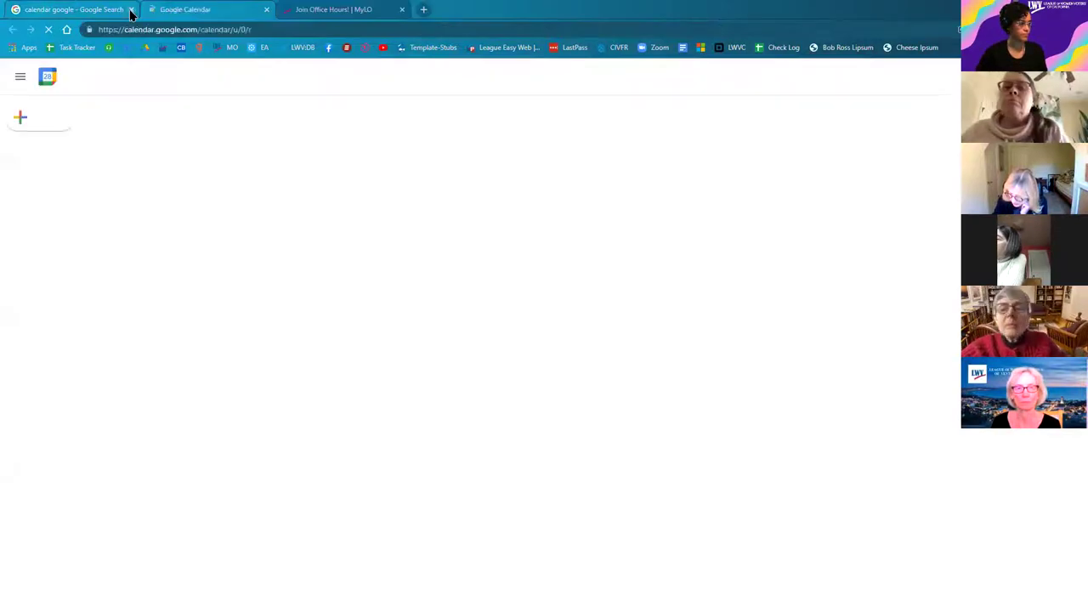
left_click(131, 9)
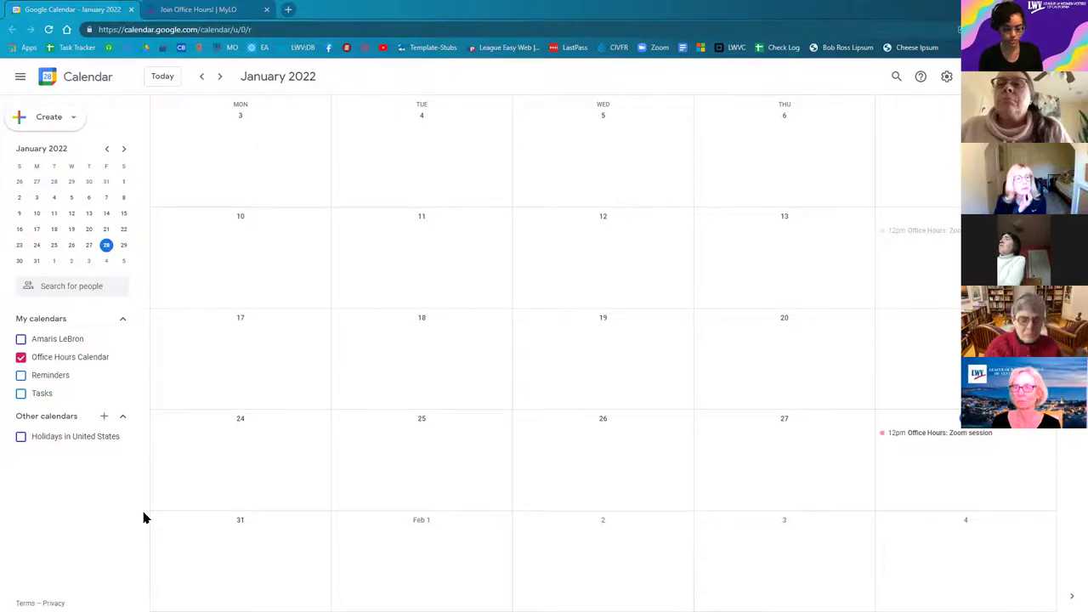
Step: Enlarge the page, check the Create menu, then pick Create new calendar from Other calendars' +
key("ctrl+plus")
key("ctrl+plus")
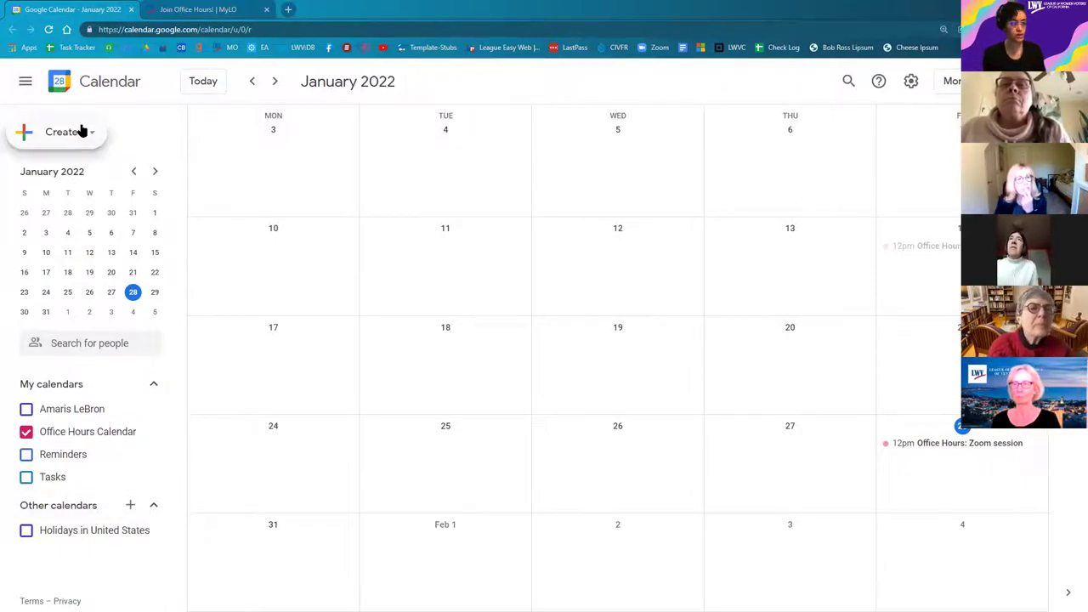
left_click(58, 141)
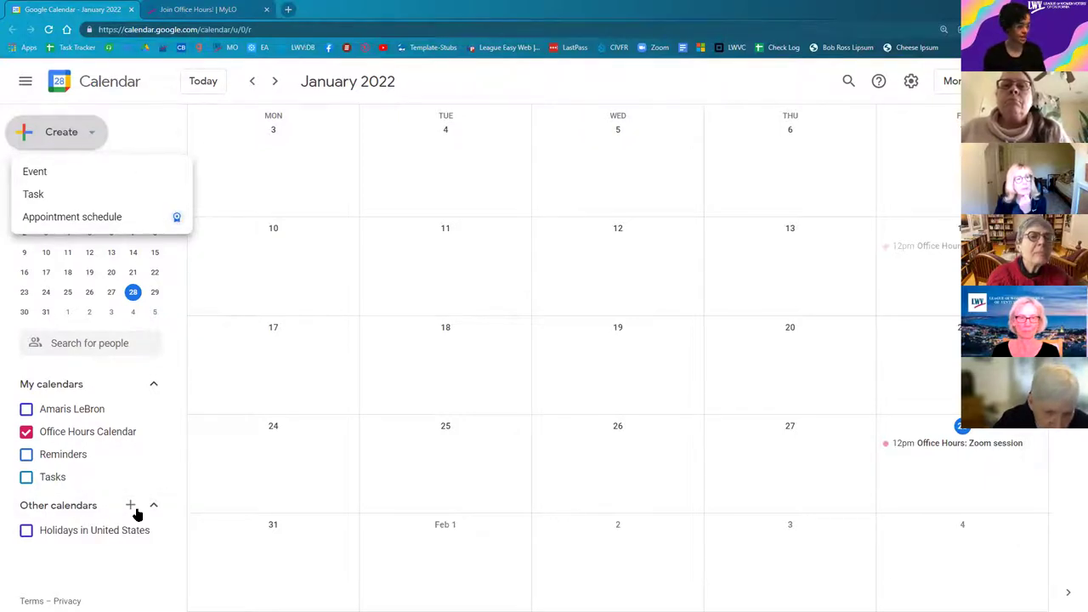
left_click(136, 514)
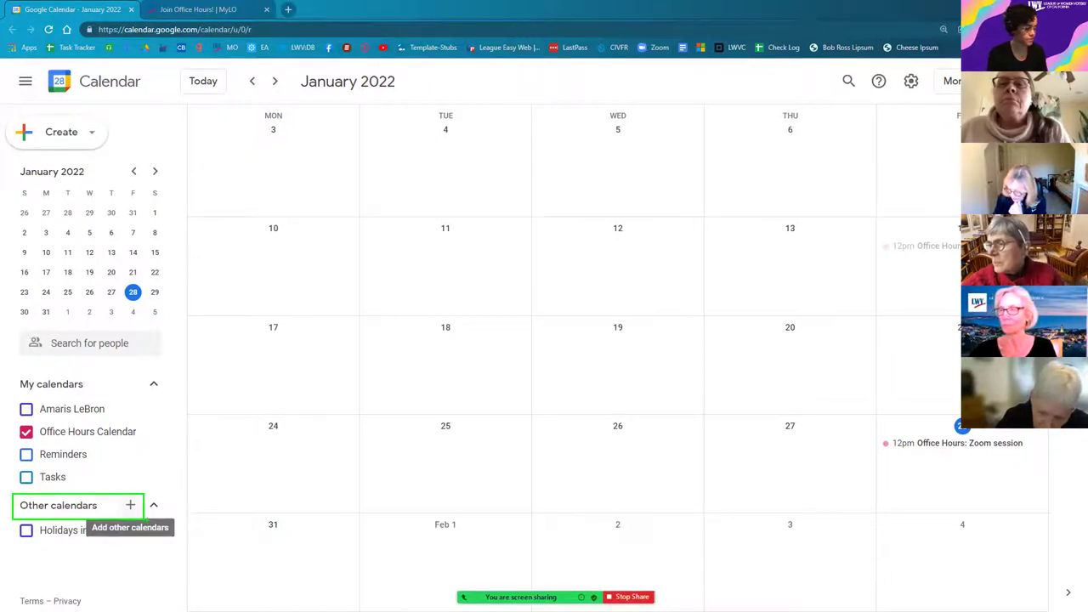
left_click(130, 507)
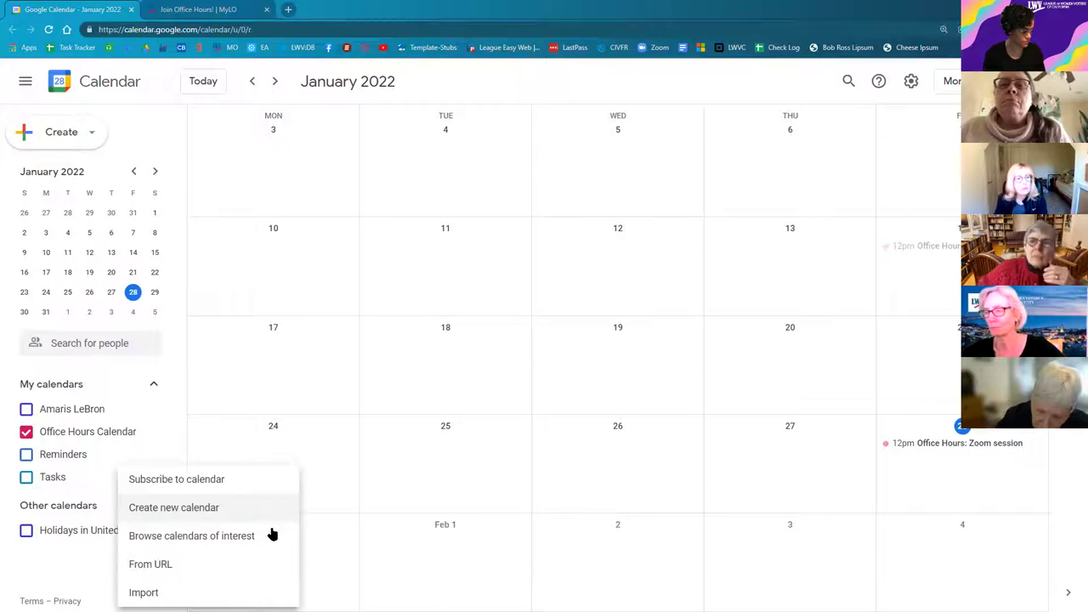
left_click(224, 517)
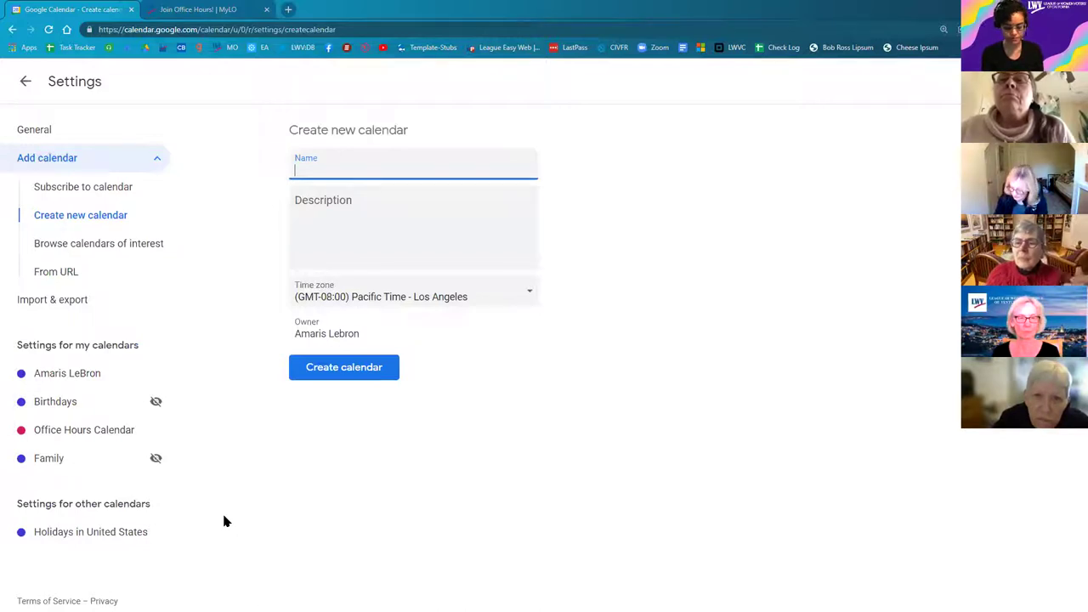
Step: Name the new calendar 'Demo Calendar' with the description 'Description here.' and create it
type("Demo Calendar")
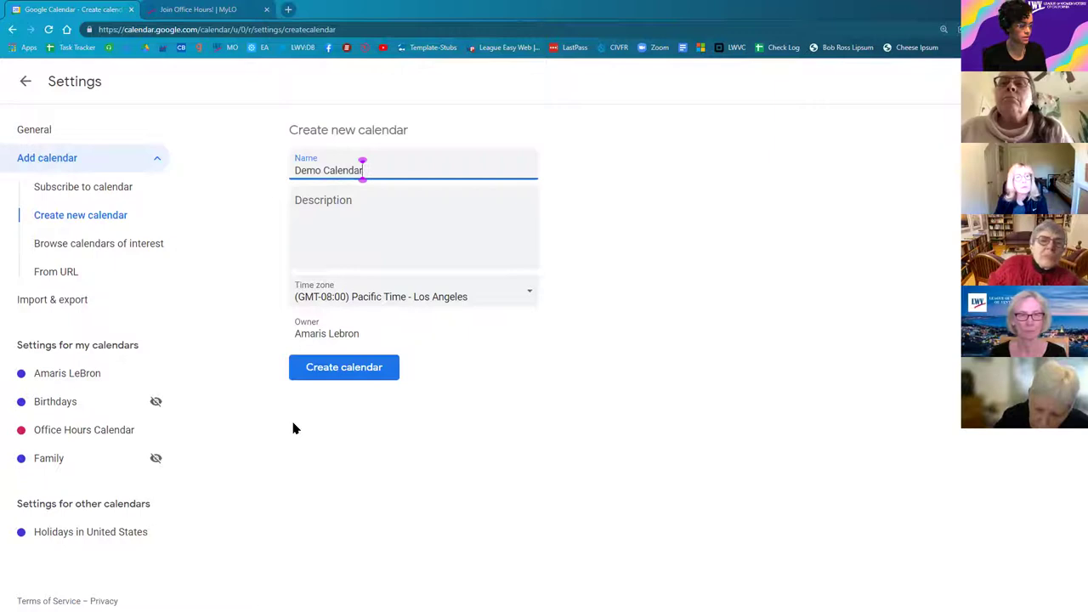
left_click(390, 210)
type("Description")
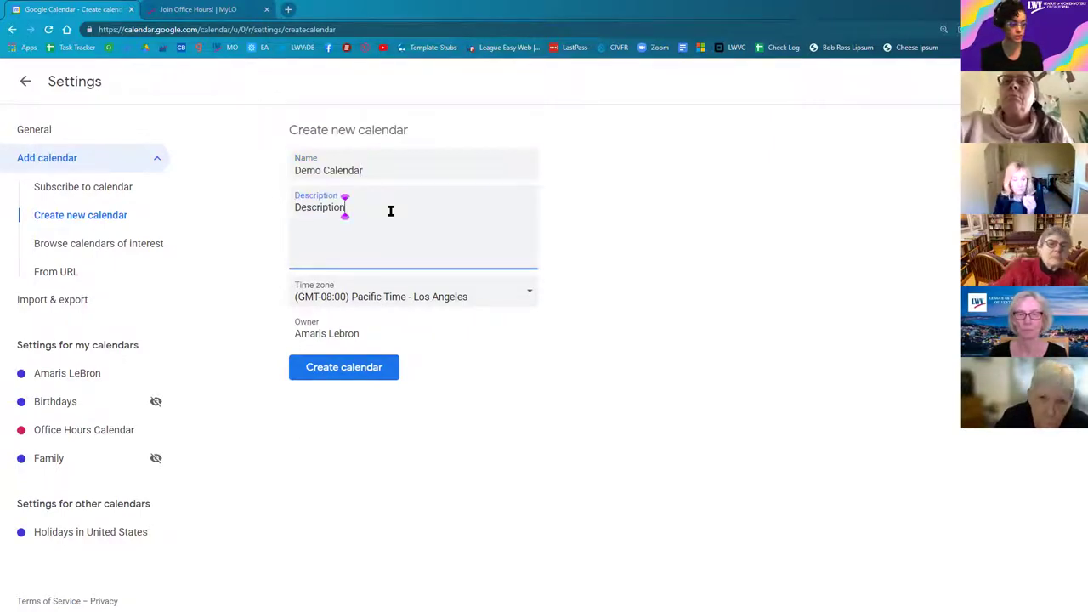
type(" here.")
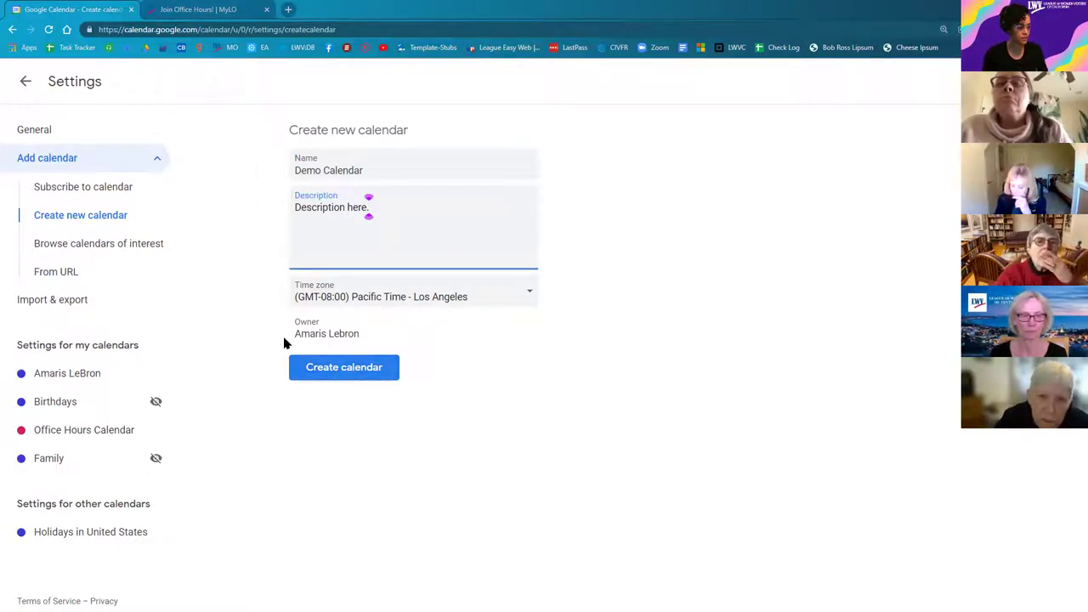
left_click(350, 336)
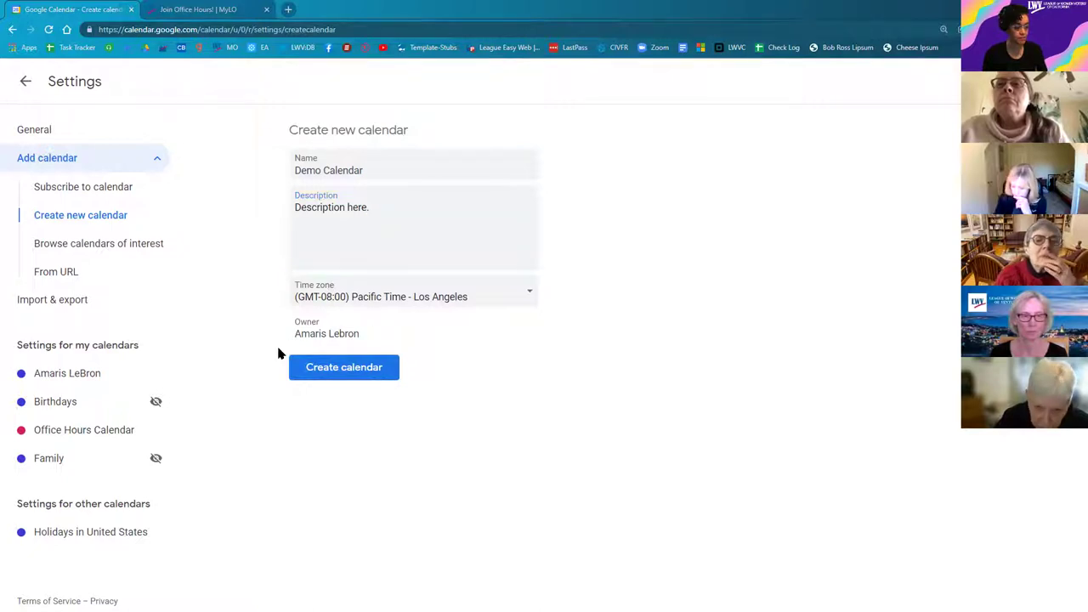
left_click_drag(280, 352, 282, 369)
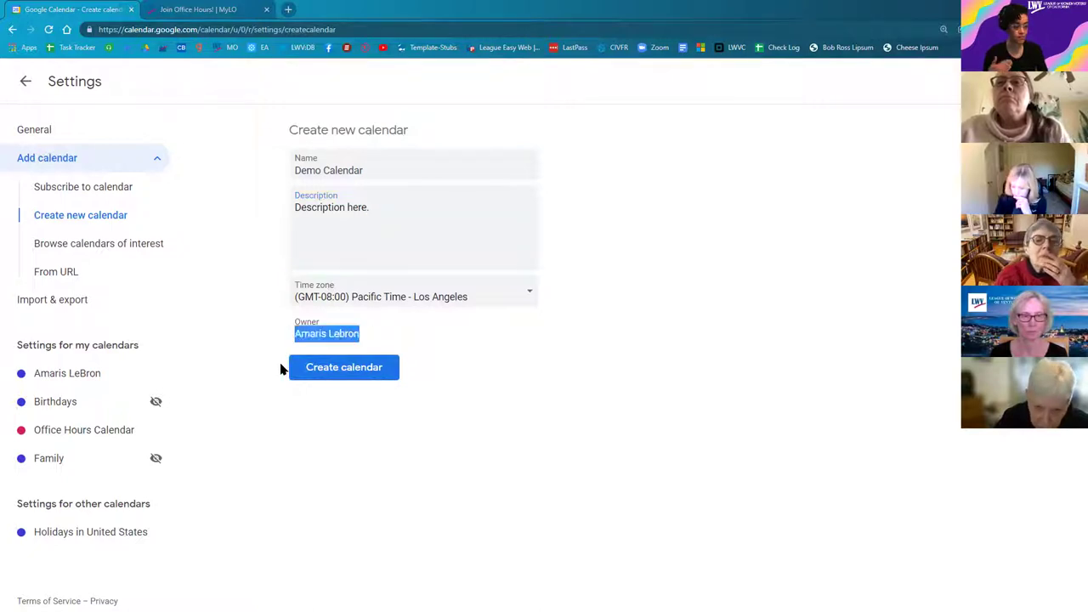
left_click(376, 335)
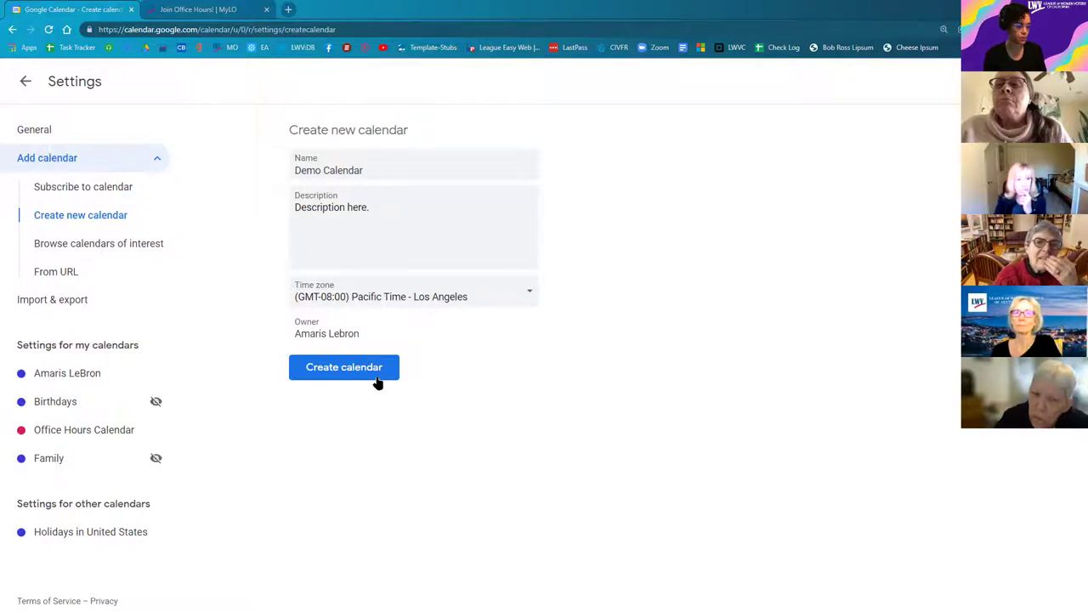
left_click(371, 378)
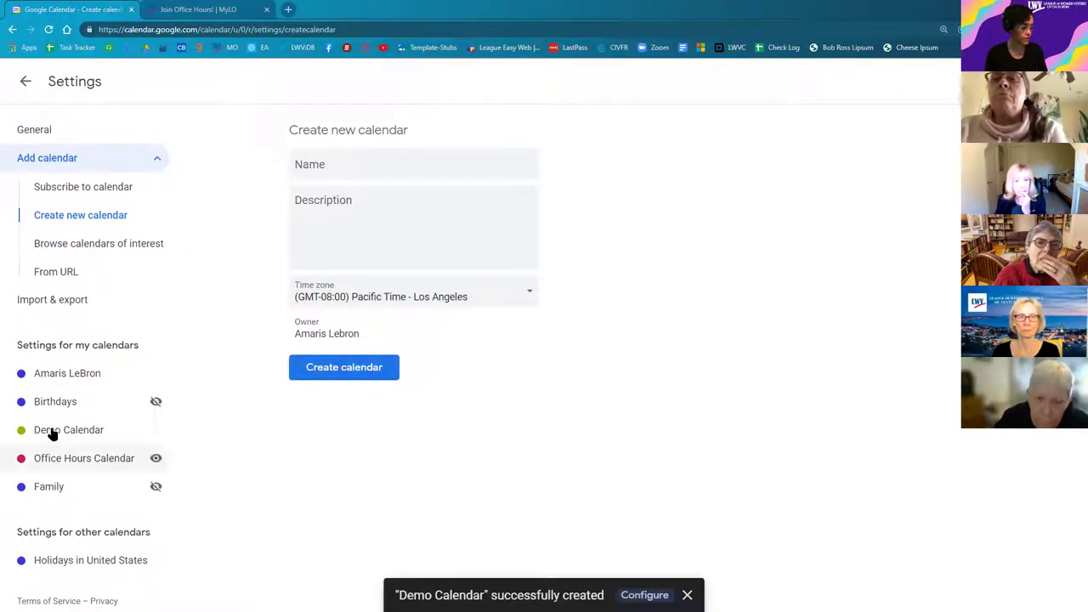
Step: Return to the month view and open the Options menu for Demo Calendar
left_click(54, 435)
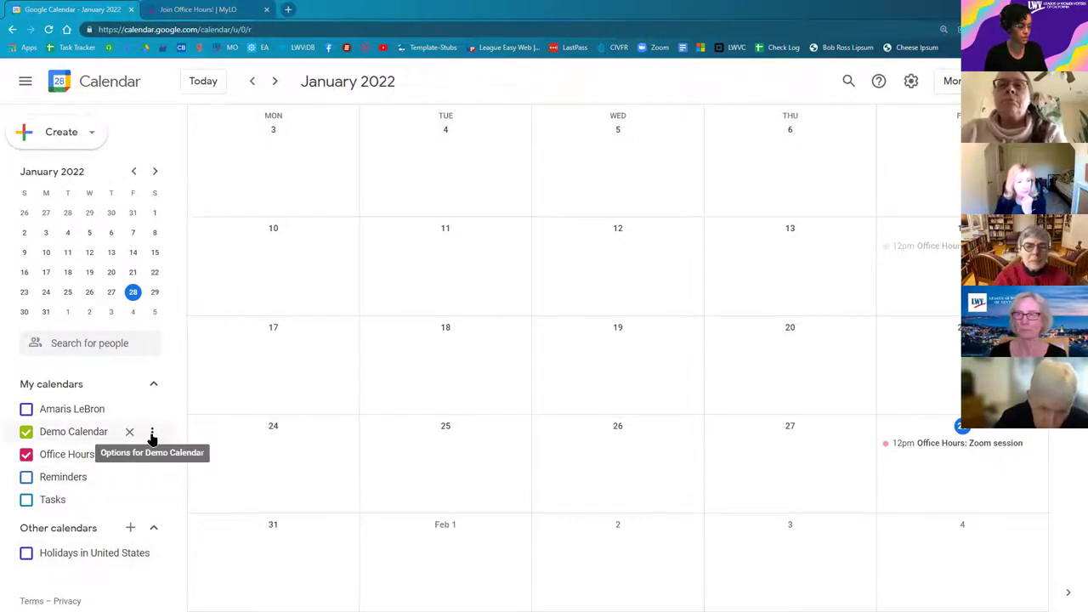
left_click(152, 436)
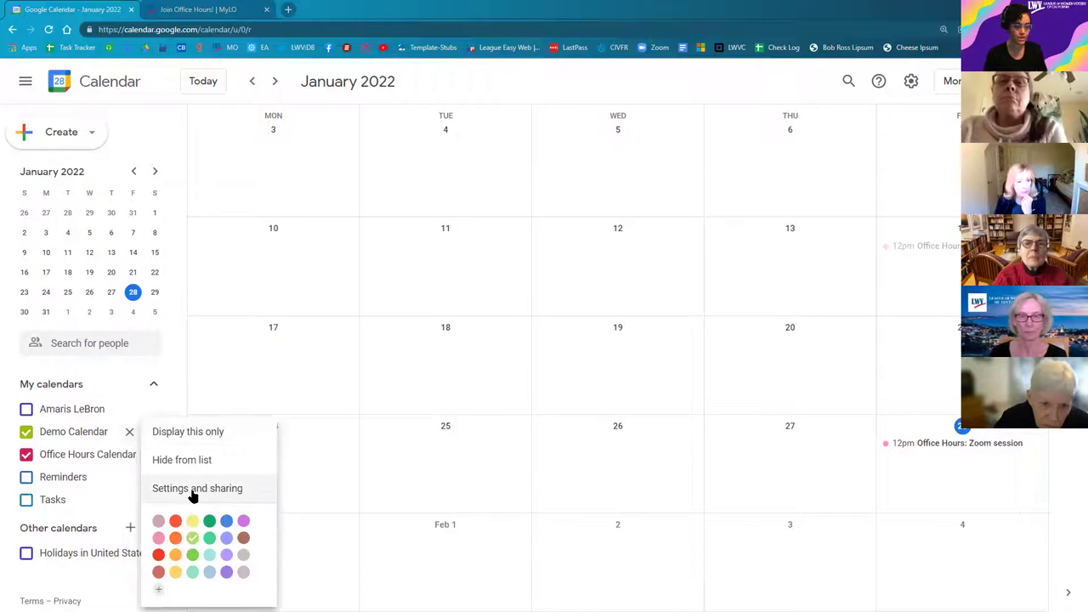
Step: Open Demo Calendar's Settings and sharing and jump to its Integrate calendar section
left_click(197, 489)
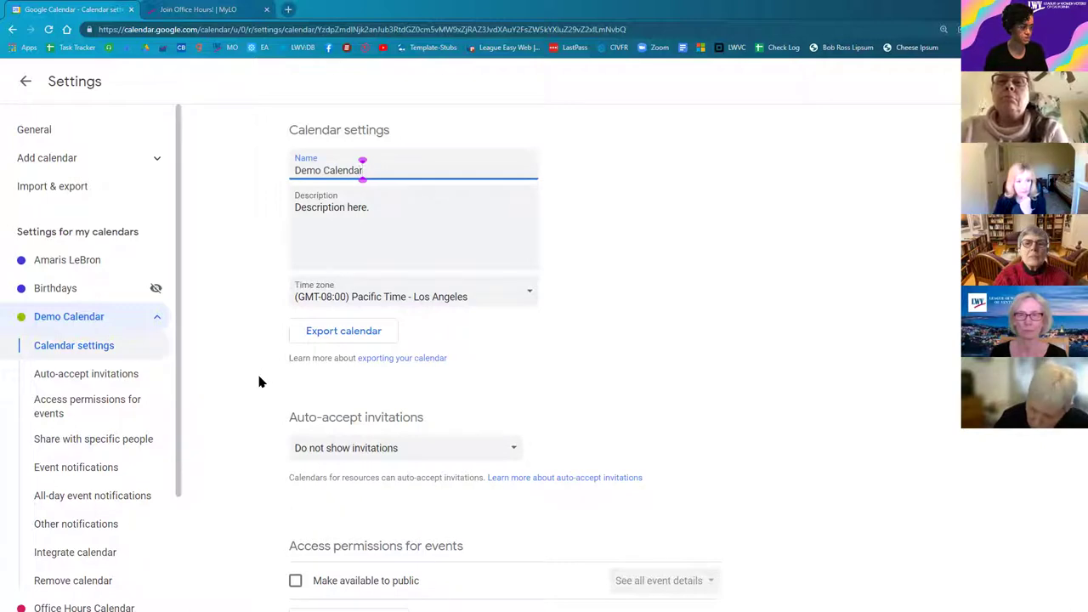
scroll(271, 388, "down", 2)
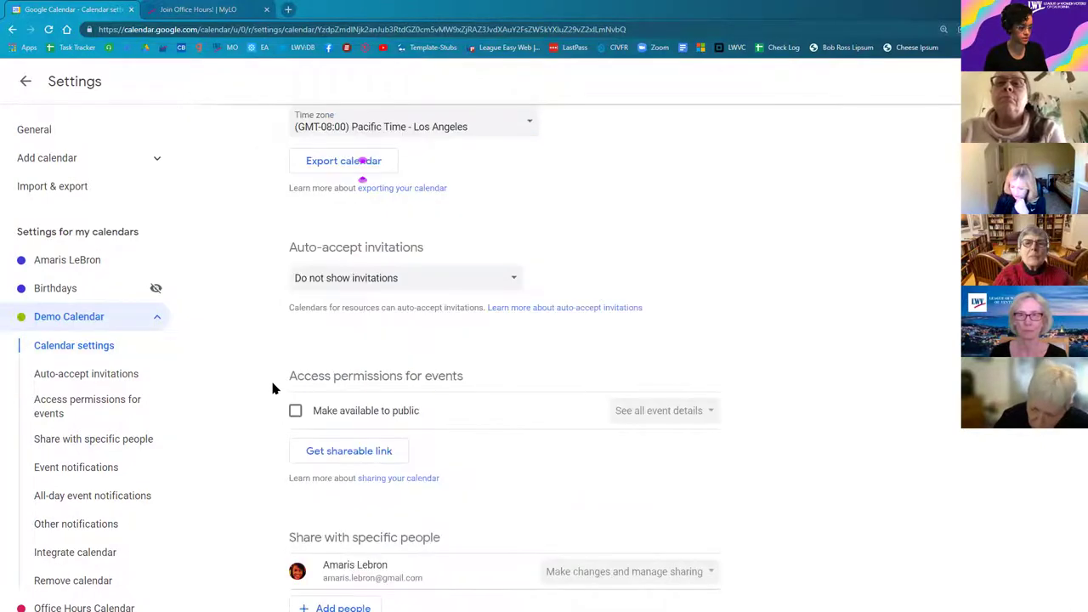
scroll(274, 389, "down", 2)
scroll(274, 389, "down", 3)
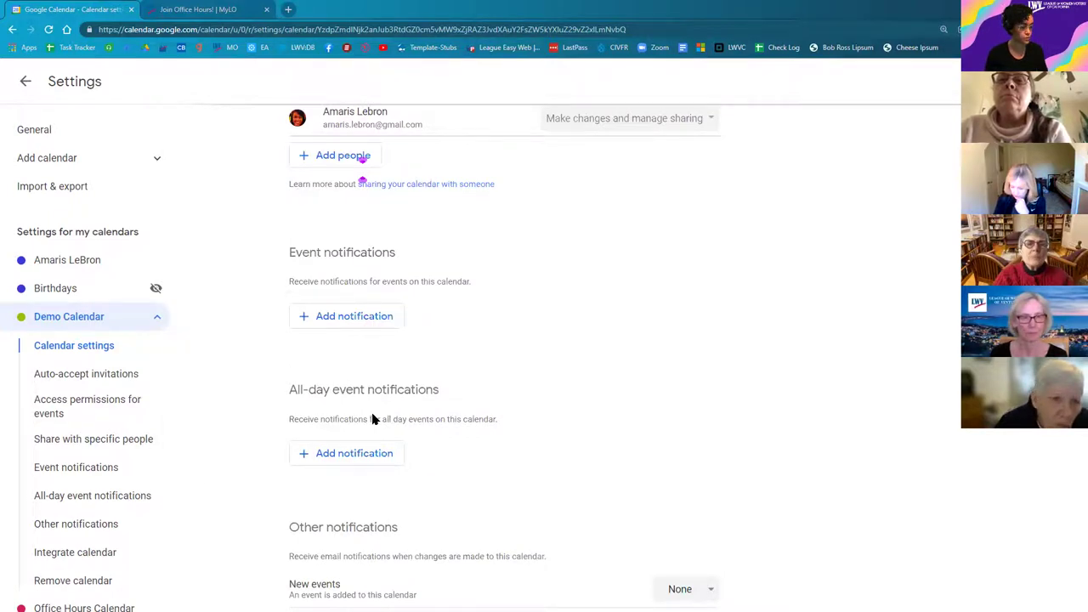
left_click(87, 467)
scroll(90, 471, "down", 1)
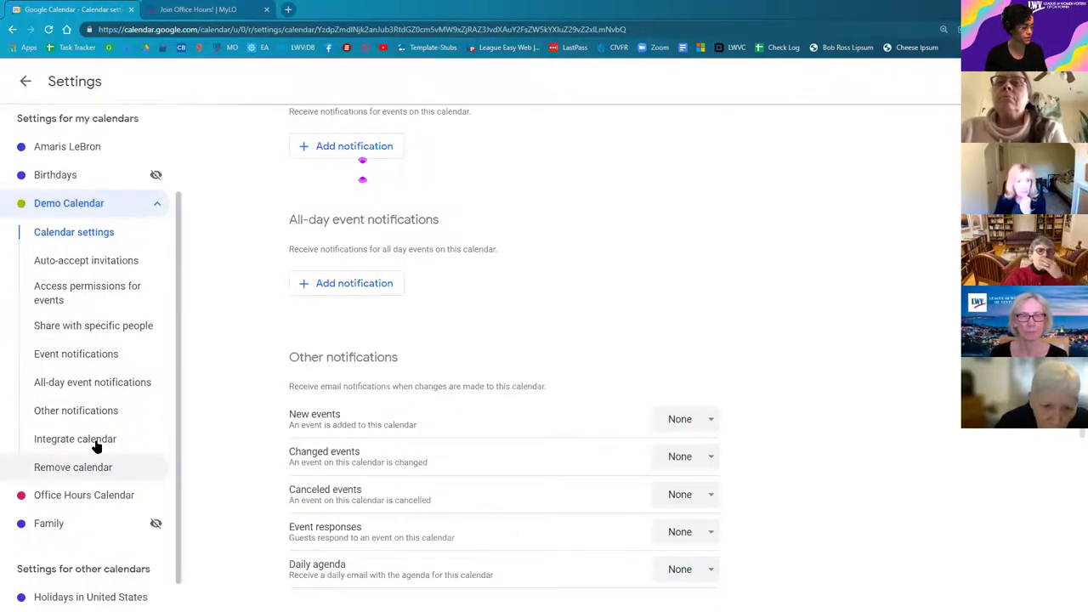
left_click(91, 443)
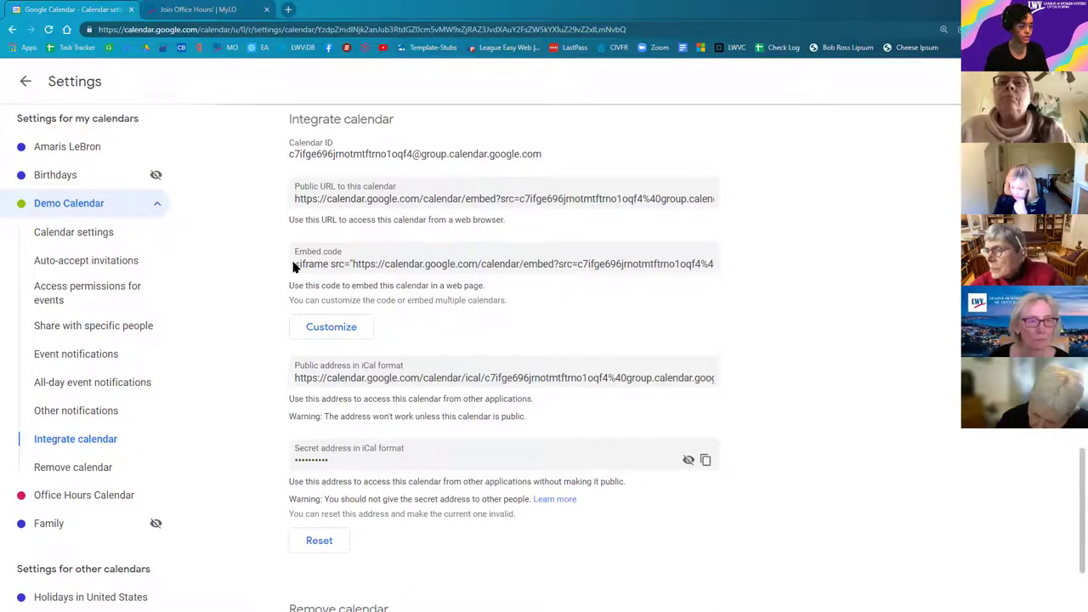
Step: Select and copy Demo Calendar's embed code
left_click(444, 266)
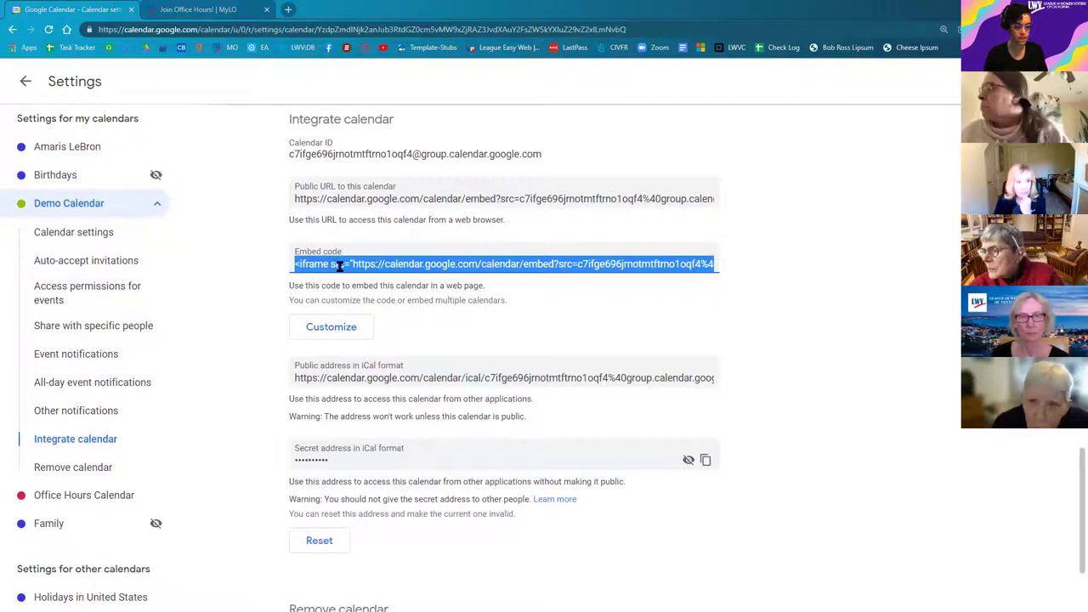
right_click(572, 269)
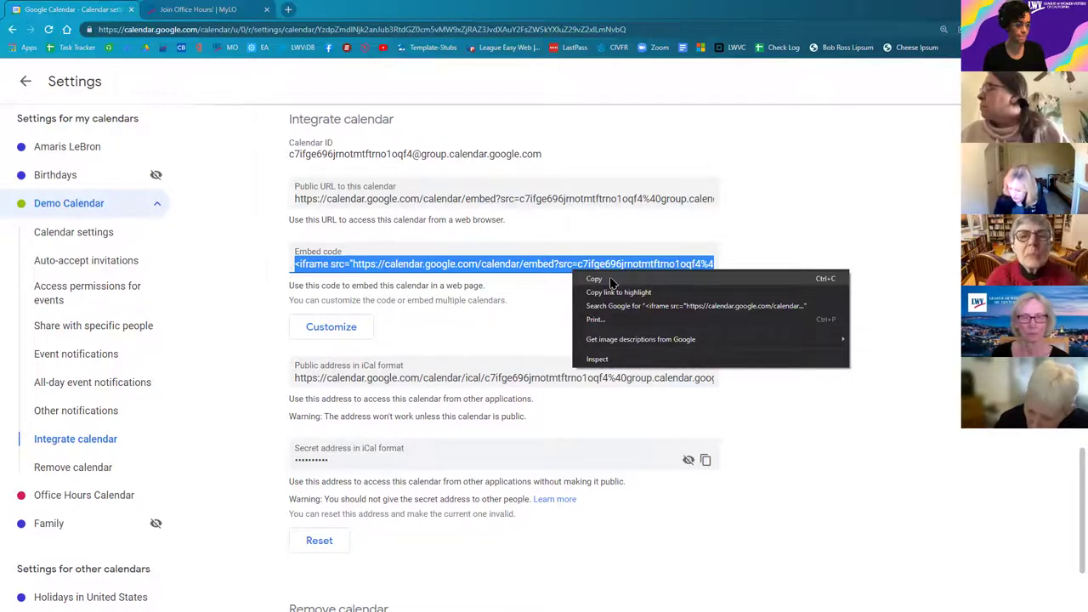
left_click(611, 281)
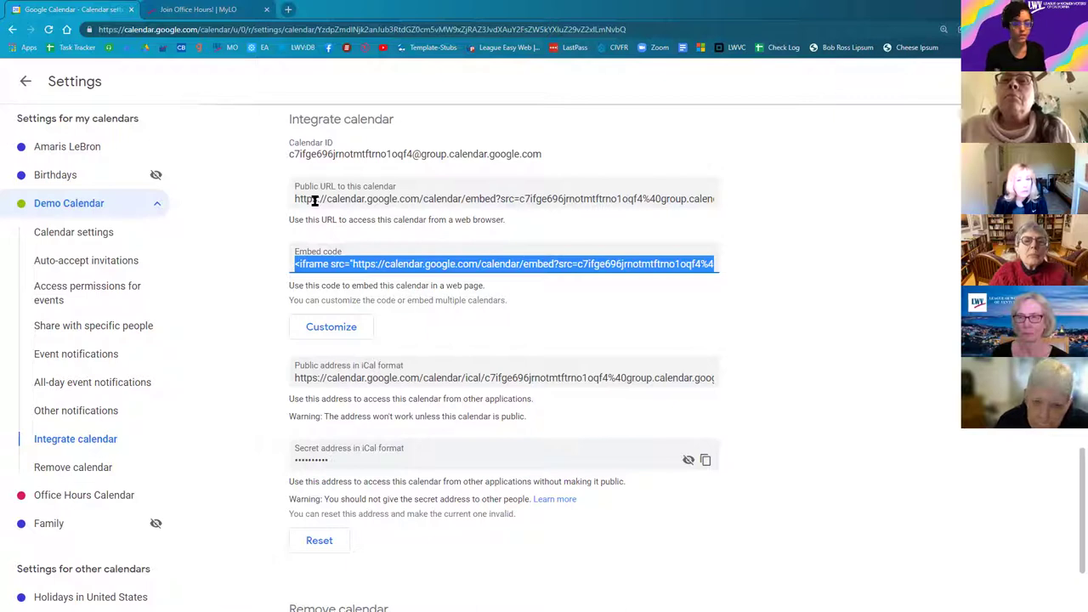
Step: Switch to the MyLO Join Office Hours! tab and look over its embedded calendar
left_click(177, 10)
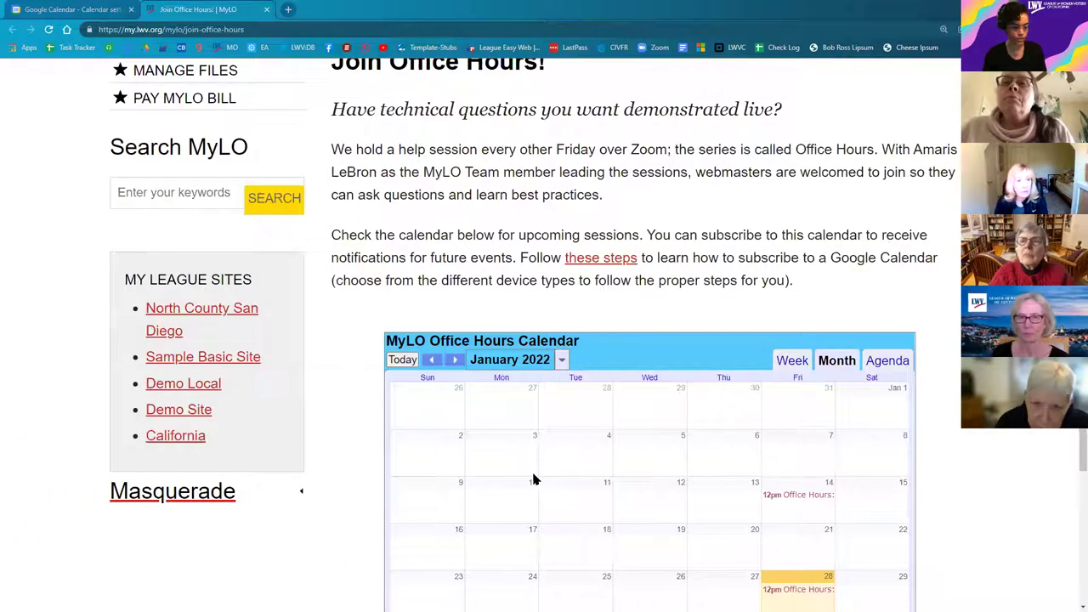
scroll(541, 500, "down", 1)
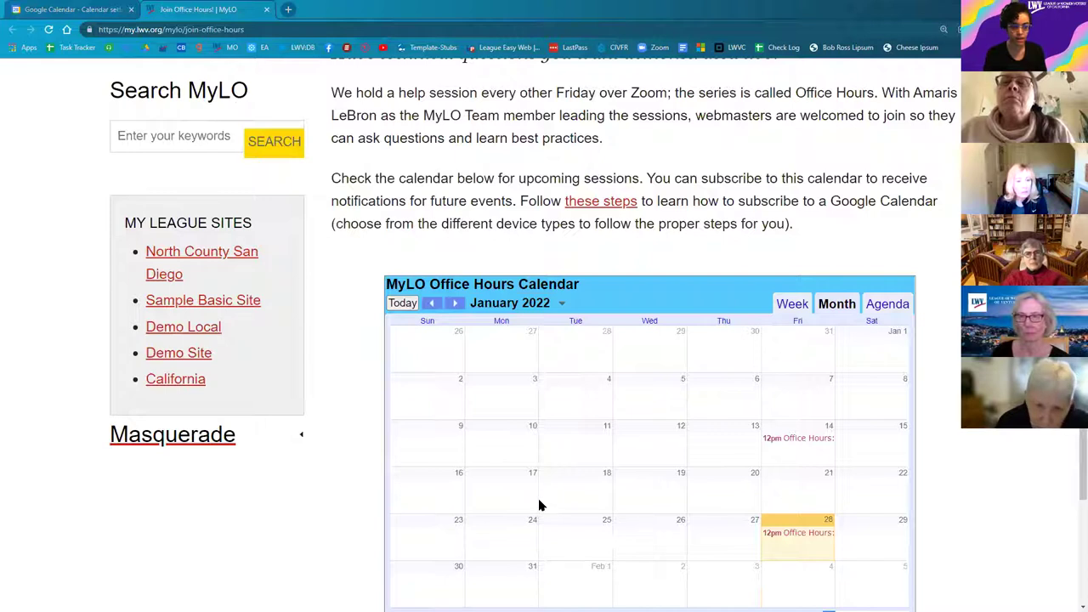
scroll(604, 275, "up", 1)
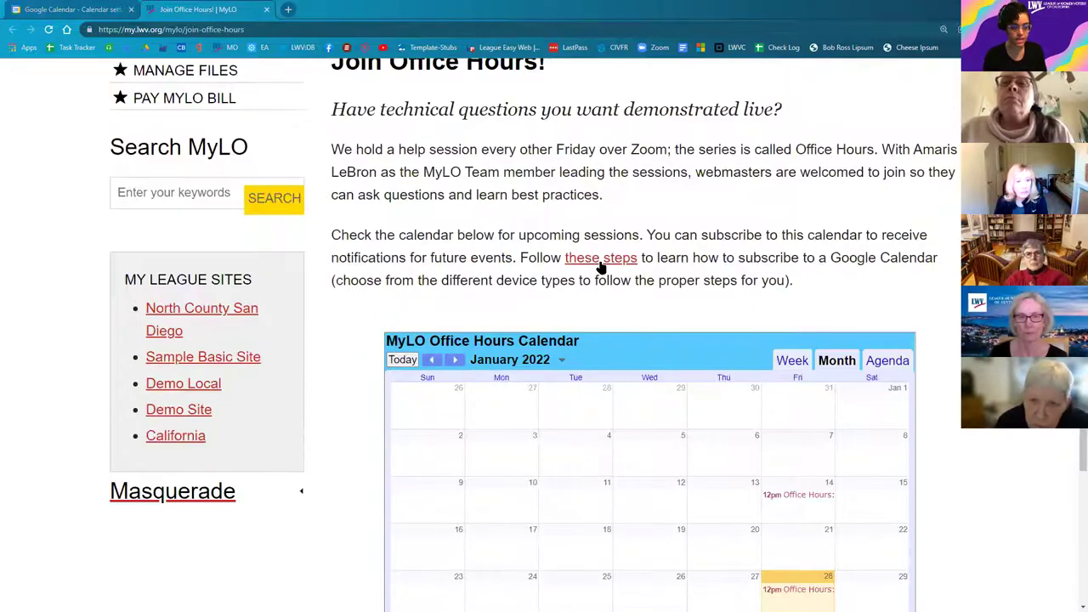
Step: Back in Demo Calendar's integration settings, select the public URL and embed code, then choose Customize
left_click(75, 9)
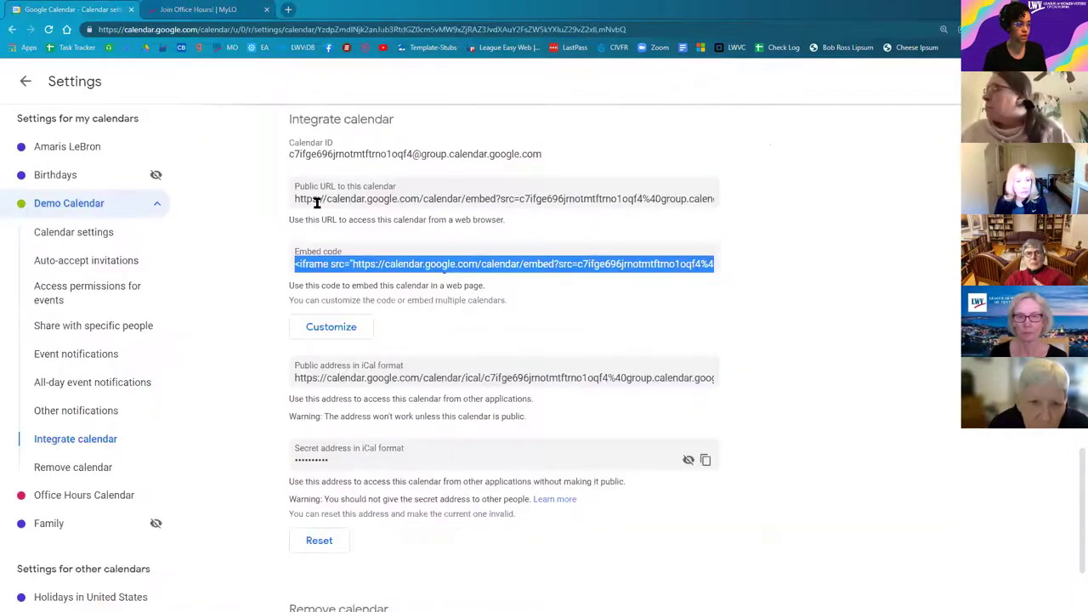
left_click(417, 207)
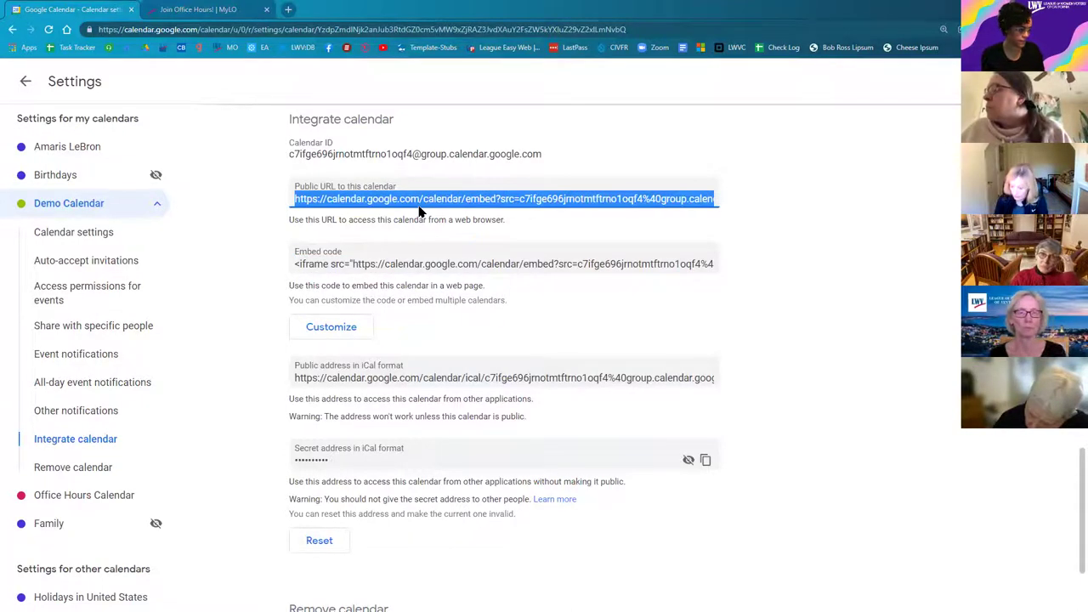
left_click(413, 262)
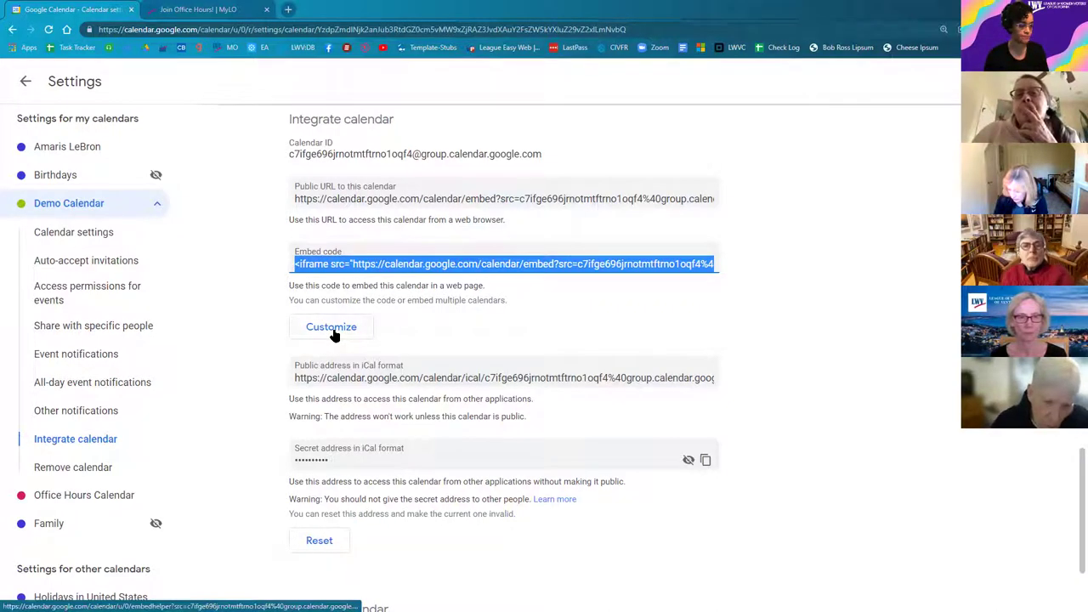
left_click(334, 332)
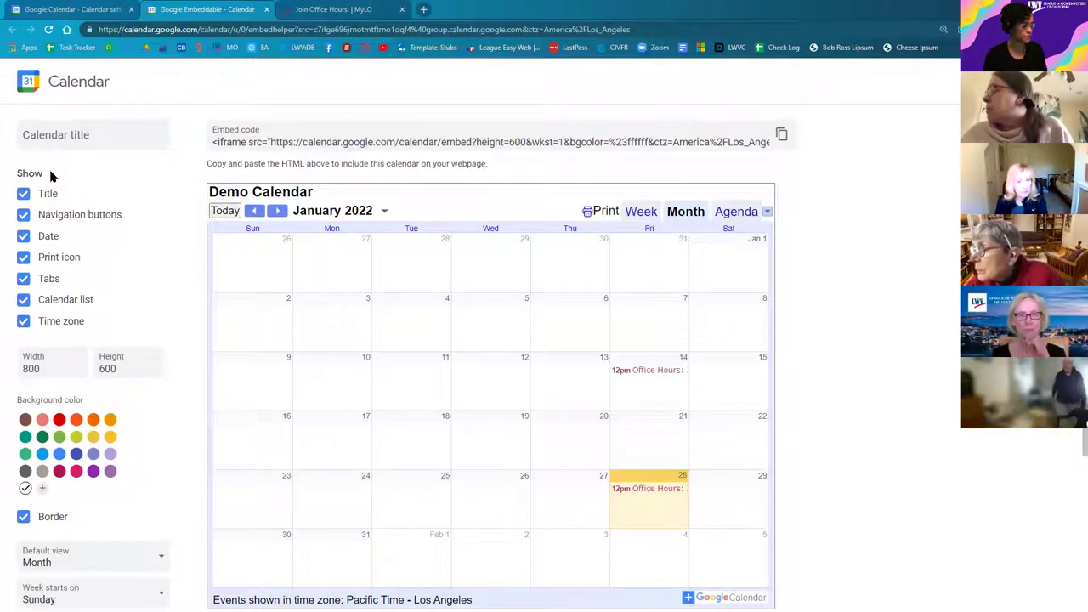
Step: Title the embed 'Something Different', toggling navigation buttons and date off and back on
left_click(117, 136)
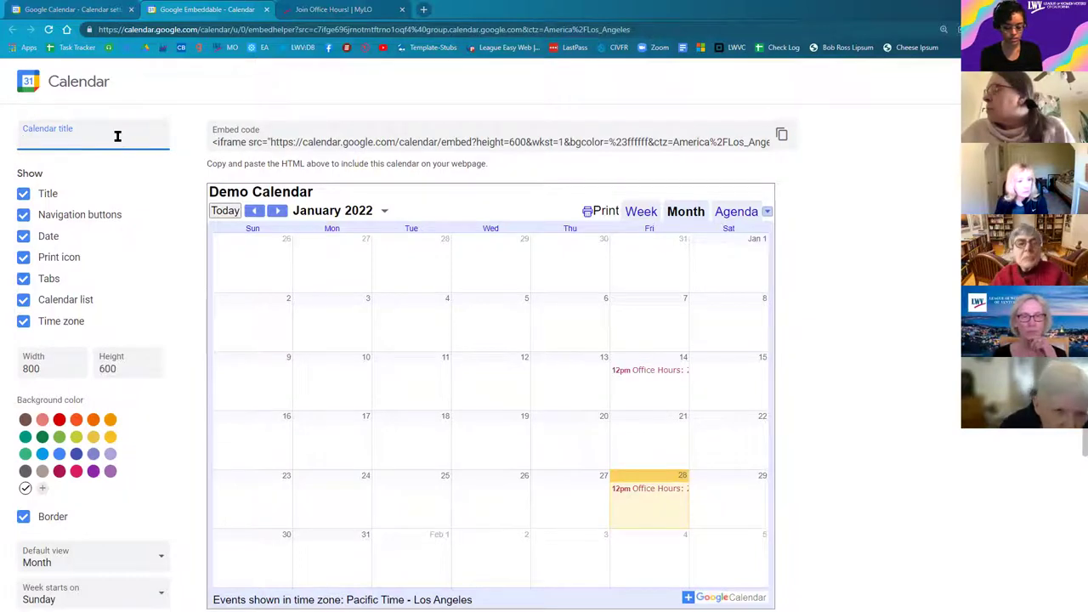
type("Somet")
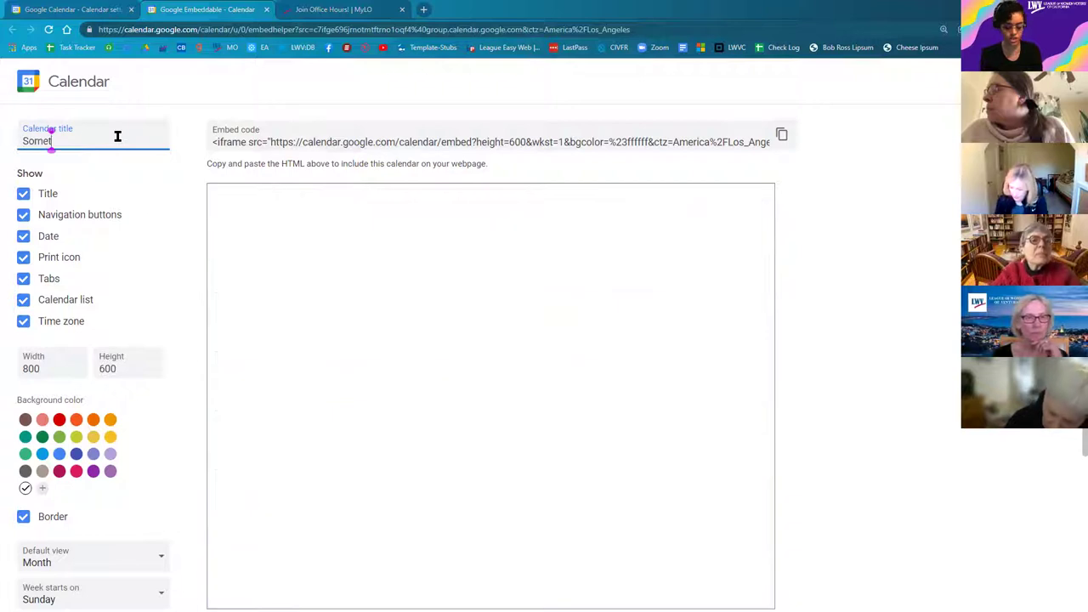
type("hing Different")
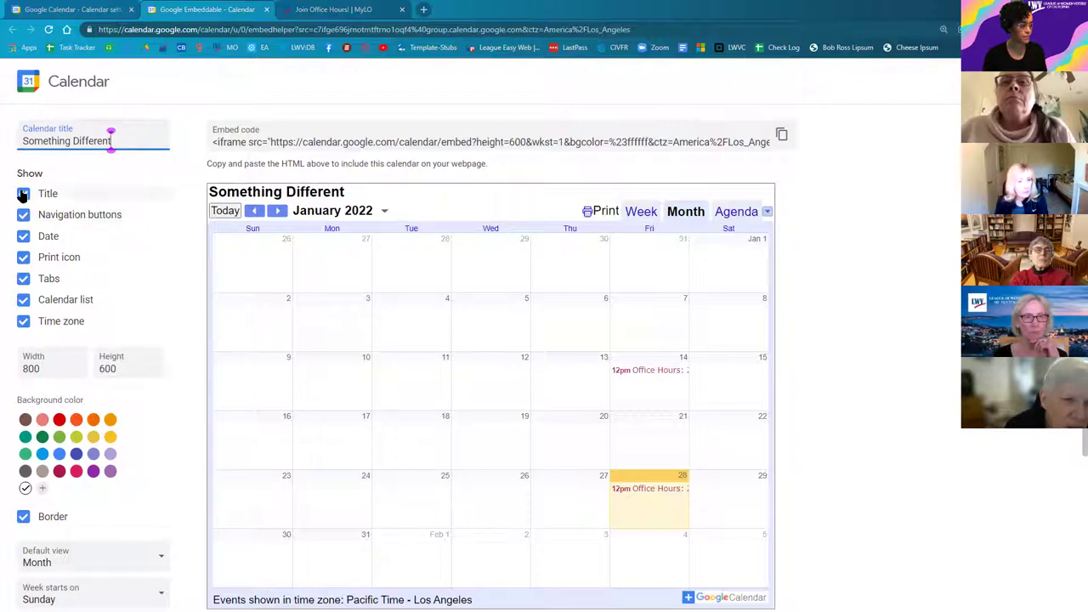
left_click(24, 216)
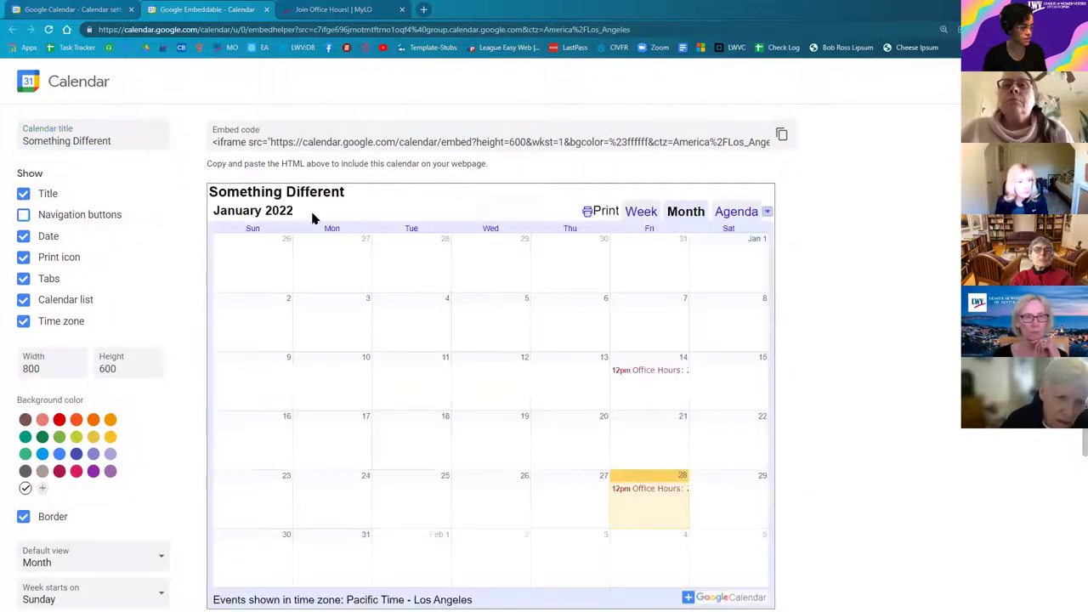
left_click(24, 215)
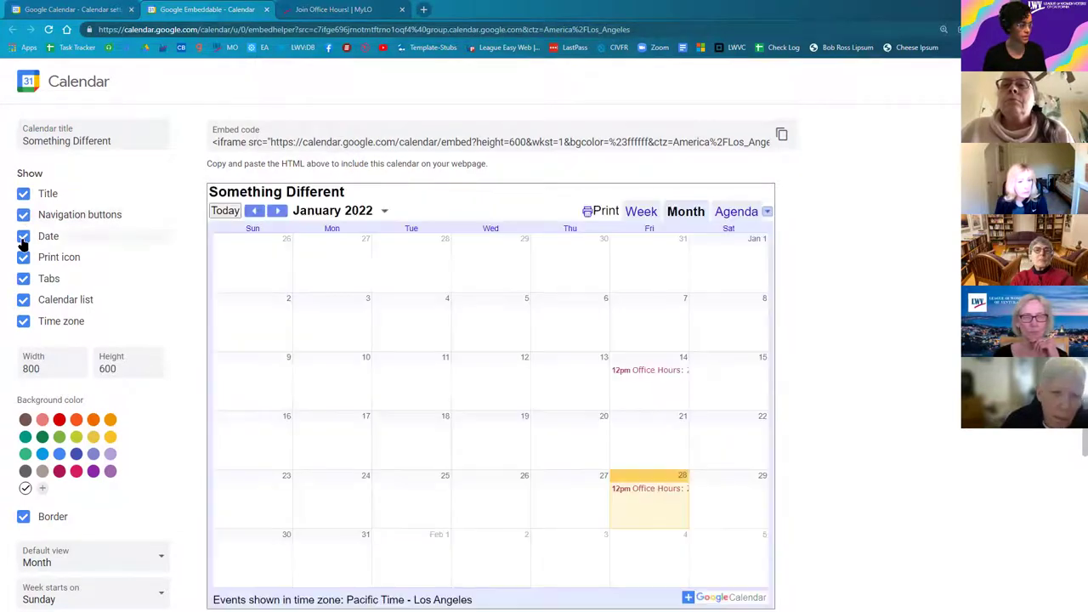
left_click(23, 238)
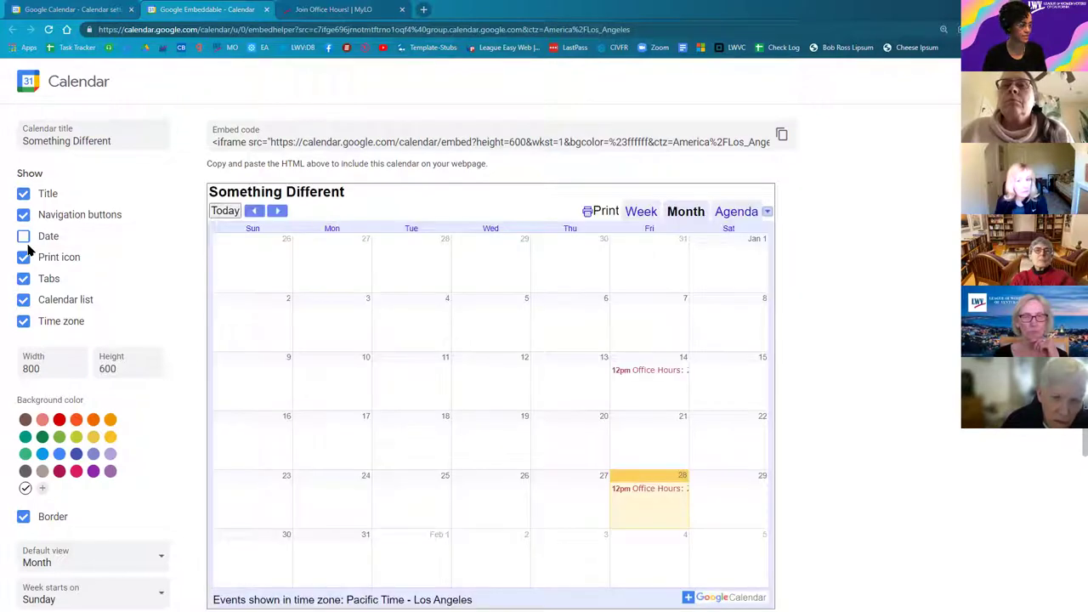
key("space")
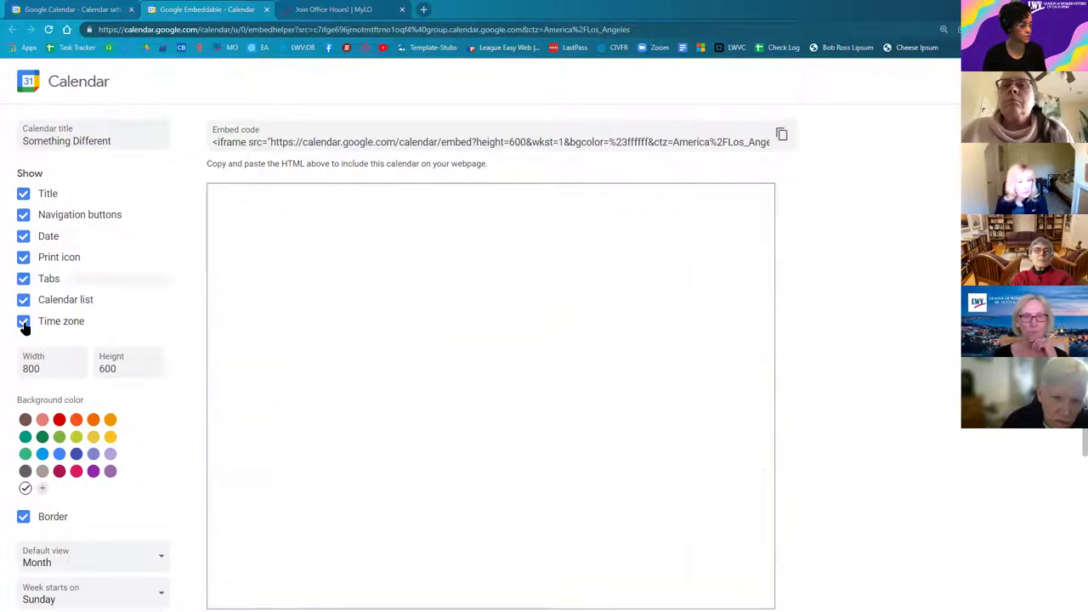
scroll(22, 326, "down", 1)
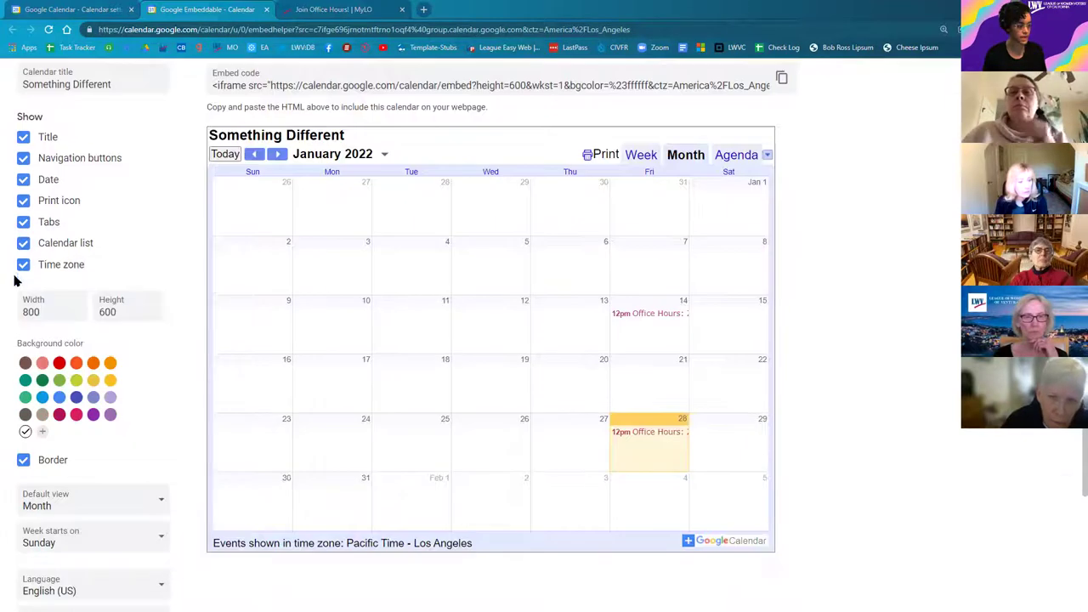
left_click_drag(214, 547, 491, 570)
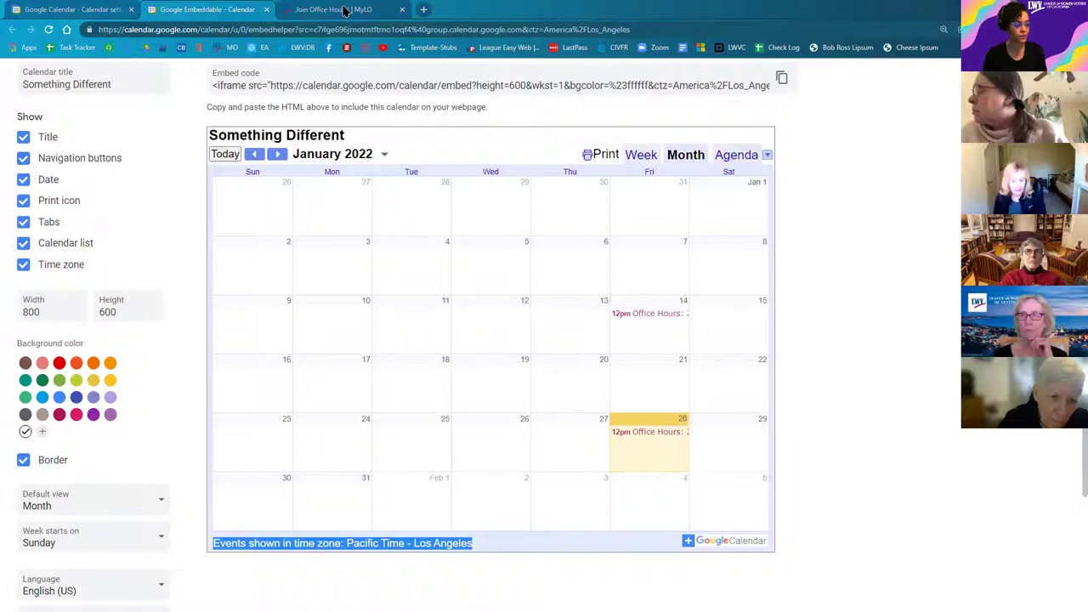
key("ctrl+Tab")
scroll(416, 503, "down", 2)
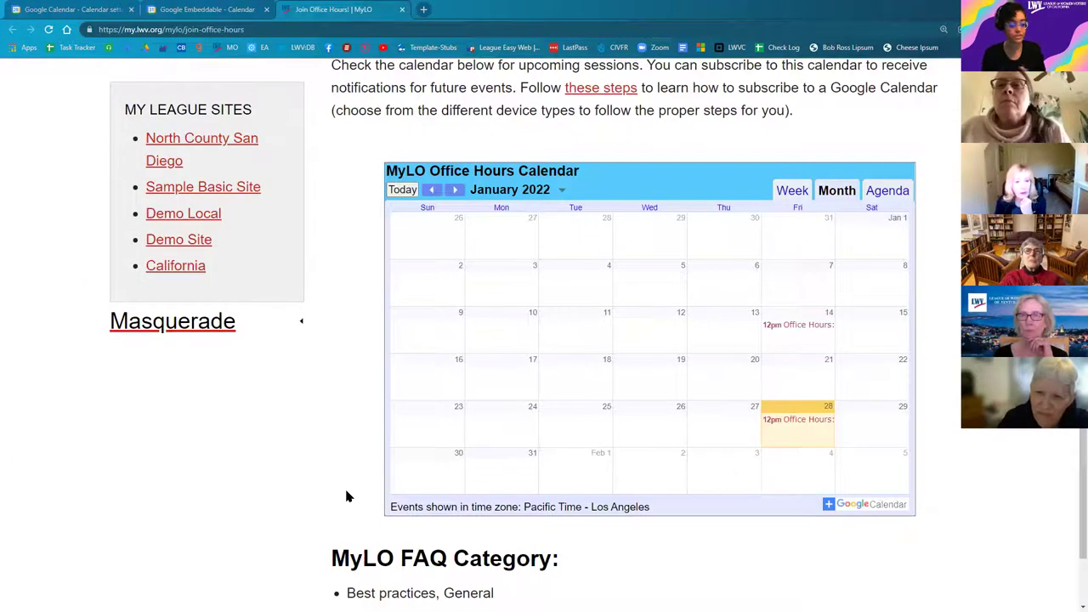
left_click(179, 10)
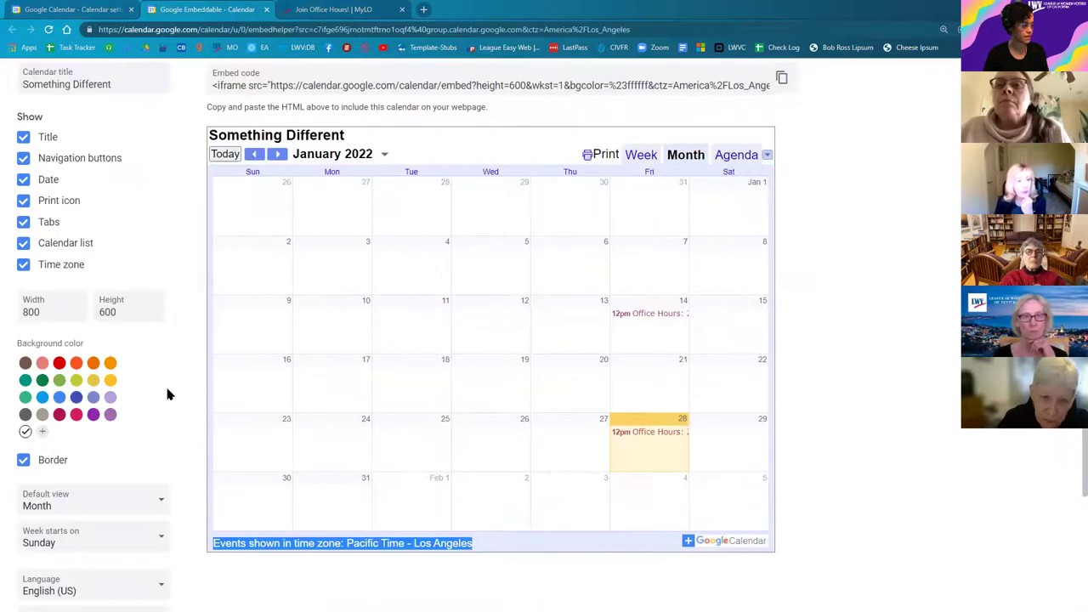
Step: Keep the time zone unchanged, exclude Office Hours Calendar events, and copy the customized embed HTML
scroll(168, 405, "down", 1)
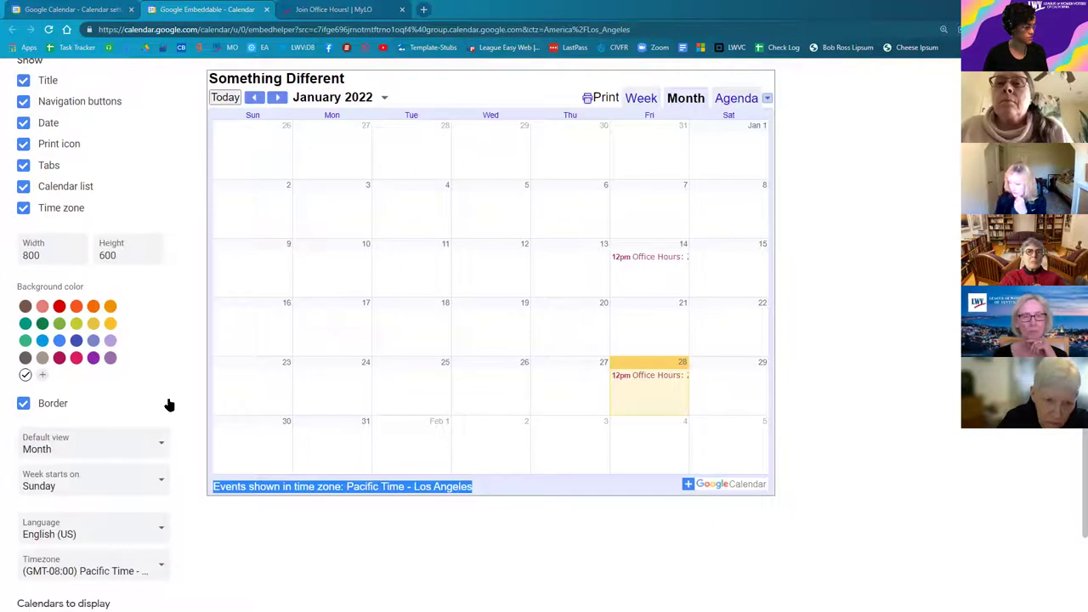
scroll(170, 400, "down", 2)
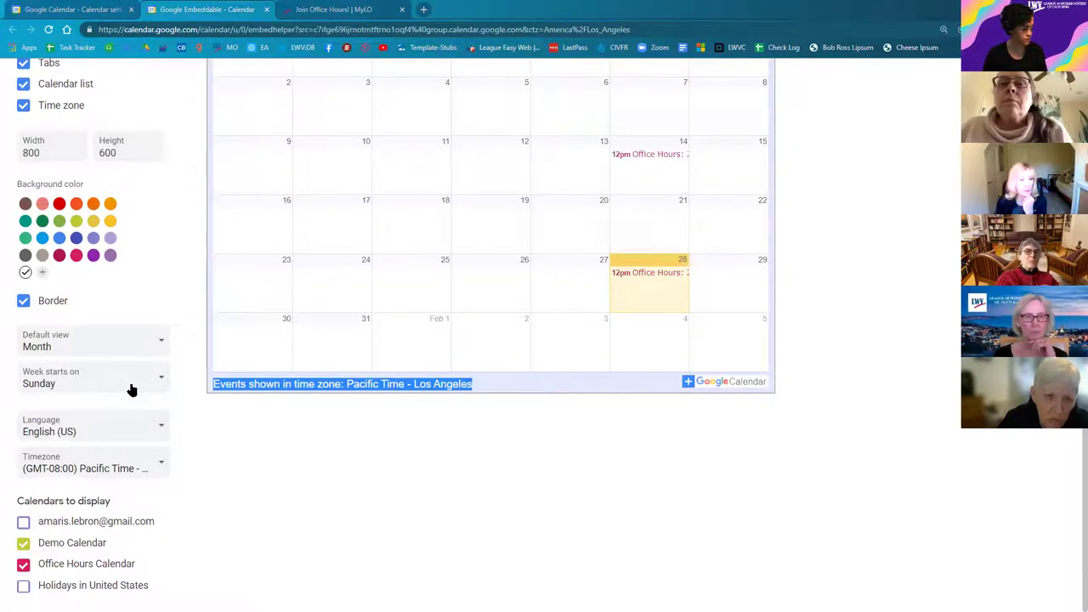
left_click(136, 470)
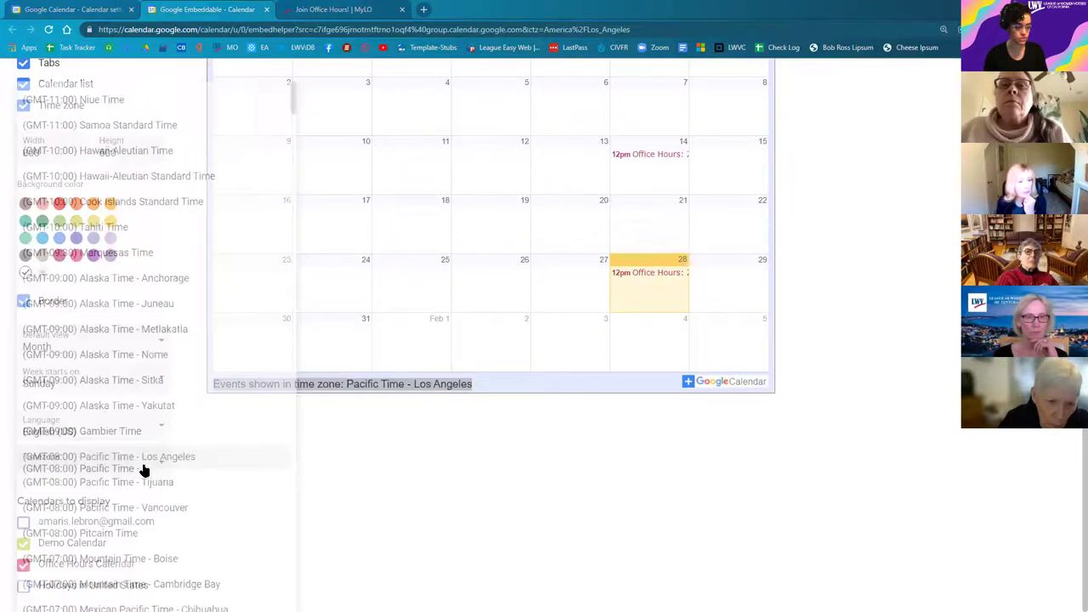
left_click(351, 472)
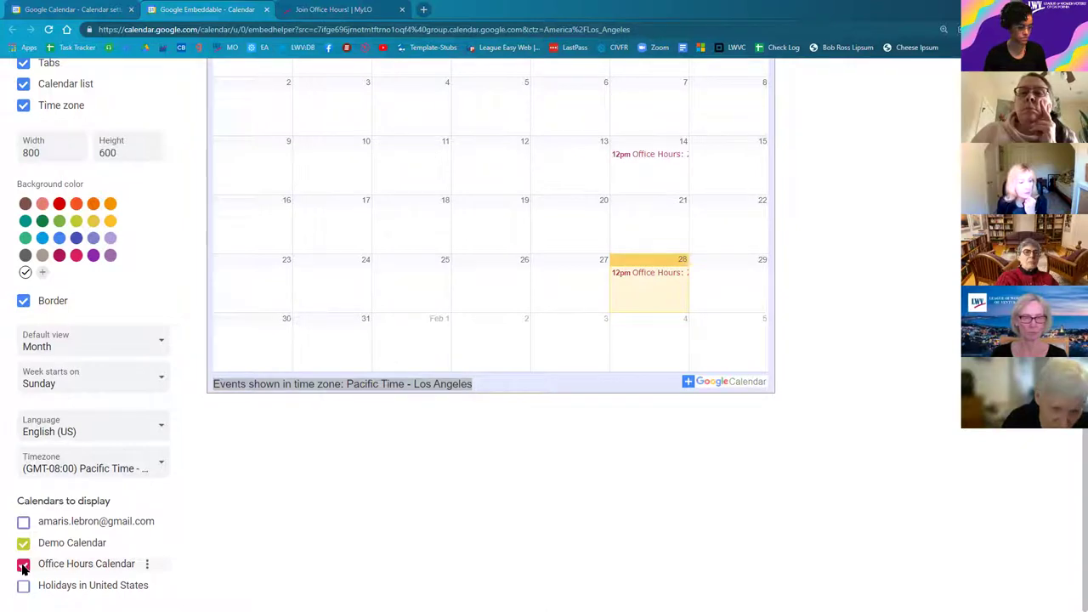
left_click(23, 566)
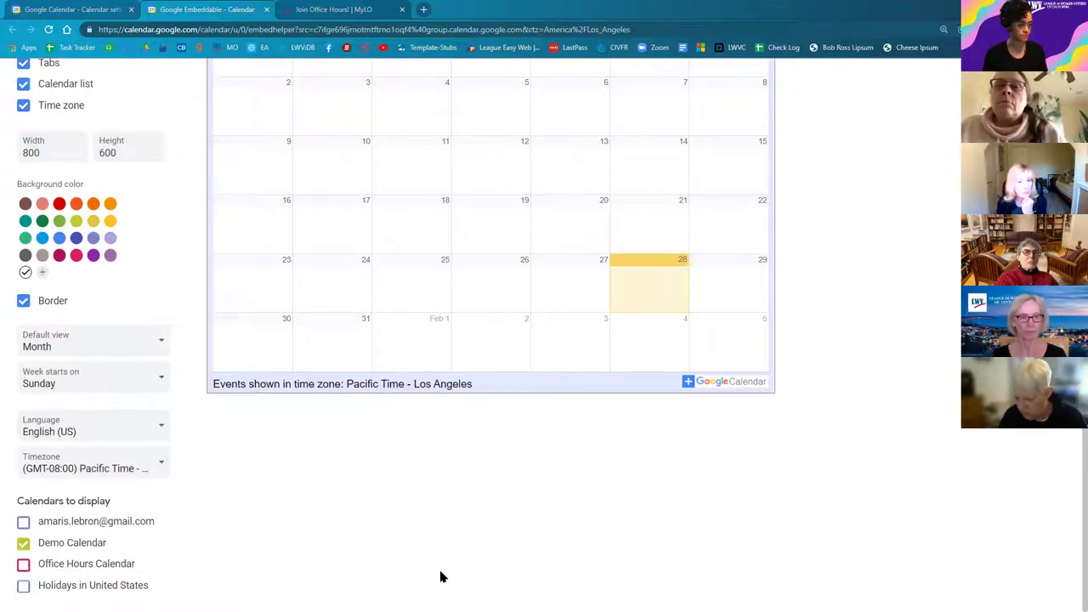
scroll(442, 575, "up", 3)
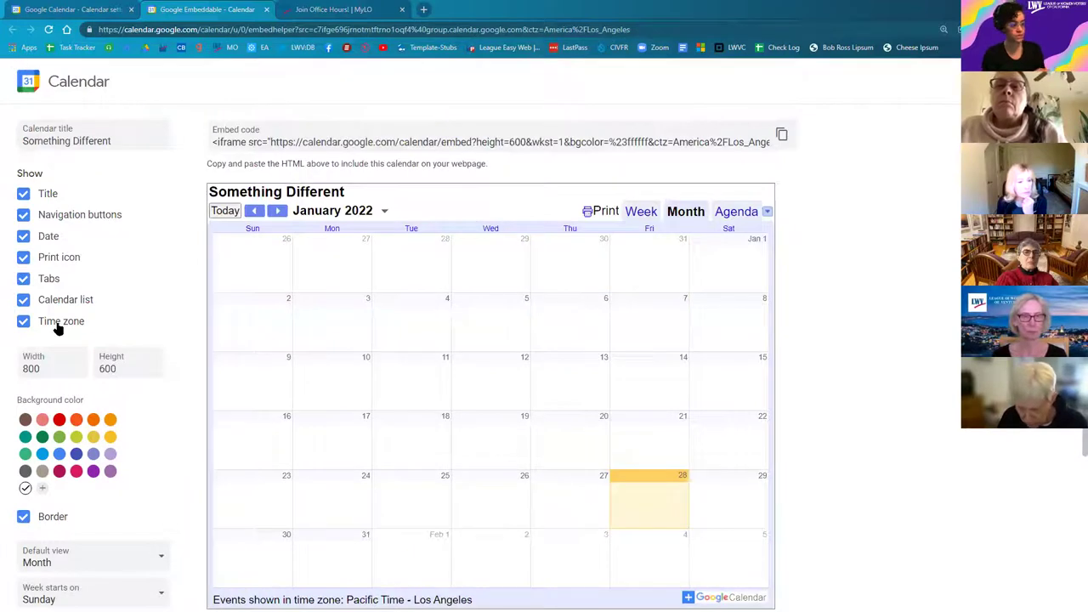
left_click(781, 136)
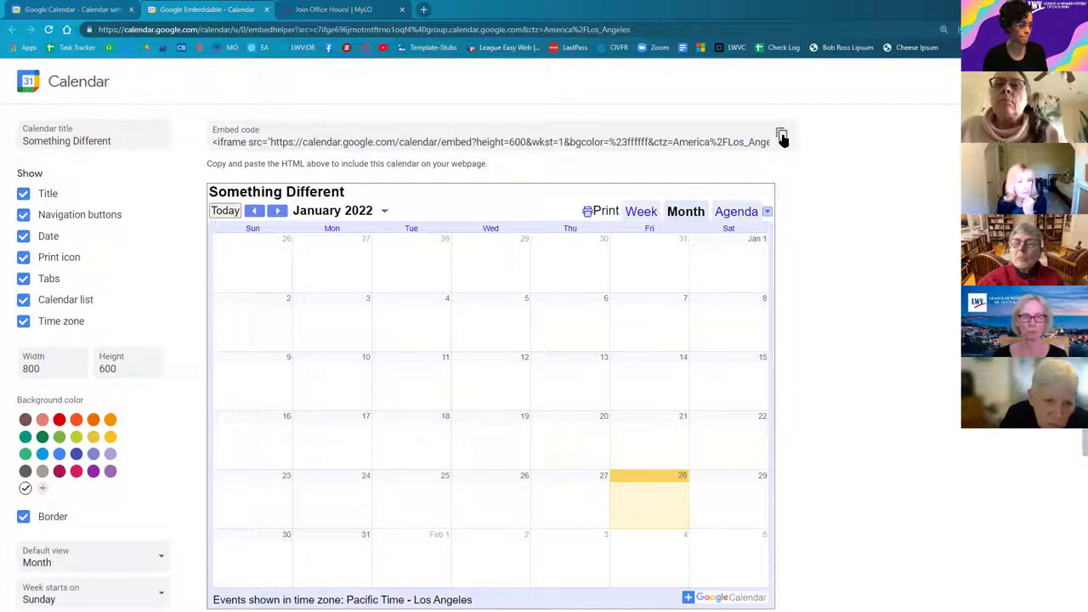
left_click(316, 10)
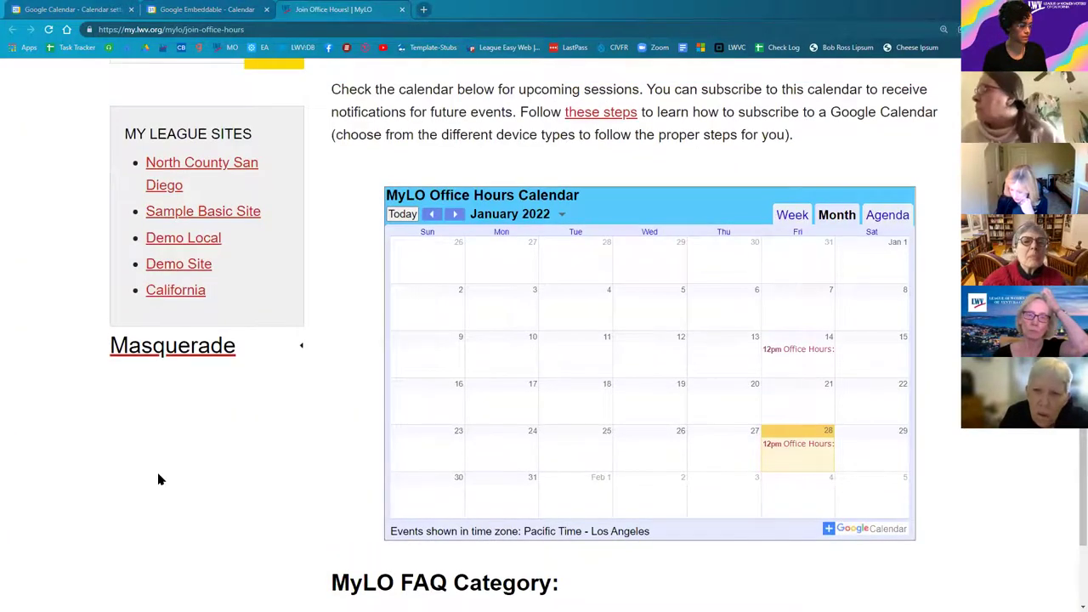
Step: Open the Demo Site's Calendar page in MyLO
scroll(170, 476, "up", 2)
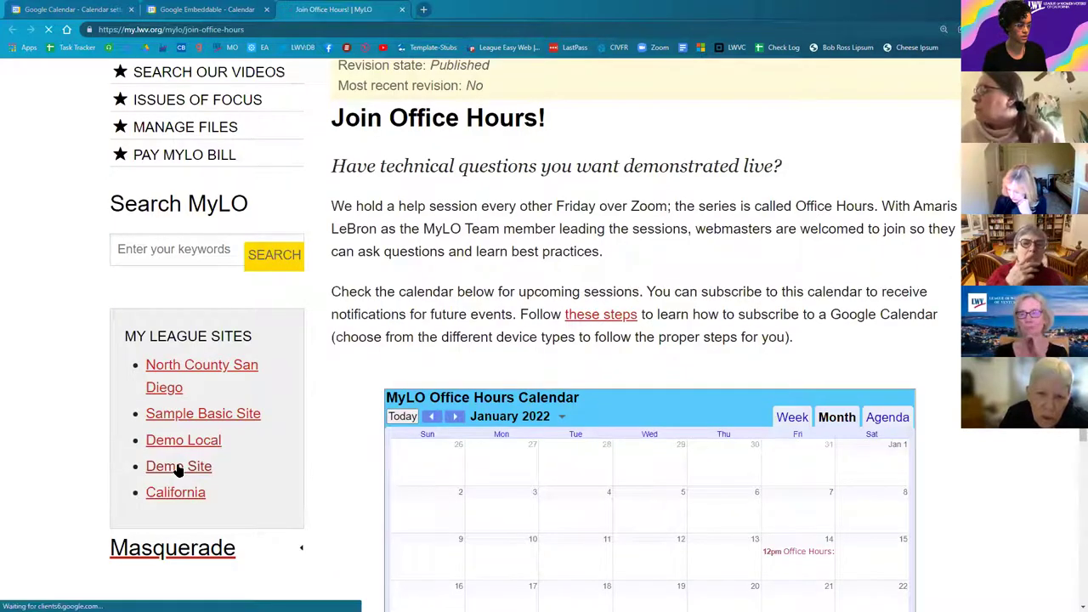
left_click(178, 466)
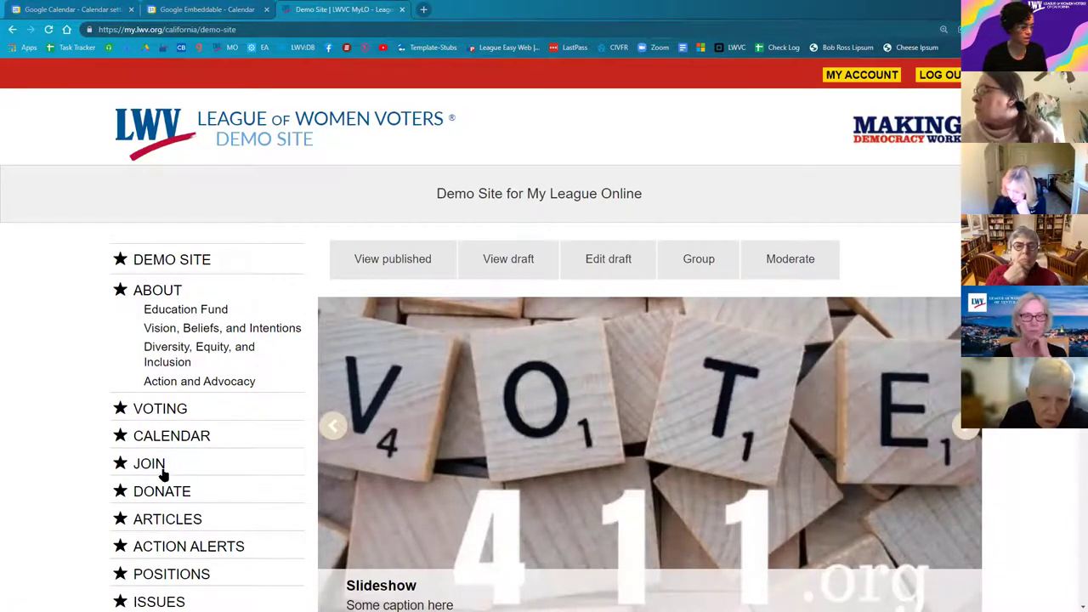
scroll(76, 484, "down", 1)
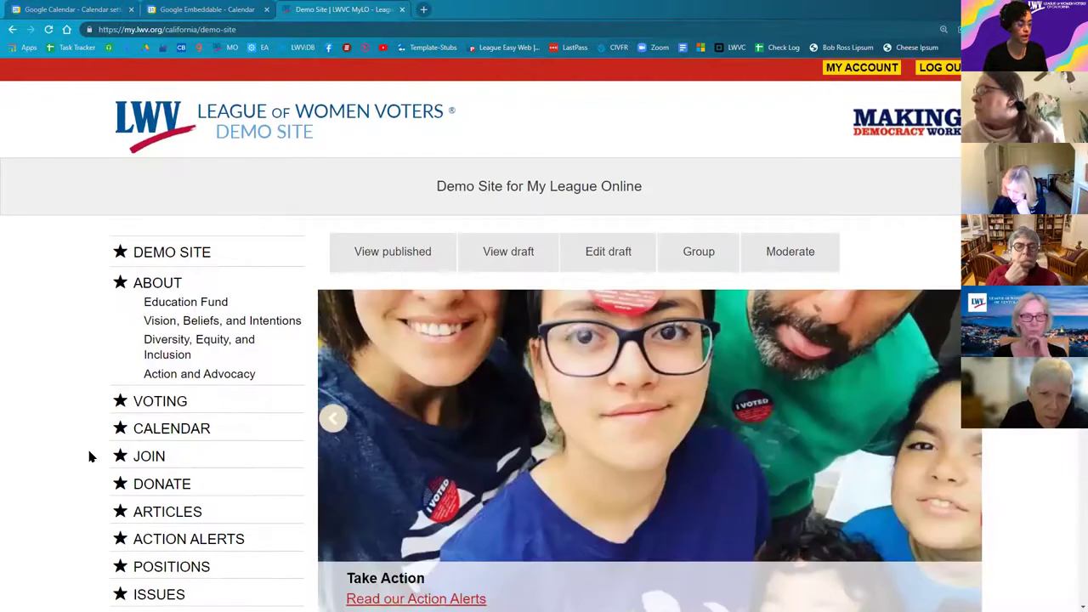
scroll(89, 456, "down", 2)
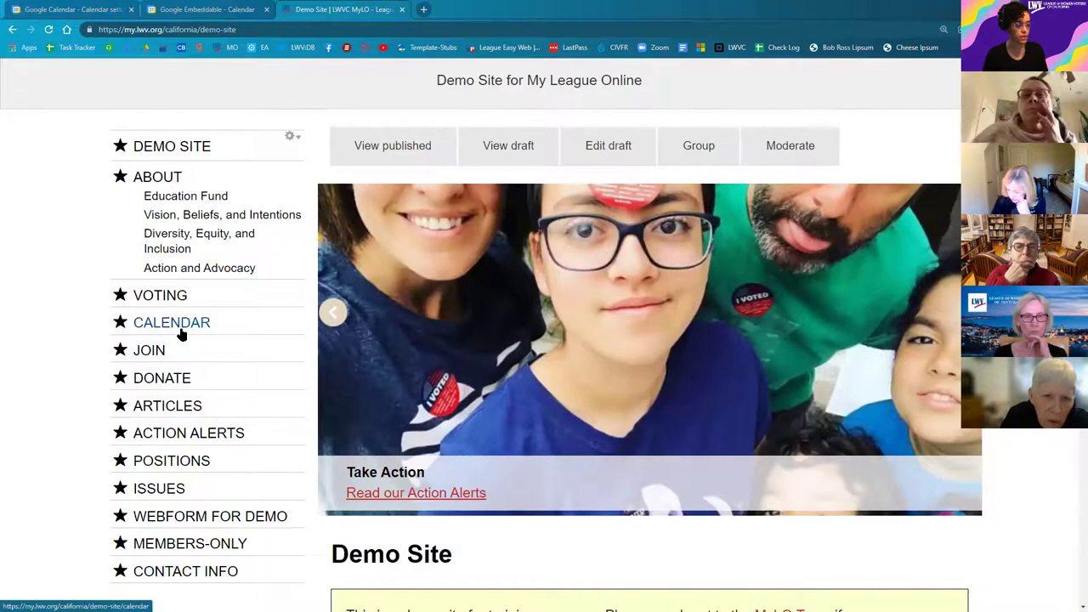
left_click(144, 332)
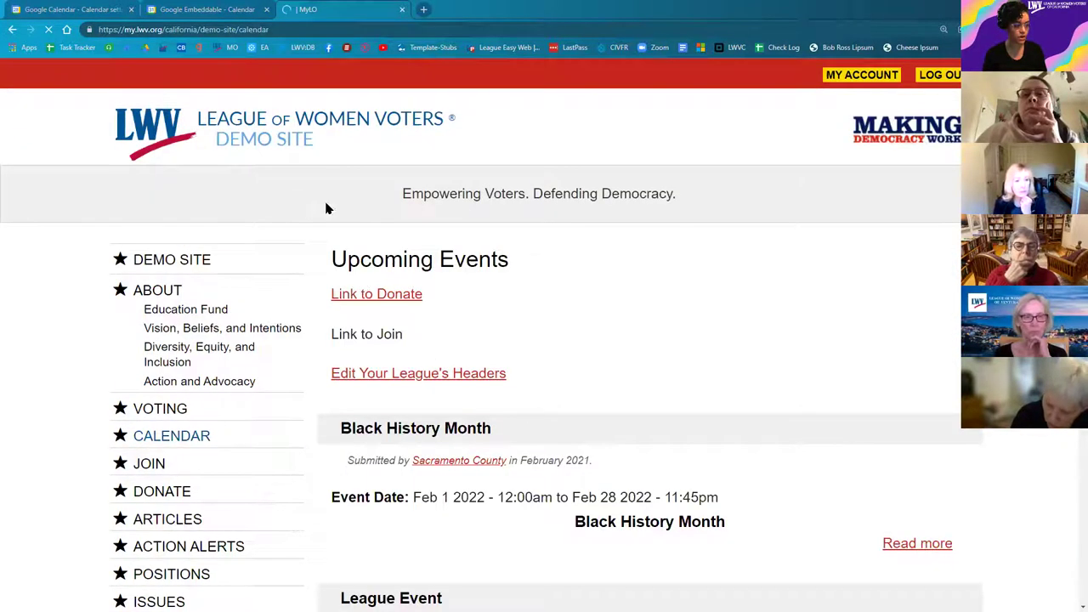
scroll(327, 205, "down", 1)
Step: Review the page's Upcoming Events heading and its Link to Donate and Link to Join lines
triple_click(506, 203)
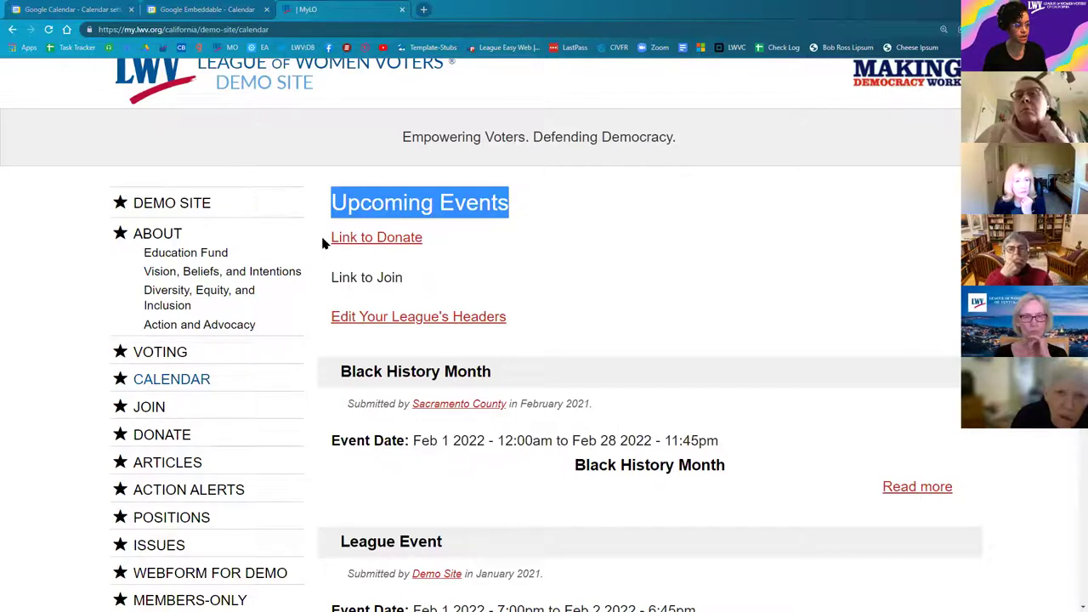
left_click_drag(331, 237, 443, 286)
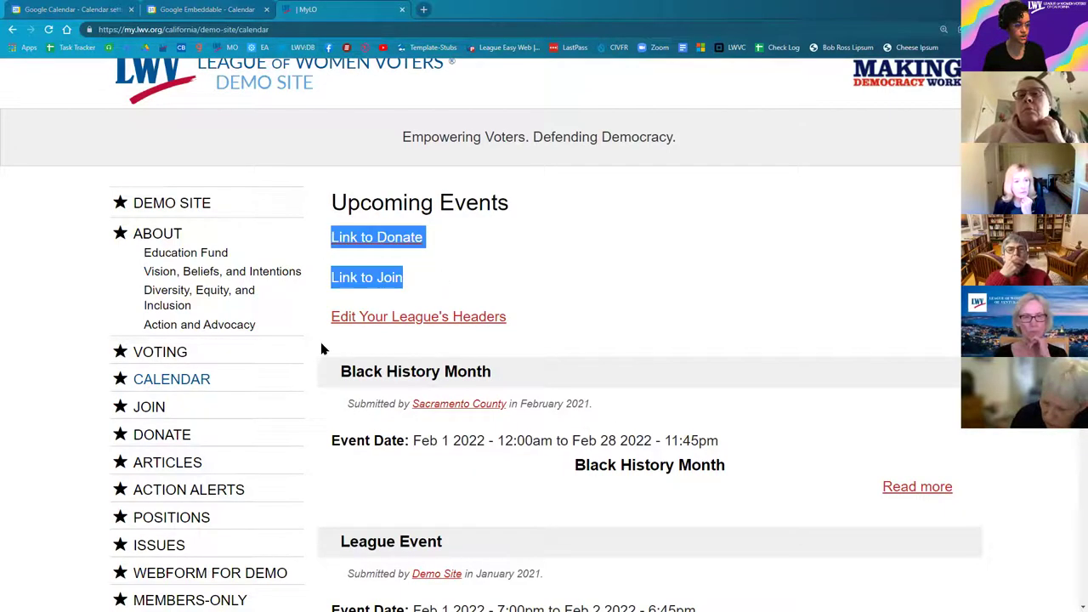
scroll(500, 451, "down", 3)
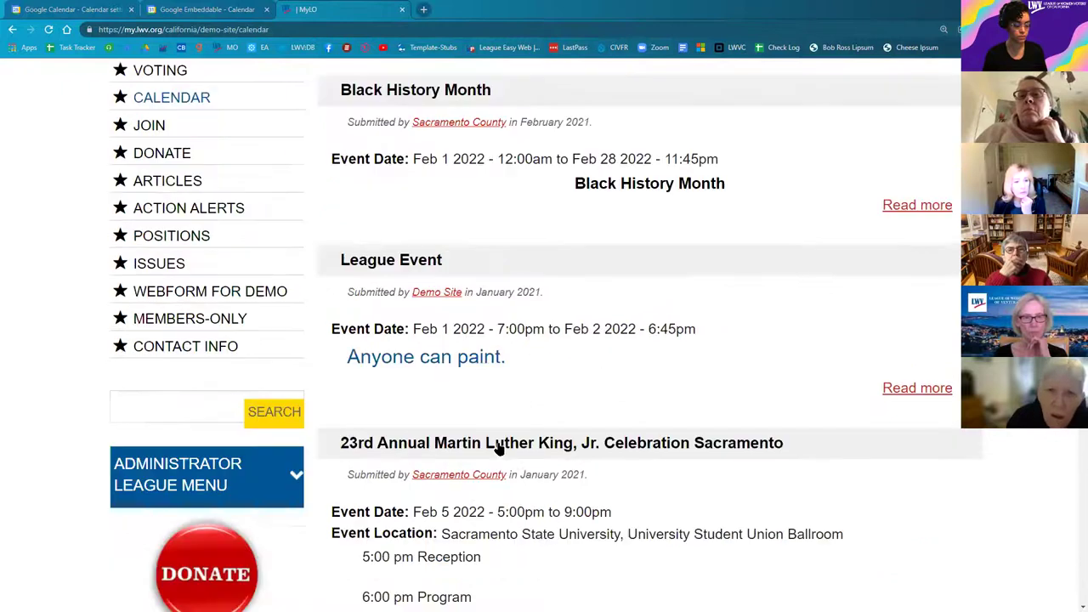
scroll(518, 502, "down", 2)
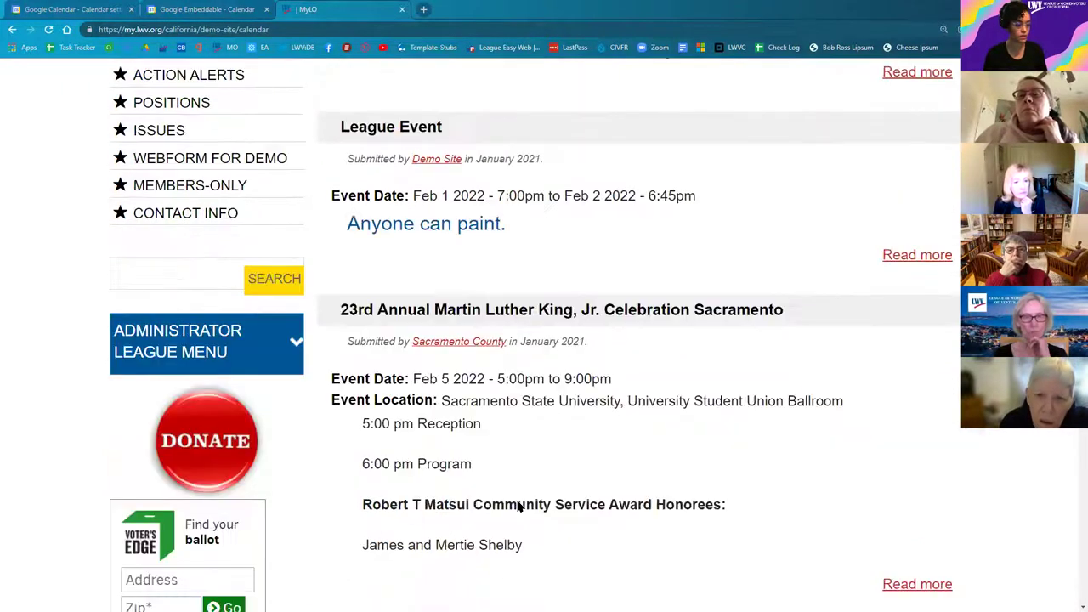
scroll(517, 501, "up", 4)
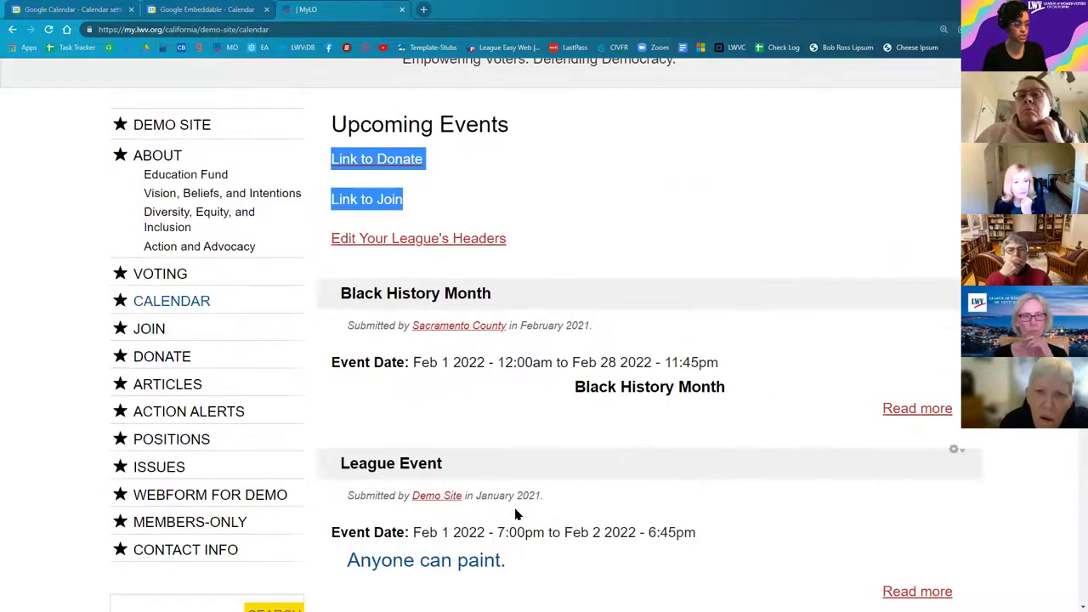
left_click(642, 378)
scroll(641, 376, "up", 1)
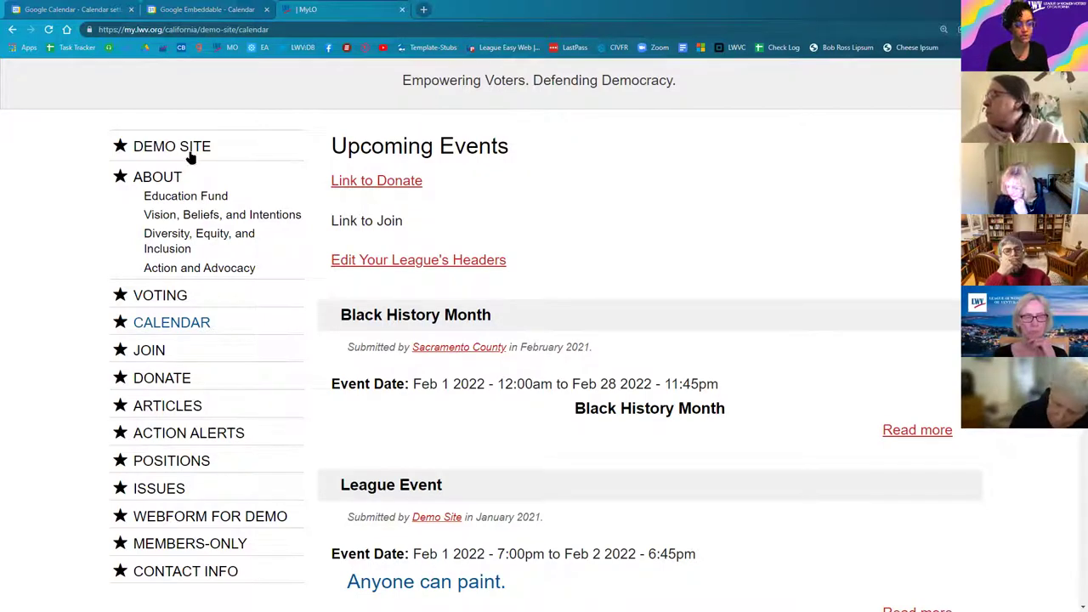
Step: Inspect the calendar part of the page address, then scroll down to the league administration links
double_click(254, 28)
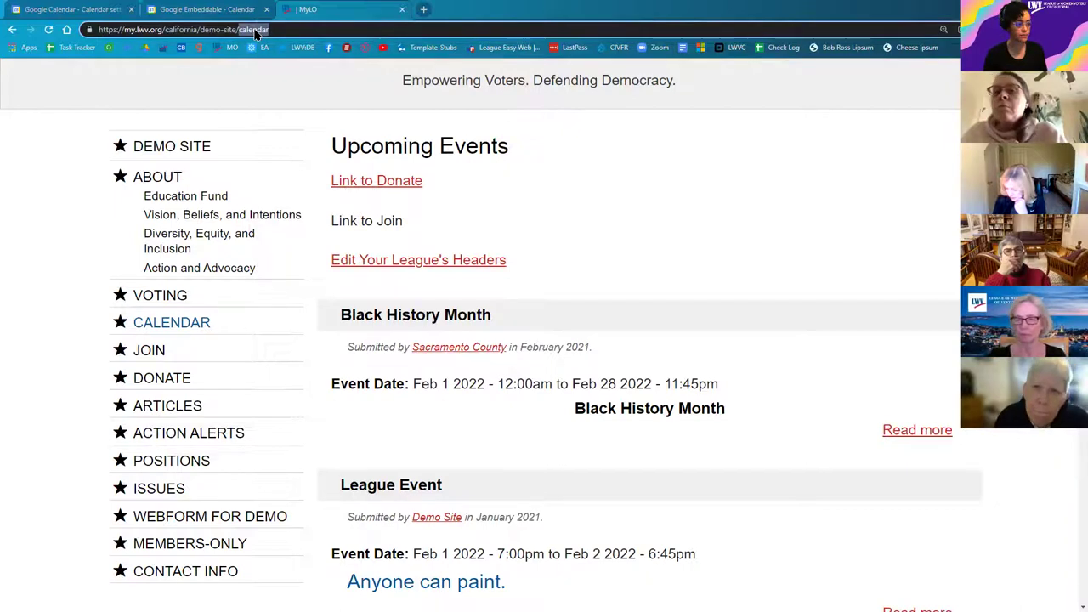
left_click(69, 259)
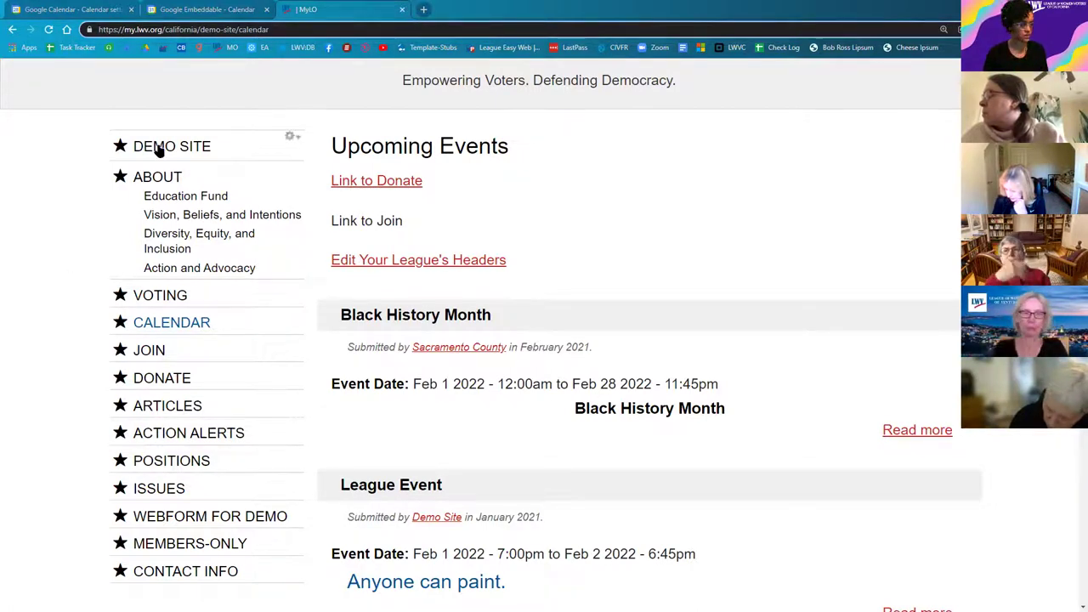
scroll(246, 253, "down", 3)
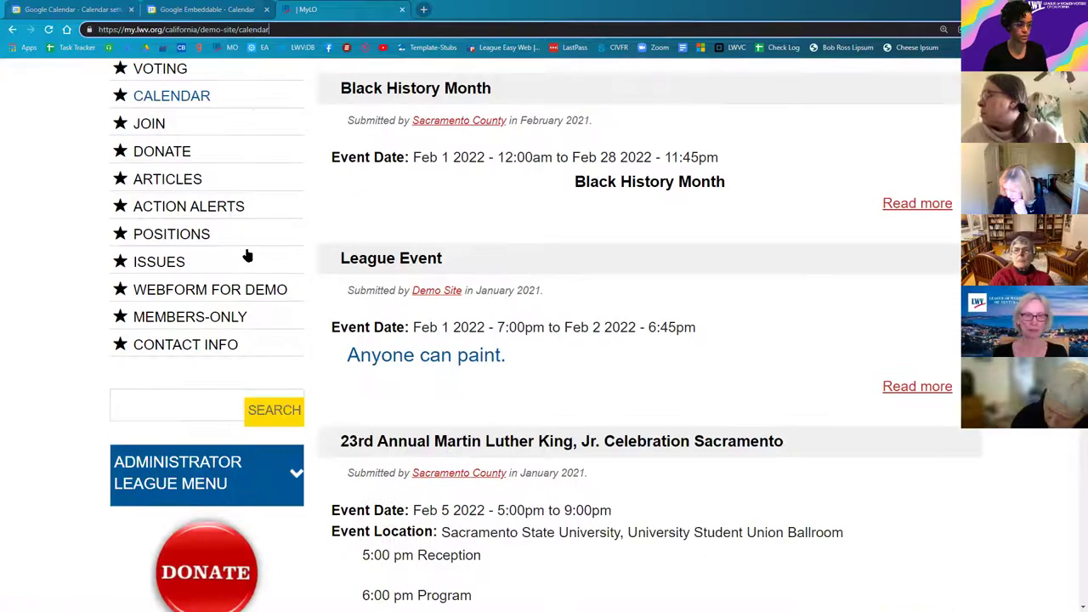
scroll(250, 259, "down", 3)
Step: Start a new page from Add Page and title it 'Monthly Calendar'
left_click(212, 255)
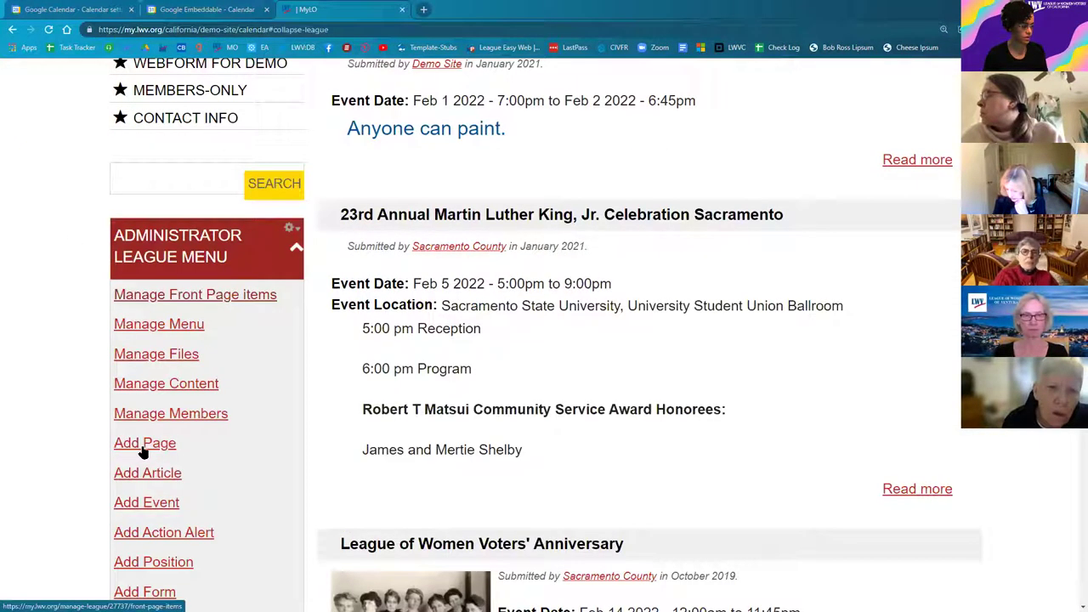
left_click(131, 446)
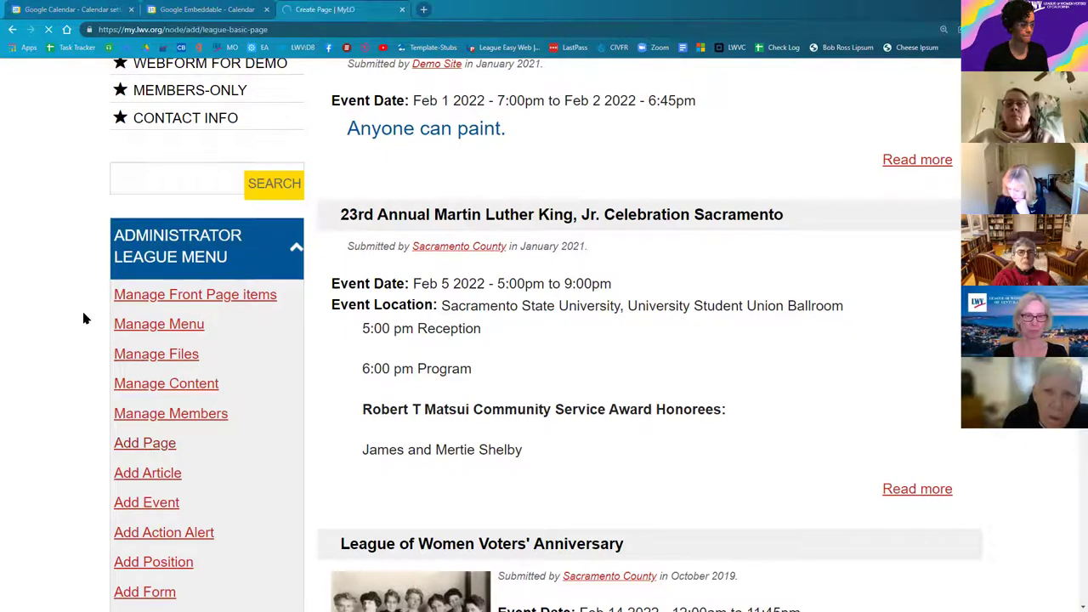
left_click(254, 223)
type("Monthly Calendar")
left_click(83, 425)
scroll(78, 435, "down", 3)
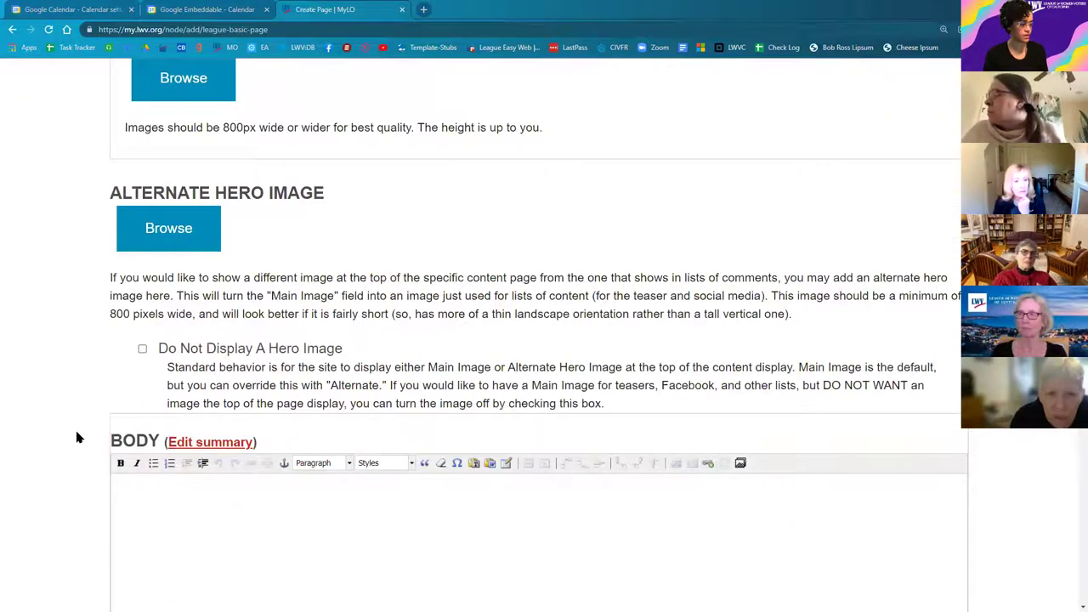
scroll(77, 436, "down", 2)
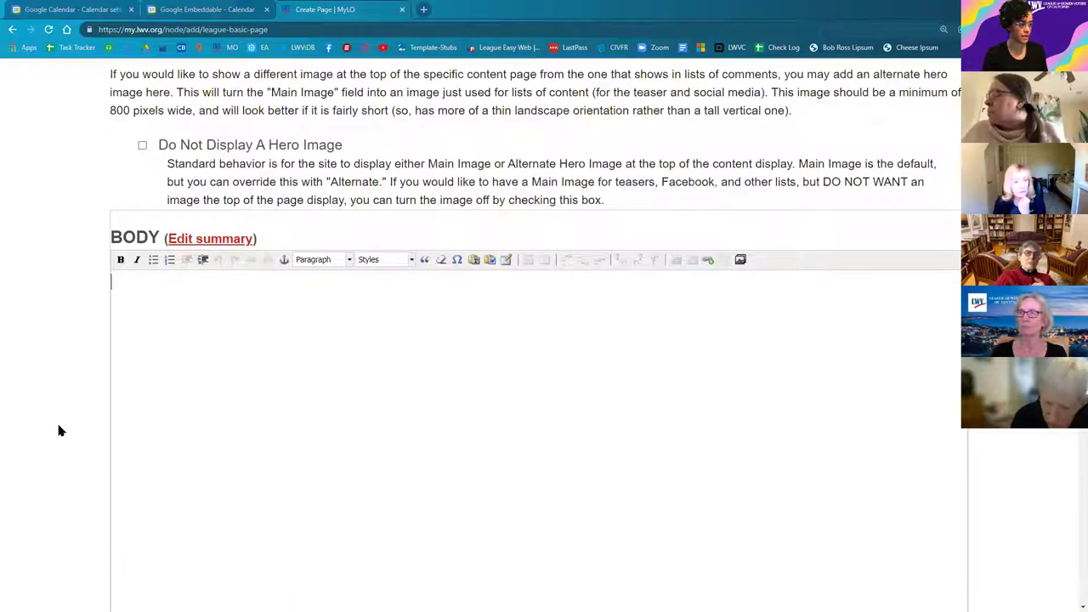
scroll(60, 431, "down", 1)
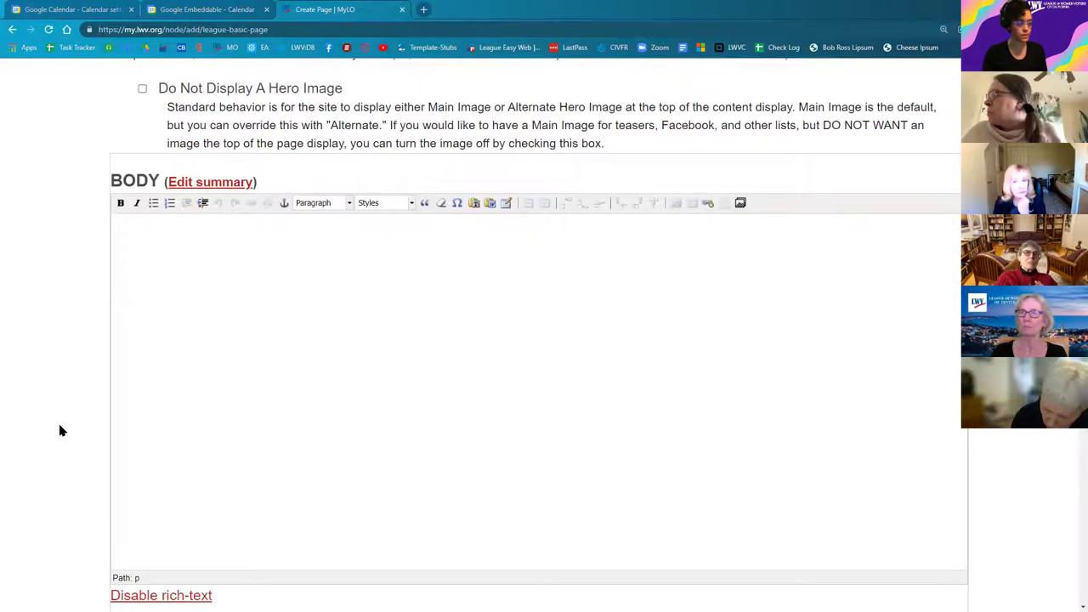
scroll(59, 430, "down", 2)
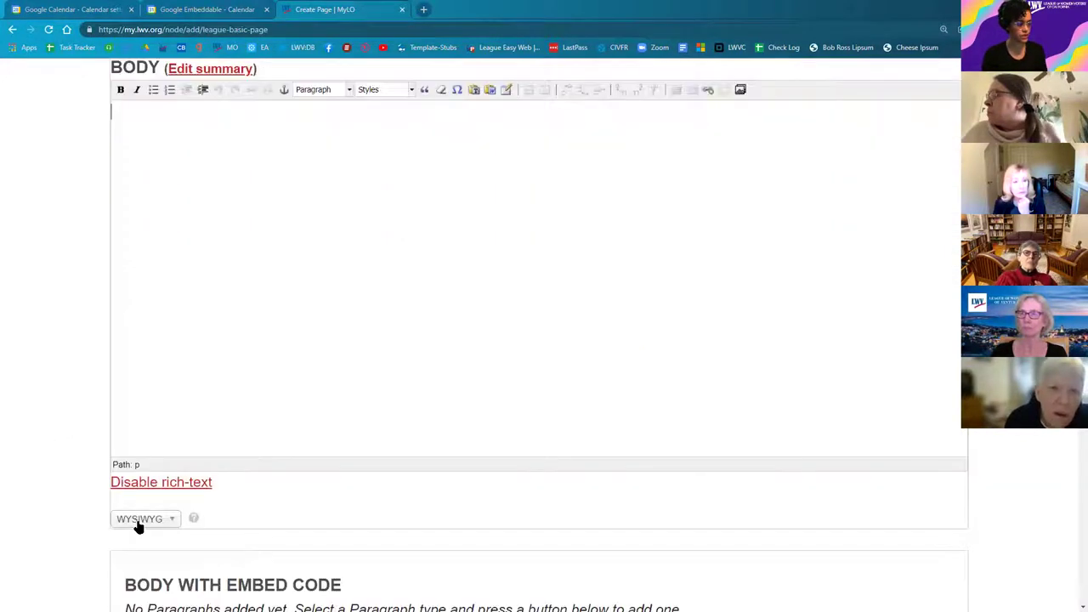
left_click(149, 520)
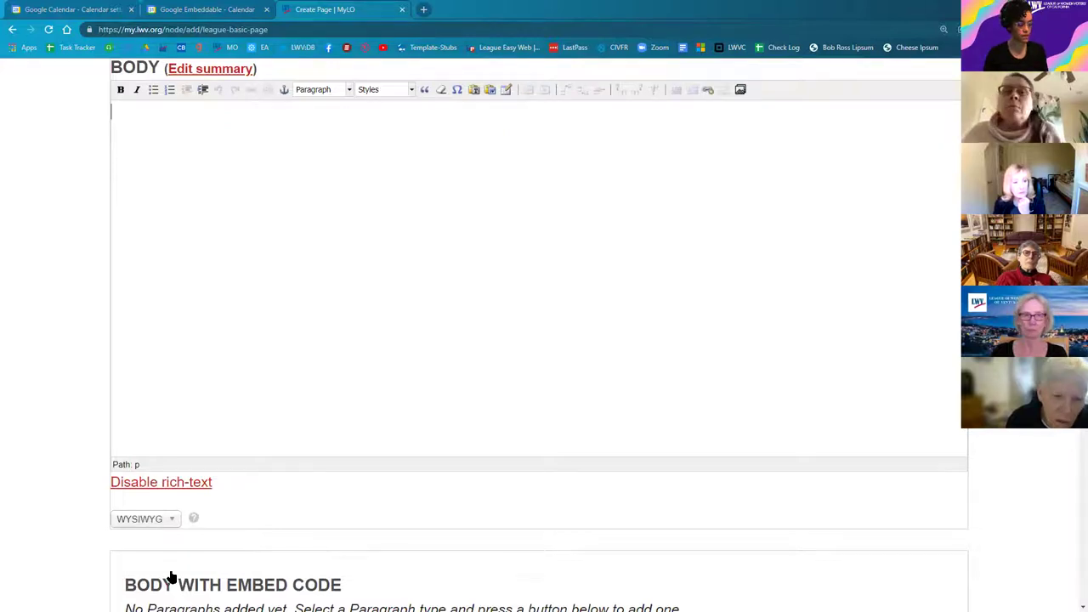
scroll(142, 556, "down", 1)
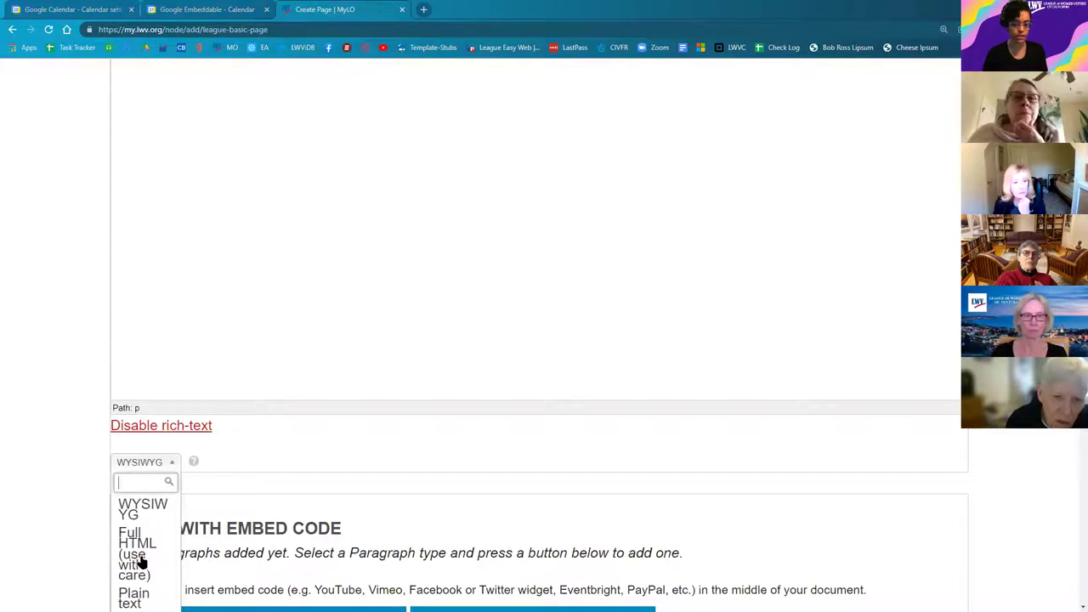
left_click(140, 559)
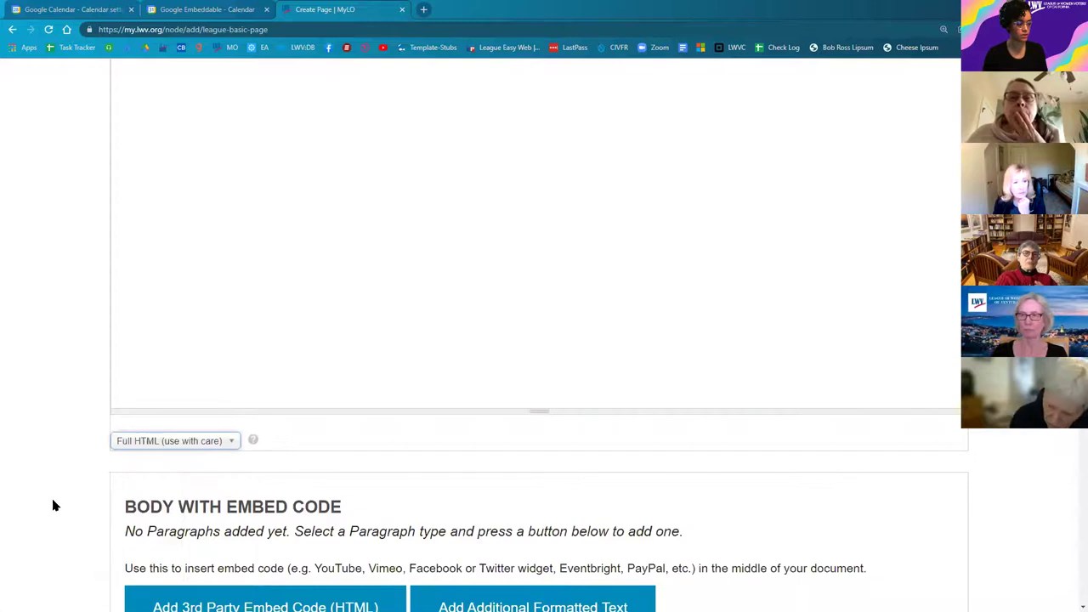
scroll(176, 469, "down", 1)
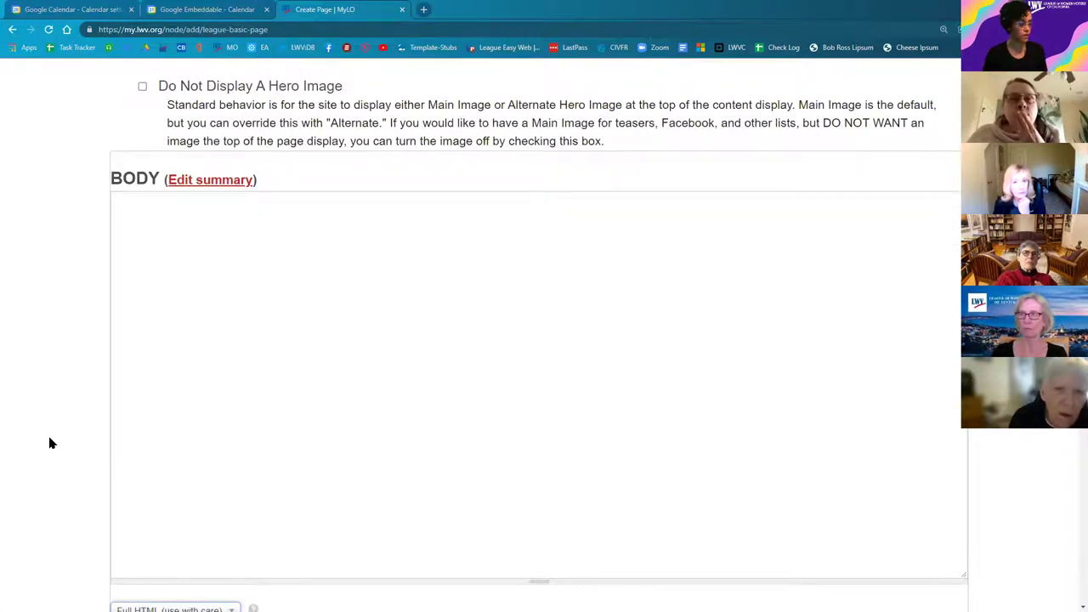
scroll(52, 446, "down", 3)
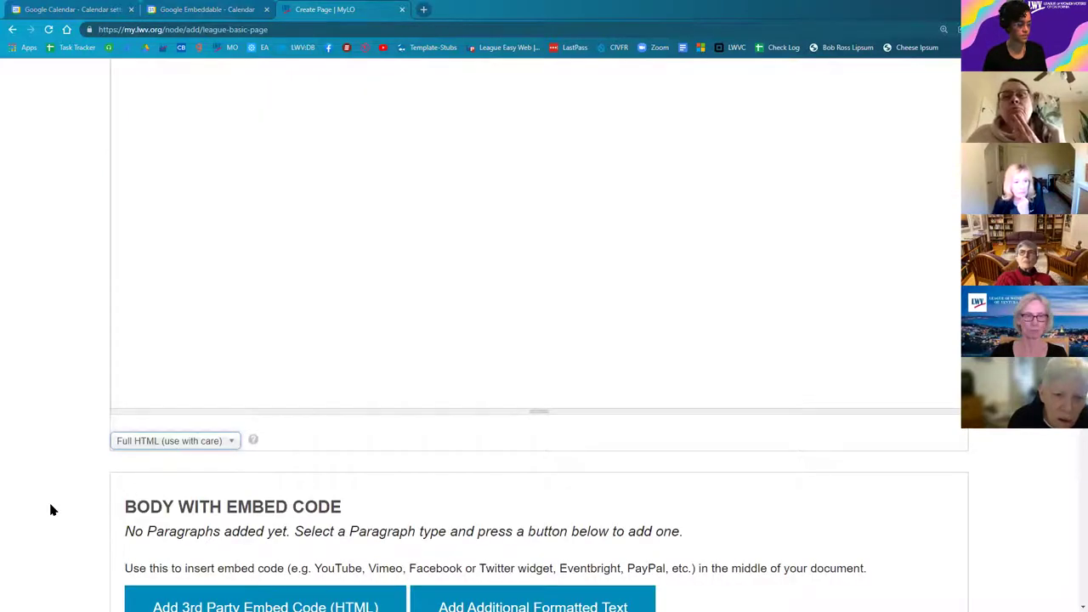
scroll(76, 394, "down", 2)
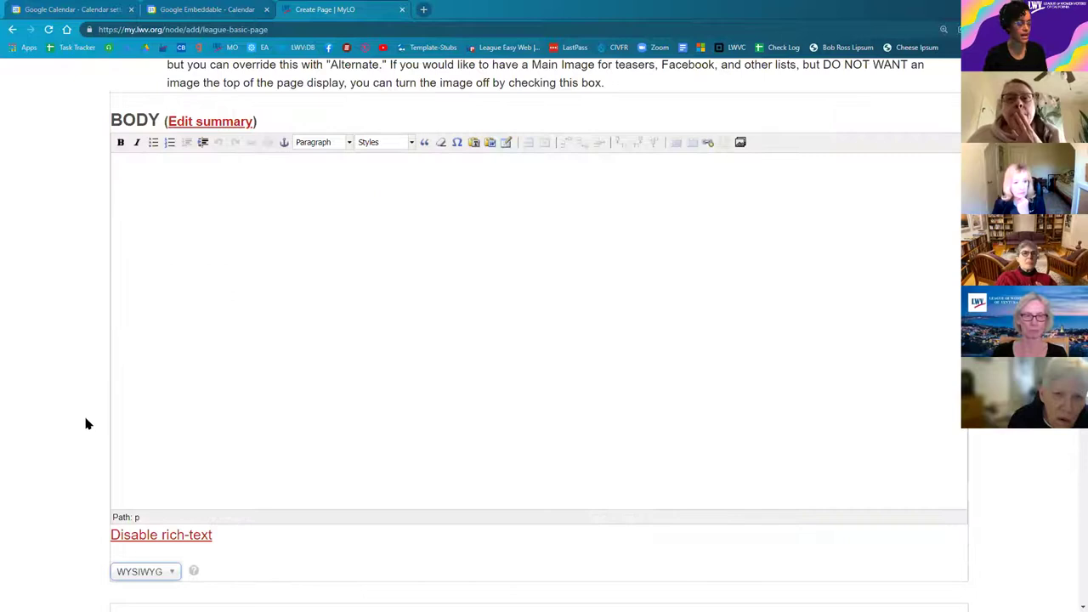
scroll(85, 423, "down", 3)
scroll(283, 396, "down", 1)
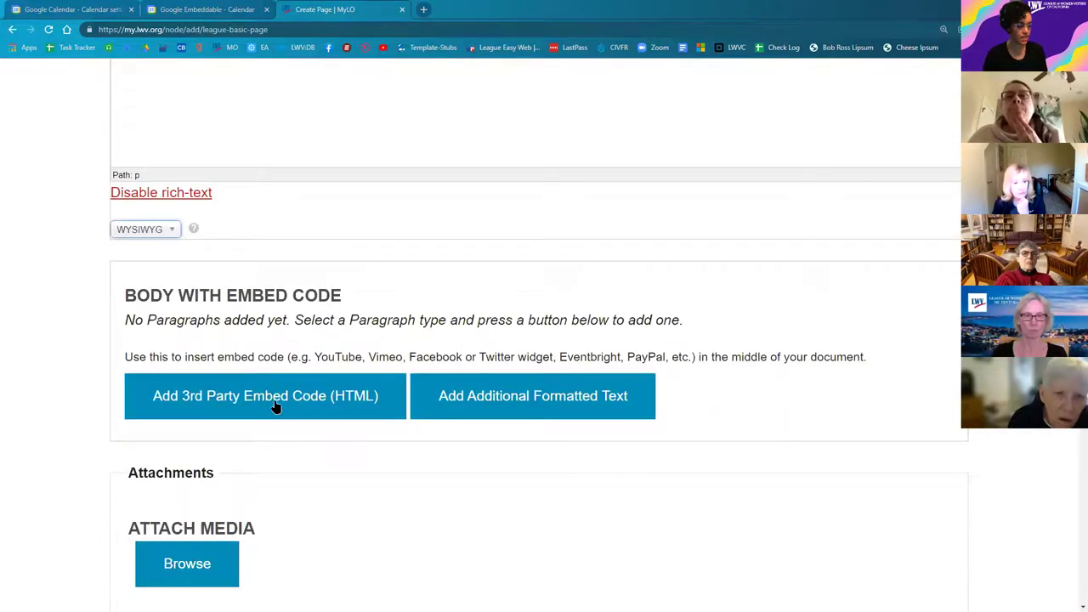
Step: Add a 3rd Party Embed Code (HTML) paragraph and paste the Google Calendar iframe code into it
left_click(275, 407)
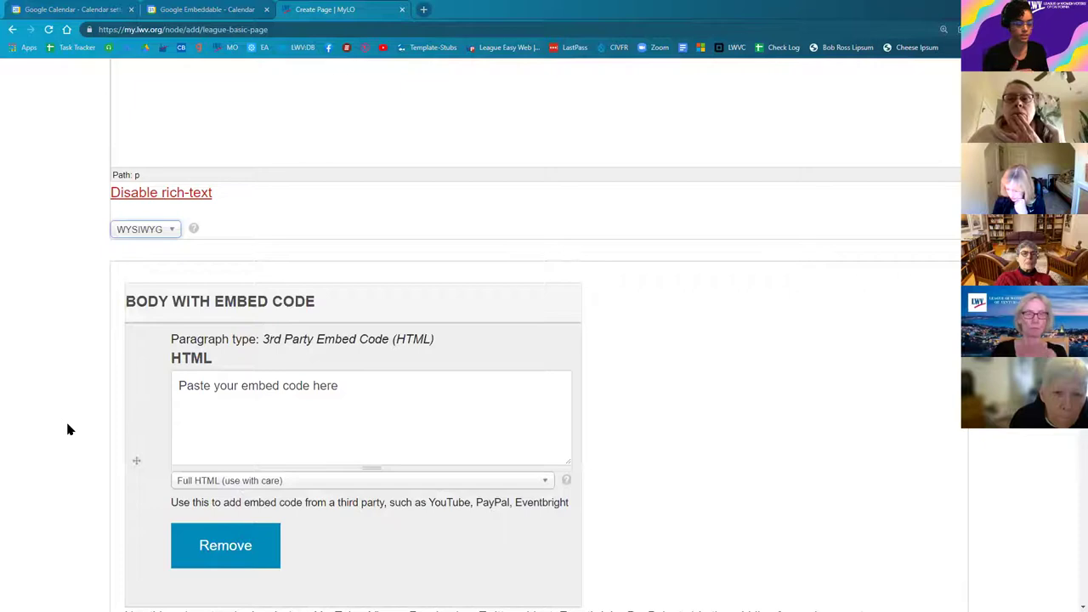
scroll(204, 200, "up", 3)
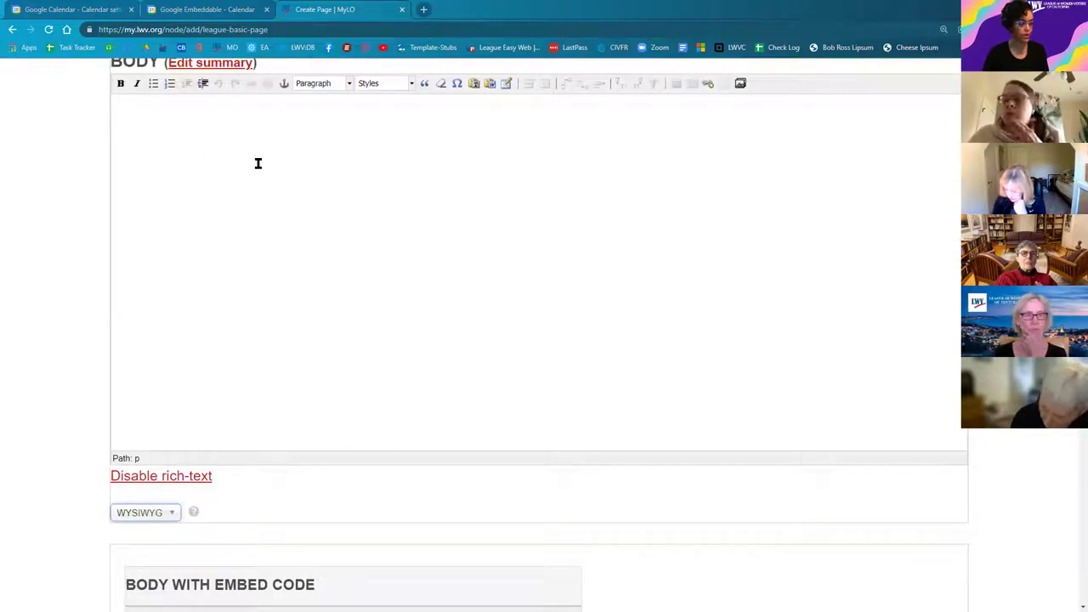
scroll(345, 338, "down", 1)
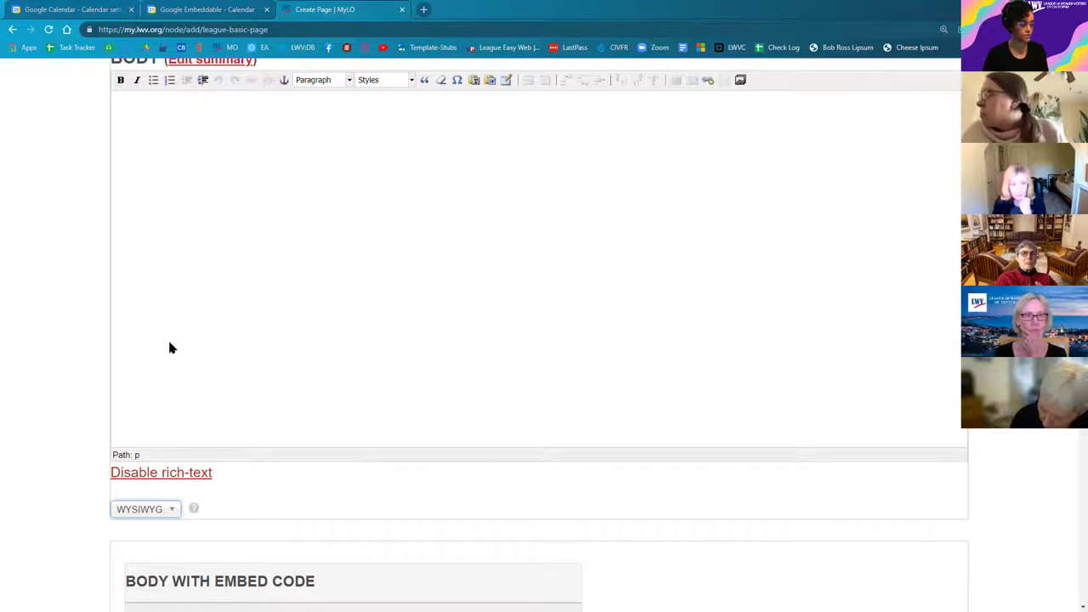
scroll(170, 347, "down", 4)
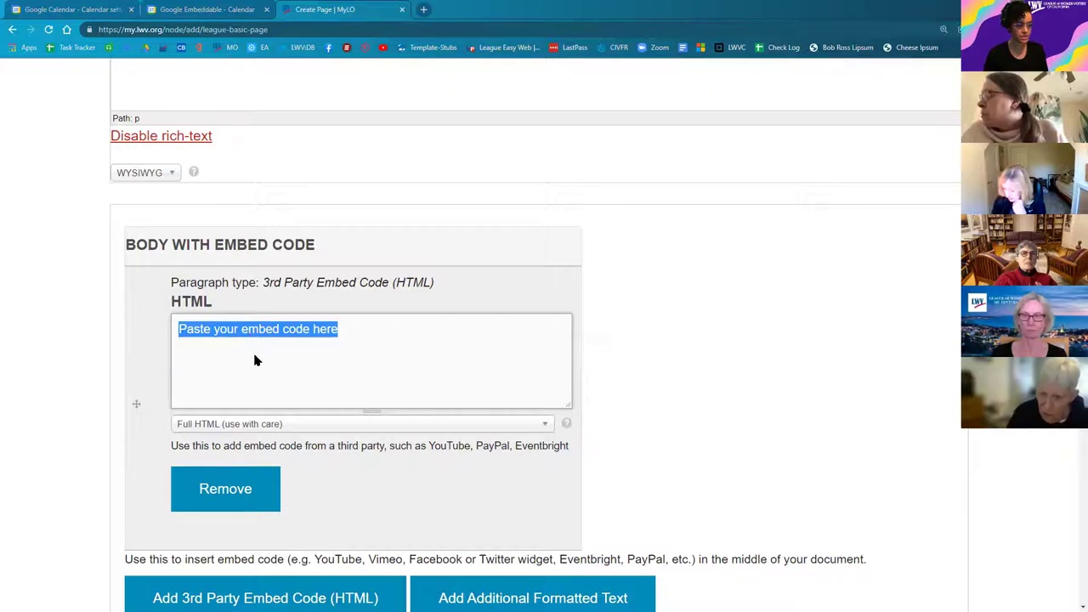
right_click(247, 333)
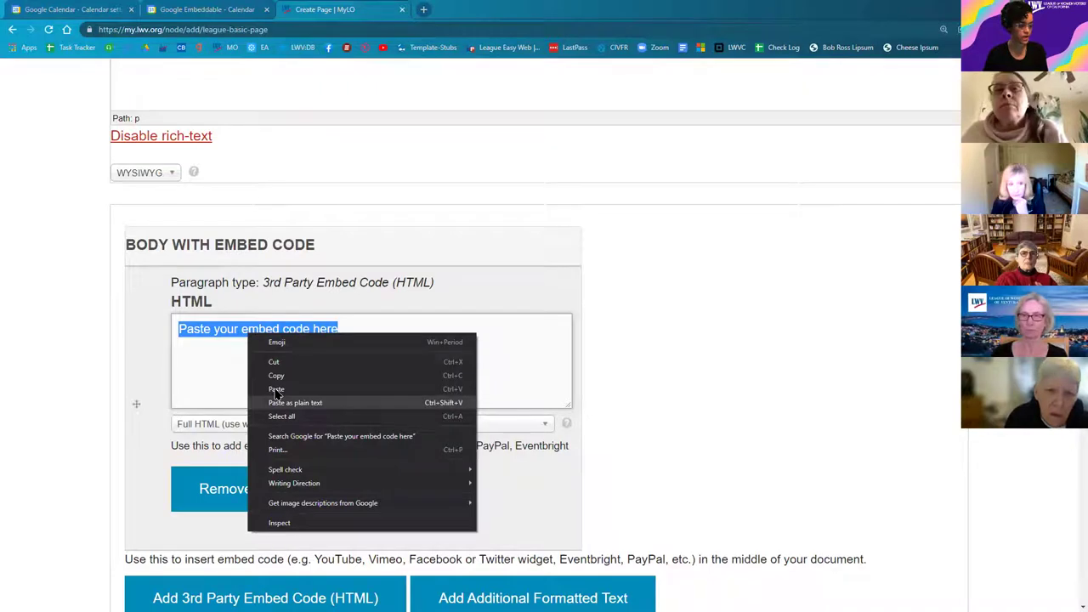
left_click(276, 389)
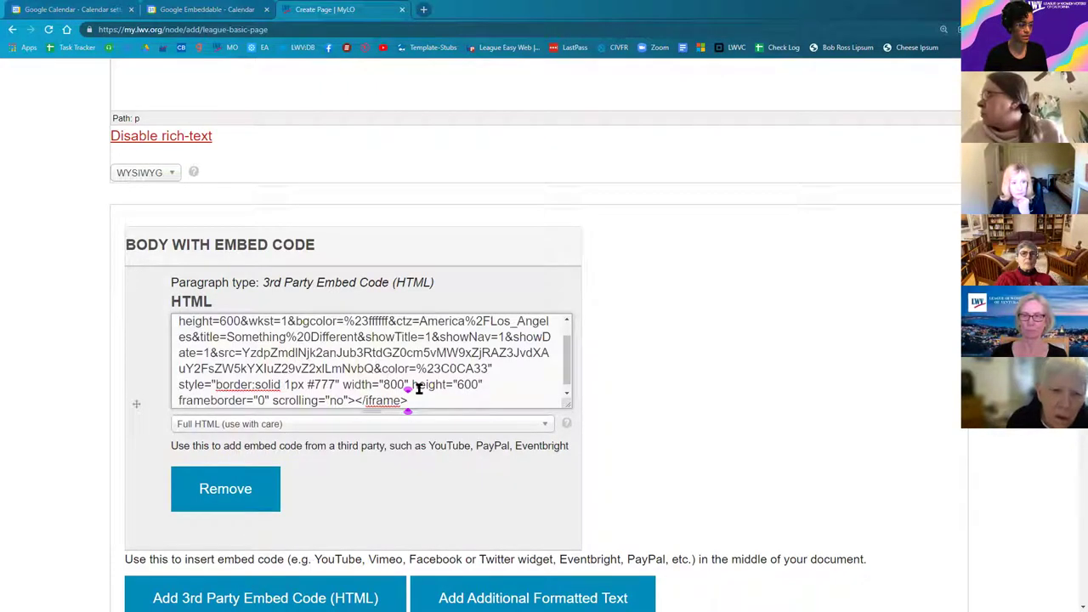
Step: Set the page's league to Demo Site
scroll(419, 391, "up", 1)
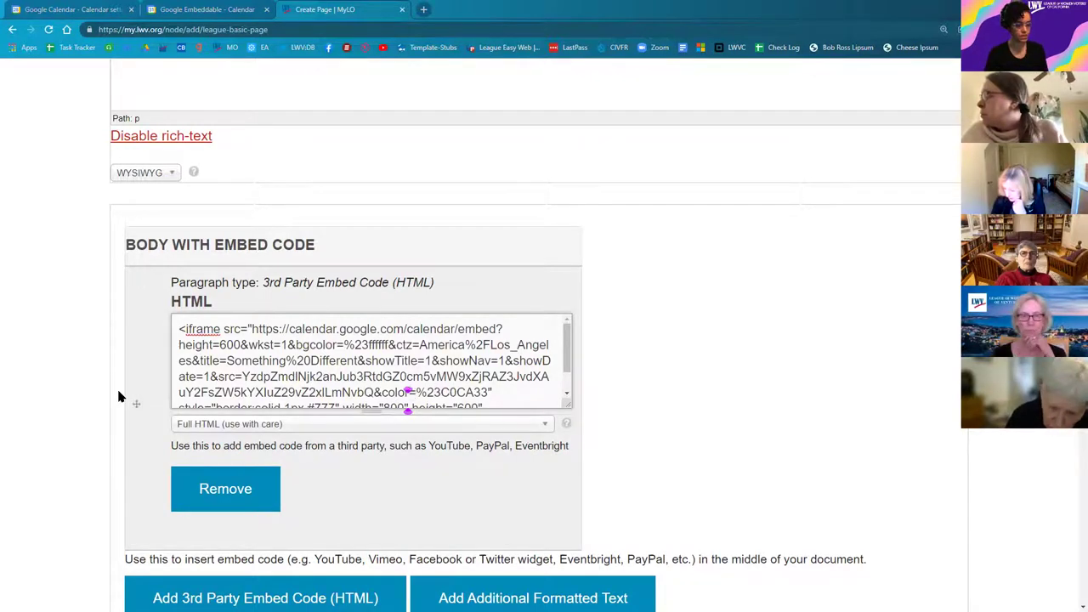
scroll(63, 400, "up", 3)
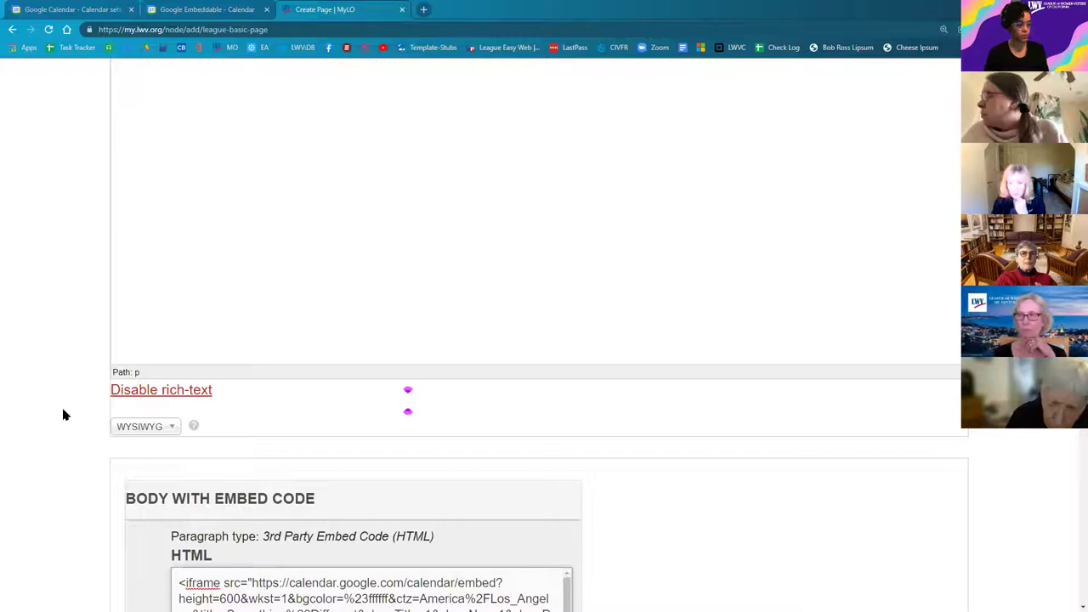
scroll(64, 404, "up", 1)
scroll(68, 419, "down", 2)
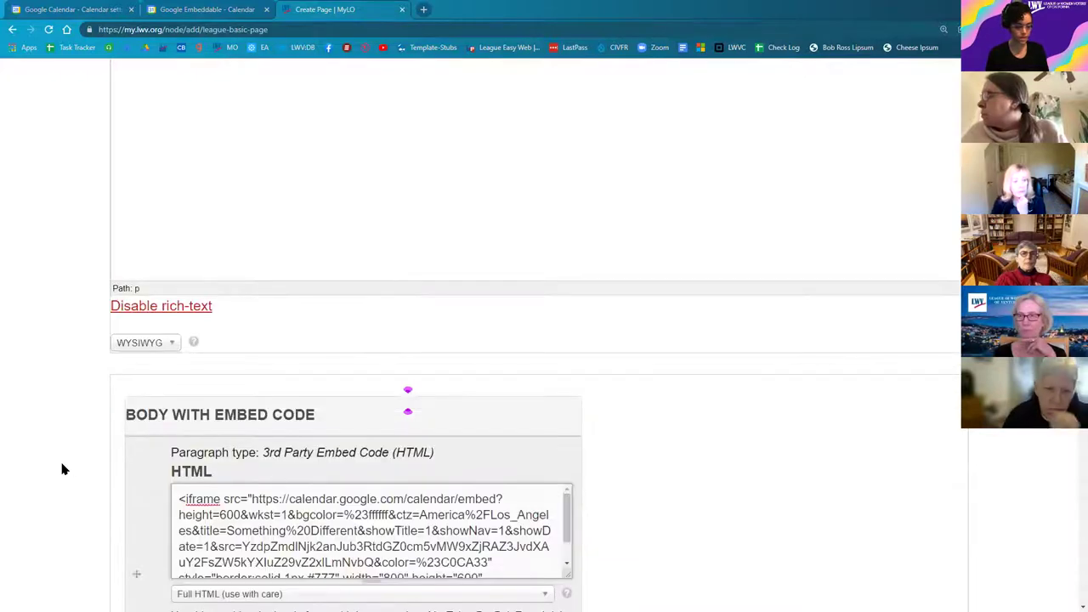
scroll(75, 480, "up", 1)
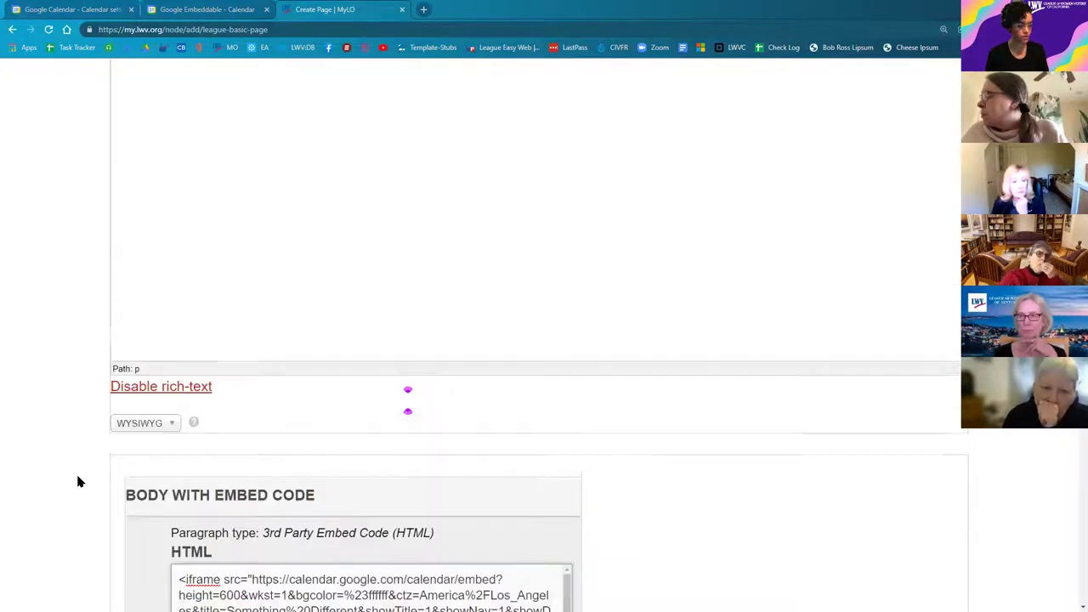
scroll(267, 188, "up", 2)
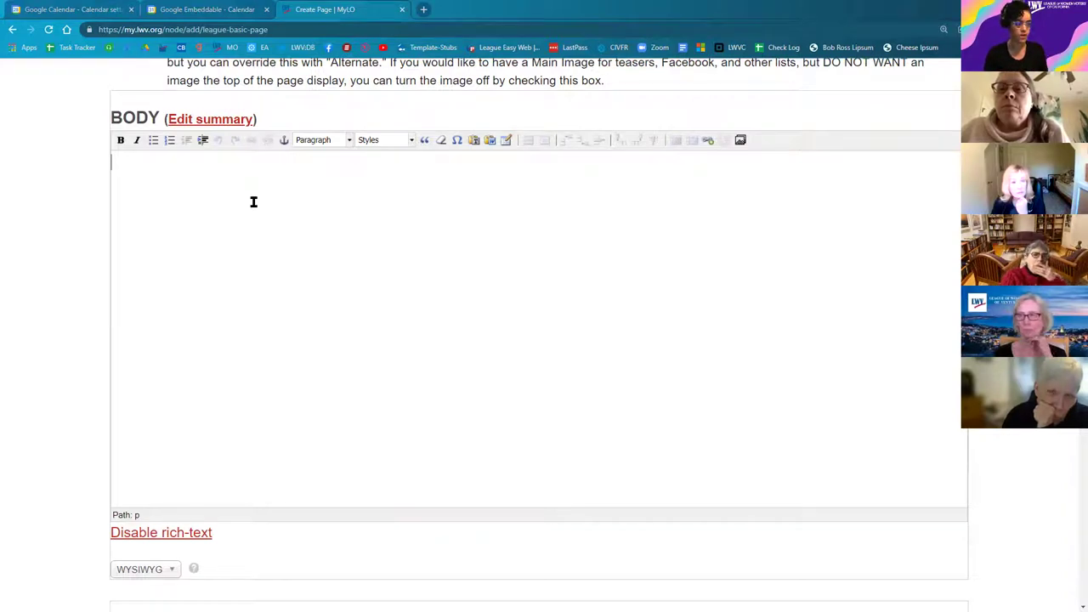
scroll(51, 346, "down", 3)
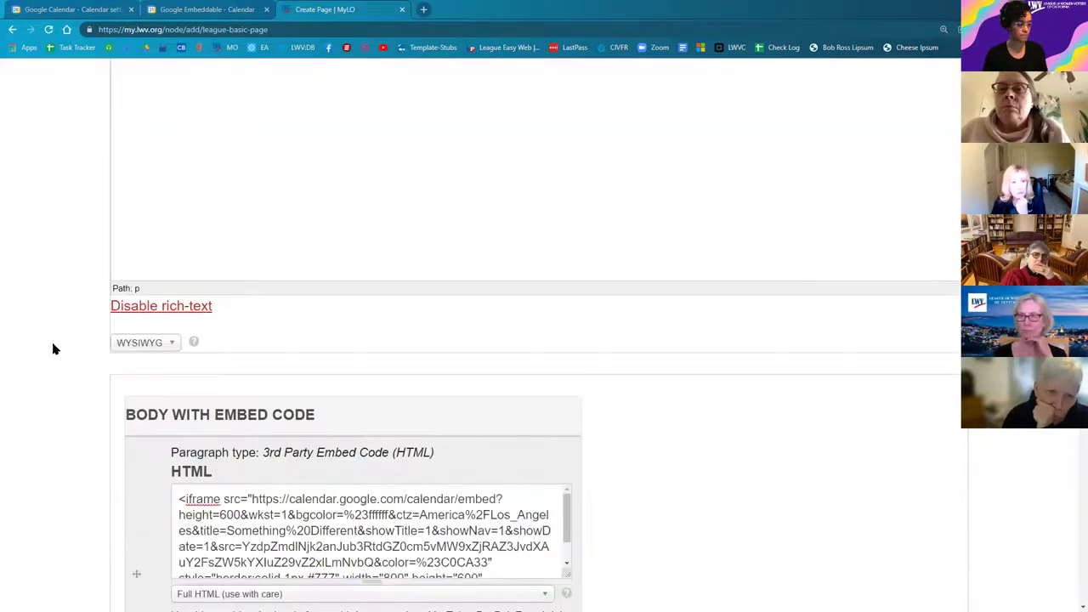
scroll(63, 371, "down", 1)
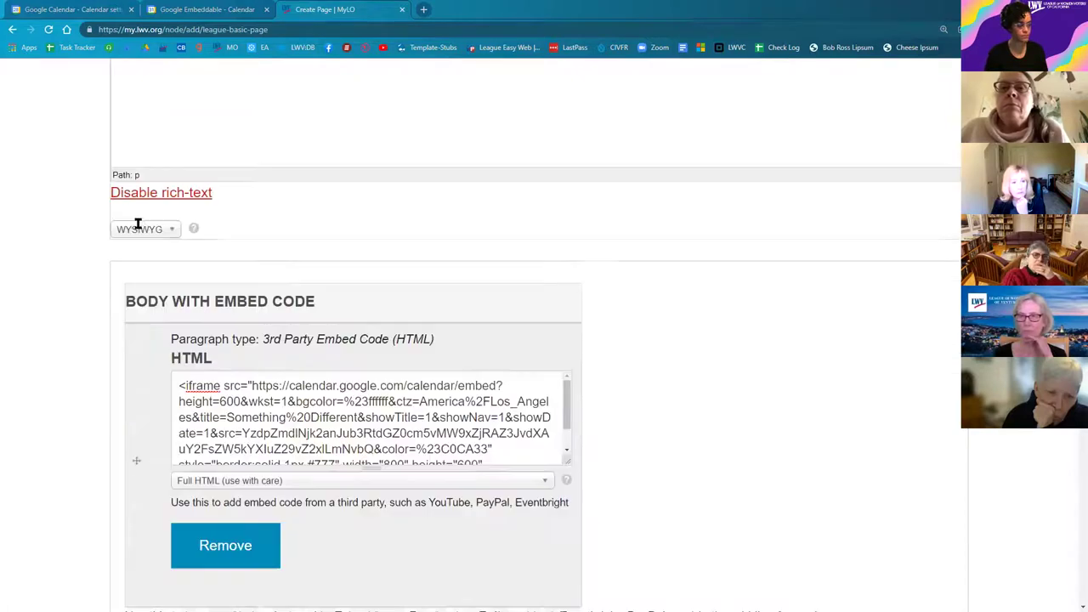
scroll(34, 440, "up", 3)
scroll(51, 447, "down", 4)
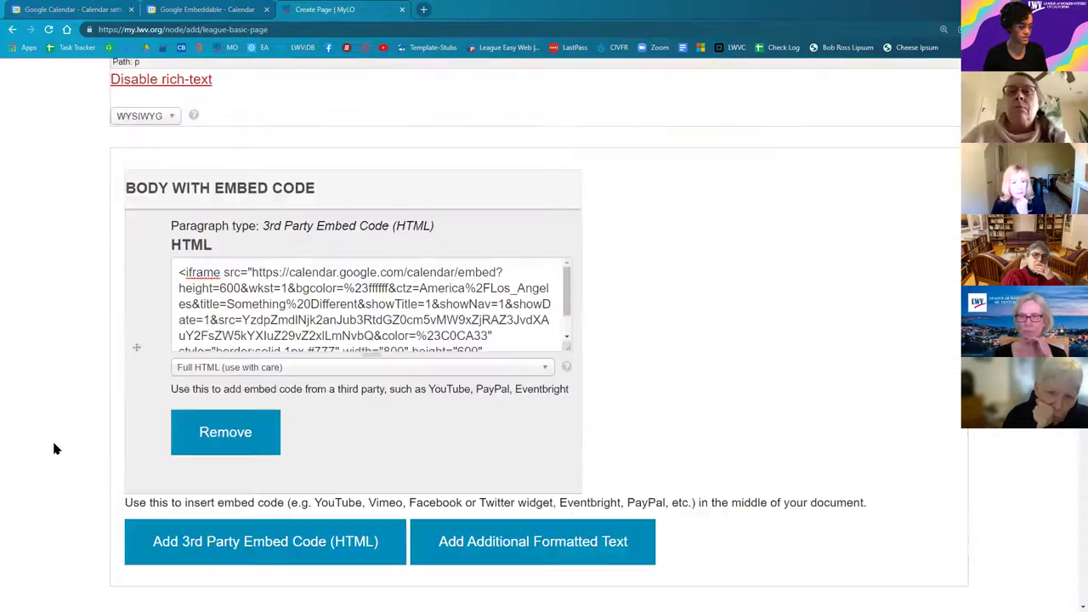
scroll(56, 447, "down", 4)
scroll(60, 453, "down", 3)
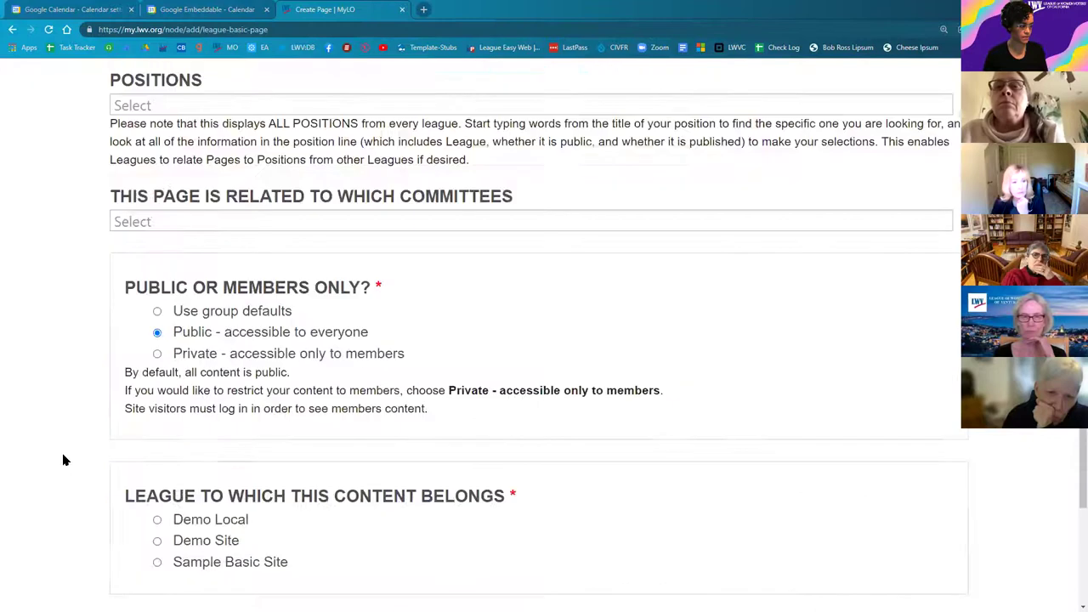
scroll(62, 460, "down", 3)
left_click(157, 257)
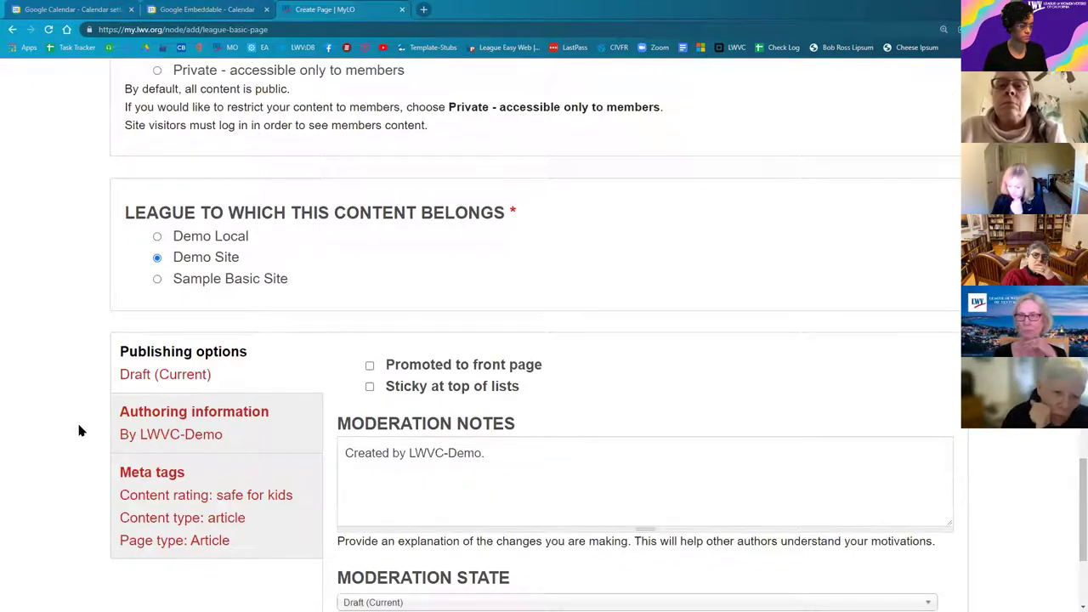
Step: Save the new Monthly Calendar page
scroll(85, 463, "down", 1)
scroll(138, 544, "down", 1)
left_click(141, 543)
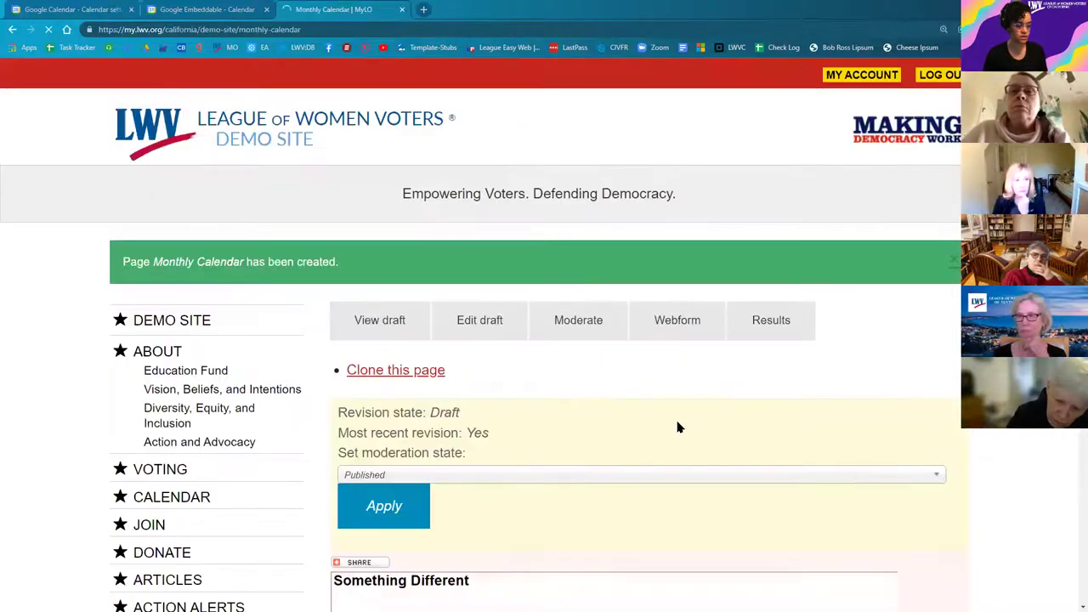
Step: Advance the embedded calendar to February 2022, try Week and Agenda views, then return to Month
scroll(706, 422, "down", 3)
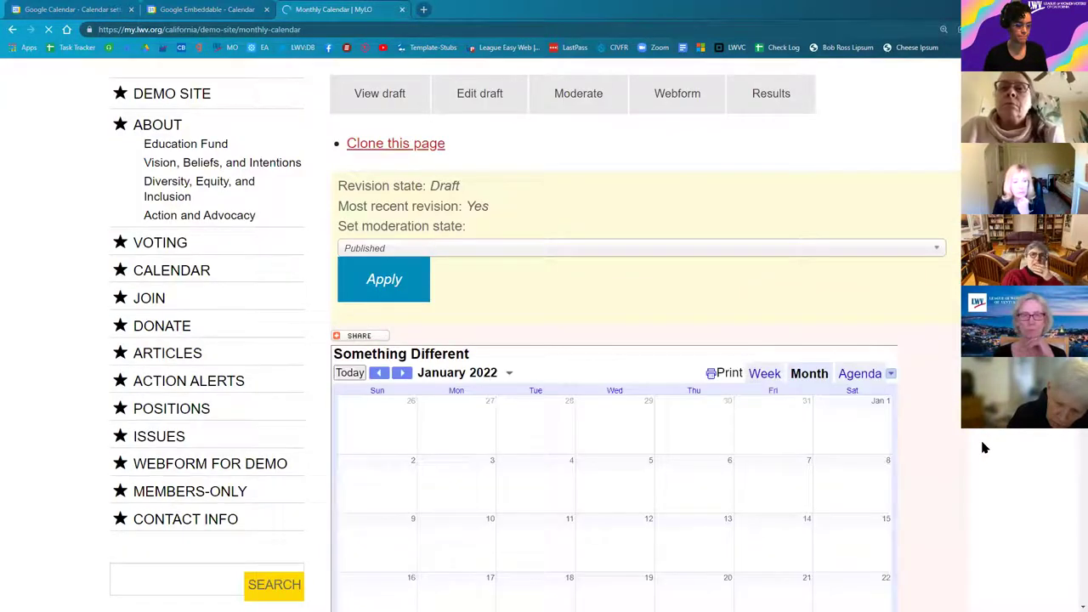
scroll(983, 446, "down", 2)
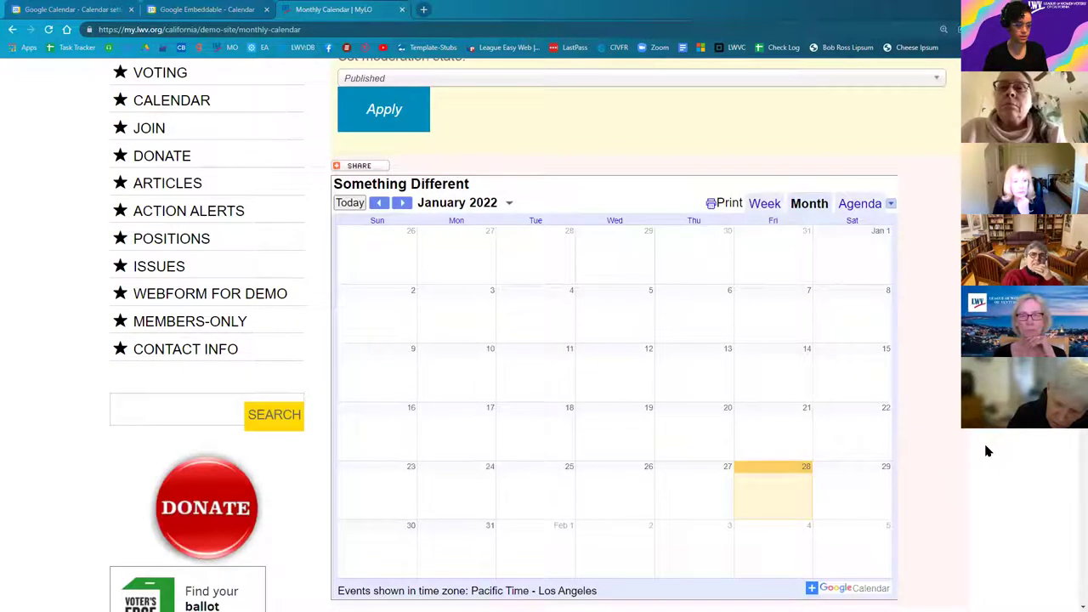
scroll(990, 455, "down", 1)
scroll(998, 463, "up", 1)
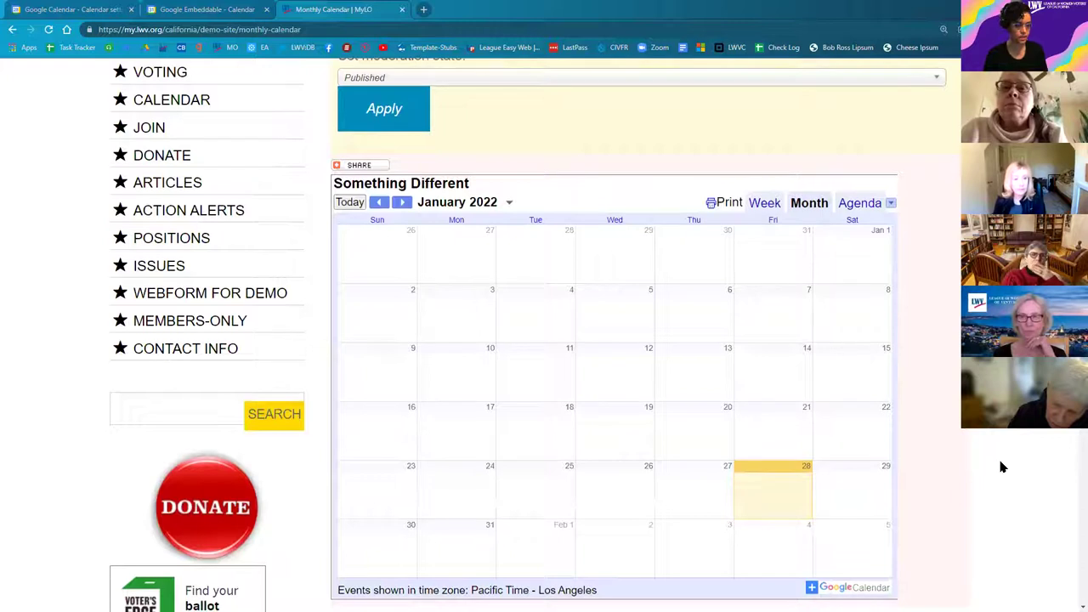
scroll(489, 161, "down", 1)
left_click(399, 147)
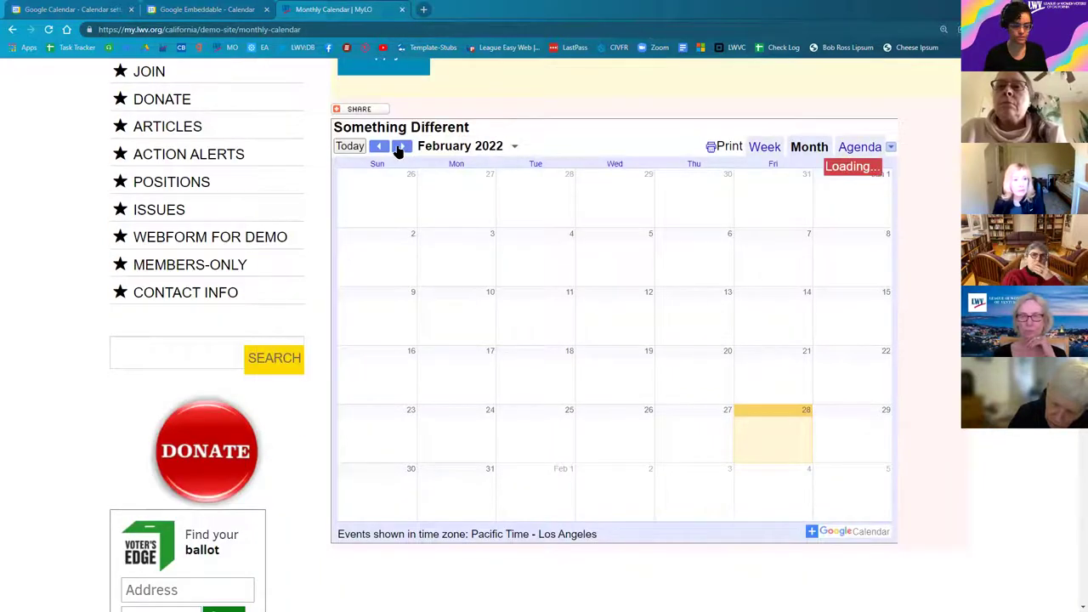
left_click(763, 147)
left_click(861, 146)
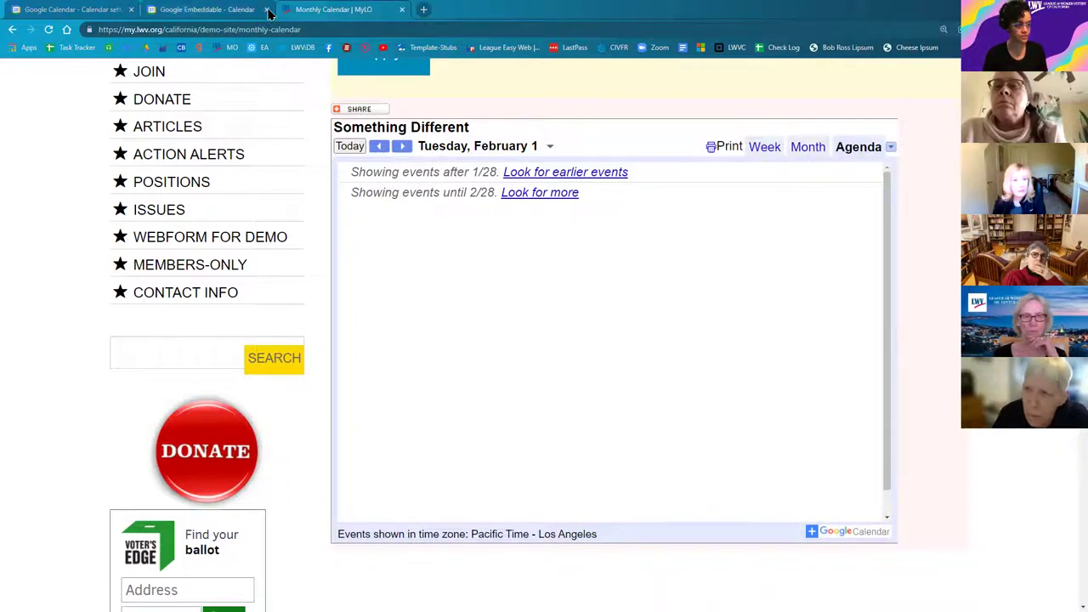
left_click(809, 147)
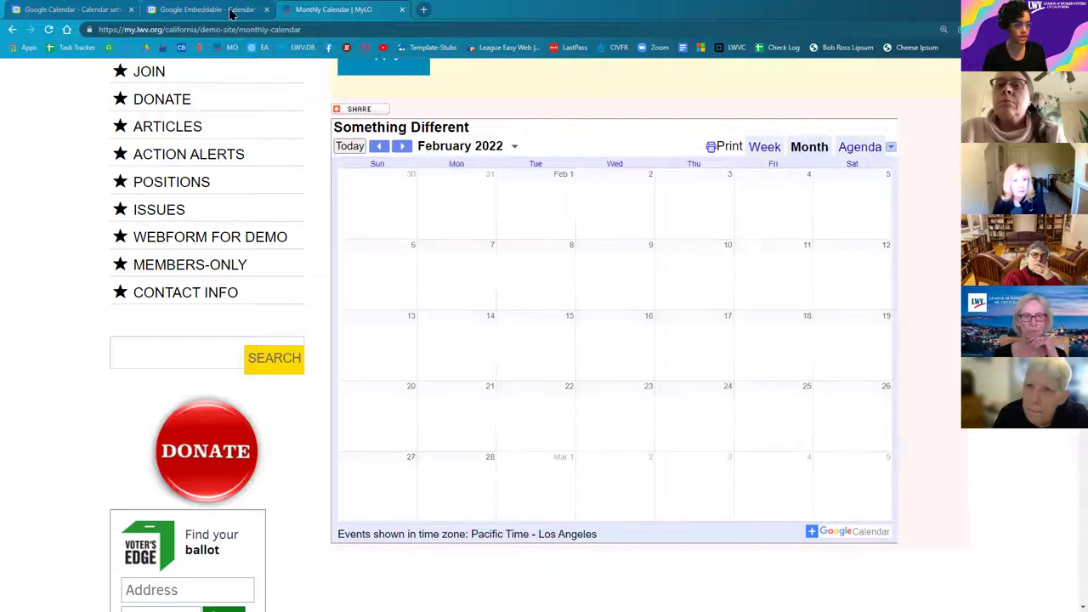
Step: Close the Google Embeddable Calendar tab, leave Settings for the January 2022 view, and open Create
left_click(265, 9)
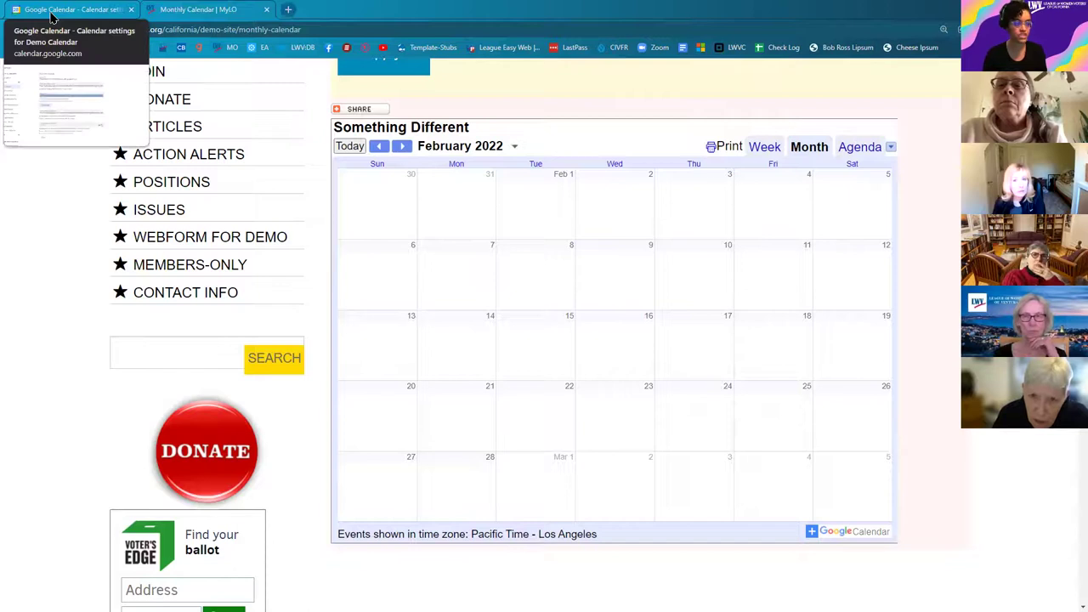
left_click(51, 12)
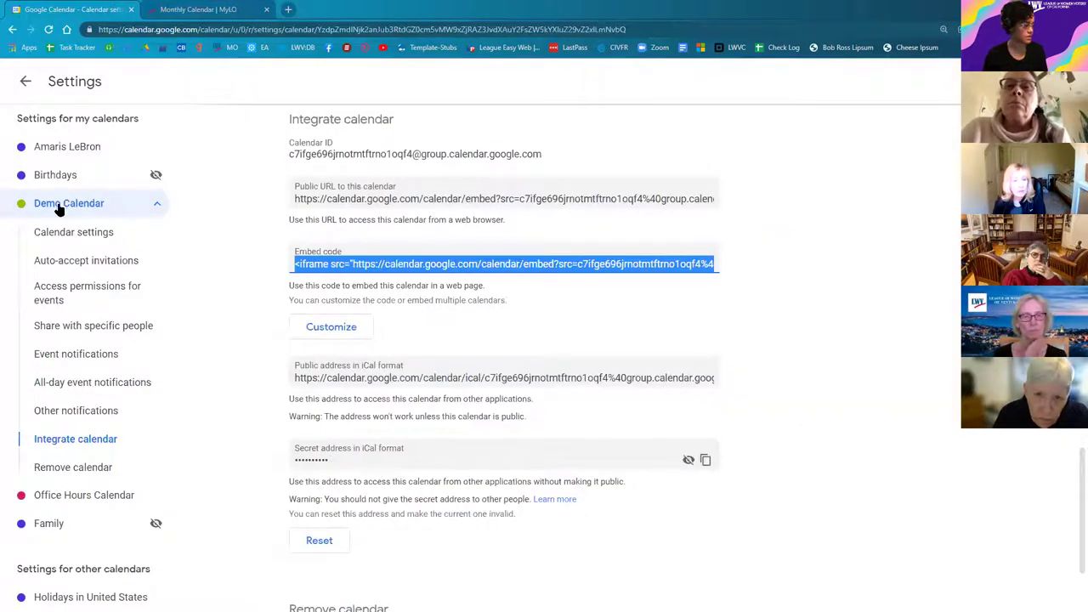
left_click(25, 81)
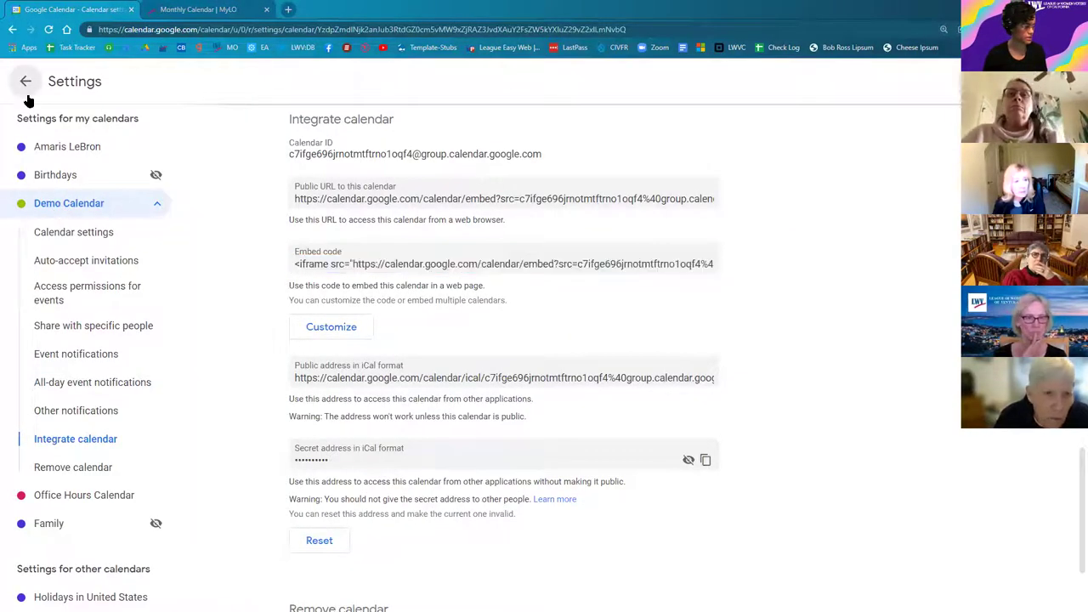
left_click(37, 136)
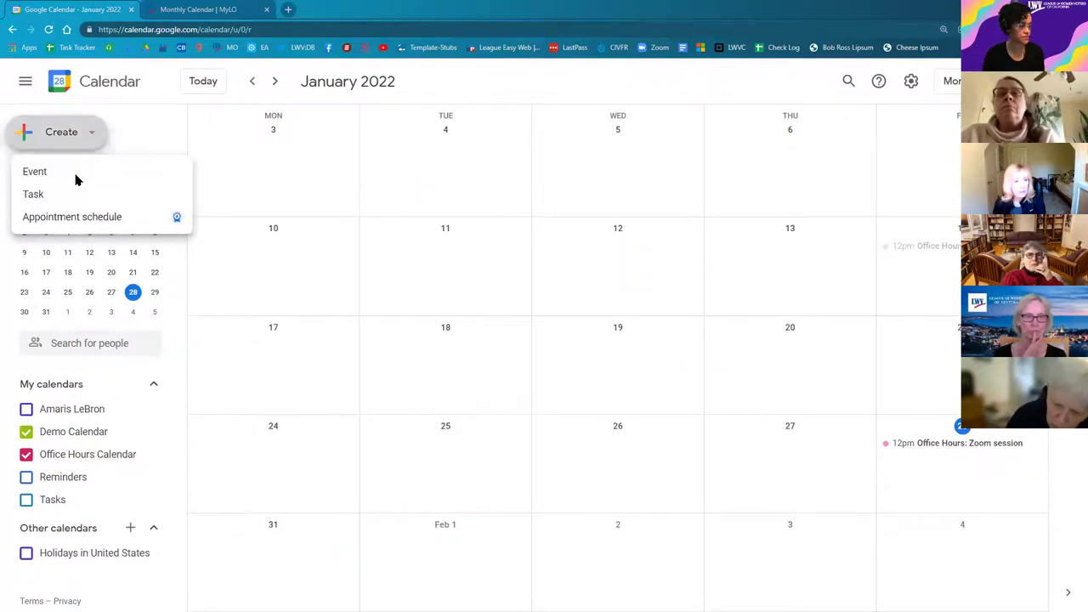
Step: Title a new event 'Demo Event Series' and make it an all-day event
left_click(75, 178)
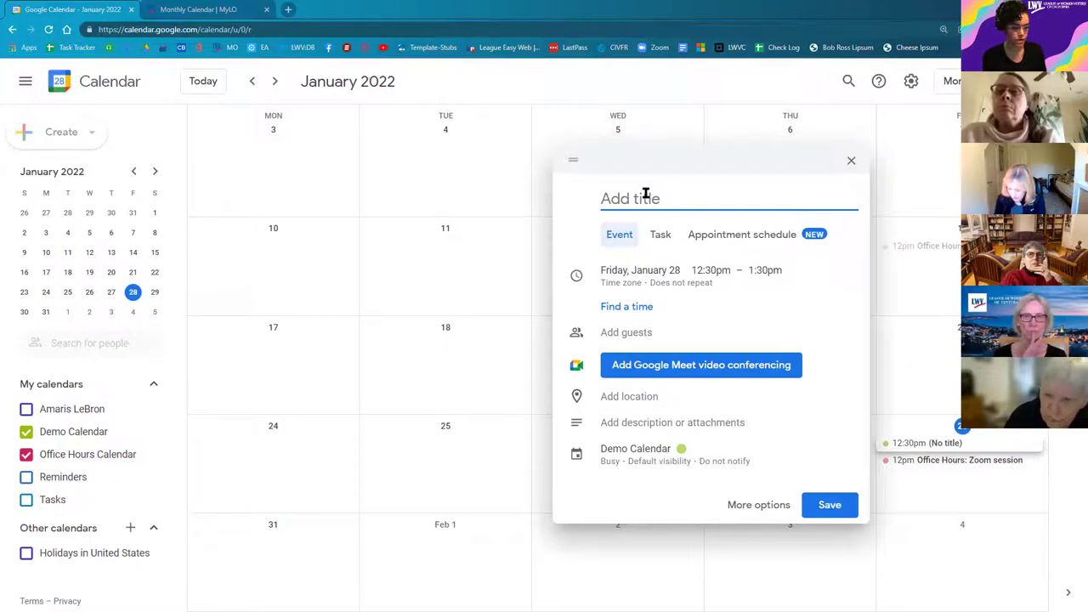
type("D")
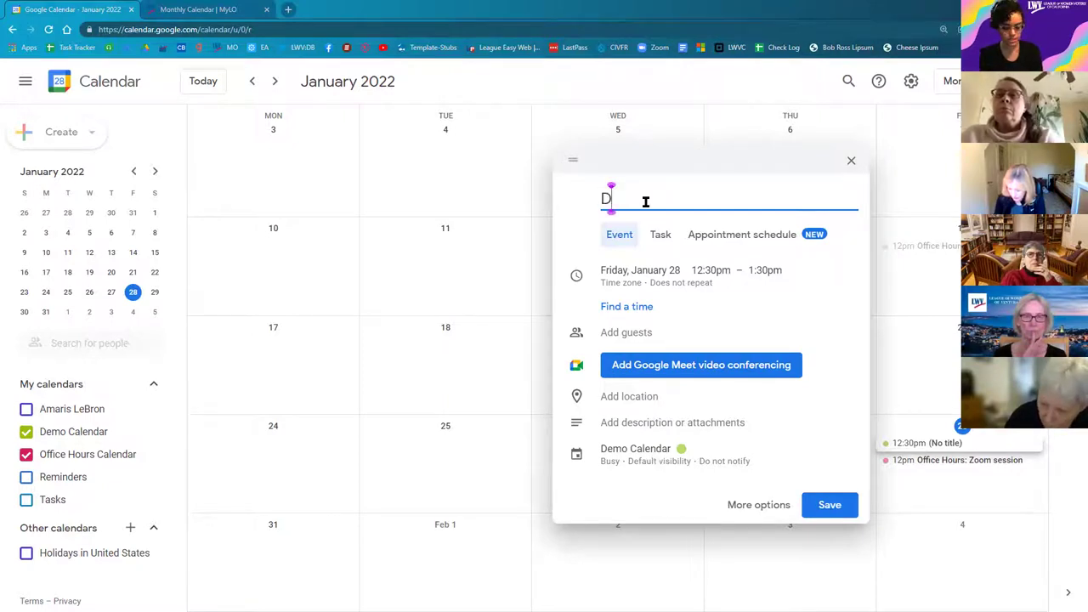
type("emo Event")
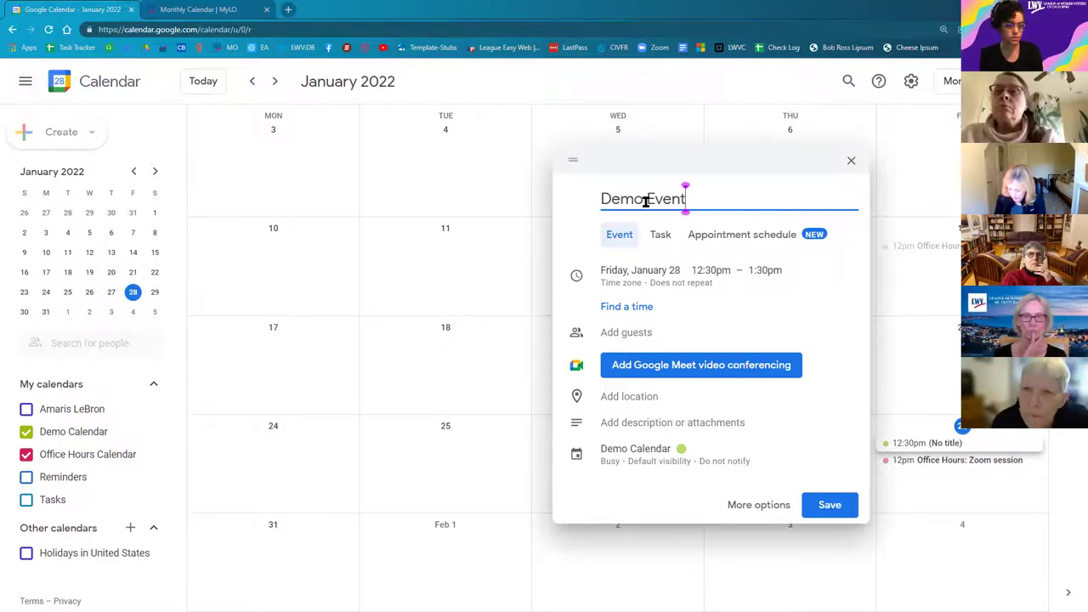
type(" Series")
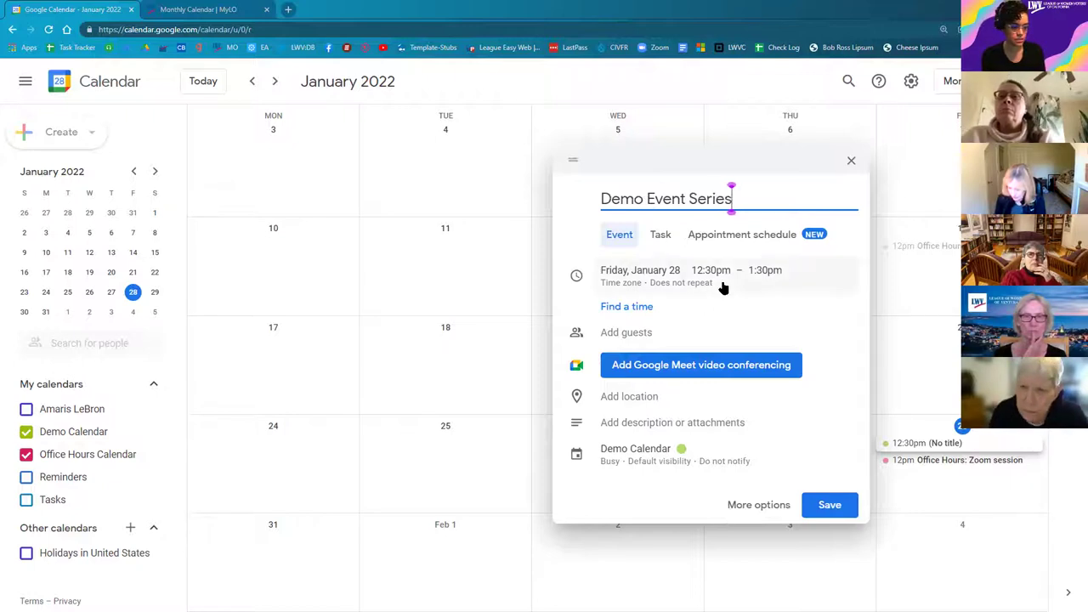
left_click(718, 285)
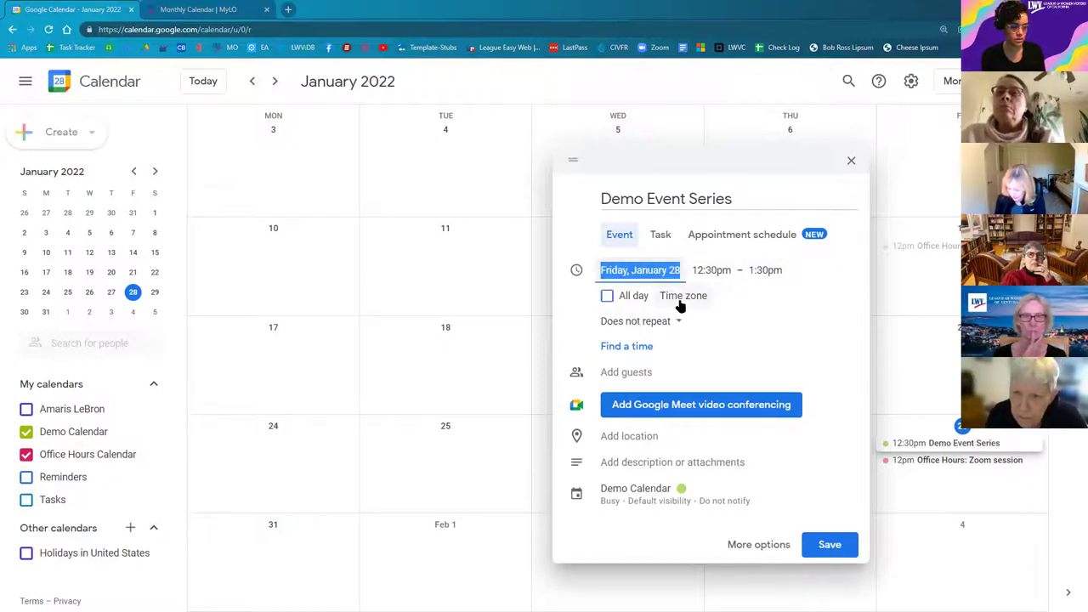
left_click(606, 296)
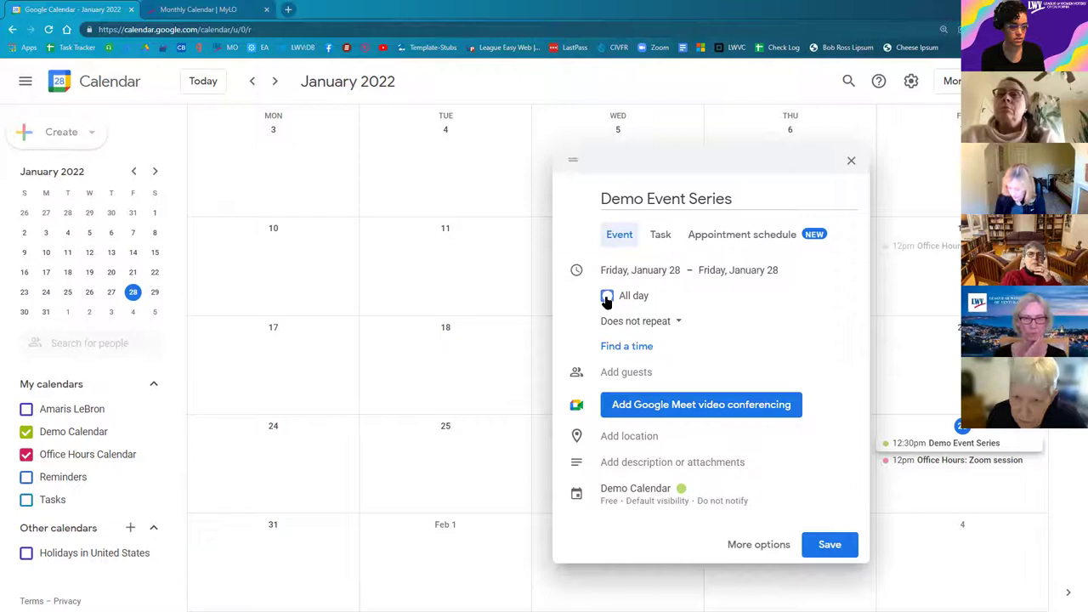
left_click(723, 265)
Step: Make it repeat daily with an end date of February 4, and save
left_click(656, 322)
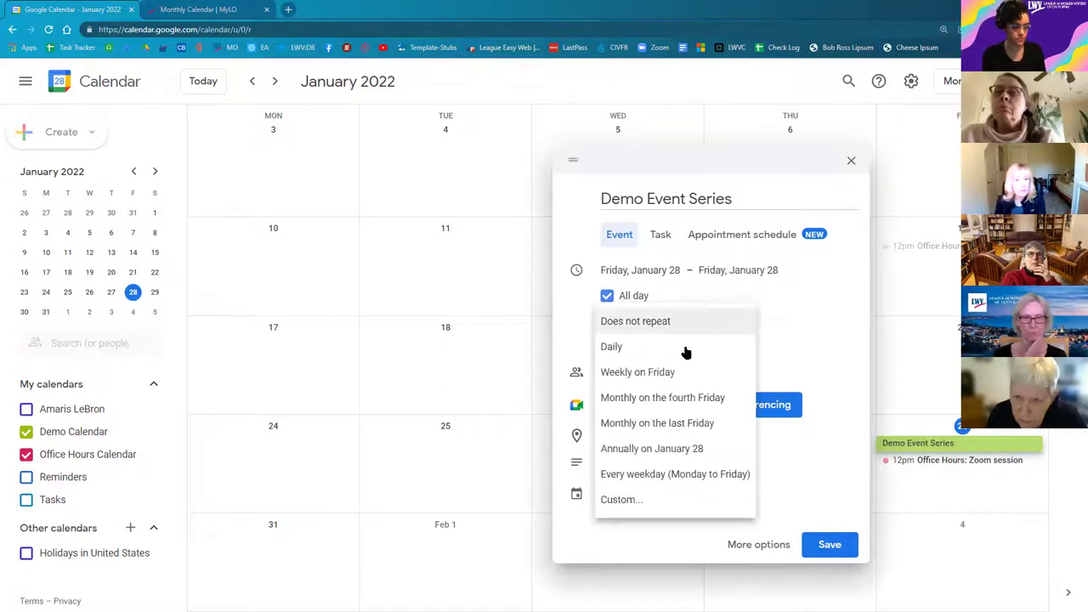
left_click(659, 352)
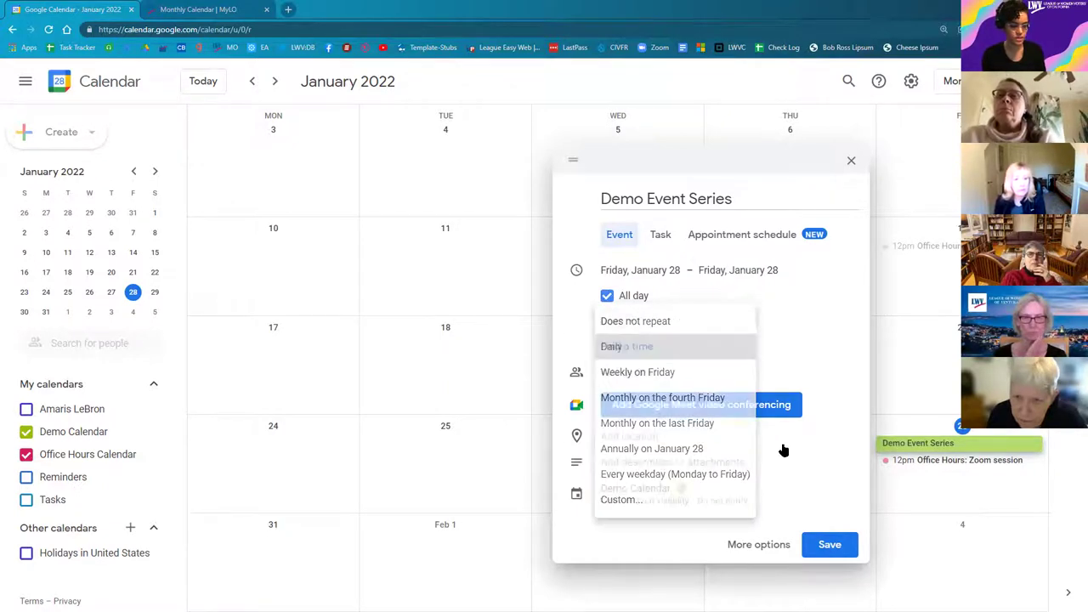
left_click(736, 270)
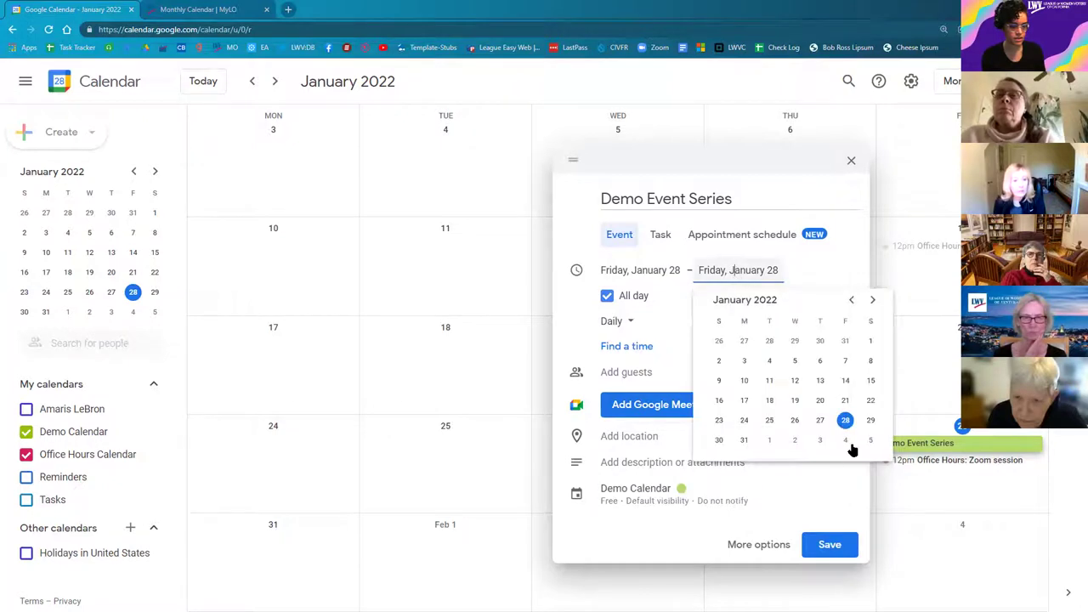
left_click(846, 442)
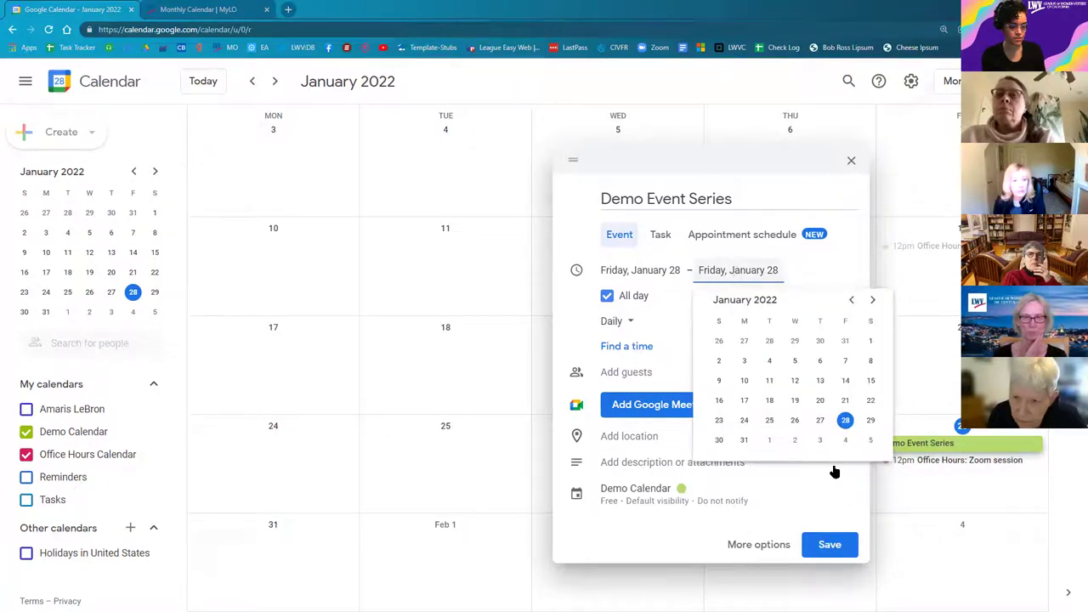
left_click(832, 549)
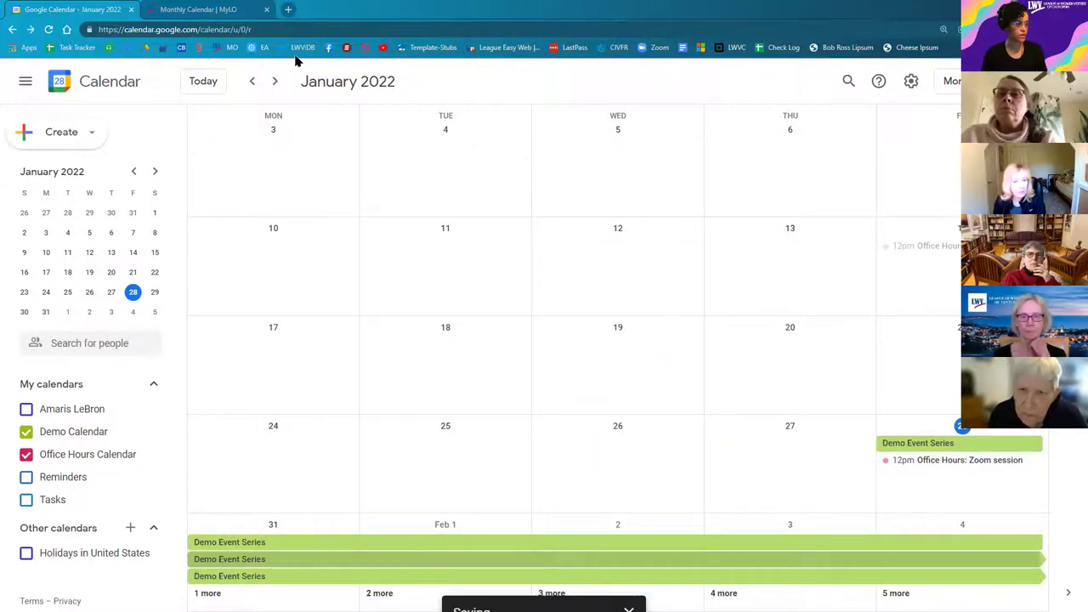
Step: Reload the MyLO Monthly Calendar page, check February and April 2022, then return to Google Calendar
left_click(203, 10)
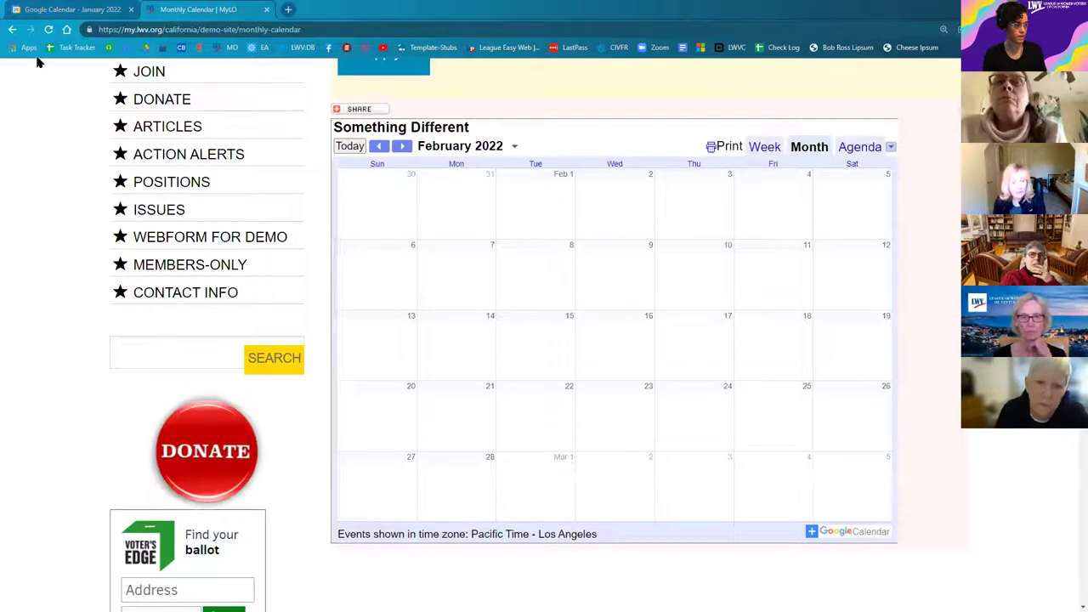
left_click(50, 30)
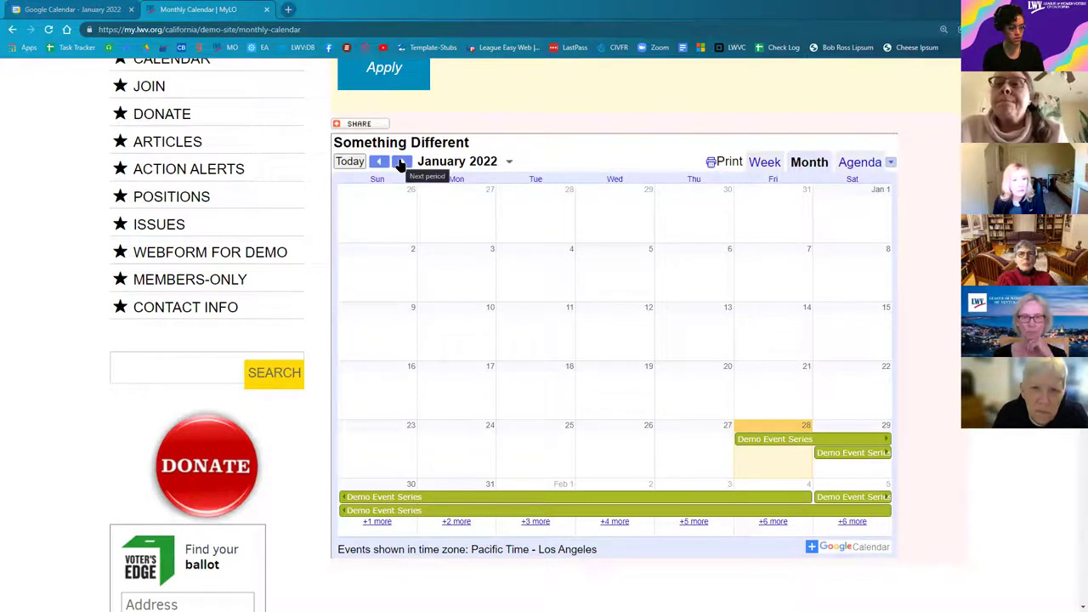
left_click(401, 162)
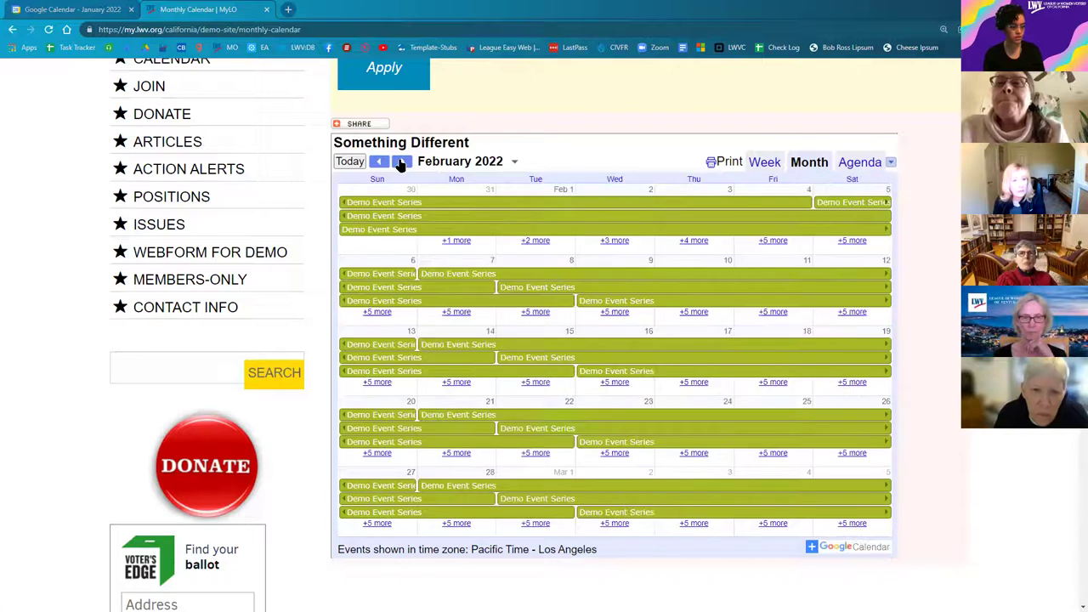
left_click(401, 161)
left_click(401, 161)
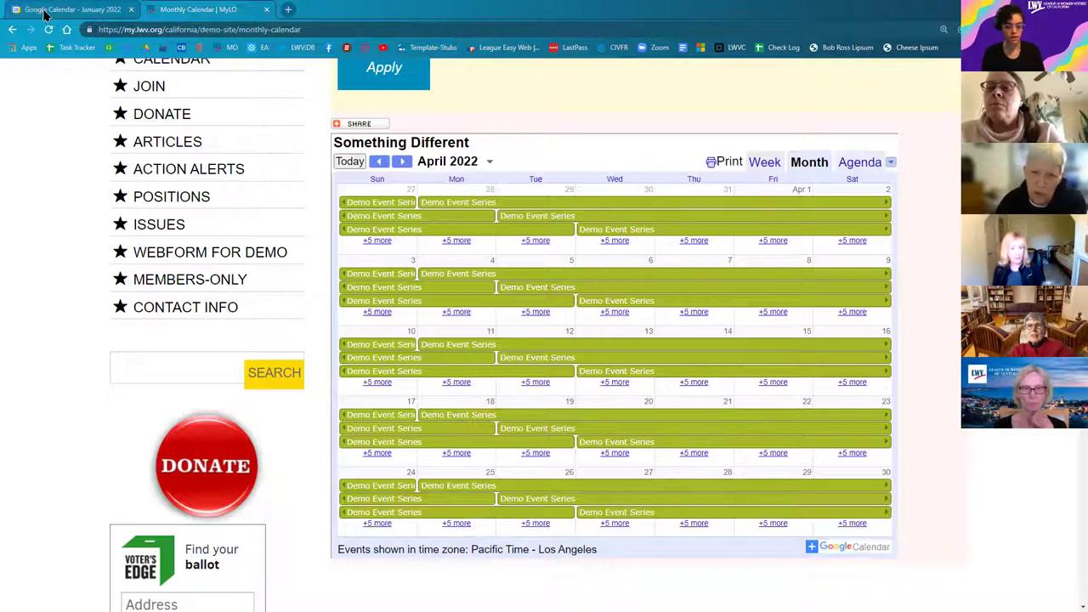
mouse_move(58, 16)
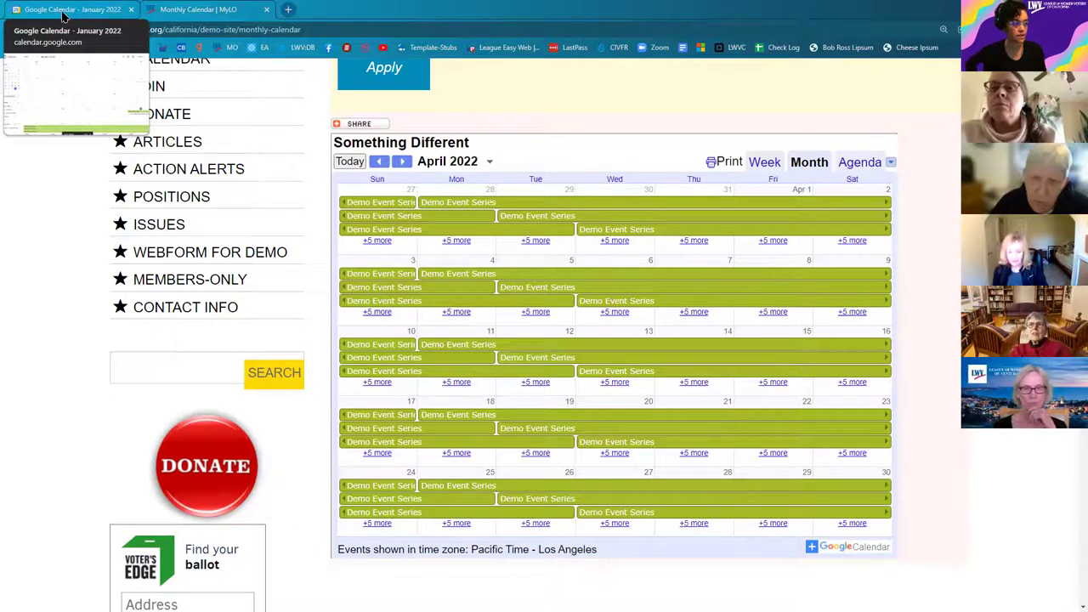
left_click(73, 16)
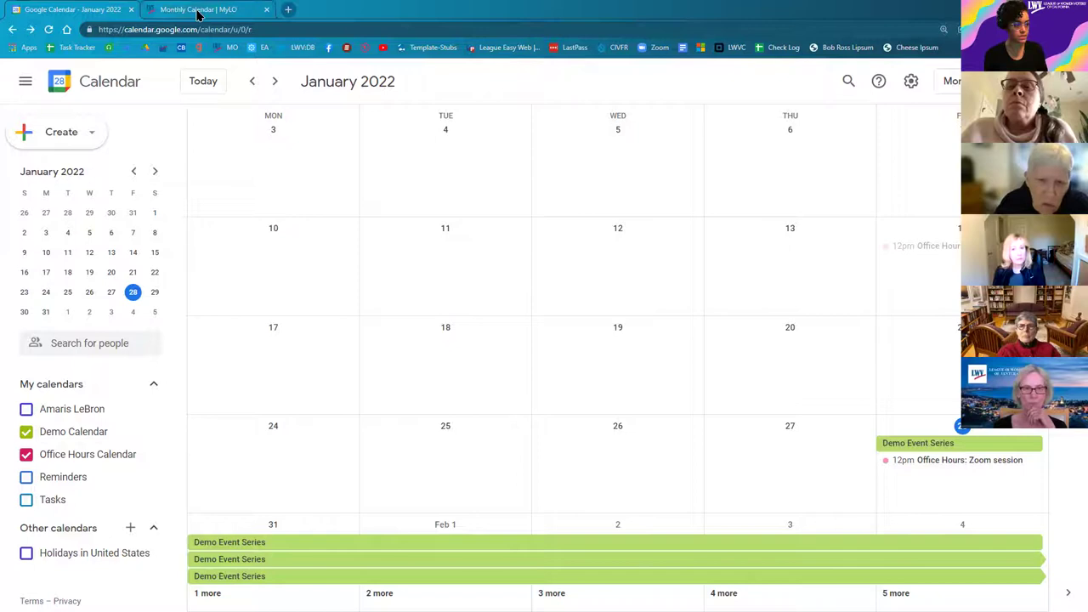
Step: Toggle tabs with Ctrl+Tab and settle on the MyLO Monthly Calendar page
key("ctrl+Tab")
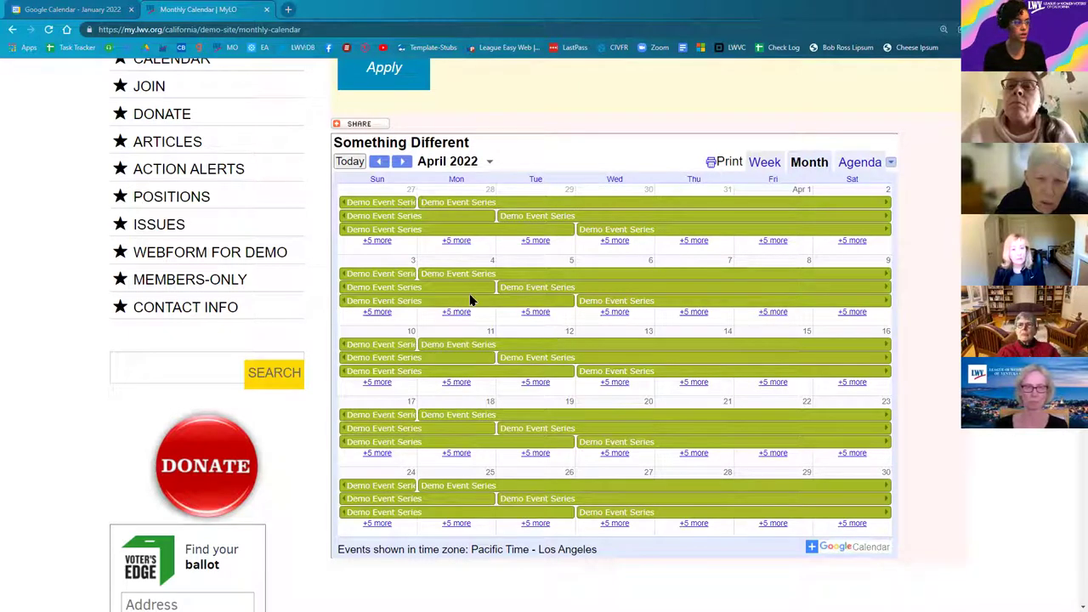
key("ctrl+shift+Tab")
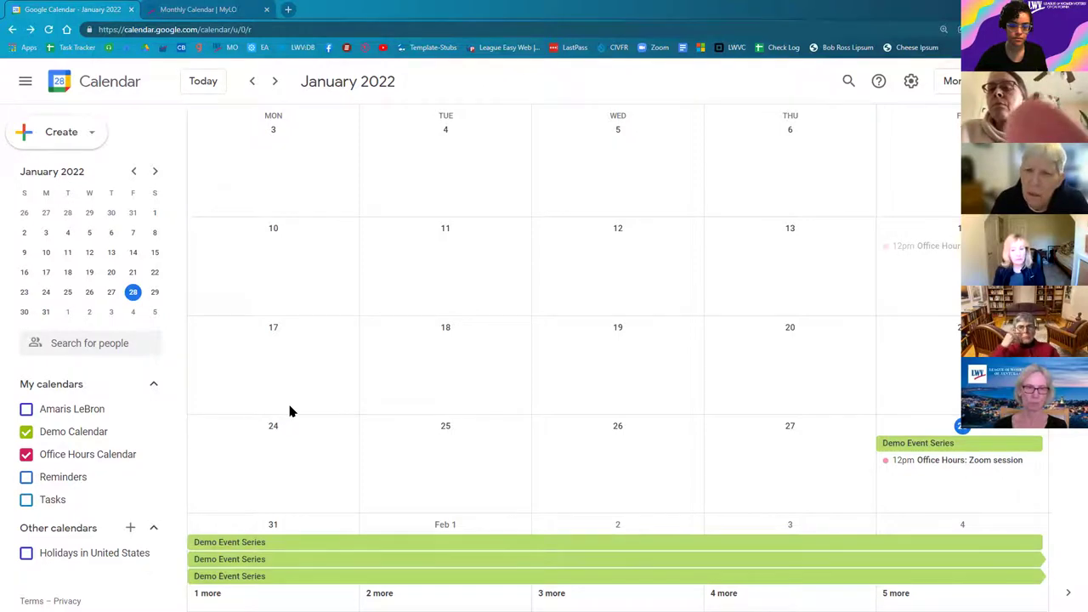
left_click(196, 15)
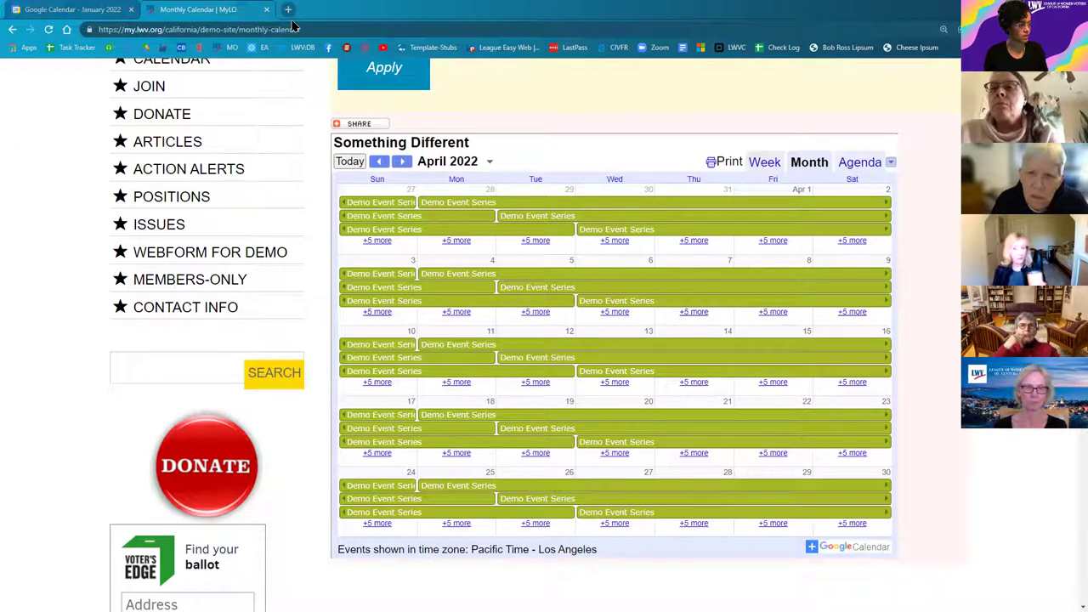
Step: Open MyLO's Join Office Hours! page in a new tab by searching 'join office'
left_click(287, 9)
type("join")
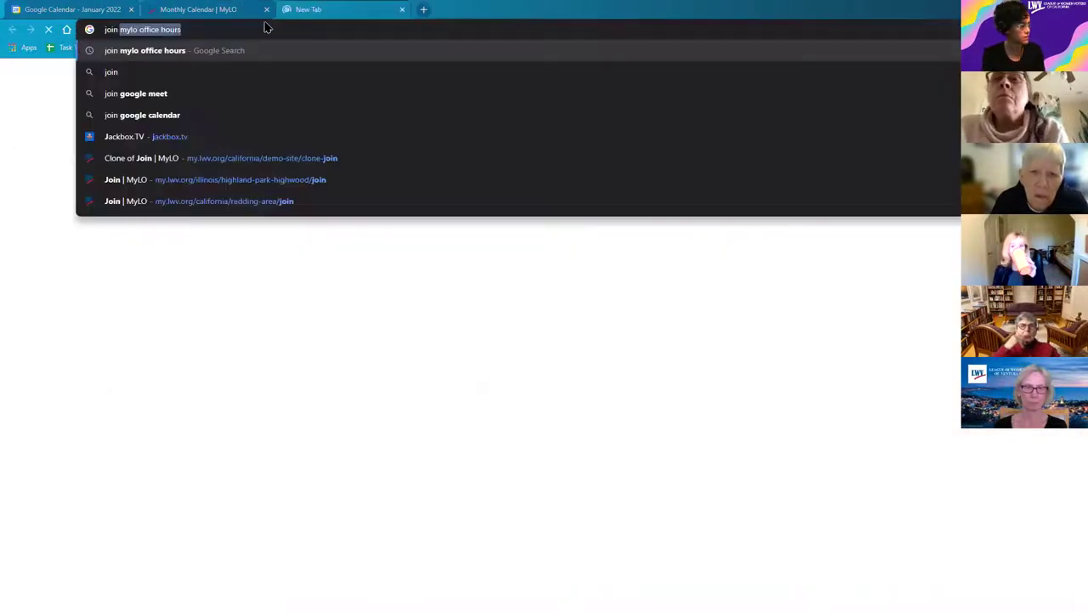
type(" office-hours")
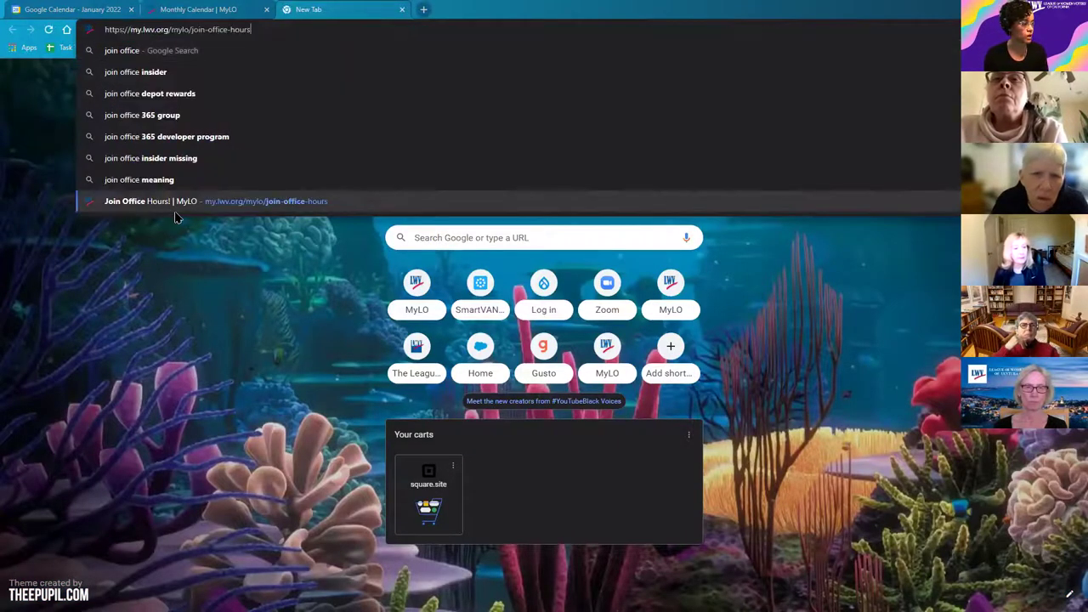
left_click(174, 214)
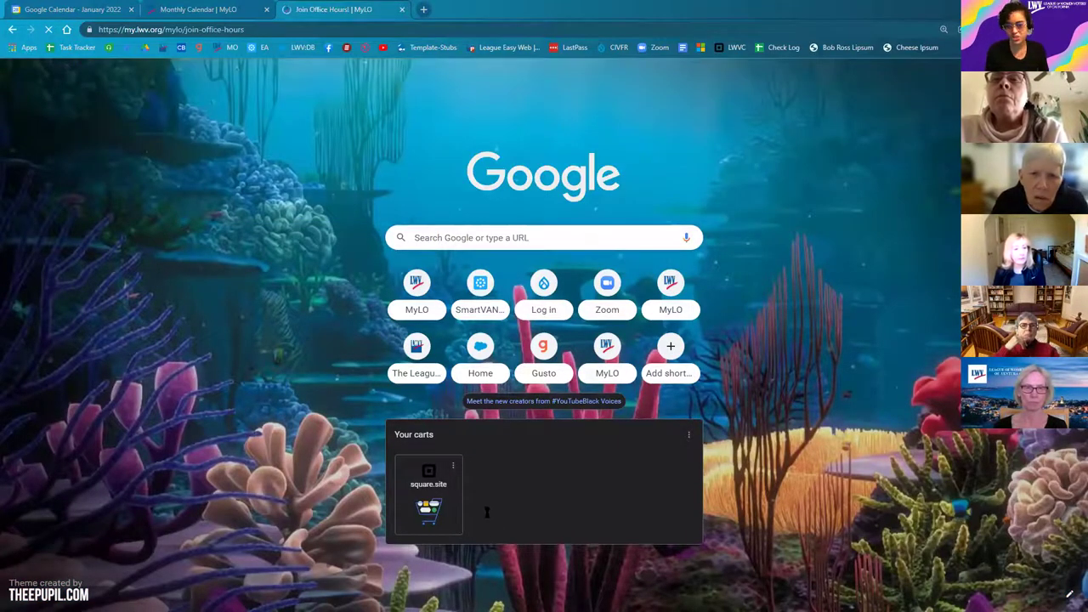
Step: Read its intro and calendar-subscription paragraphs, then return to Google Calendar
scroll(330, 206, "down", 2)
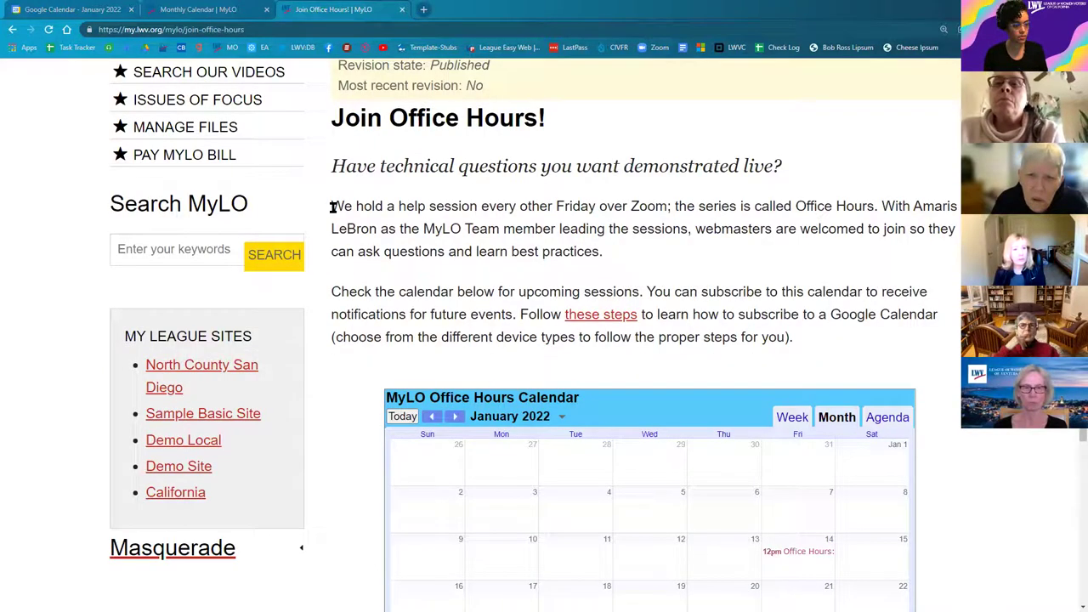
left_click(833, 347, "shift")
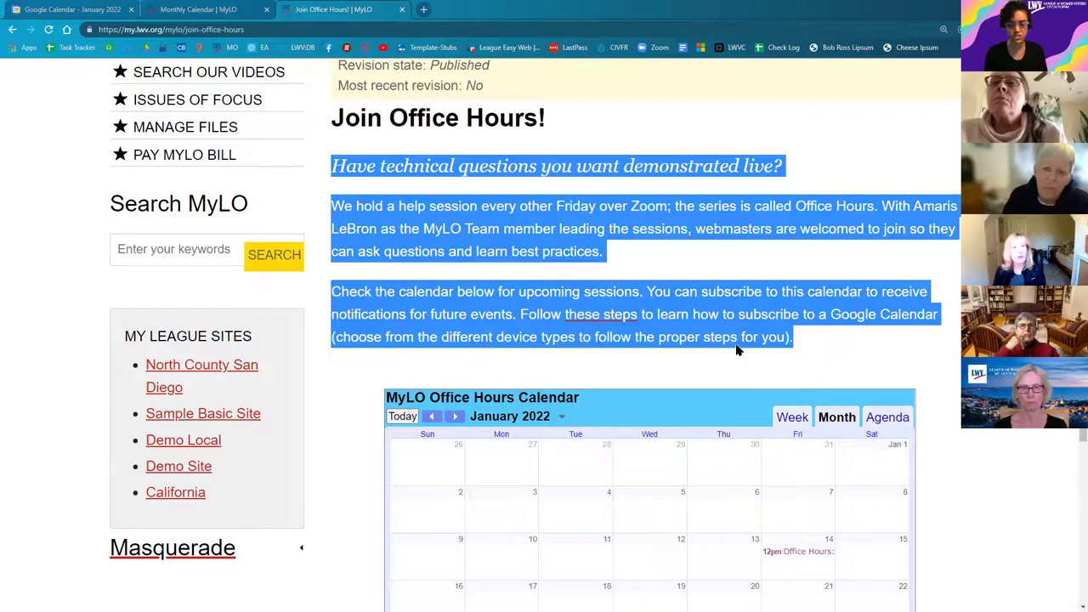
scroll(649, 405, "down", 2)
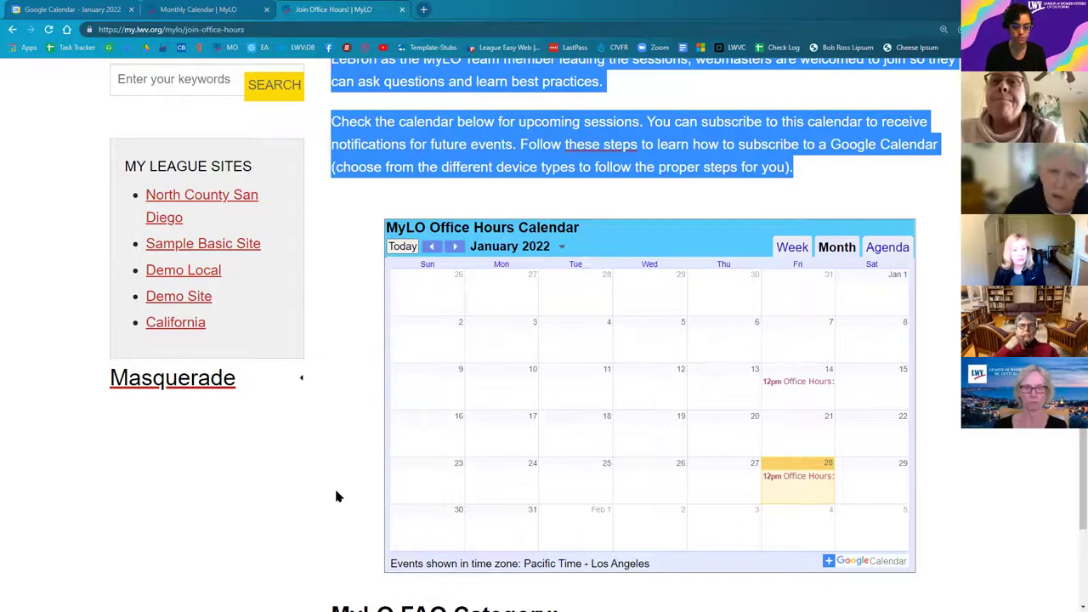
left_click(304, 524)
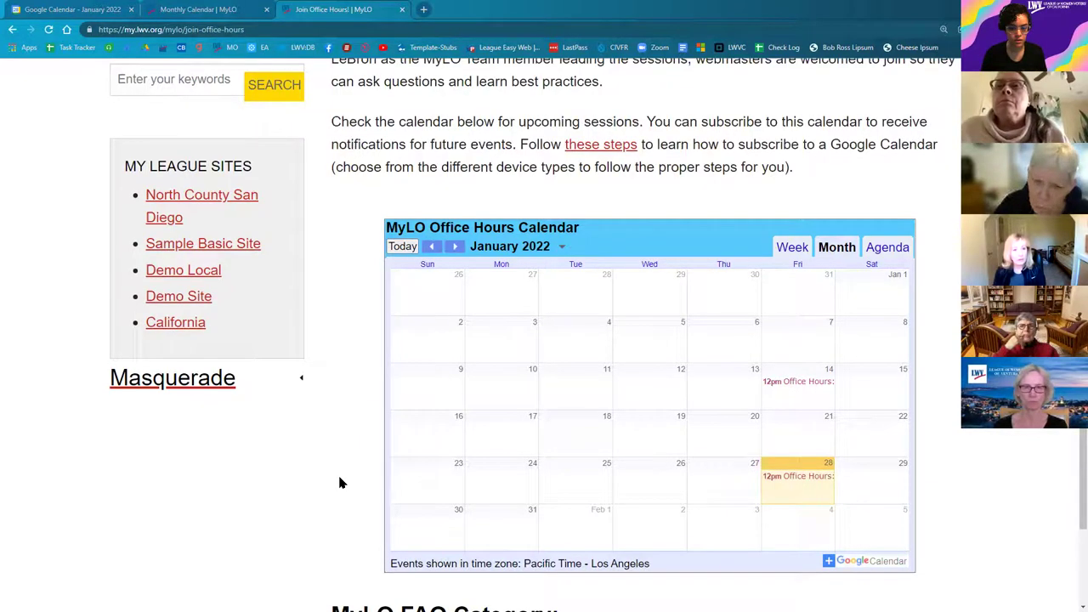
scroll(343, 489, "up", 1)
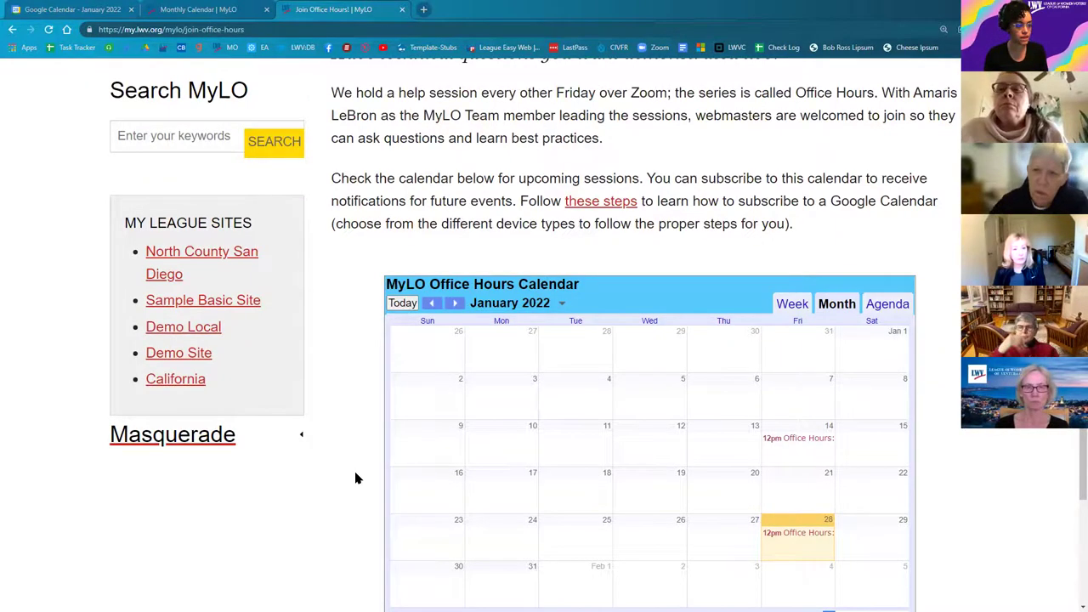
scroll(357, 478, "up", 2)
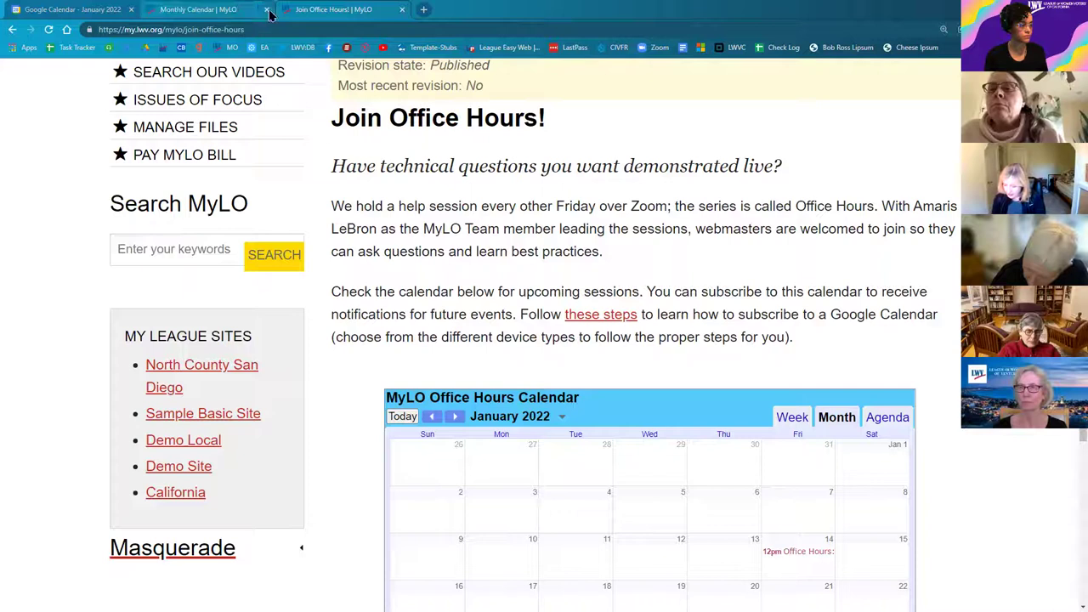
mouse_move(158, 20)
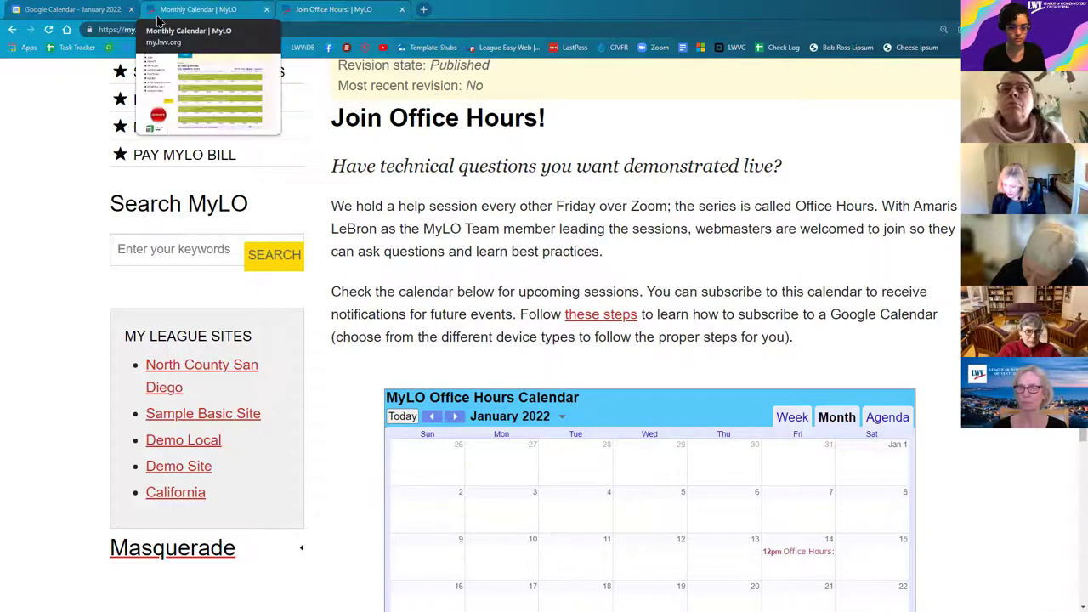
left_click(104, 17)
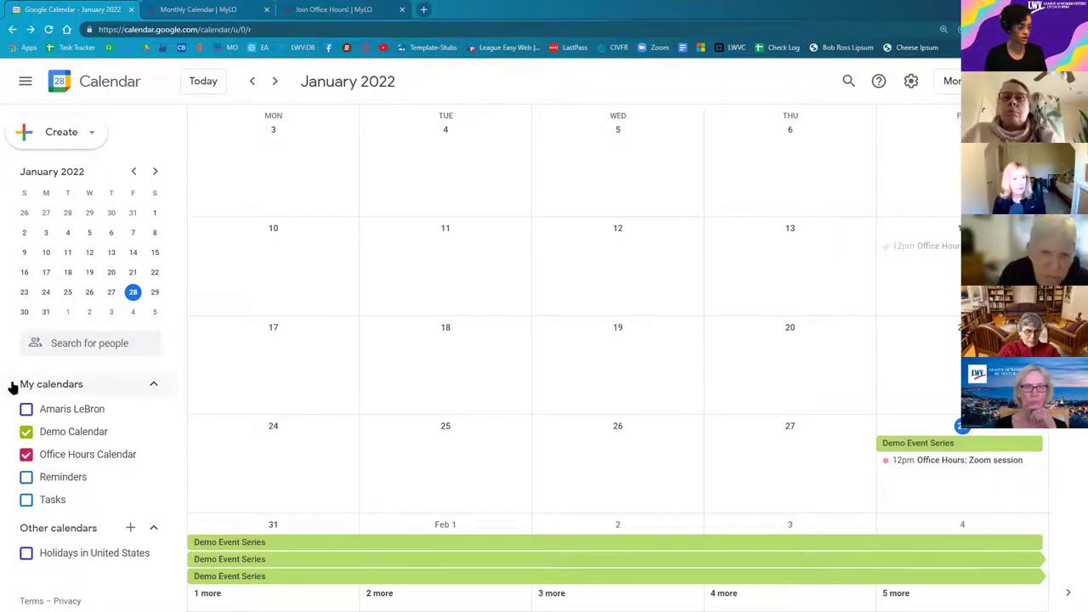
Step: Create a new calendar named 'Demo' from Other calendars and open its settings page
left_click(143, 528)
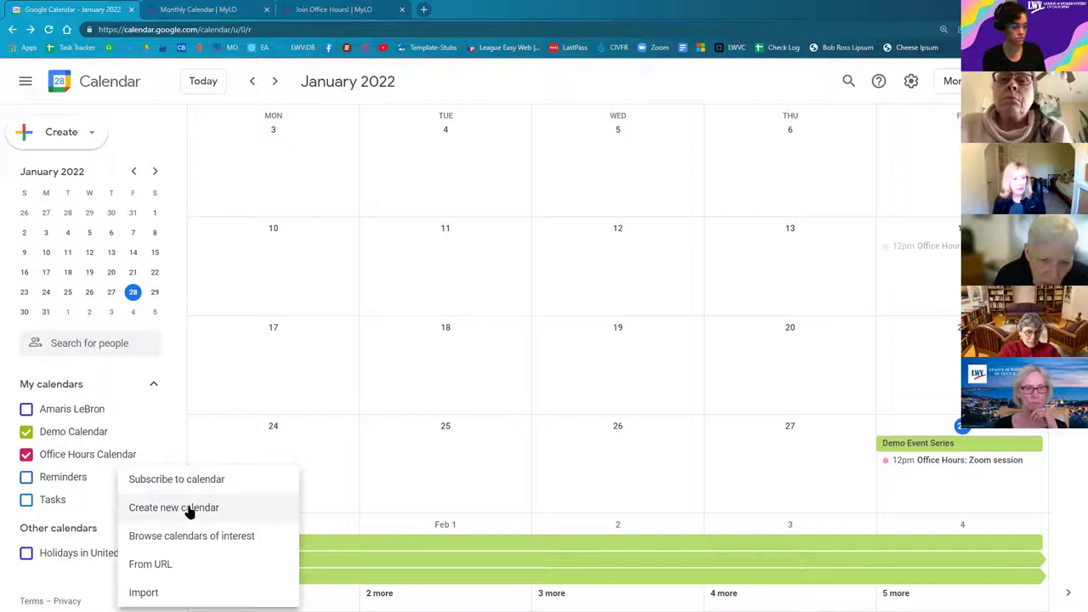
left_click(242, 508)
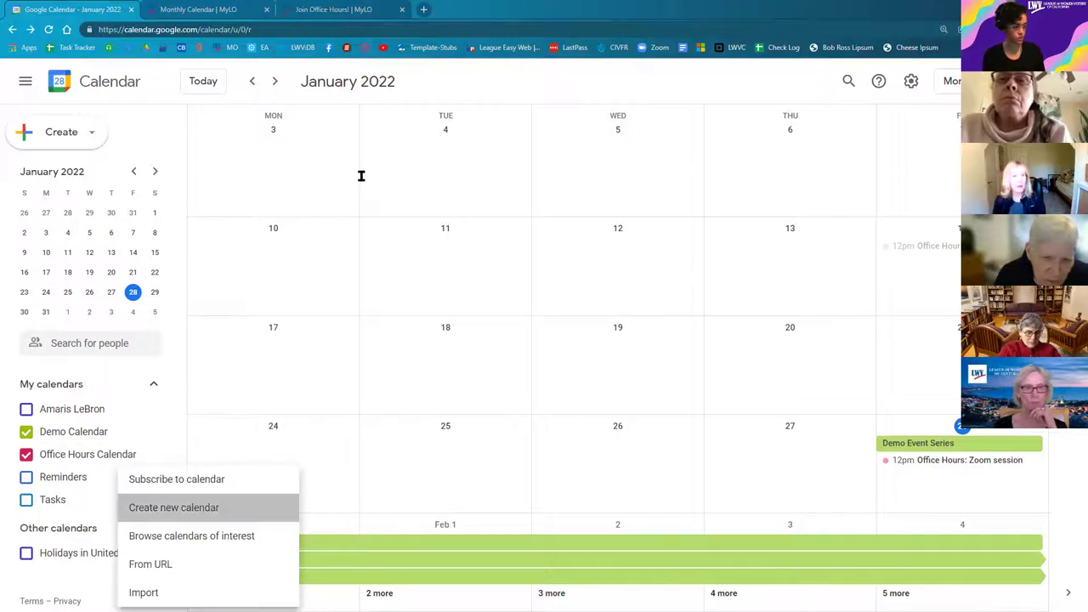
type("Demo")
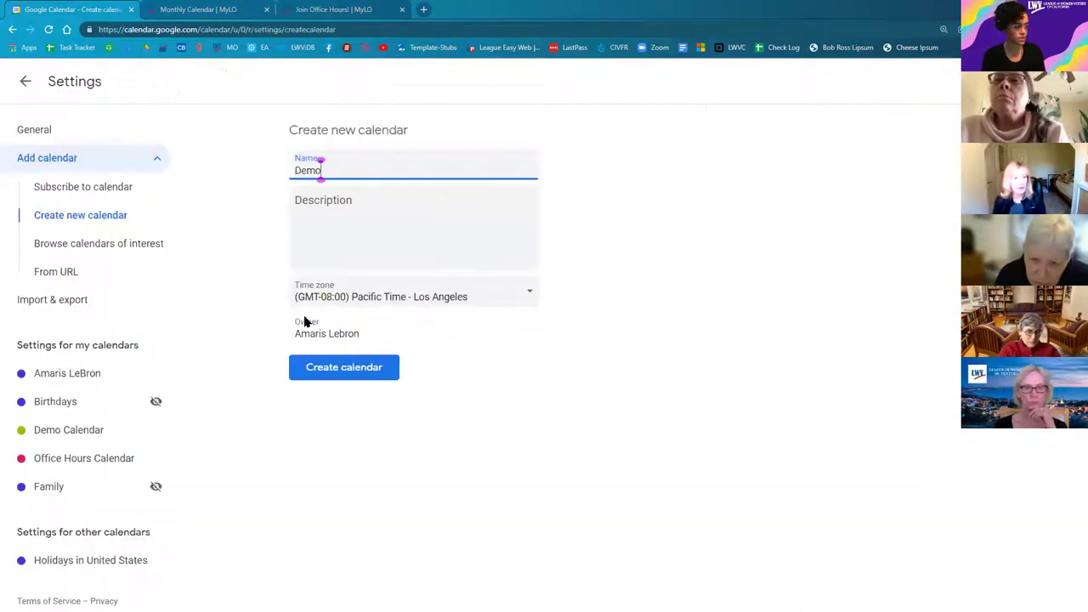
left_click(361, 379)
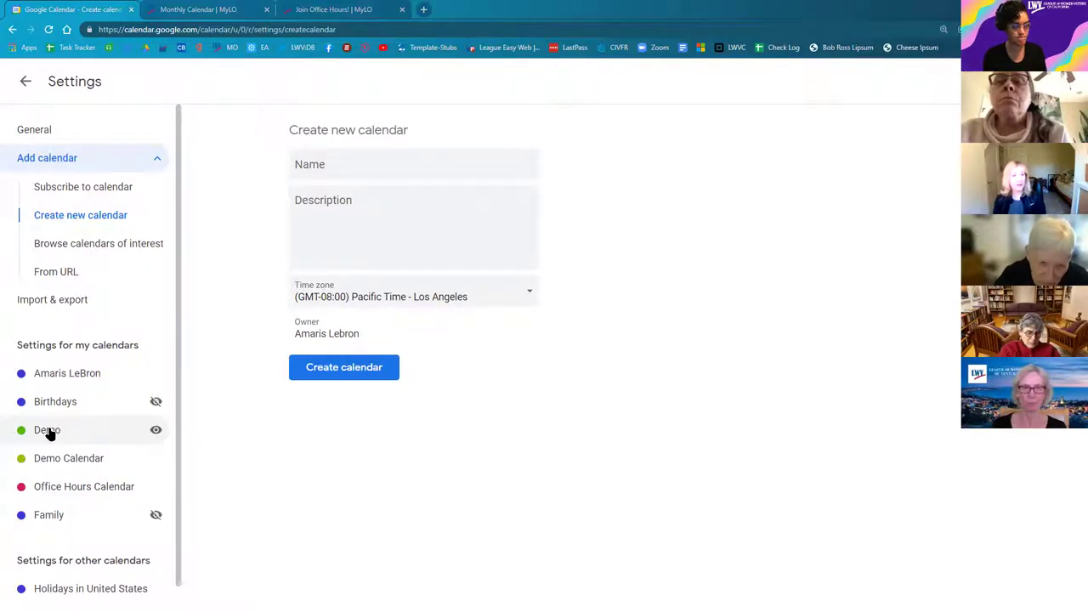
left_click(47, 431)
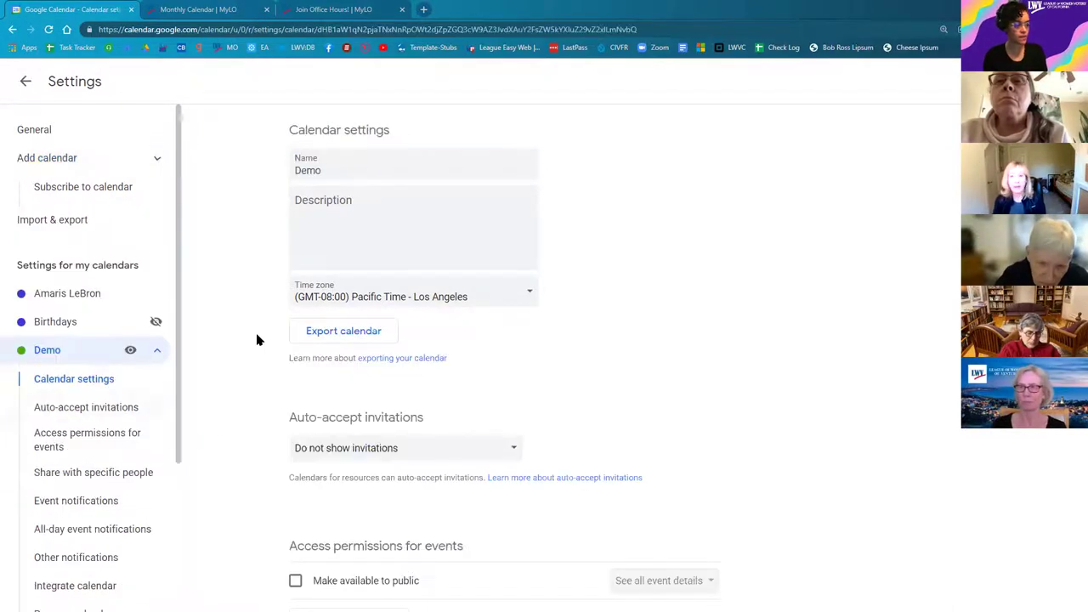
Step: Look through the general Google Calendar settings, then return to the January 2022 month view
left_click(25, 83)
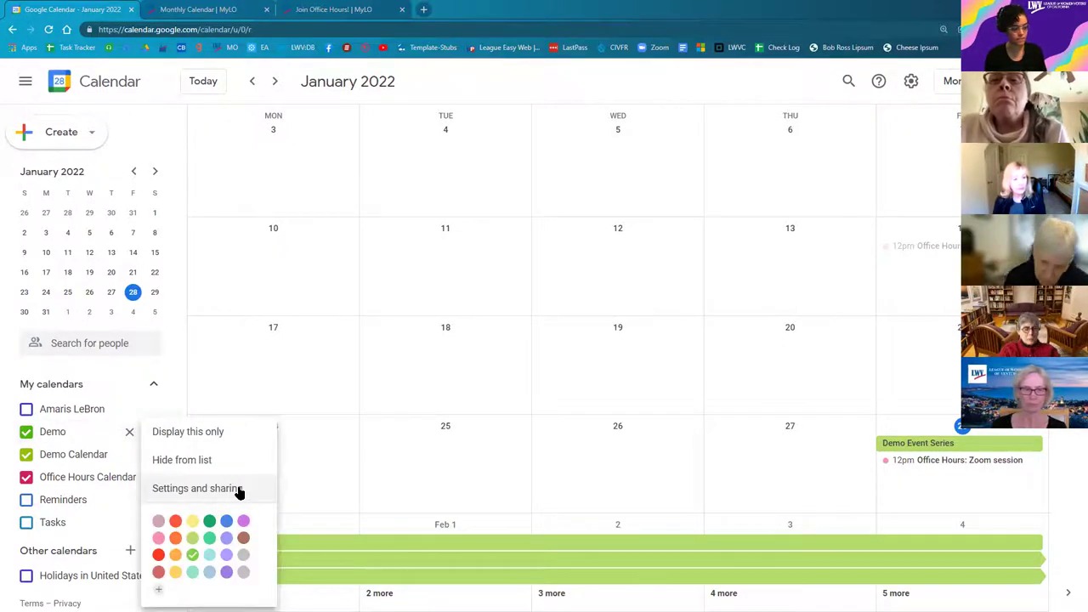
left_click(911, 82)
left_click(912, 82)
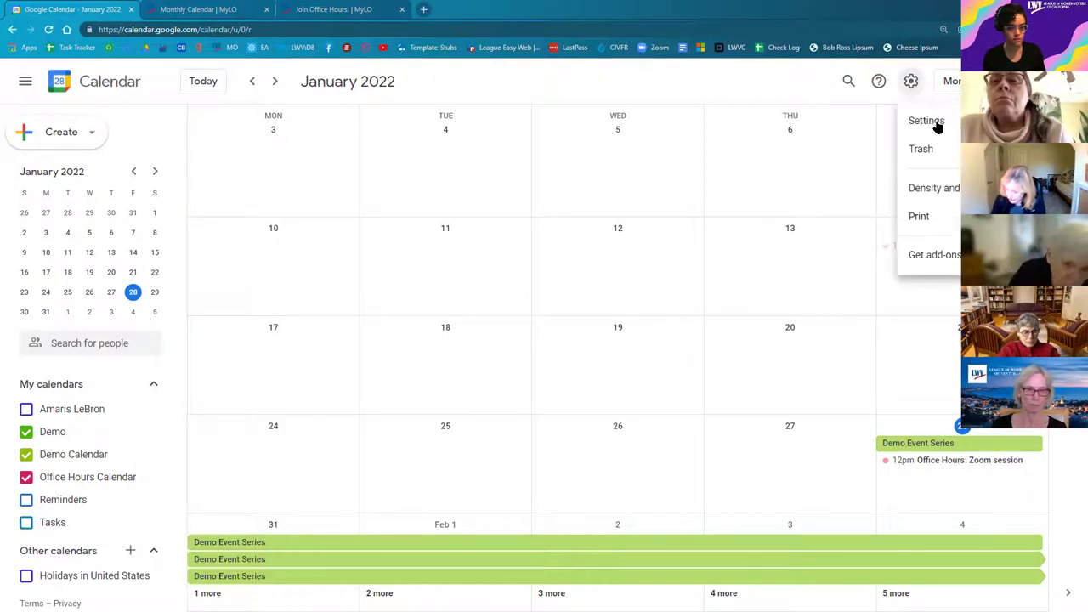
left_click(927, 121)
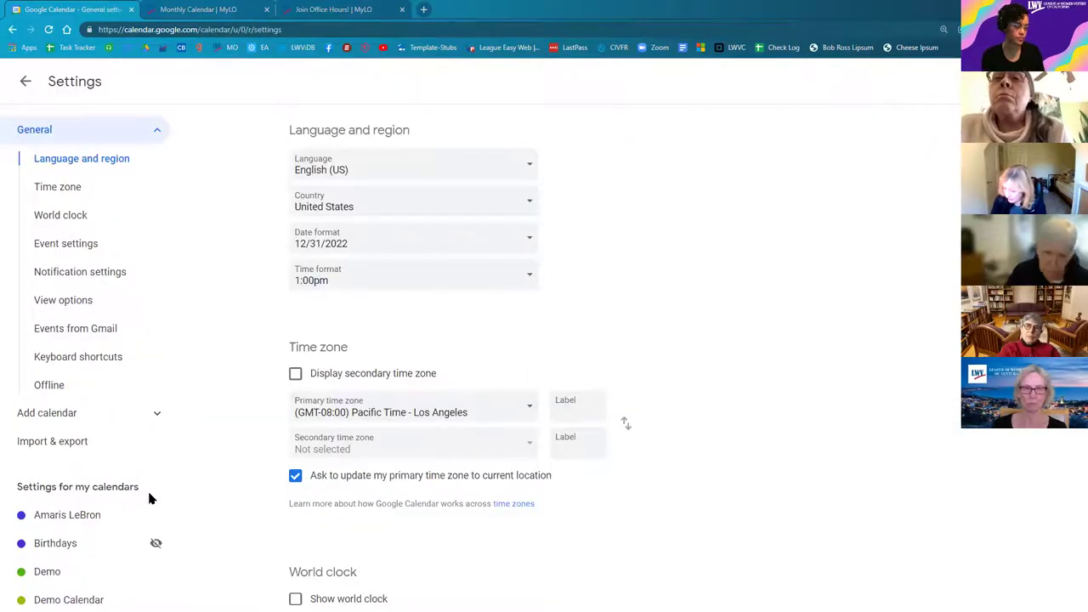
scroll(72, 463, "down", 2)
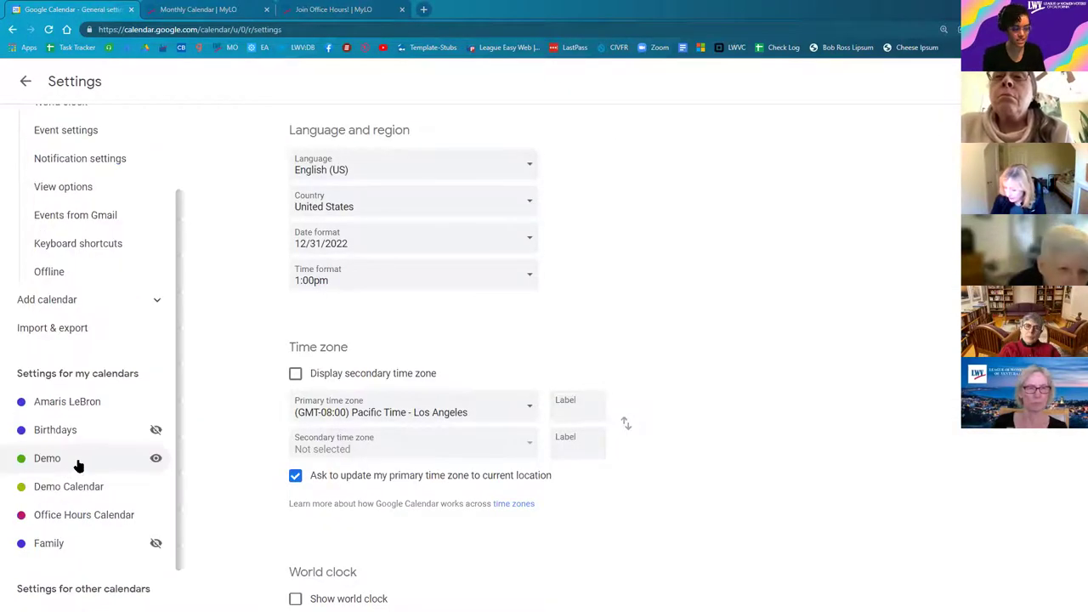
left_click(27, 82)
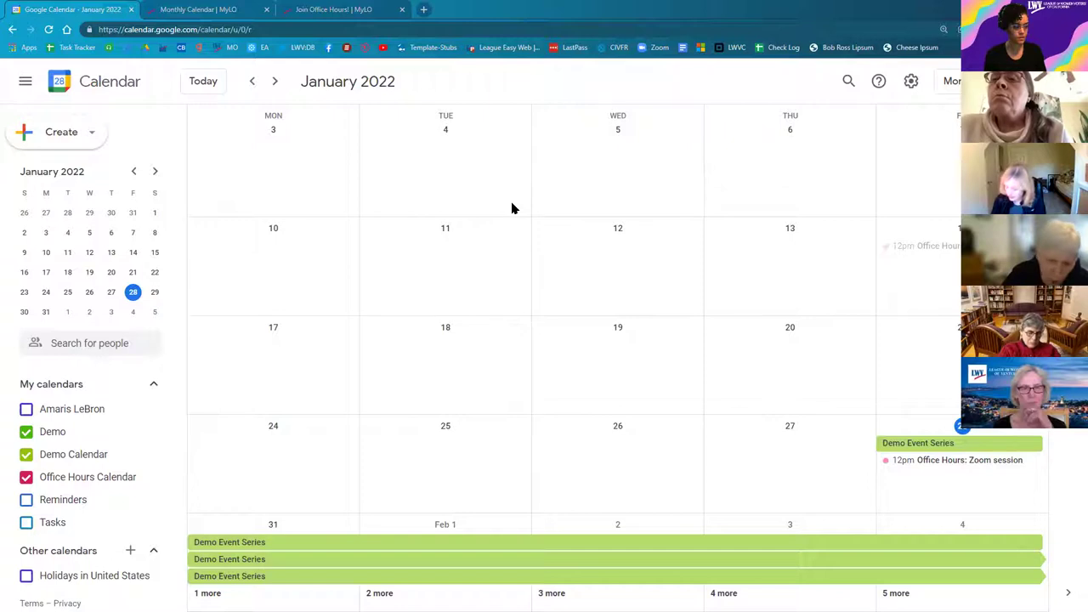
Step: Open the Demo calendar's Settings and sharing and jump to its Integrate calendar section
left_click(151, 431)
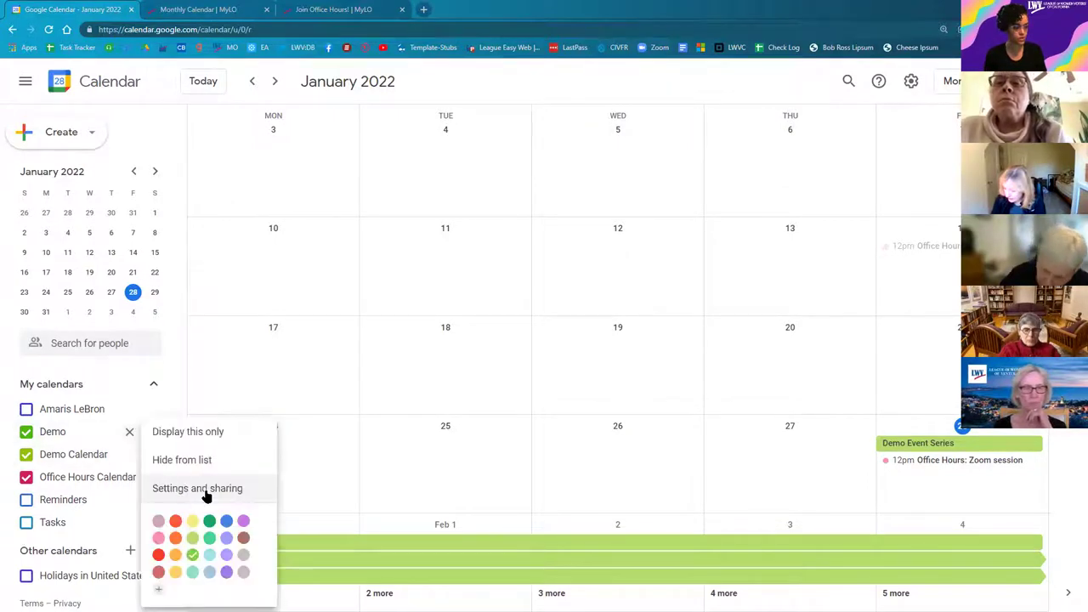
left_click(204, 489)
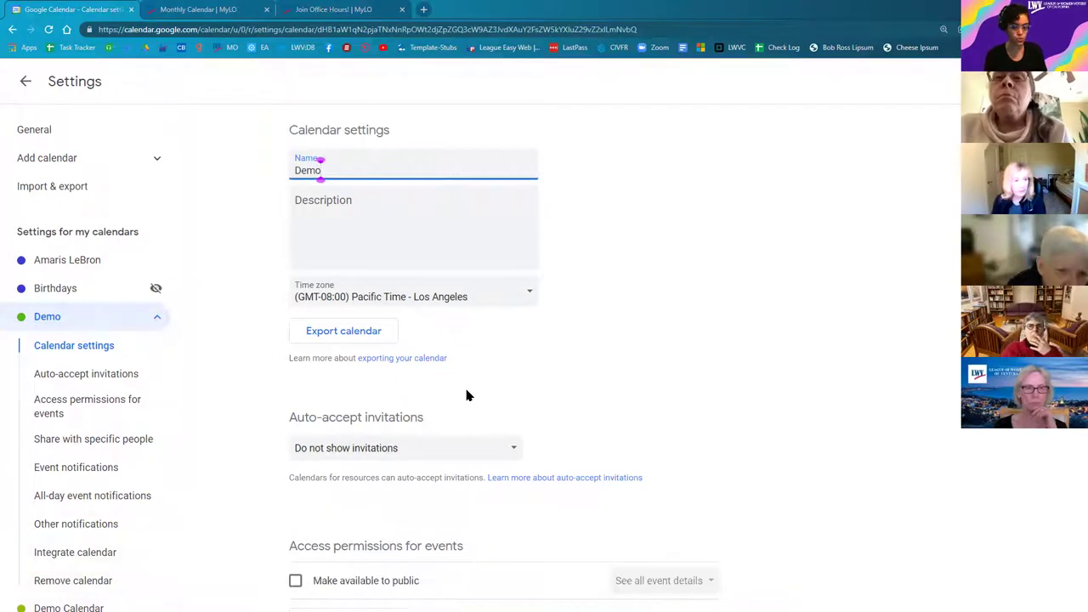
scroll(460, 413, "down", 2)
scroll(459, 413, "down", 8)
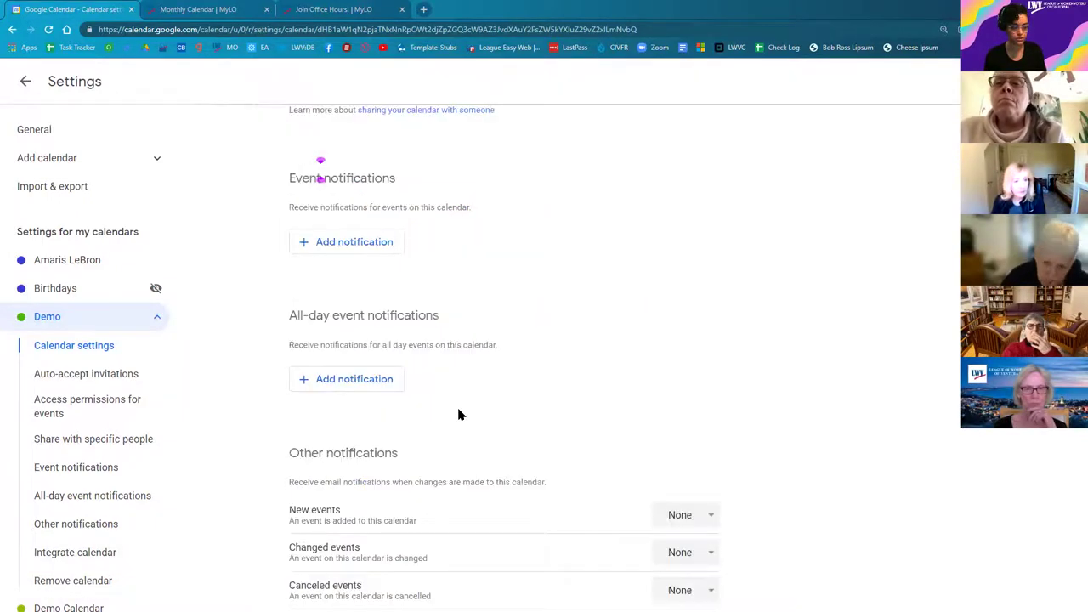
scroll(413, 357, "down", 5)
scroll(406, 357, "down", 1)
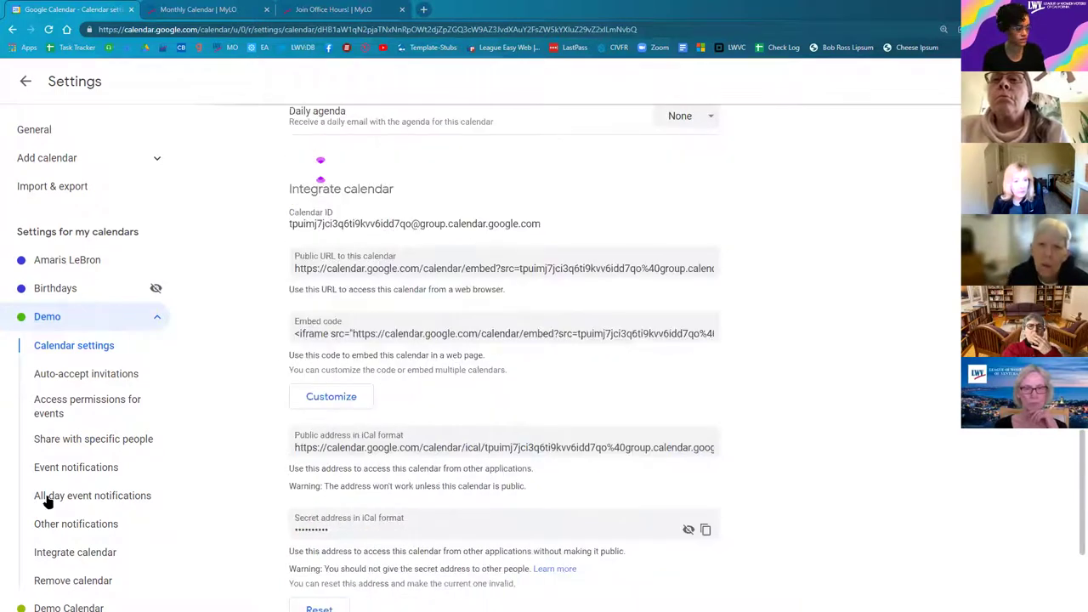
left_click(73, 556)
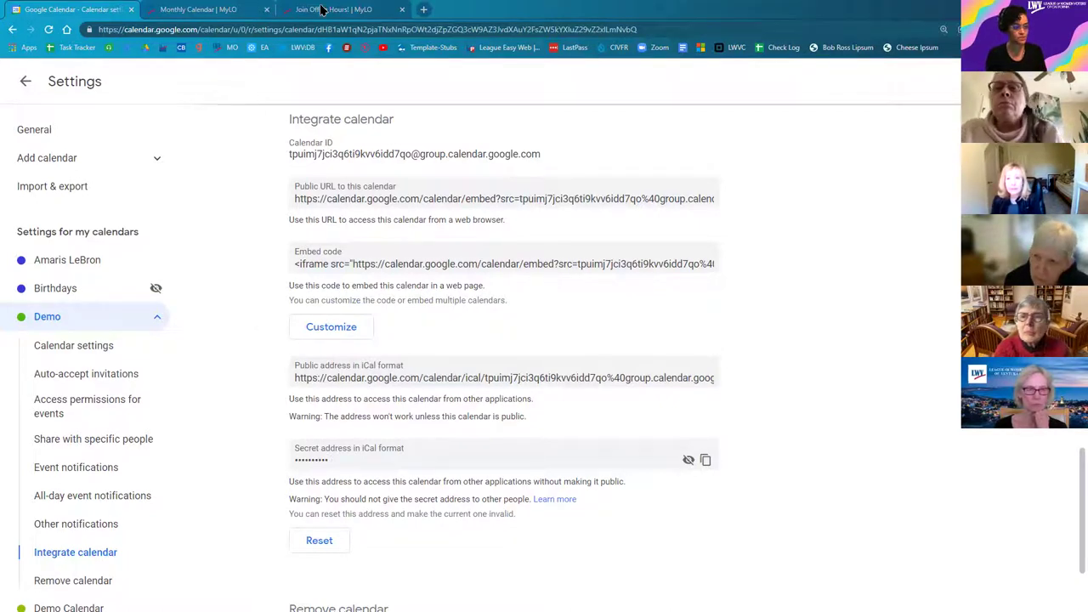
Step: Look over the embedded Office Hours calendar on the Join Office Hours page, then return to the January 2022 month view
key("ctrl+3")
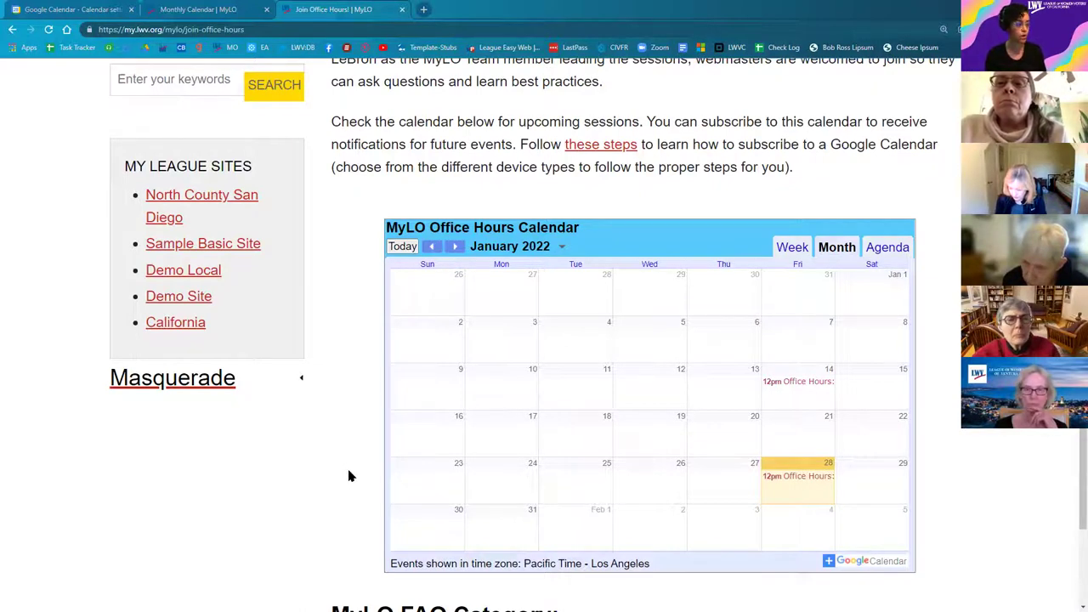
left_click(104, 12)
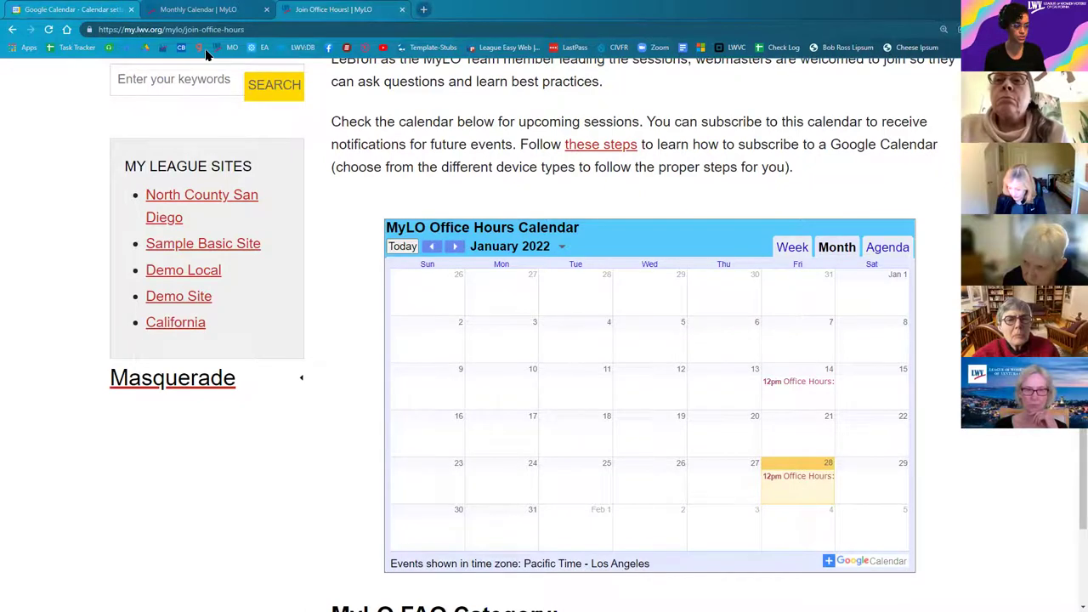
left_click(28, 82)
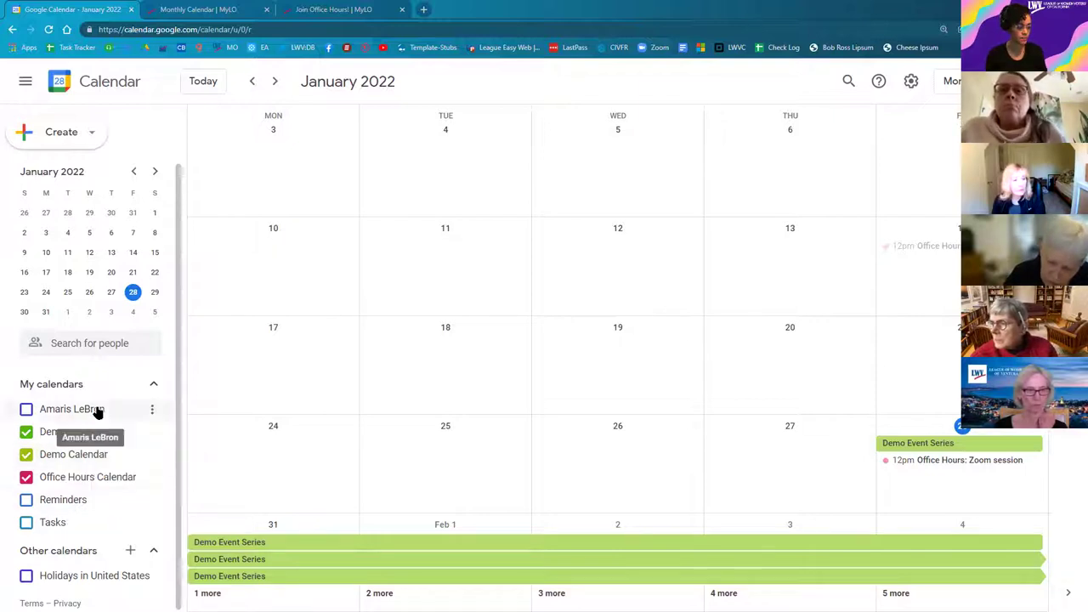
Step: Open the personal calendar's Settings and sharing and keep it public with 'See all event details'
left_click(152, 411)
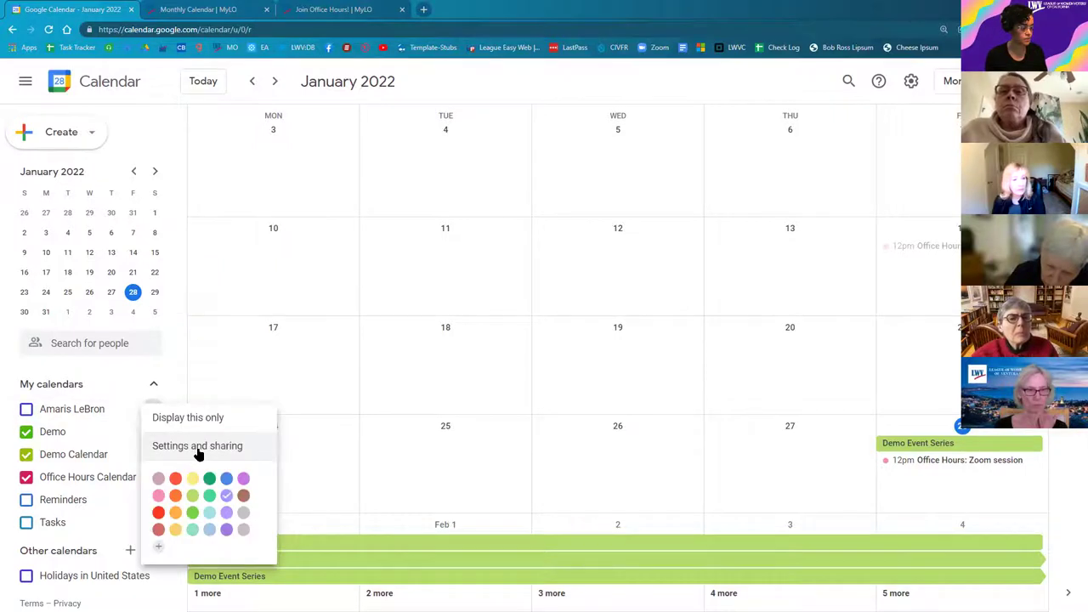
left_click(190, 451)
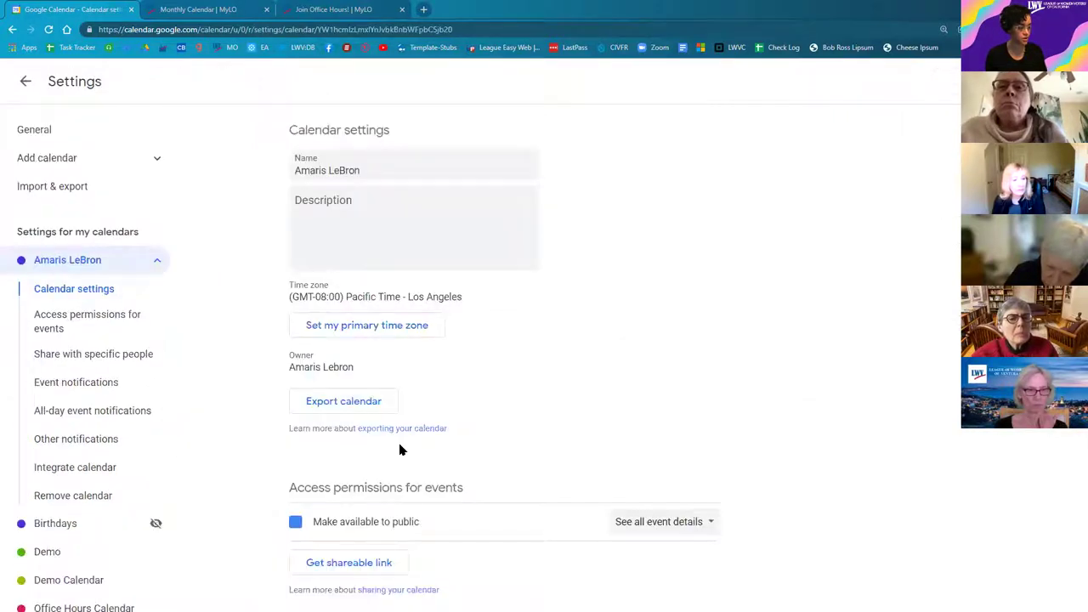
scroll(498, 386, "down", 1)
triple_click(495, 380)
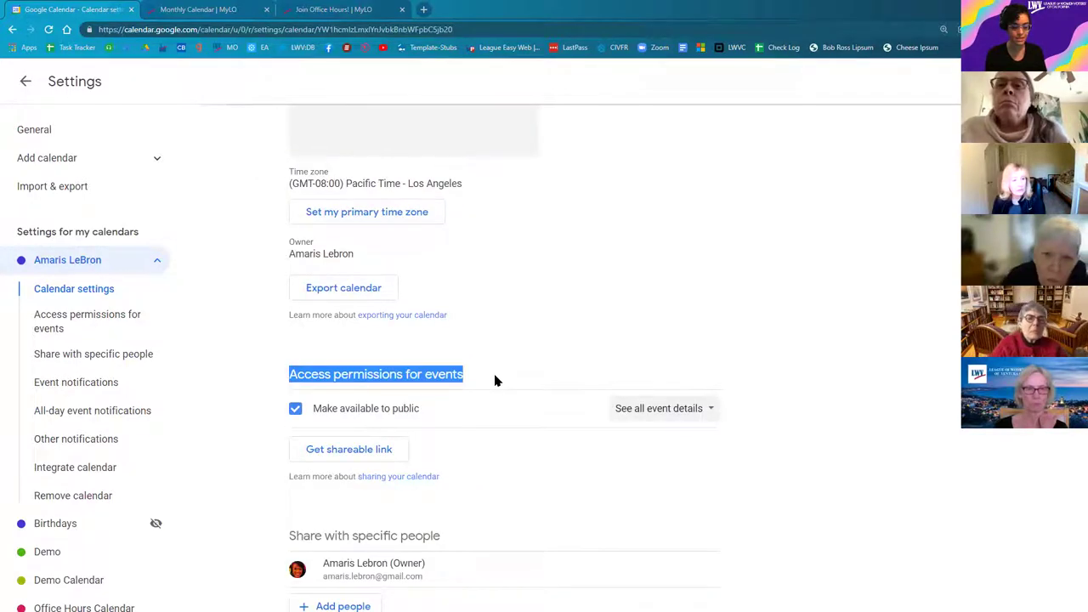
left_click(349, 420)
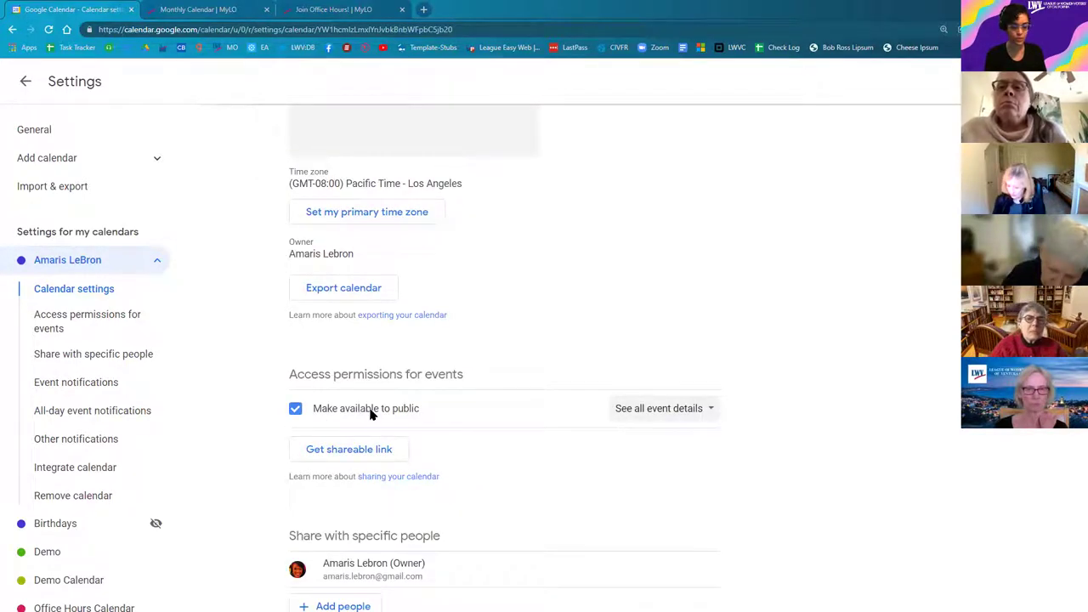
left_click(631, 411)
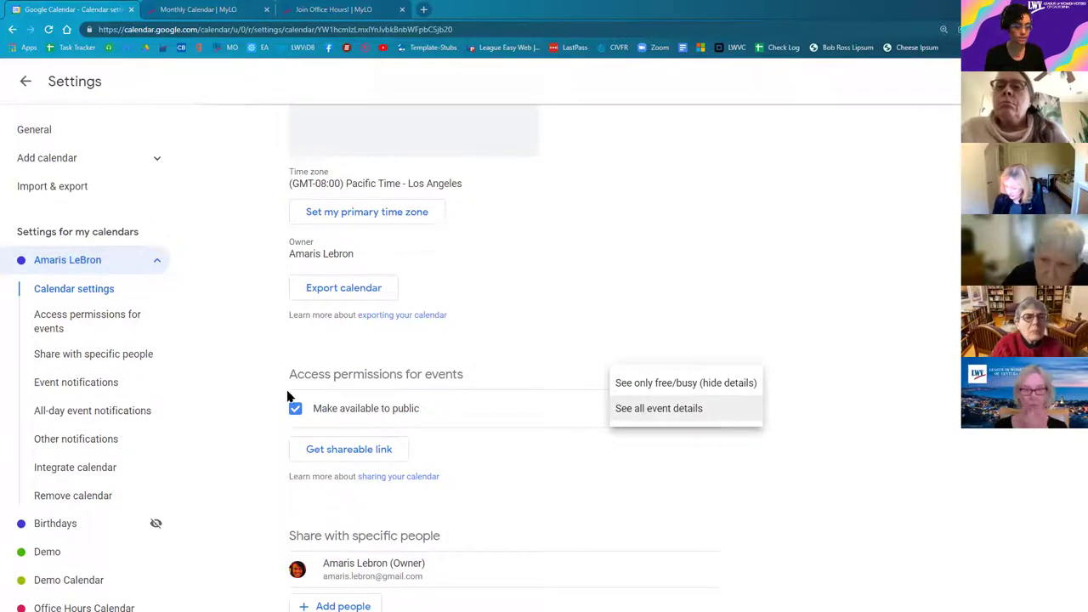
left_click(281, 358)
left_click_drag(274, 359, 741, 444)
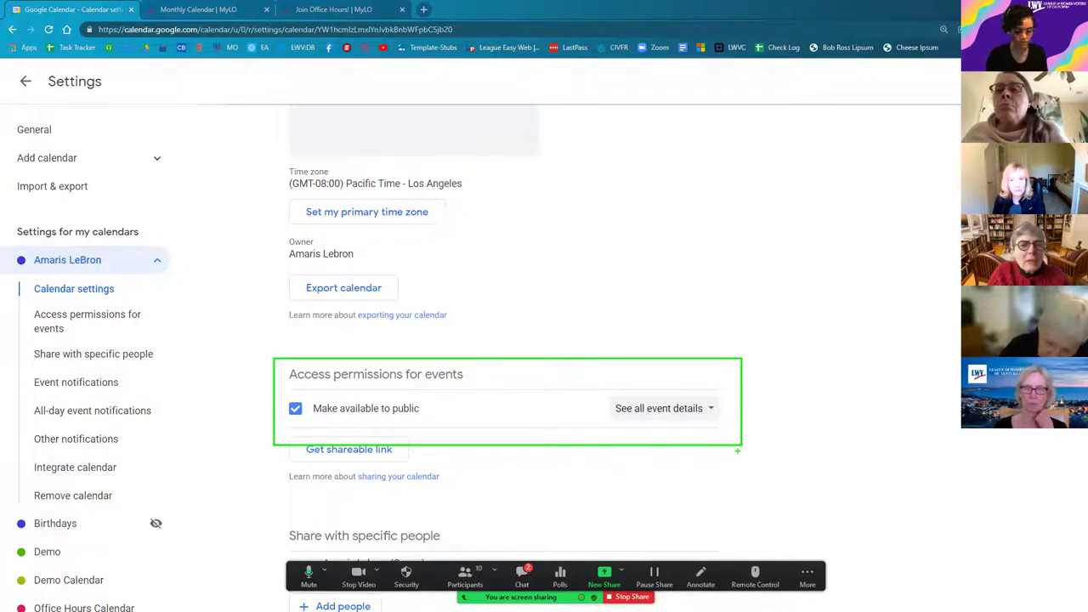
Step: Go to the personal calendar's Integrate calendar section and open the secret iCal address help article
left_click(70, 469)
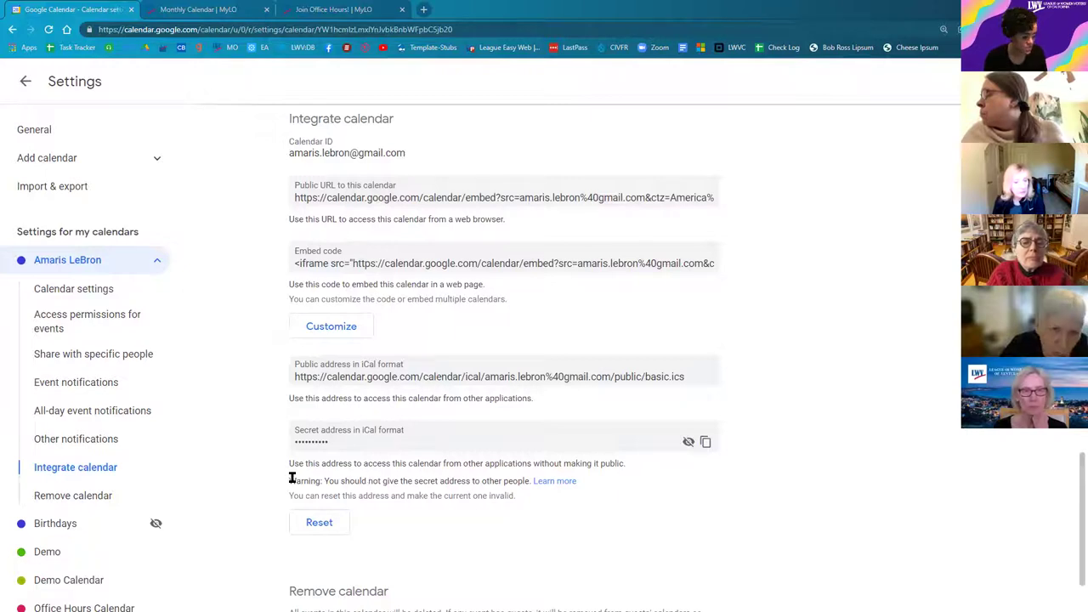
left_click_drag(277, 414, 736, 544)
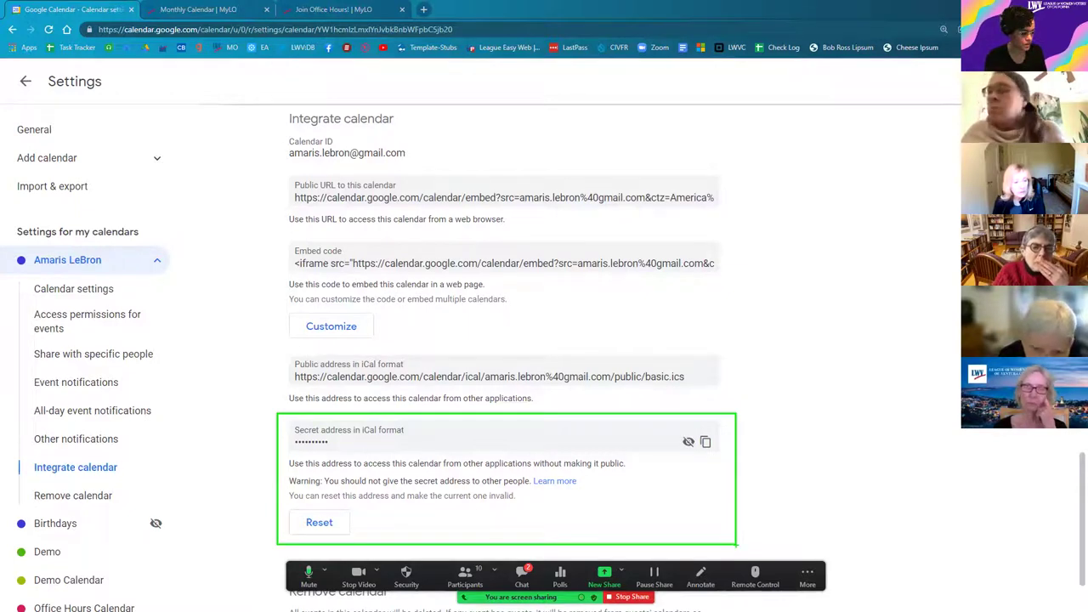
left_click(563, 481)
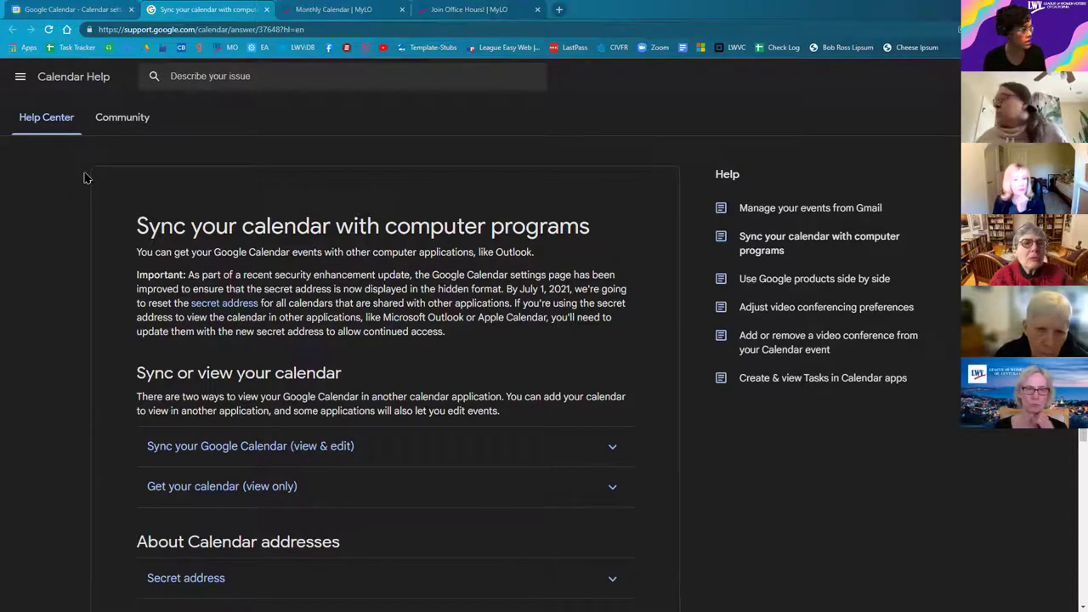
Step: Switch from the help article back to the personal calendar's integration settings tab
scroll(383, 382, "down", 1)
key("ctrl+shift+Tab")
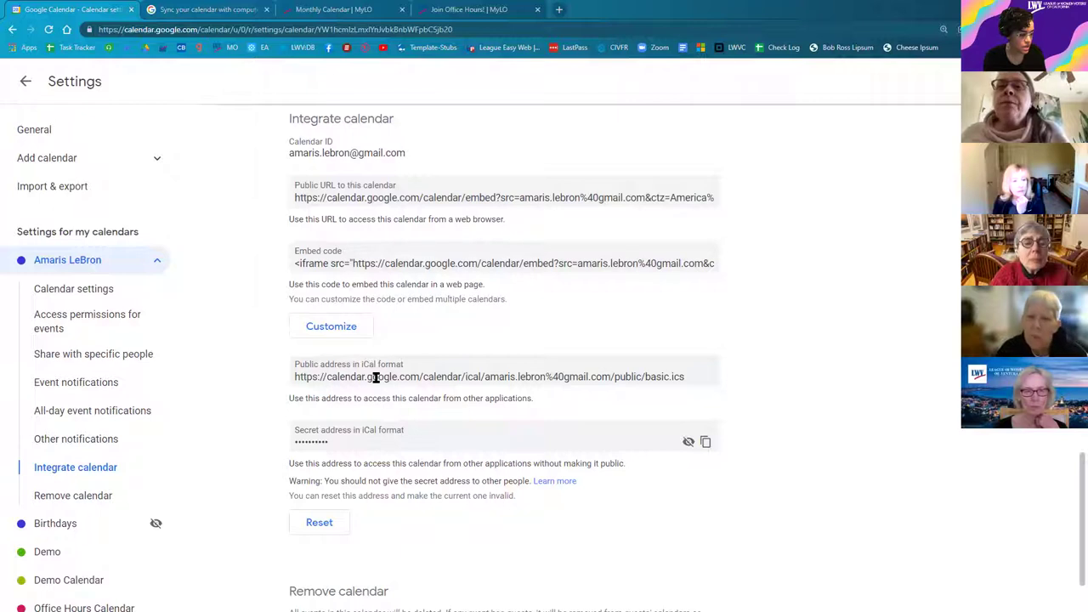
Step: Open the Office Hours Calendar's settings and copy its public address in iCal format
left_click(375, 378)
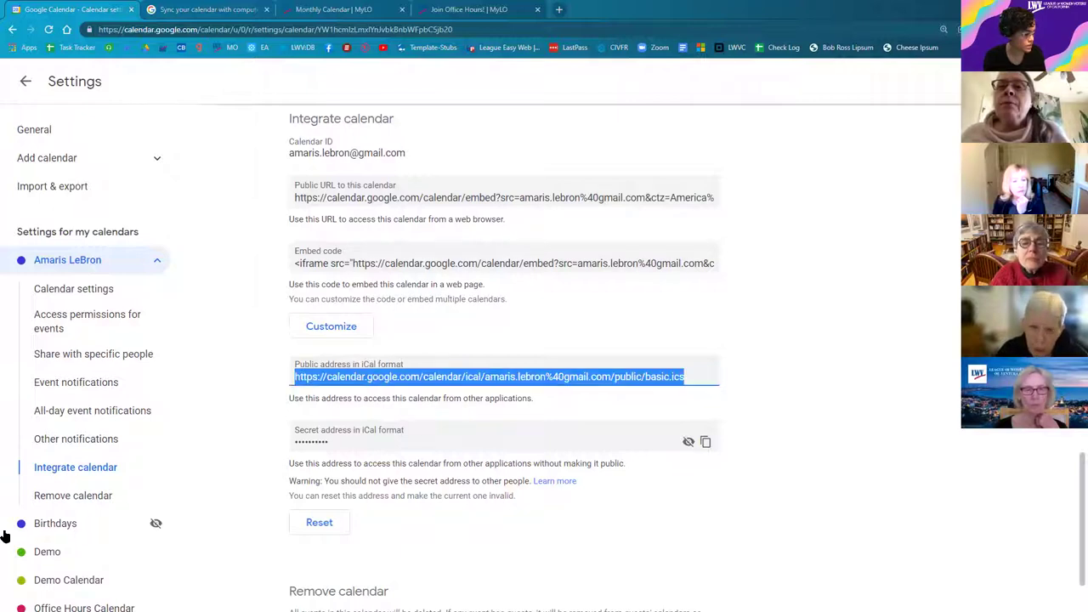
left_click(85, 606)
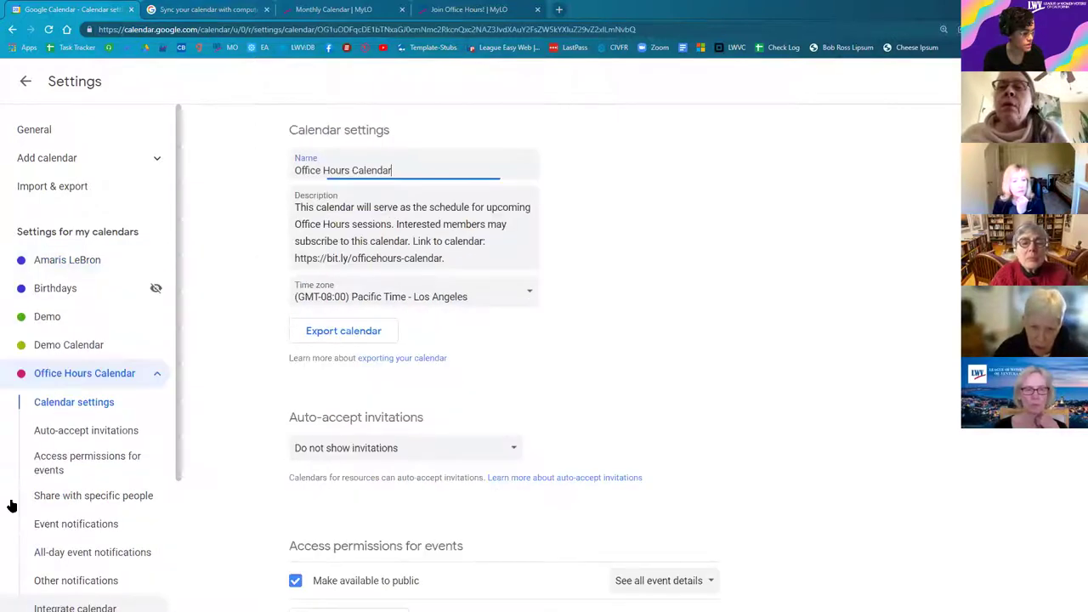
scroll(198, 568, "down", 10)
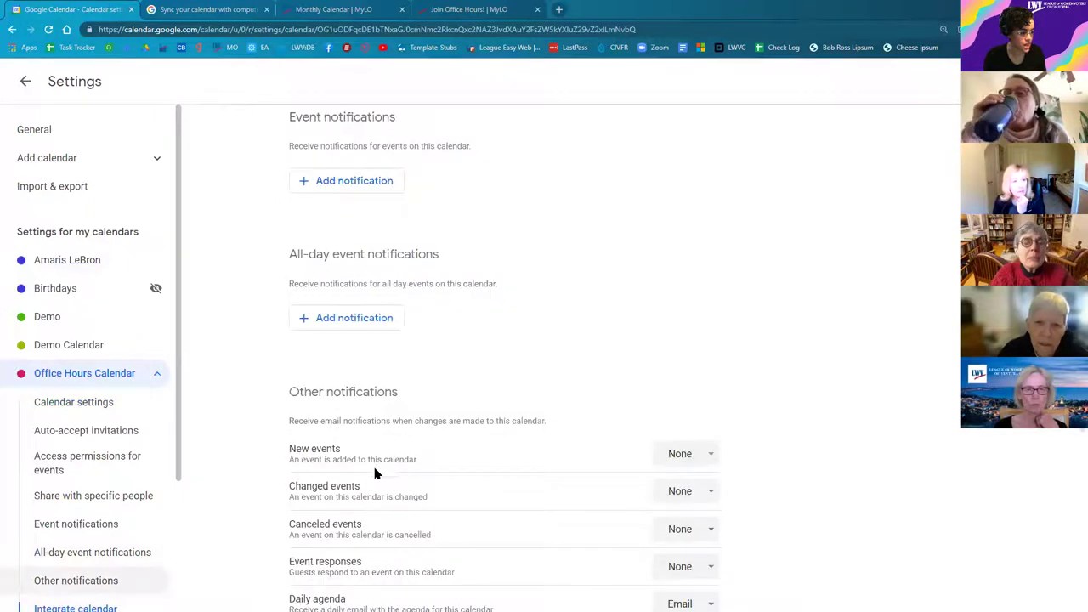
scroll(376, 473, "down", 5)
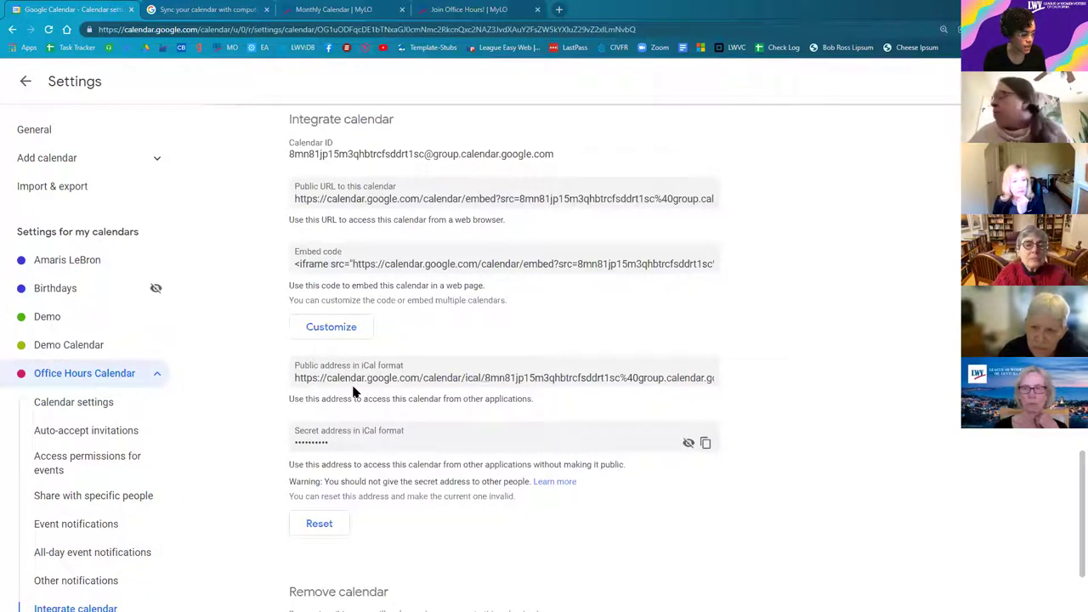
left_click(353, 379)
right_click(360, 382)
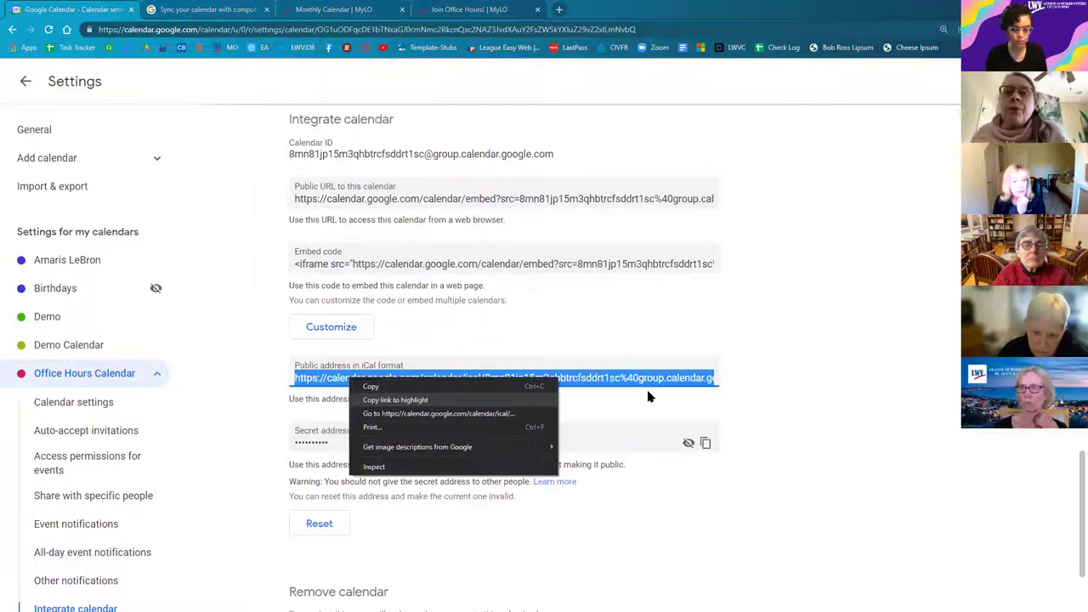
left_click(374, 387)
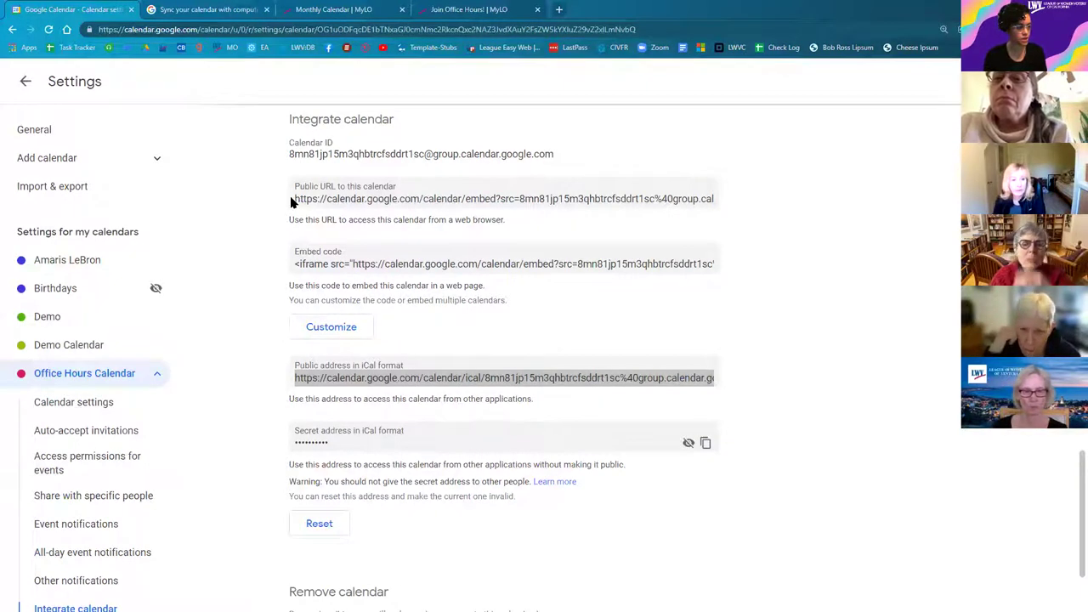
Step: Compare the Office Hours Calendar's public URL with its iCal address, then open the public URL's context menu
key("alt+Tab")
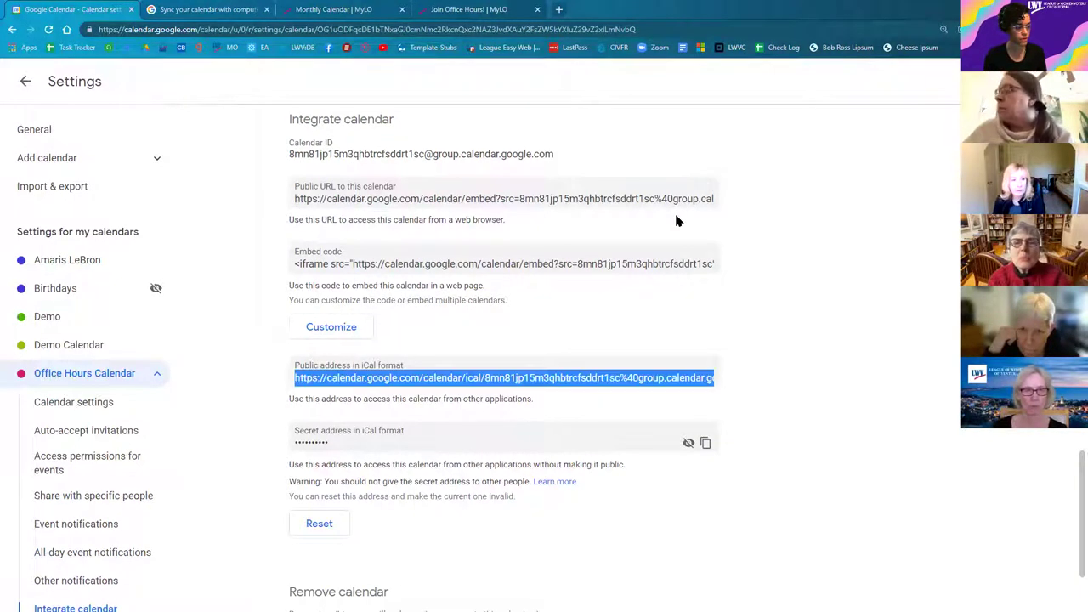
left_click(673, 204)
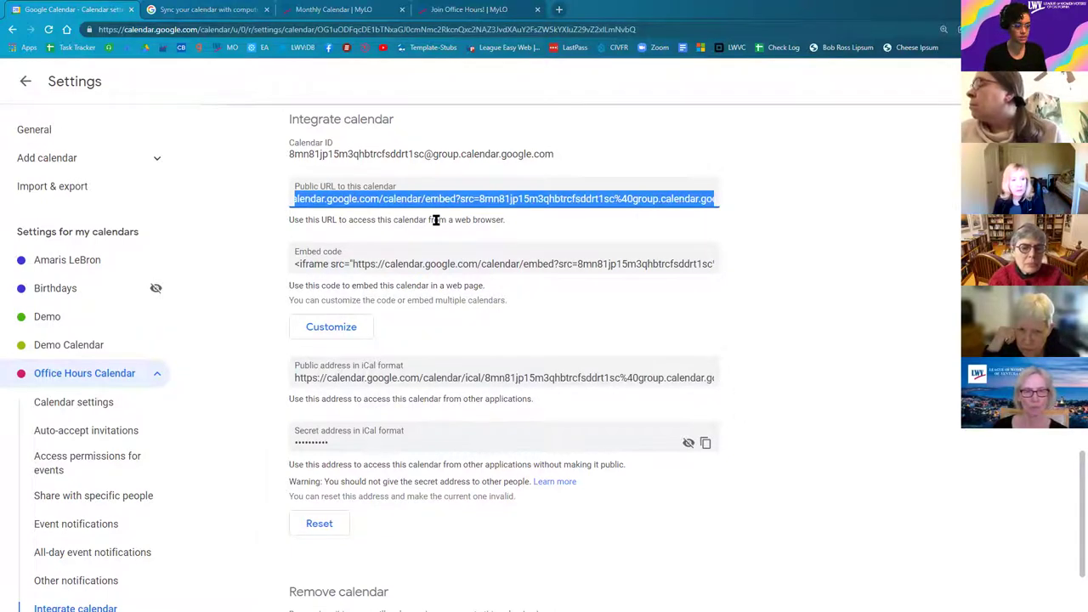
left_click(496, 219)
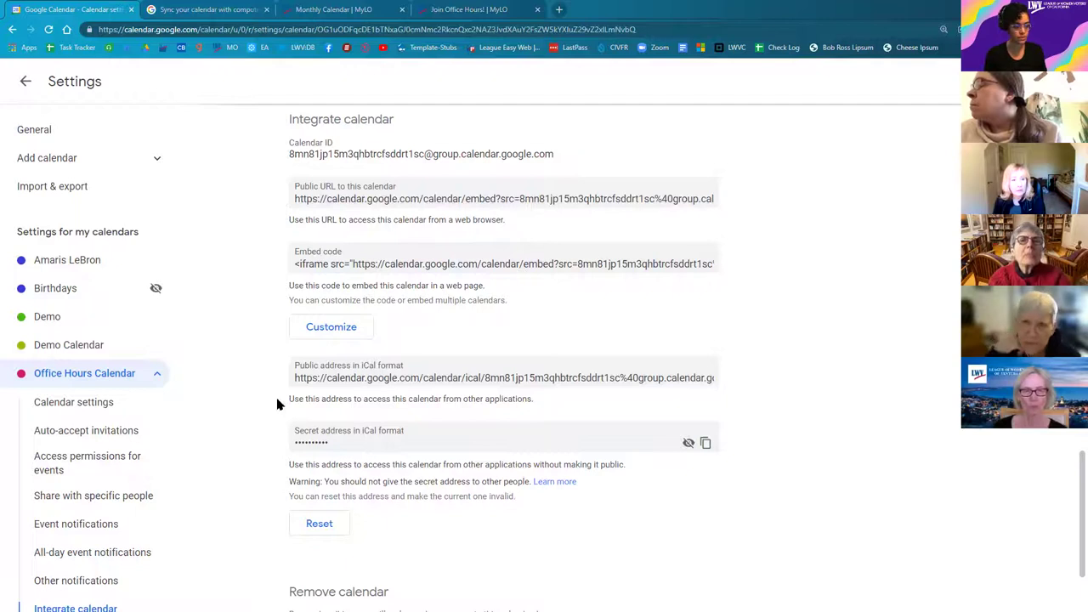
left_click(306, 381)
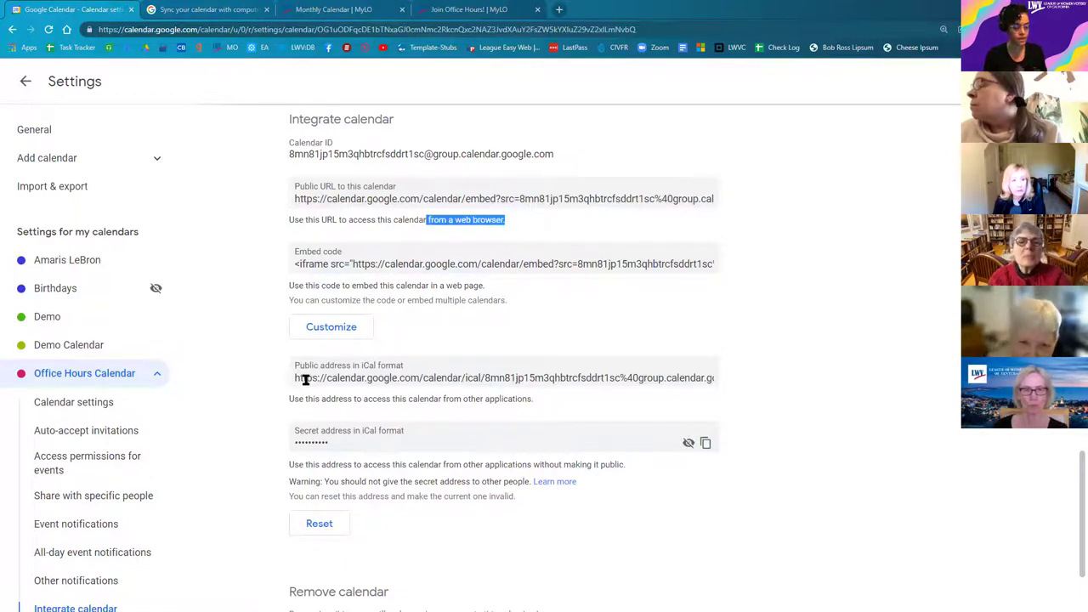
left_click_drag(461, 399, 534, 405)
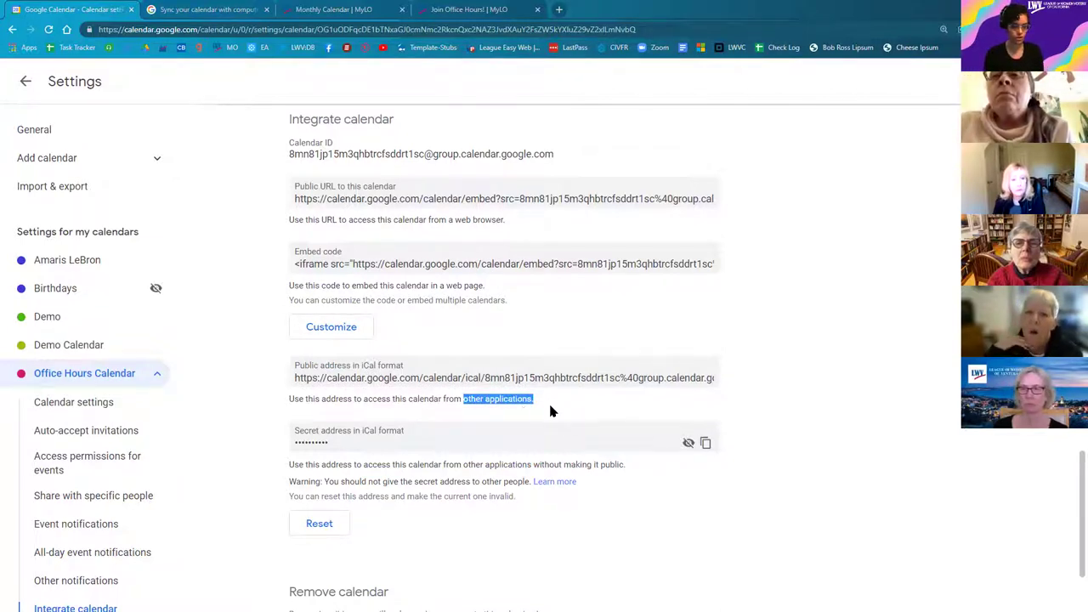
left_click(550, 412)
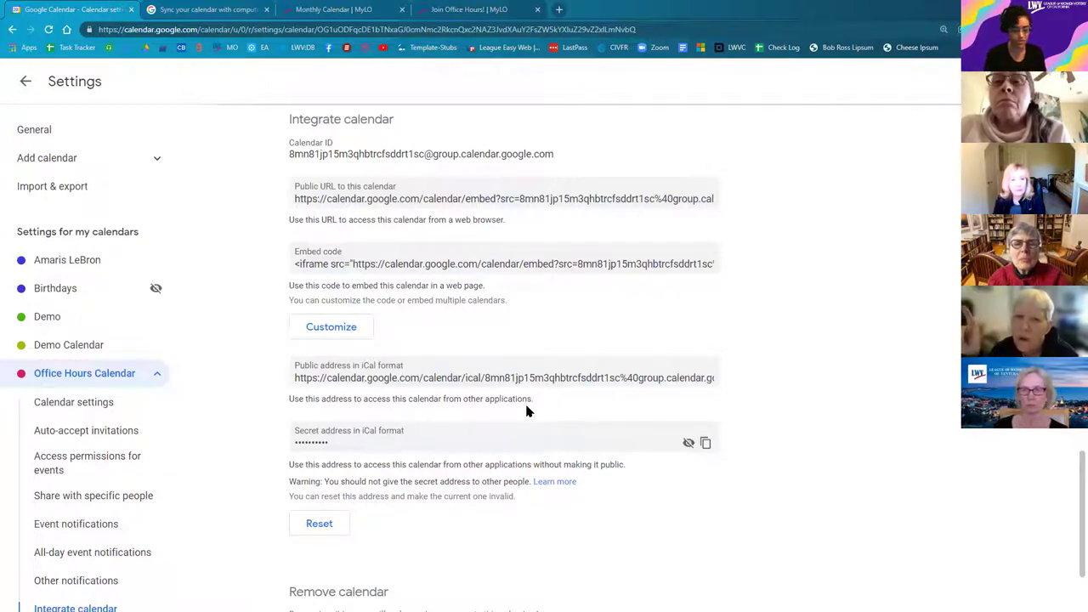
left_click_drag(296, 379, 592, 408)
left_click(592, 408)
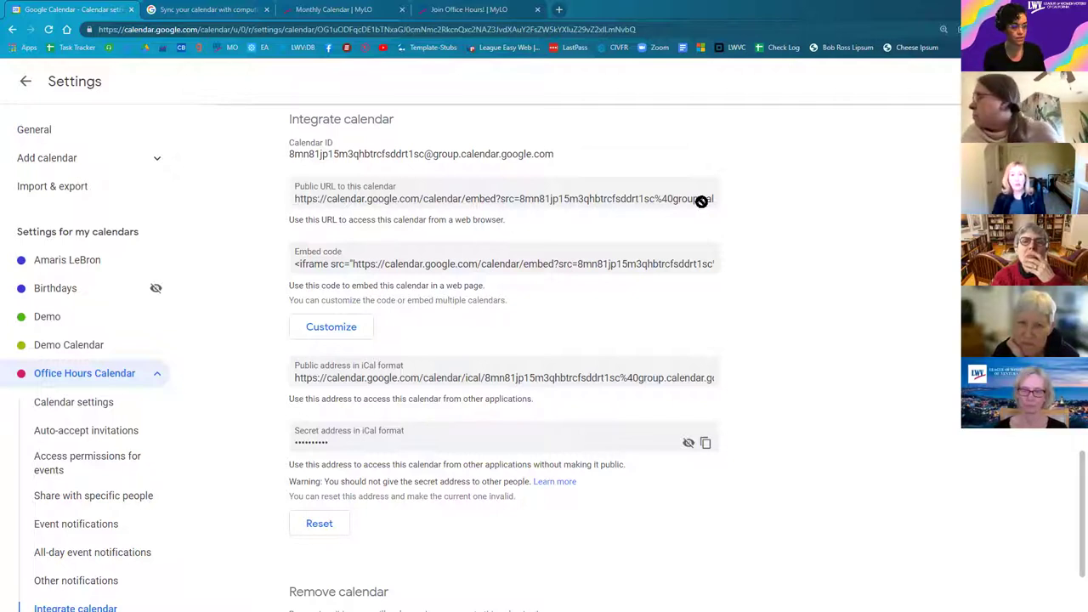
left_click(640, 199)
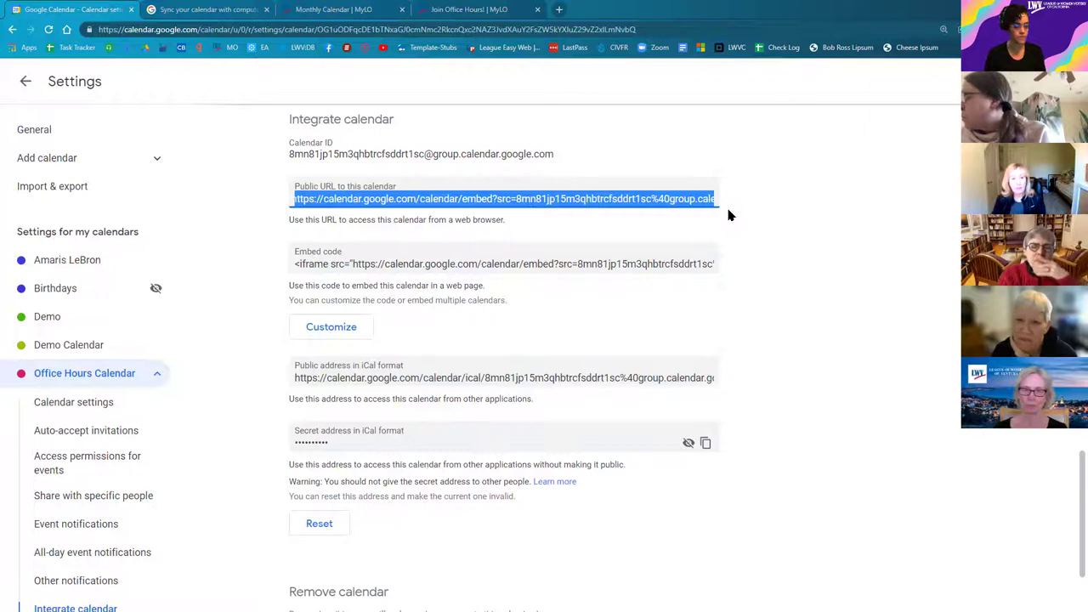
right_click(340, 201)
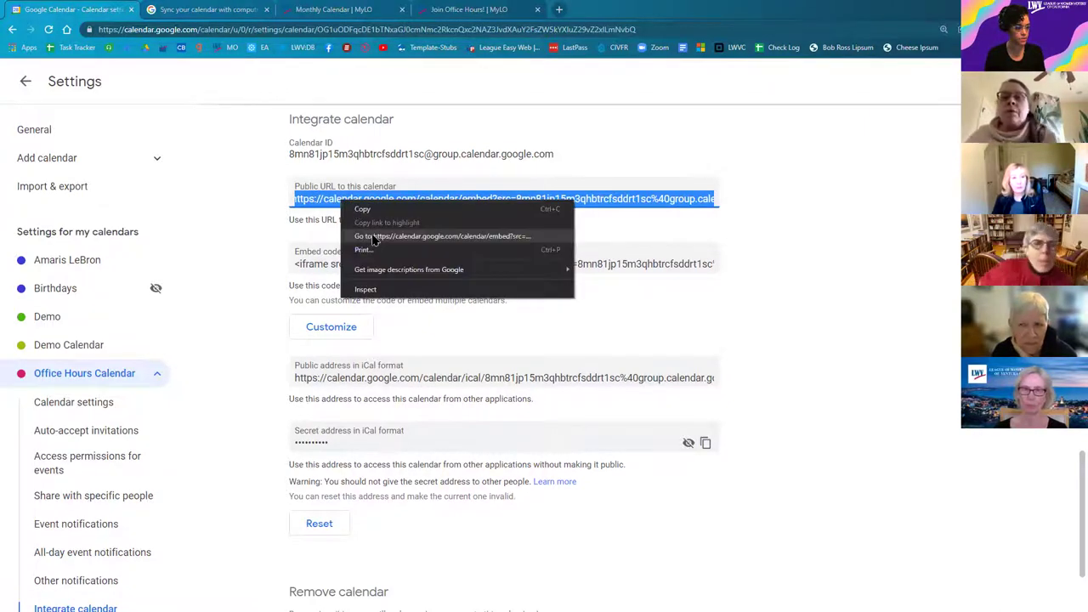
left_click(372, 238)
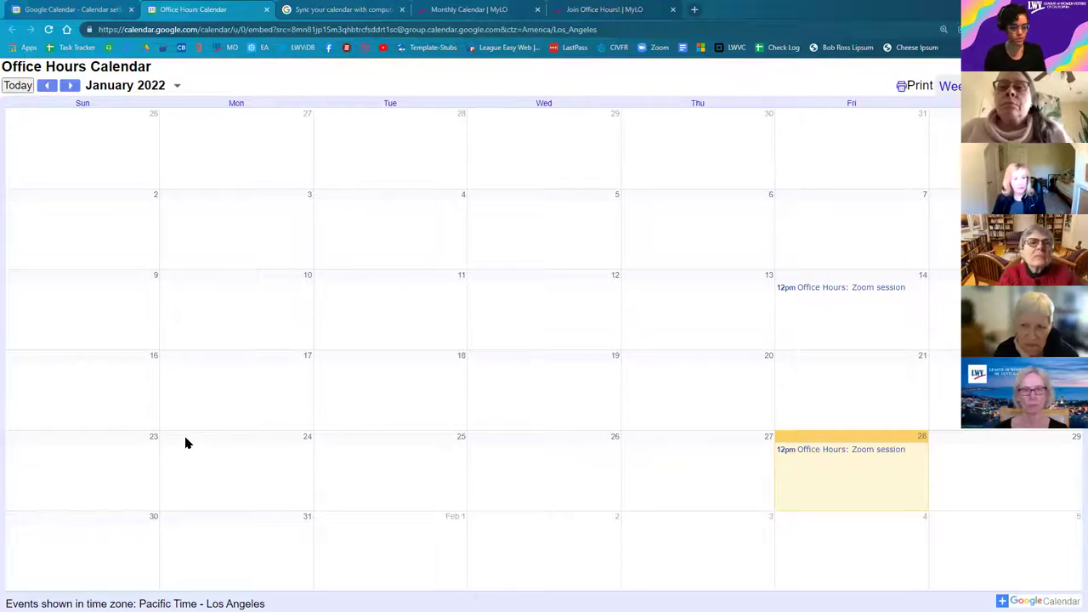
left_click(266, 12)
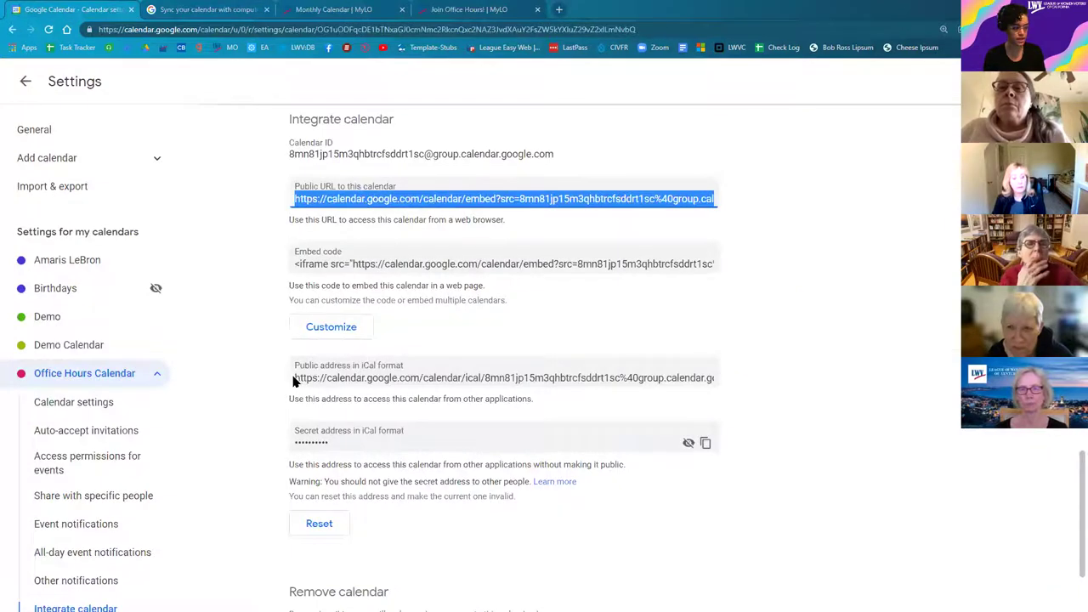
Step: Select the iCal address and public URL fields, then switch to the 'Monthly Calendar | MyLO' tab
left_click(297, 378)
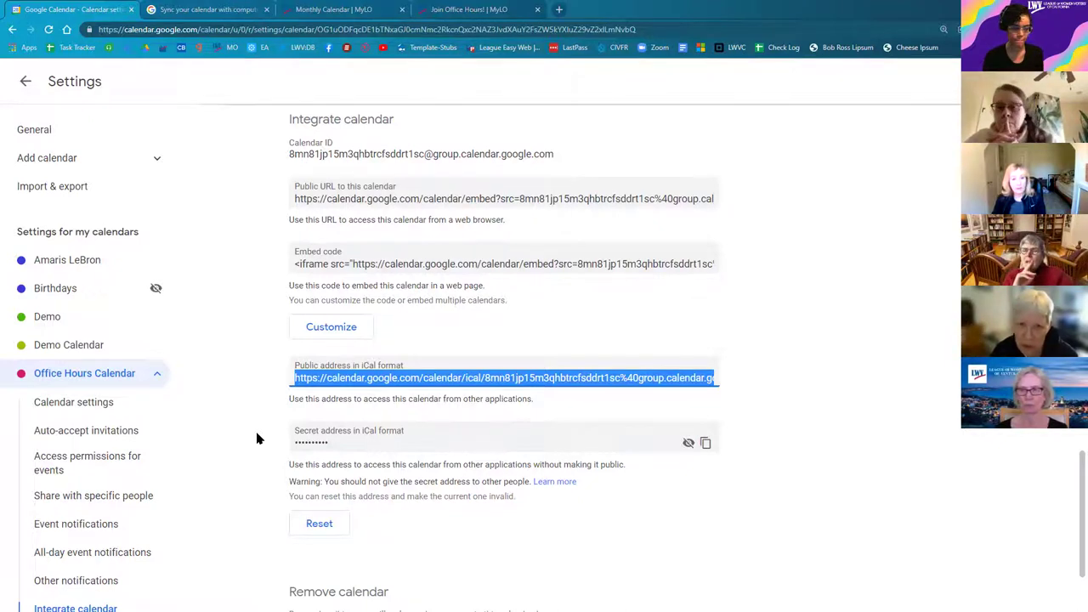
left_click(298, 198)
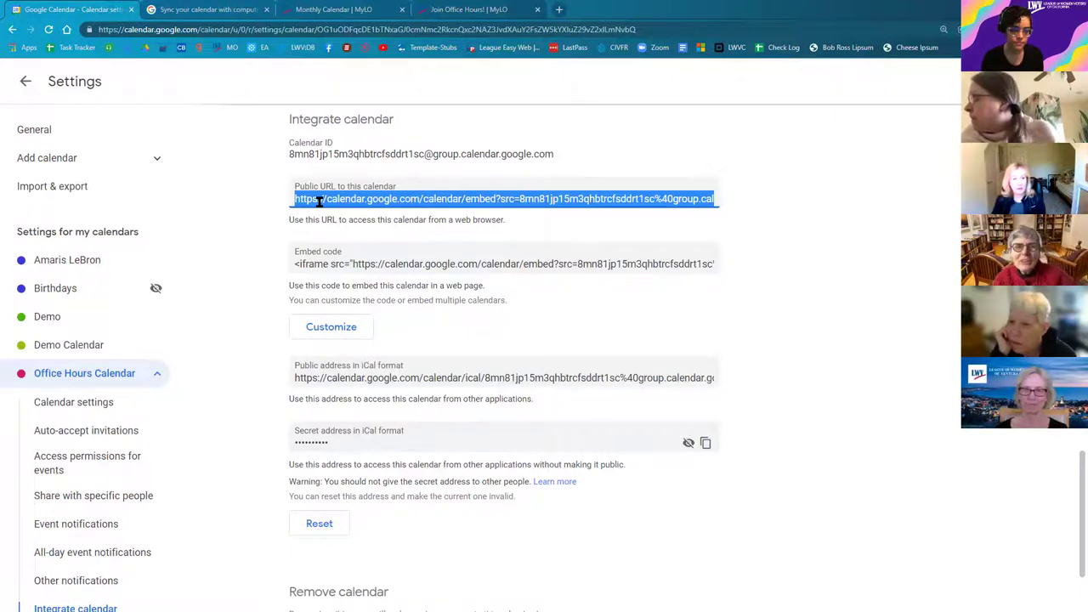
left_click(342, 13)
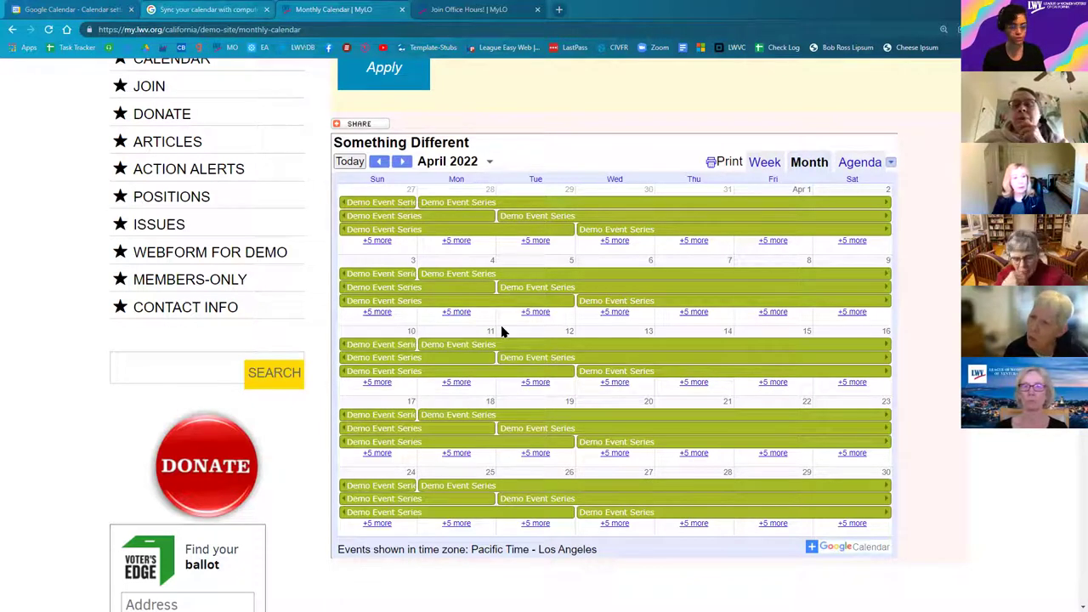
Step: Select the Monthly Calendar page's URL in the address bar, then switch back to the Google Calendar settings tab
left_click(49, 11)
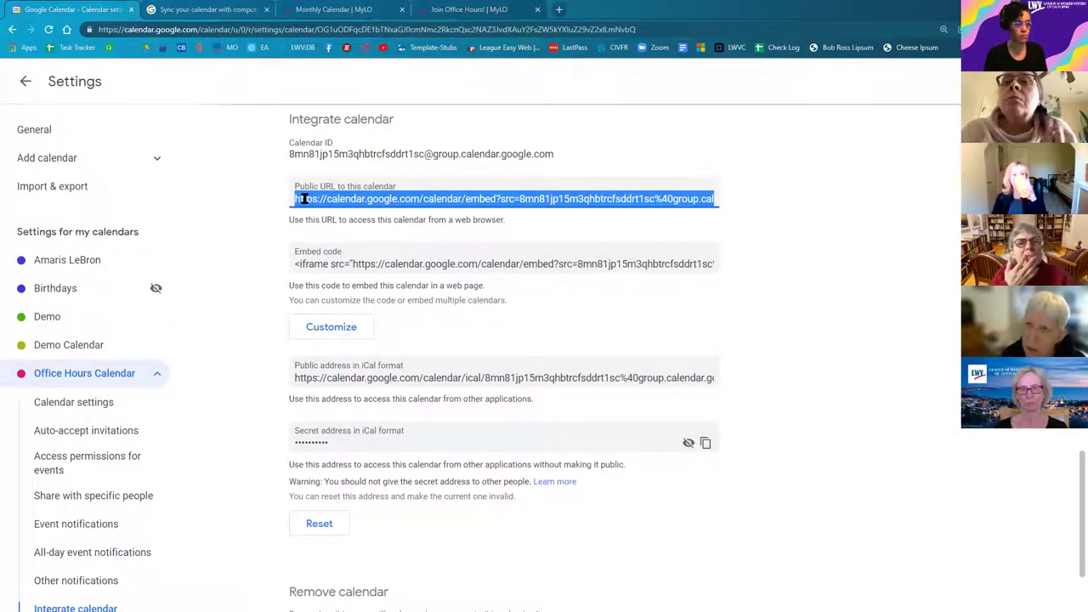
left_click(319, 11)
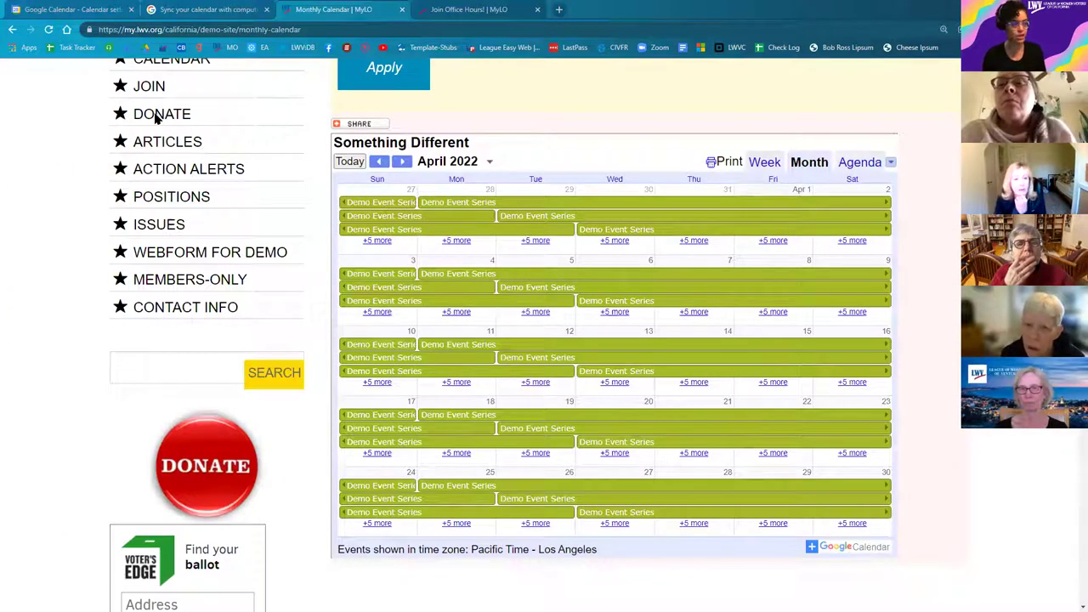
left_click(204, 29)
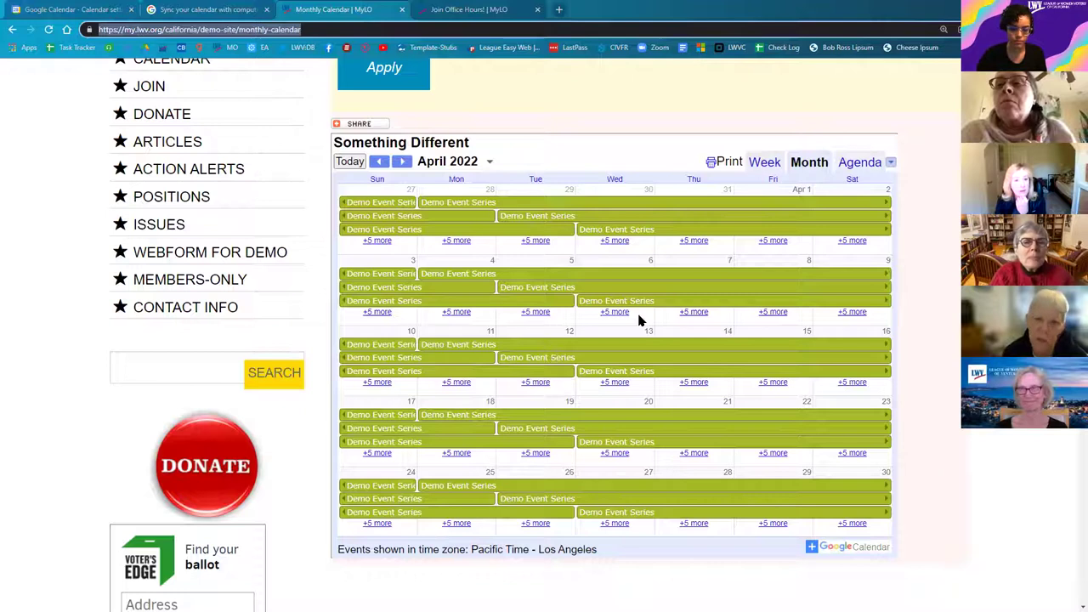
left_click(66, 12)
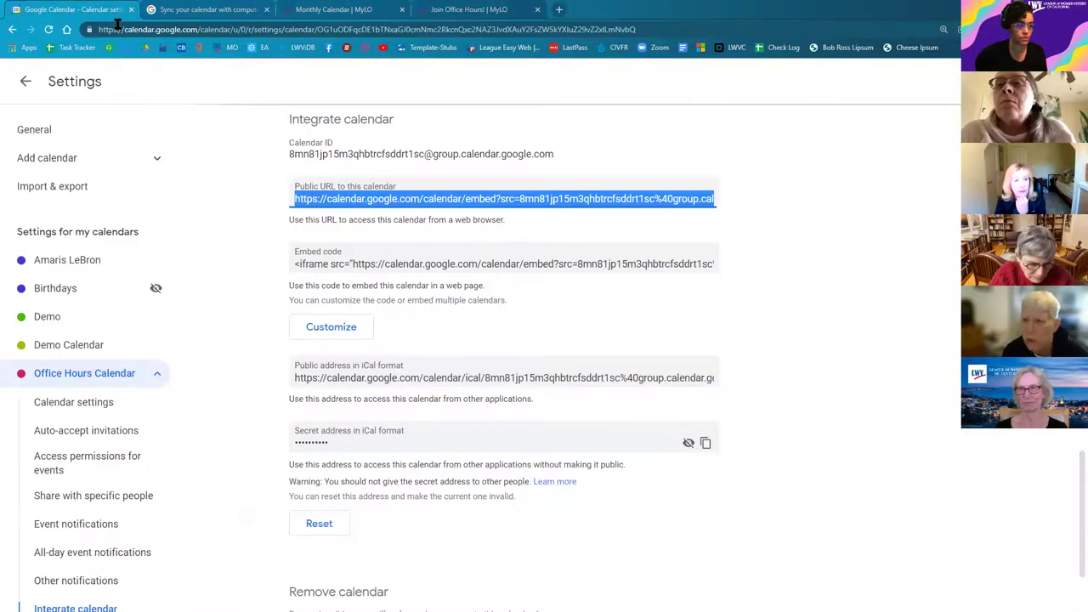
right_click(416, 203)
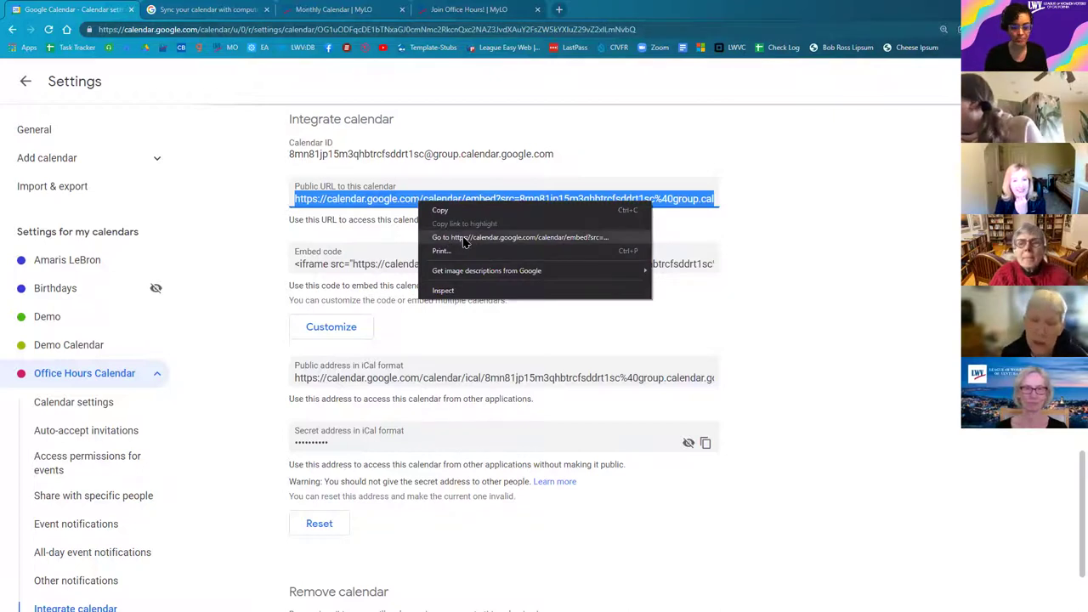
left_click(464, 243)
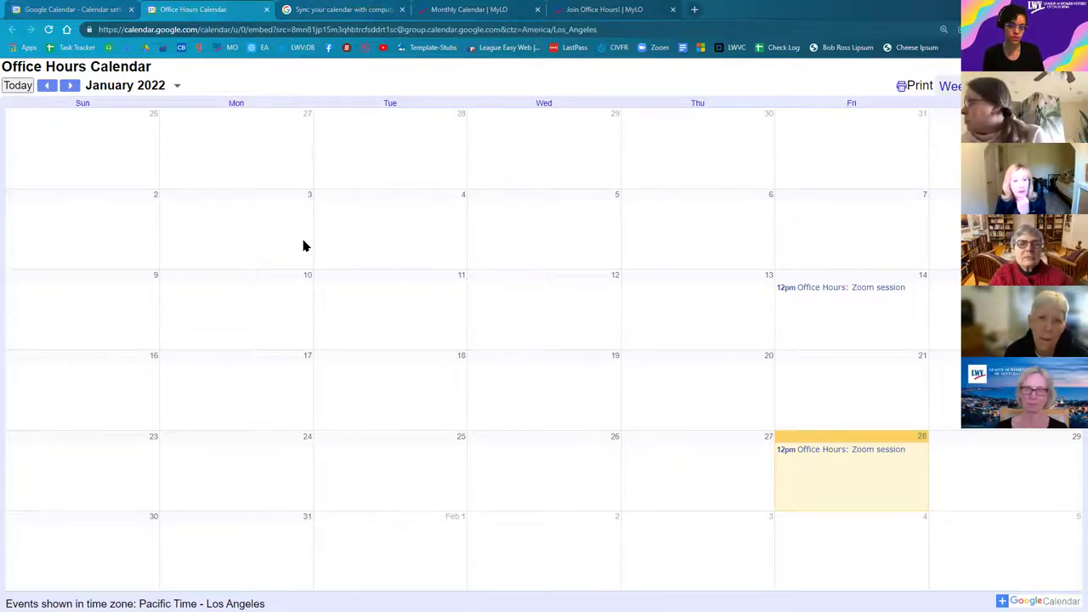
left_click(266, 9)
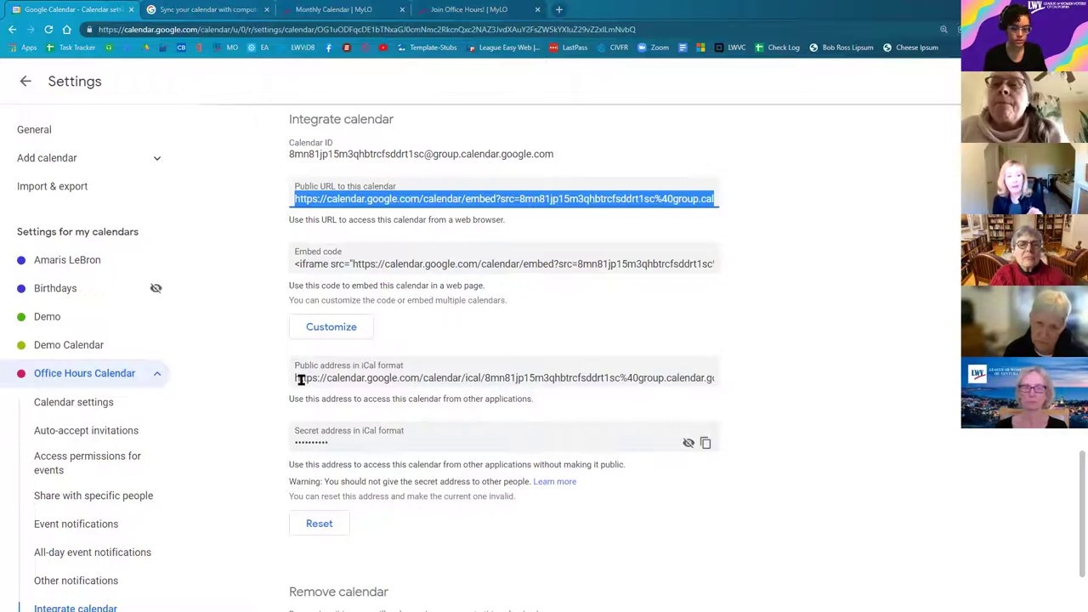
Step: Copy the calendar's public iCal address and return to the 'Monthly Calendar | MyLO' page
left_click(369, 380)
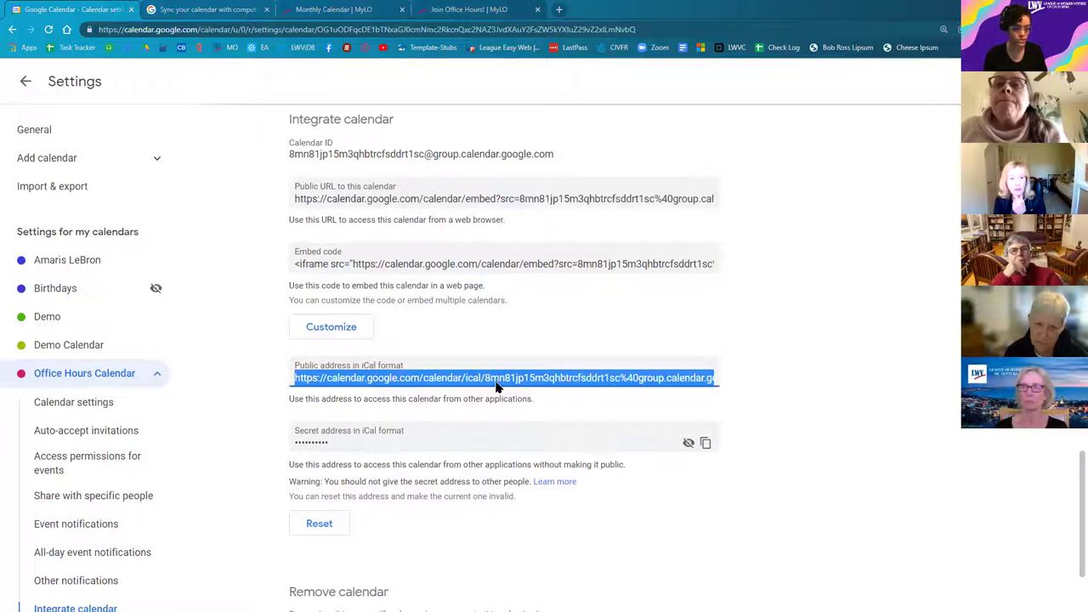
right_click(531, 397)
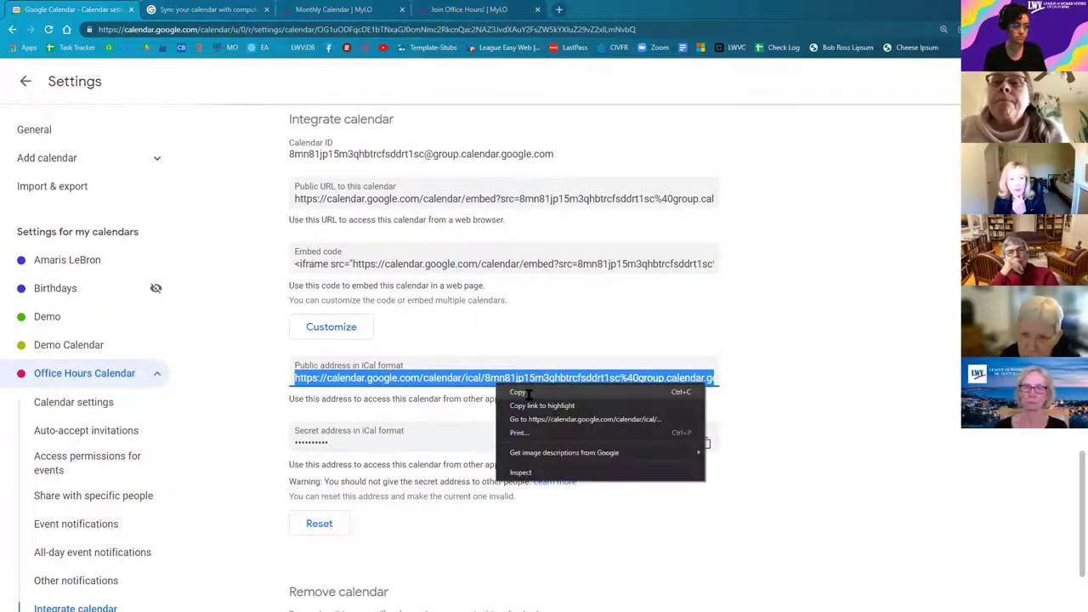
left_click(329, 11)
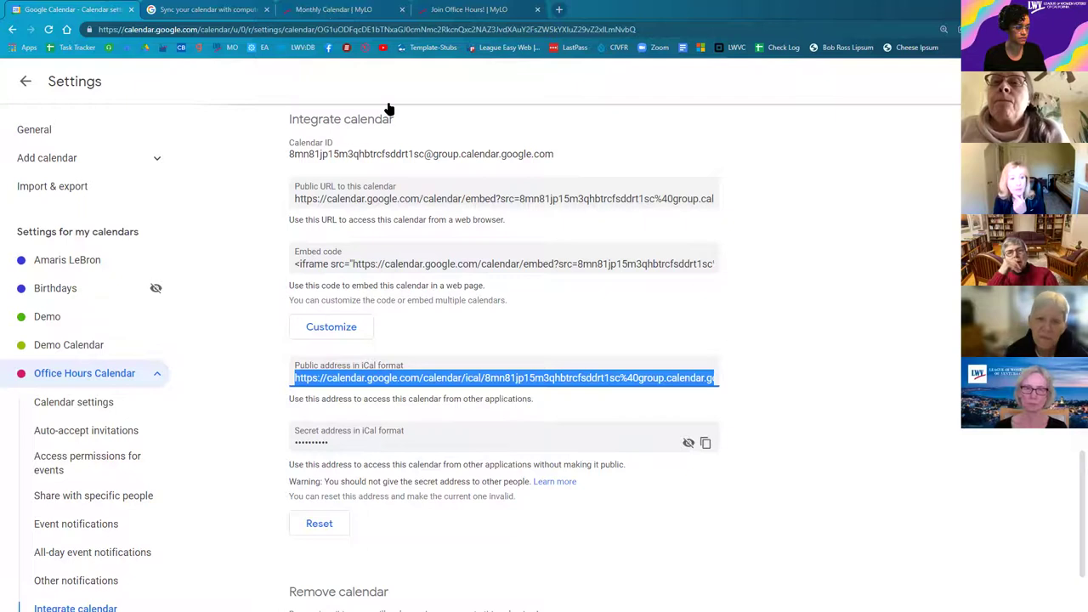
scroll(490, 115, "up", 3)
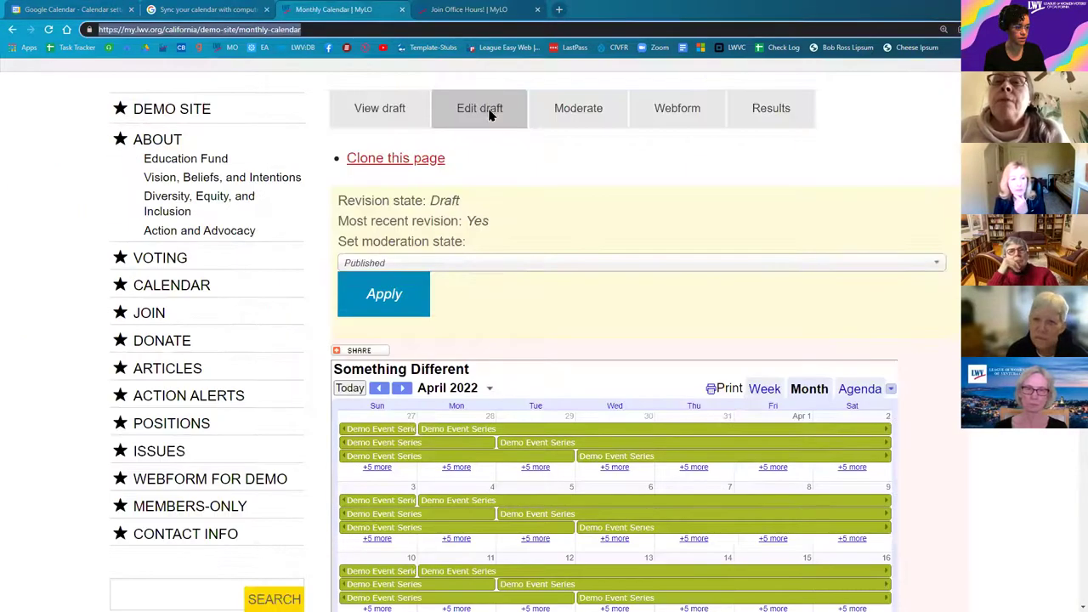
Step: Edit the Monthly Calendar draft and bring the body embed-code section into view
left_click(490, 115)
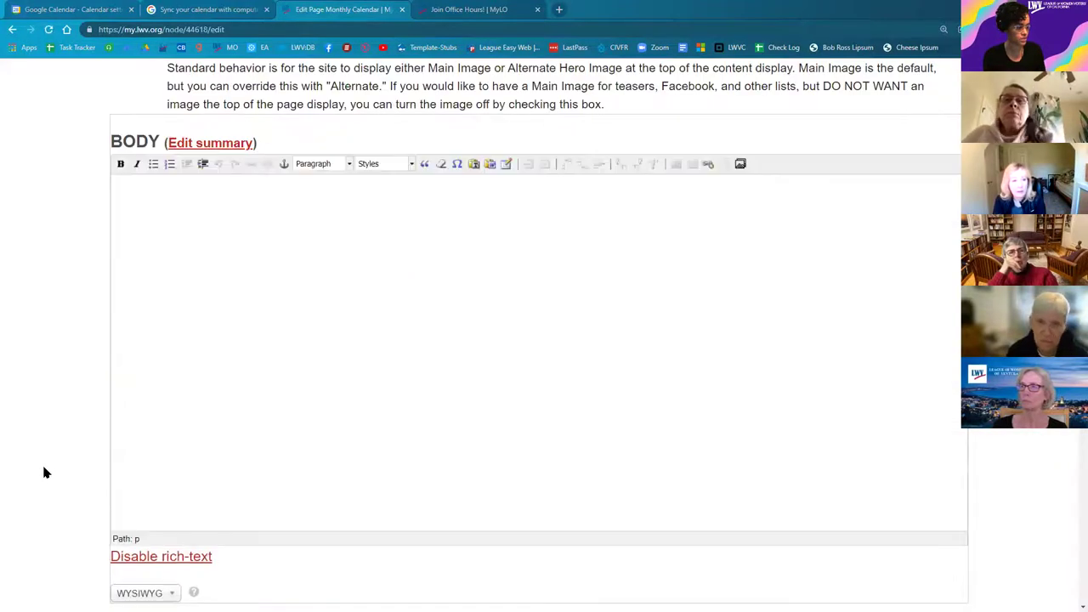
scroll(47, 497, "down", 3)
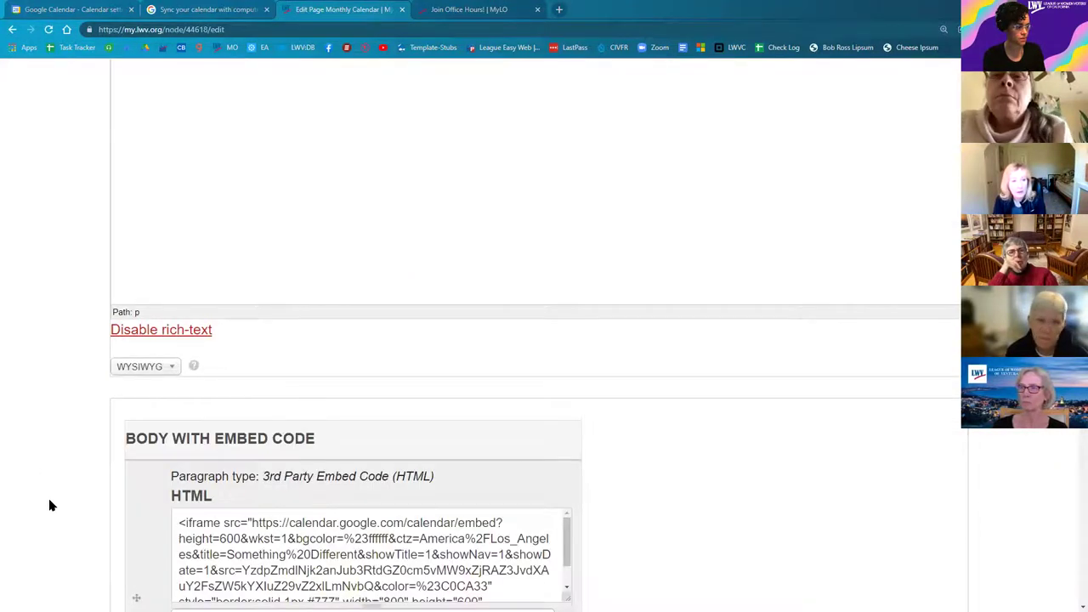
scroll(270, 295, "up", 4)
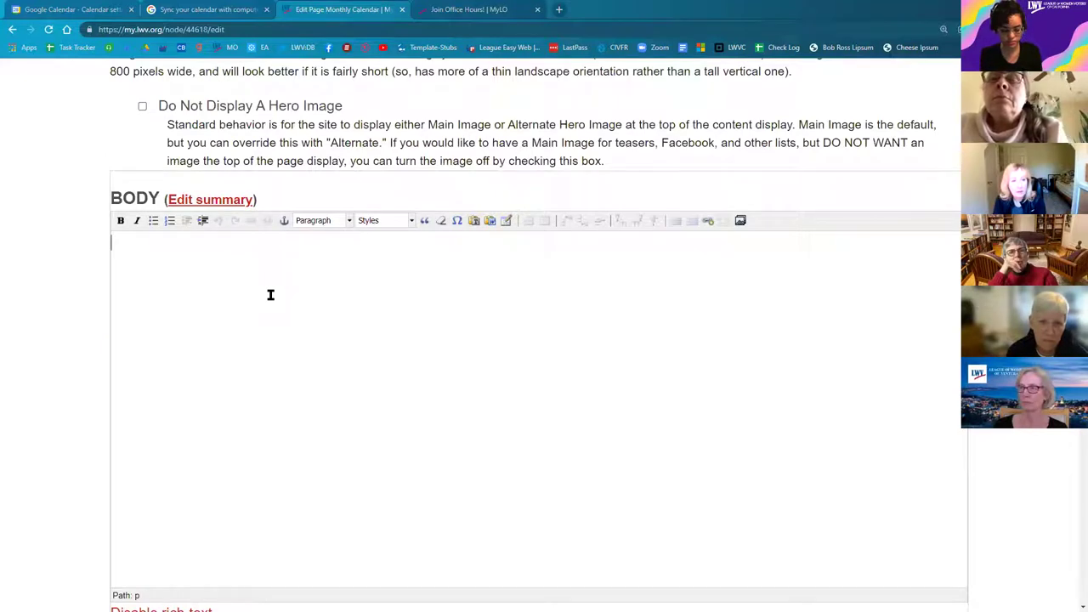
Step: Write 'Use this link to download all events from this calendar to your personal iCalendar.' in the body
type("Use this ")
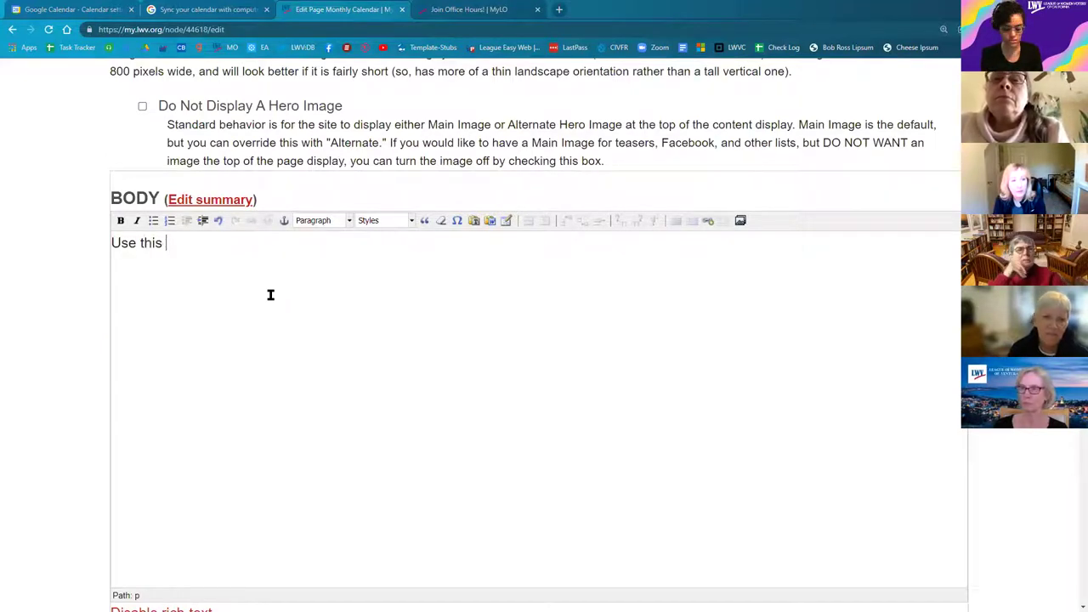
type("link to ")
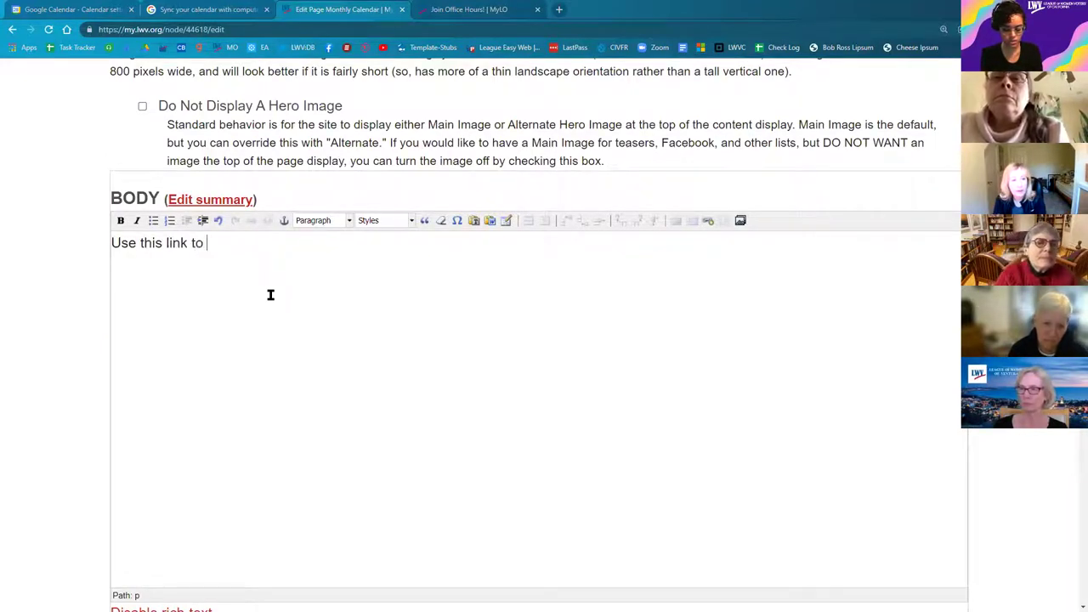
type("download ")
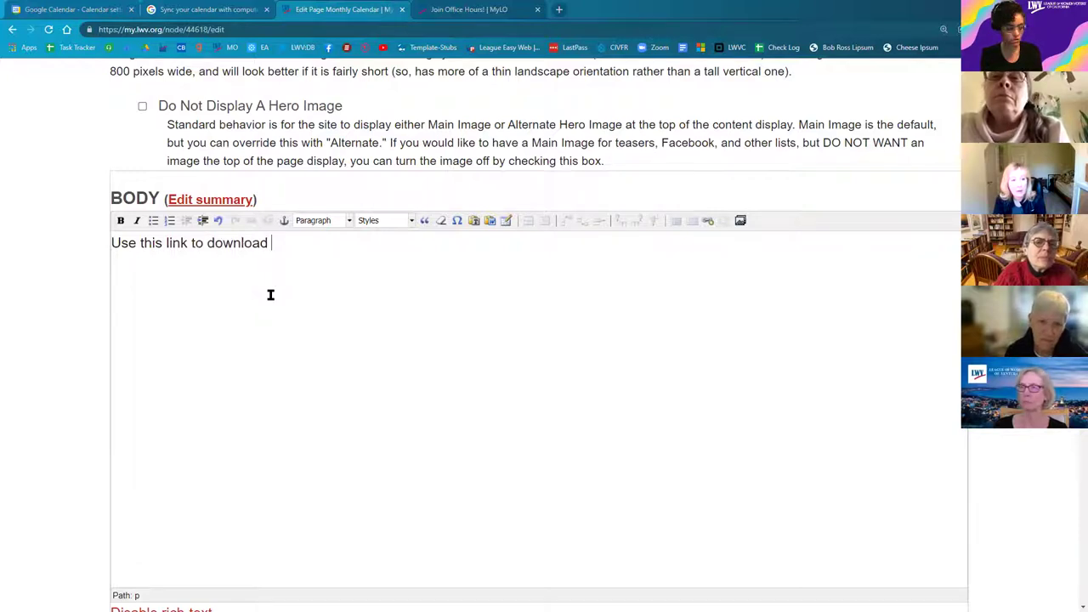
type("all")
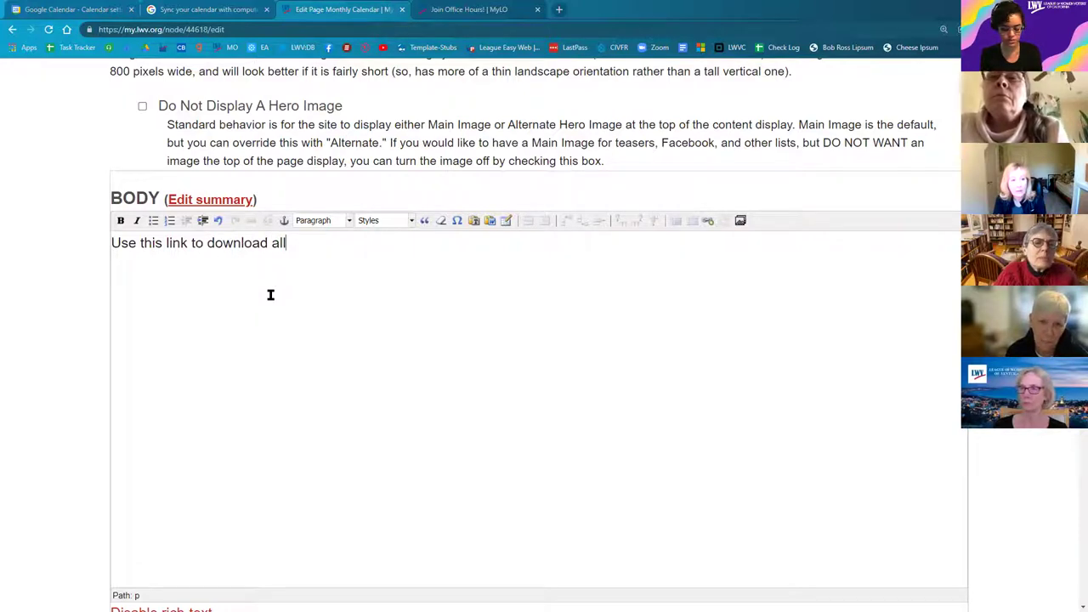
type(" events from this calendar")
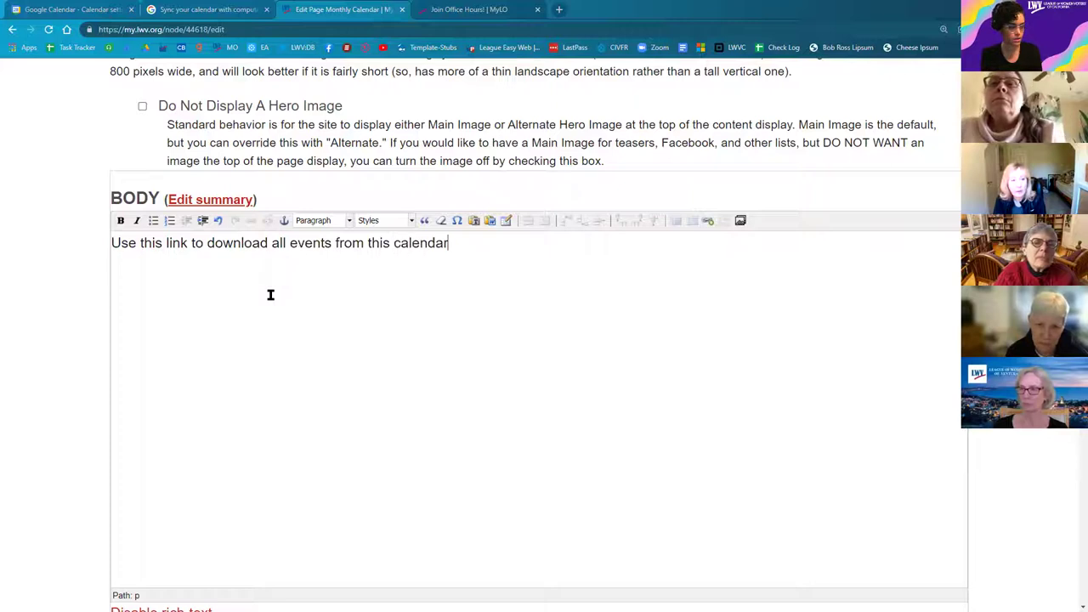
type(". On")
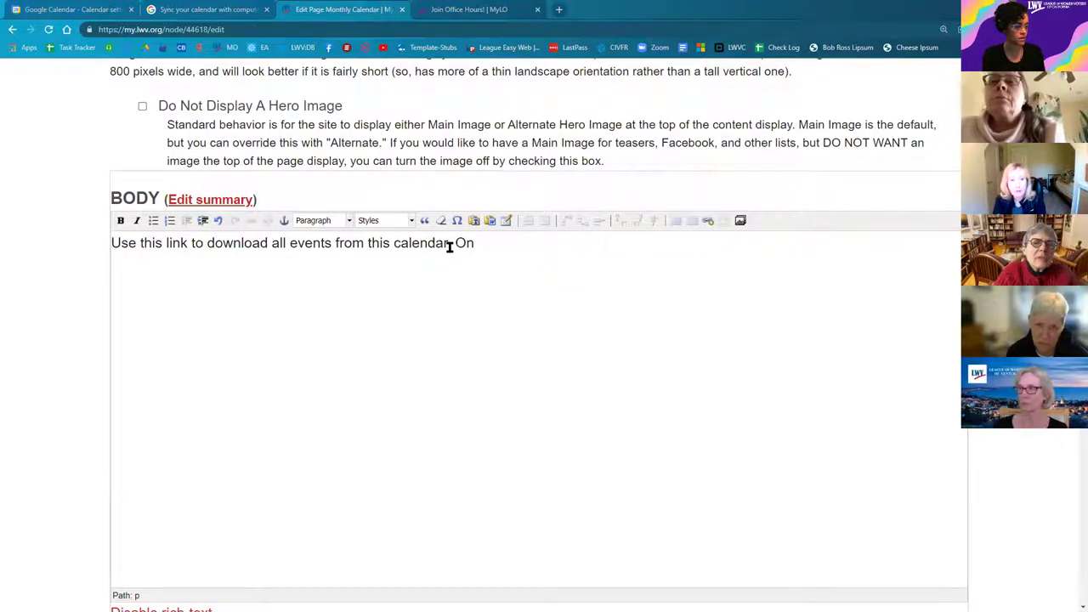
key("BackSpace")
key("BackSpace")
key("BackSpace")
key("BackSpace")
type("t")
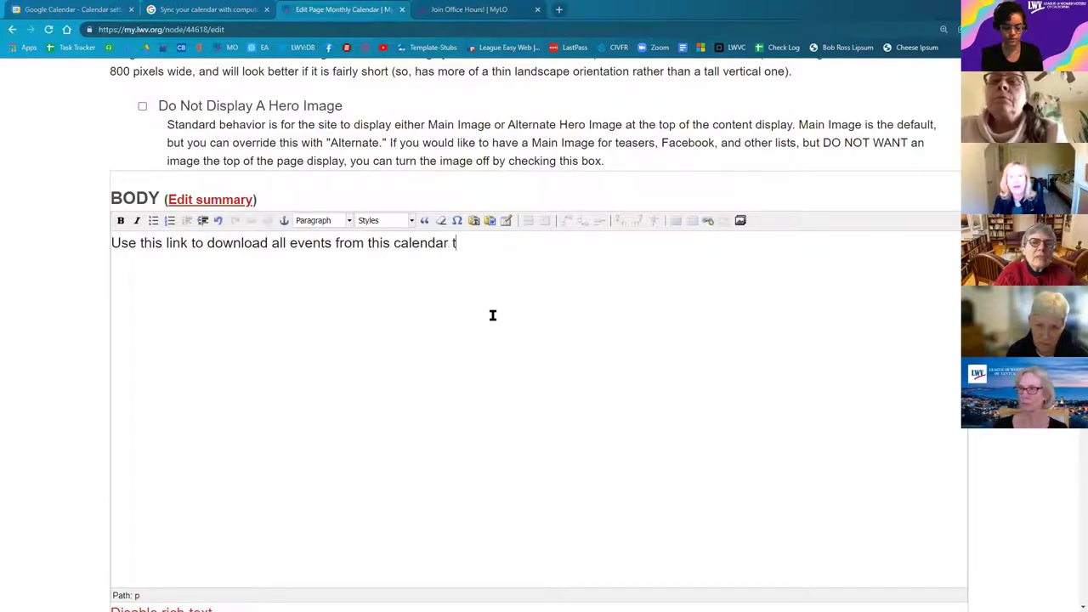
type("o your personal ")
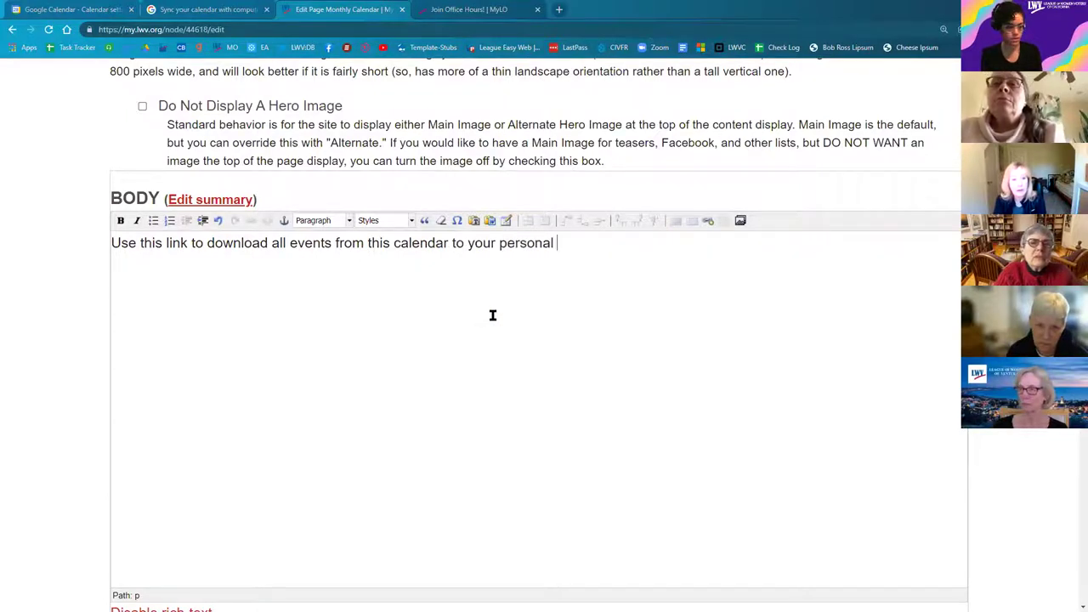
type("iCalenda")
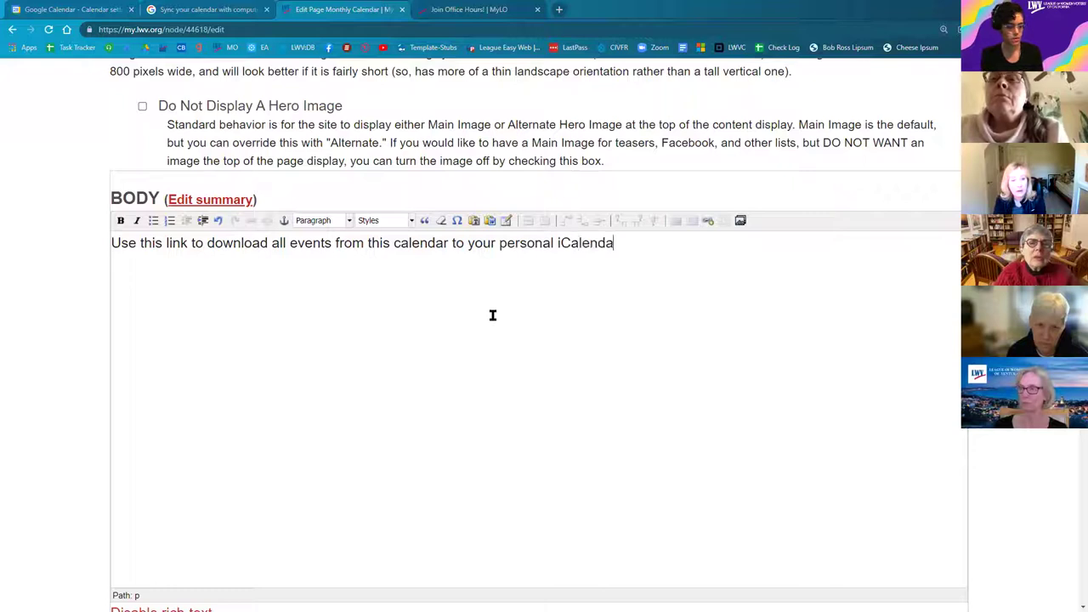
type("r.")
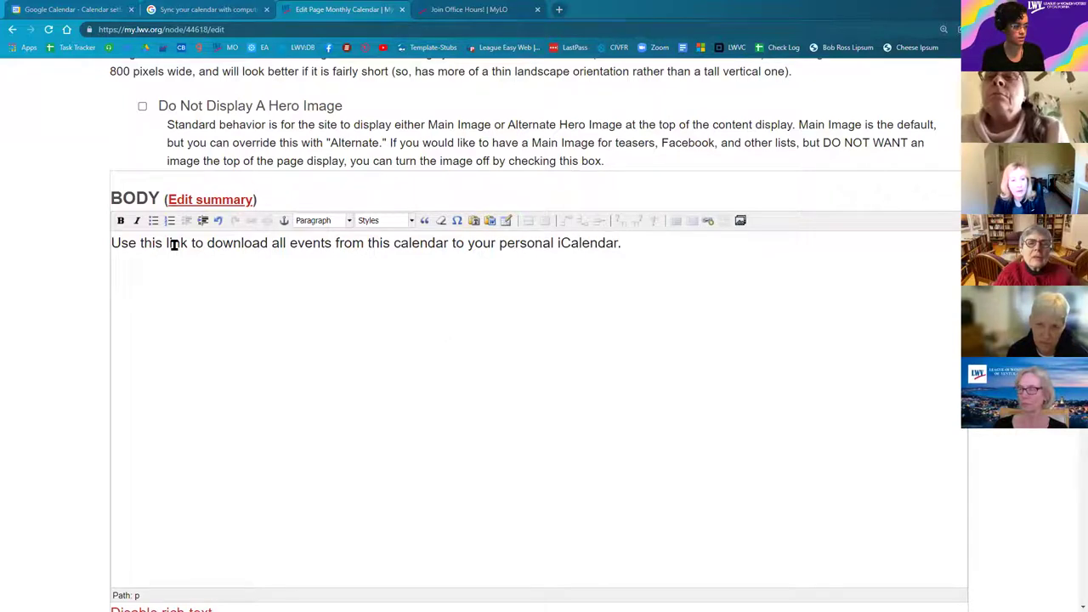
Step: Append 'For Apple users only.' and select the word 'link' in the sentence
double_click(173, 244)
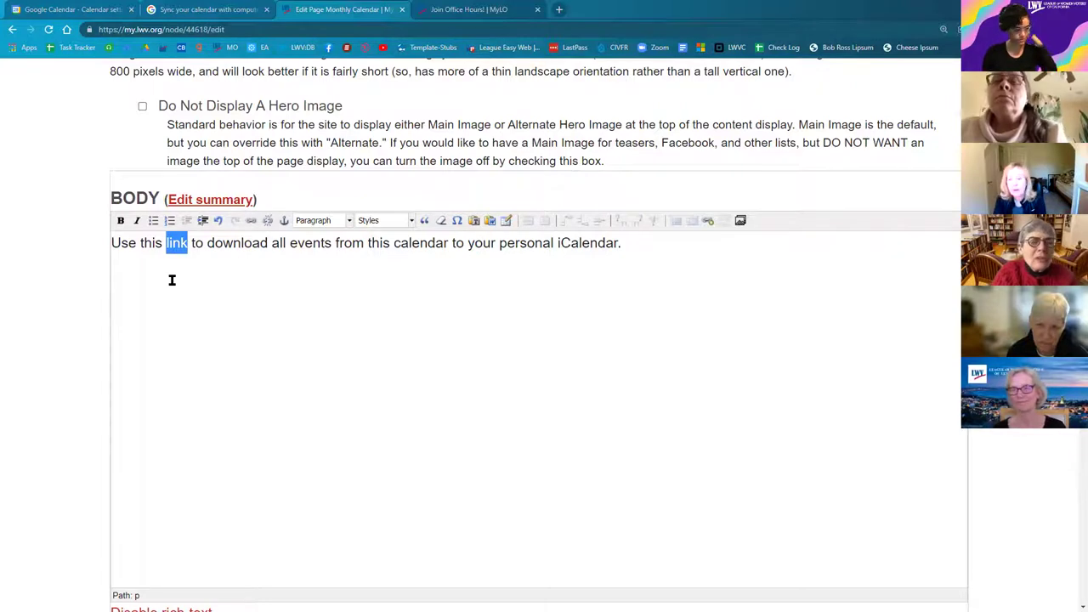
left_click(654, 241)
type("F")
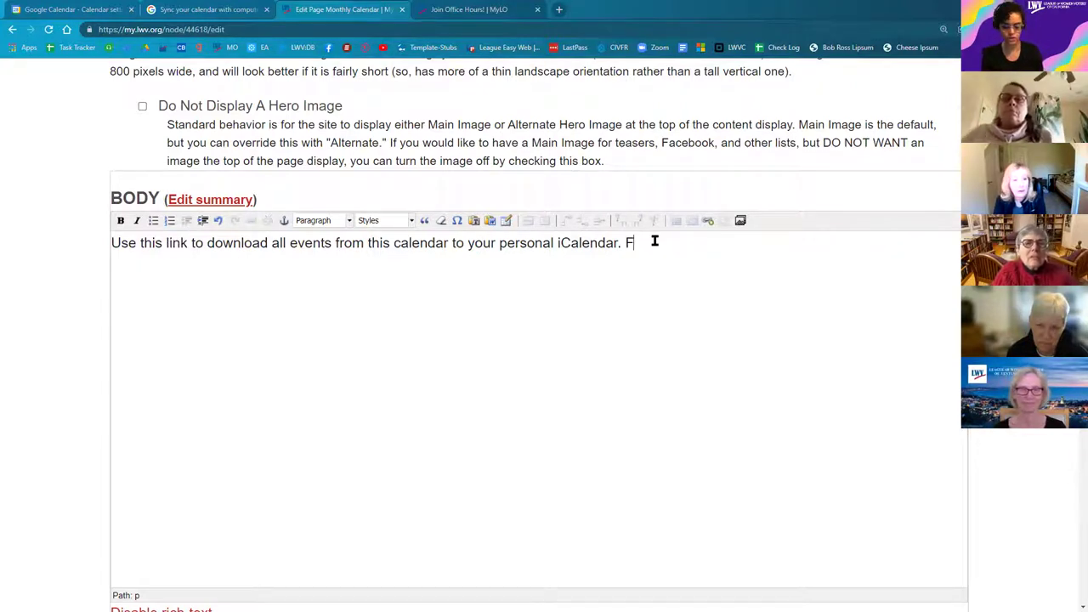
type("or Apple us")
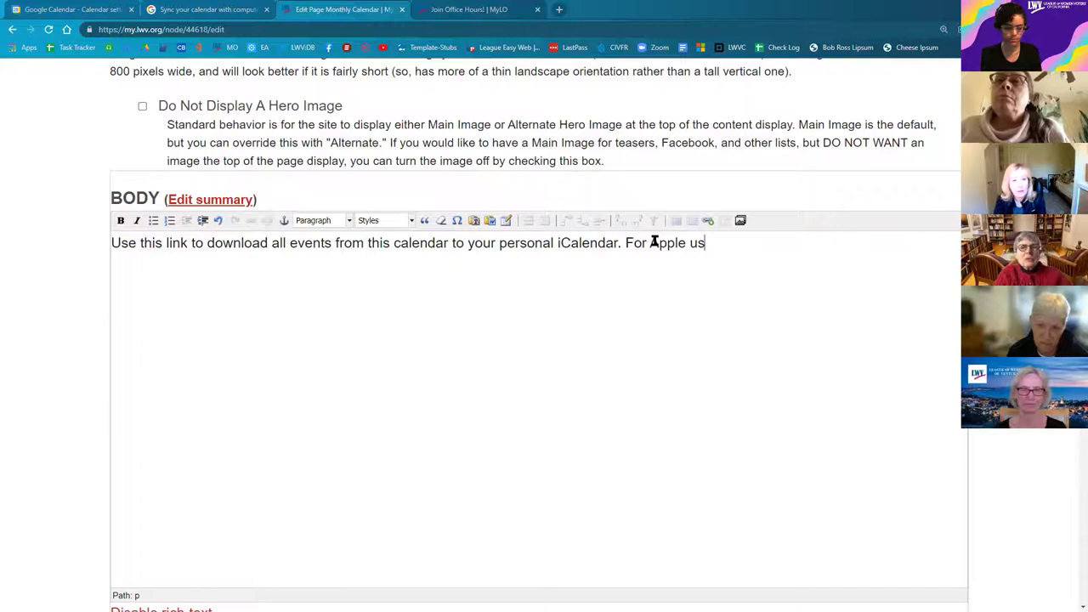
type("ers only.")
double_click(176, 243)
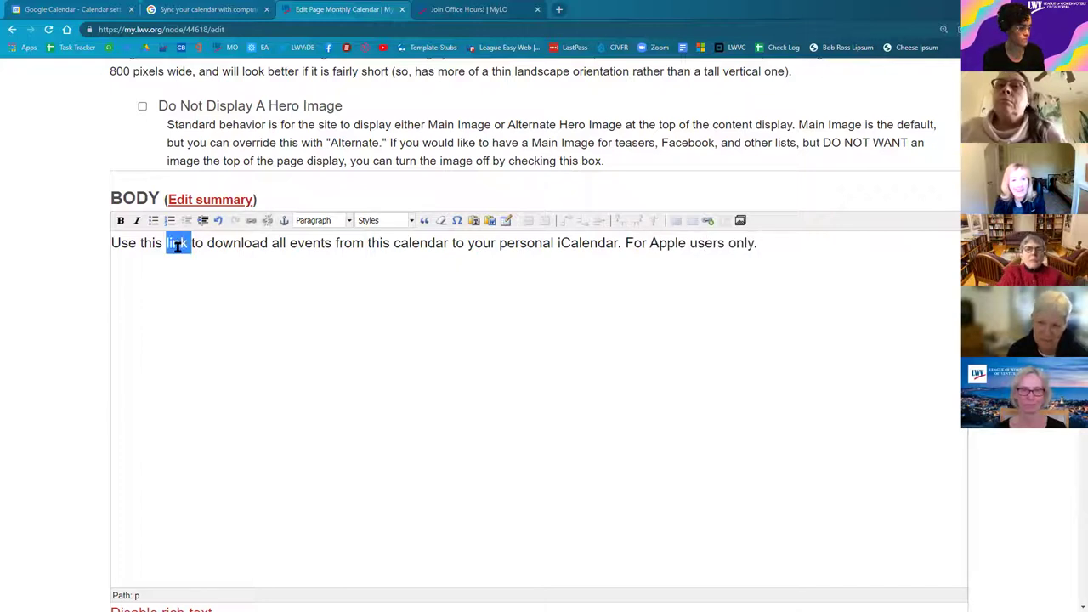
Step: Make the word 'link' a hyperlink to the pasted iCal address and fix the spacing after it
left_click(252, 223)
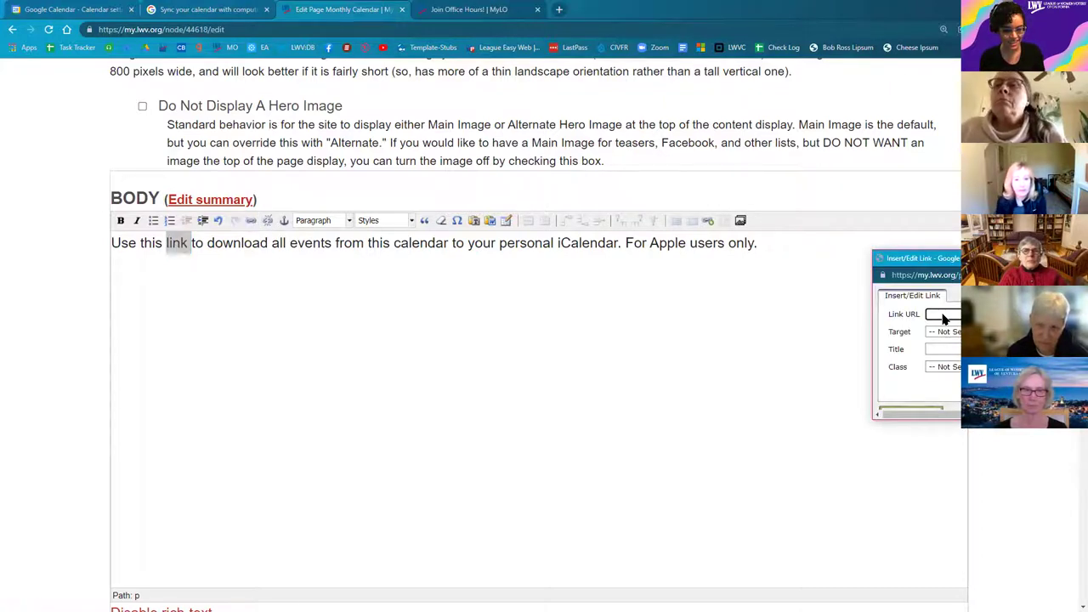
right_click(945, 314)
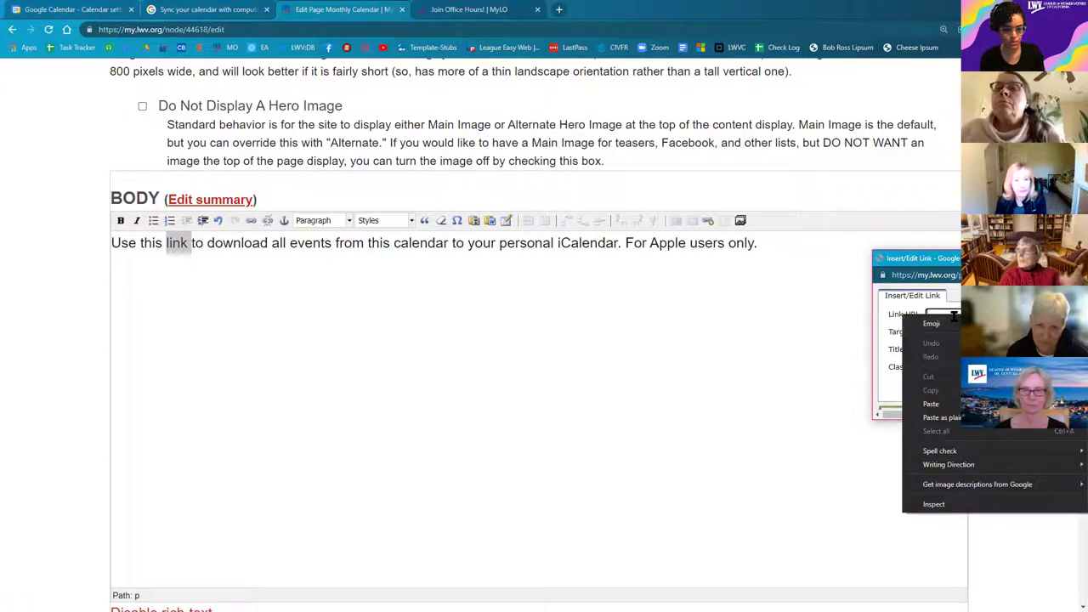
left_click(946, 405)
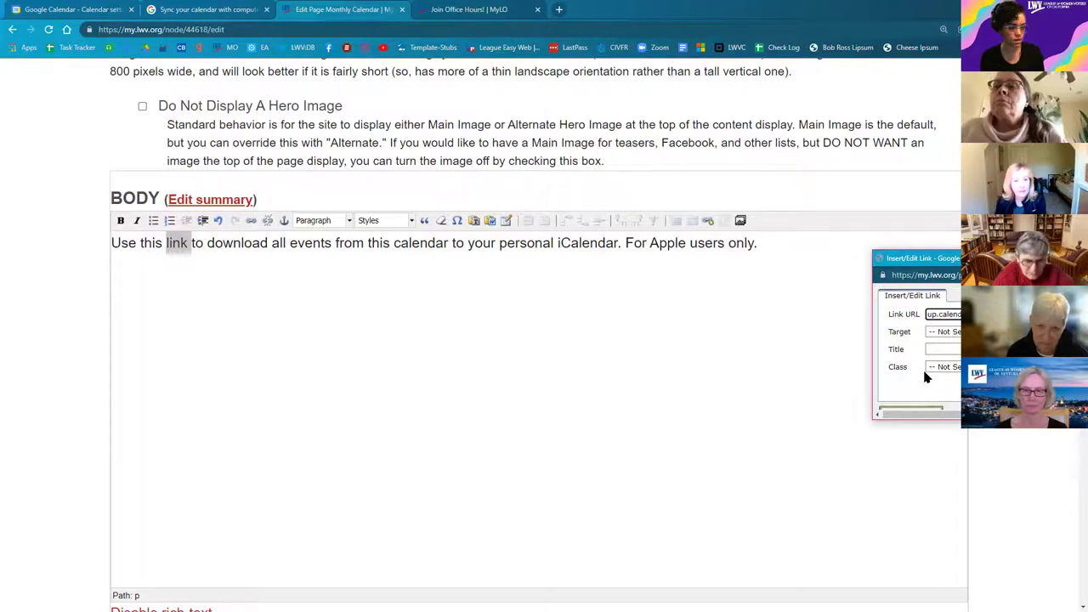
scroll(918, 391, "down", 2)
left_click(912, 403)
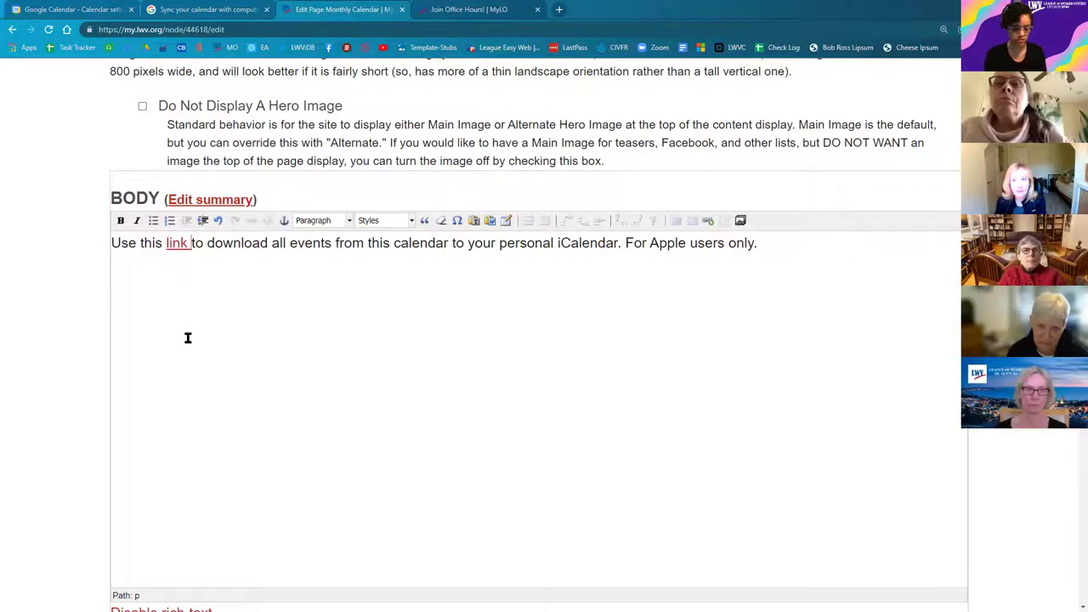
key("BackSpace")
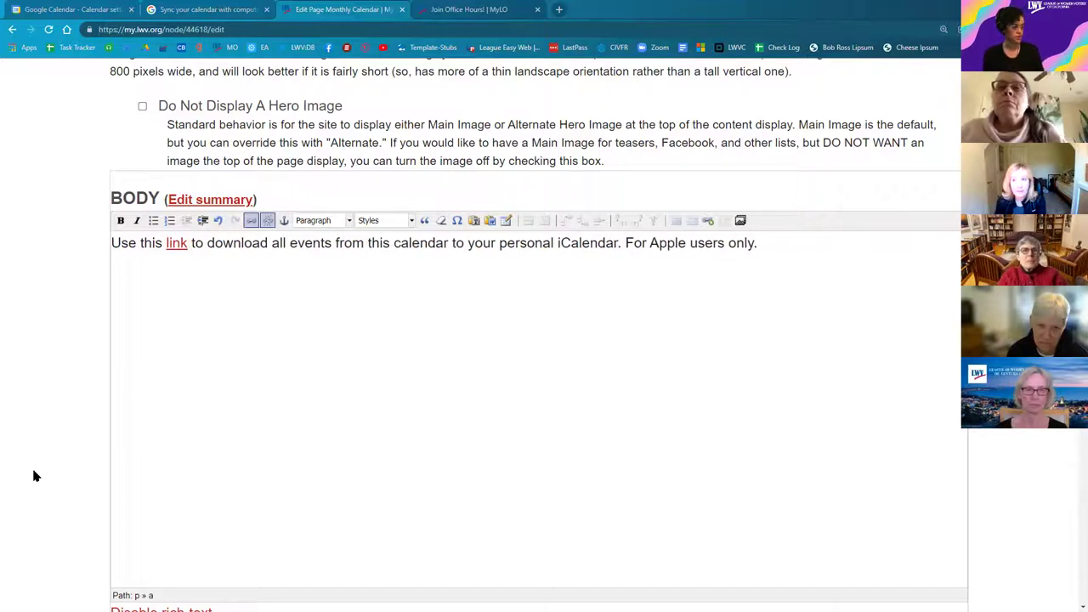
Step: Save the Monthly Calendar page and apply the Published moderation state
scroll(56, 451, "down", 5)
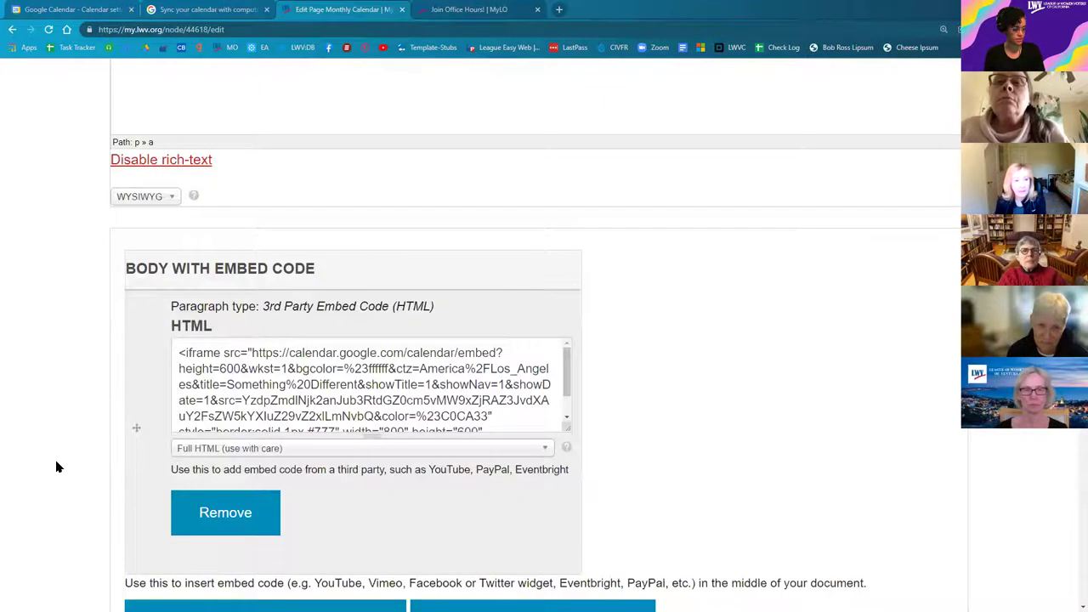
scroll(47, 474, "down", 8)
scroll(38, 432, "down", 3)
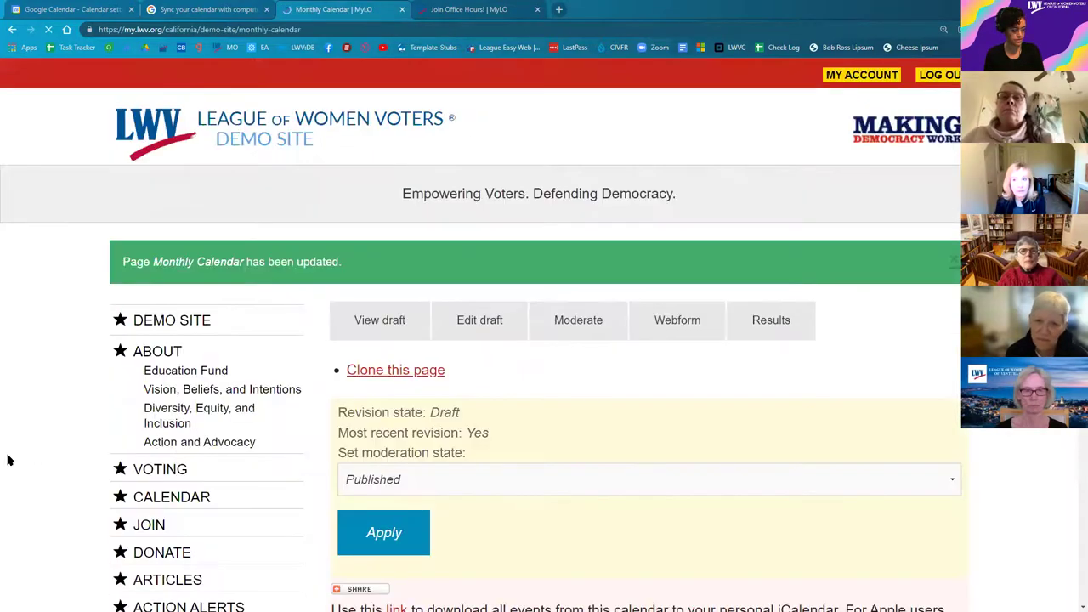
scroll(8, 459, "down", 4)
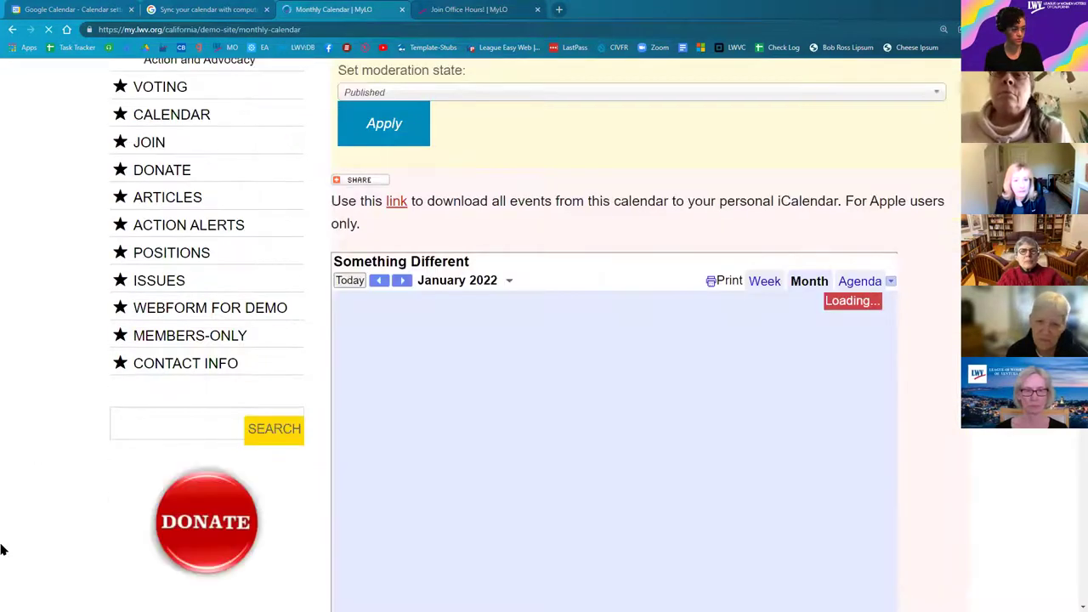
scroll(3, 550, "up", 2)
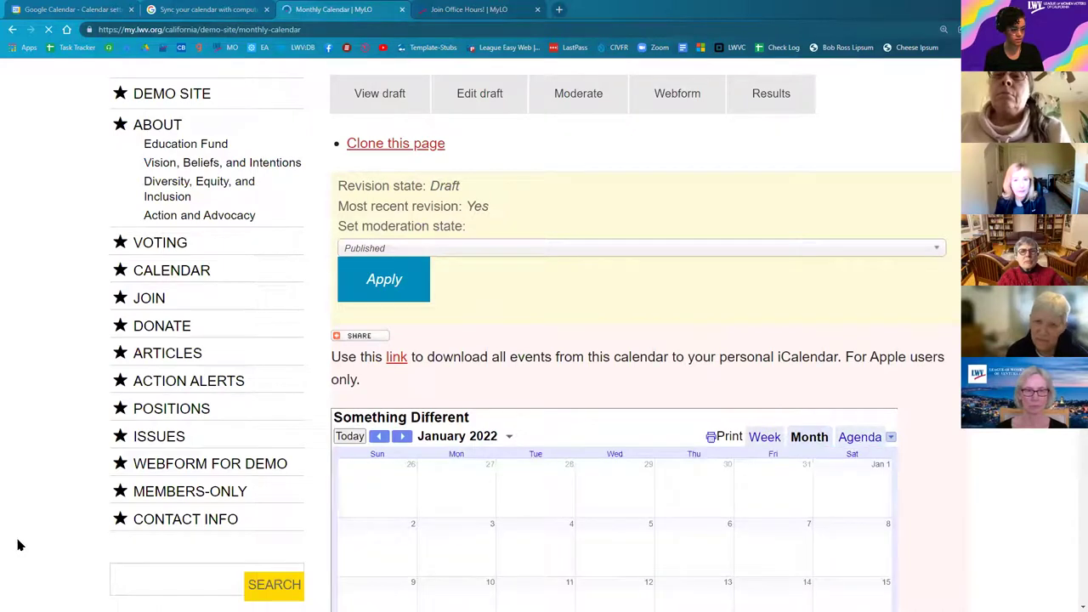
scroll(17, 544, "down", 10)
scroll(266, 276, "up", 10)
left_click(384, 289)
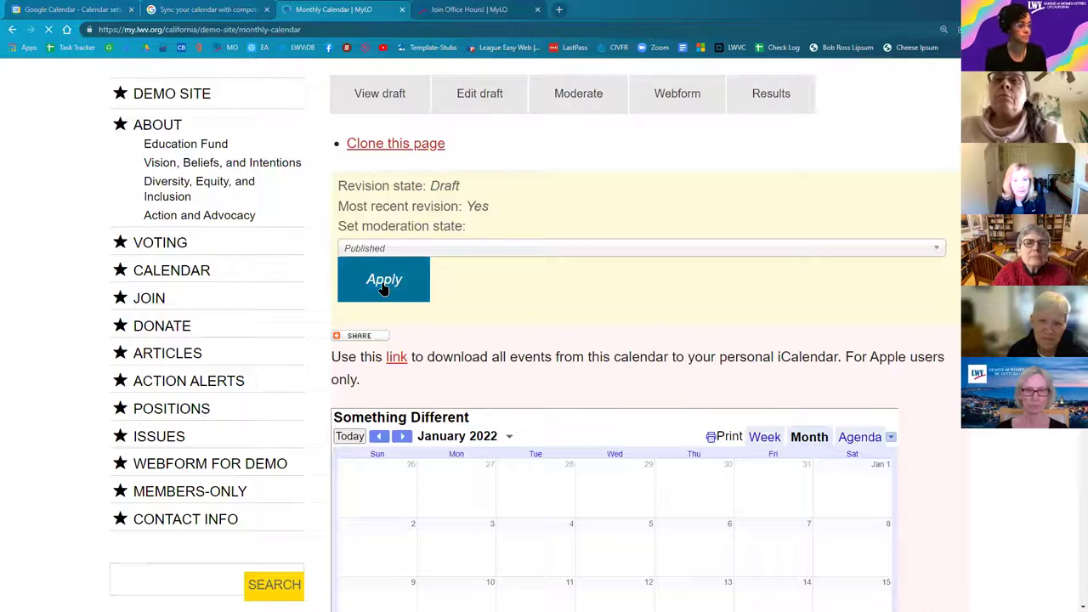
Step: Copy the published page's web address from the address bar
left_click(202, 30)
right_click(202, 30)
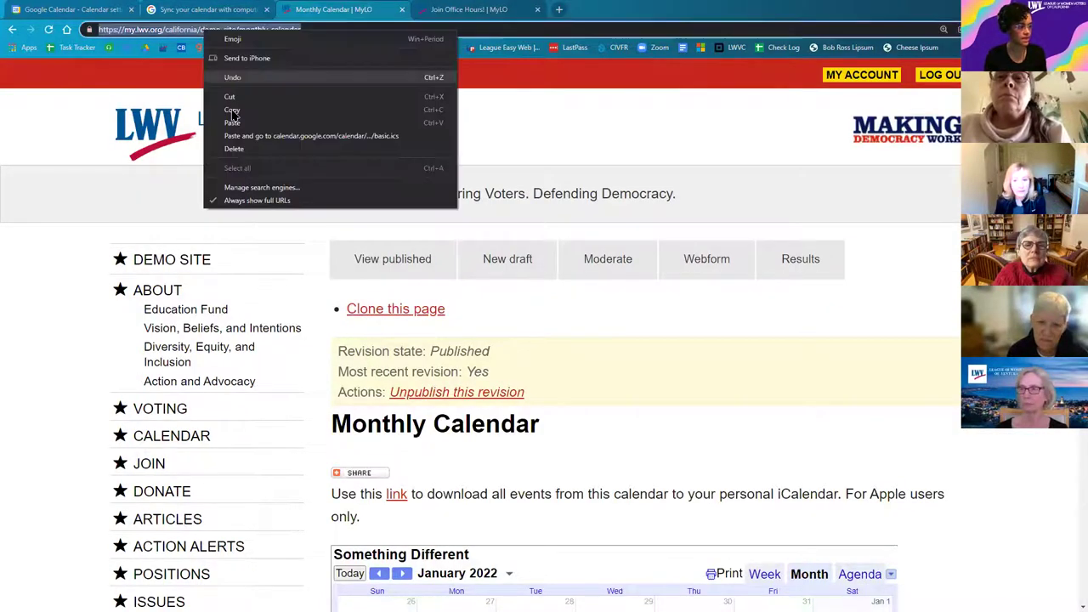
key("Escape")
key("Escape")
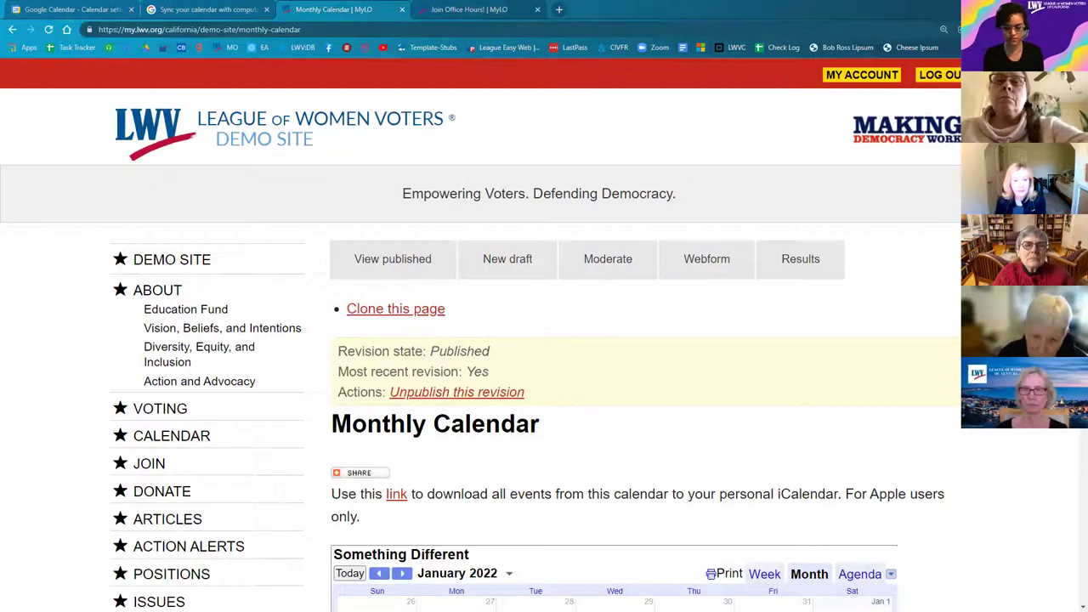
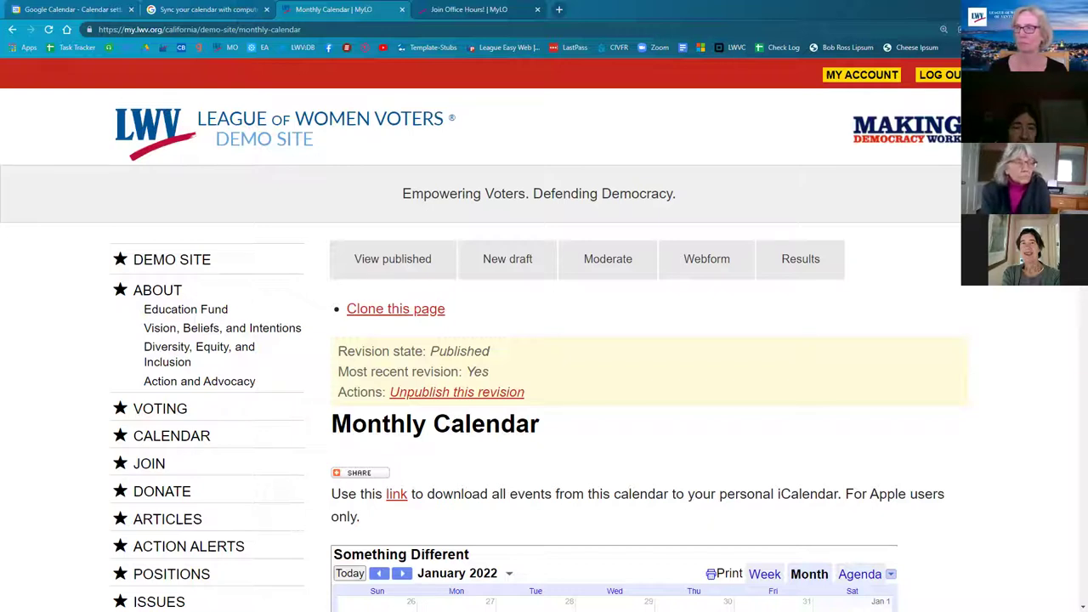
Step: Scroll down until the full January 2022 calendar grid with Demo Event Series entries shows
scroll(510, 421, "down", 2)
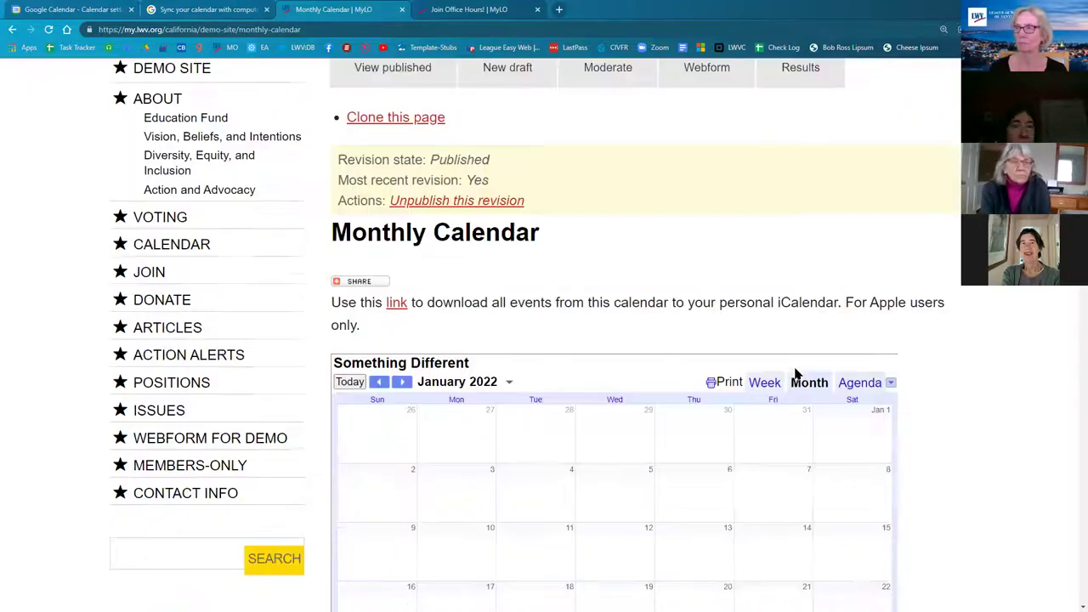
scroll(660, 359, "down", 3)
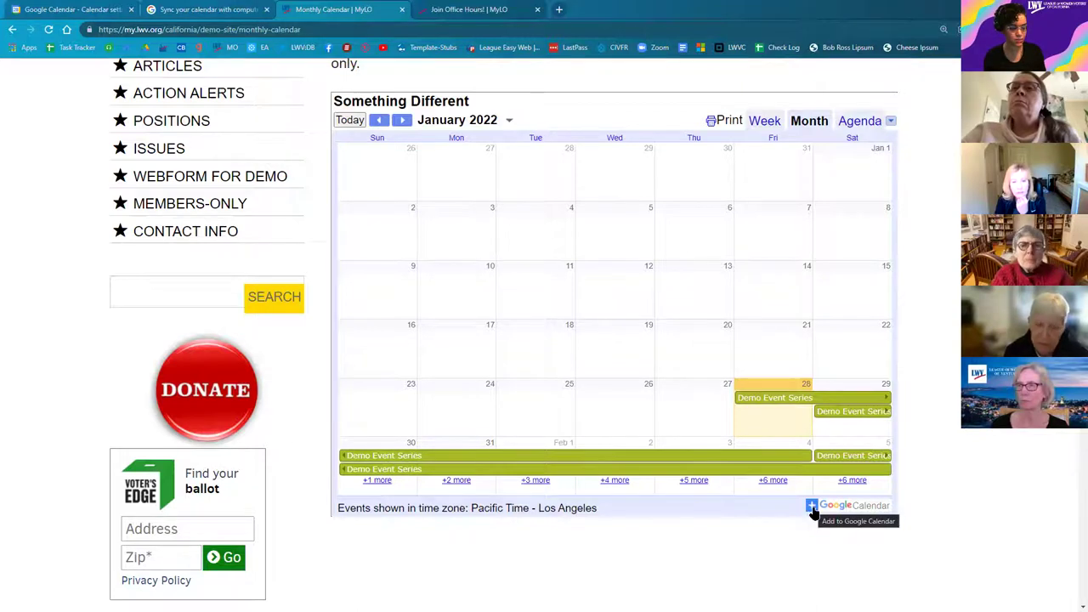
Step: Scroll back up the Monthly Calendar page to review the calendar intro
scroll(821, 529, "up", 1)
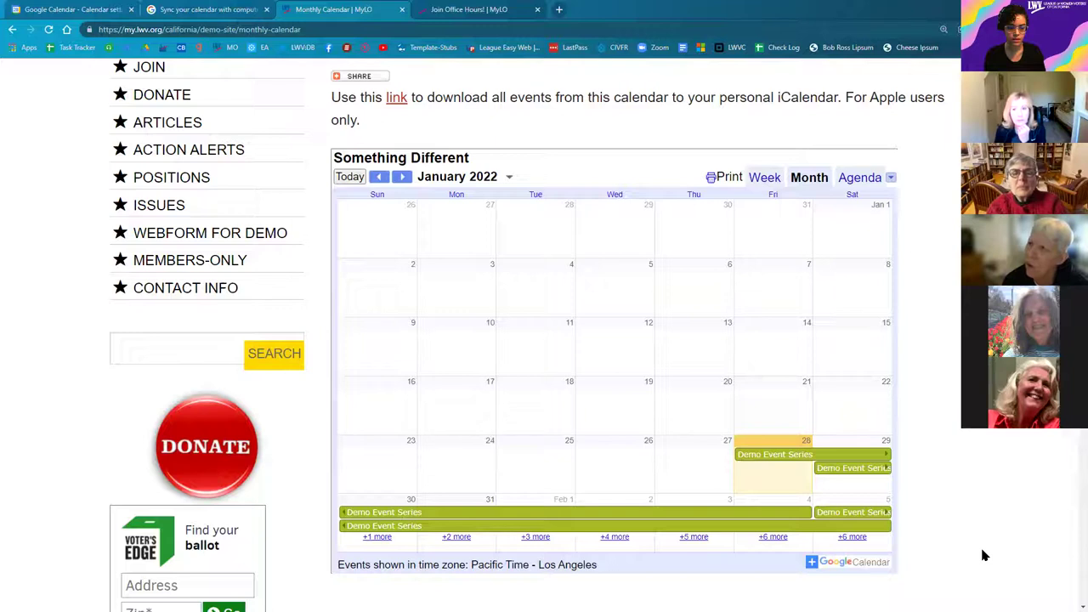
scroll(983, 555, "up", 1)
scroll(983, 558, "up", 1)
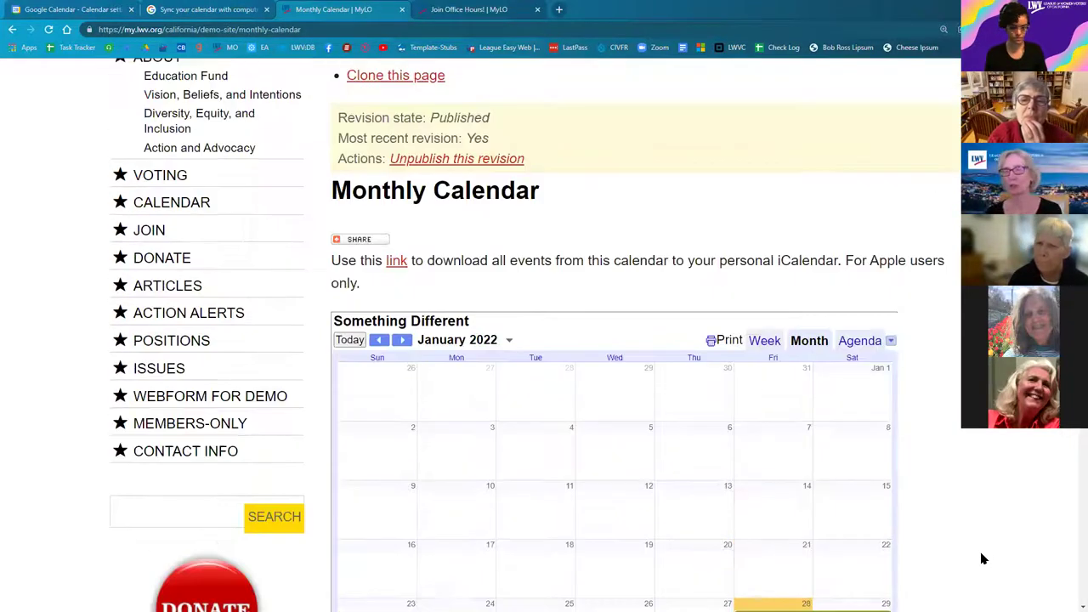
Step: Stop masquerading via Switch back to return to the admin account
scroll(49, 507, "down", 10)
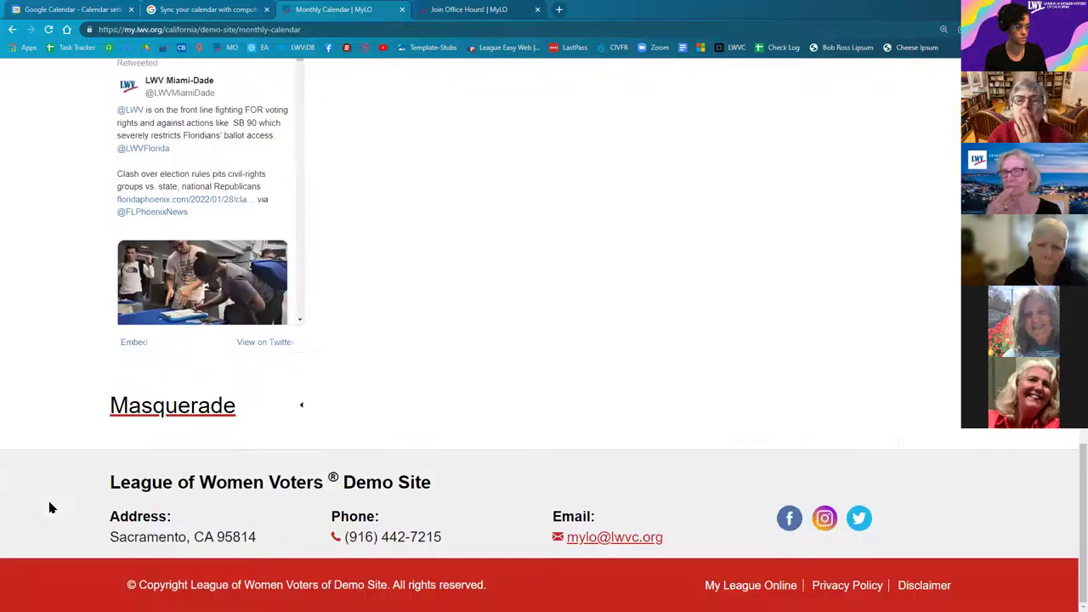
left_click(165, 416)
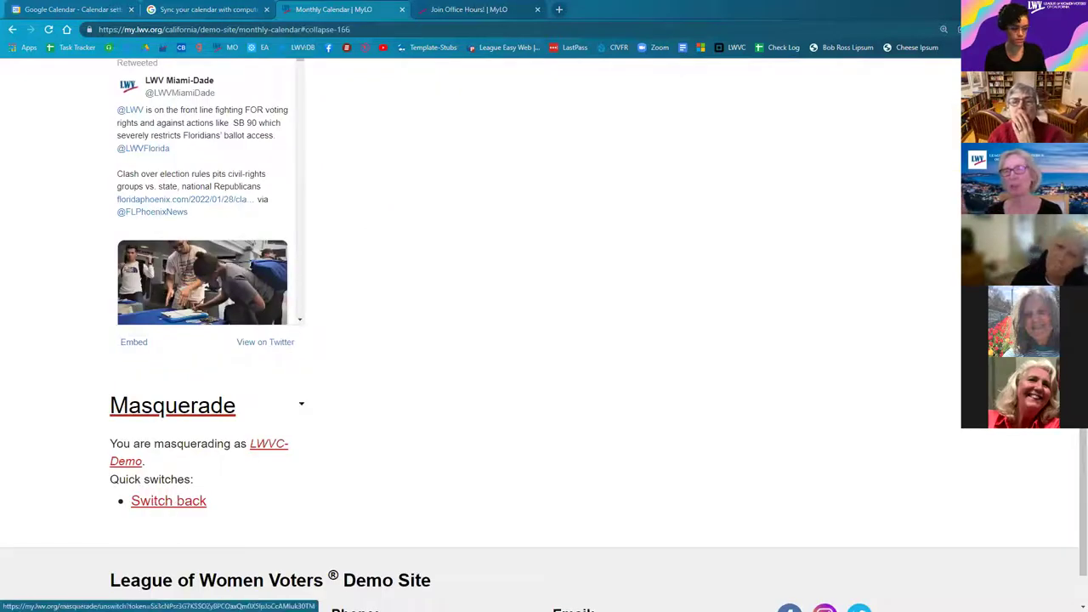
left_click(151, 505)
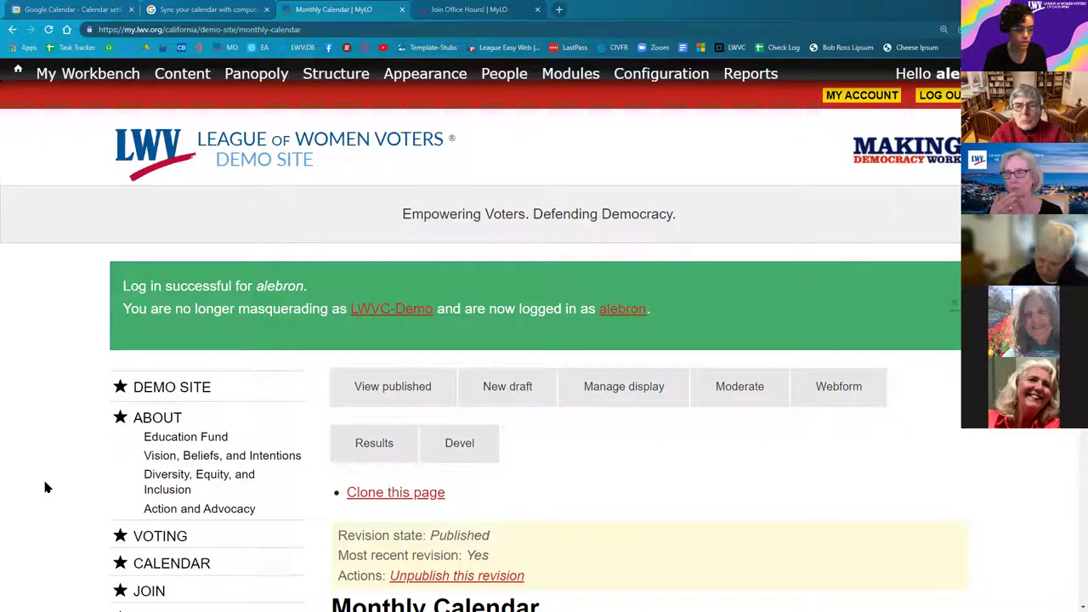
Step: Masquerade as another site member by entering part of their username and picking the suggestion
scroll(52, 468, "down", 10)
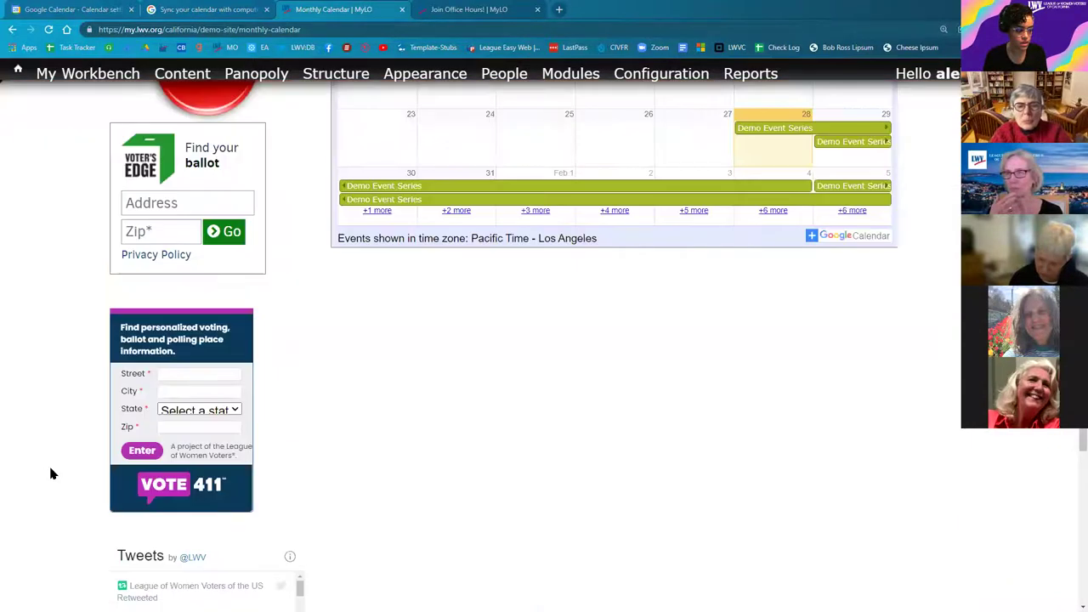
scroll(162, 416, "down", 10)
left_click(169, 443)
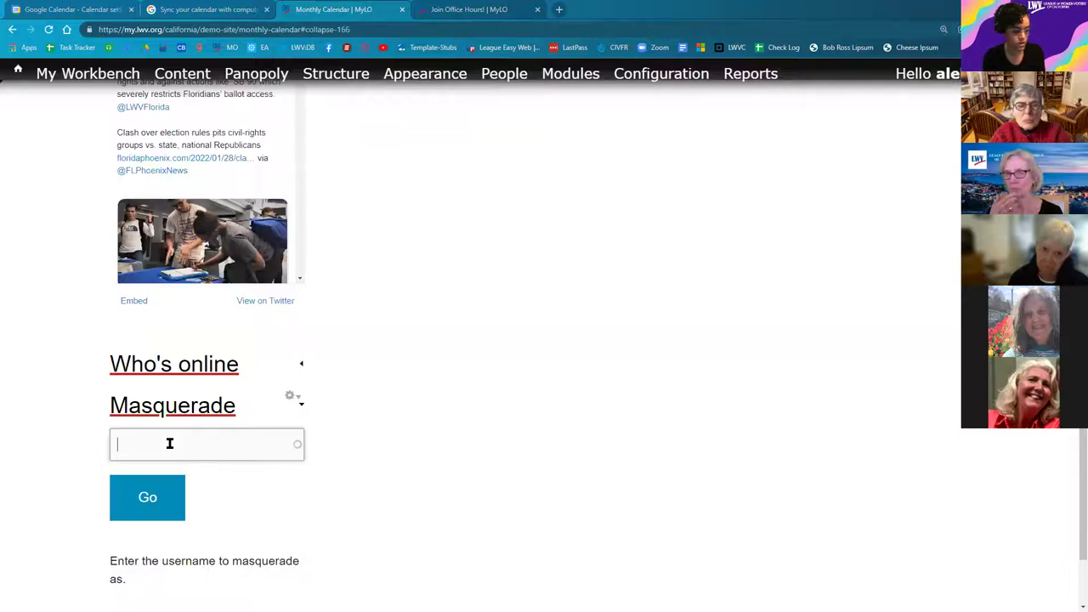
type("inge")
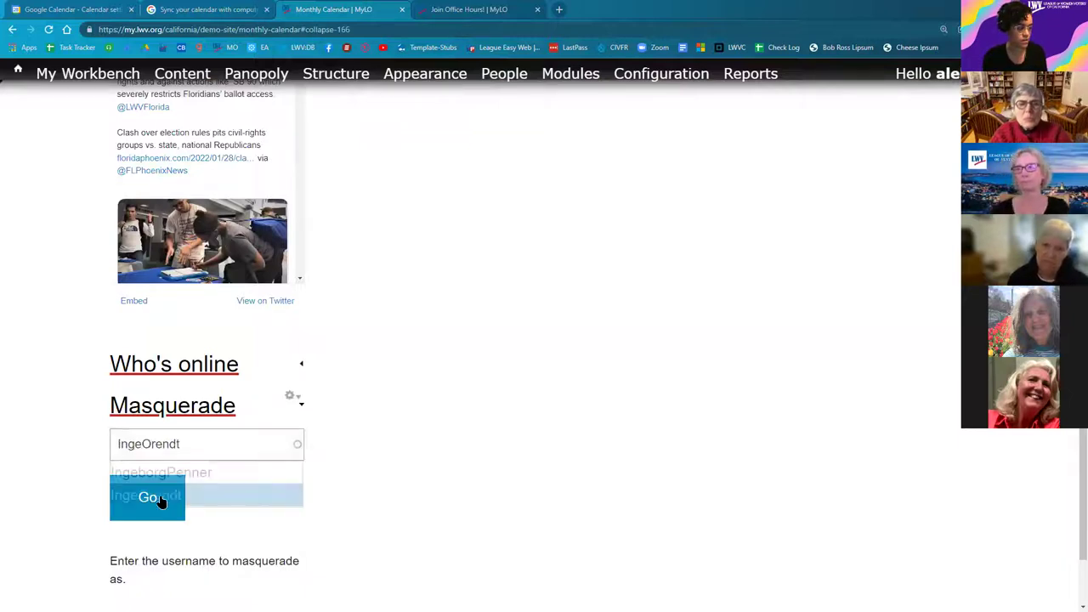
left_click(161, 502)
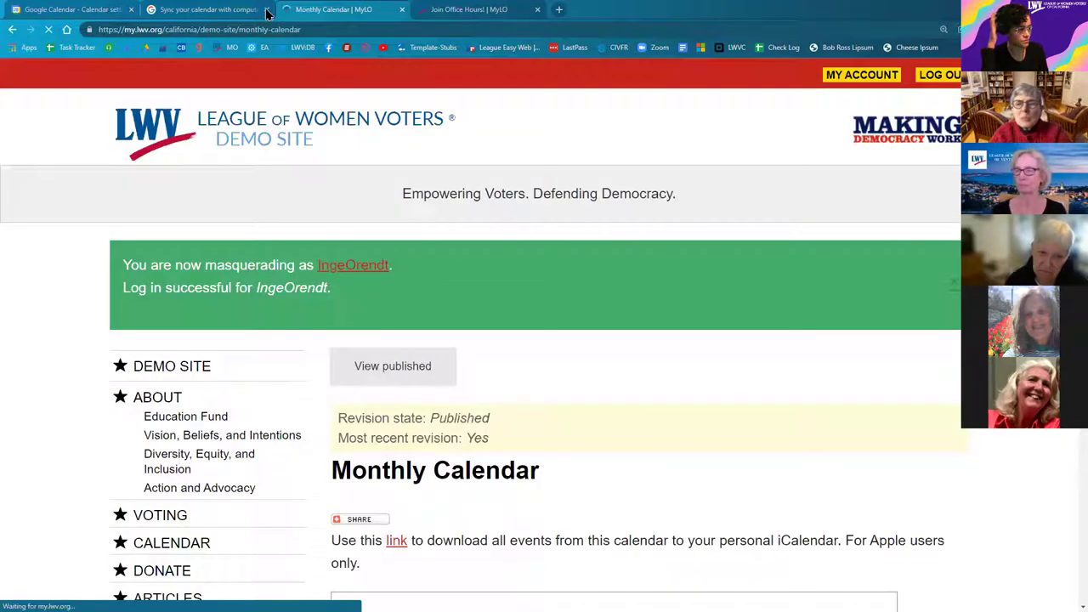
Step: Close the calendar sync help tab and open the Hudson league from the user's profile
left_click(266, 10)
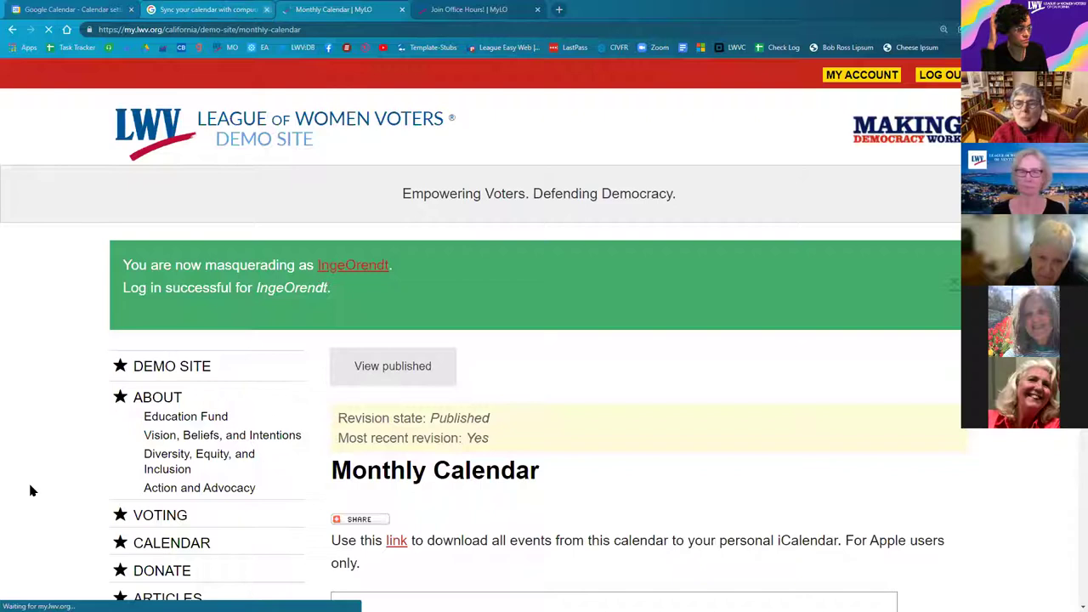
left_click(345, 273)
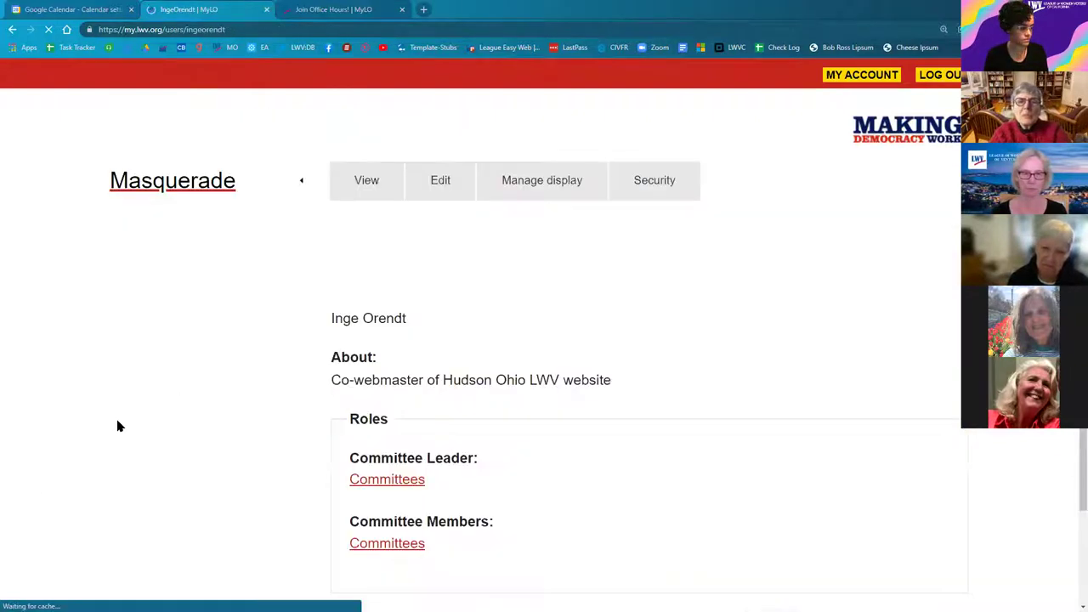
scroll(359, 529, "down", 2)
left_click(353, 528)
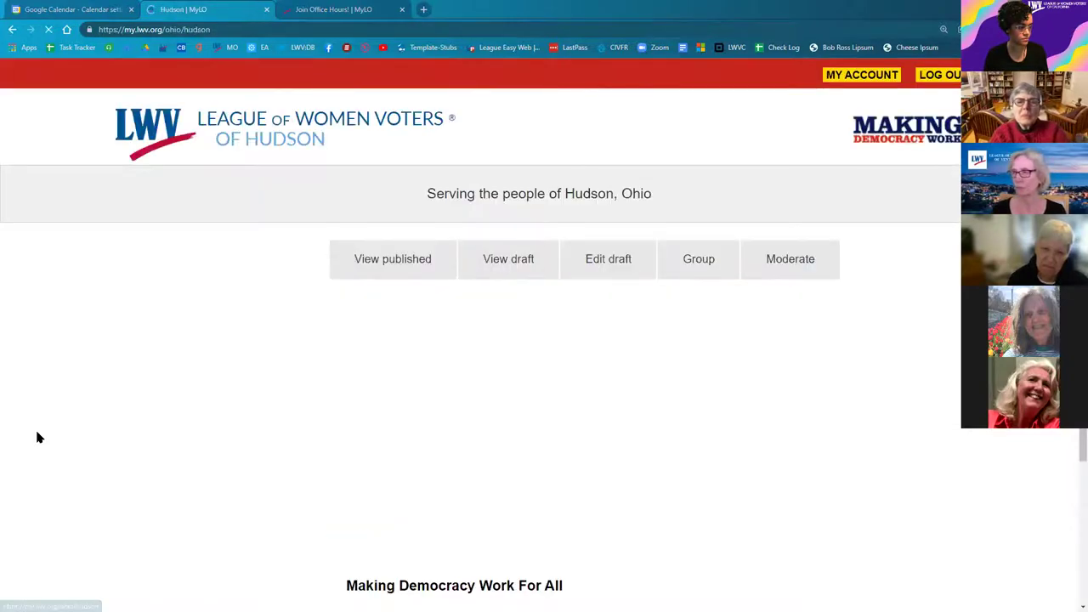
Step: Review the Hudson Members-Only page, then open the Hudson Calendar page
scroll(156, 317, "down", 4)
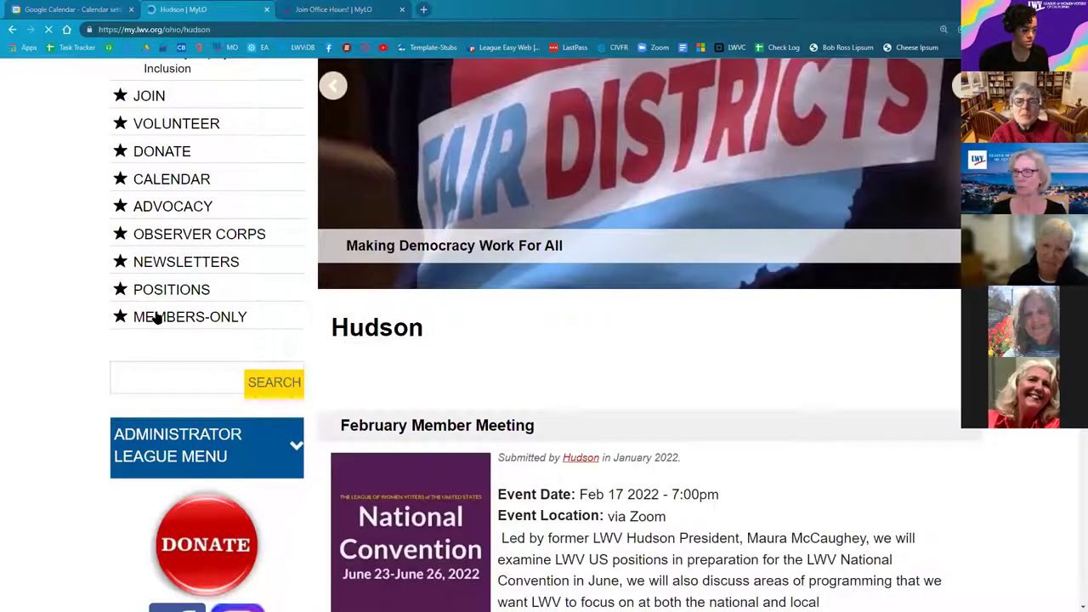
left_click(159, 323)
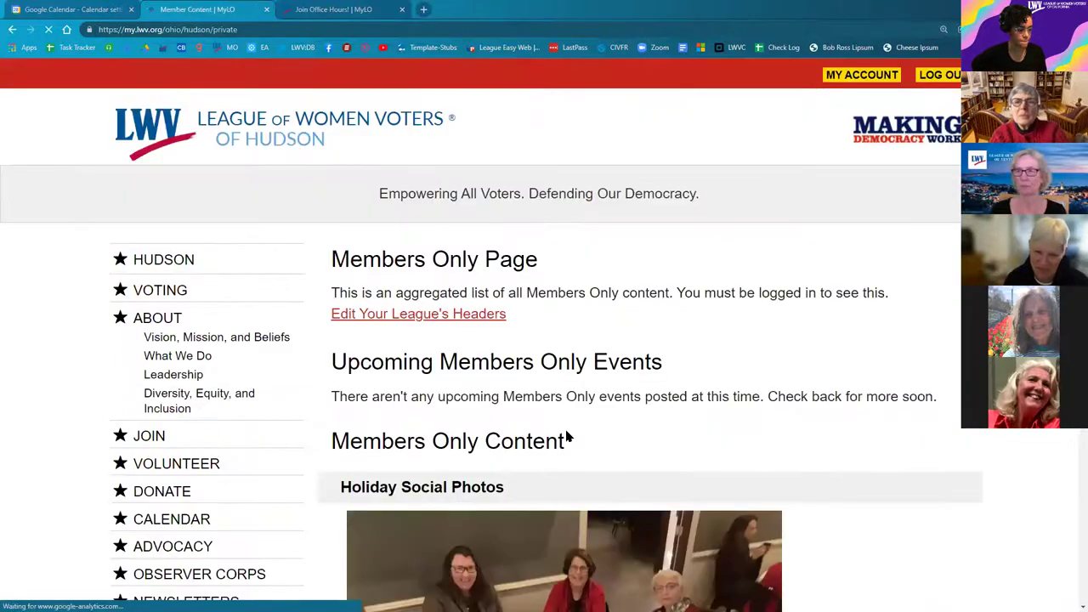
scroll(851, 457, "down", 4)
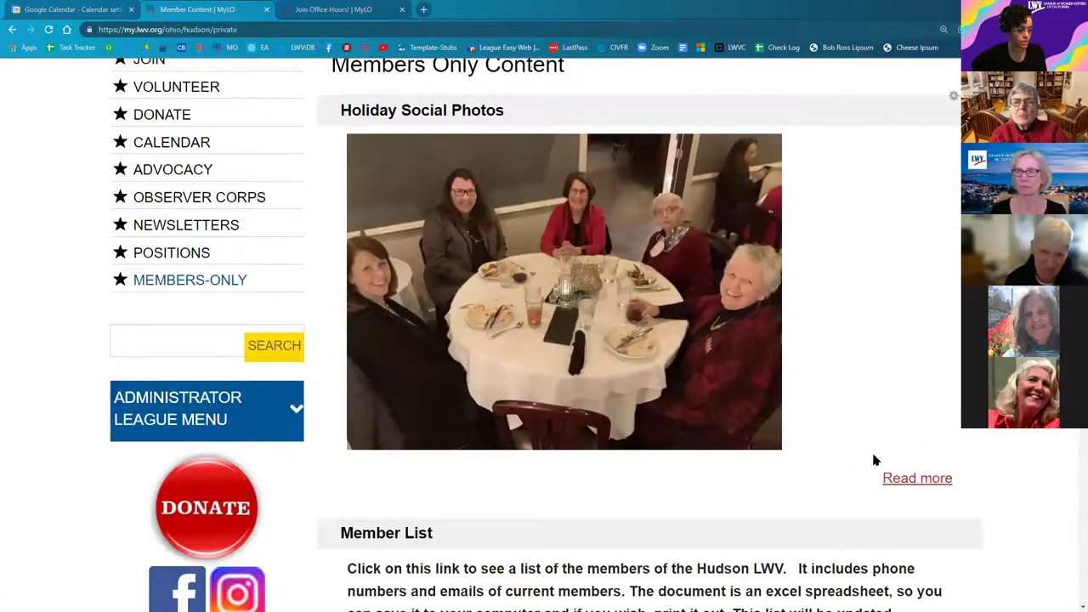
scroll(883, 465, "down", 5)
scroll(894, 493, "up", 2)
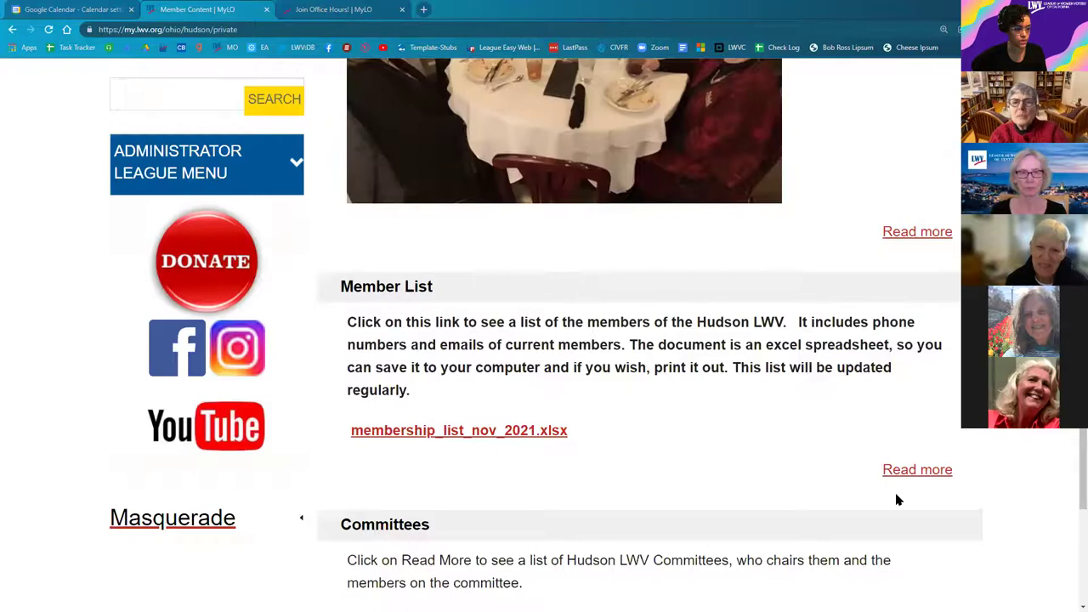
scroll(901, 494, "up", 3)
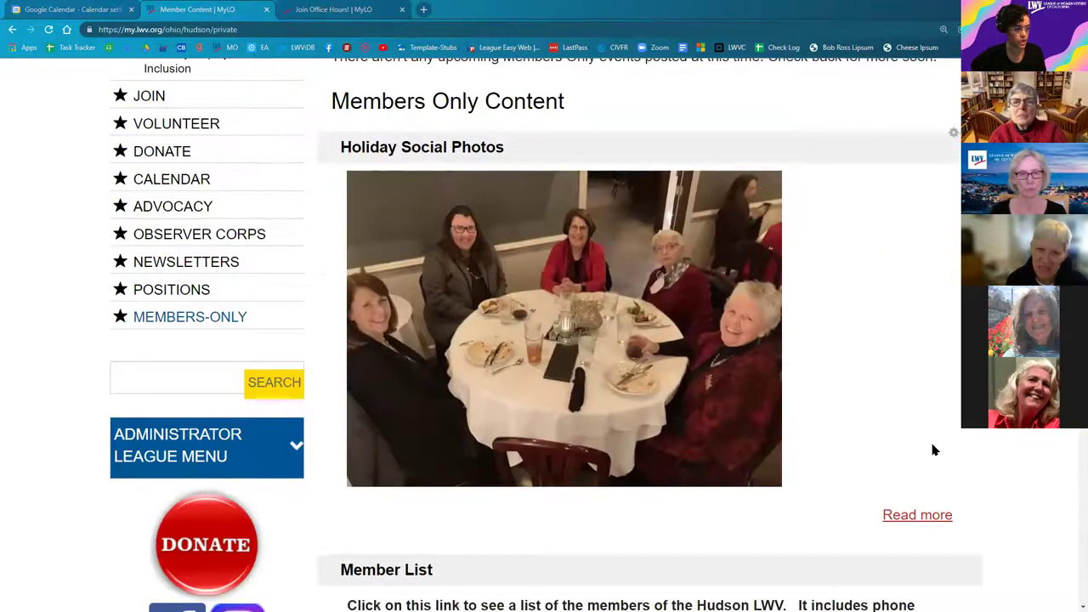
scroll(932, 449, "up", 1)
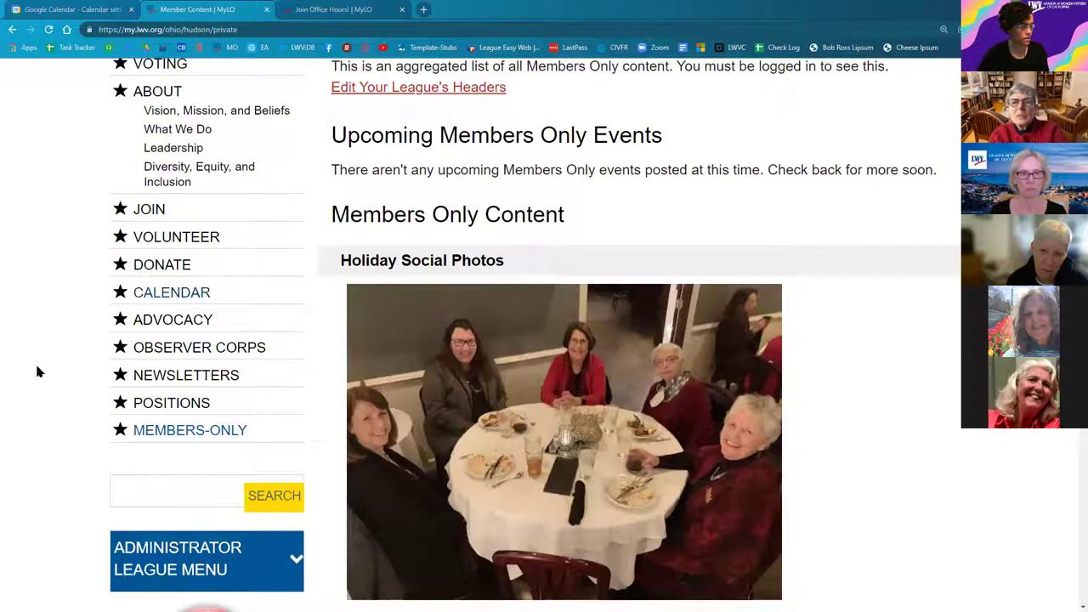
left_click(151, 311)
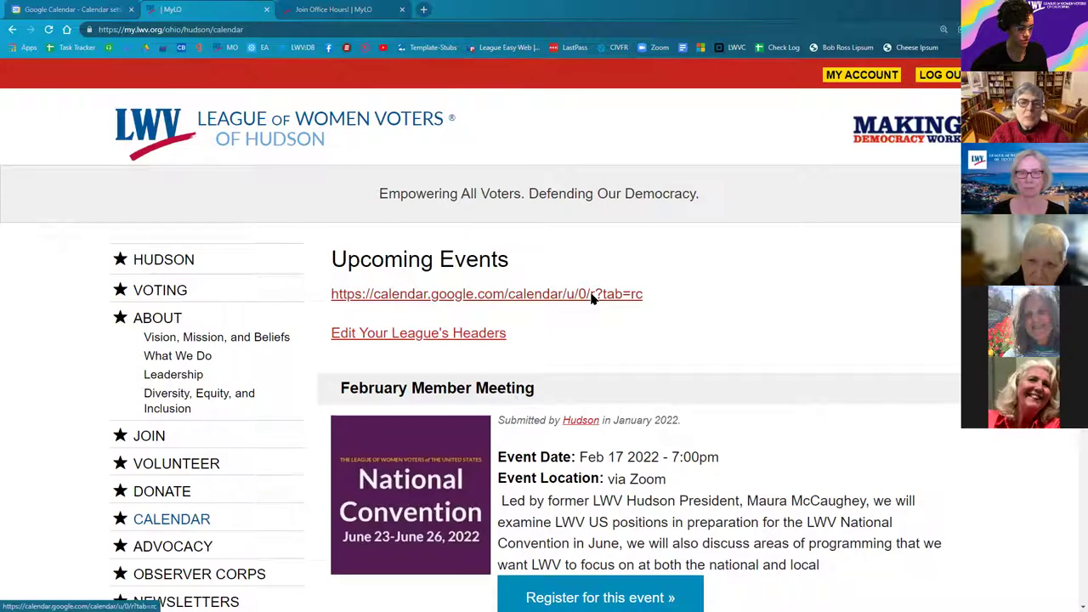
Step: Open the linked Google Calendar and select its Public URL under Settings and sharing integration
left_click(593, 296)
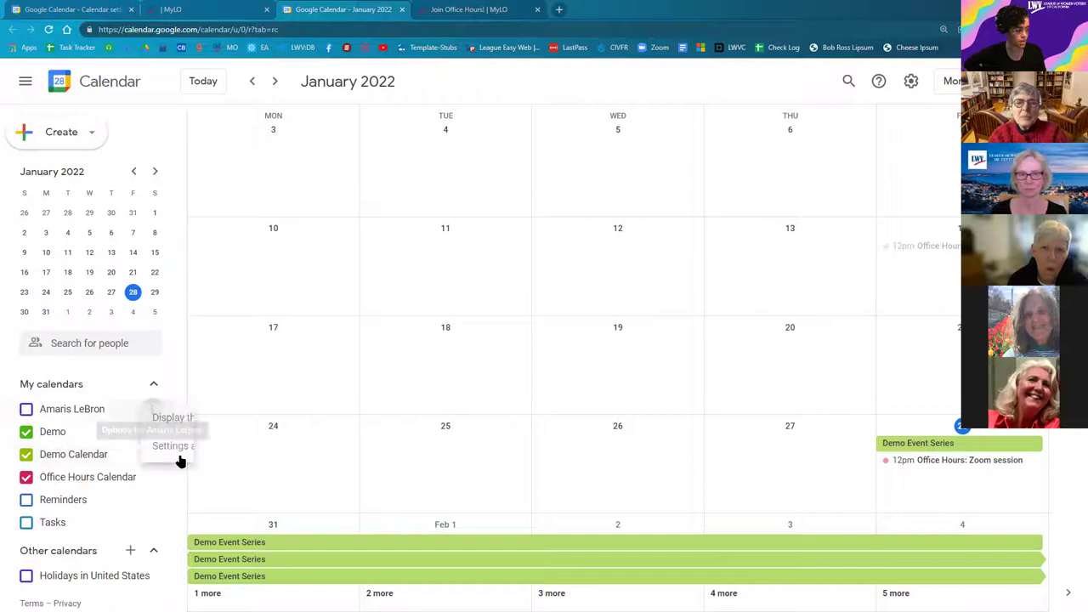
left_click(176, 453)
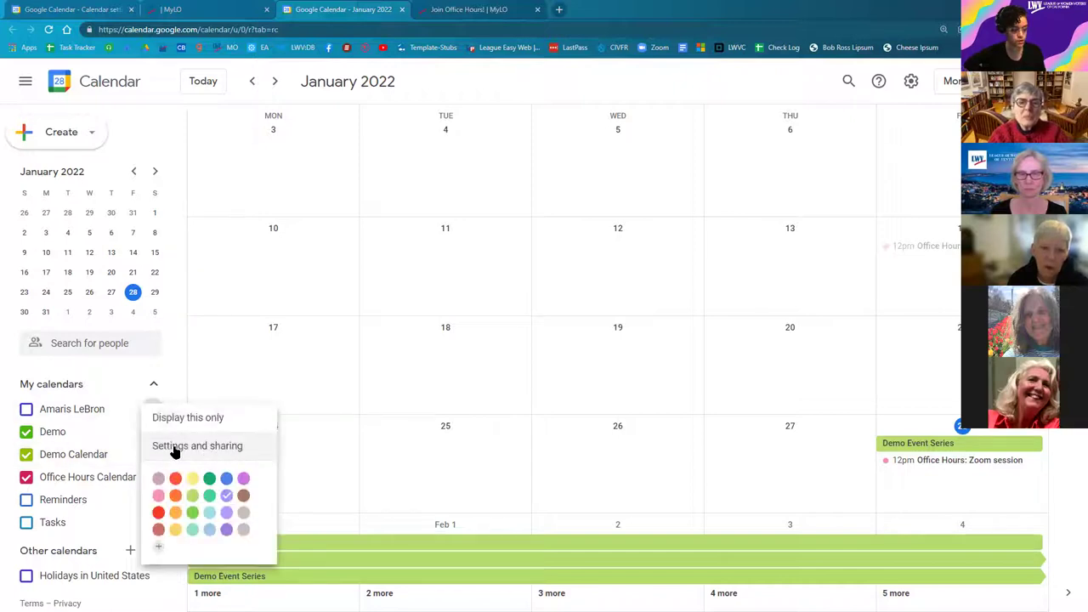
left_click(176, 451)
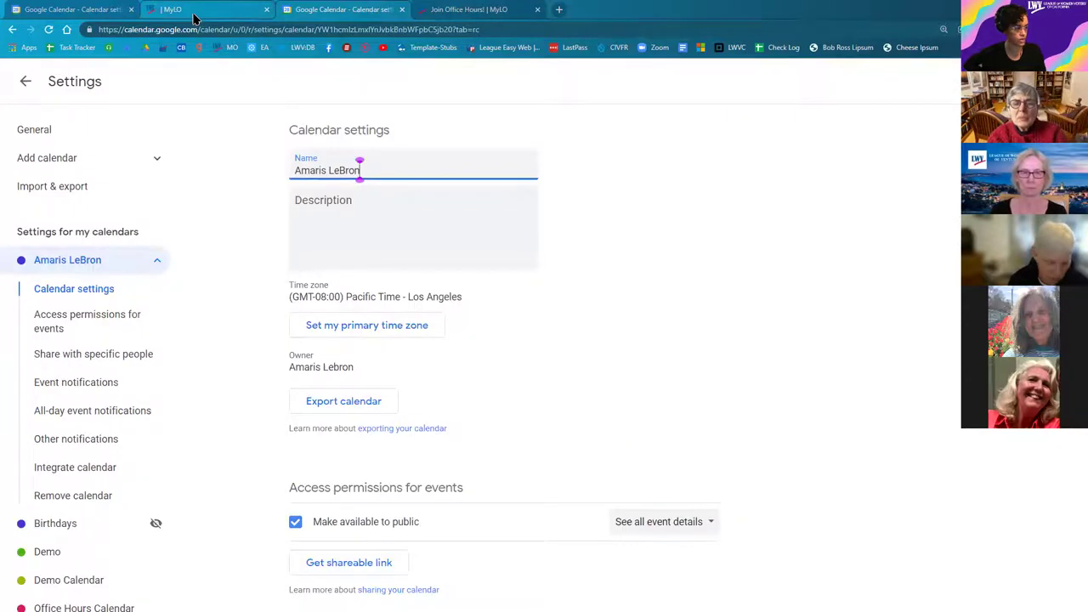
left_click(94, 467)
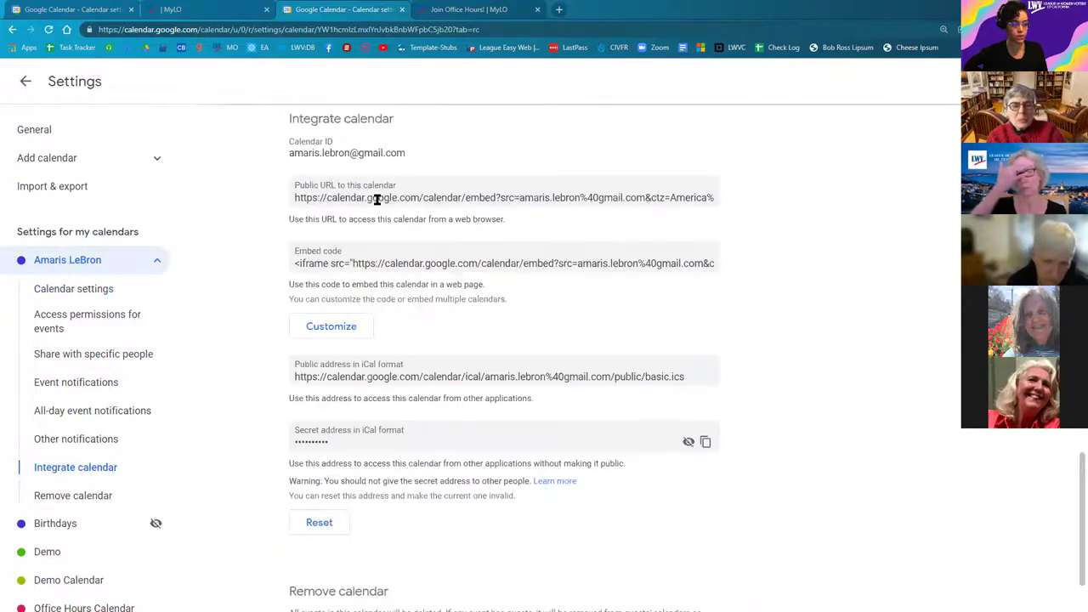
left_click(407, 201)
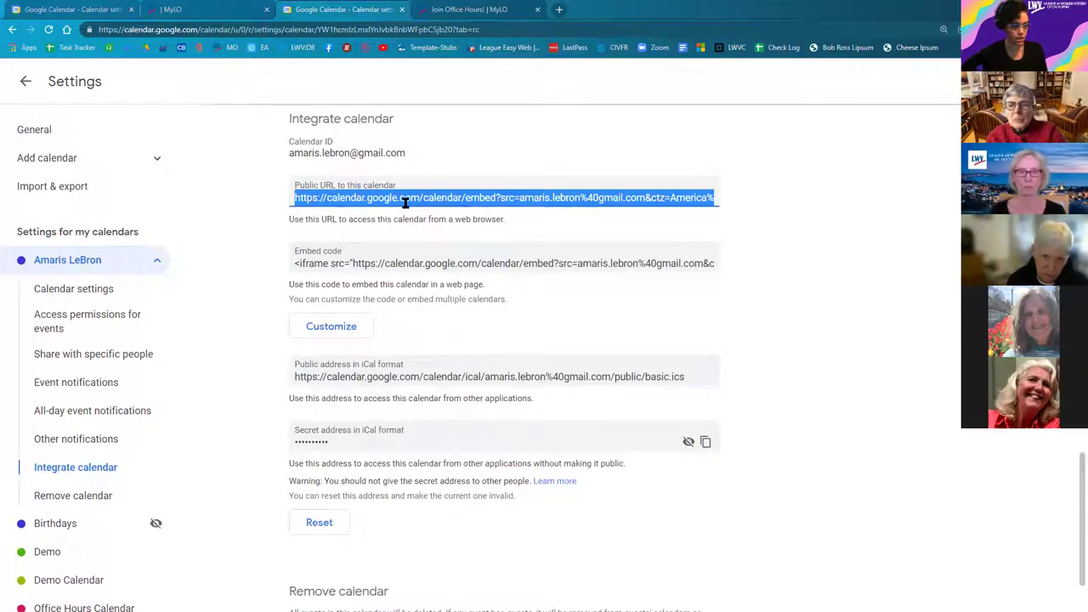
Step: Return to the Hudson Calendar page header editor in MyLO
left_click(204, 10)
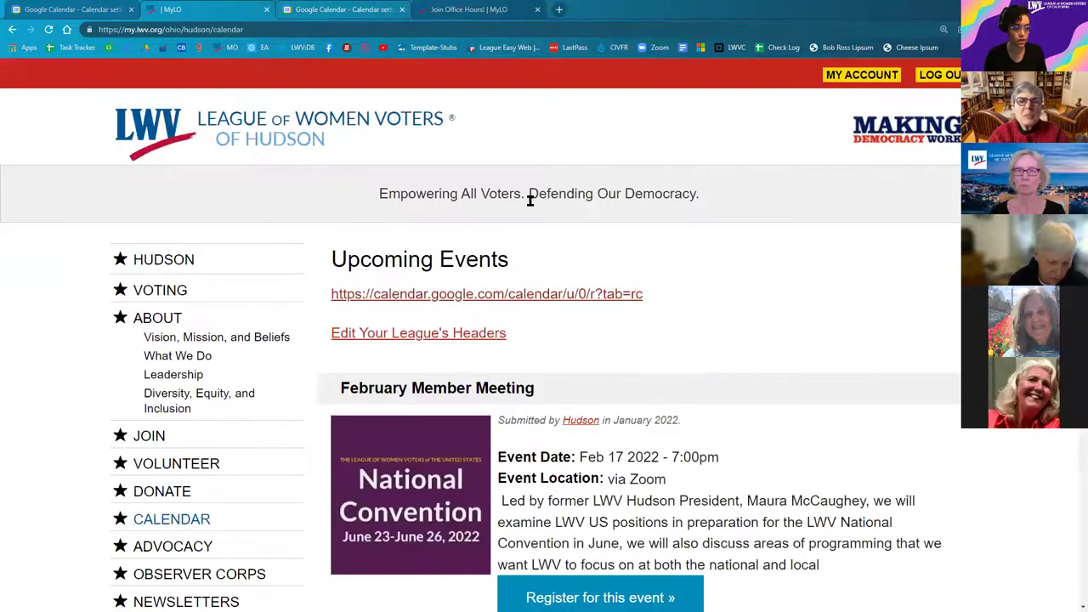
key("ctrl+Tab")
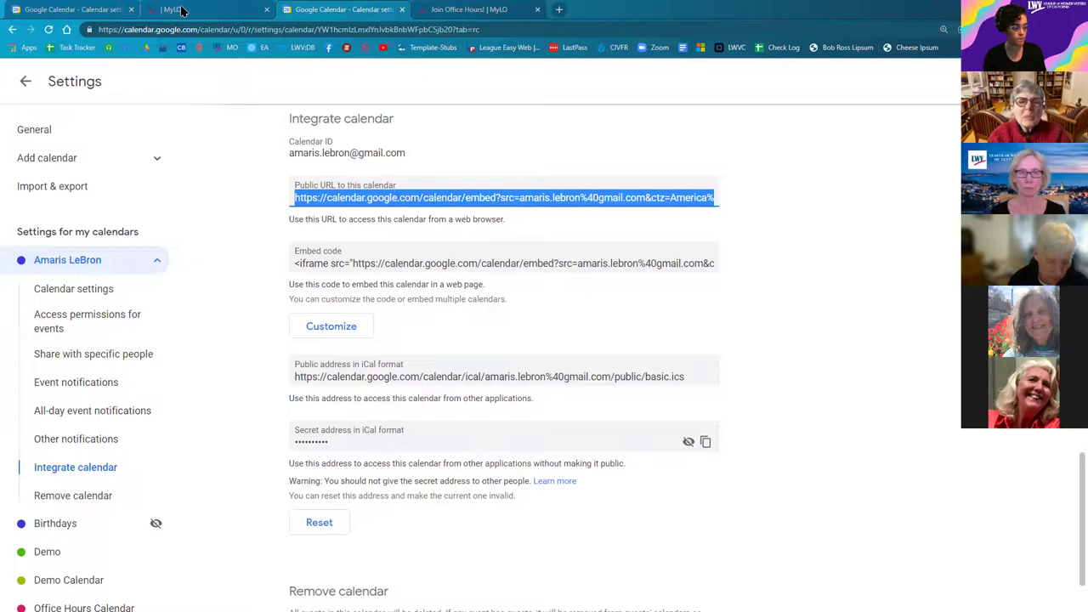
left_click(191, 12)
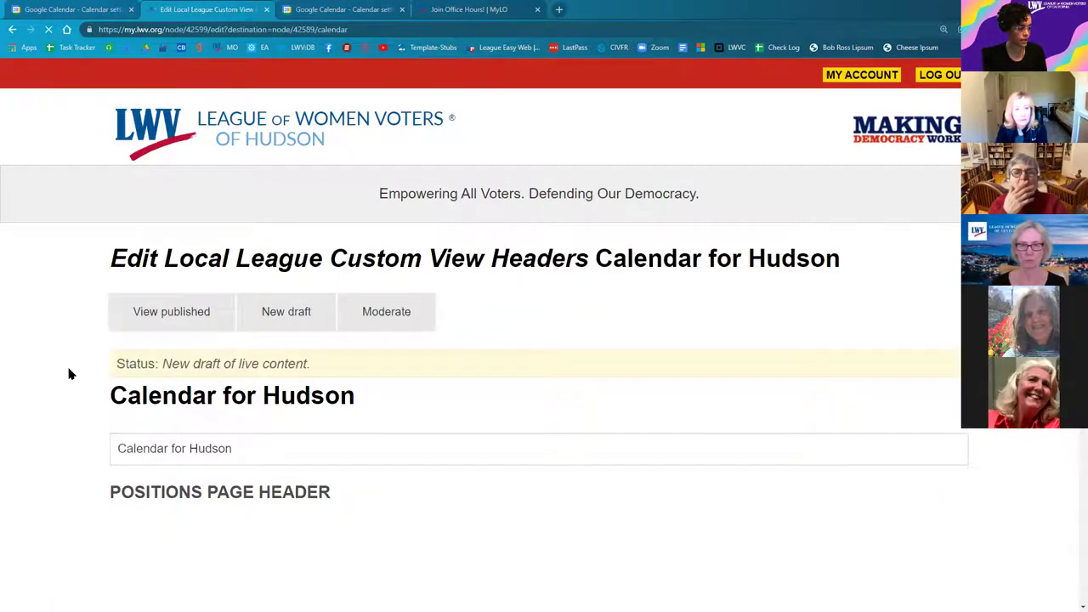
Step: Type 'New Link Text' in the Calendar Page Header and delete the stray calendar URL
scroll(70, 375, "down", 4)
scroll(74, 377, "down", 2)
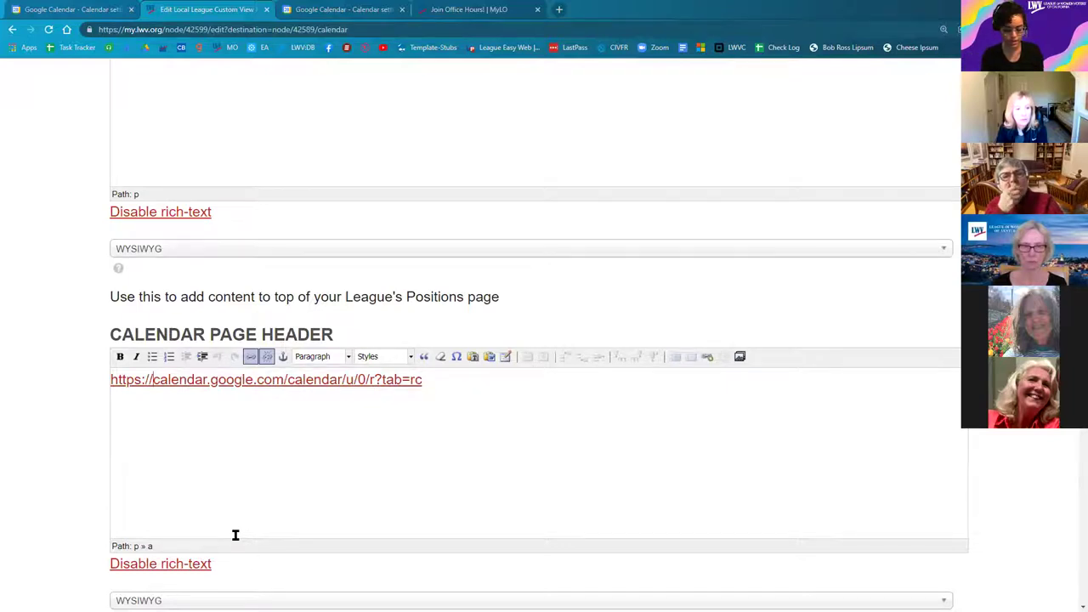
type("New Link ")
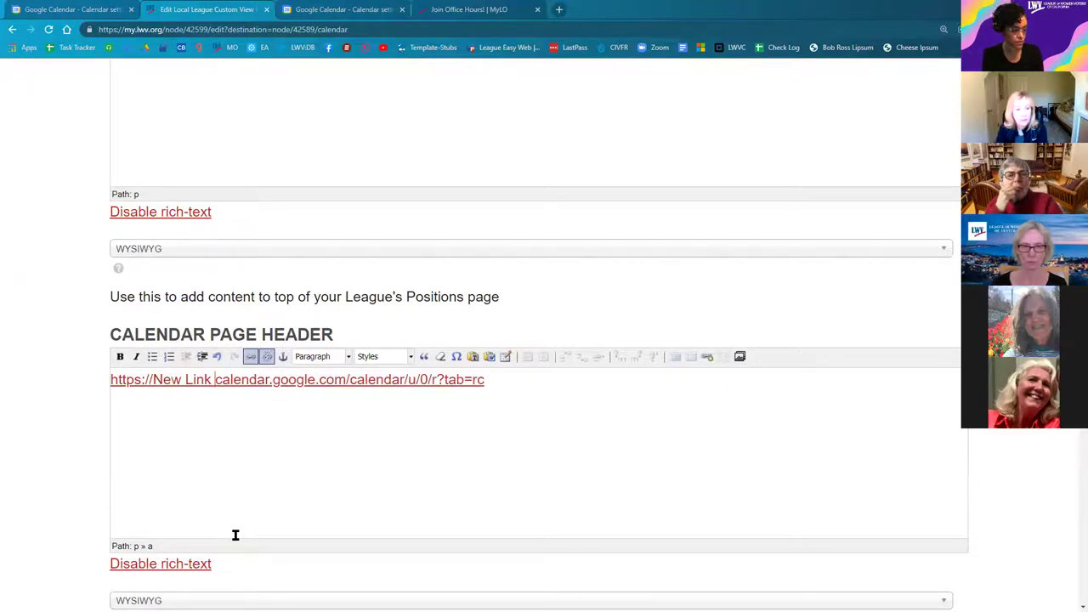
type("Text")
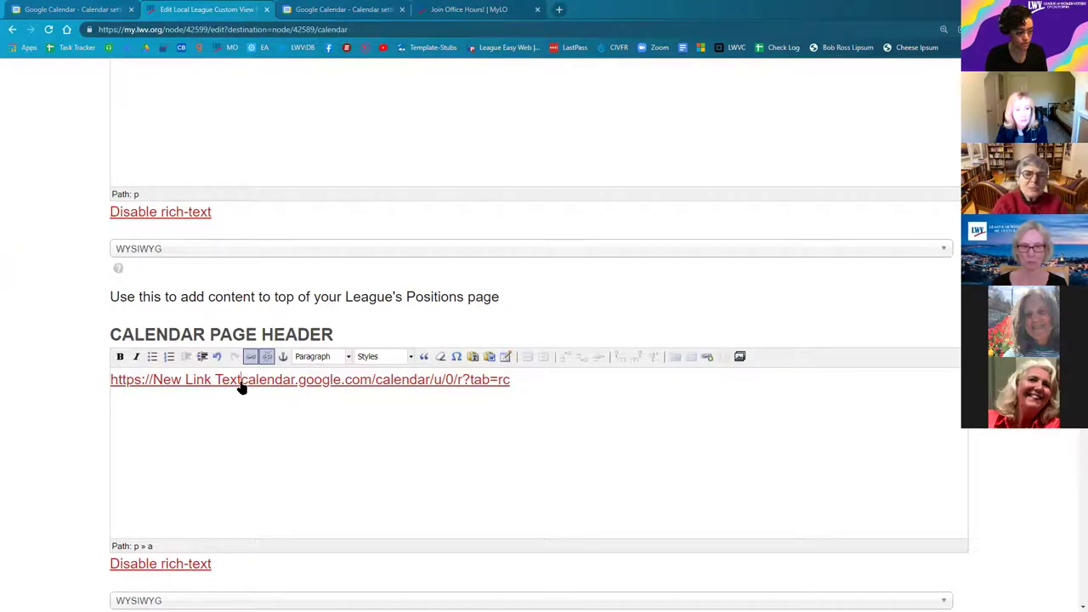
left_click_drag(242, 388, 511, 379)
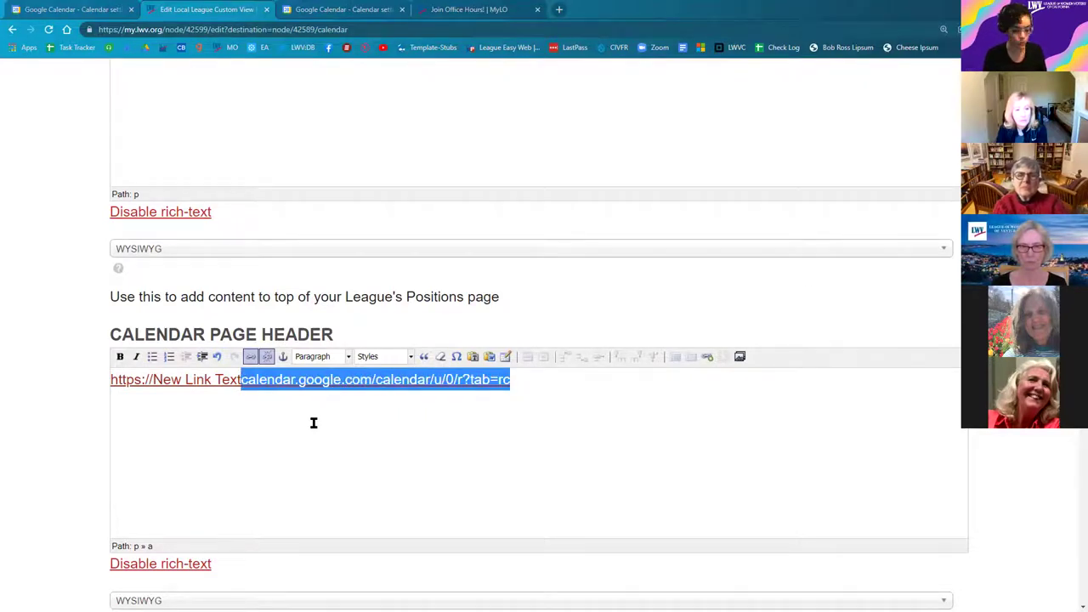
key("BackSpace")
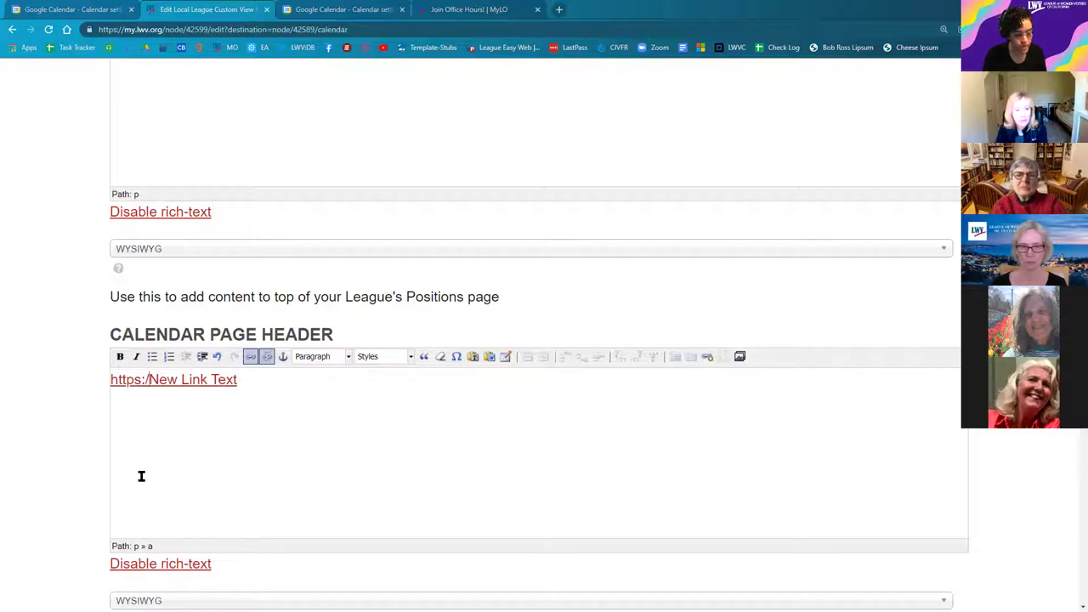
key("BackSpace")
key("BackSpace")
key("BackSpace")
key("BackSpace")
key("BackSpace")
key("BackSpace")
key("BackSpace")
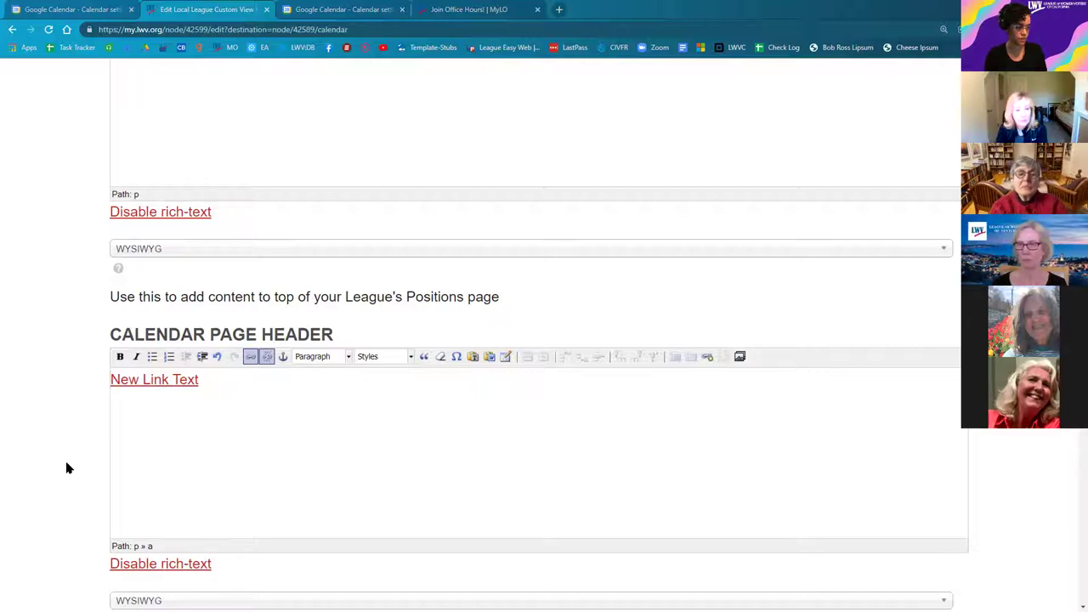
Step: Copy the calendar's Public URL from the Google Calendar settings
left_click(362, 10)
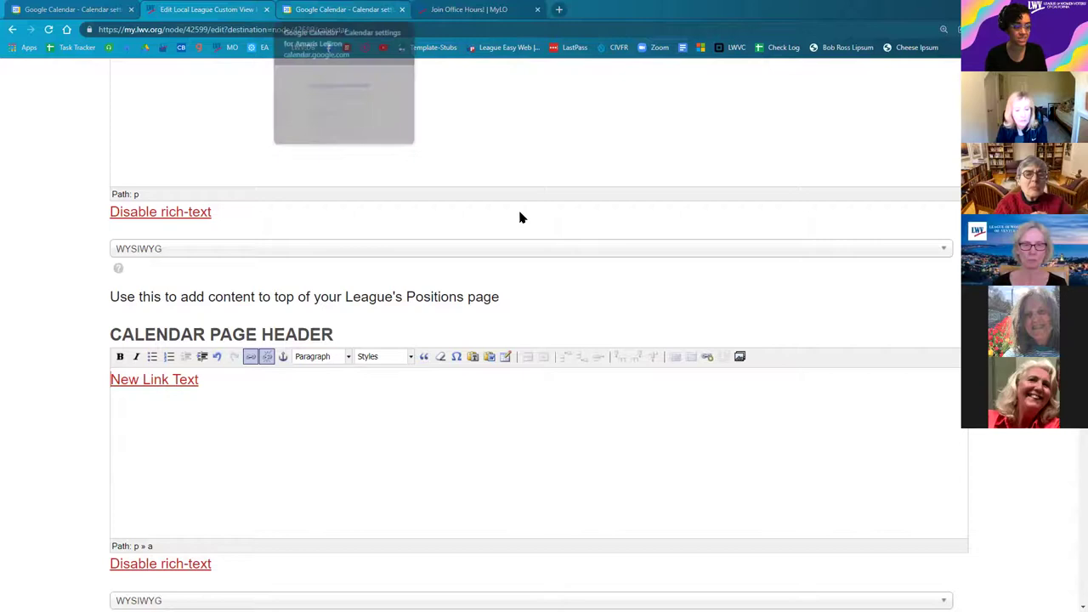
left_click(686, 194)
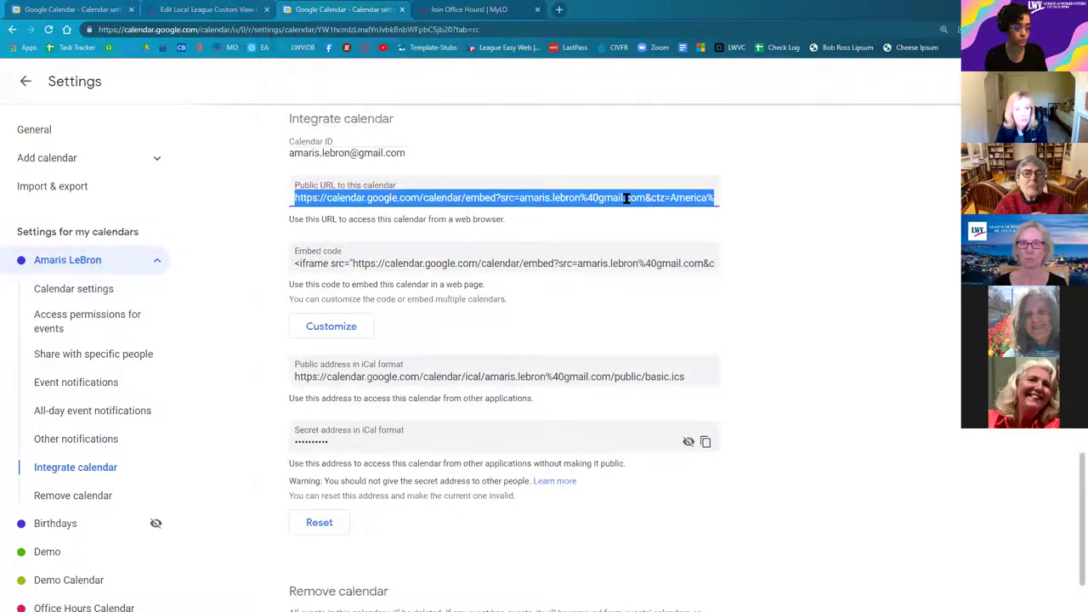
right_click(472, 207)
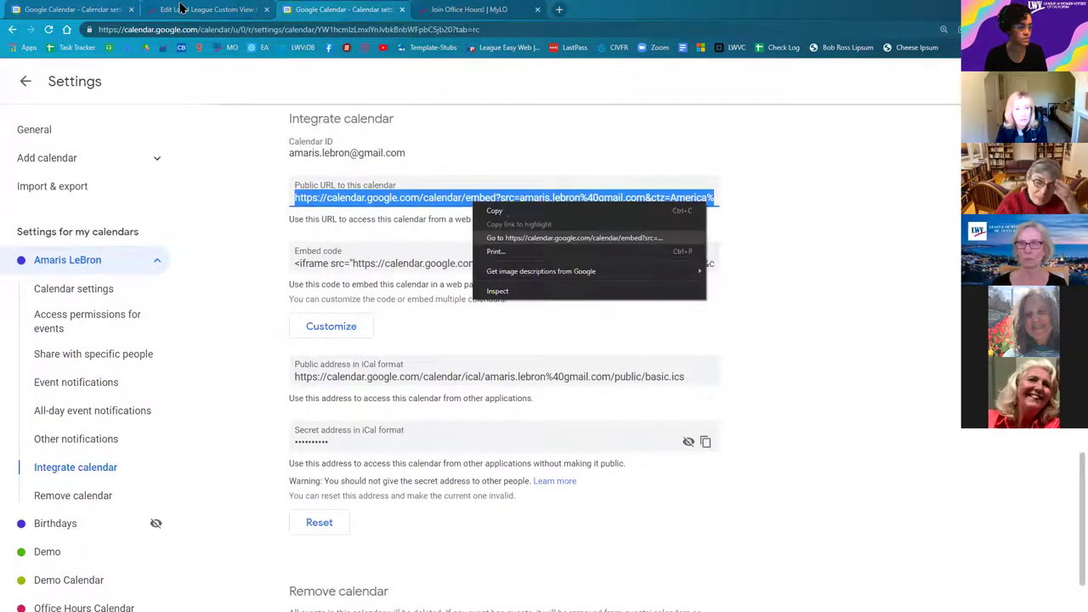
Step: Paste the Public URL on a new header line, then cut it back out
key("ctrl+shift+Tab")
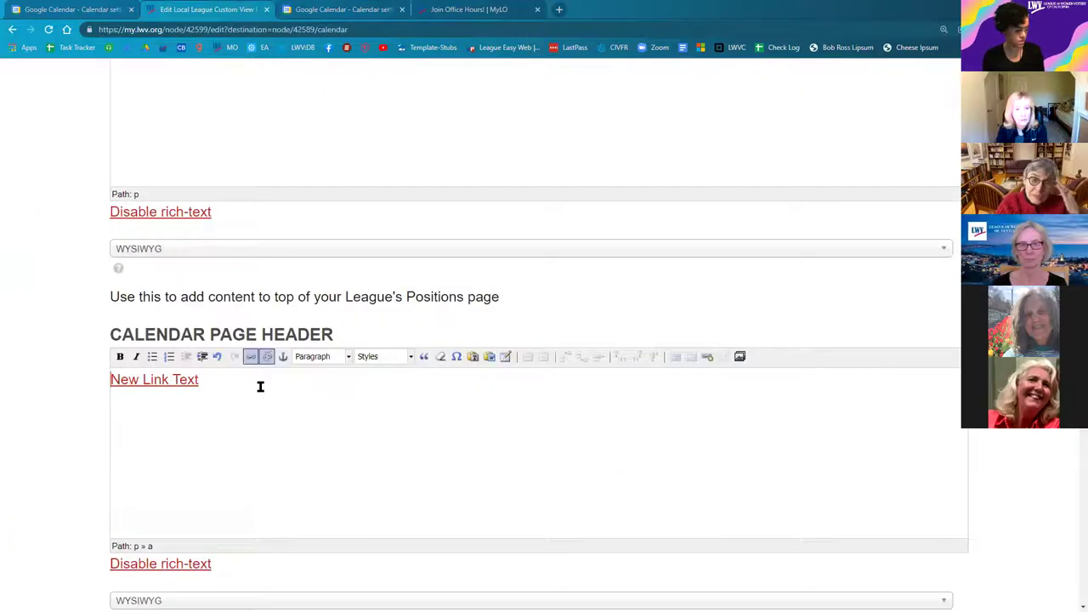
key("Return")
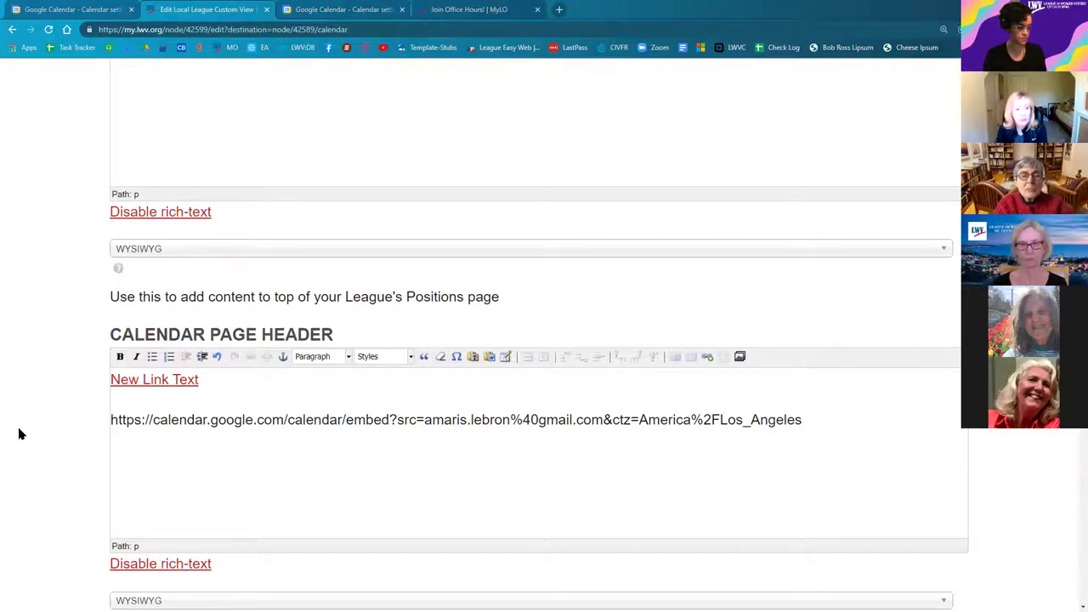
key("ctrl+shift+Left")
key("ctrl+shift+Left")
key("ctrl+shift+Left")
key("ctrl+shift+Left")
key("ctrl+shift+Left")
key("ctrl+shift+Left")
key("ctrl+shift+Left")
key("ctrl+shift+Left")
key("ctrl+shift+Left")
key("ctrl+shift+Left")
key("ctrl+x")
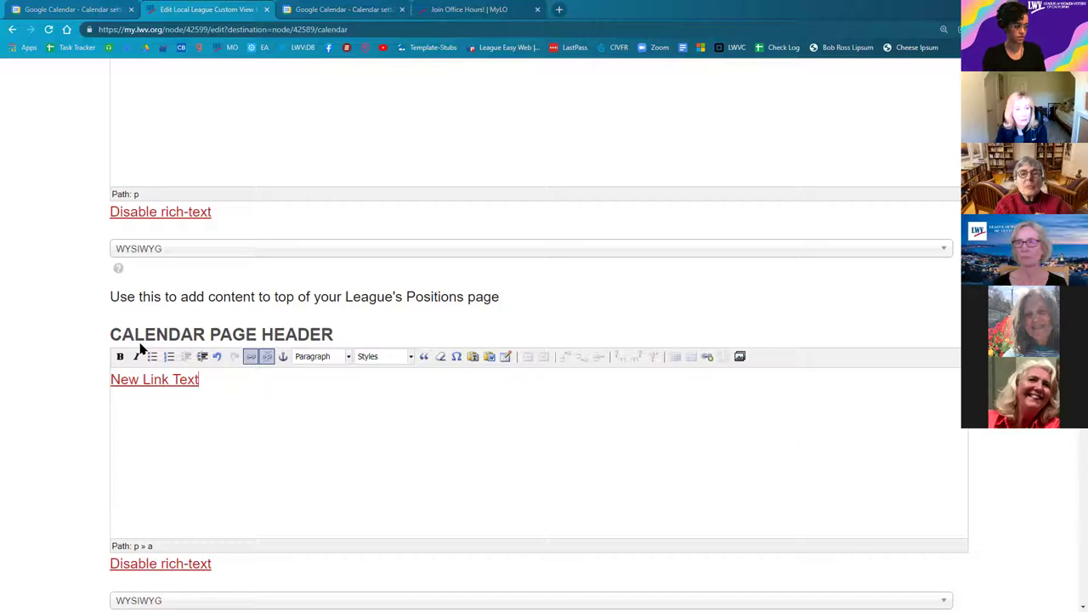
scroll(142, 349, "up", 10)
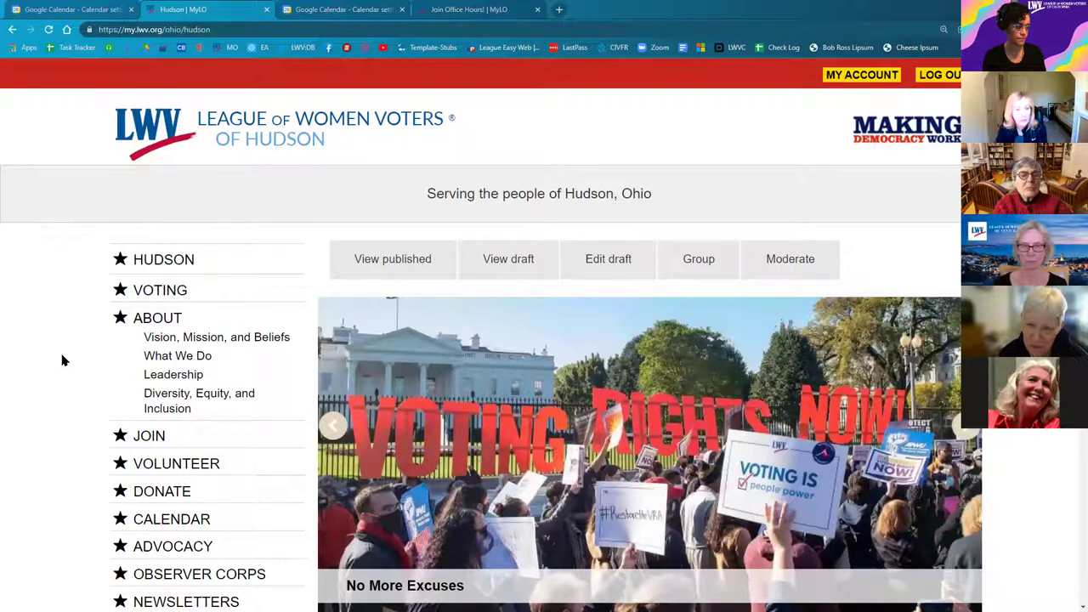
scroll(98, 382, "down", 2)
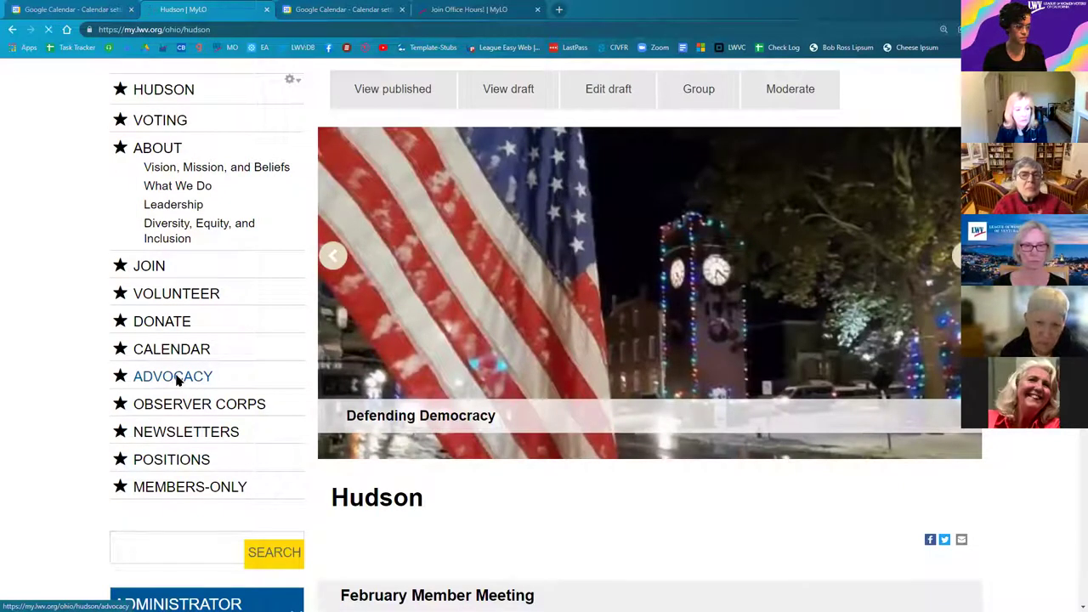
Step: Go from Advocacy to Contact Your Legislators to reach the Redistricting News & Actions page
left_click(175, 377)
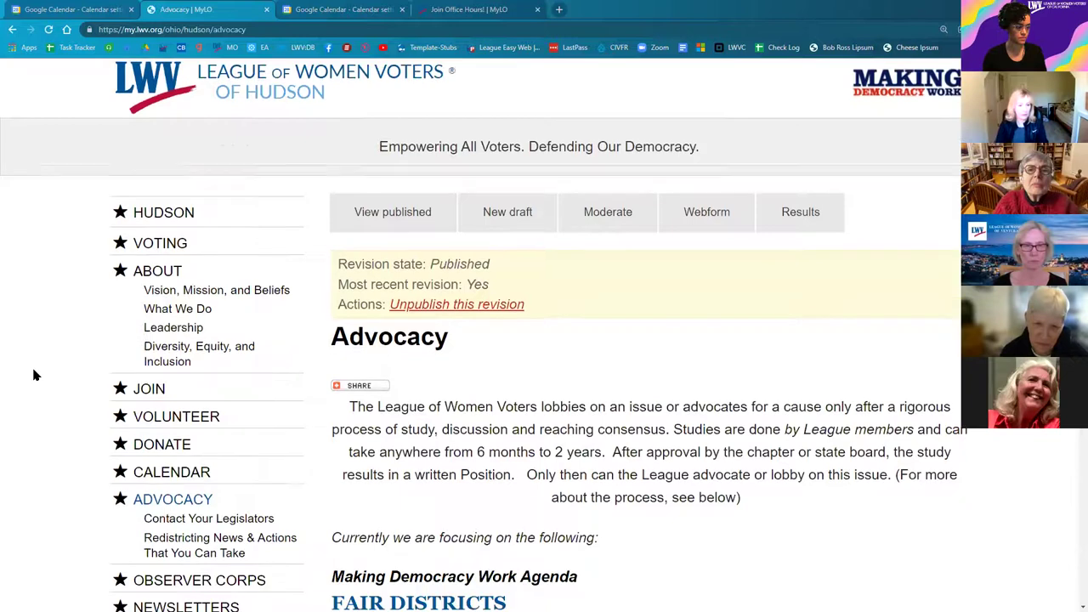
scroll(30, 374, "down", 1)
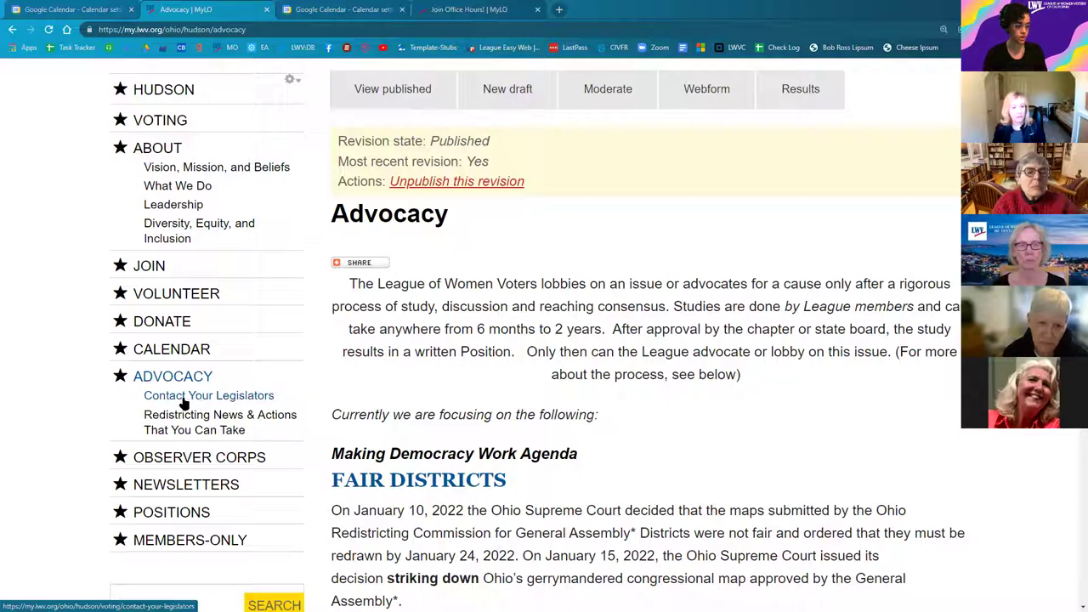
left_click(223, 400)
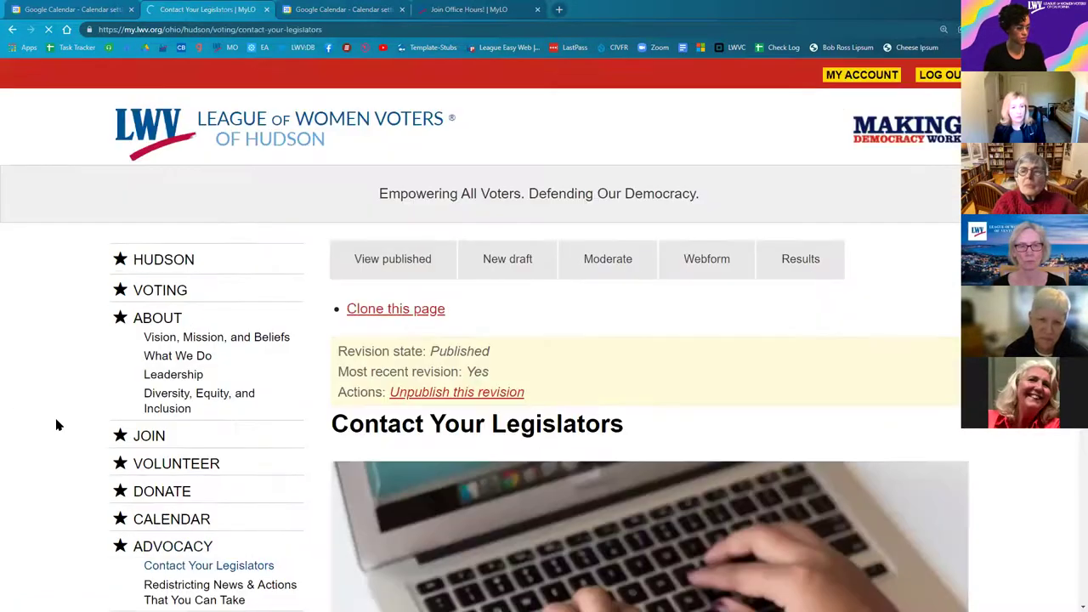
scroll(199, 417, "down", 2)
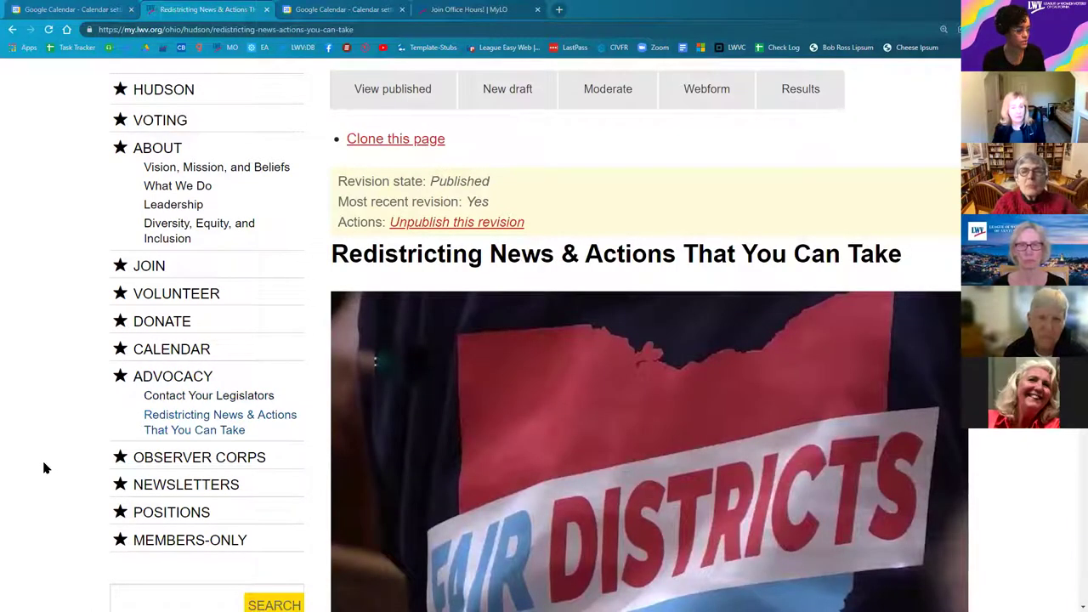
Step: Open the Hudson Calendar page and scroll down through its events
left_click(173, 350)
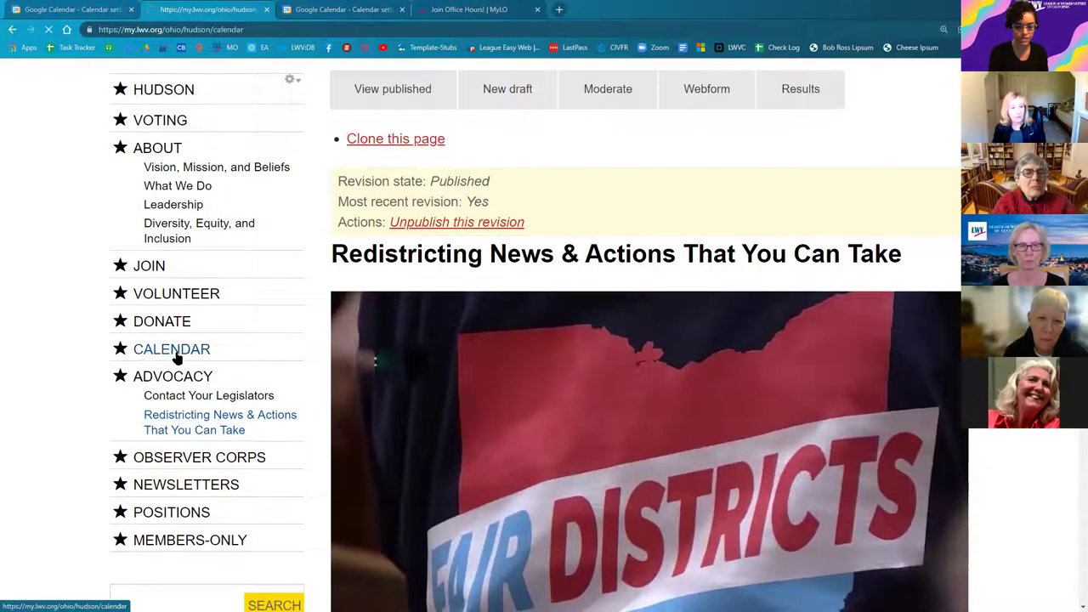
scroll(87, 430, "down", 2)
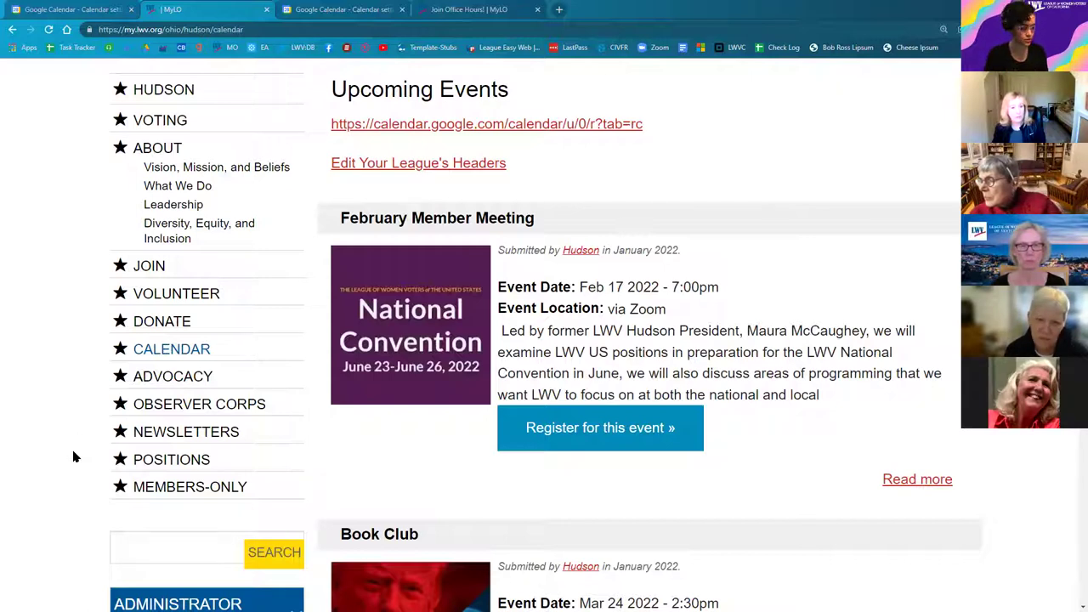
scroll(73, 459, "down", 1)
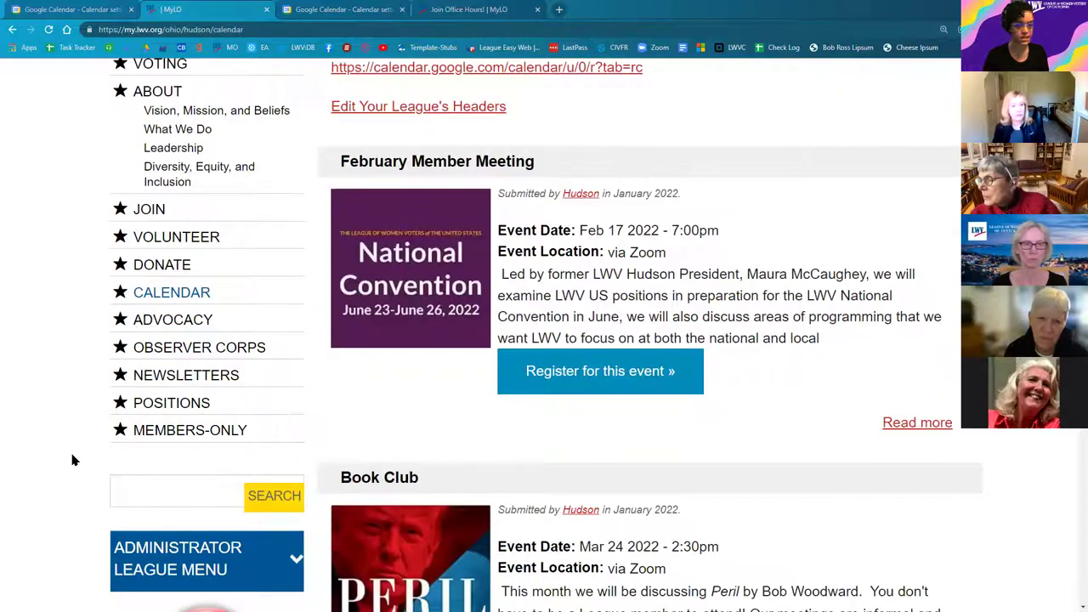
scroll(71, 459, "down", 1)
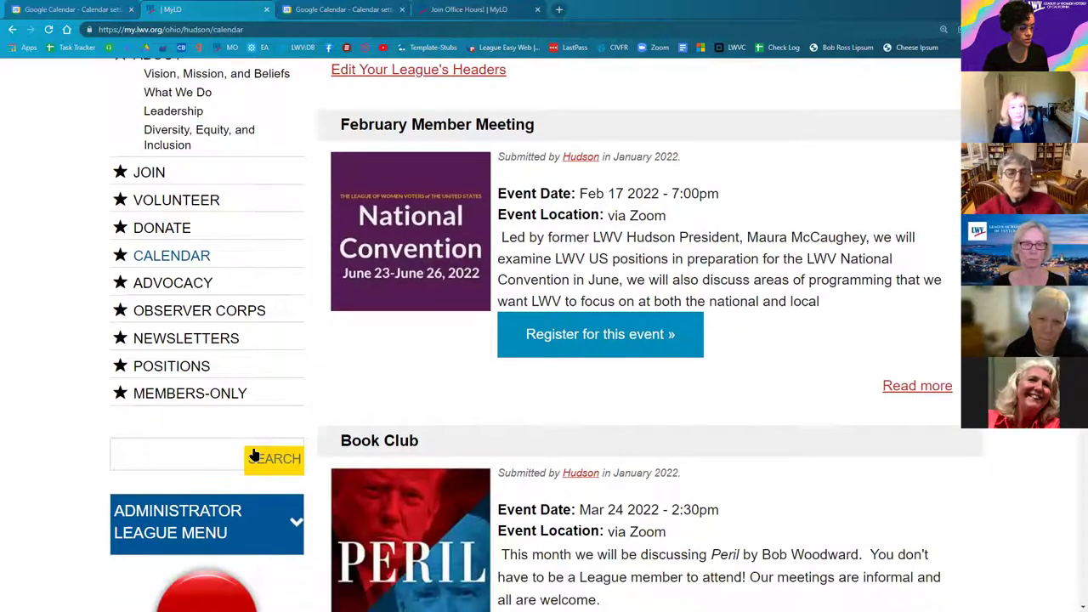
scroll(217, 463, "down", 1)
Step: Expand the Administrator League Menu and open the sidebar menu's gear options
left_click(221, 471)
scroll(96, 477, "down", 1)
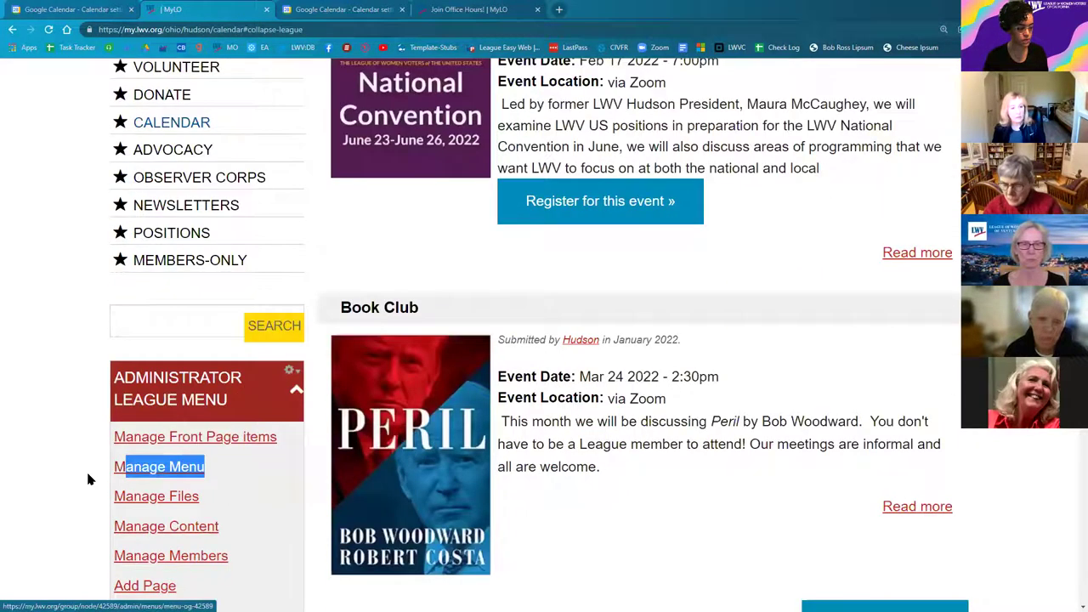
scroll(243, 223, "up", 5)
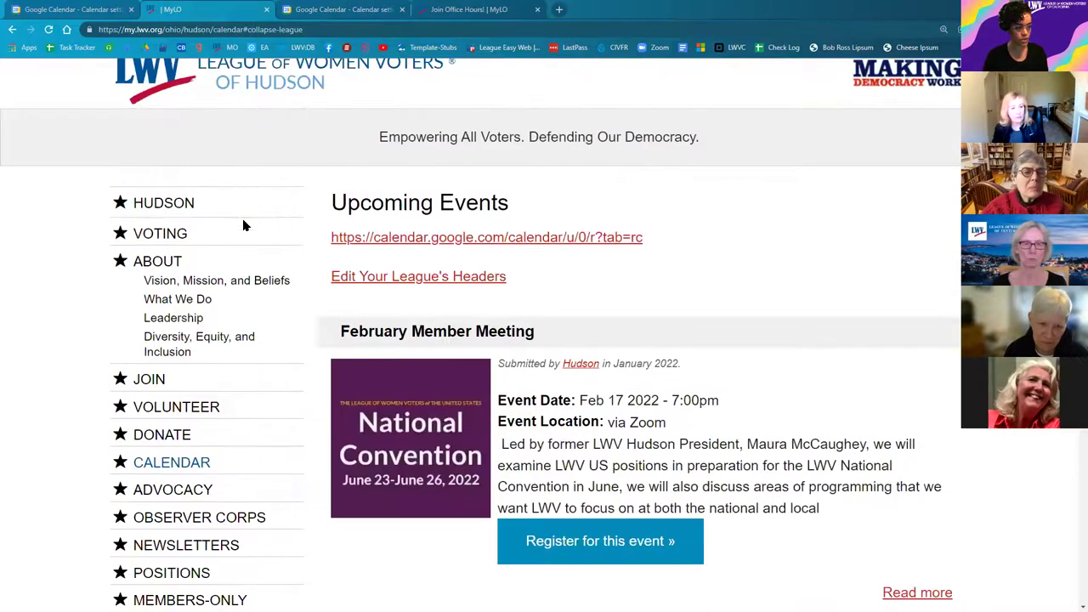
mouse_move(244, 230)
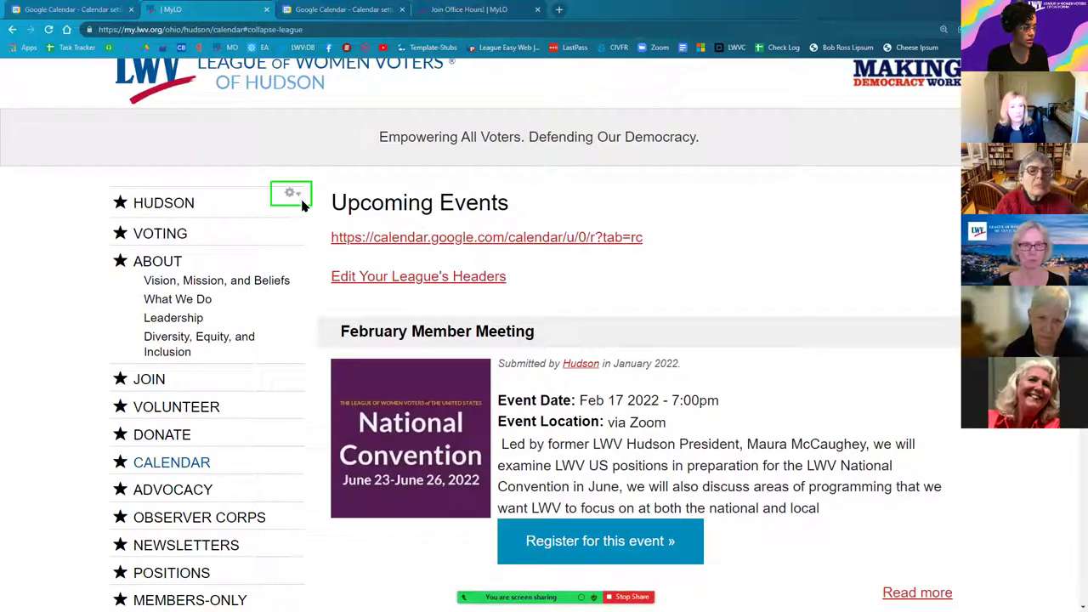
left_click(291, 195)
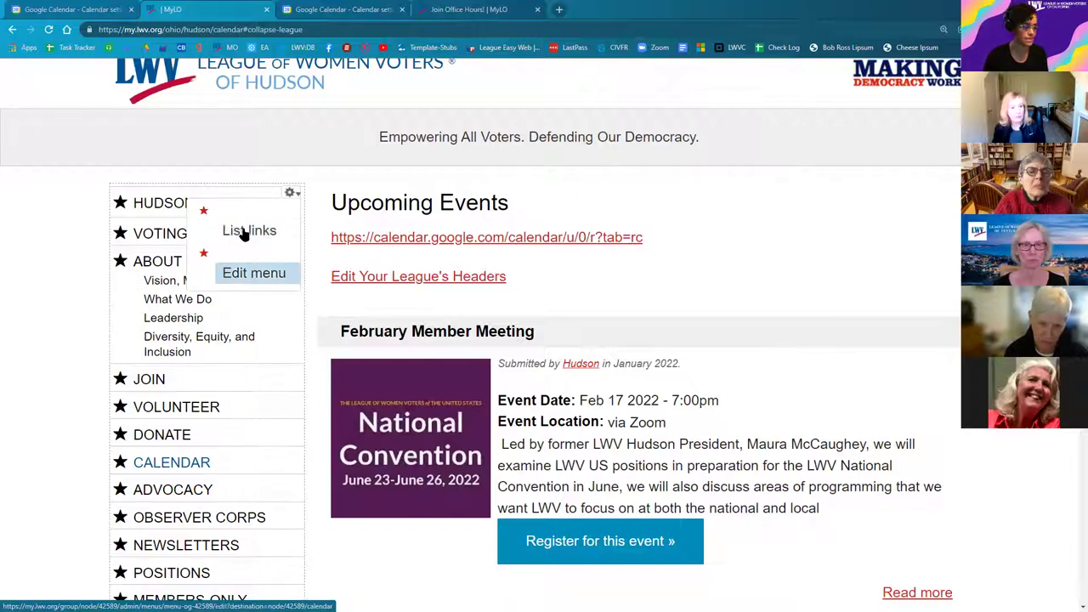
Step: List the sidebar menu's links and edit the Advocacy link
left_click(242, 230)
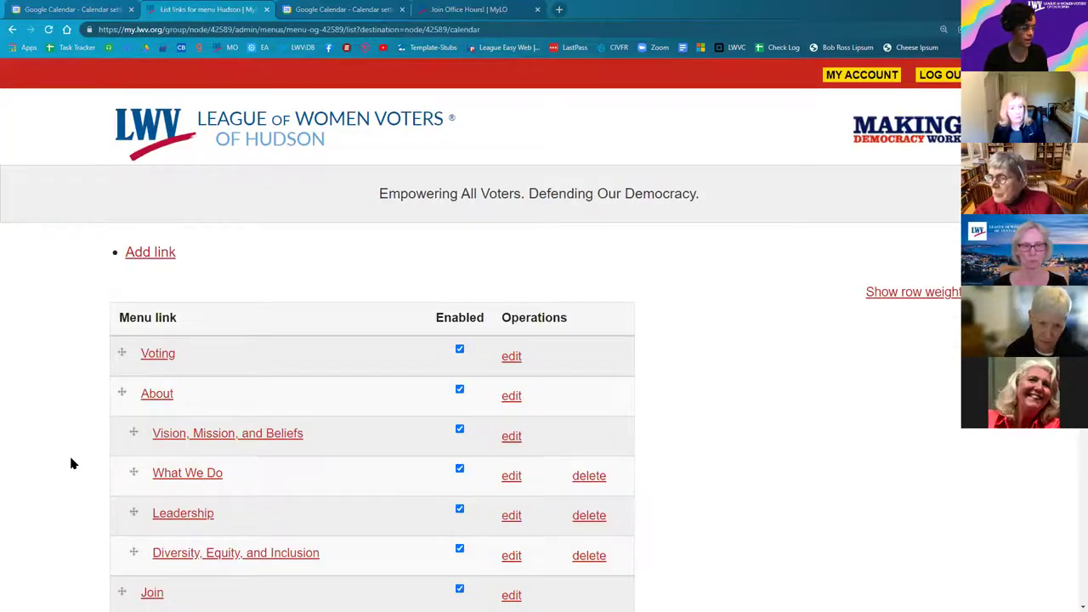
scroll(71, 466, "down", 3)
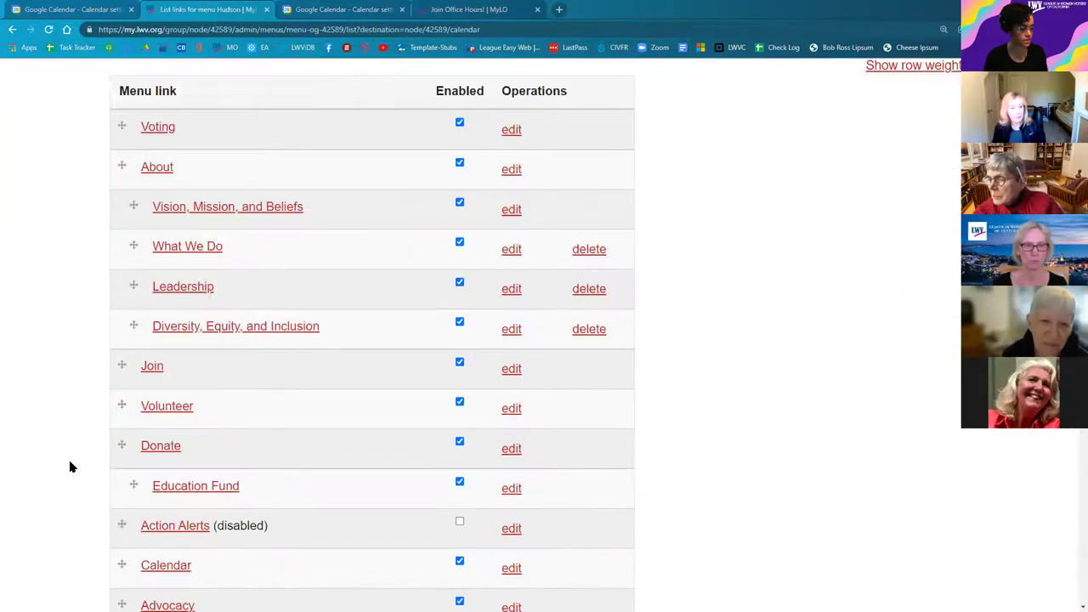
scroll(68, 473, "down", 1)
scroll(167, 457, "down", 2)
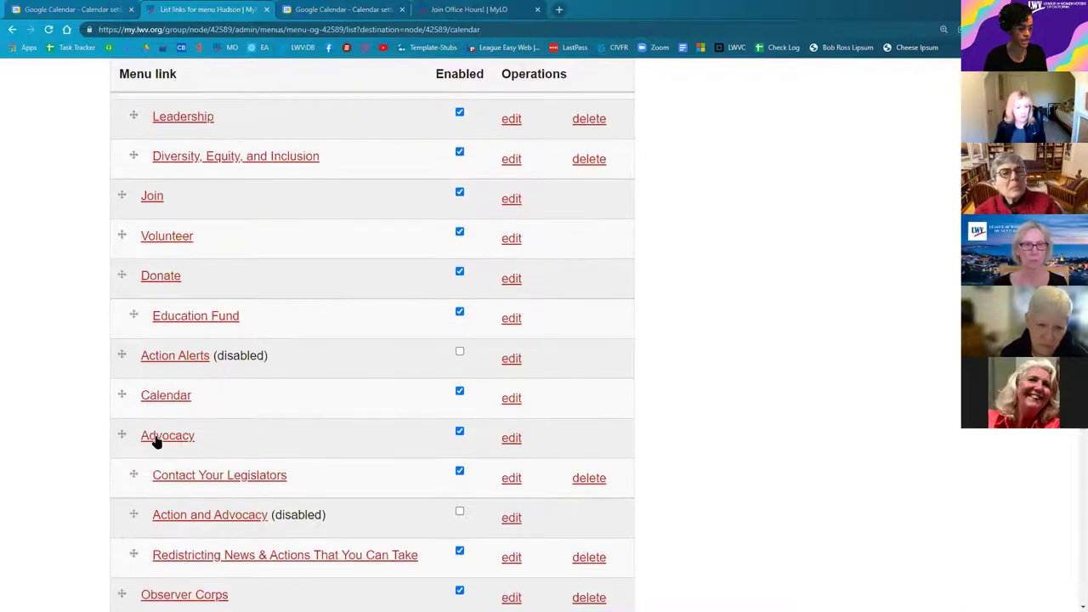
left_click(511, 438)
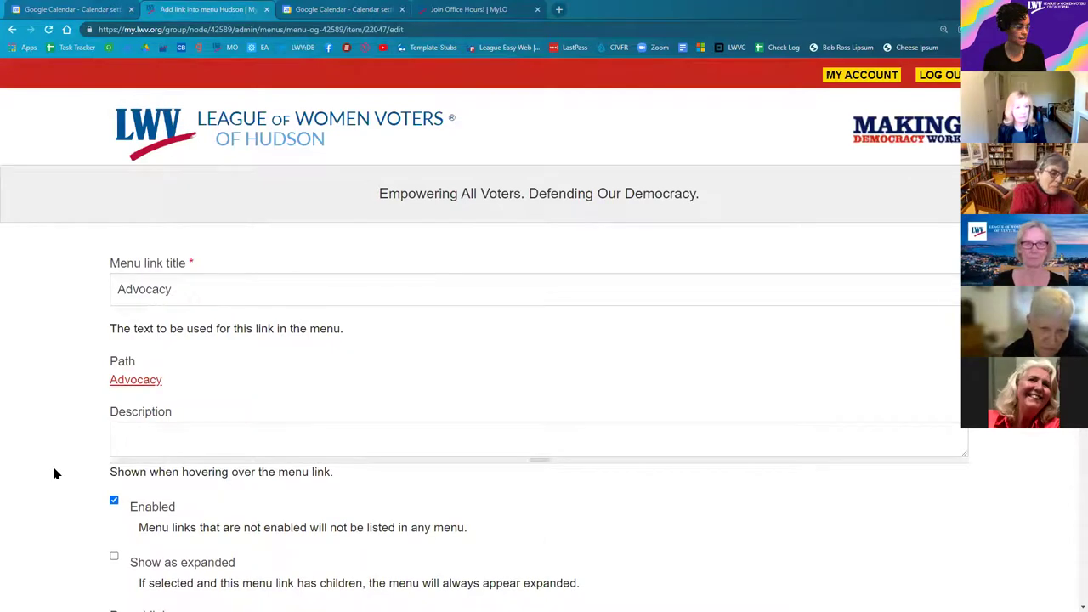
Step: Turn on Show as expanded for the Advocacy menu link (parent Hudson, weight -43) and save it
scroll(73, 445, "down", 2)
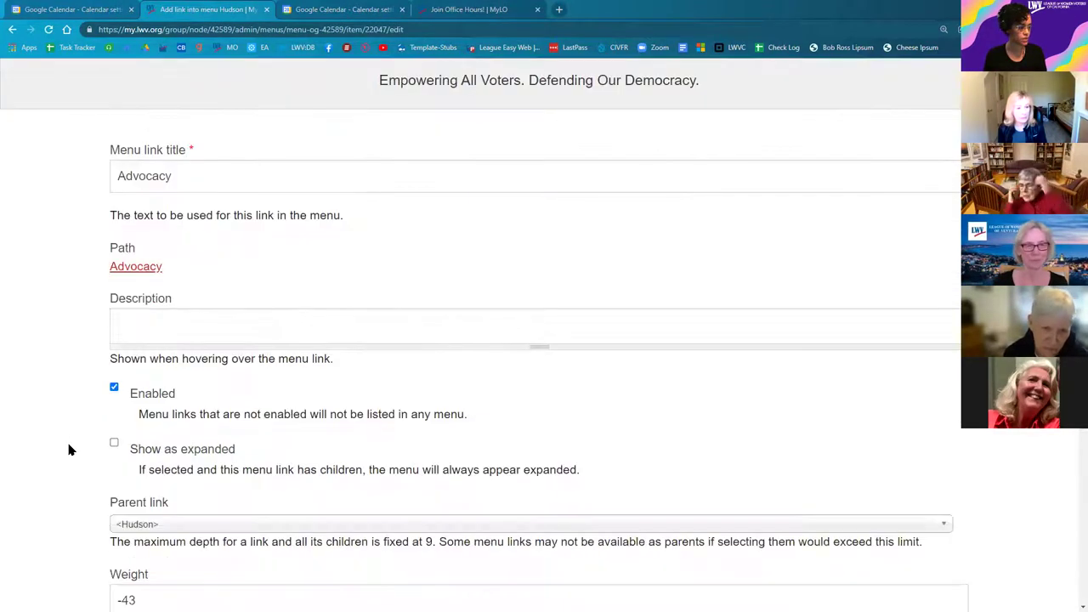
scroll(113, 390, "down", 1)
left_click(115, 389)
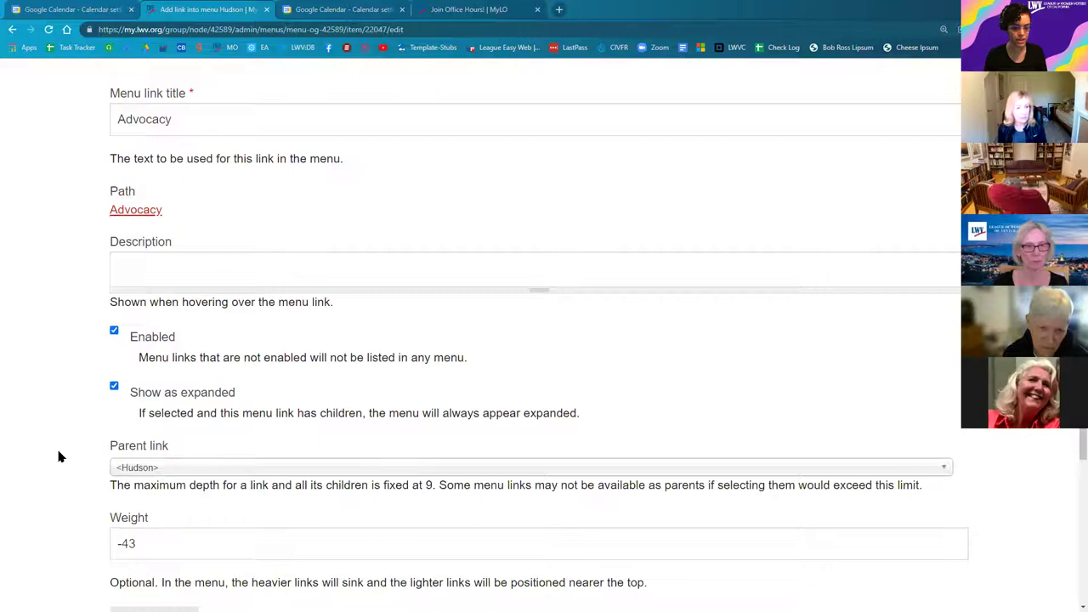
left_click_drag(142, 415, 439, 415)
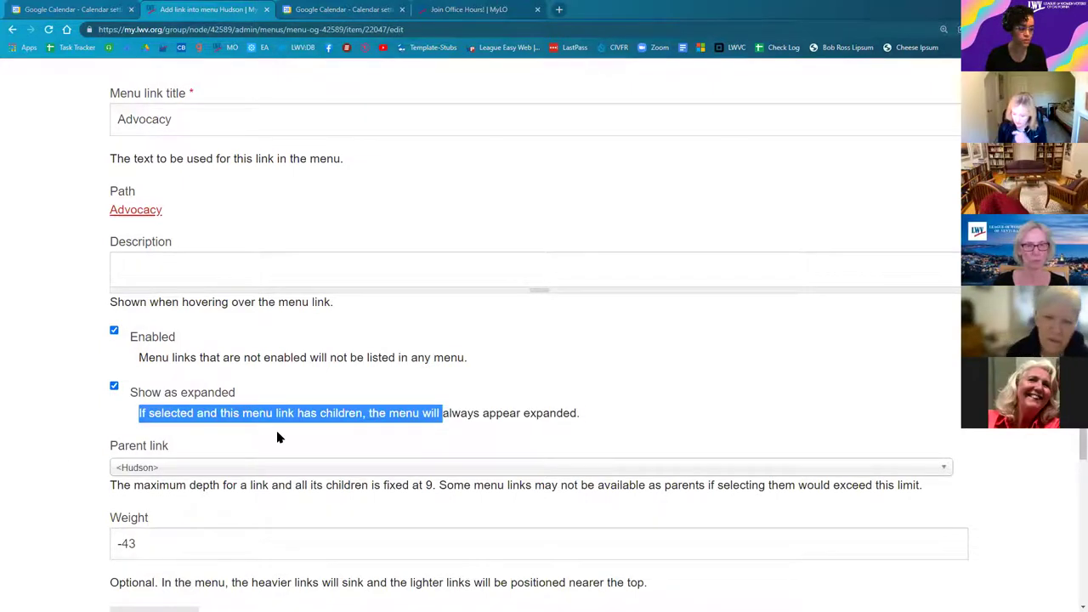
left_click(285, 434)
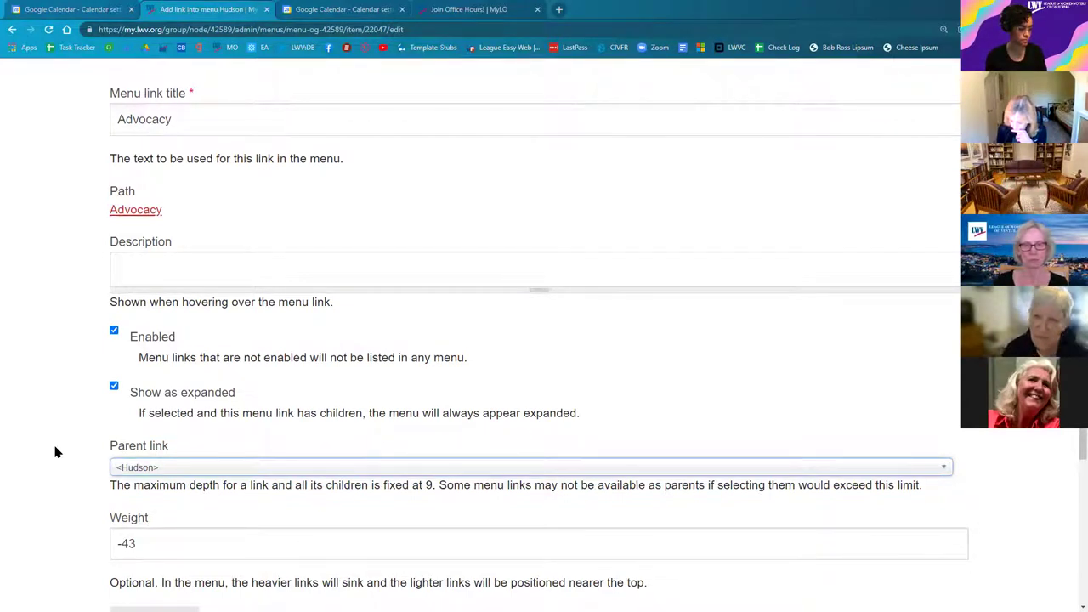
scroll(57, 452, "down", 1)
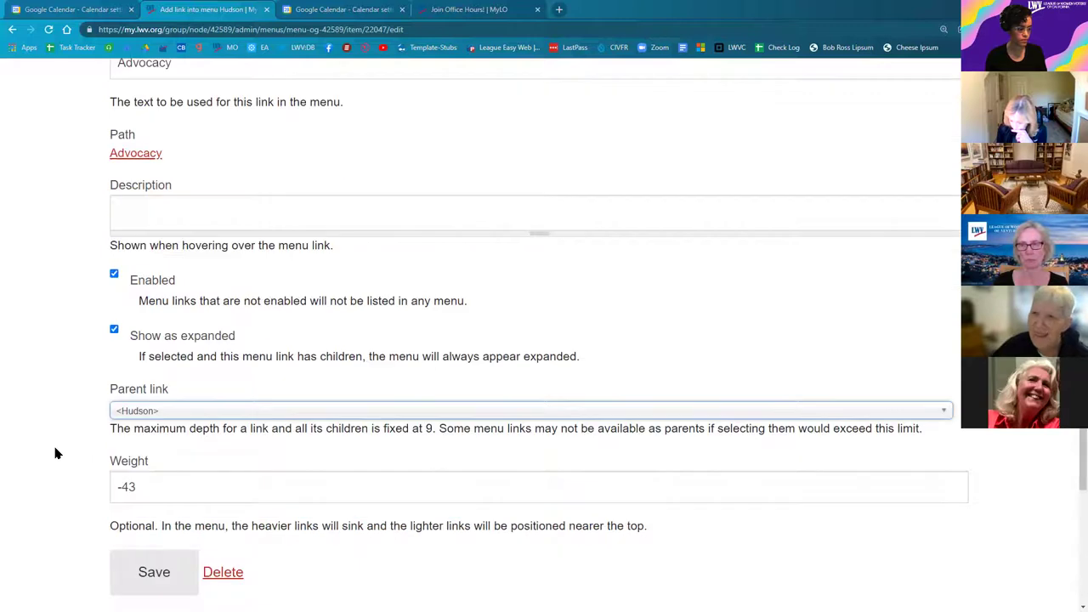
left_click(140, 581)
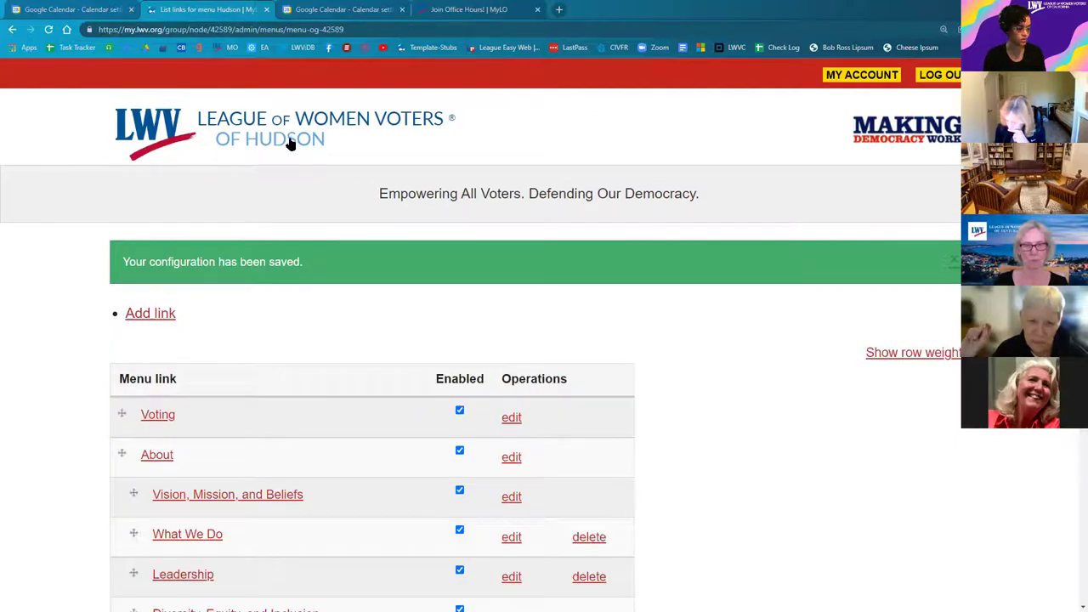
Step: Go to the LWV Hudson homepage and open its Advocacy page with Contact Your Legislators and Redistricting News
left_click(289, 145)
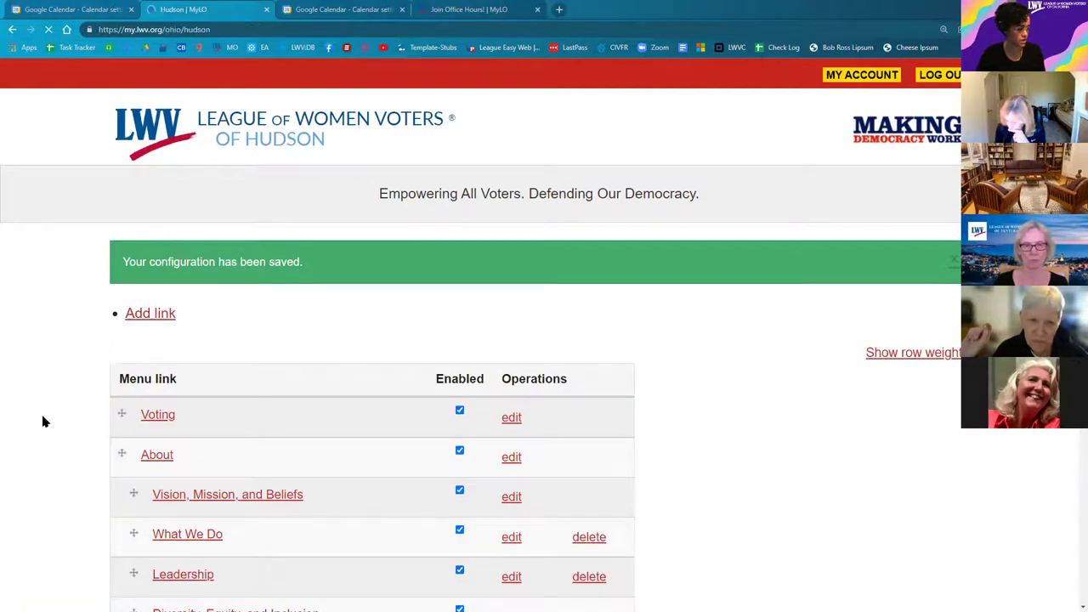
scroll(46, 444, "down", 3)
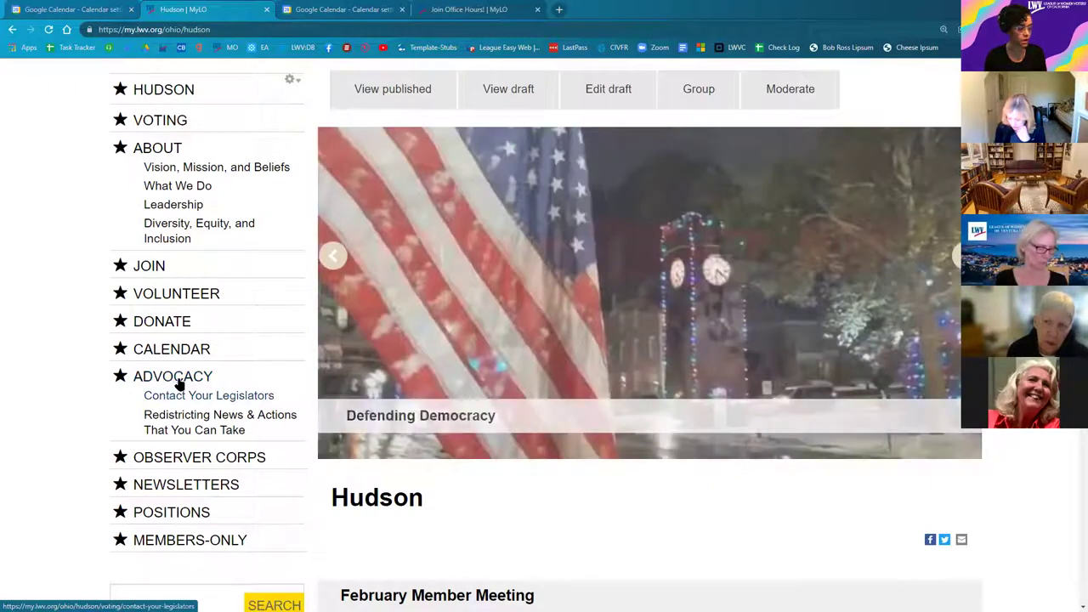
left_click(176, 378)
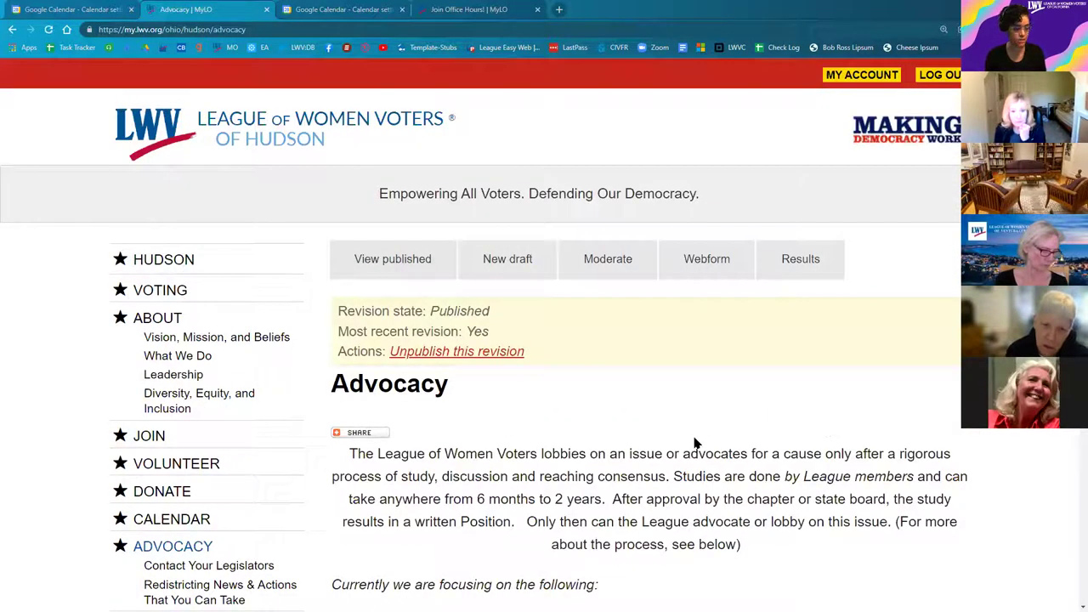
scroll(228, 463, "down", 2)
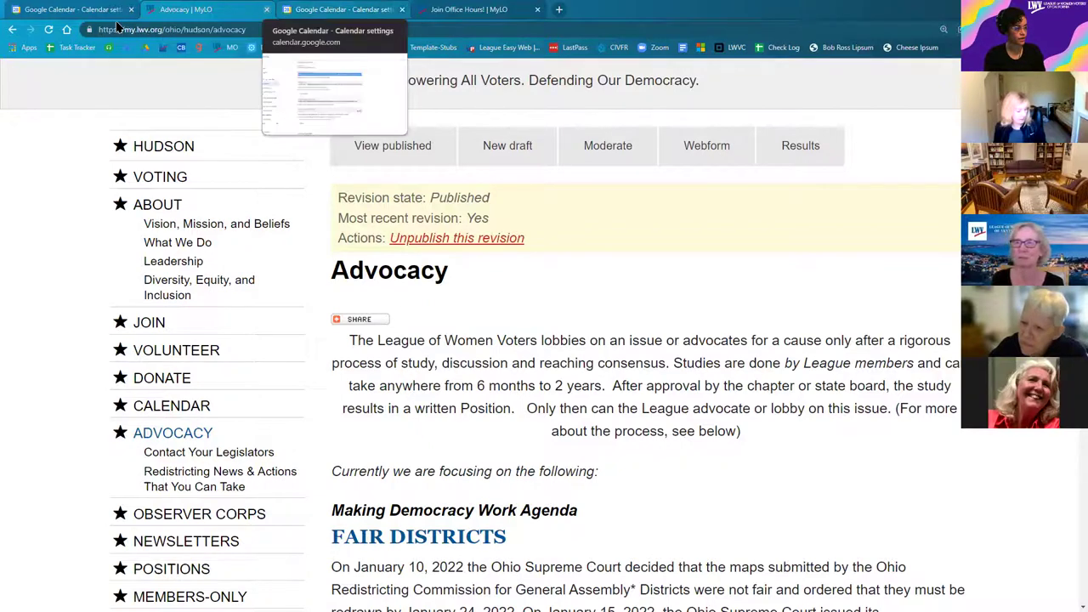
Step: Bring up the Join Office Hours page's embedded calendar showing the January 14 and 28 noon sessions
left_click(316, 17)
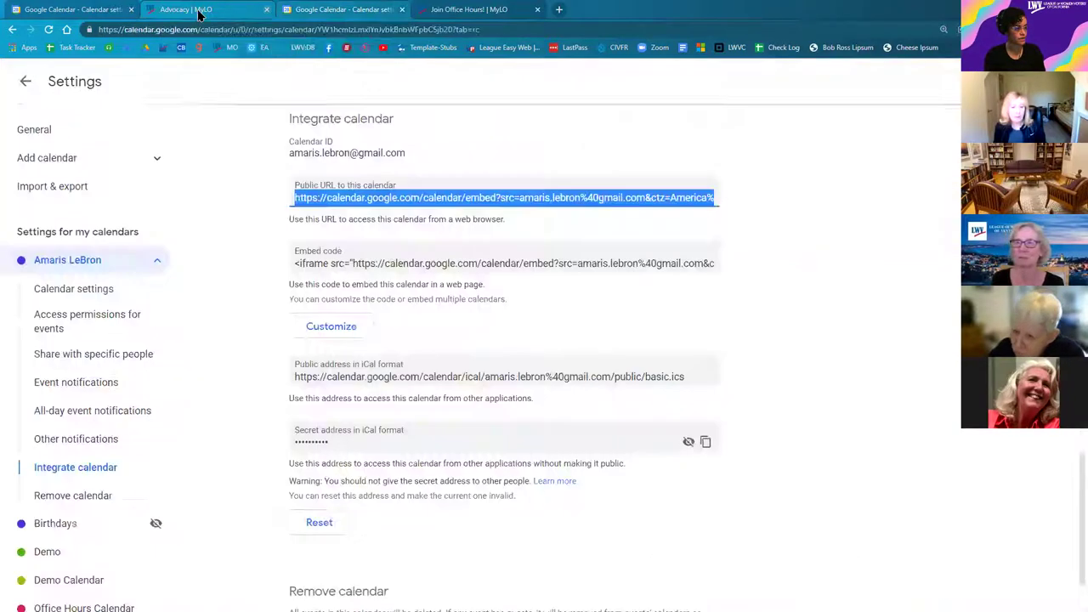
left_click(456, 12)
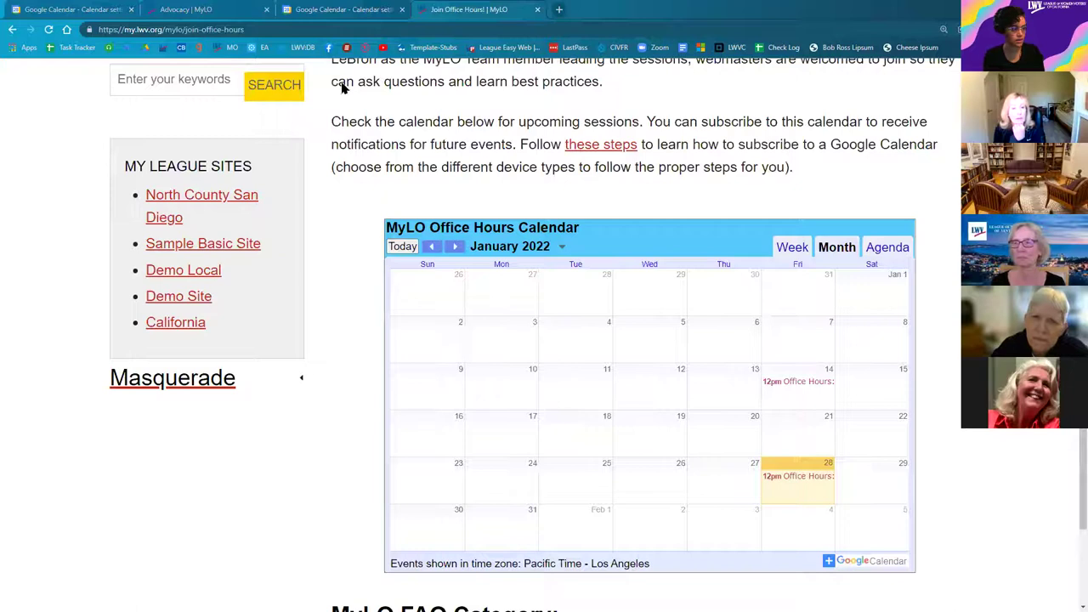
scroll(381, 477, "down", 1)
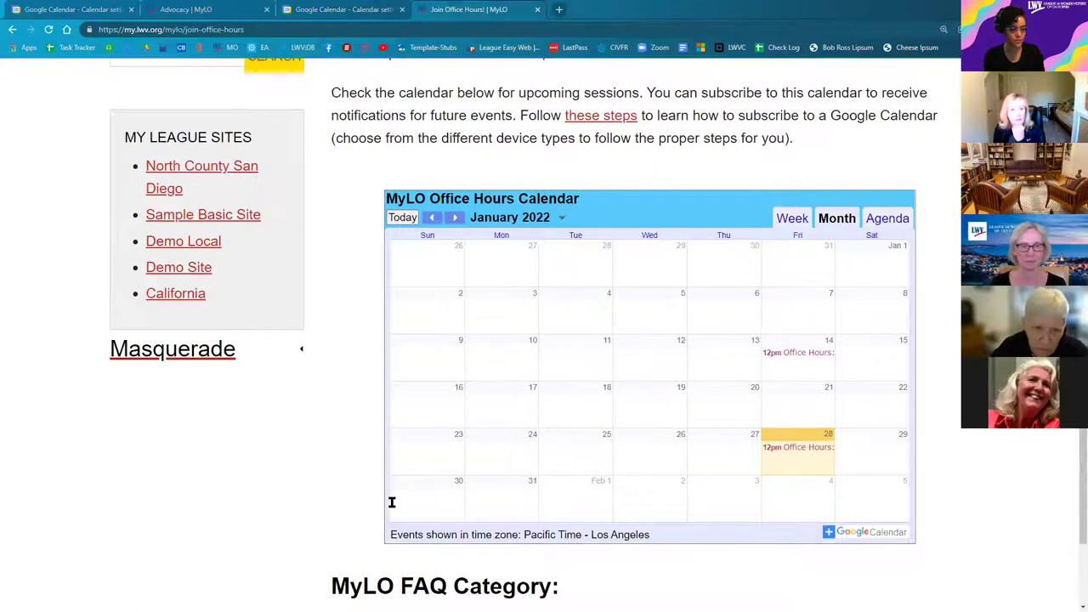
scroll(392, 502, "down", 1)
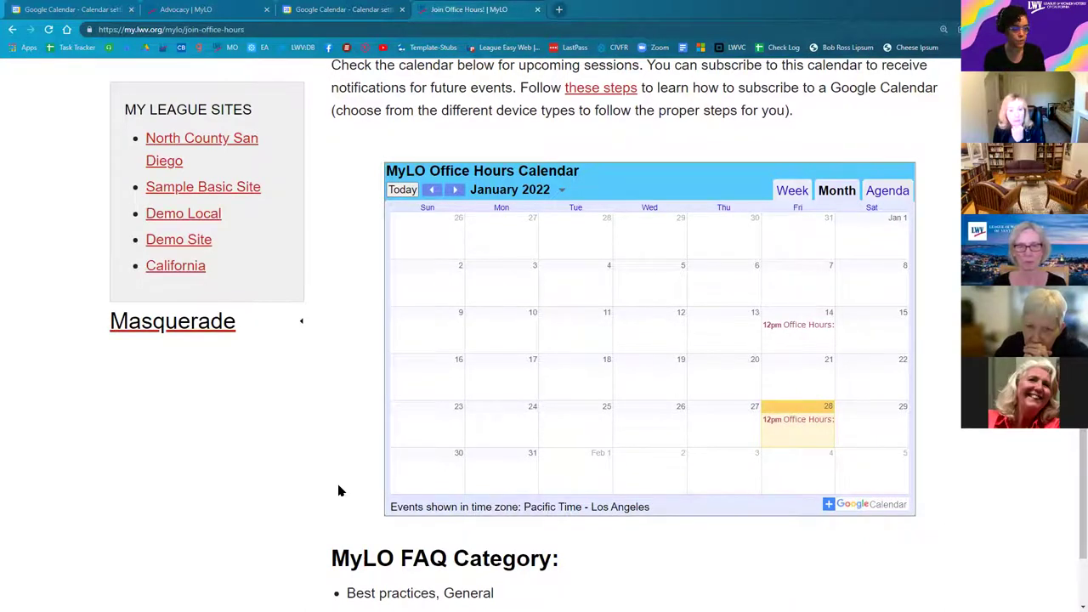
scroll(338, 491, "up", 3)
scroll(339, 481, "down", 1)
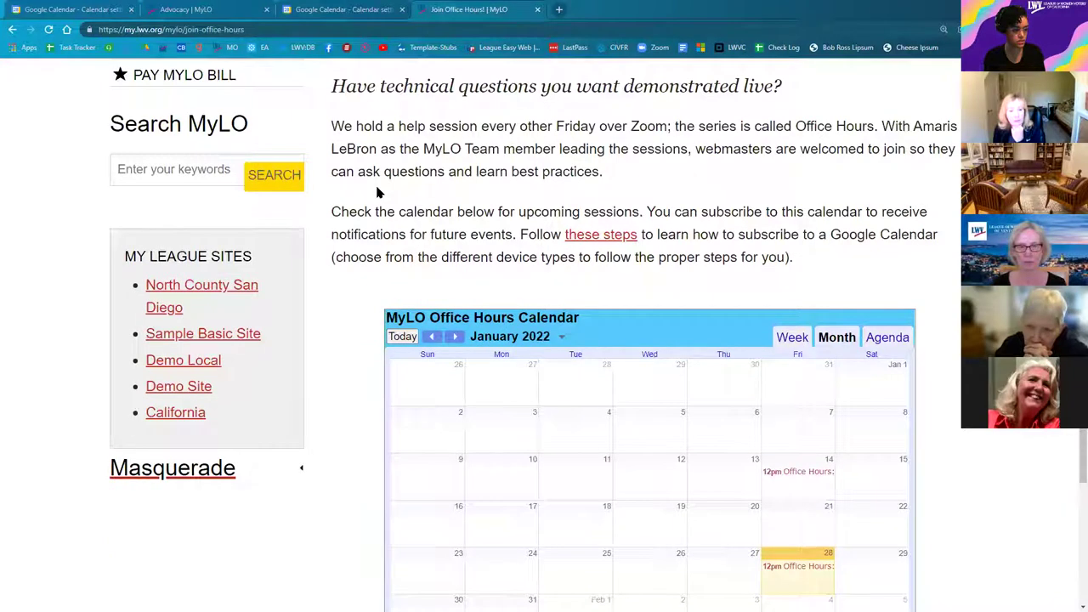
scroll(378, 192, "down", 1)
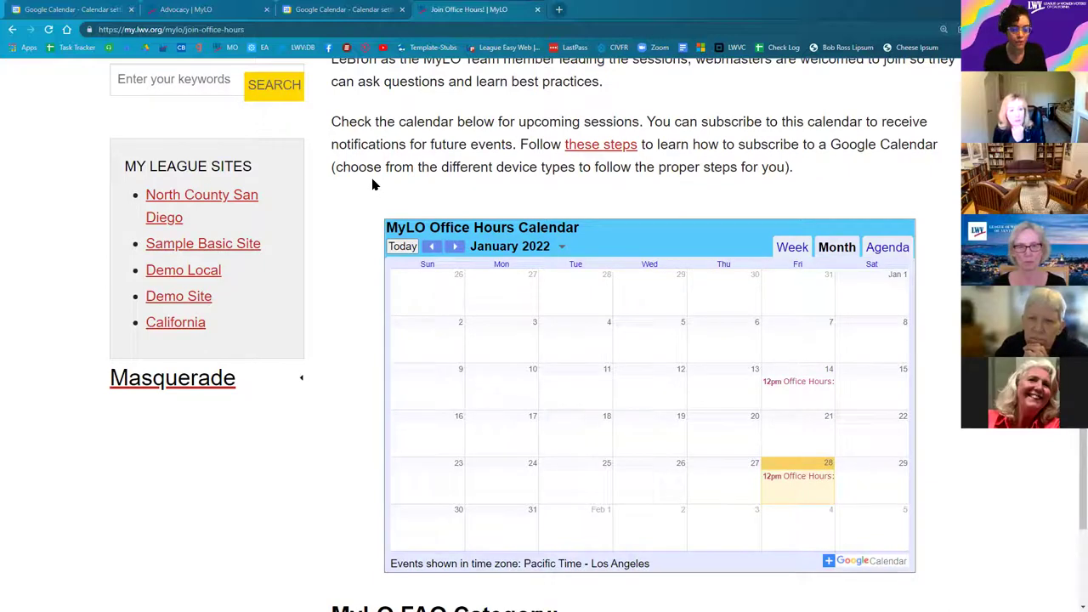
right_click(421, 187)
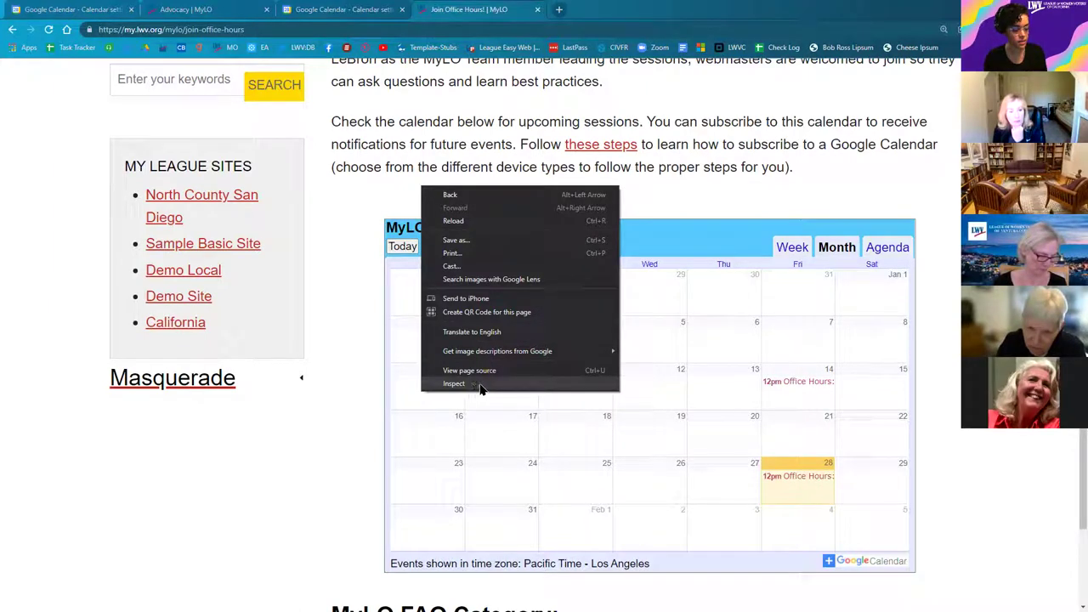
Step: Inspect the page in DevTools with the device toolbar emulating an iPhone XR
left_click(489, 391)
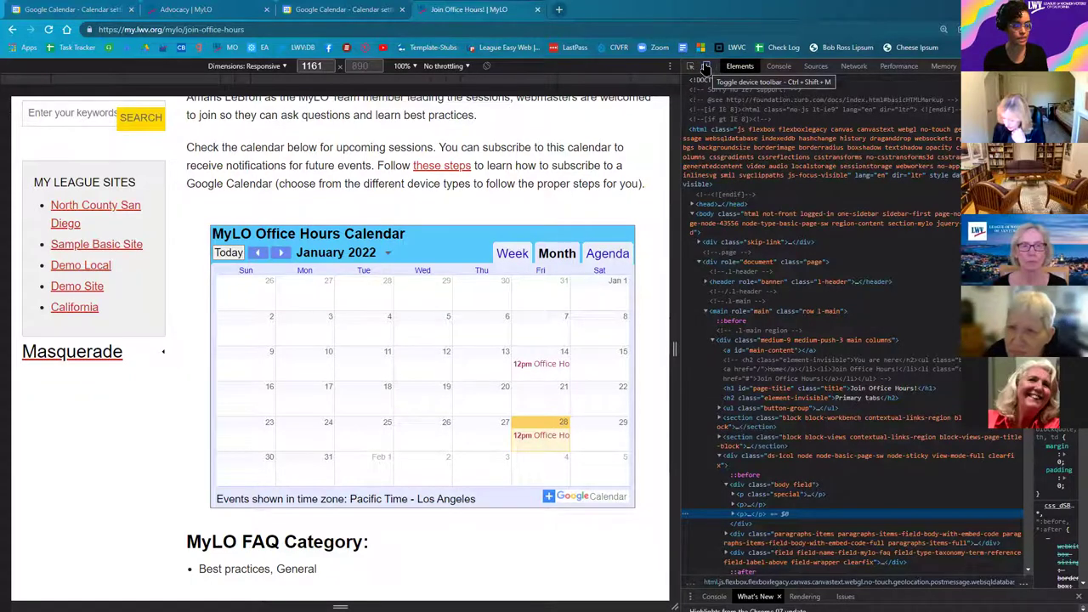
left_click(706, 68)
key("ctrl+shift+m")
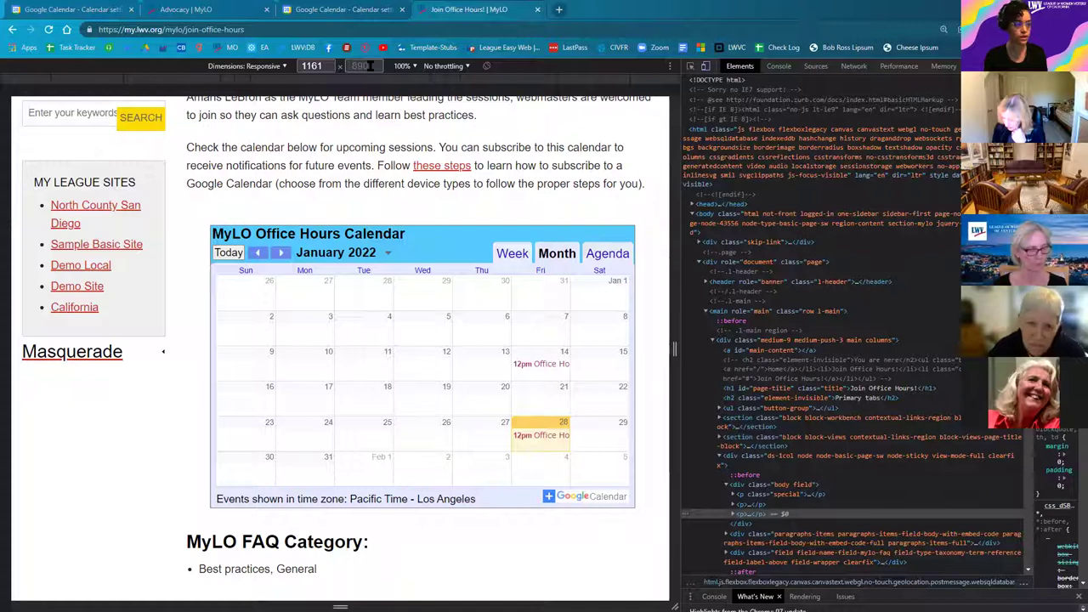
left_click(705, 68)
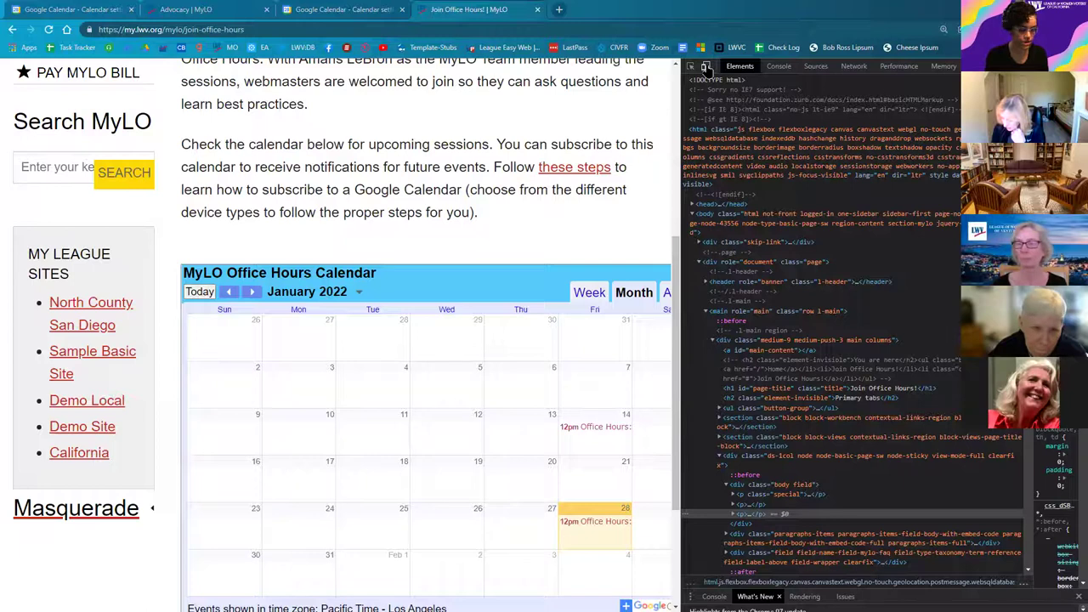
left_click(705, 68)
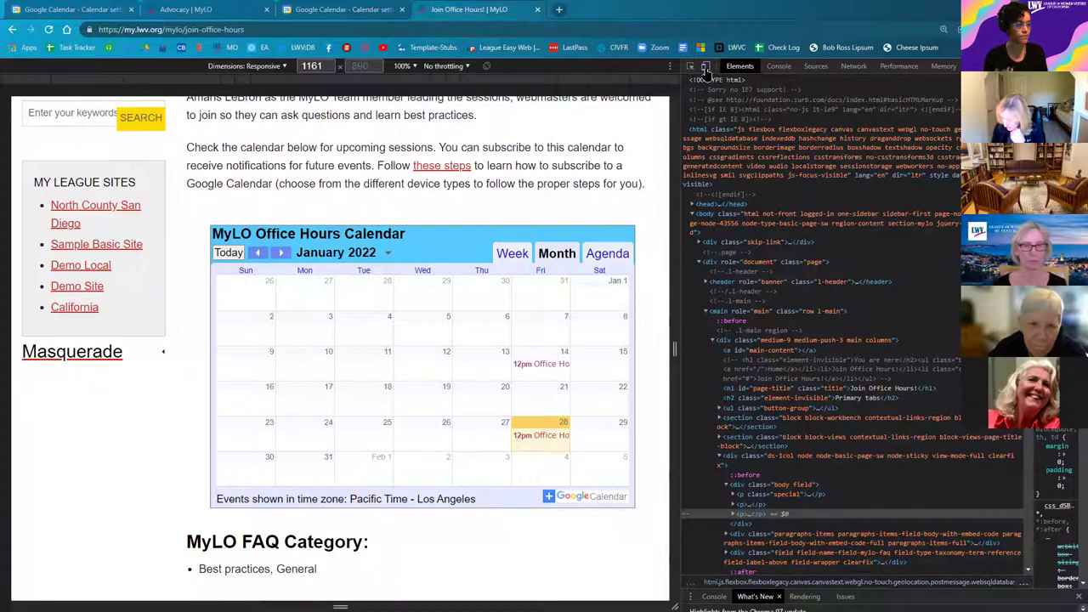
left_click(279, 68)
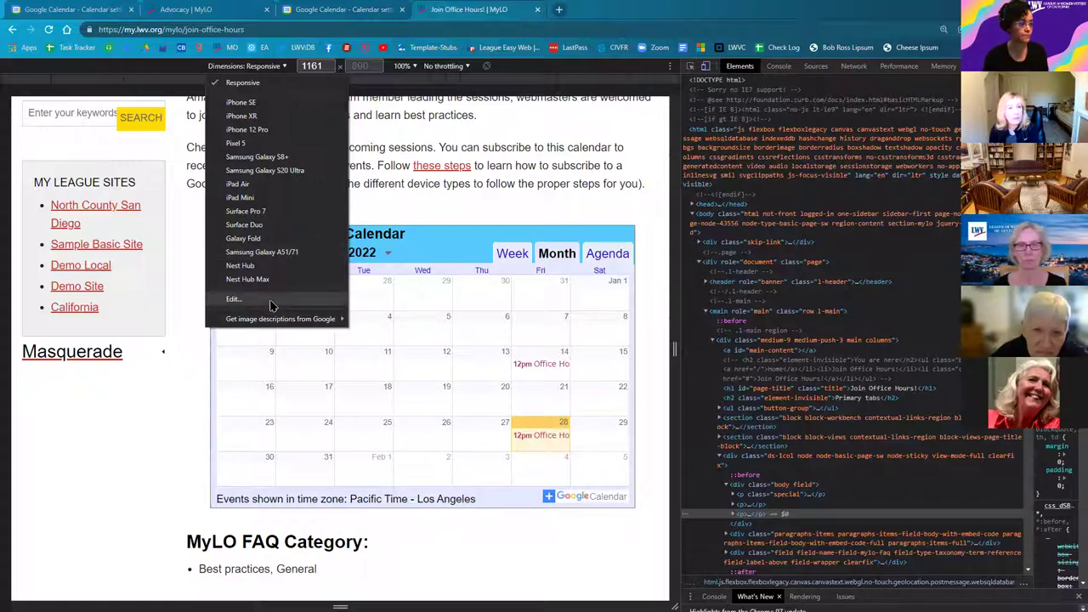
left_click(241, 116)
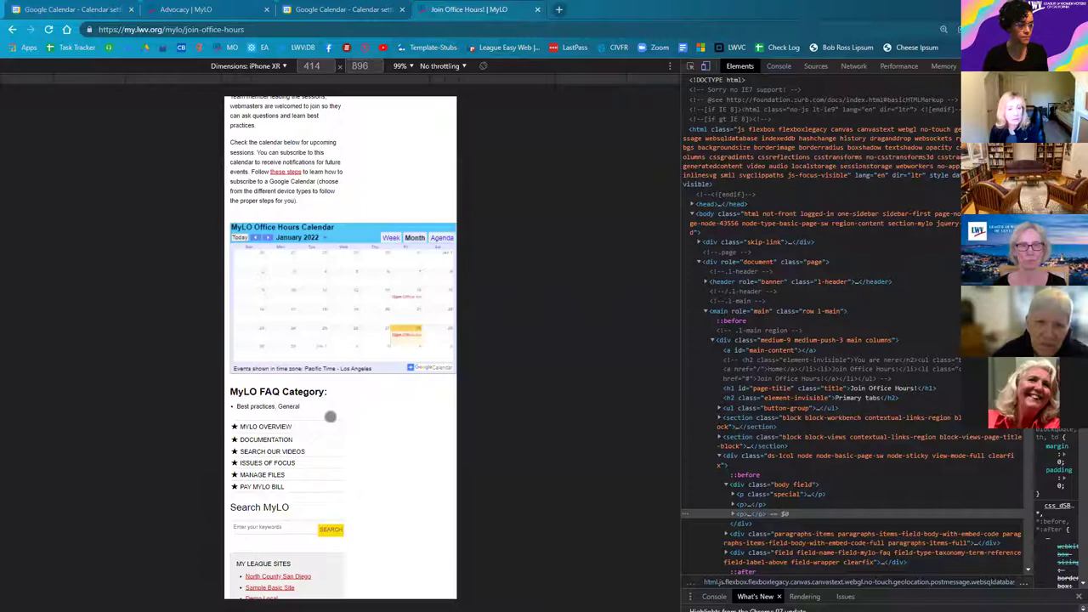
Step: Check the calendar in landscape and back in portrait, then close DevTools with F12
scroll(332, 357, "up", 1)
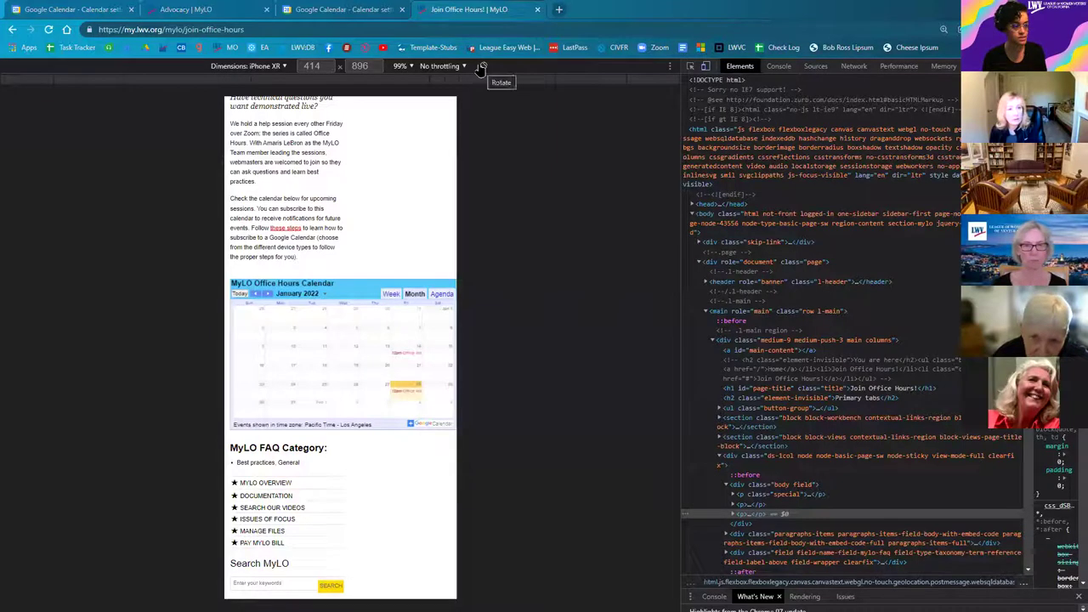
left_click(486, 66)
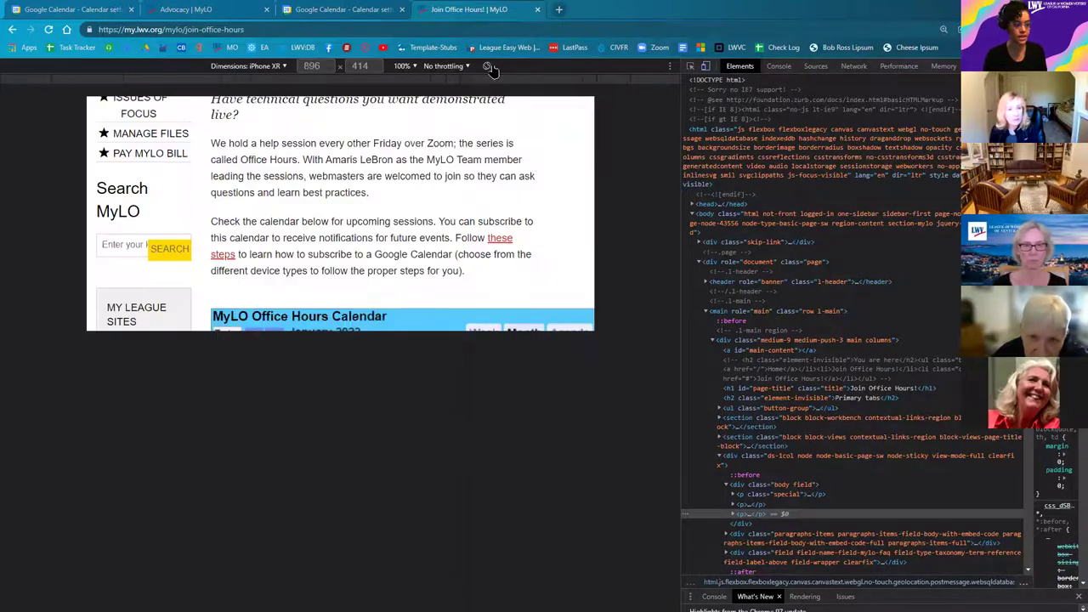
scroll(432, 165, "down", 2)
scroll(435, 176, "down", 2)
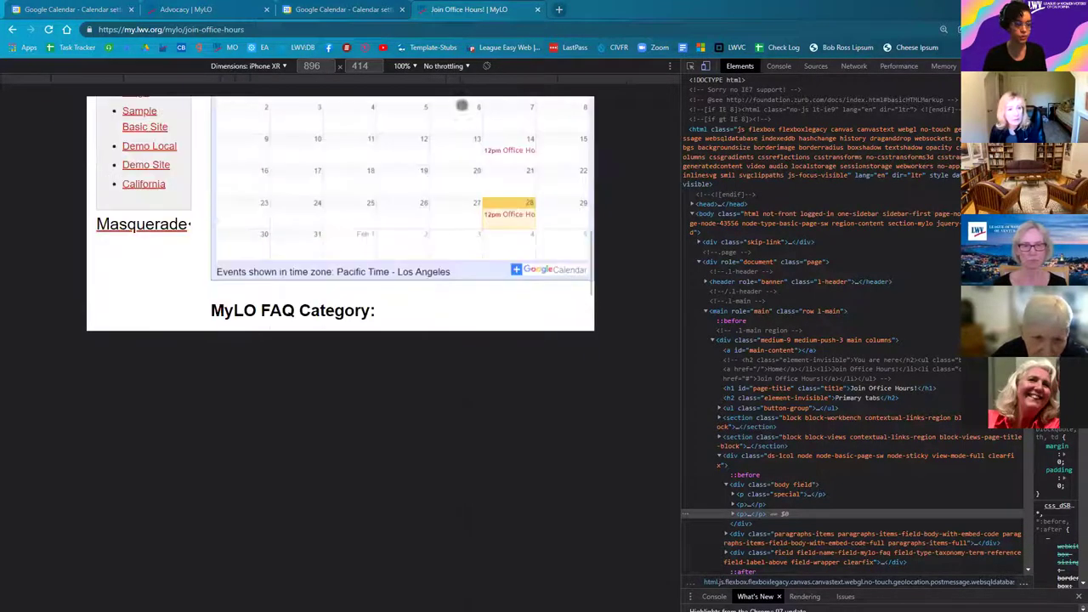
left_click(487, 68)
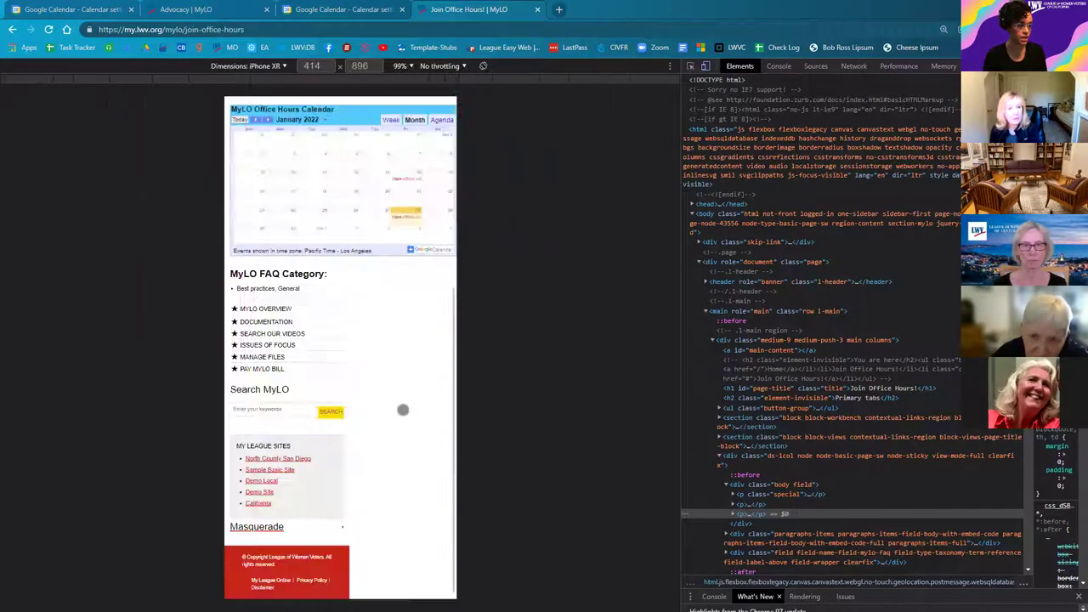
scroll(395, 414, "up", 1)
scroll(393, 434, "up", 1)
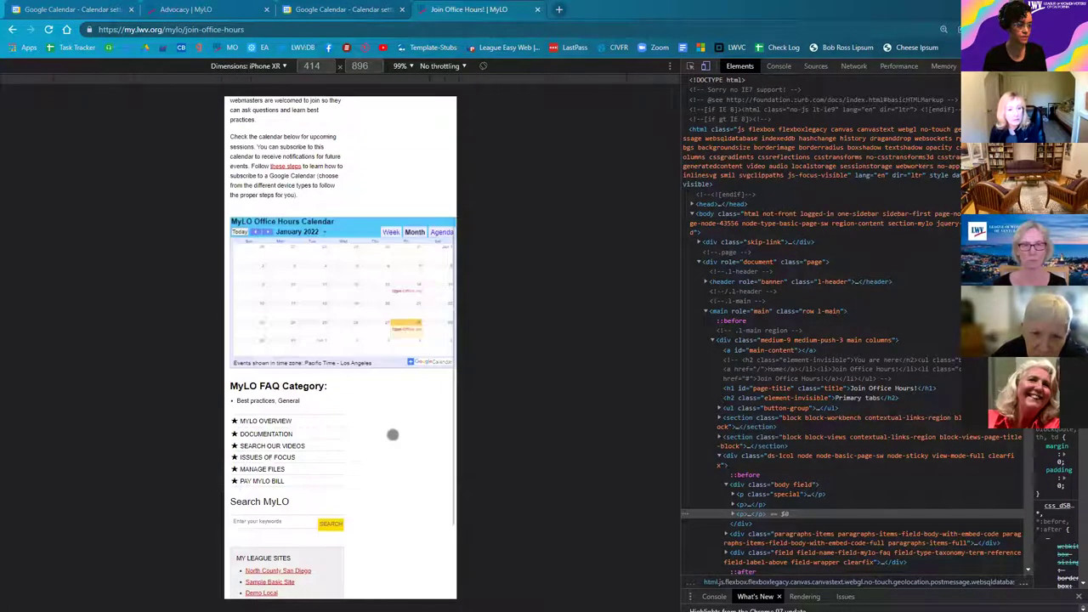
scroll(392, 435, "up", 1)
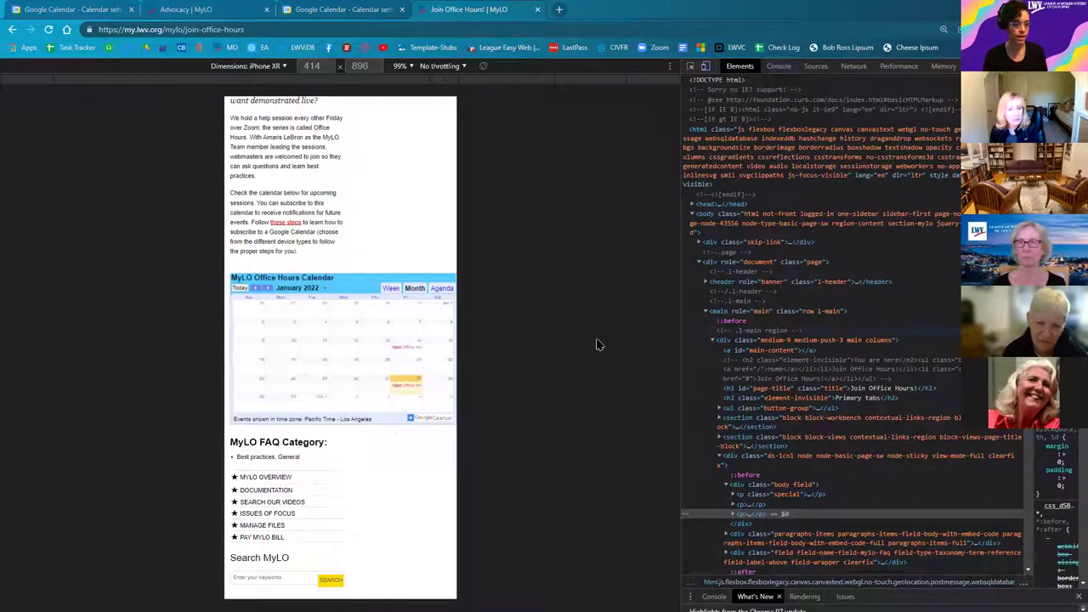
key("F12")
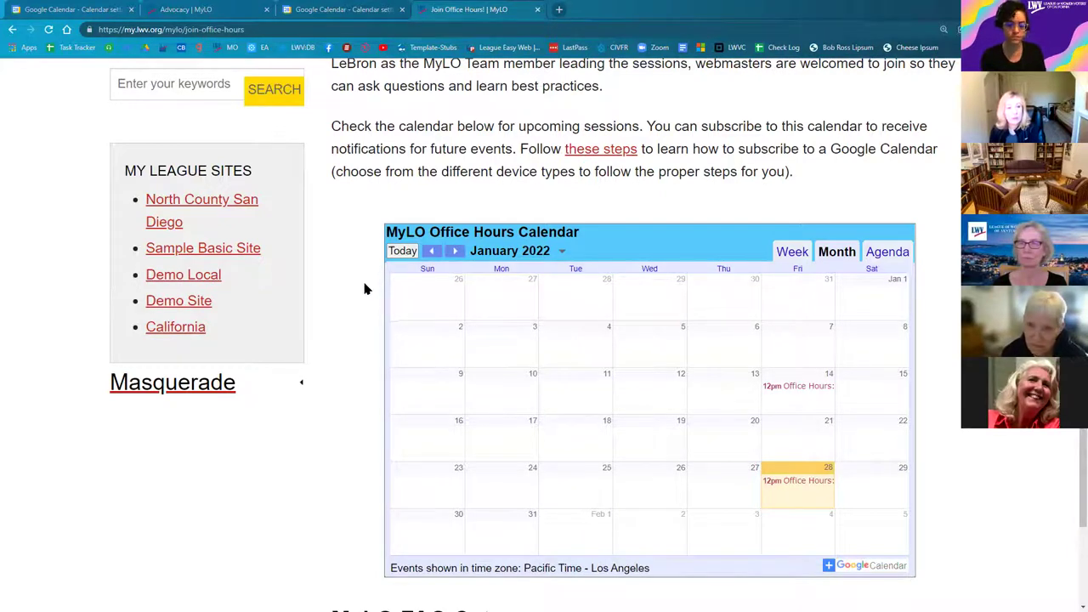
Step: Open embedresponsively.com in a new tab and look at its list of supported services
left_click(559, 10)
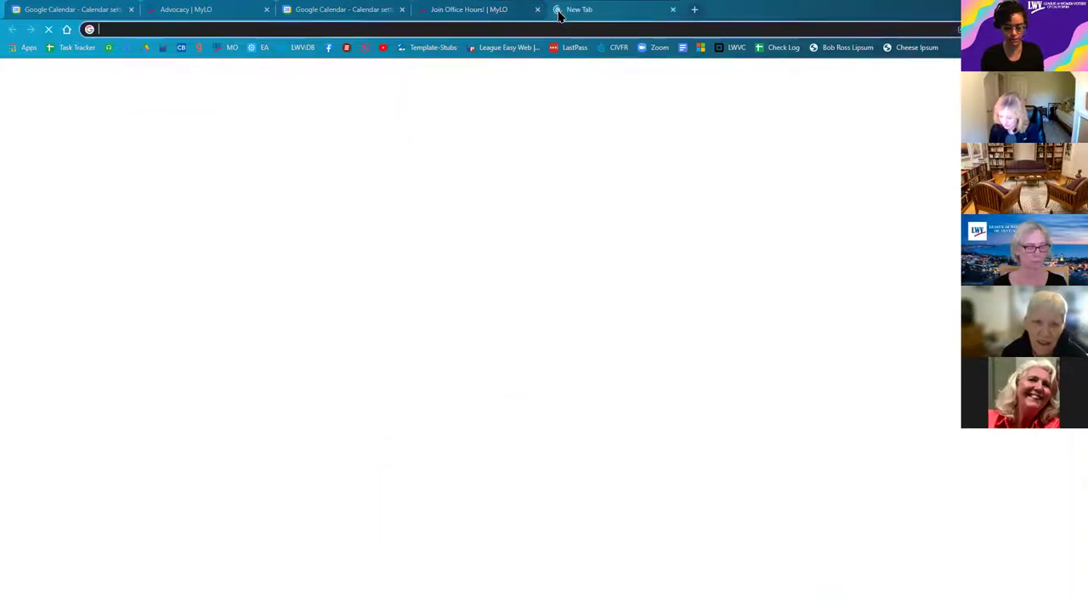
type("embedrespon")
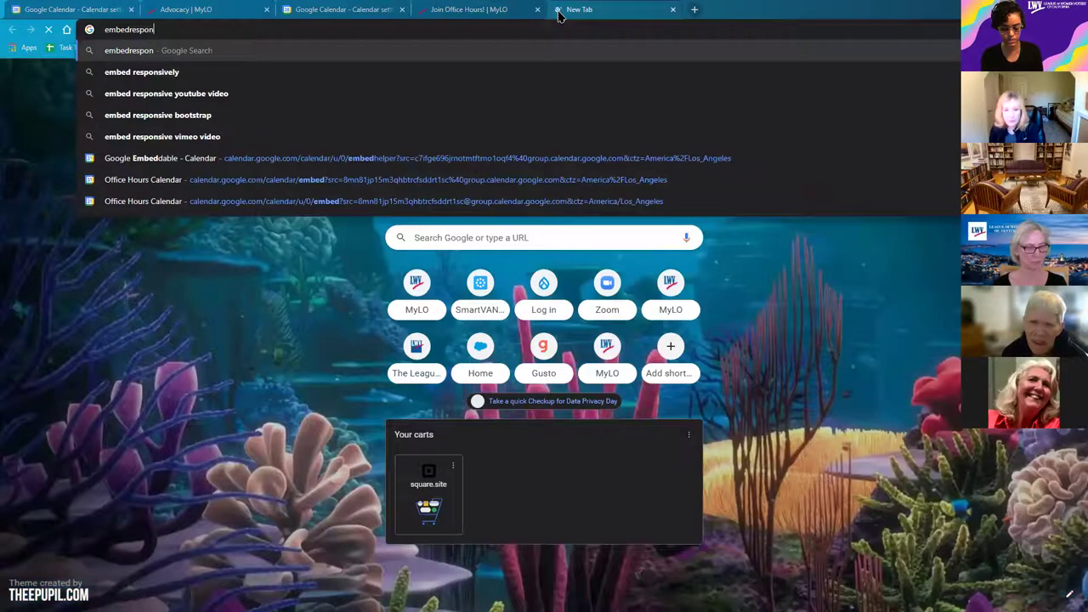
type("sively.com")
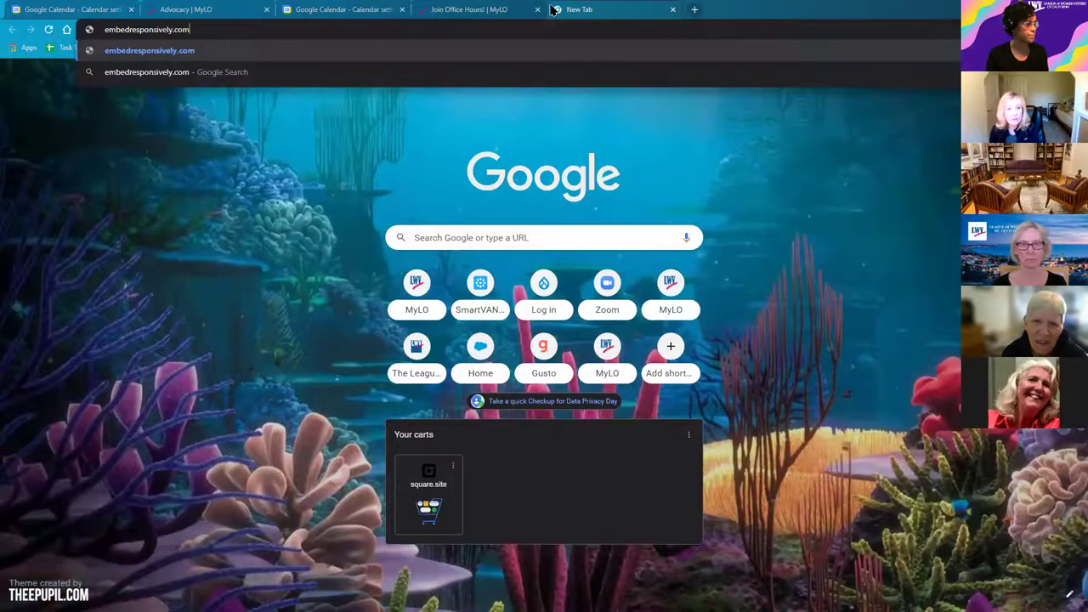
key("Return")
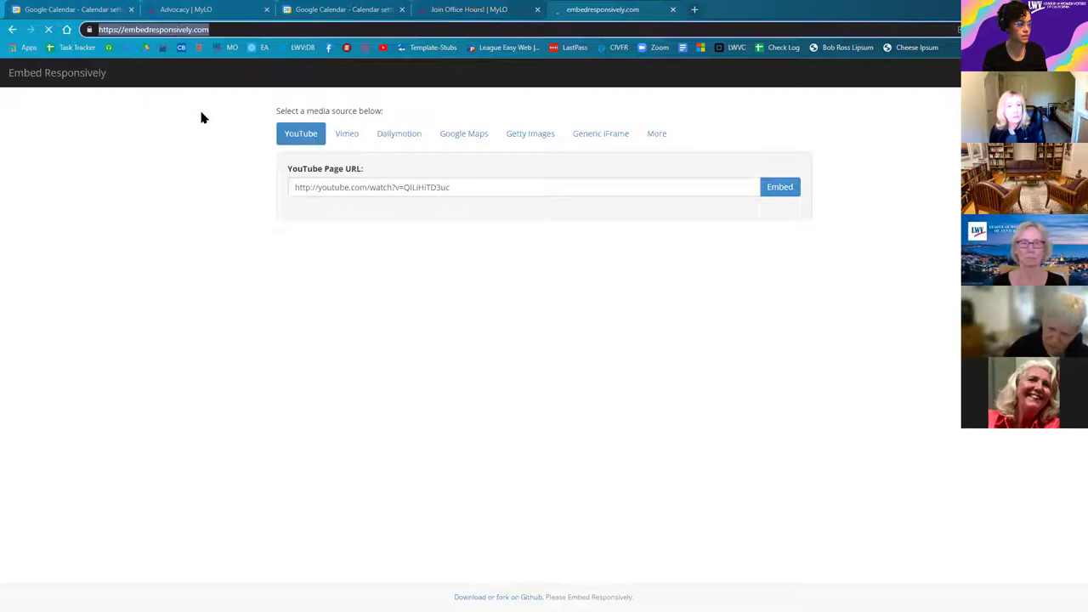
right_click(170, 30)
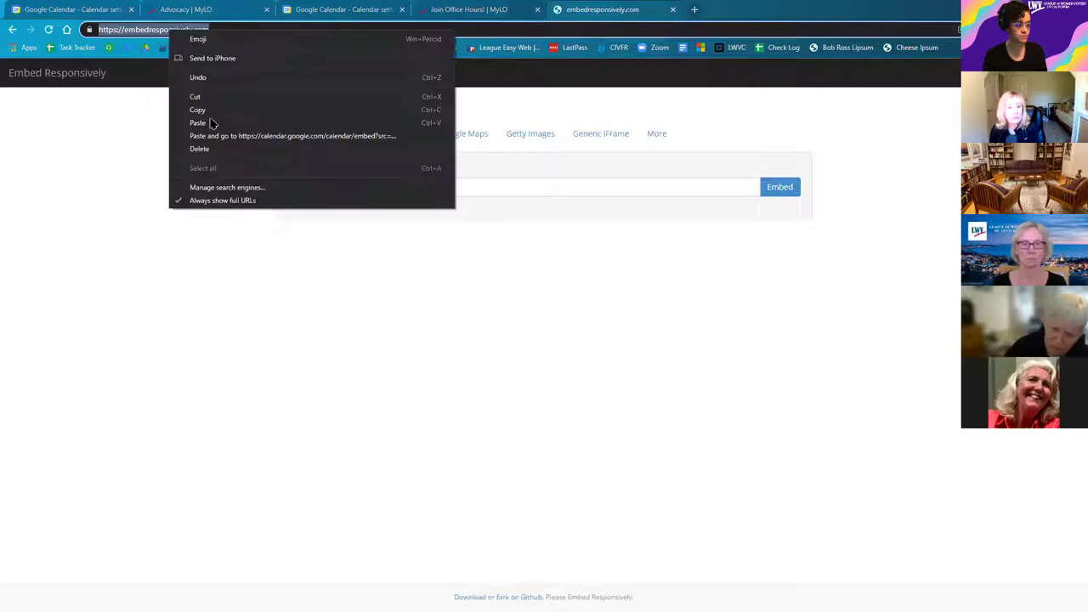
key("Escape")
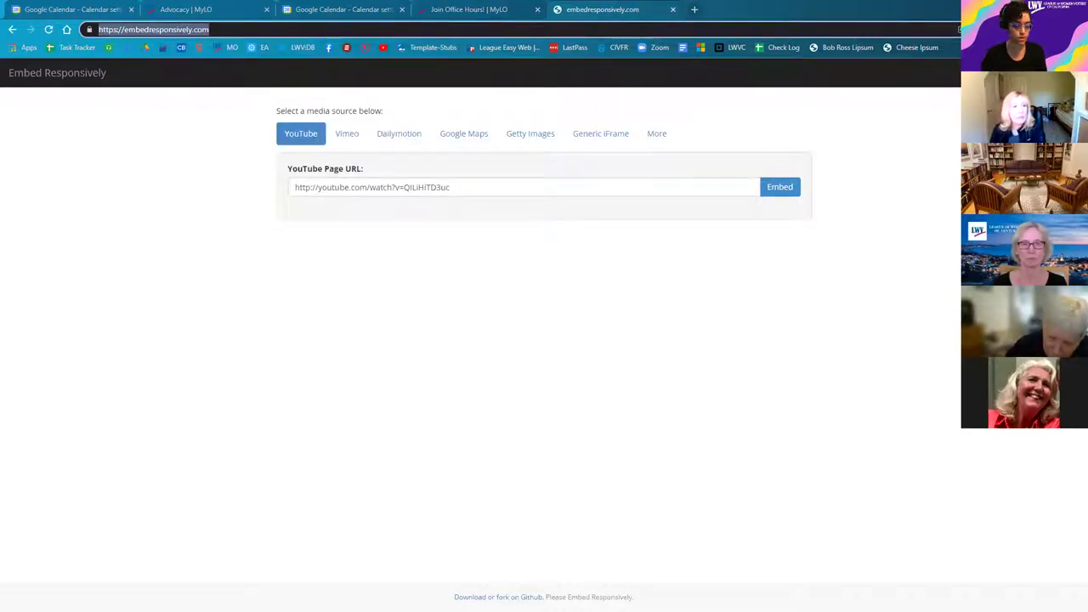
left_click(639, 500)
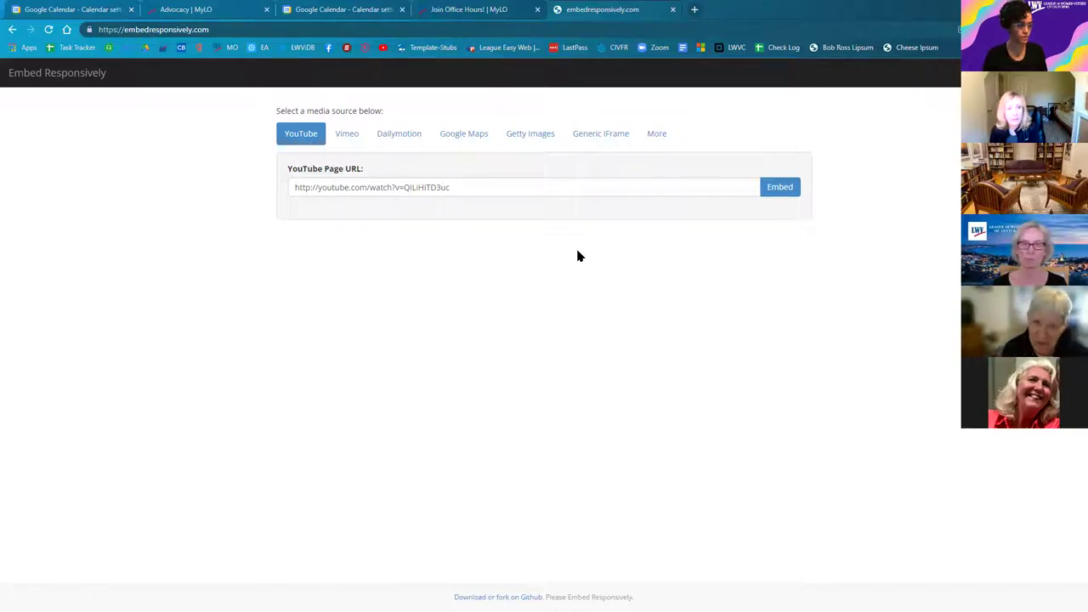
left_click(660, 143)
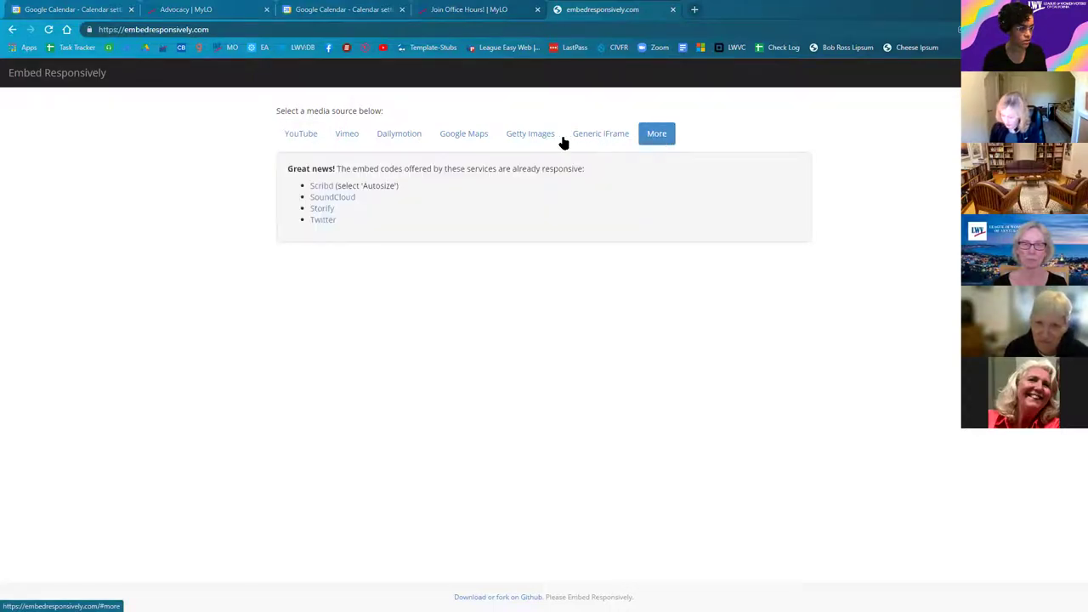
Step: Close the Join Office Hours tab, choose the Generic iFrame option, and return to the calendar's integration settings
left_click(328, 19)
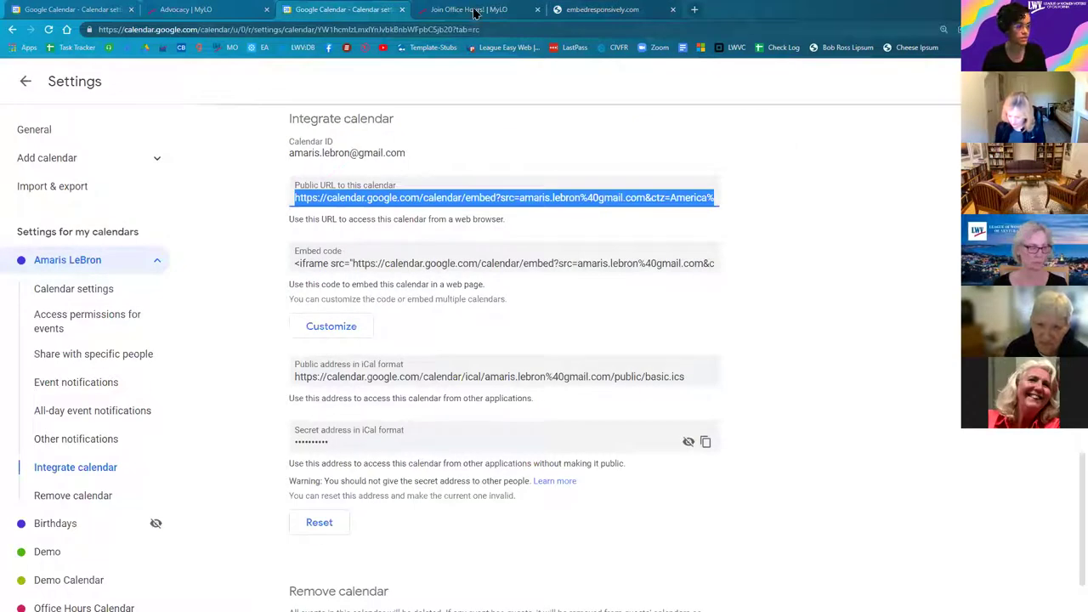
left_click(474, 10)
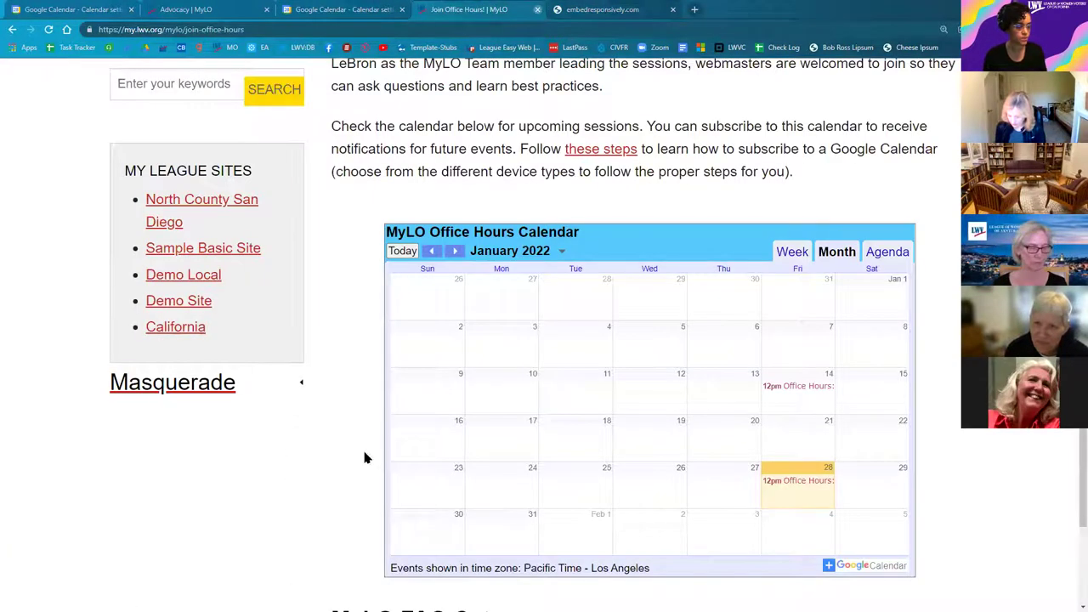
key("ctrl+w")
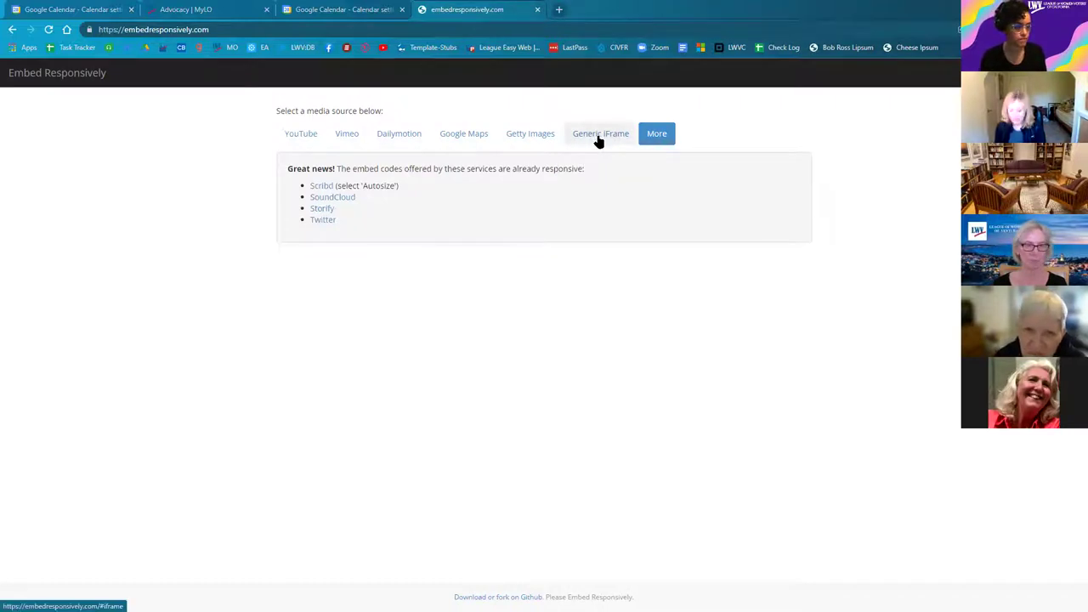
left_click(595, 140)
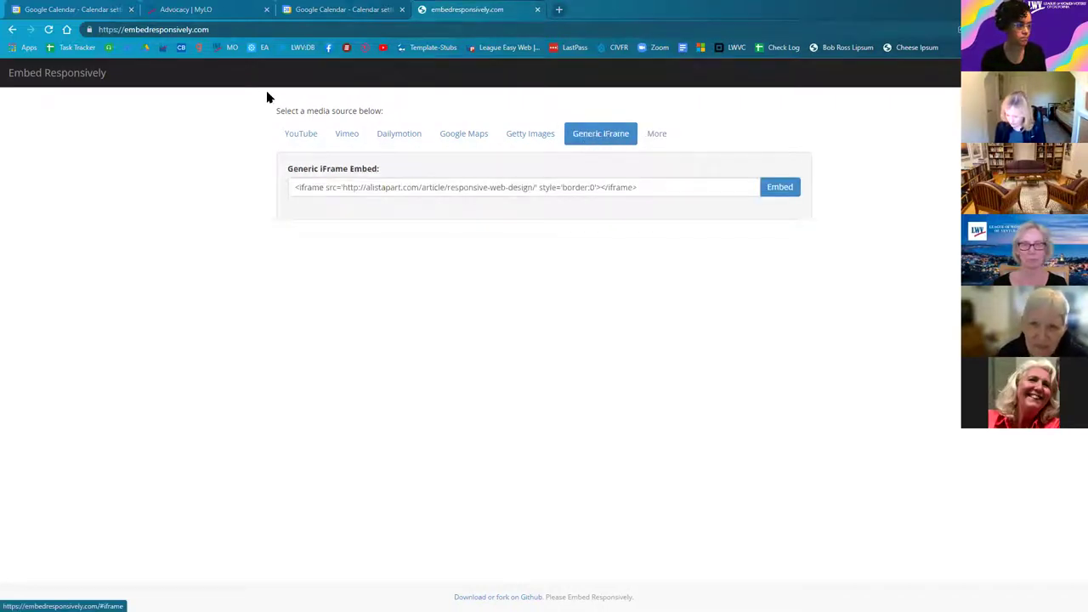
left_click_drag(357, 111, 305, 112)
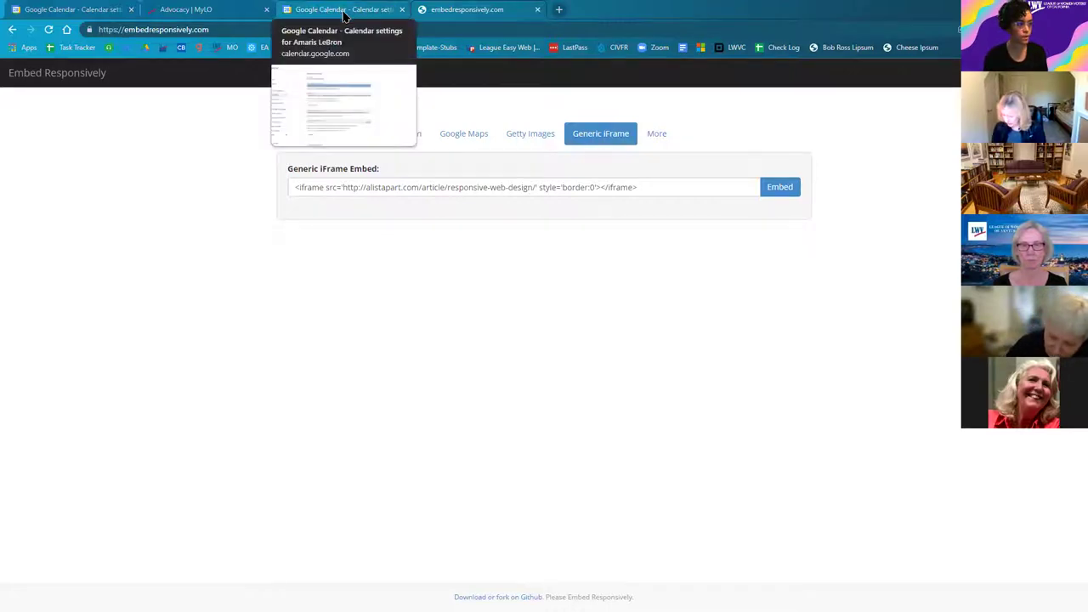
left_click(357, 12)
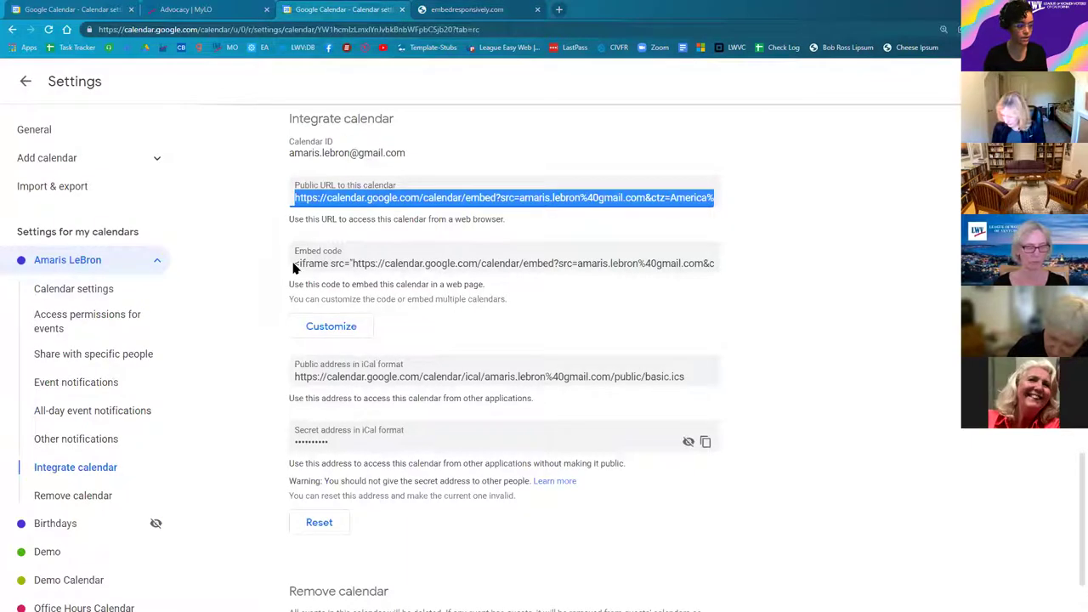
Step: Paste the calendar's Embed code into the Generic iFrame field and generate responsive code with a preview
left_click(295, 263)
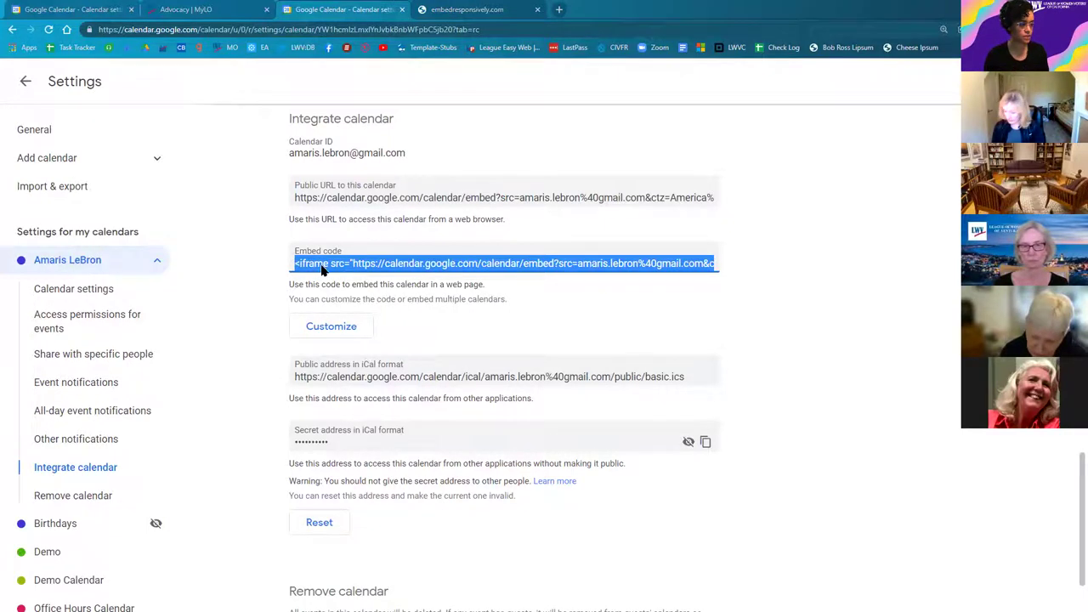
right_click(322, 265)
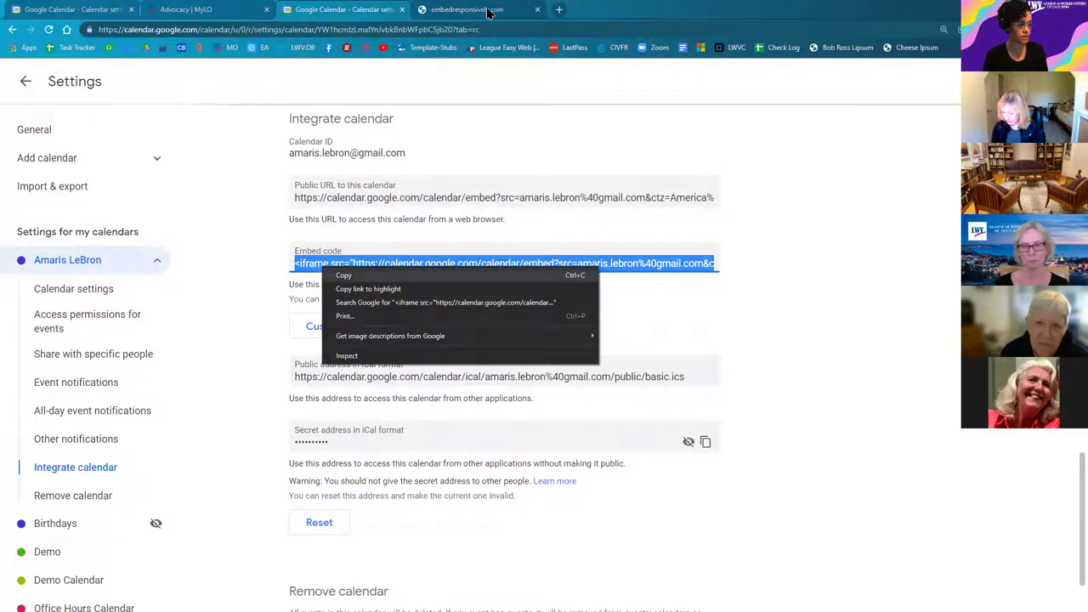
left_click(345, 277)
key("ctrl+Tab")
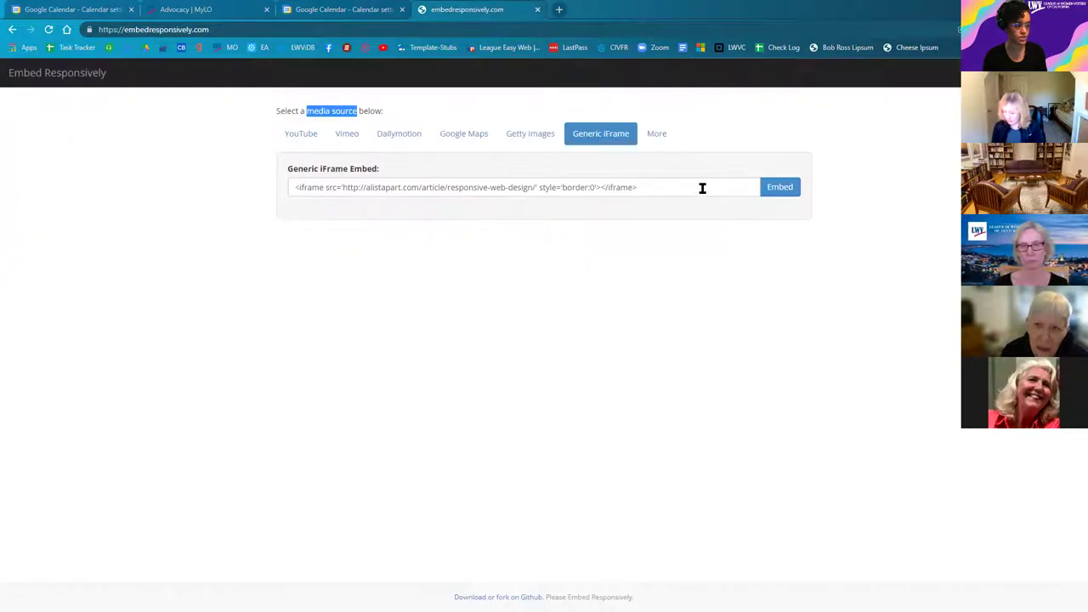
left_click(702, 187)
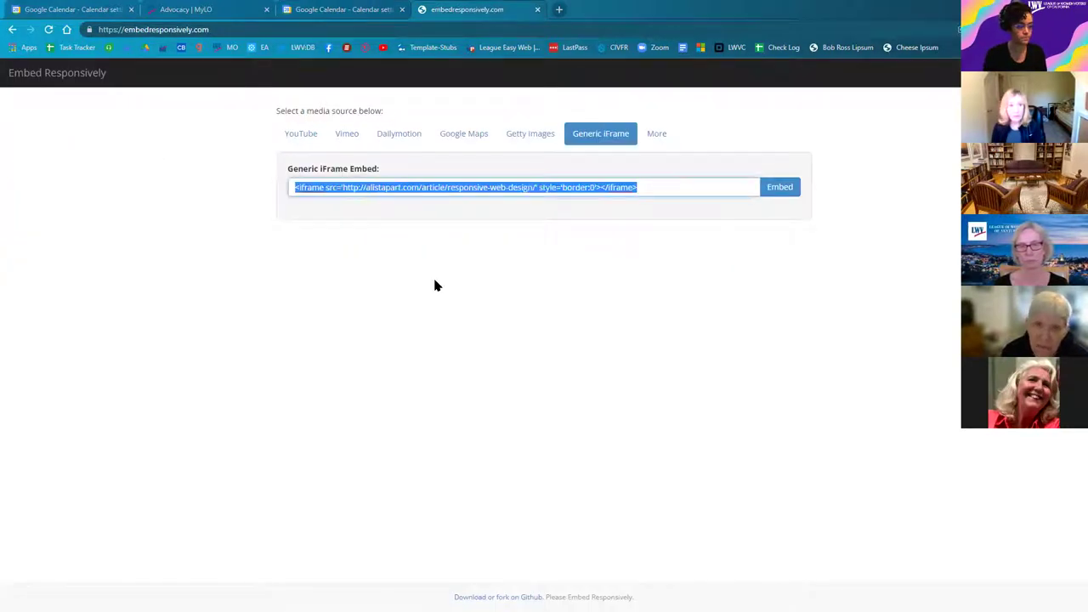
key("Menu")
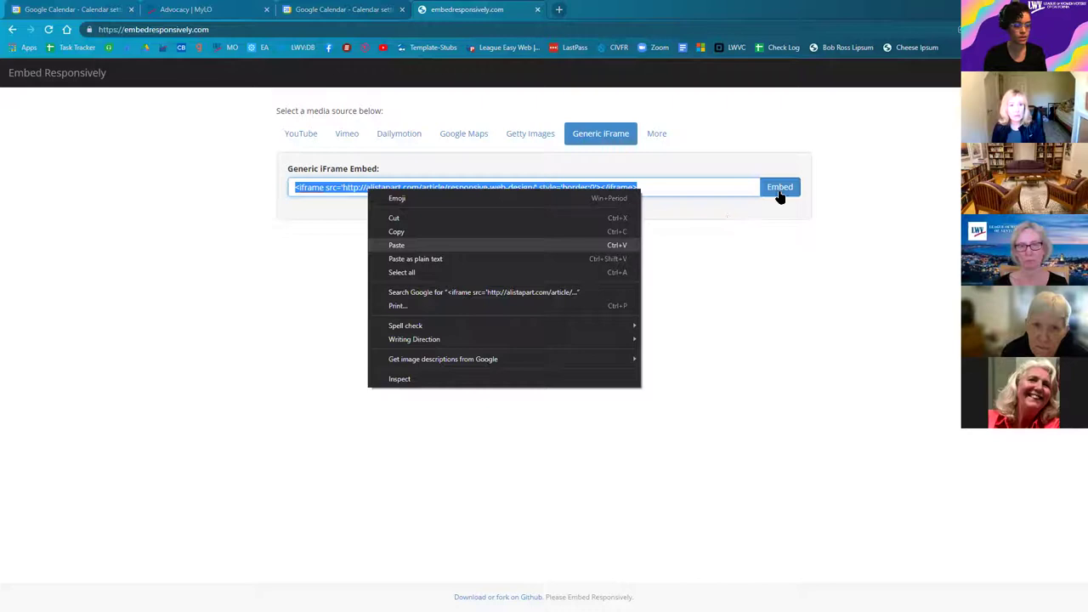
key("ctrl+v")
left_click(790, 191)
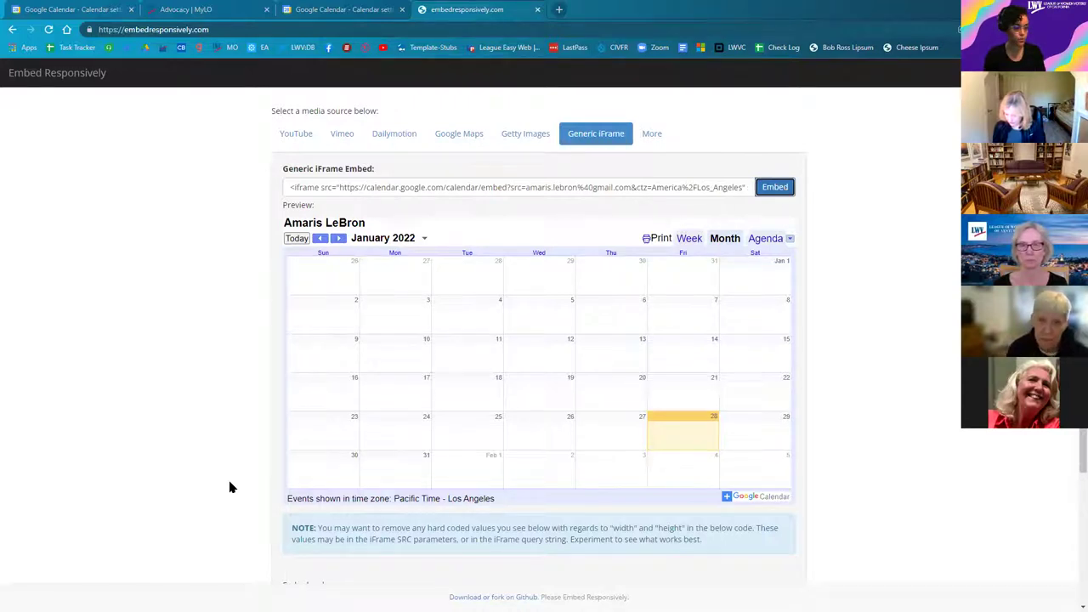
Step: Copy the generated responsive embed code and bring up the Advocacy | MyLO page
scroll(233, 487, "down", 2)
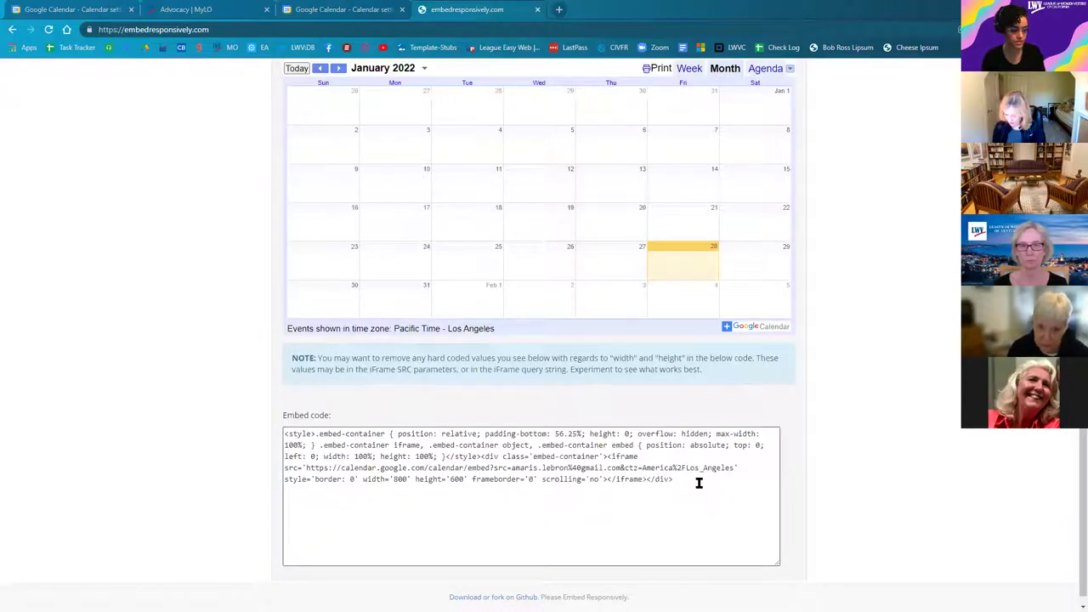
triple_click(377, 465)
right_click(410, 306)
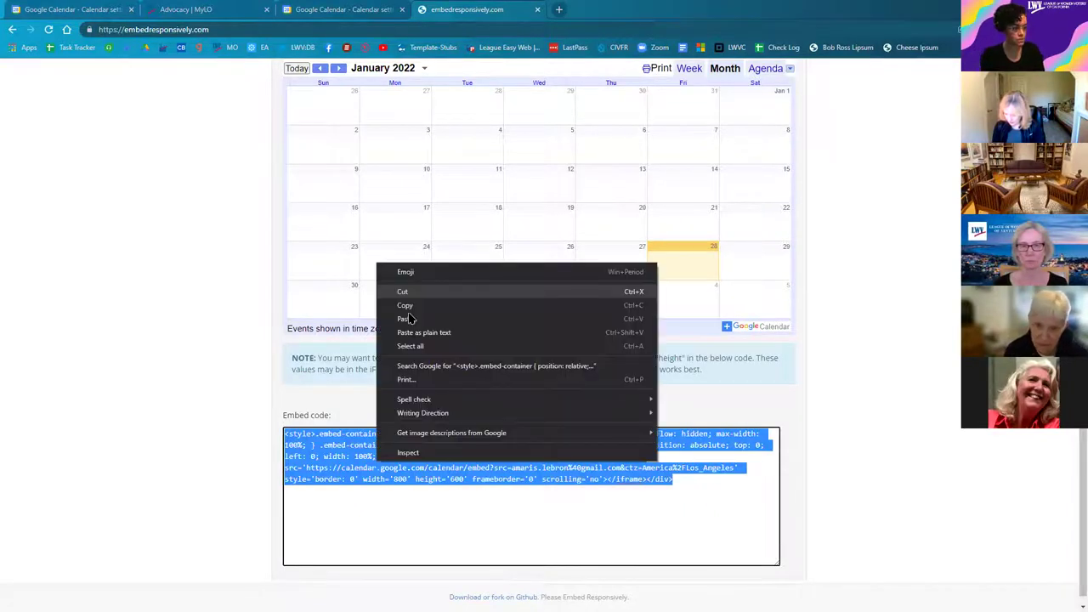
left_click(412, 308)
left_click(191, 12)
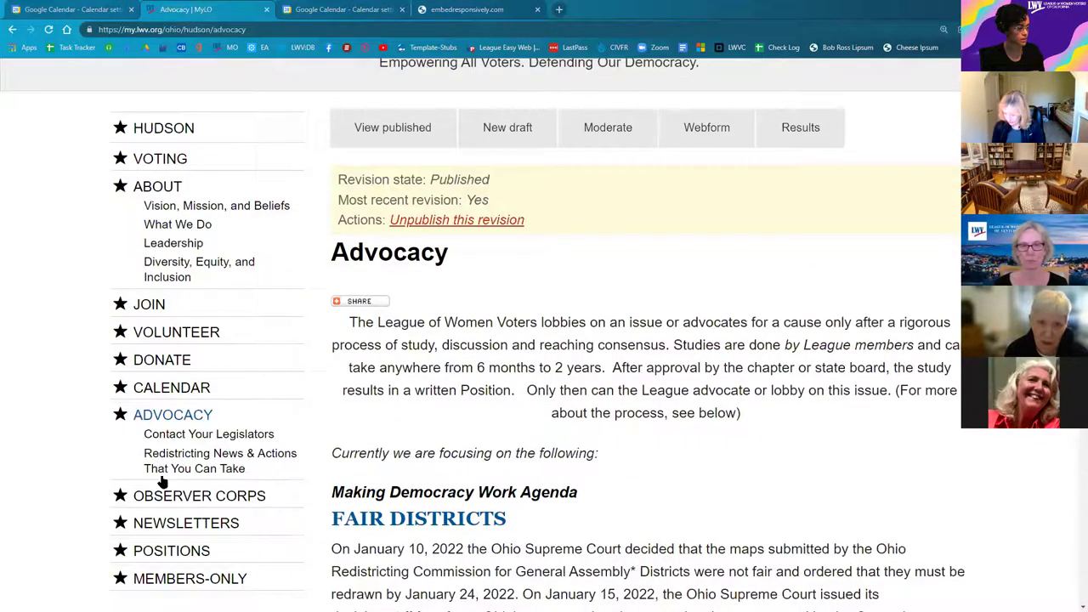
Step: Stop the current masquerade and masquerade as the demo user instead
left_click(161, 483)
left_click(150, 485)
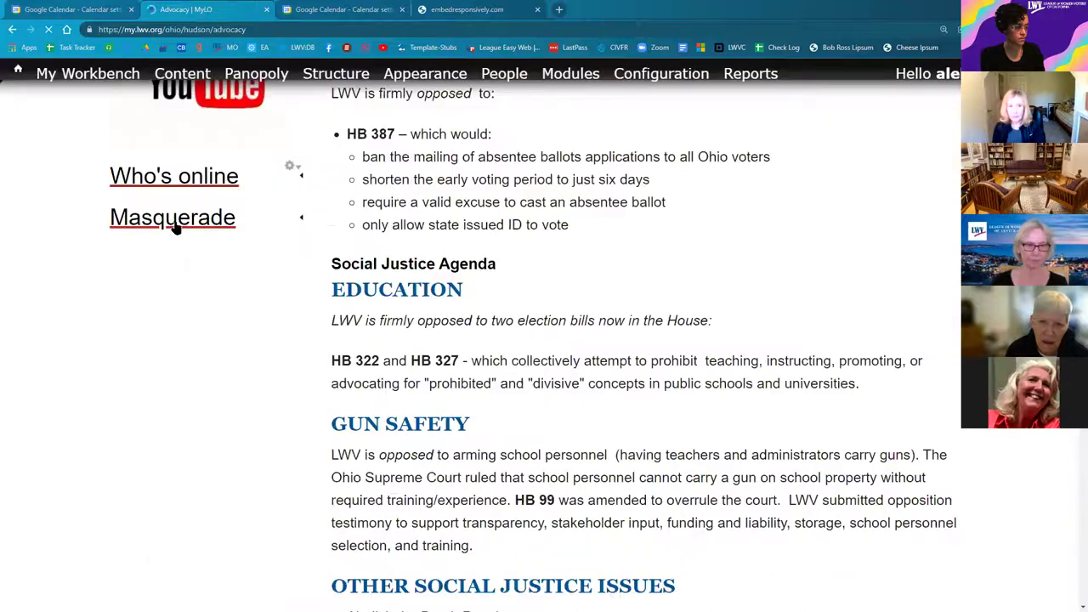
left_click(181, 254)
type("lwvc-de")
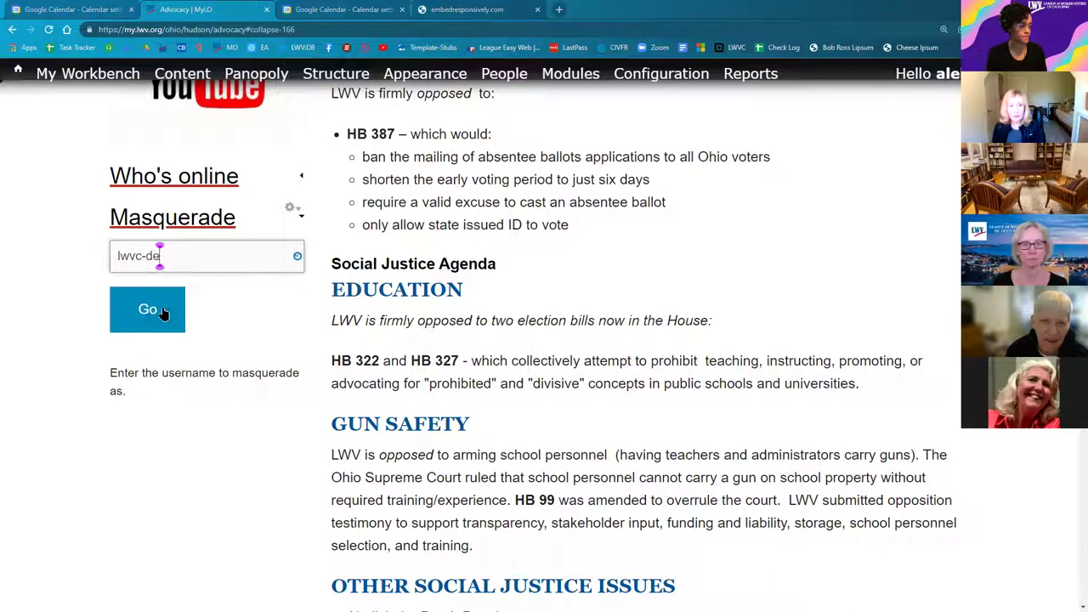
left_click(164, 314)
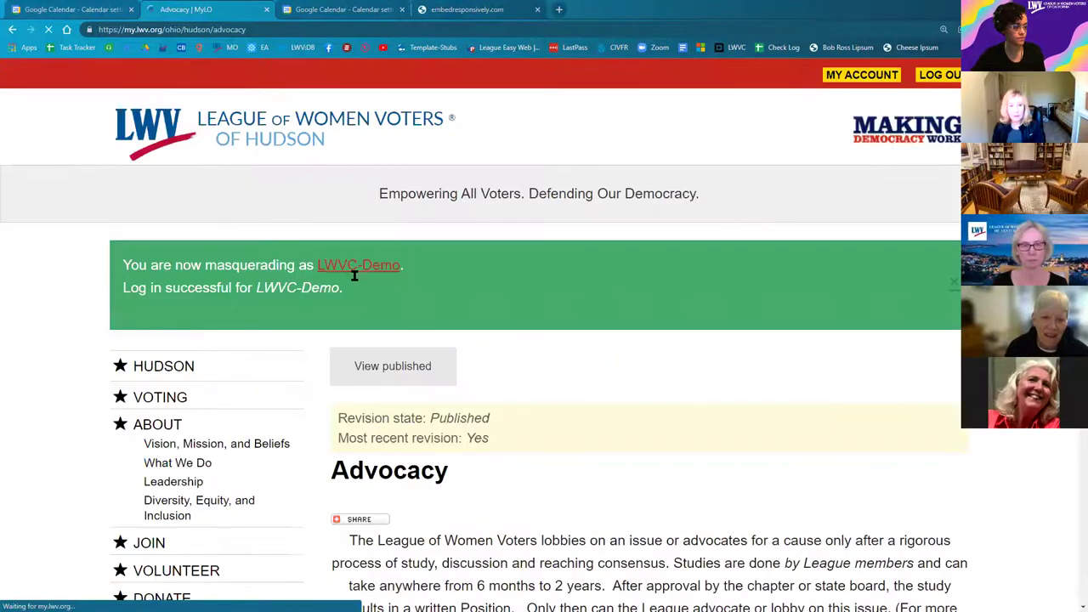
Step: Go from the demo user's profile to the Demo Site home page
left_click(380, 281)
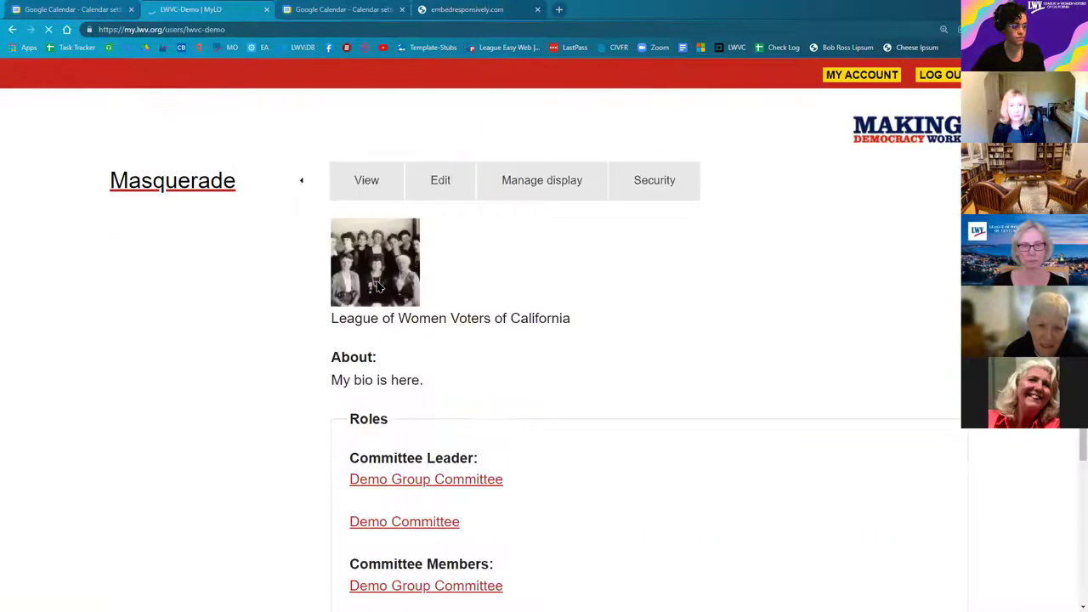
scroll(438, 530, "down", 3)
left_click(549, 532)
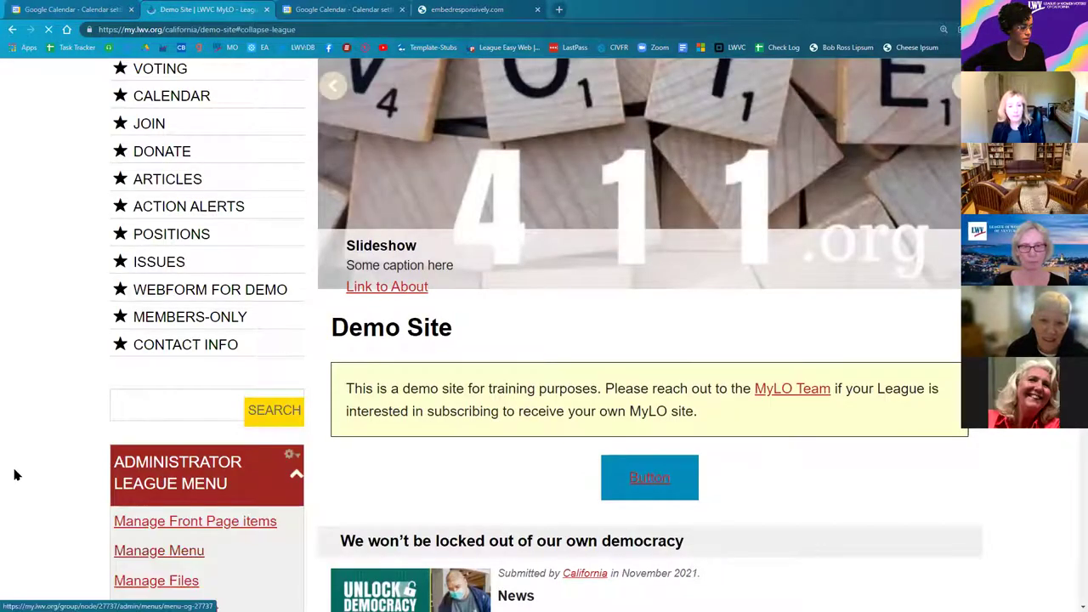
scroll(162, 389, "down", 3)
Step: Filter Demo Site's Manage Content to Type Any and edit the Monthly Calendar page
left_click(143, 401)
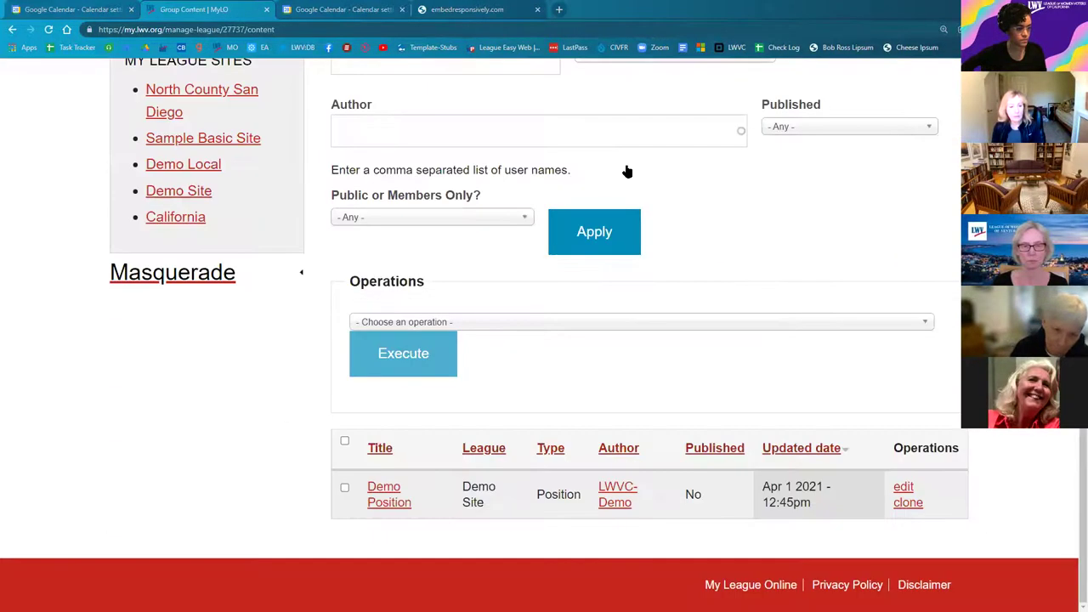
scroll(624, 170, "up", 2)
left_click(624, 167)
scroll(629, 226, "up", 2)
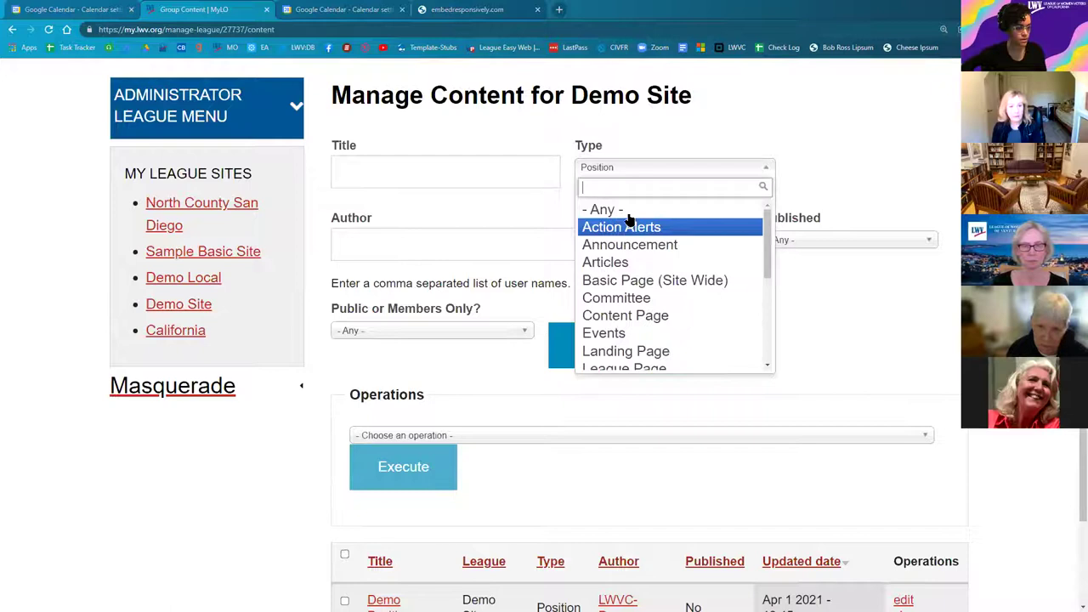
left_click(603, 209)
left_click(595, 357)
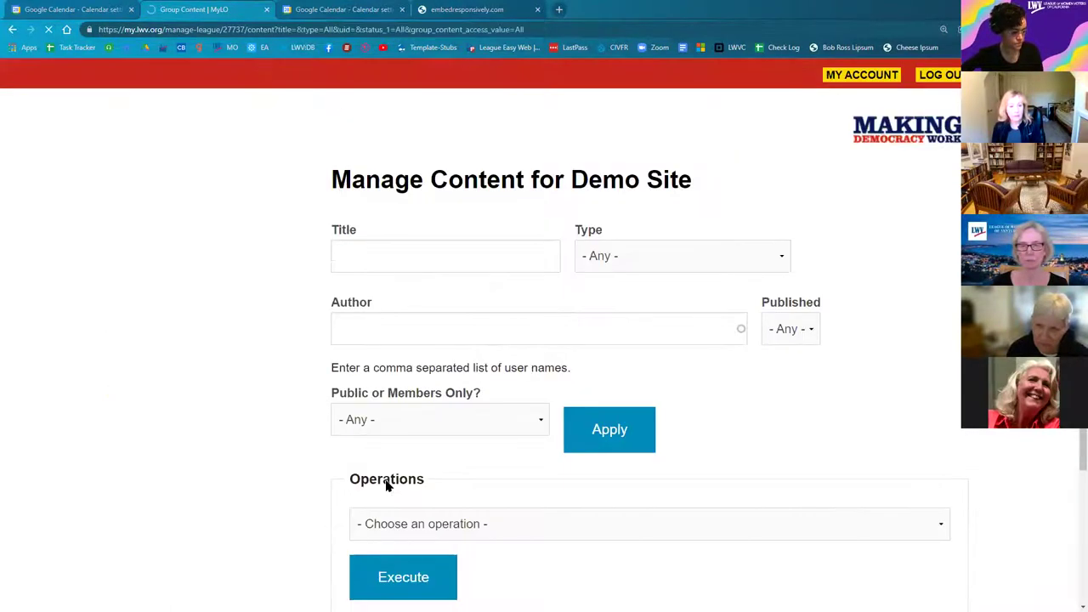
scroll(386, 485, "down", 3)
left_click(905, 476)
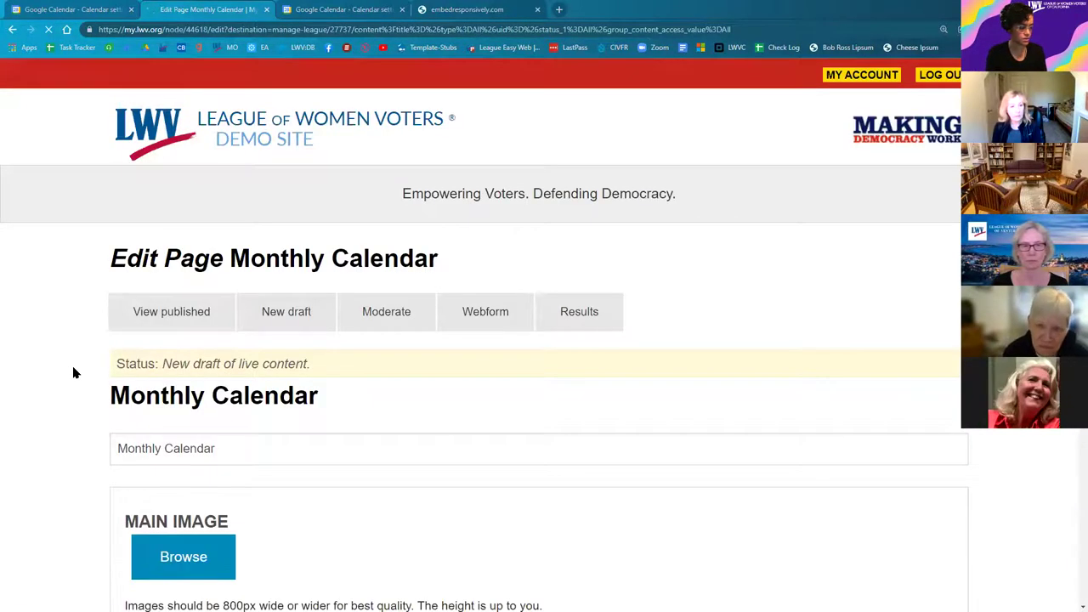
Step: Add a second 3rd Party Embed Code (HTML) paragraph to the body, removing the surplus empty one
scroll(73, 372, "down", 8)
scroll(73, 379, "down", 4)
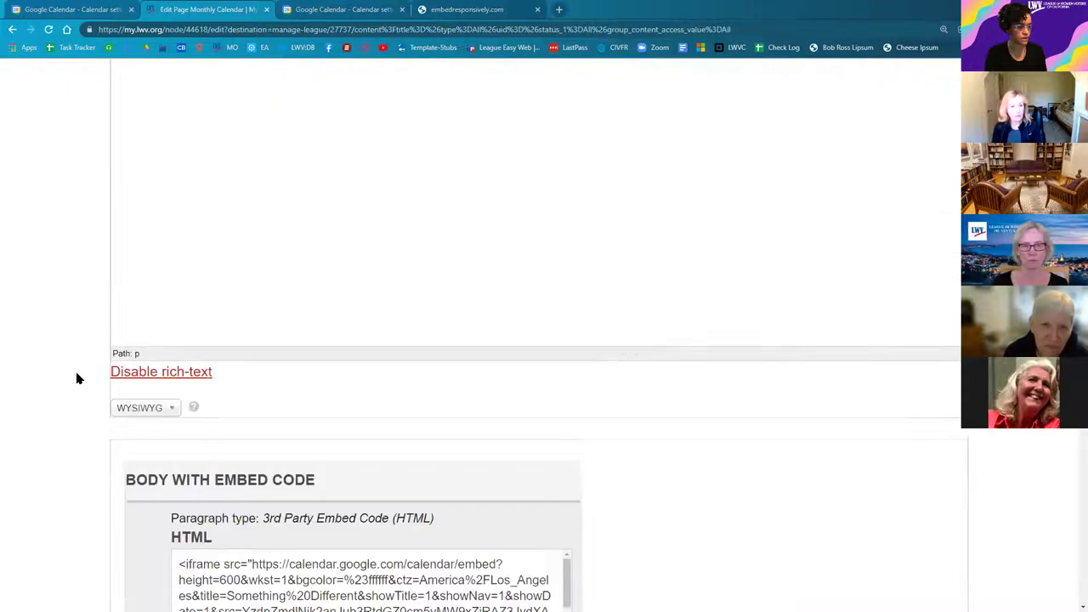
scroll(74, 383, "down", 3)
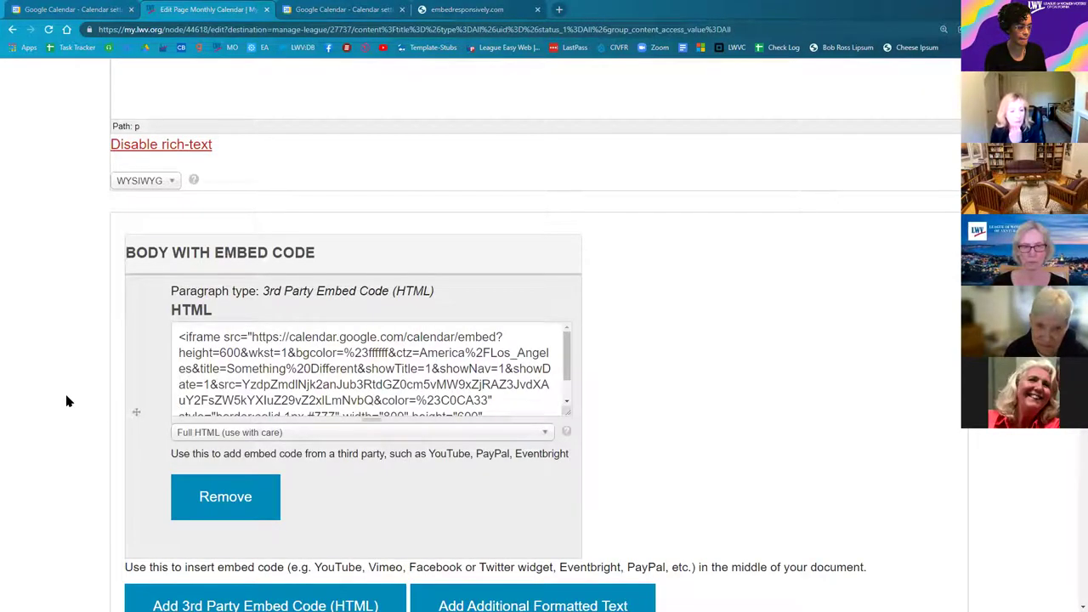
scroll(287, 502, "down", 1)
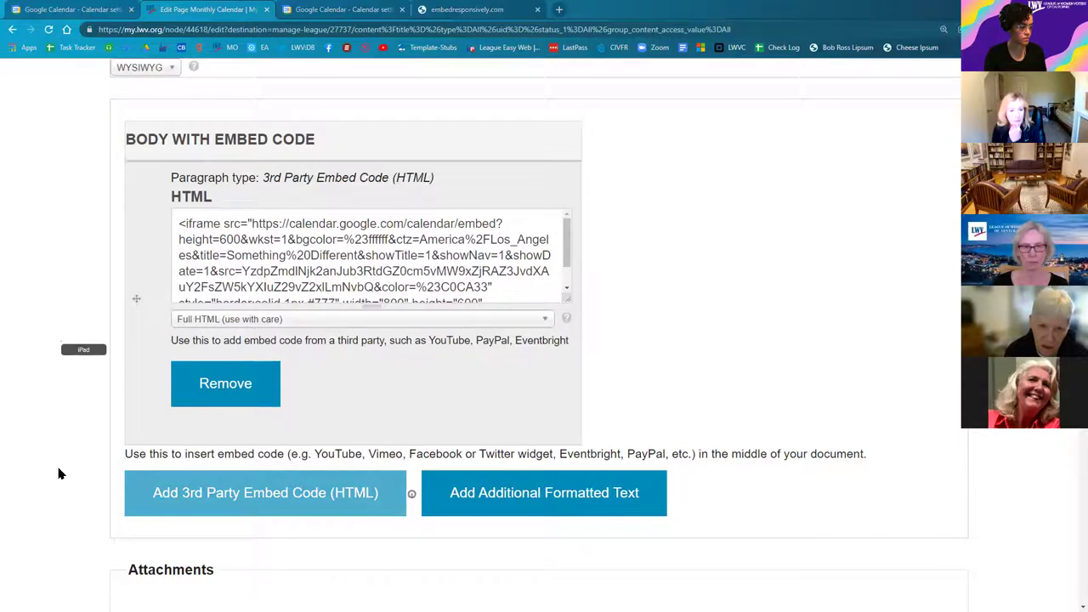
scroll(63, 459, "up", 1)
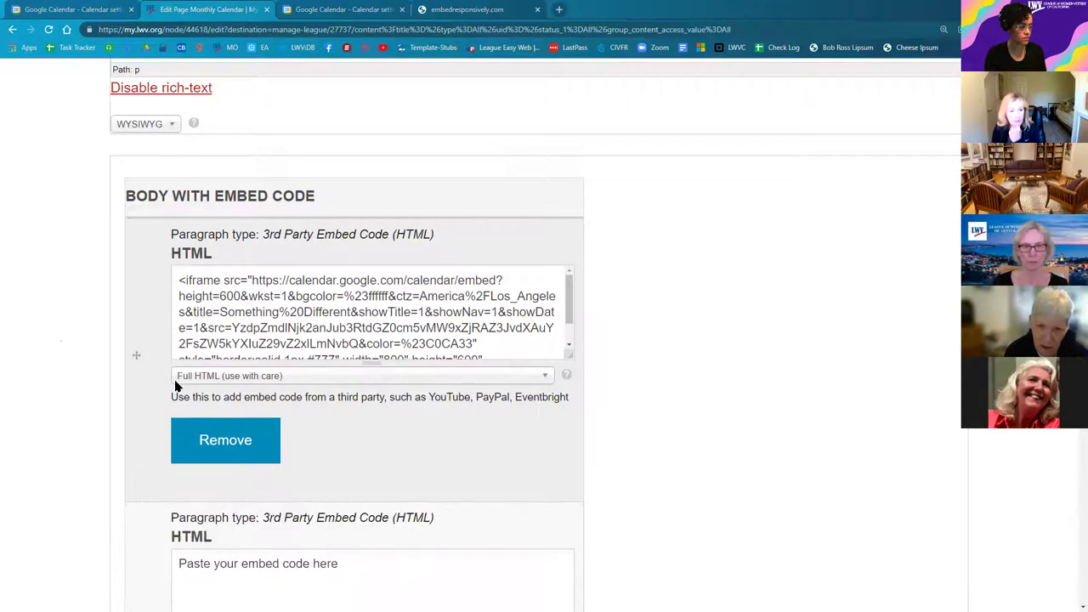
scroll(402, 353, "down", 3)
left_click(401, 350)
scroll(96, 344, "down", 1)
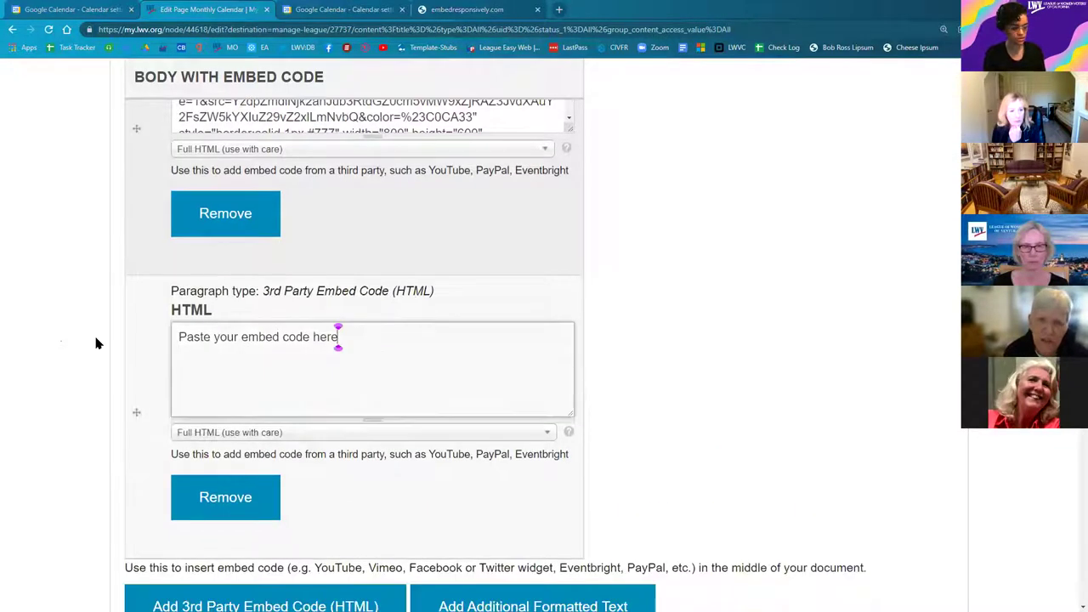
key("ctrl+a")
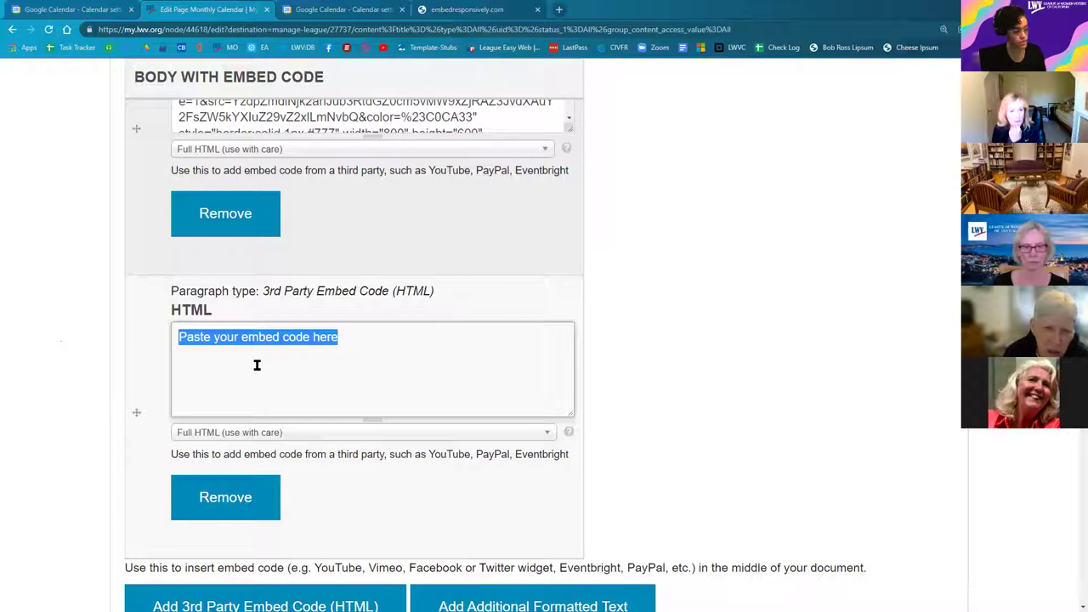
left_click(145, 485)
scroll(145, 485, "down", 1)
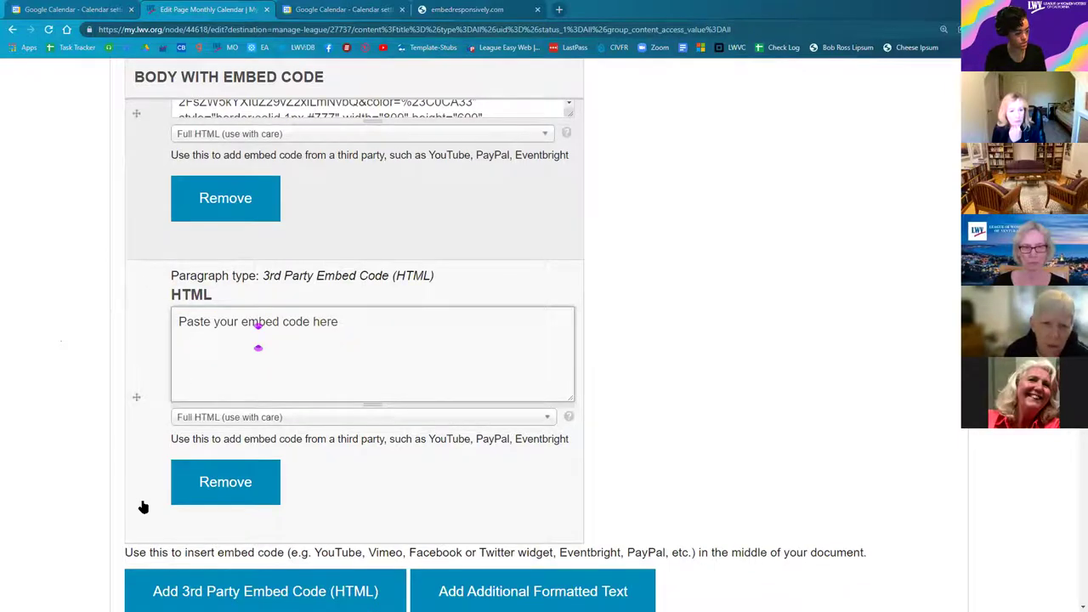
scroll(141, 505, "down", 3)
left_click(241, 508)
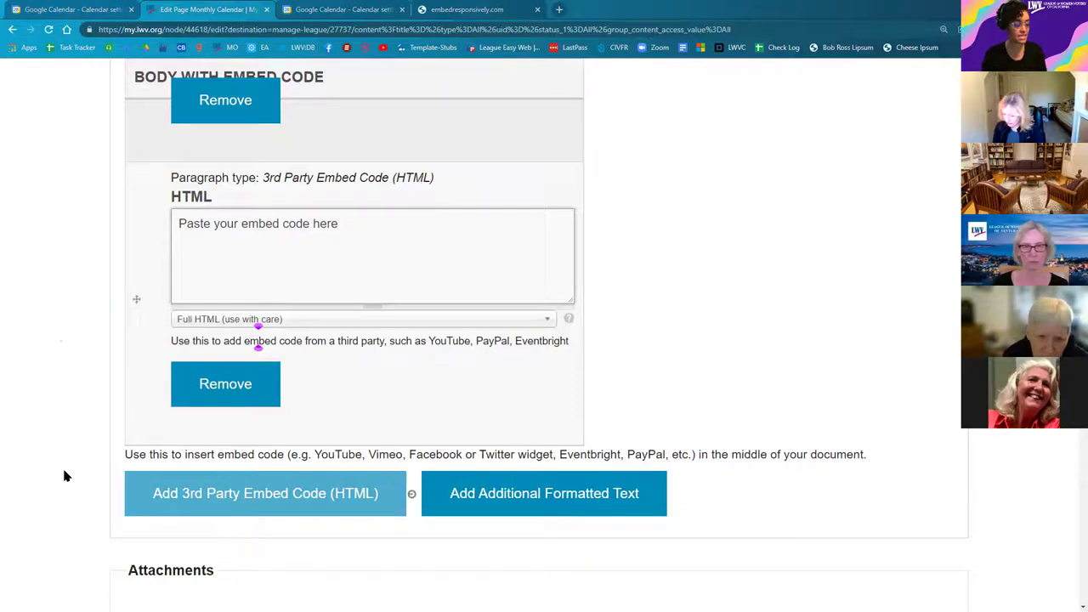
left_click(221, 397)
left_click(219, 399)
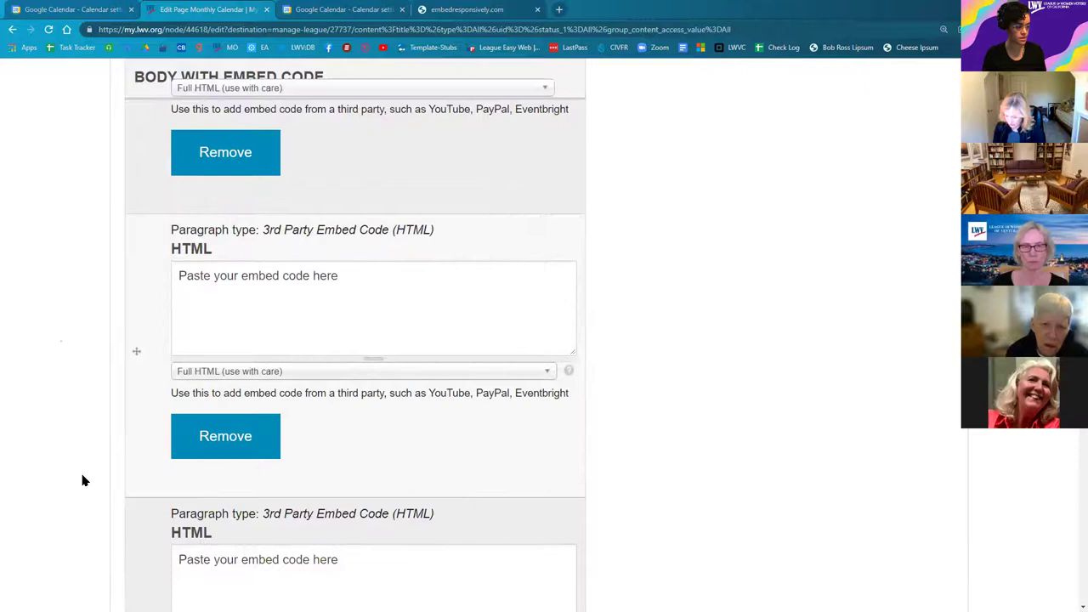
Step: Paste the responsive calendar embed code over the placeholder in the second HTML box
triple_click(203, 290)
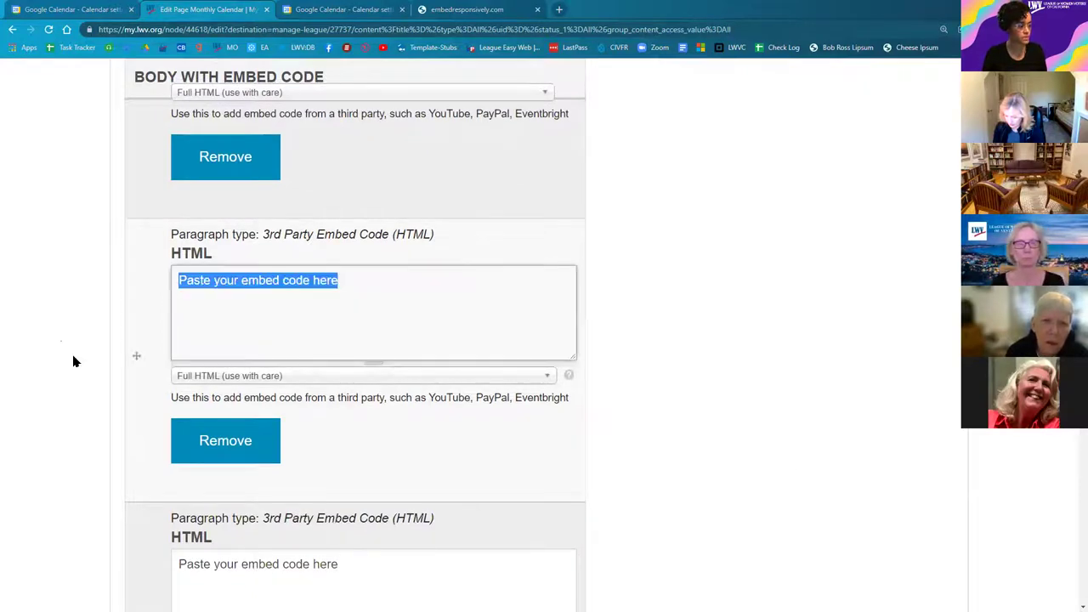
scroll(76, 386, "up", 1)
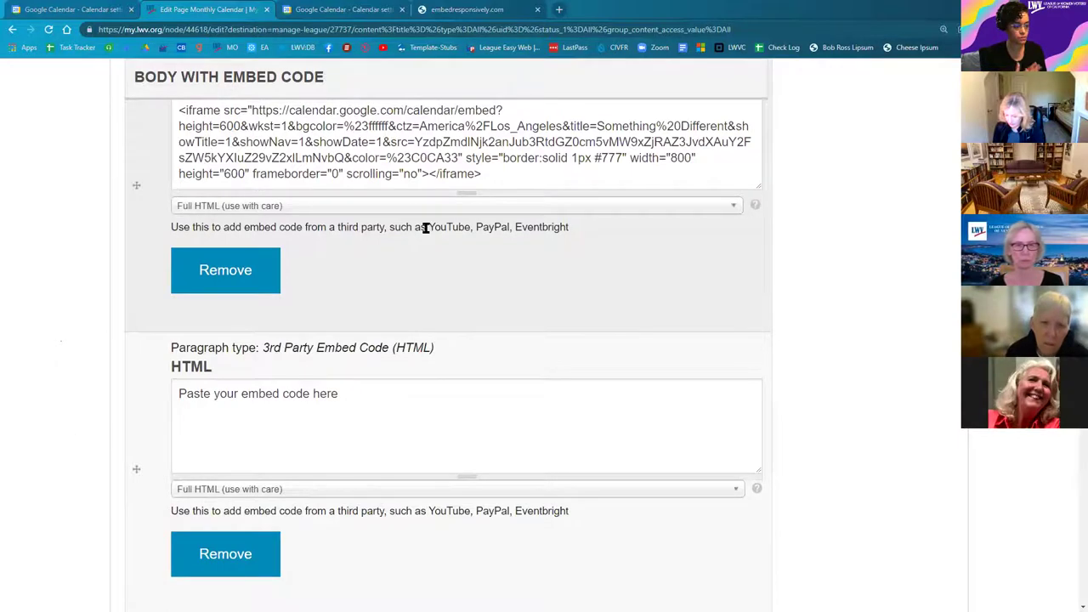
scroll(425, 227, "up", 1)
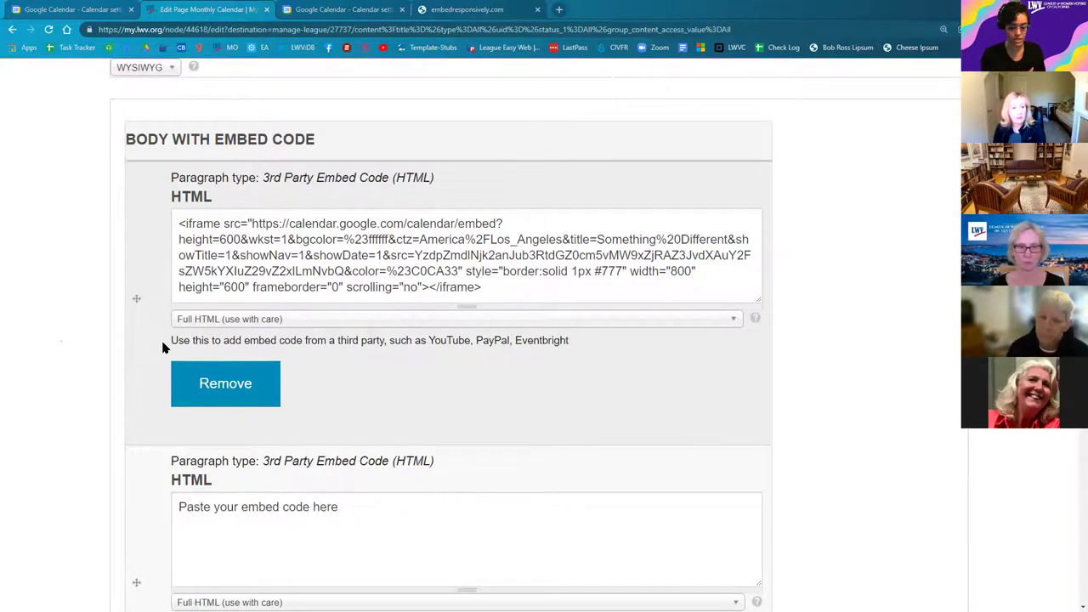
scroll(164, 347, "down", 3)
left_click(206, 335)
right_click(224, 413)
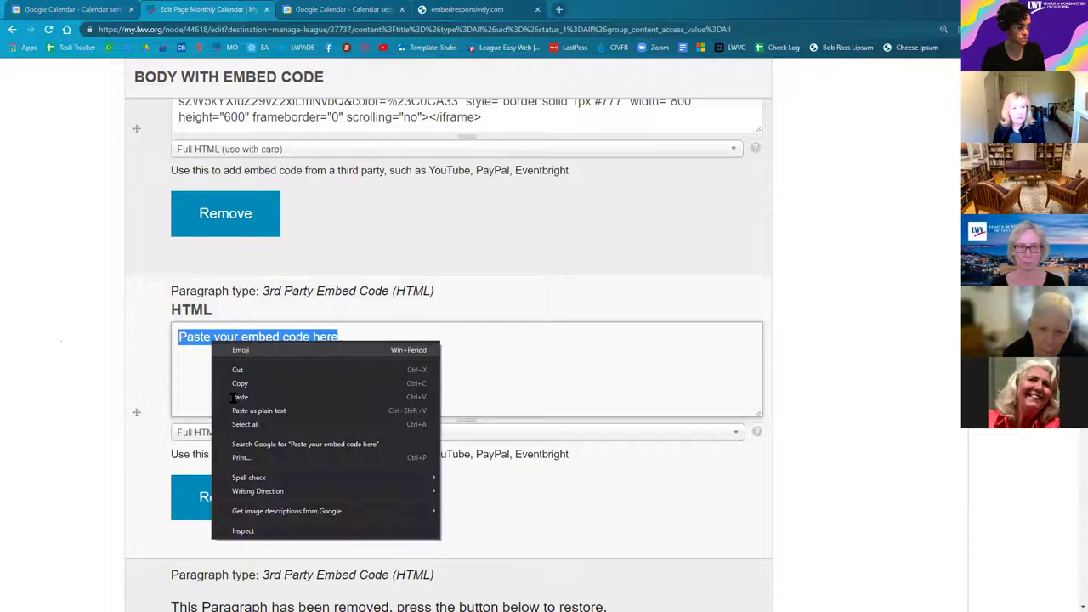
left_click(235, 397)
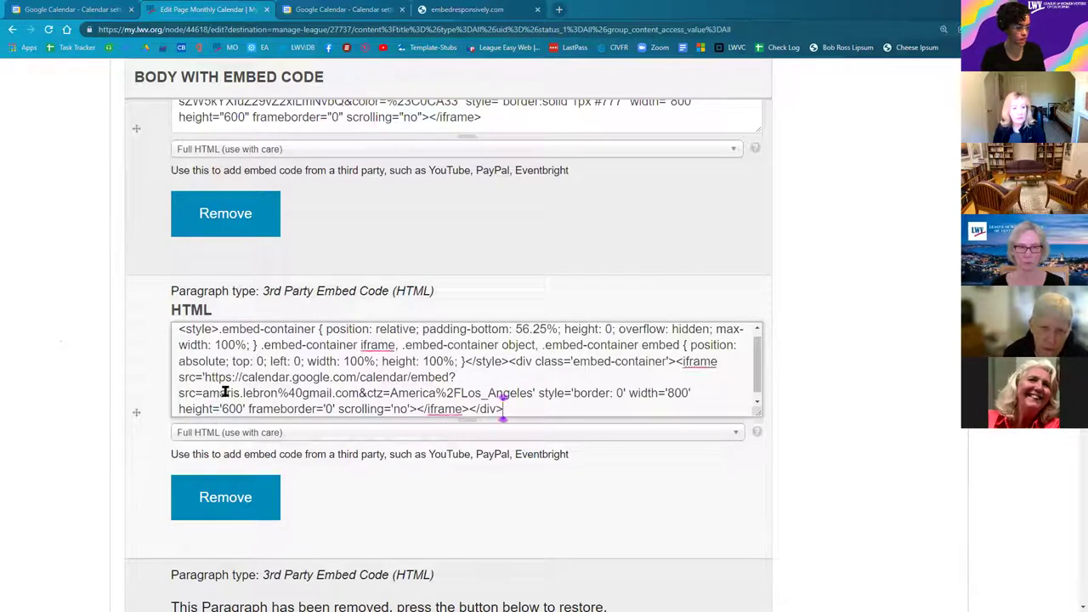
scroll(223, 388, "up", 1)
scroll(155, 345, "up", 1)
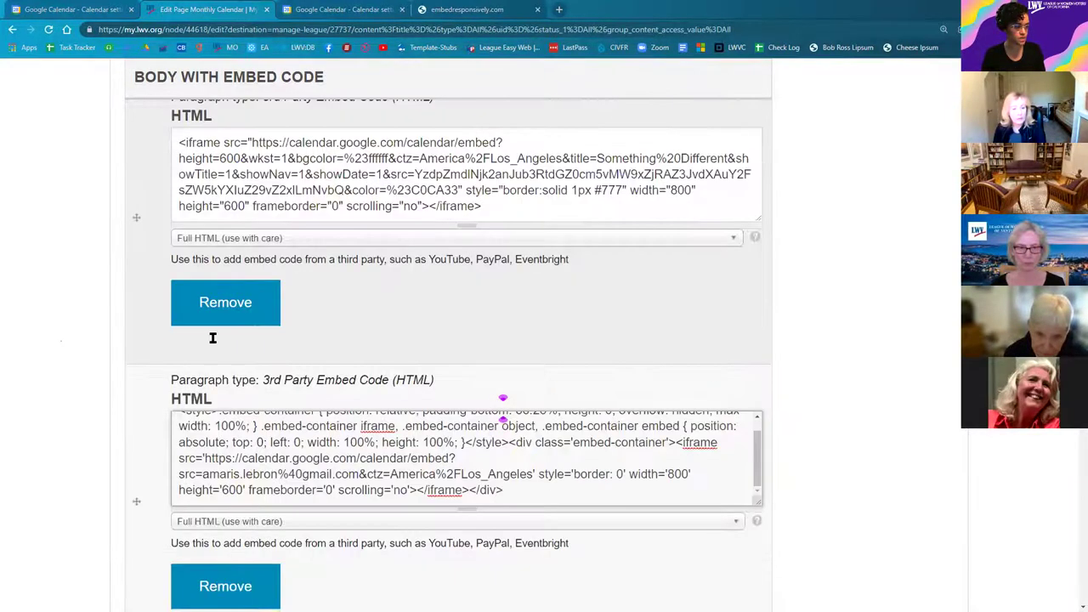
scroll(94, 434, "down", 6)
scroll(87, 437, "down", 5)
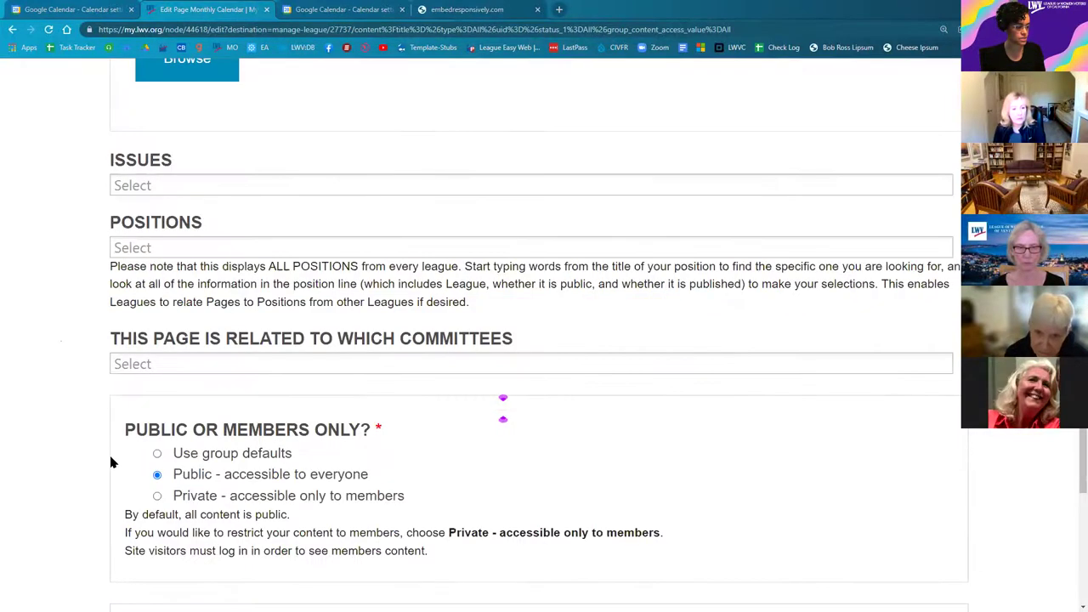
scroll(97, 527, "down", 10)
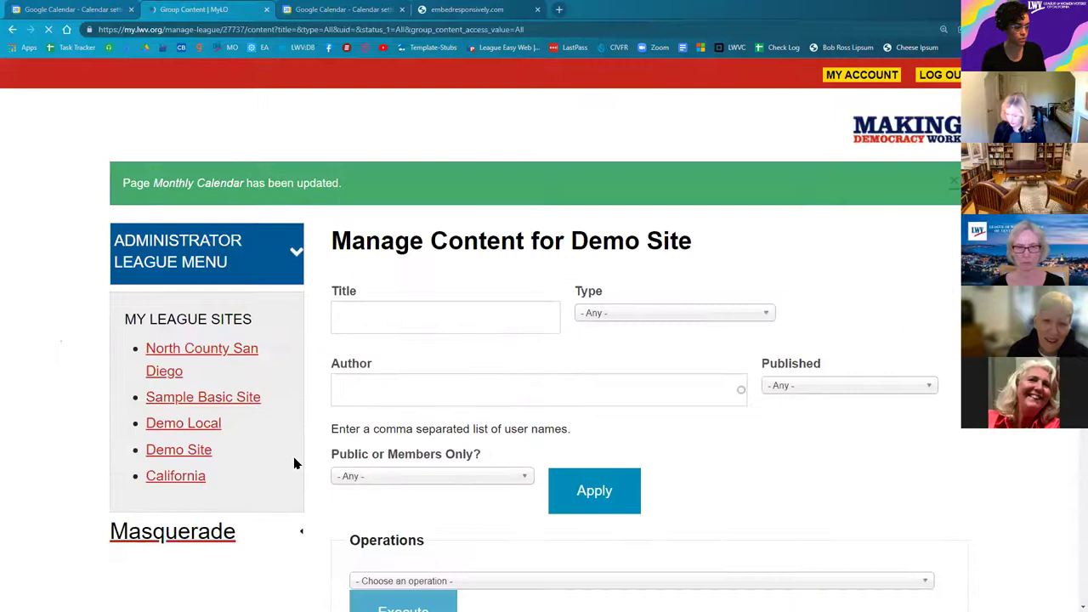
Step: Open the updated Monthly Calendar page from the confirmation link and scroll through it
scroll(397, 377, "down", 5)
left_click(403, 371)
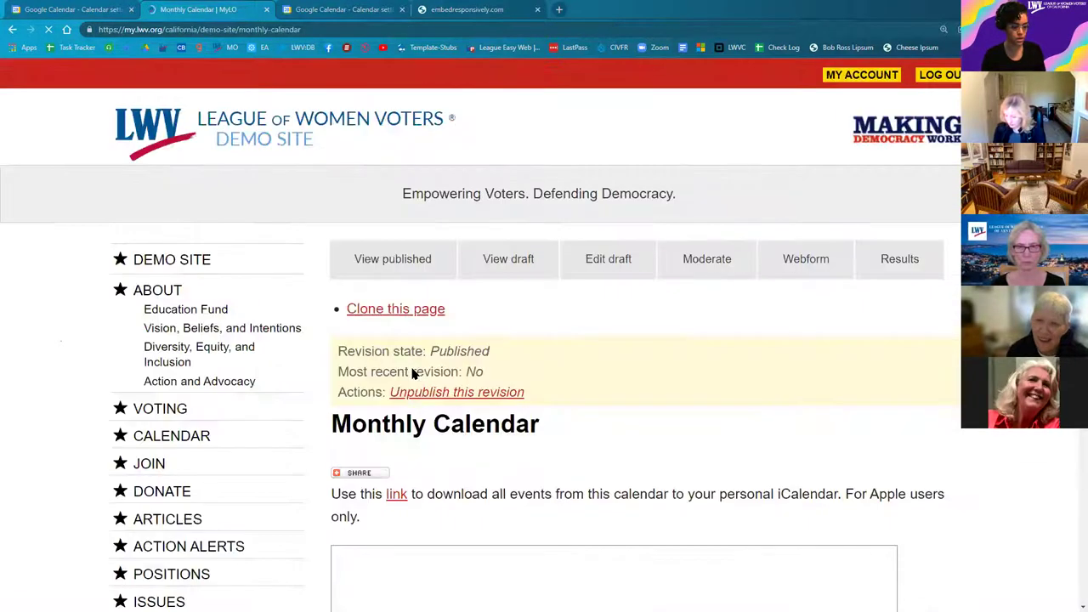
scroll(413, 371, "down", 5)
scroll(498, 417, "down", 3)
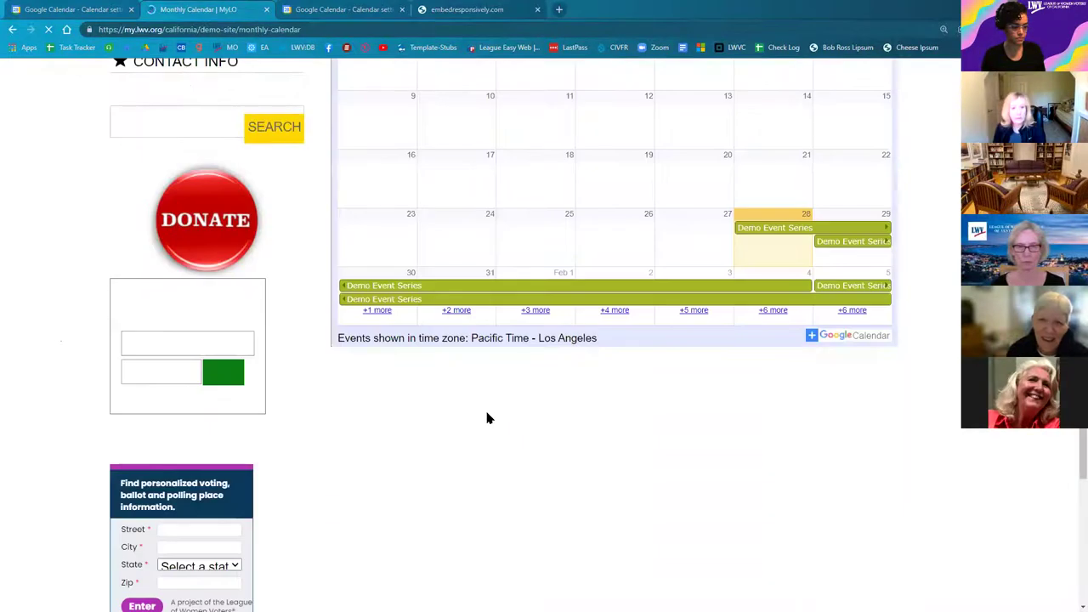
scroll(489, 416, "down", 3)
scroll(503, 424, "up", 3)
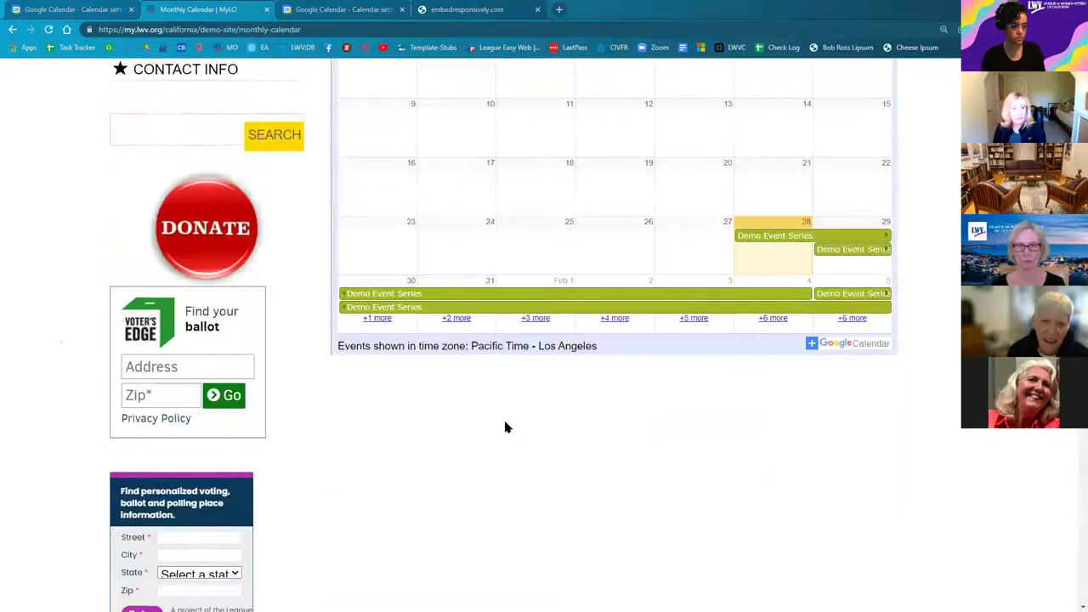
scroll(502, 442, "down", 5)
scroll(509, 459, "up", 10)
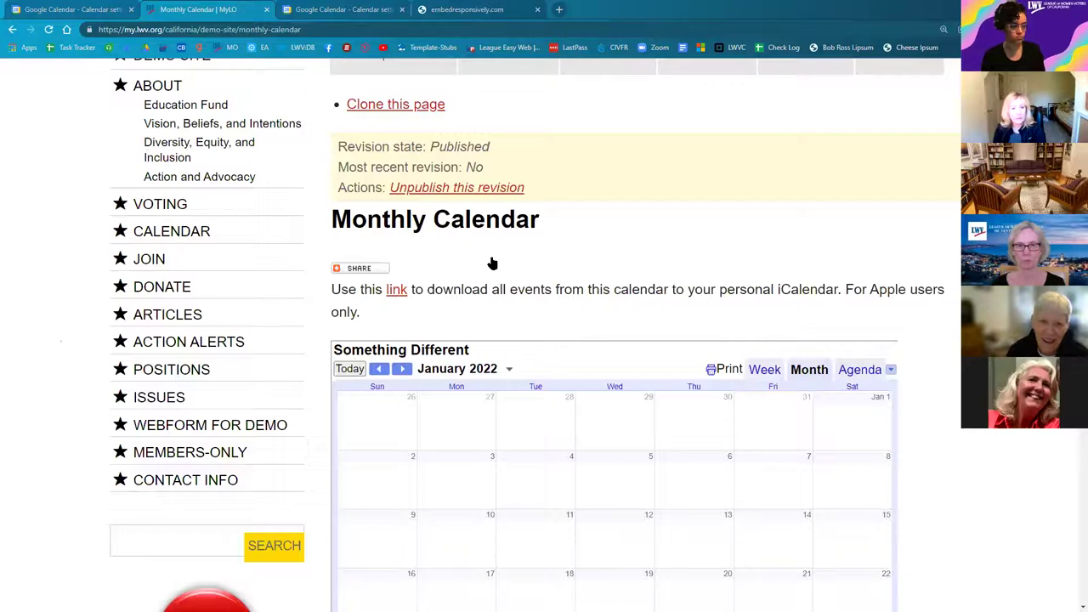
Step: Reopen the Monthly Calendar's Edit Page form showing both the iframe and embed-code paragraphs
left_click(602, 276)
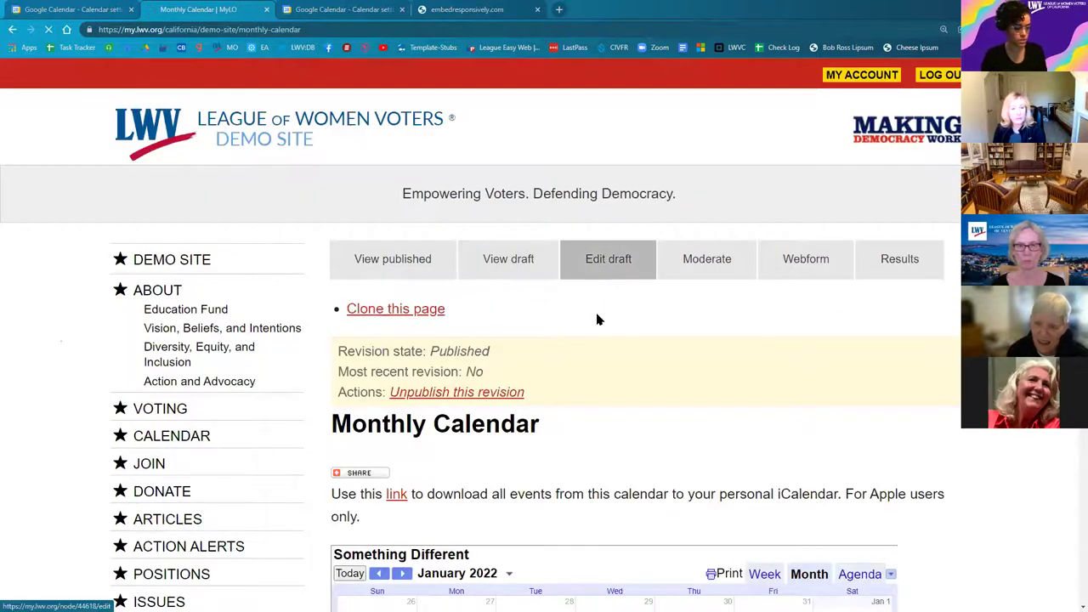
scroll(585, 348, "down", 5)
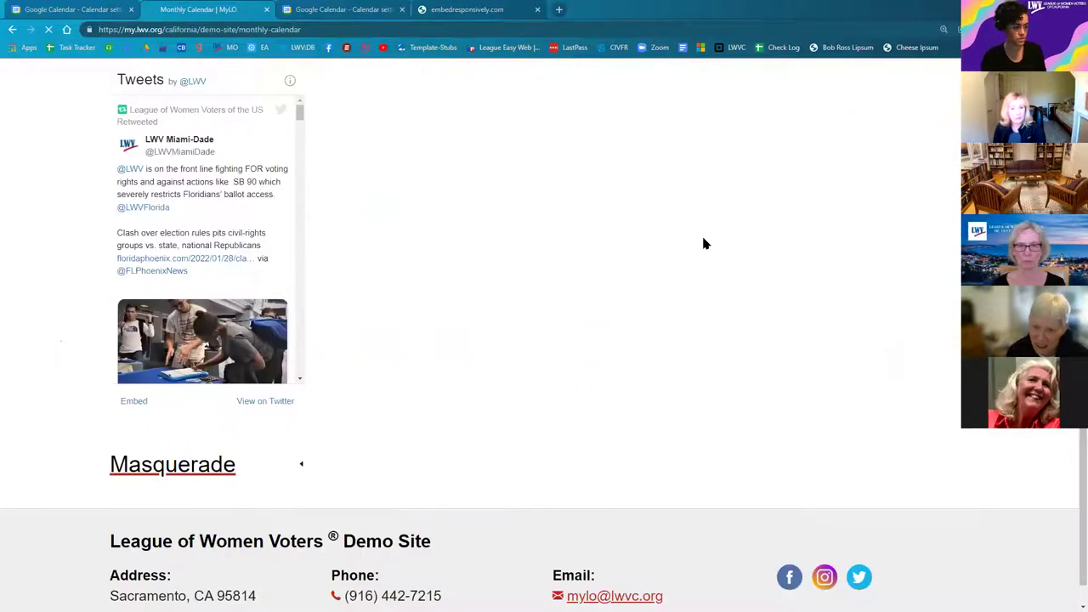
scroll(583, 354, "up", 3)
scroll(546, 278, "up", 2)
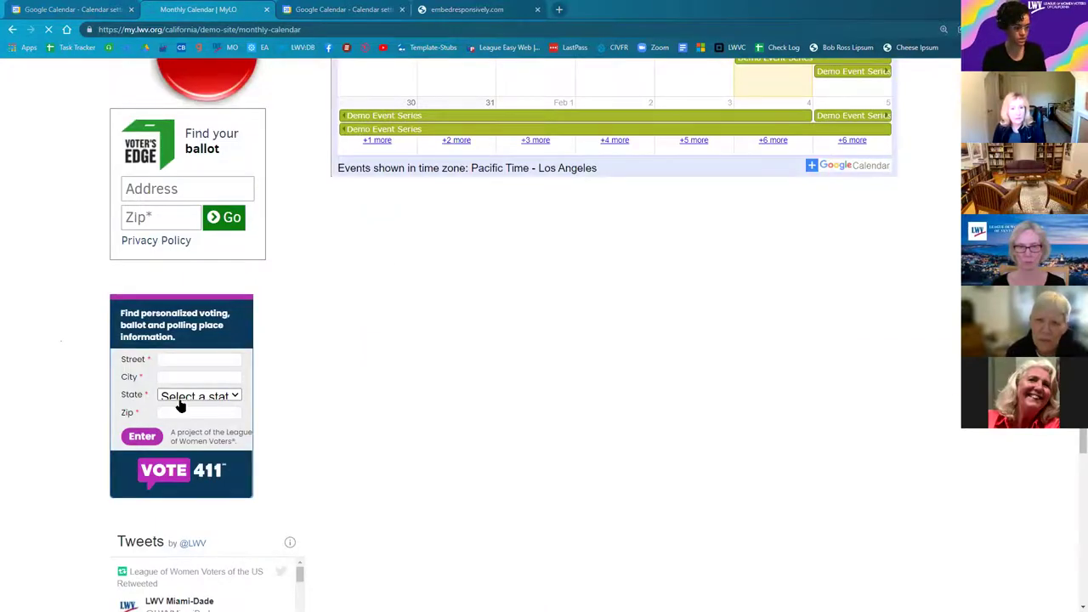
scroll(75, 374, "down", 10)
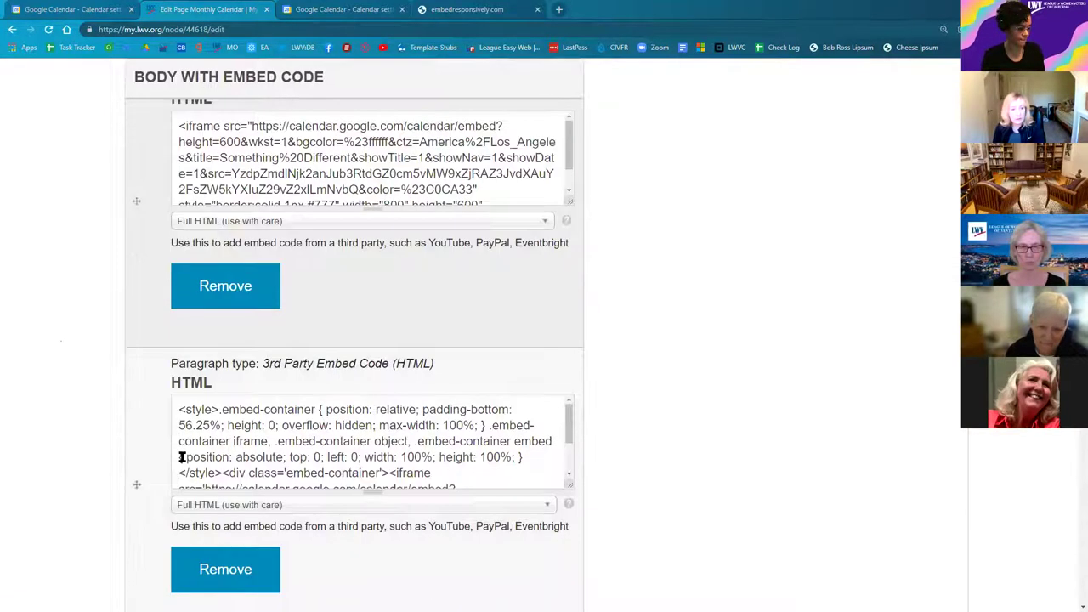
Step: Choose Published in the Monthly Calendar's Moderation State dropdown and save the page
scroll(189, 462, "down", 1)
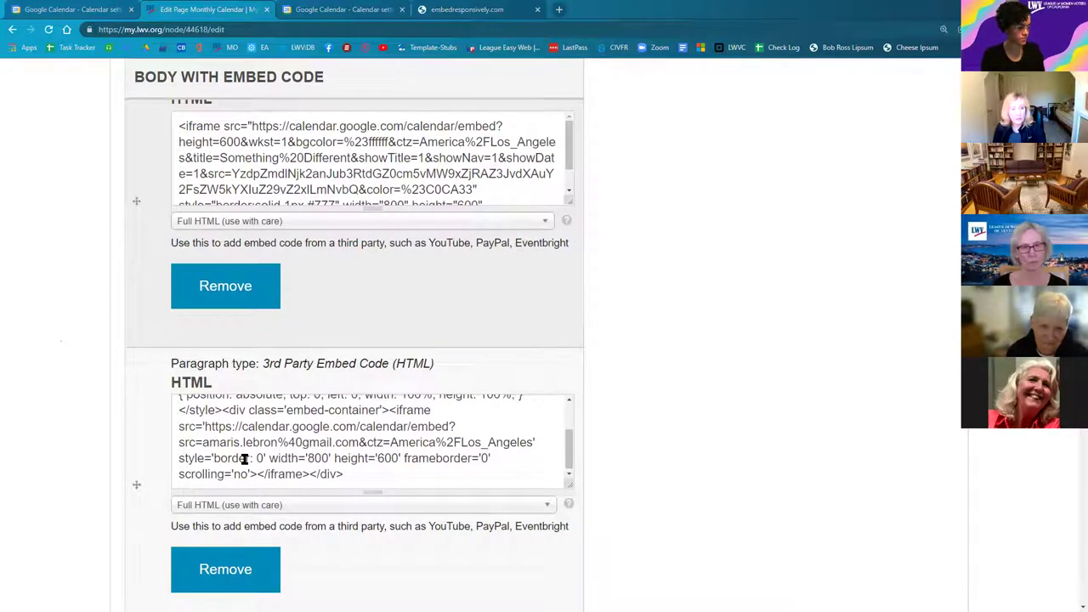
scroll(244, 459, "up", 1)
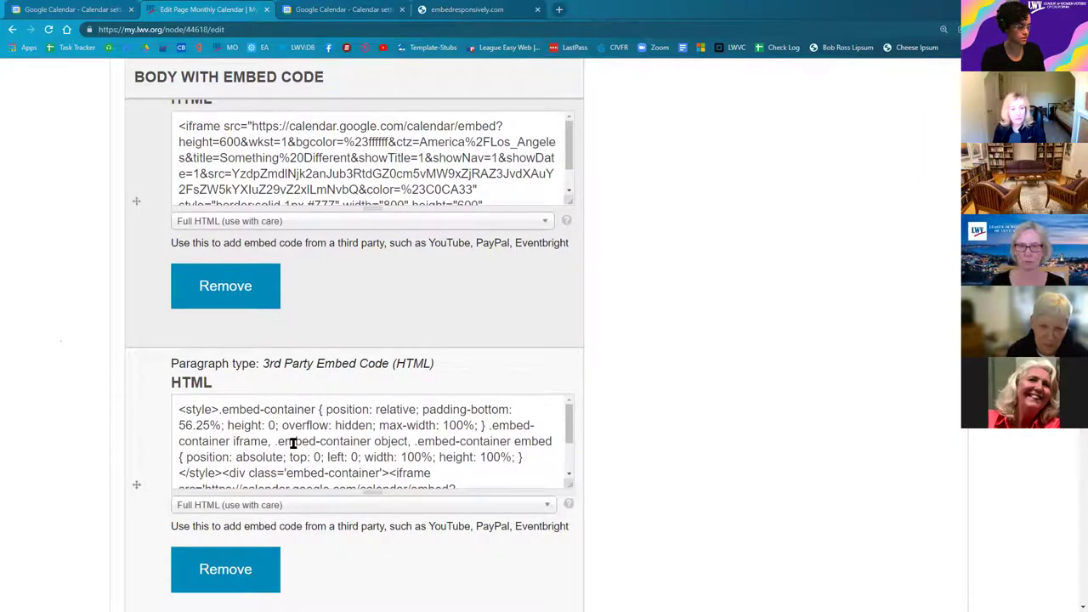
scroll(291, 442, "down", 1)
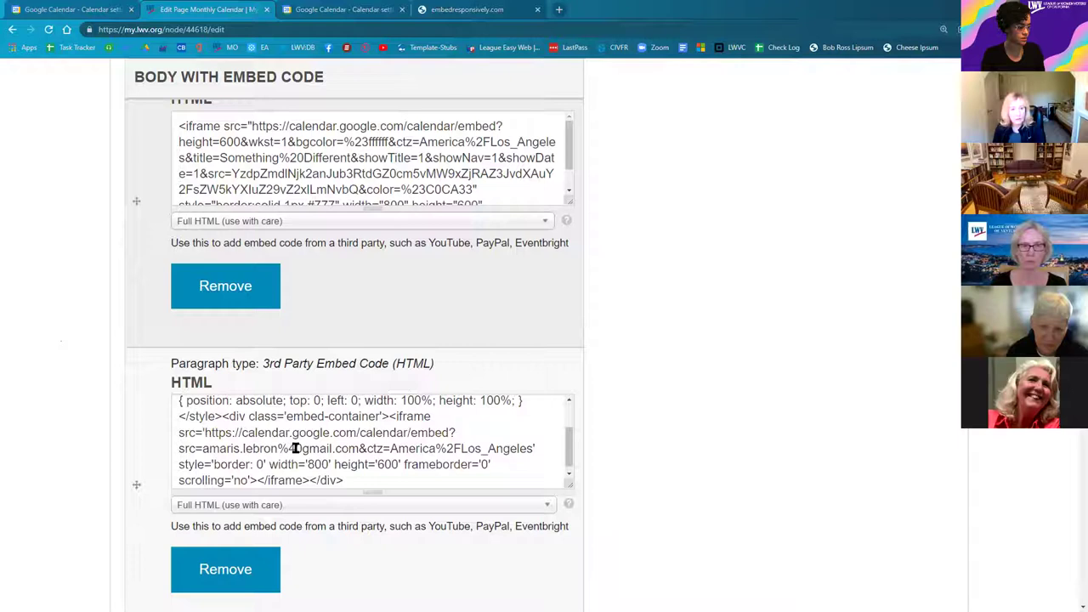
scroll(102, 461, "down", 10)
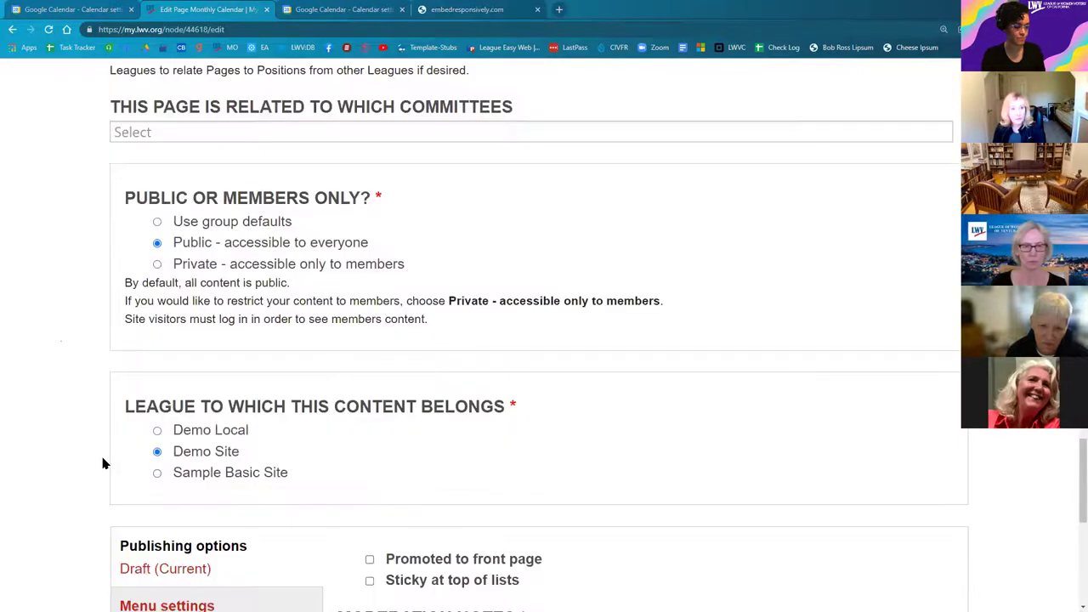
scroll(376, 345, "down", 5)
left_click(371, 344)
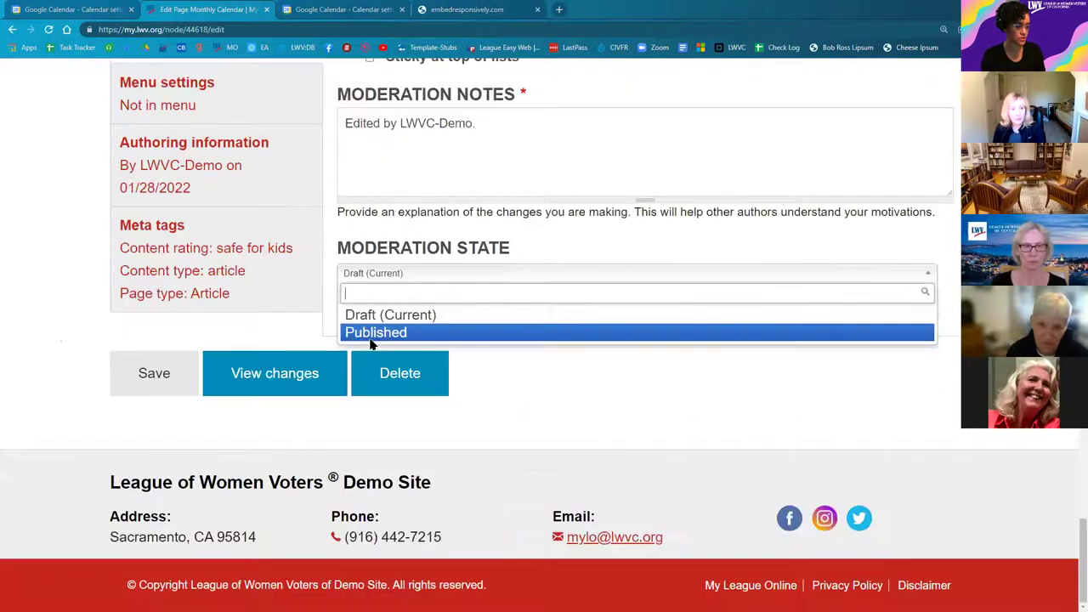
key("Return")
left_click(135, 390)
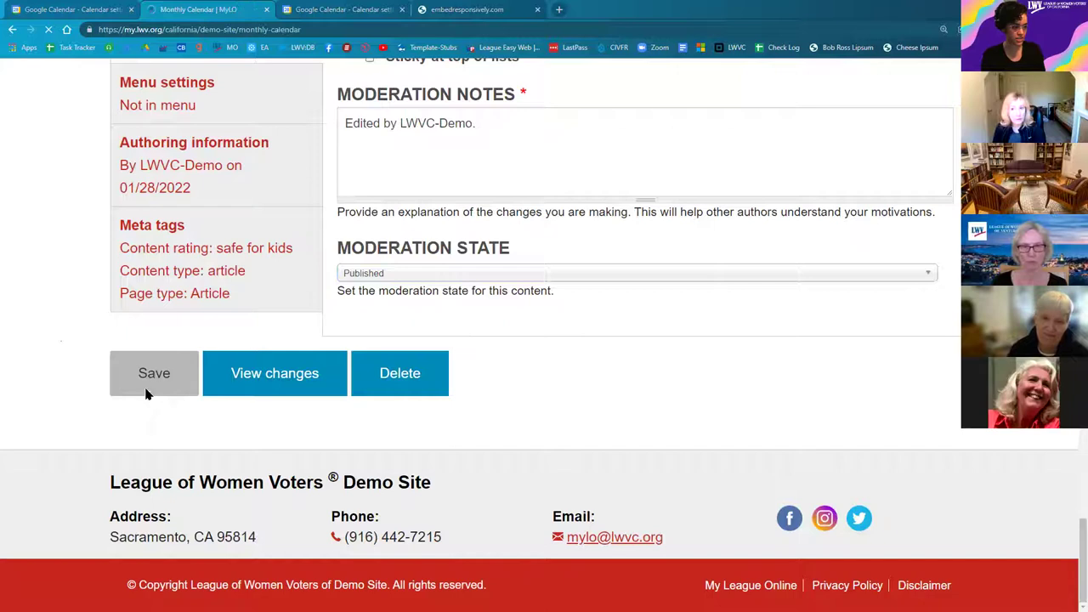
scroll(427, 406, "down", 5)
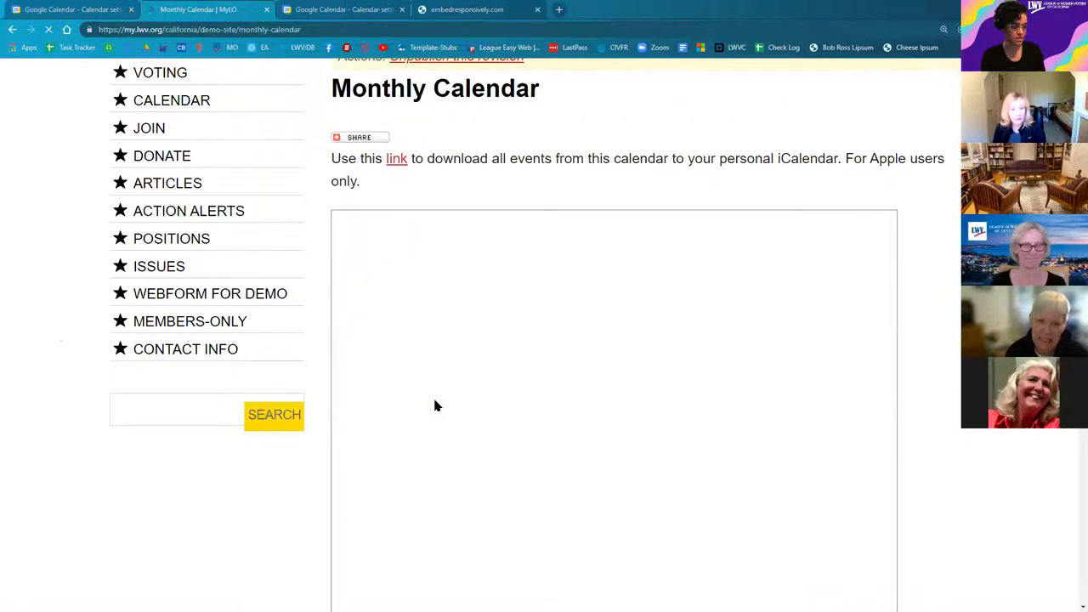
scroll(308, 408, "down", 3)
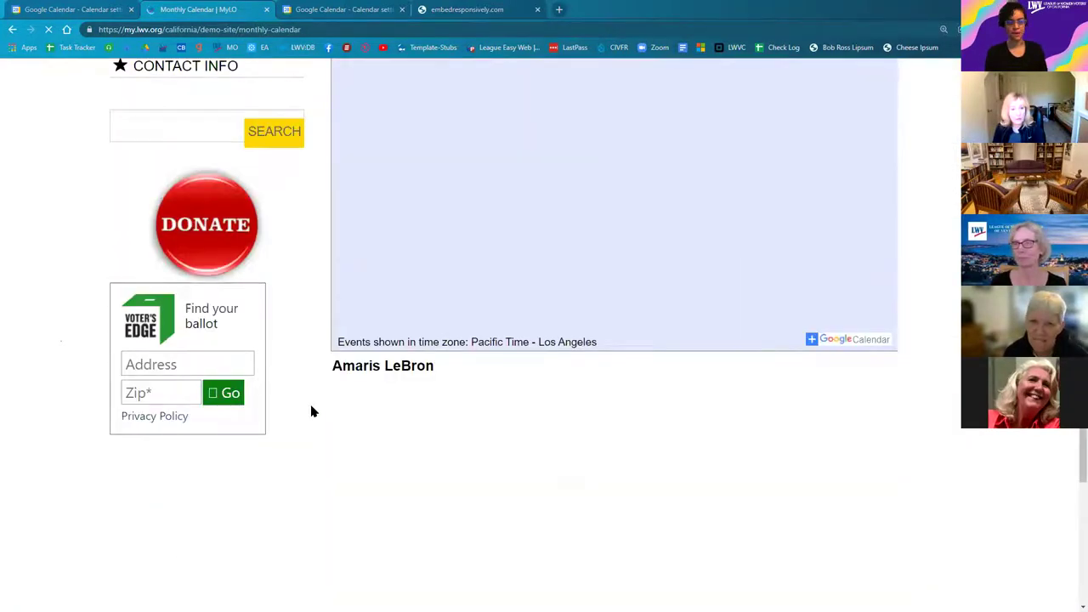
scroll(311, 411, "down", 3)
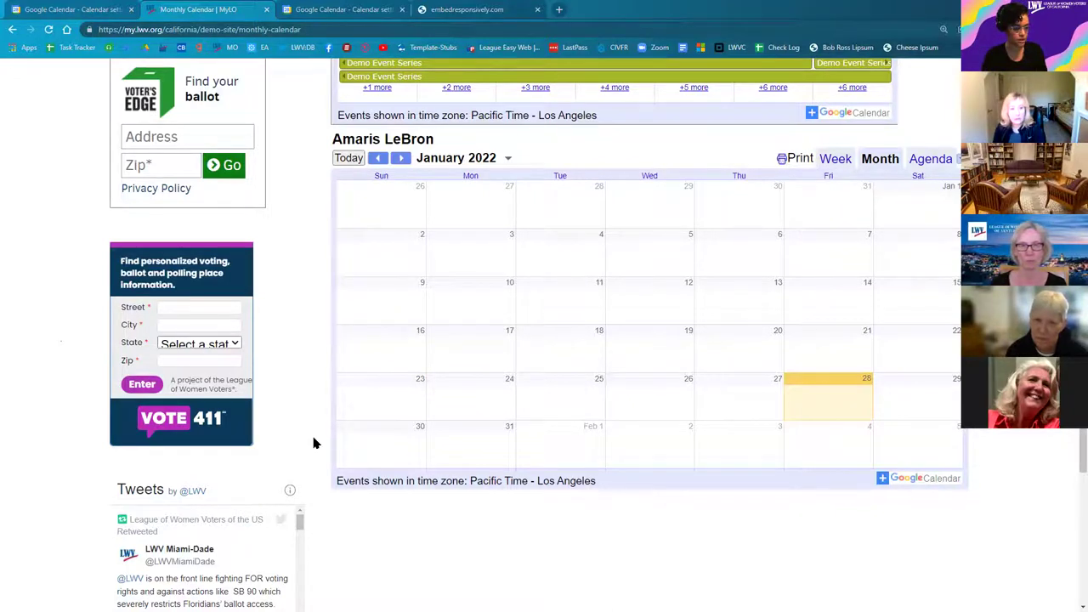
scroll(317, 458, "up", 1)
scroll(321, 476, "up", 3)
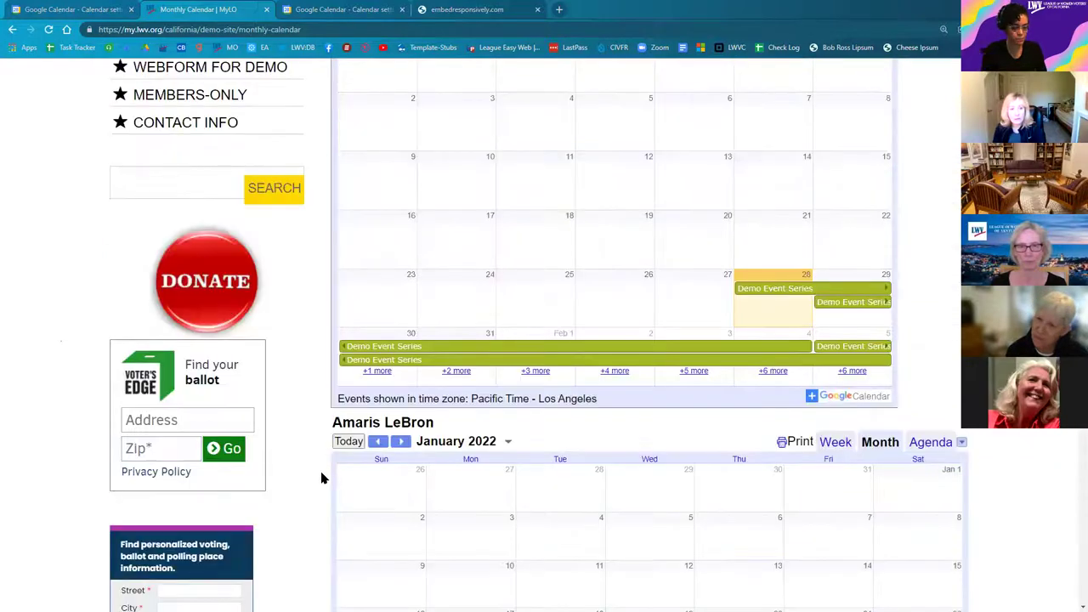
scroll(331, 510, "up", 2)
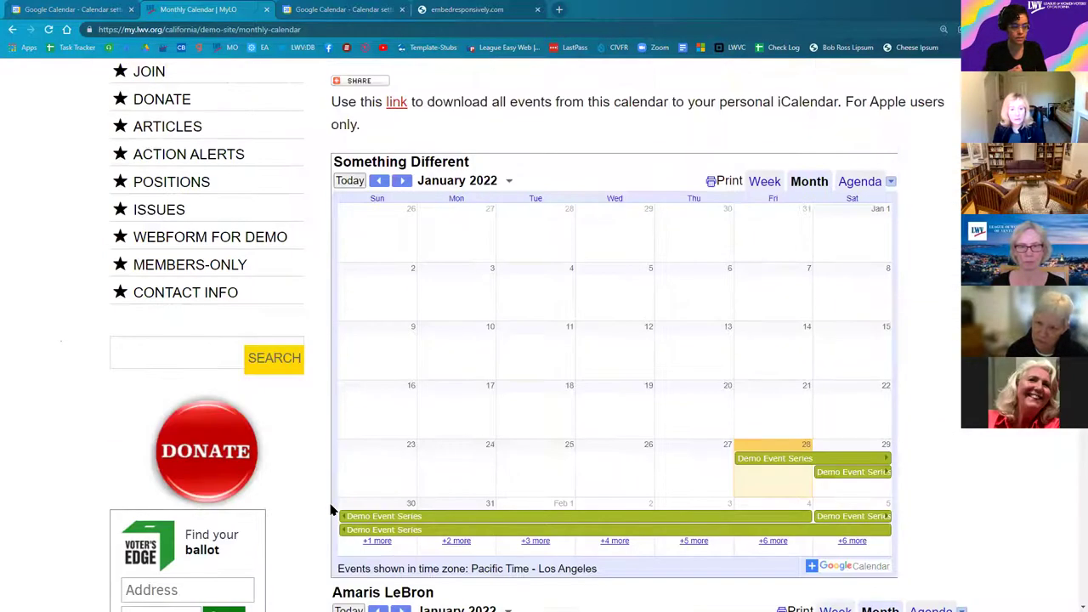
scroll(332, 510, "down", 1)
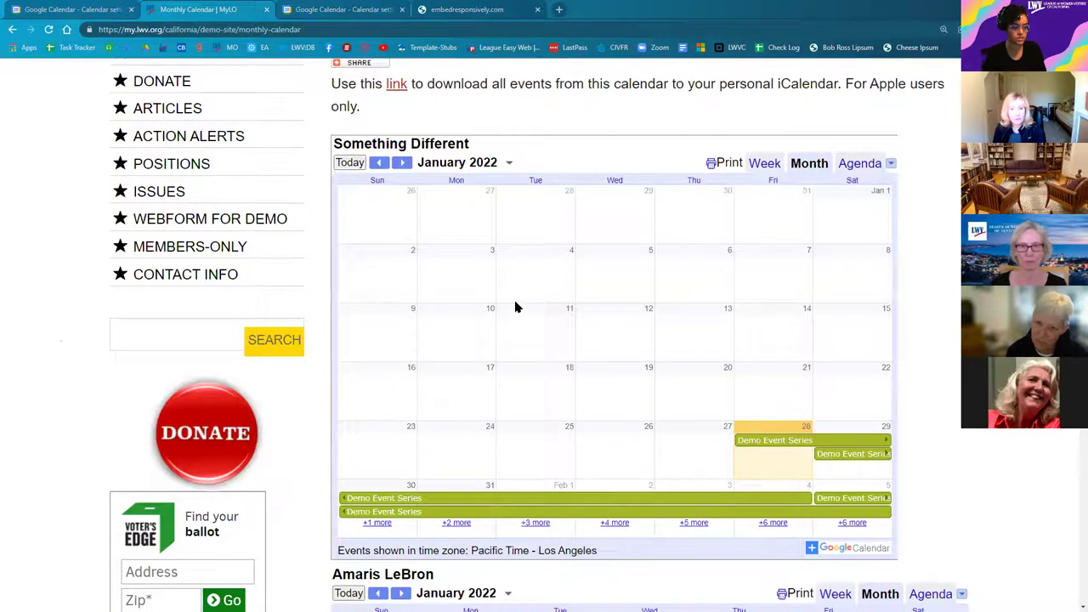
scroll(348, 209, "up", 1)
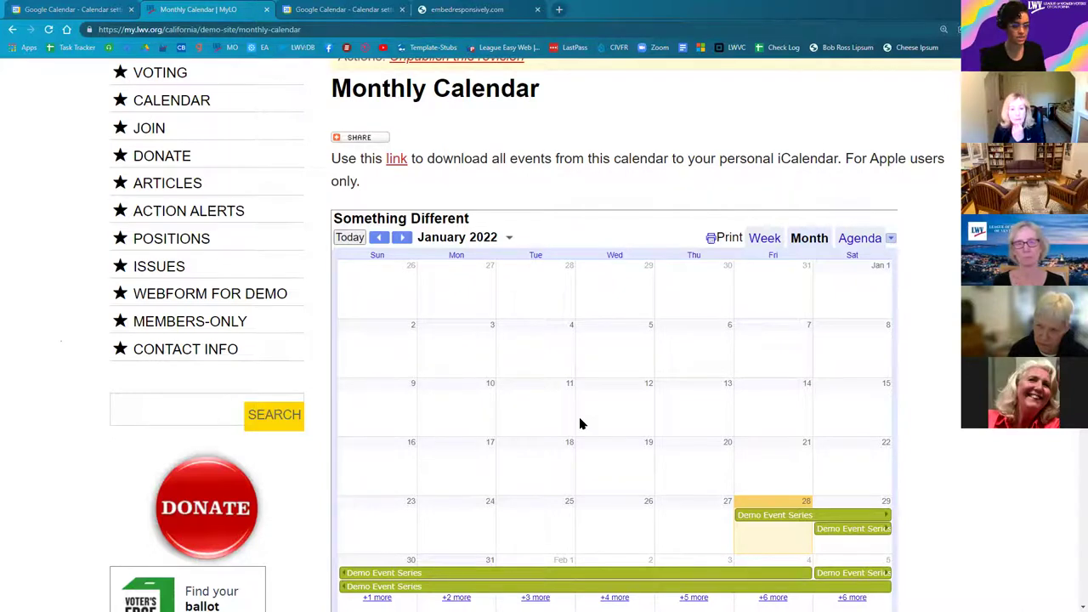
scroll(571, 384, "down", 5)
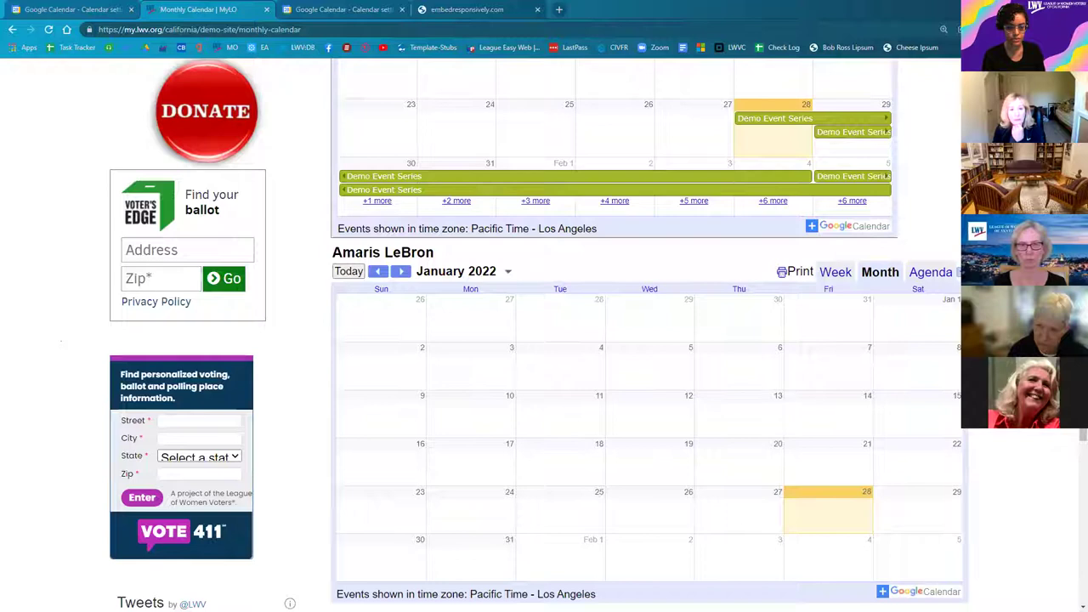
scroll(646, 339, "up", 3)
scroll(952, 136, "up", 1)
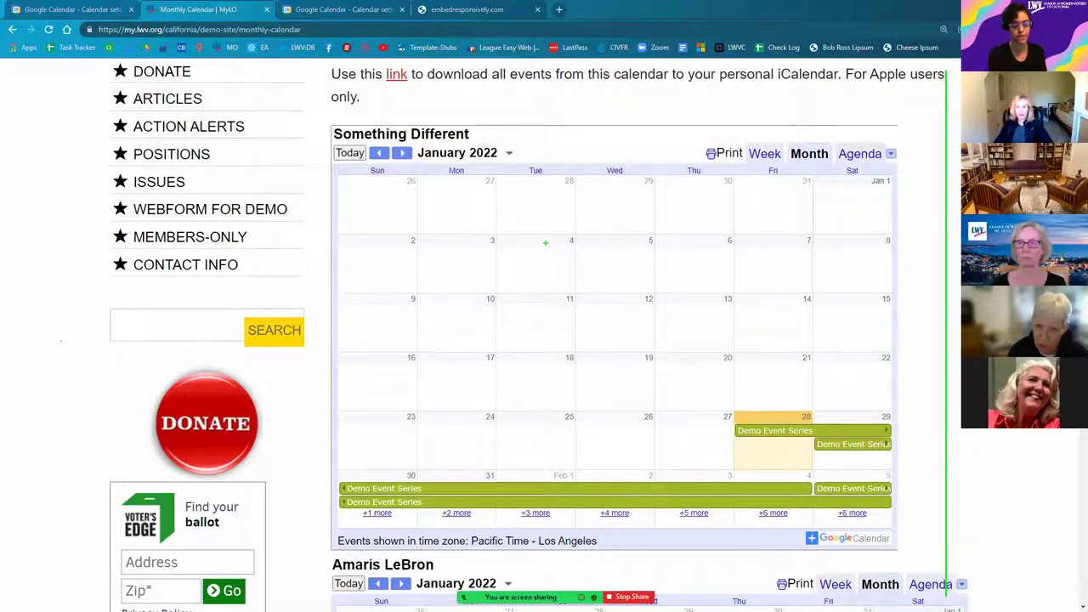
Step: Open Chrome DevTools on the Monthly Calendar page and emulate an iPad Air
right_click(938, 136)
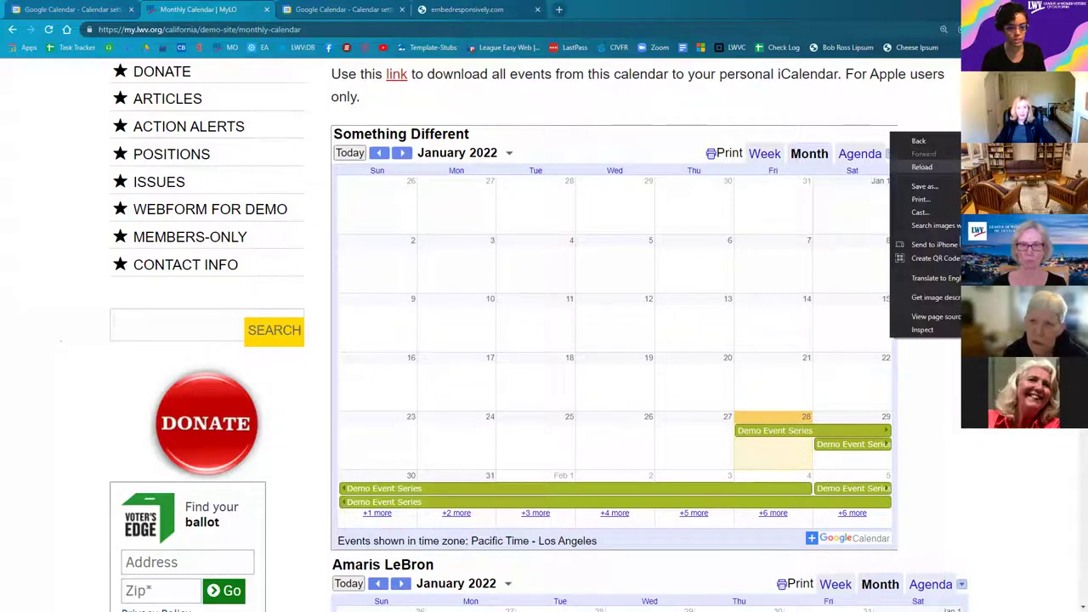
left_click(955, 337)
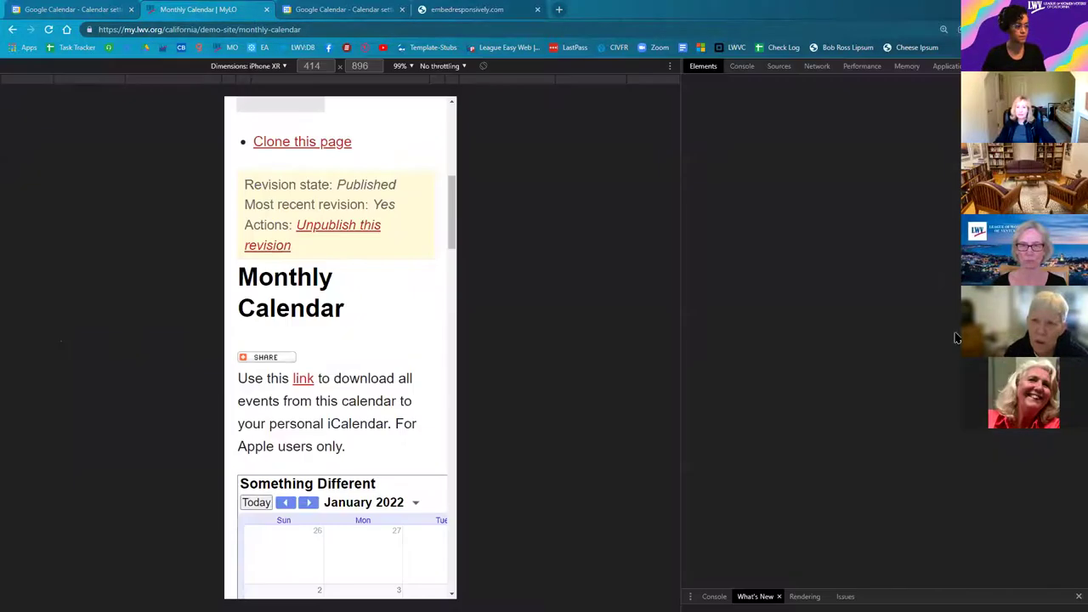
left_click(255, 65)
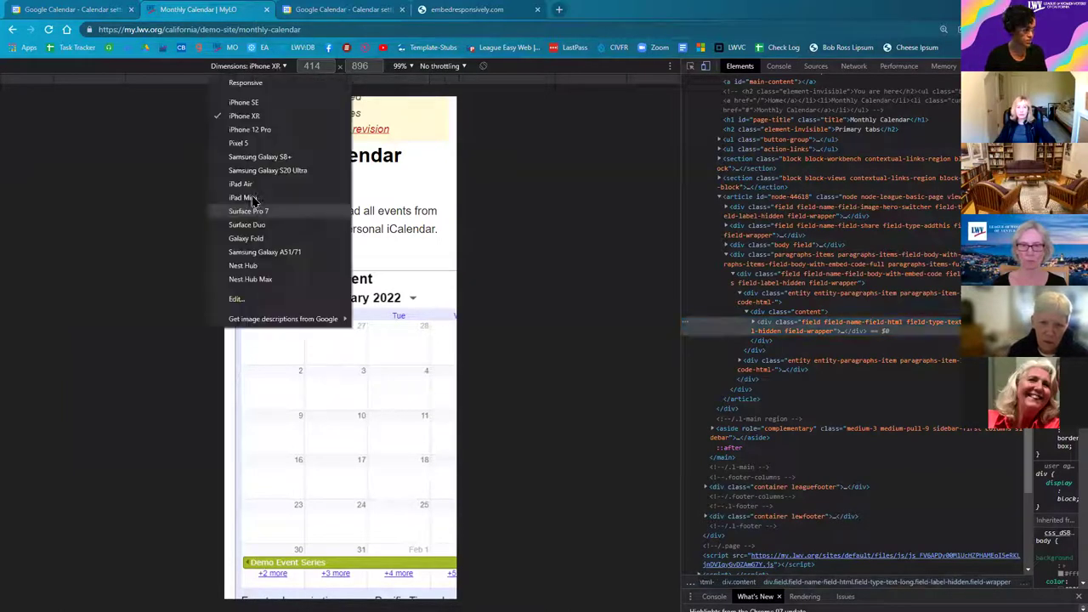
left_click(245, 184)
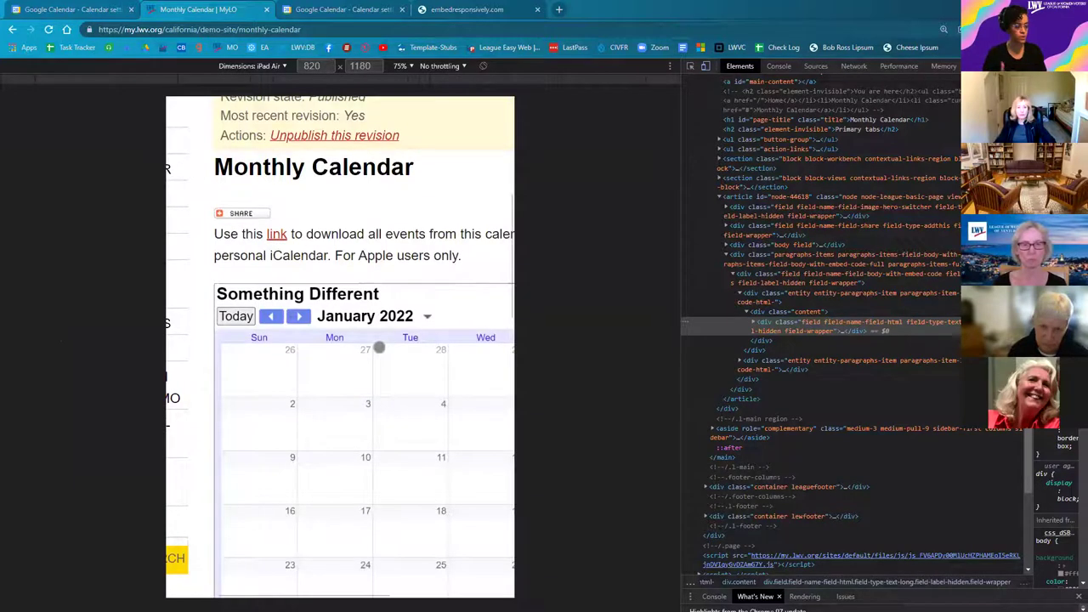
scroll(379, 346, "down", 3)
scroll(384, 363, "down", 1)
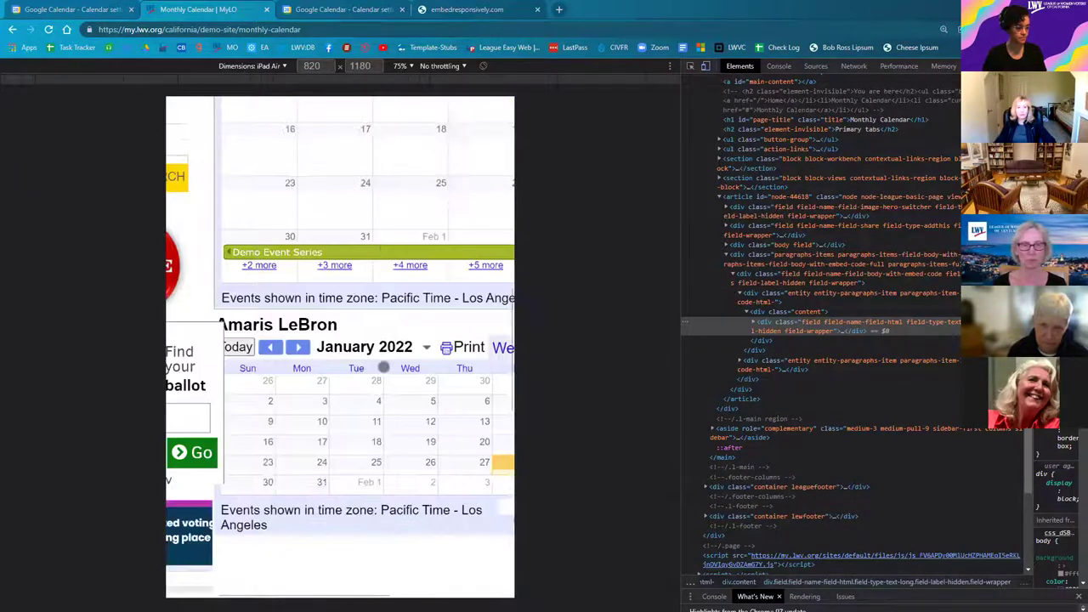
scroll(384, 367, "down", 1)
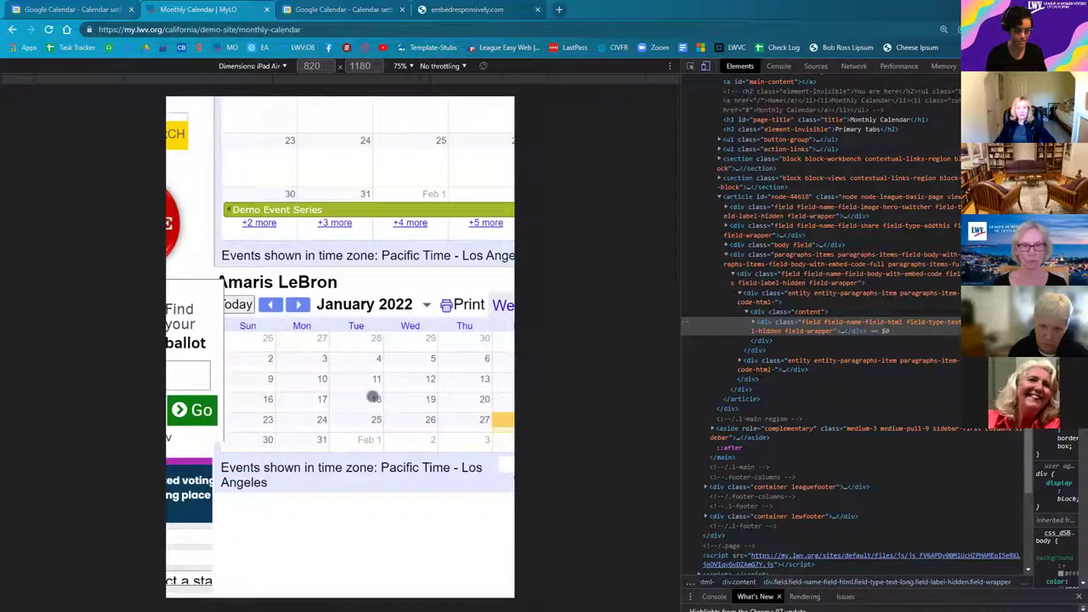
Step: Rotate the iPad Air to 1180×820 landscape and scroll through both January 2022 calendars
left_click(483, 68)
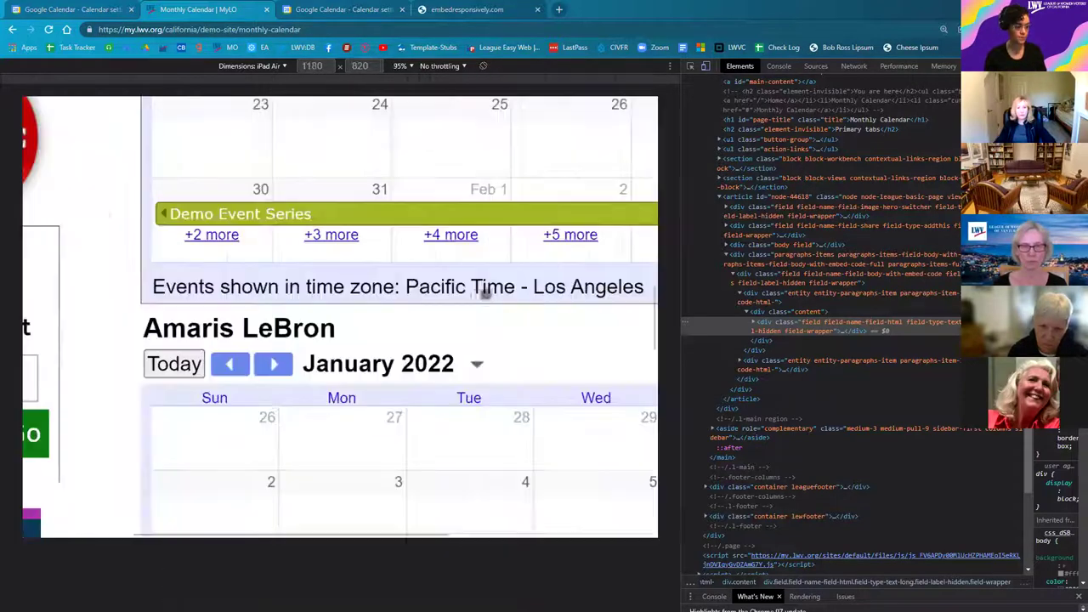
scroll(476, 301, "down", 6)
scroll(401, 322, "up", 1)
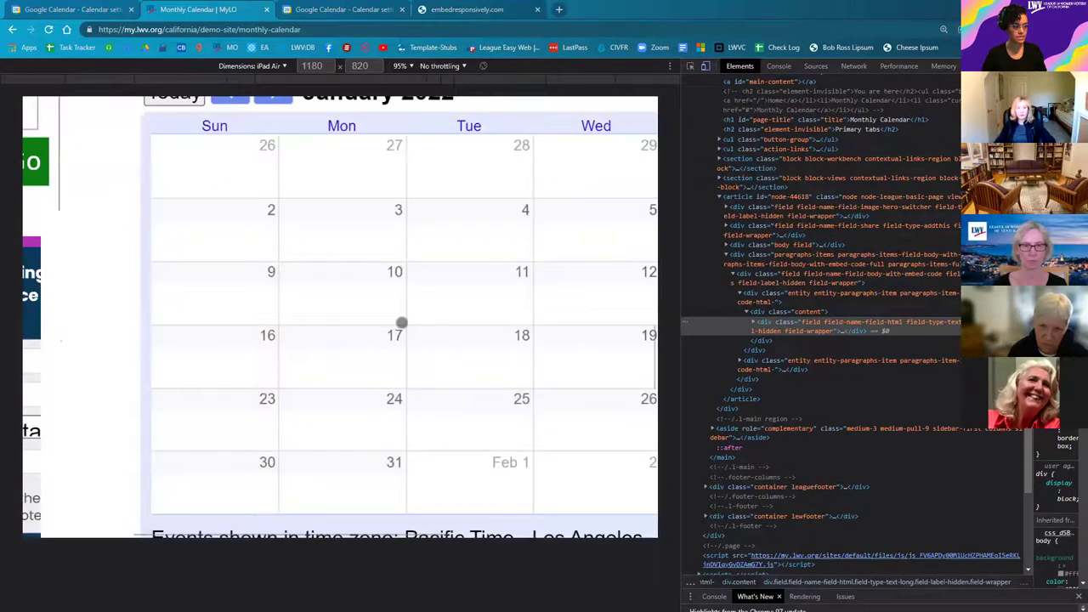
scroll(321, 176, "up", 1)
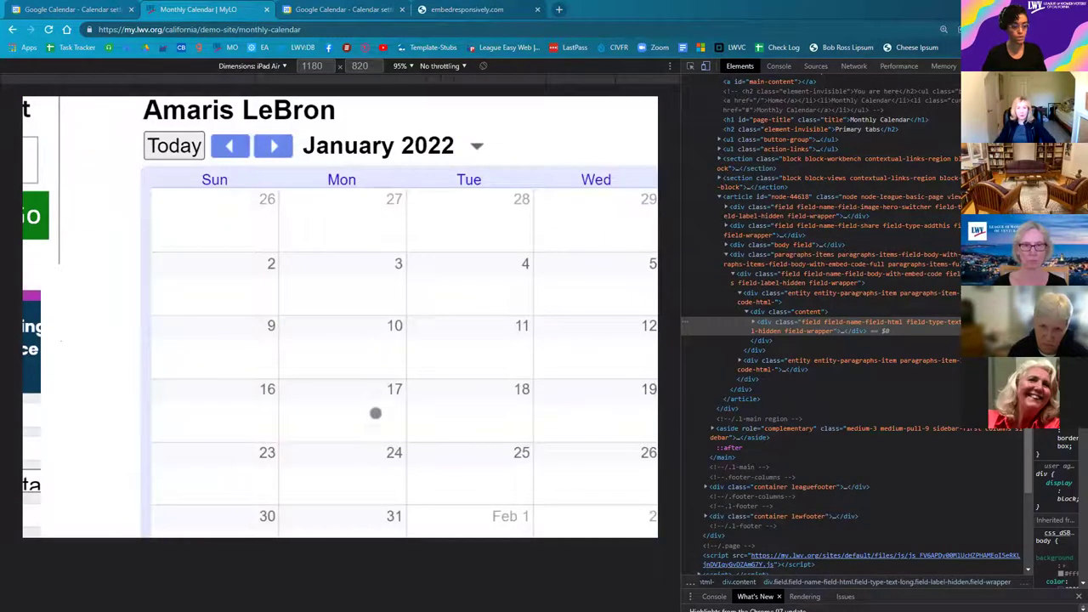
scroll(337, 532, "up", 1)
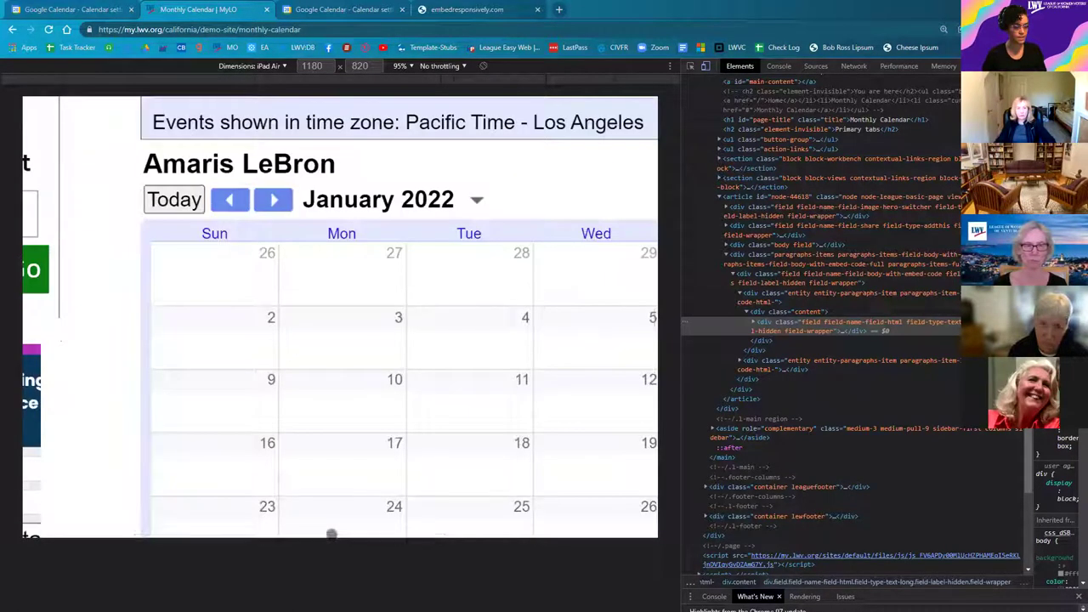
scroll(365, 532, "left", 1)
scroll(51, 510, "right", 5)
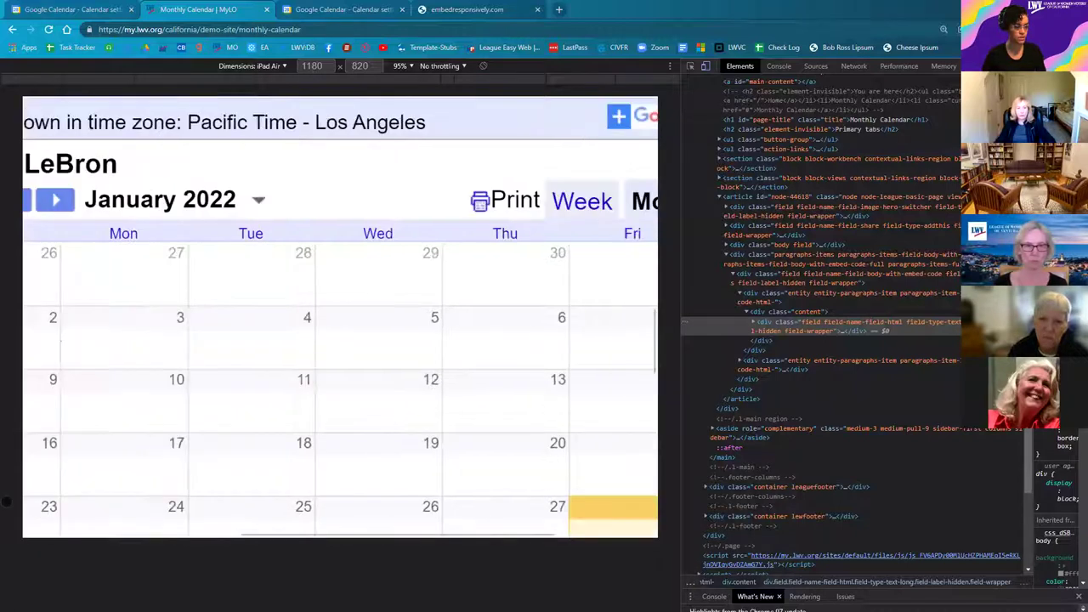
scroll(450, 386, "right", 2)
scroll(515, 398, "up", 4)
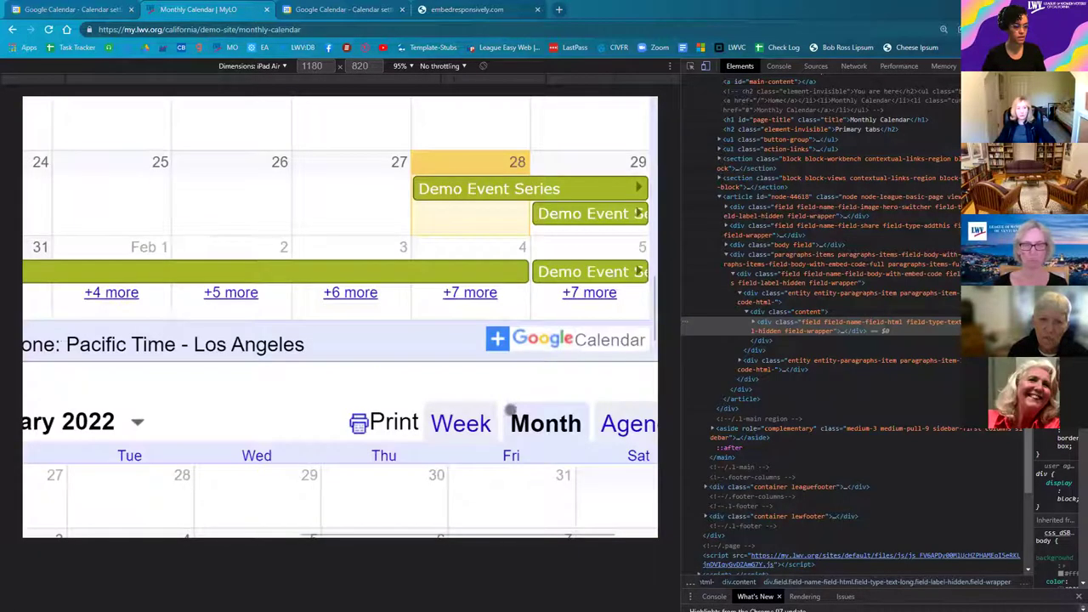
scroll(511, 410, "up", 1)
scroll(502, 424, "down", 5)
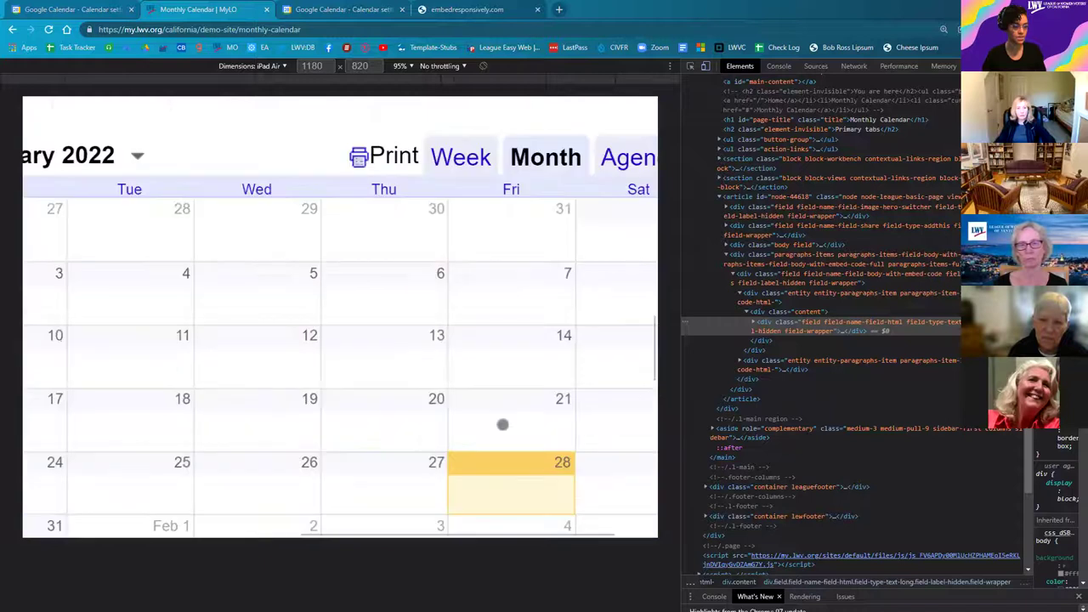
scroll(500, 427, "down", 3)
scroll(461, 502, "up", 3)
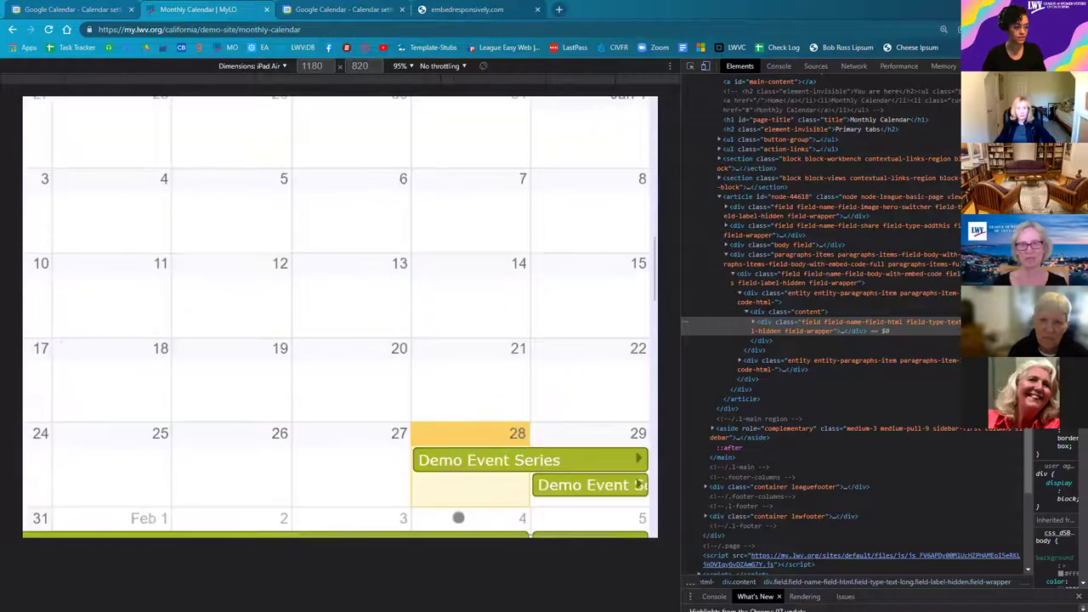
scroll(454, 522, "up", 2)
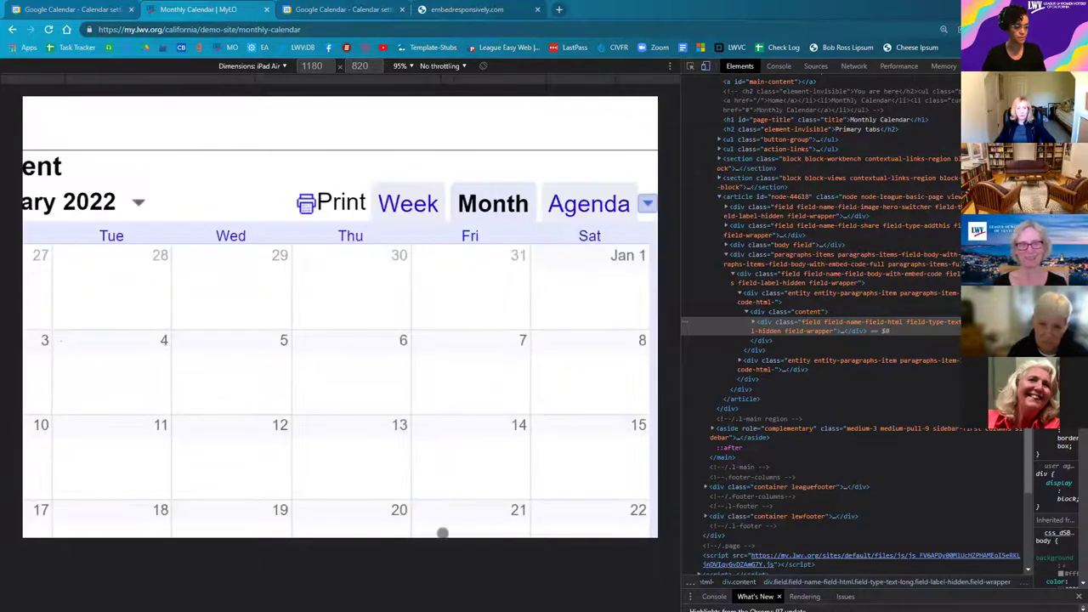
scroll(368, 415, "left", 6)
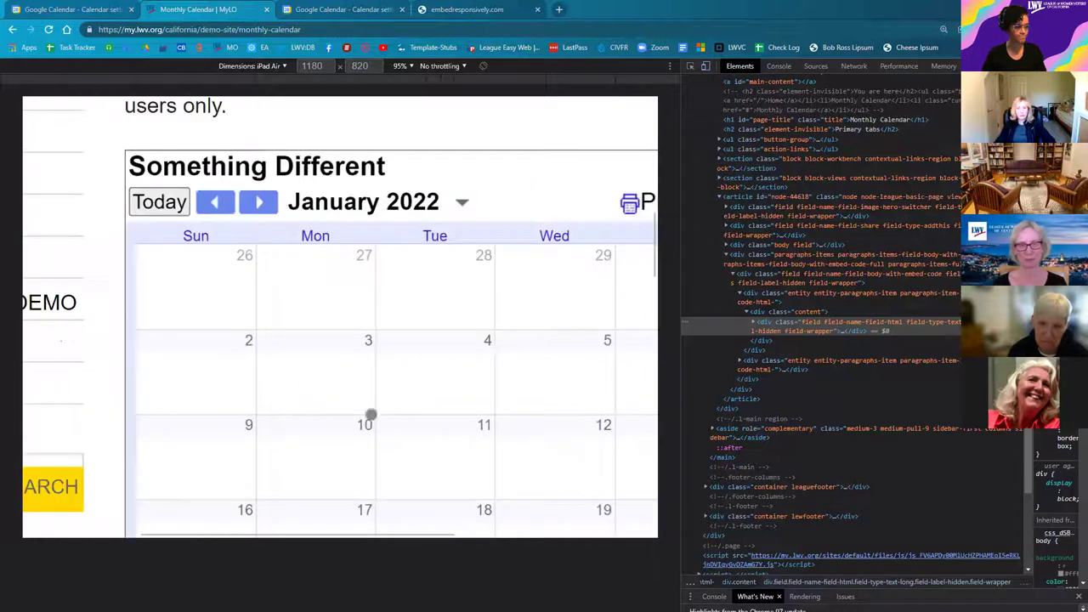
scroll(413, 467, "down", 1)
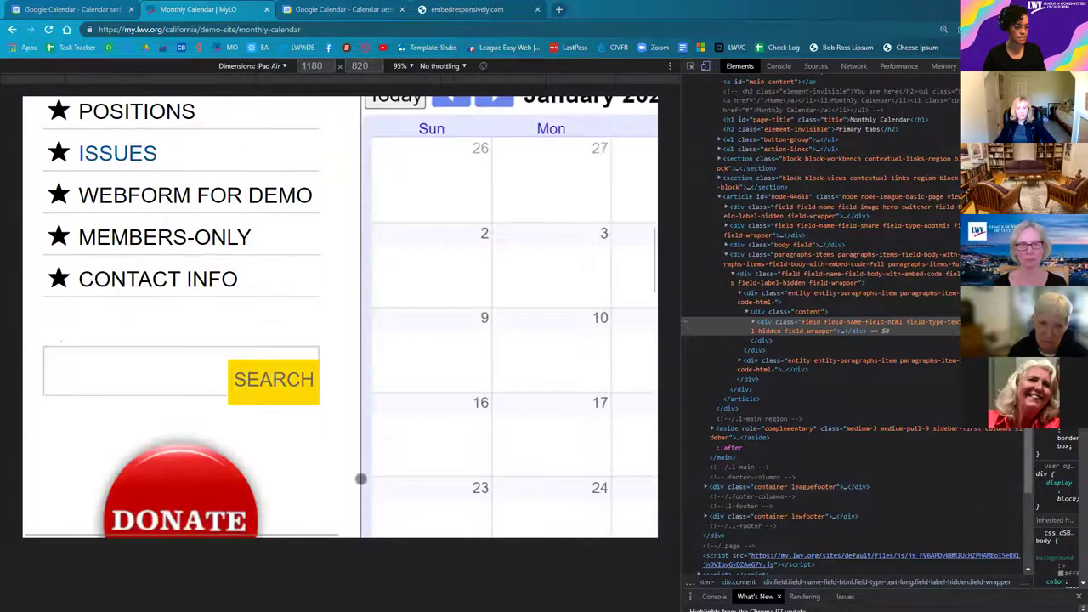
scroll(361, 479, "up", 1)
scroll(292, 536, "right", 2)
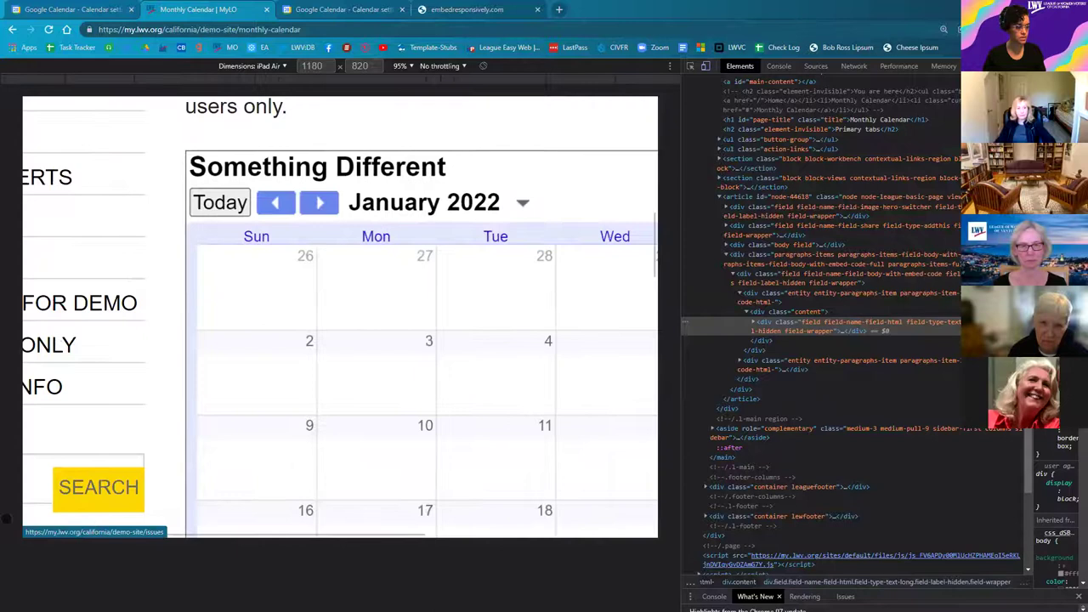
scroll(7, 512, "right", 2)
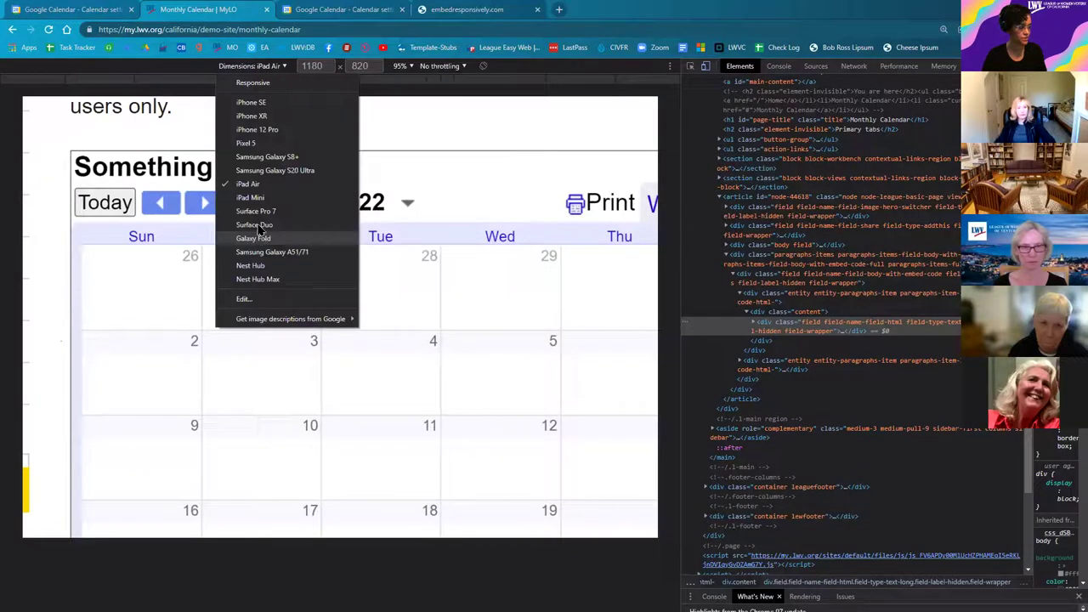
Step: Switch emulation to Surface Duo, try the dual-screen view, then return to a single screen
left_click(257, 226)
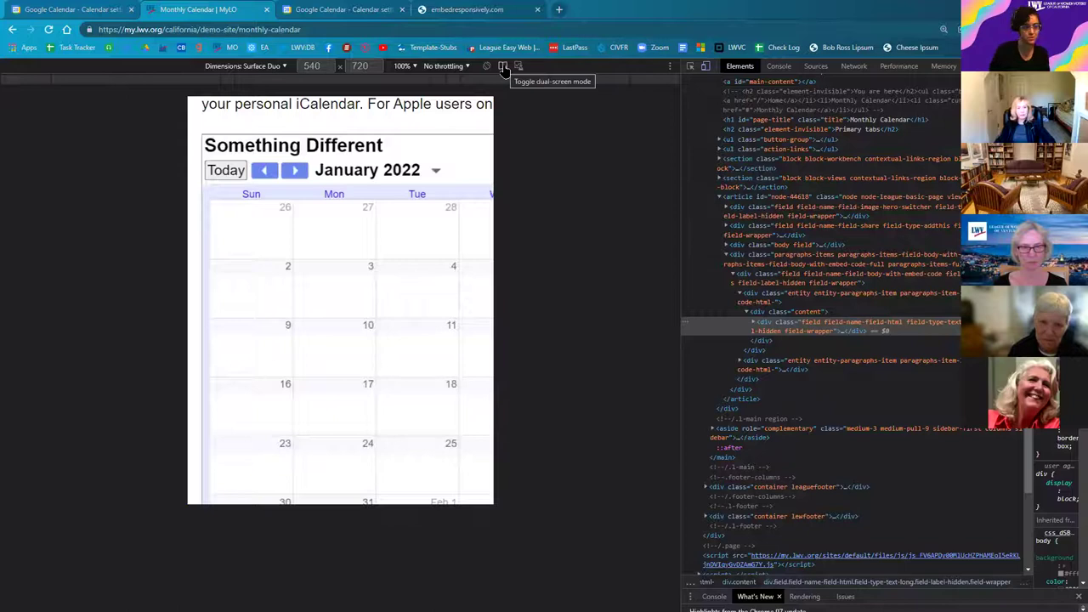
left_click(503, 66)
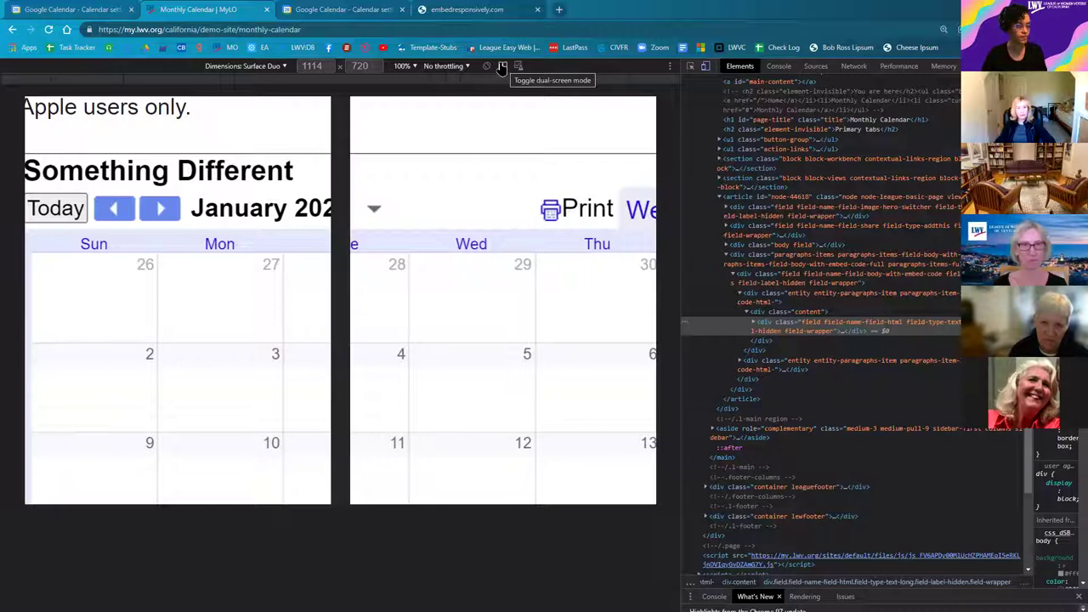
left_click(502, 67)
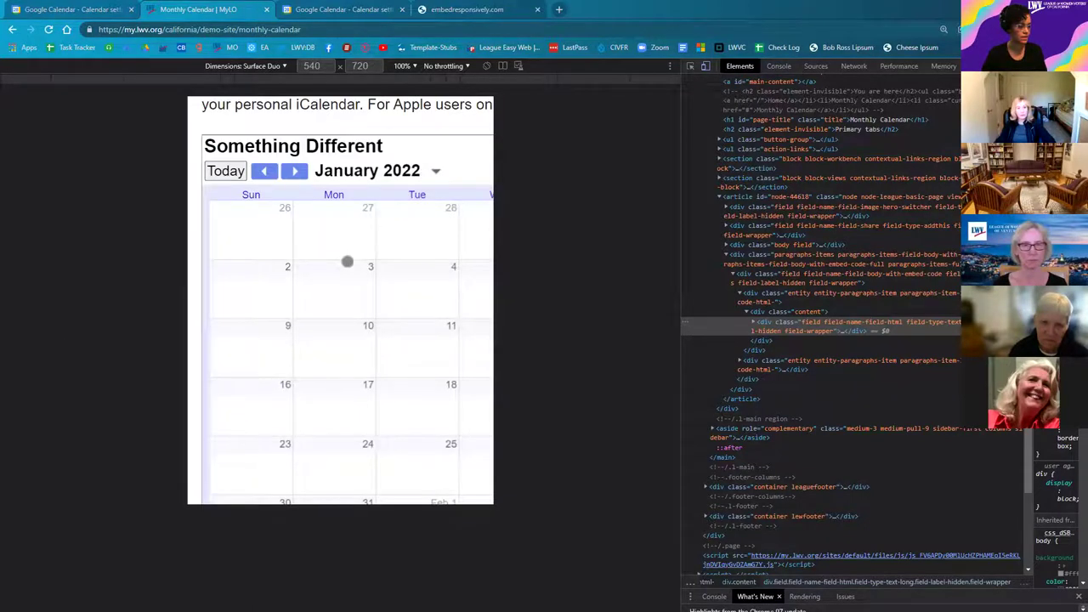
scroll(346, 261, "down", 2)
scroll(347, 261, "down", 3)
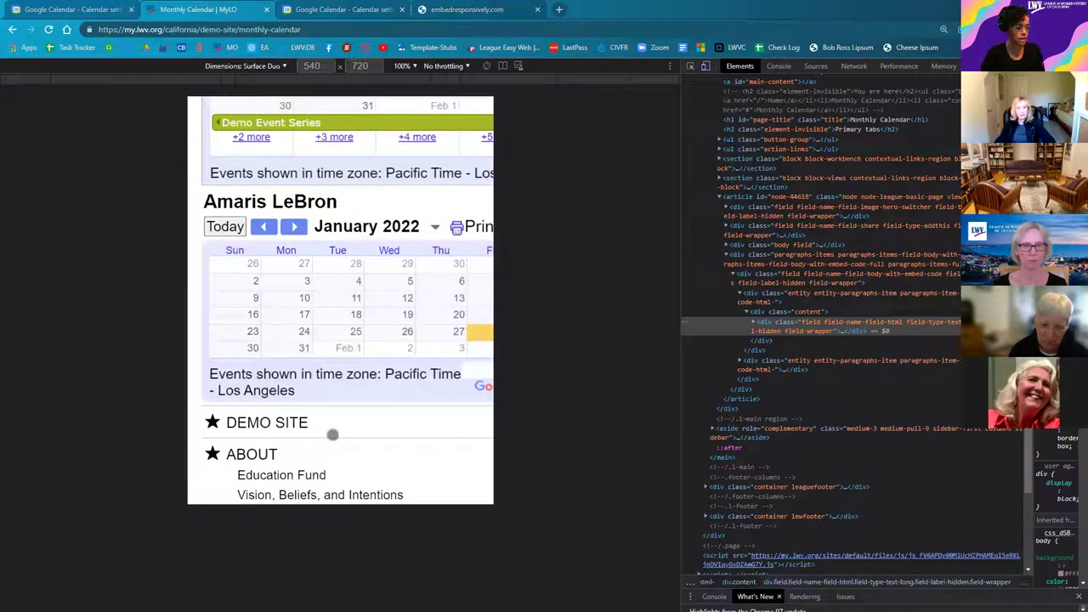
Step: Preview the Surface Duo in landscape, then close DevTools and scroll to the second calendar
left_click(486, 66)
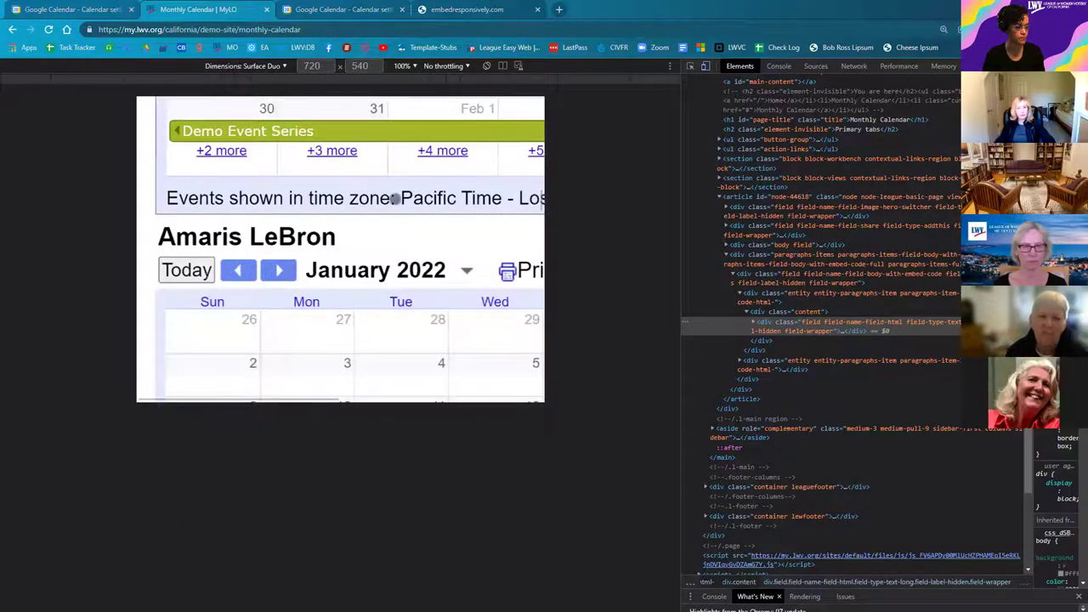
scroll(380, 252, "down", 1)
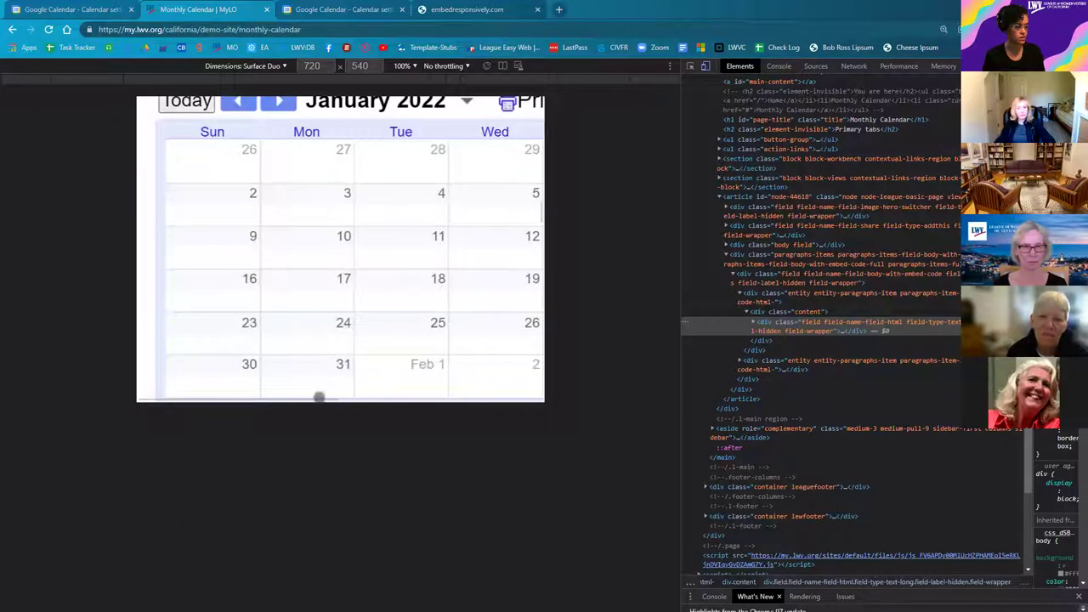
scroll(117, 400, "right", 3)
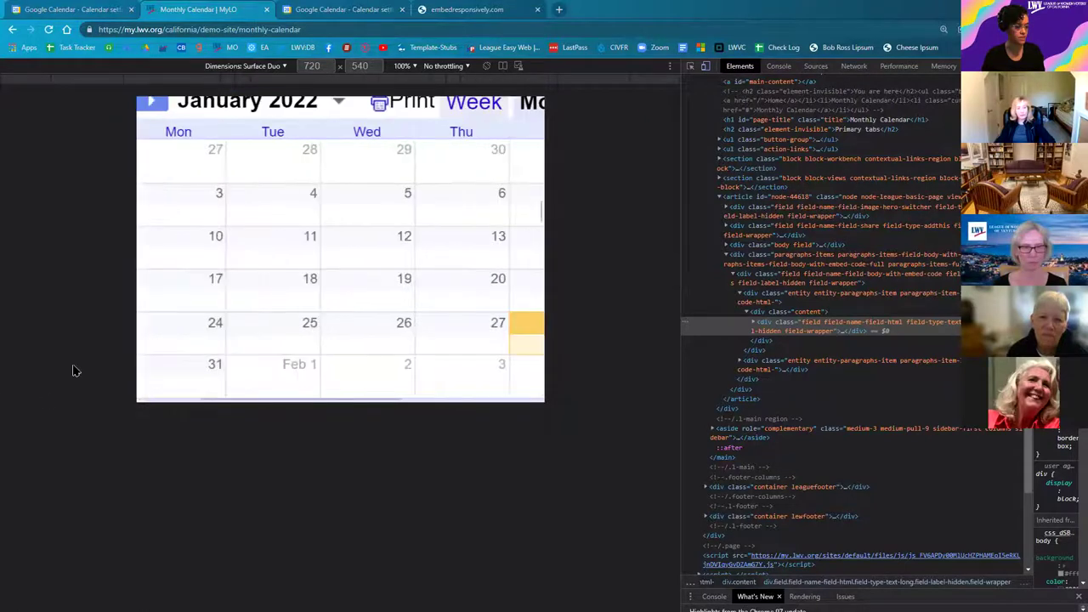
scroll(253, 326, "right", 4)
scroll(252, 327, "up", 3)
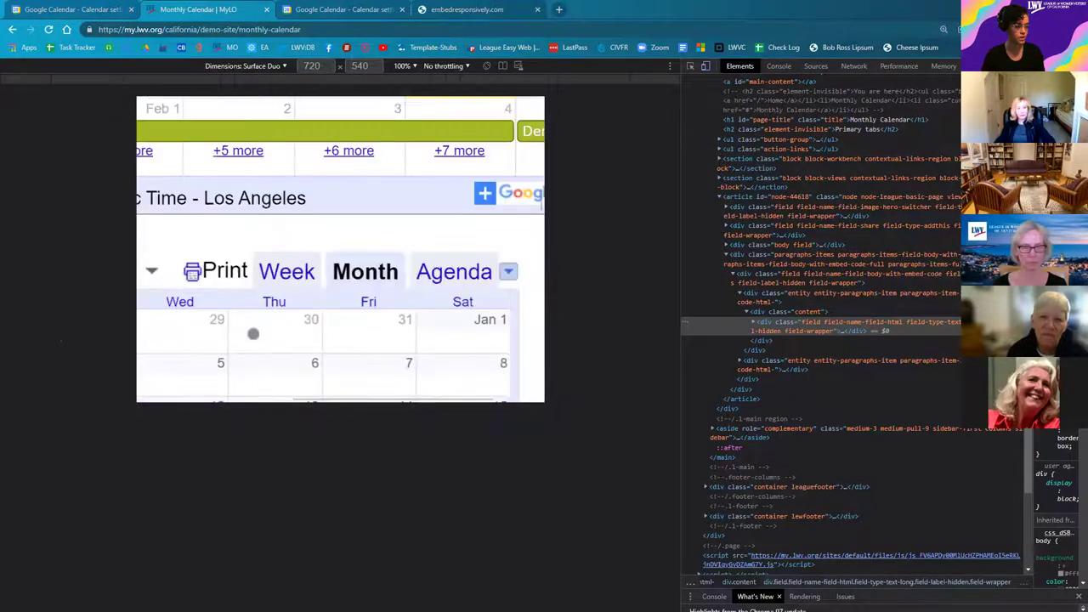
scroll(252, 333, "down", 3)
scroll(323, 306, "up", 3)
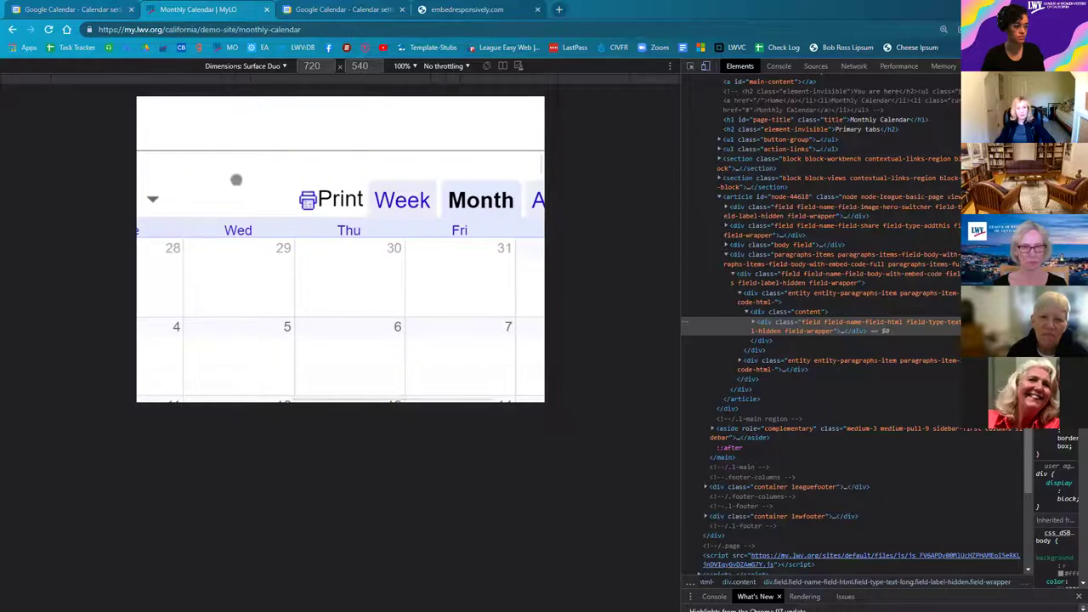
scroll(218, 190, "up", 1)
scroll(365, 160, "left", 2)
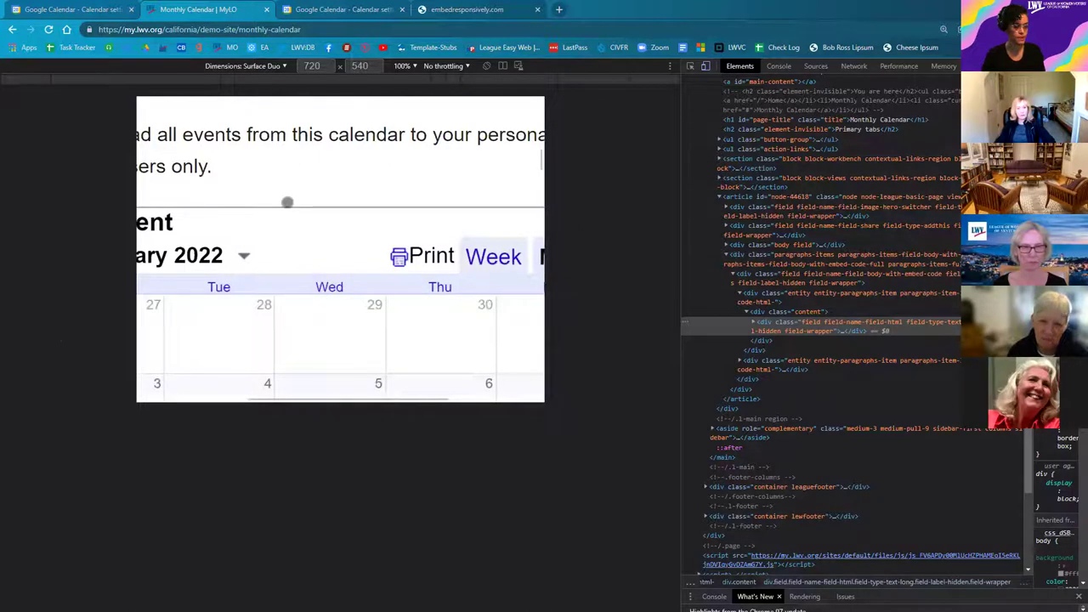
scroll(287, 202, "left", 2)
scroll(284, 212, "down", 3)
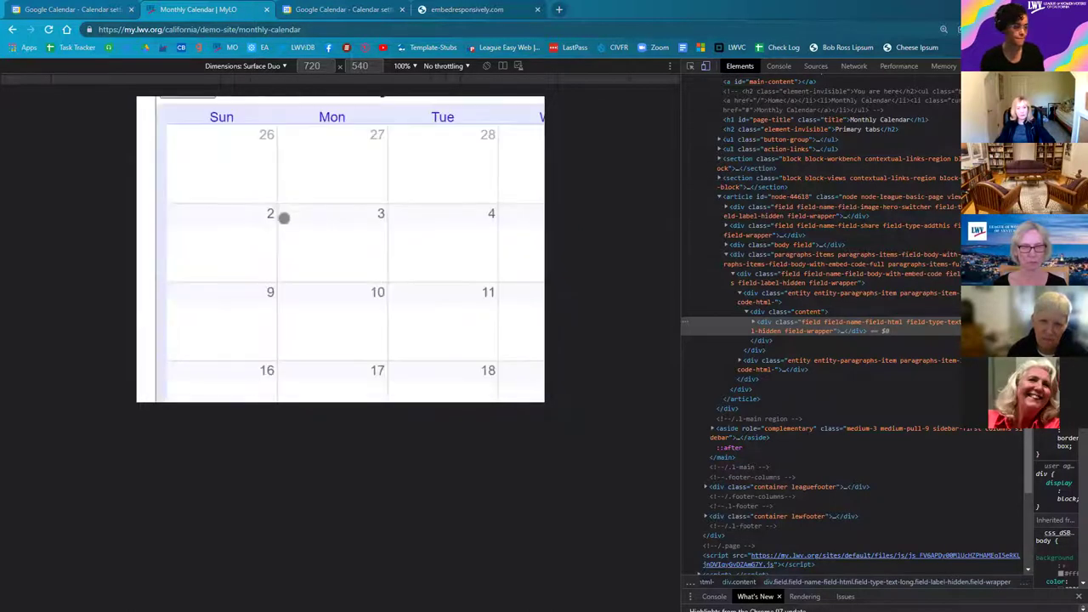
scroll(284, 218, "down", 2)
scroll(488, 99, "down", 1)
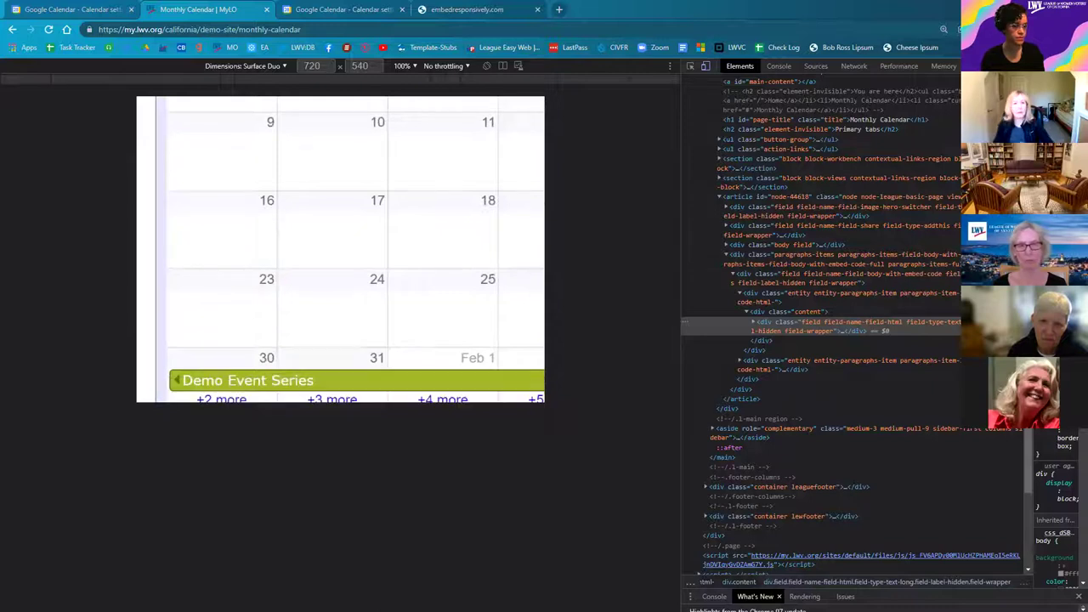
key("F12")
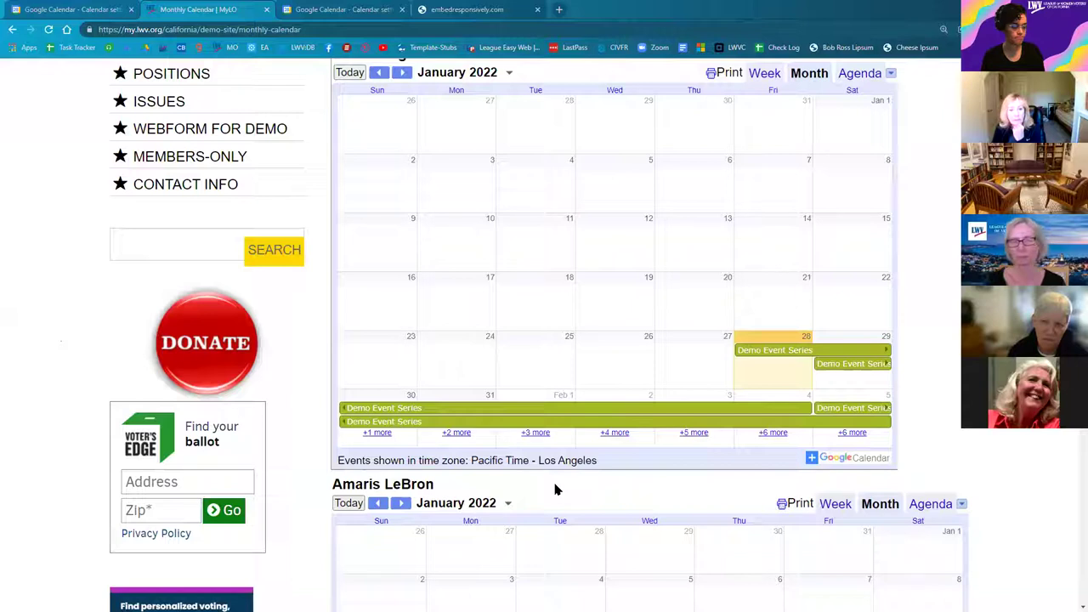
scroll(553, 489, "down", 3)
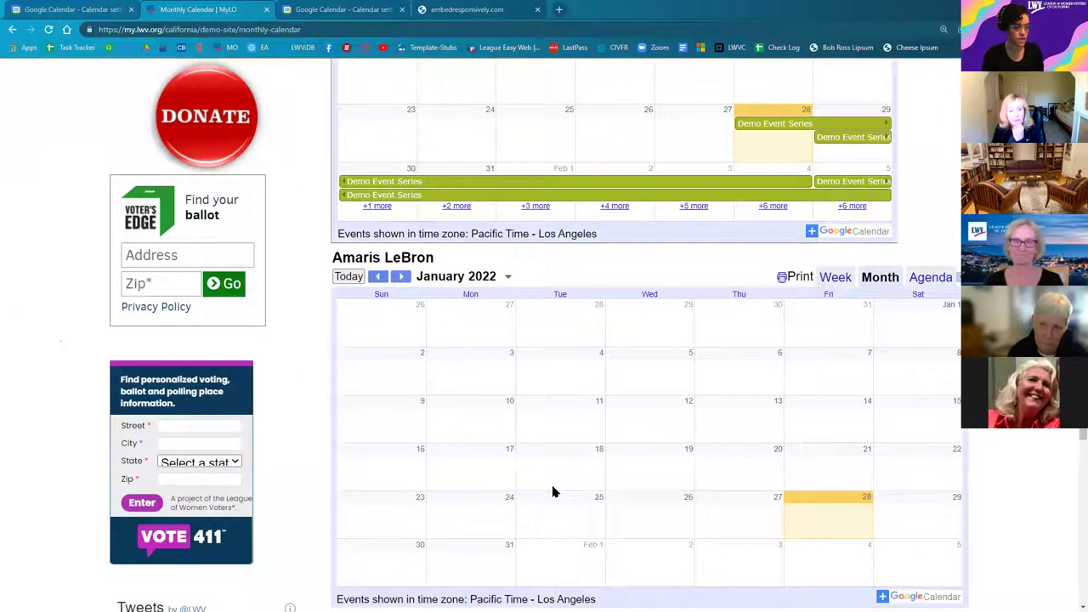
Step: On embedresponsively.com, switch the source from Generic iFrame back to YouTube
left_click(451, 9)
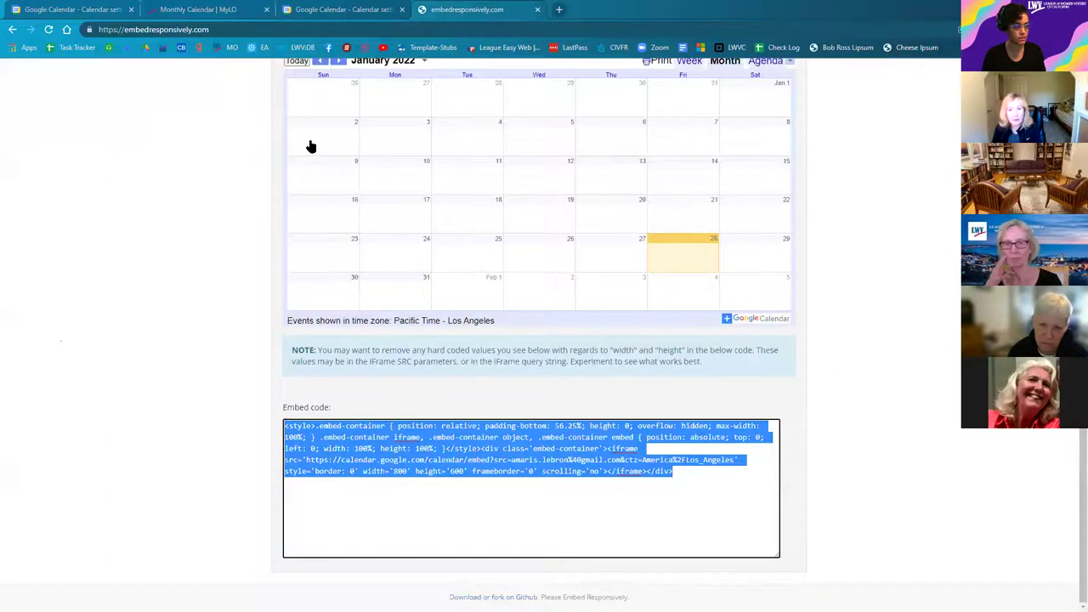
scroll(308, 146, "up", 3)
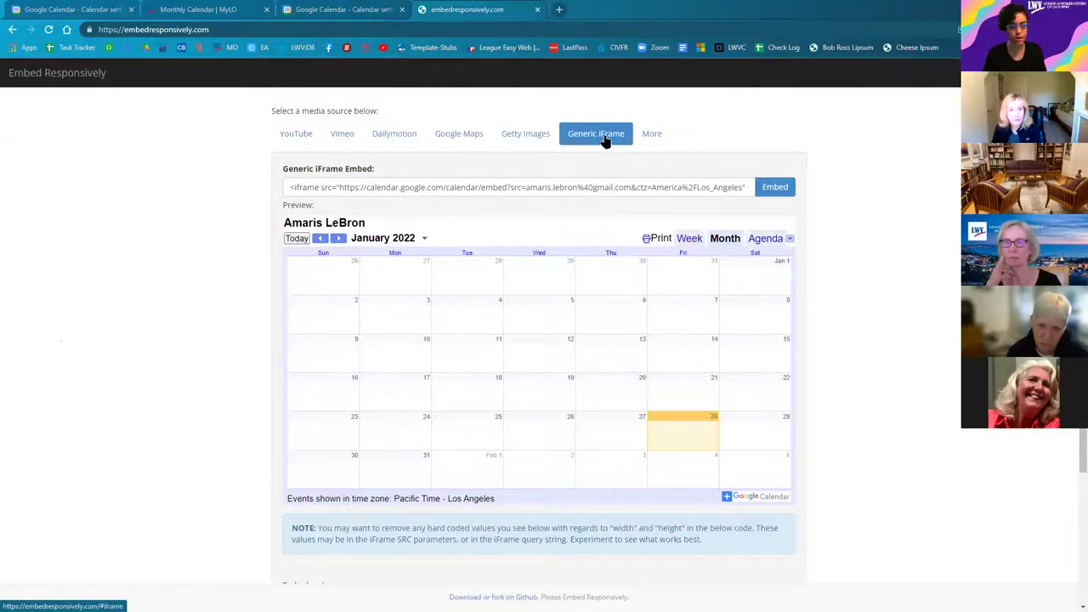
left_click(293, 136)
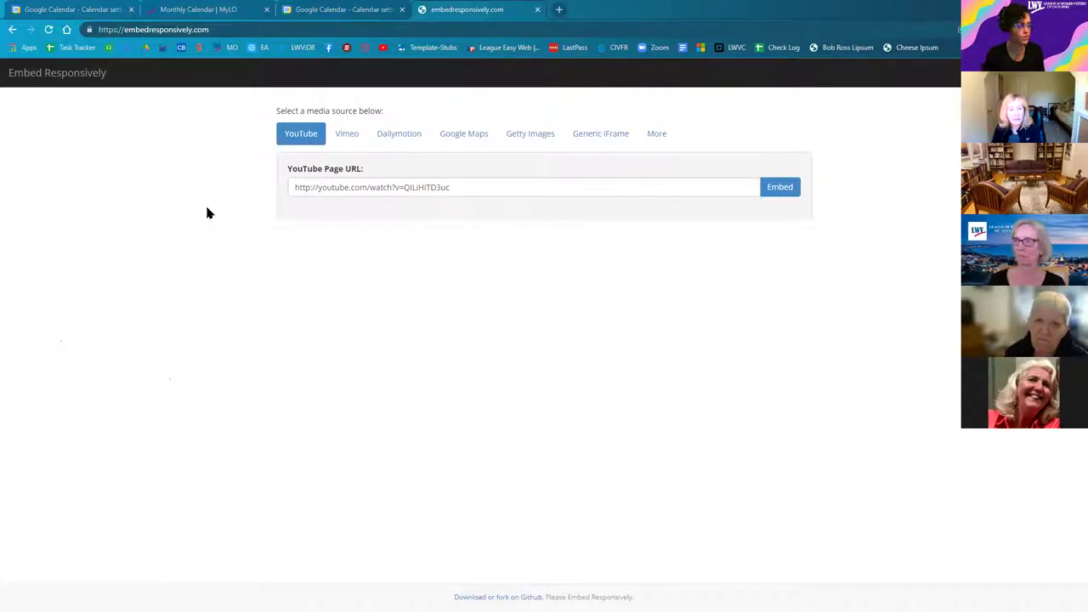
Step: Return to the Monthly Calendar | MyLO tab and scroll up to the Demo Event Series calendar
left_click(202, 11)
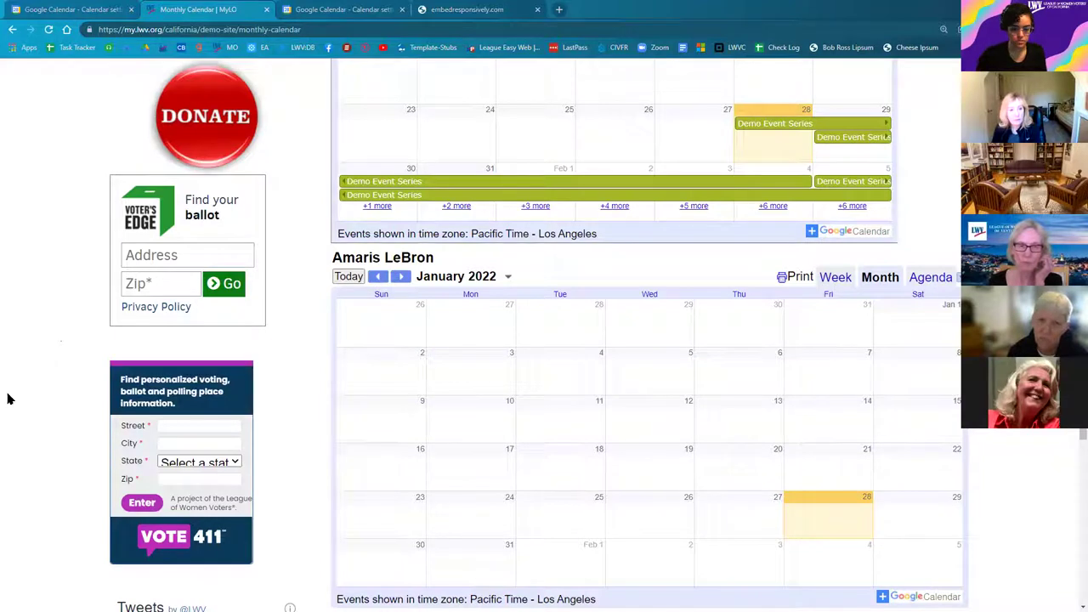
scroll(3, 464, "up", 1)
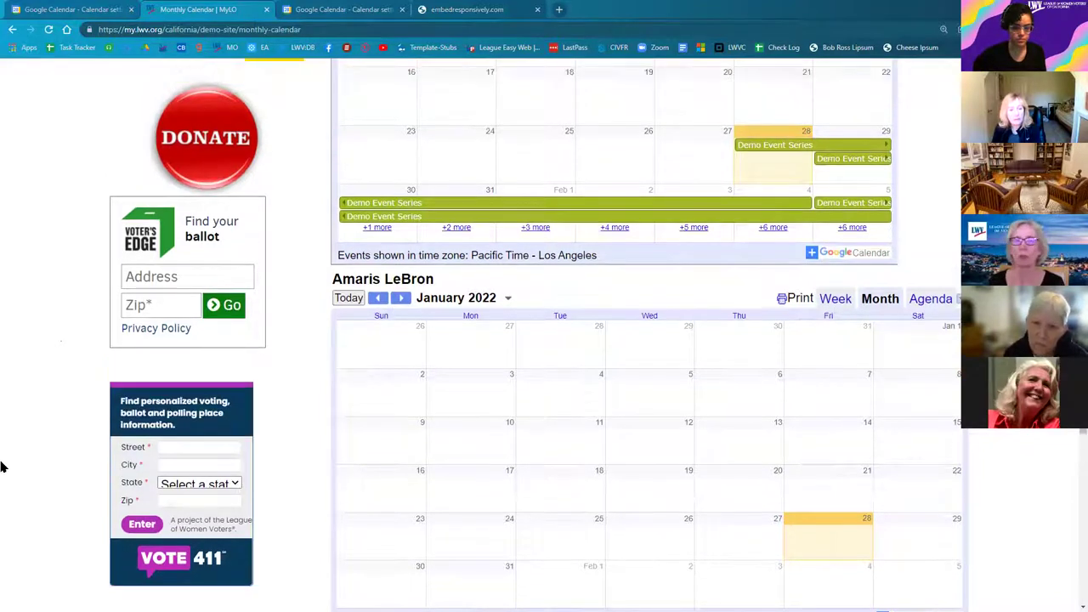
scroll(4, 466, "up", 1)
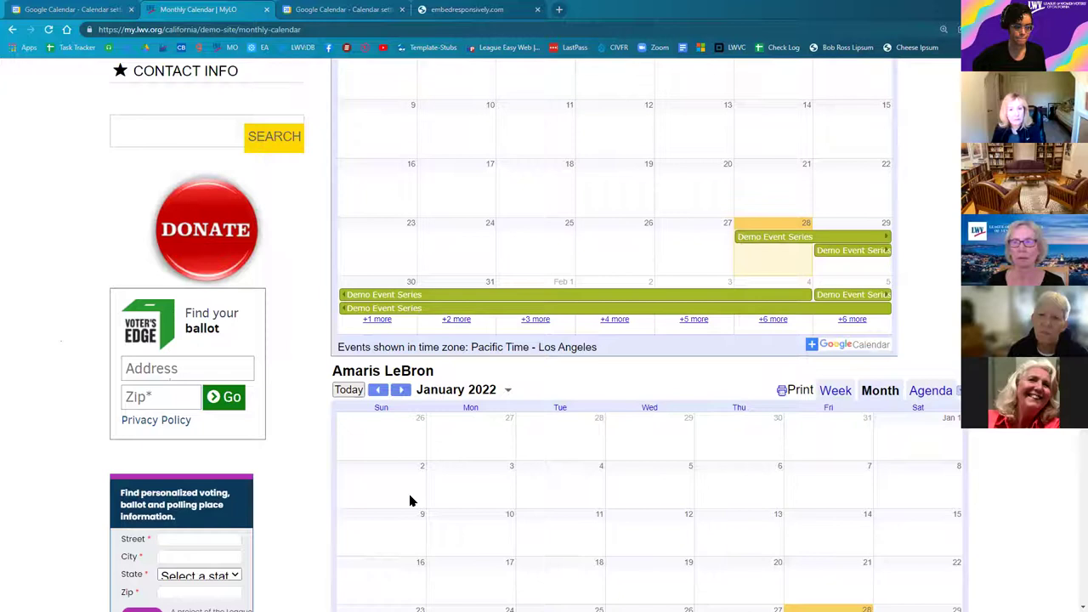
scroll(410, 501, "up", 1)
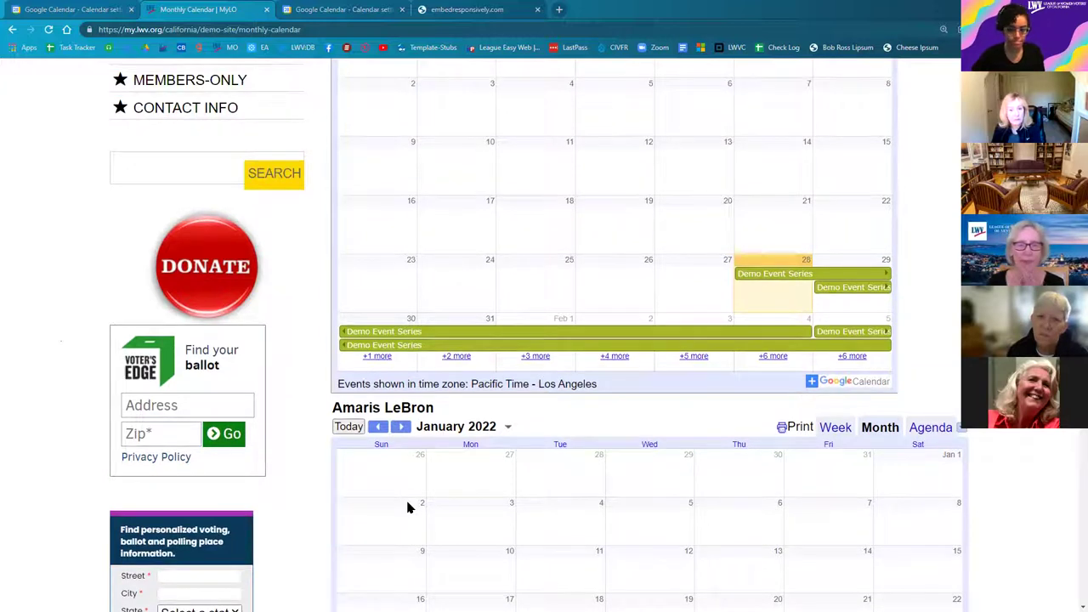
scroll(408, 507, "up", 1)
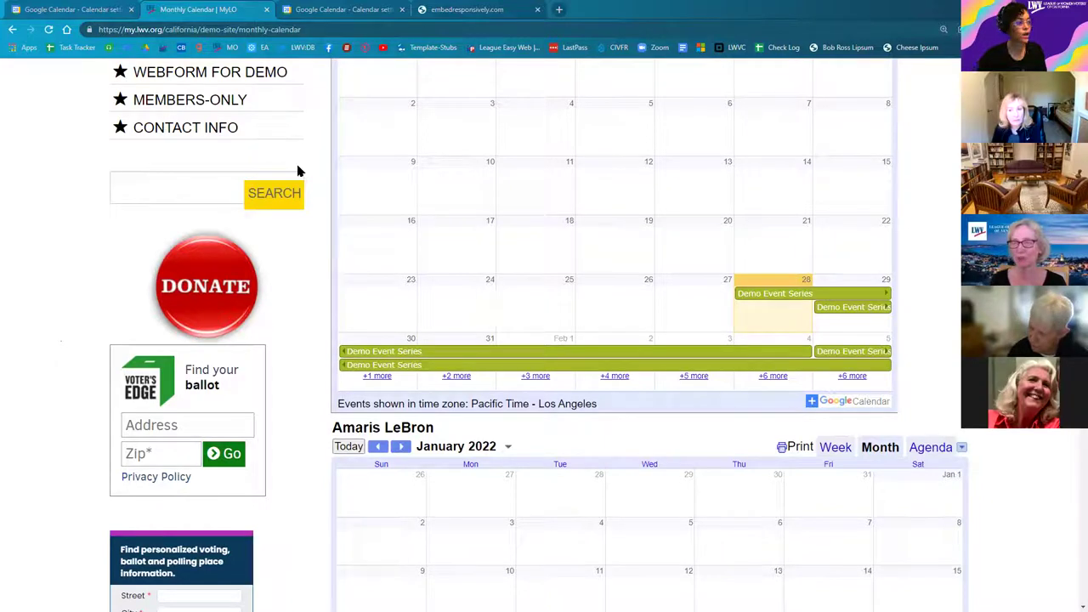
Step: Switch to the Google Calendar settings tab showing the Integrate calendar public URL and embed code
left_click(333, 13)
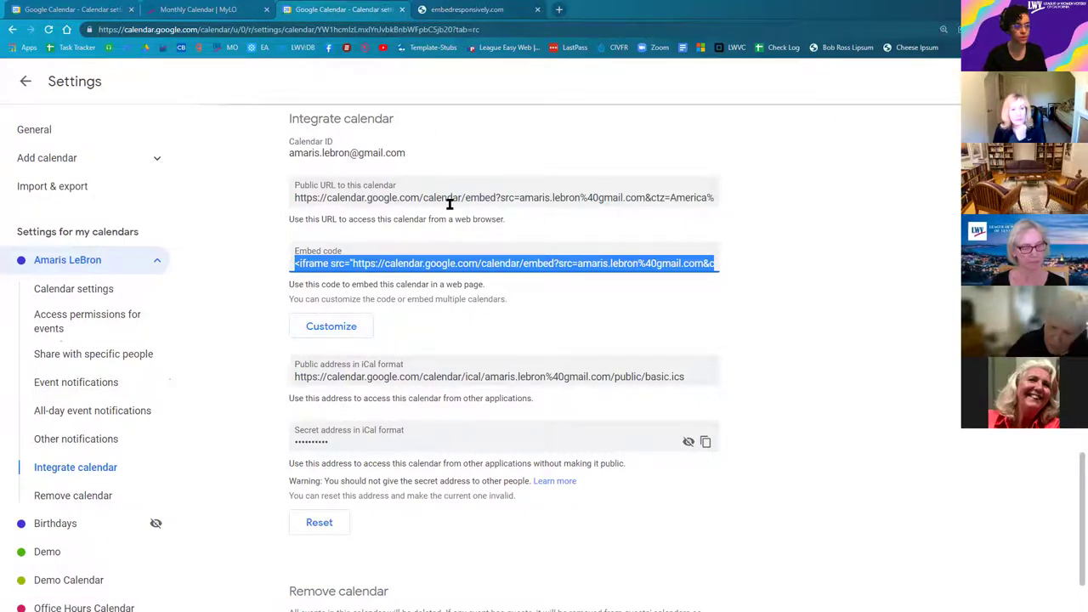
key("Tab")
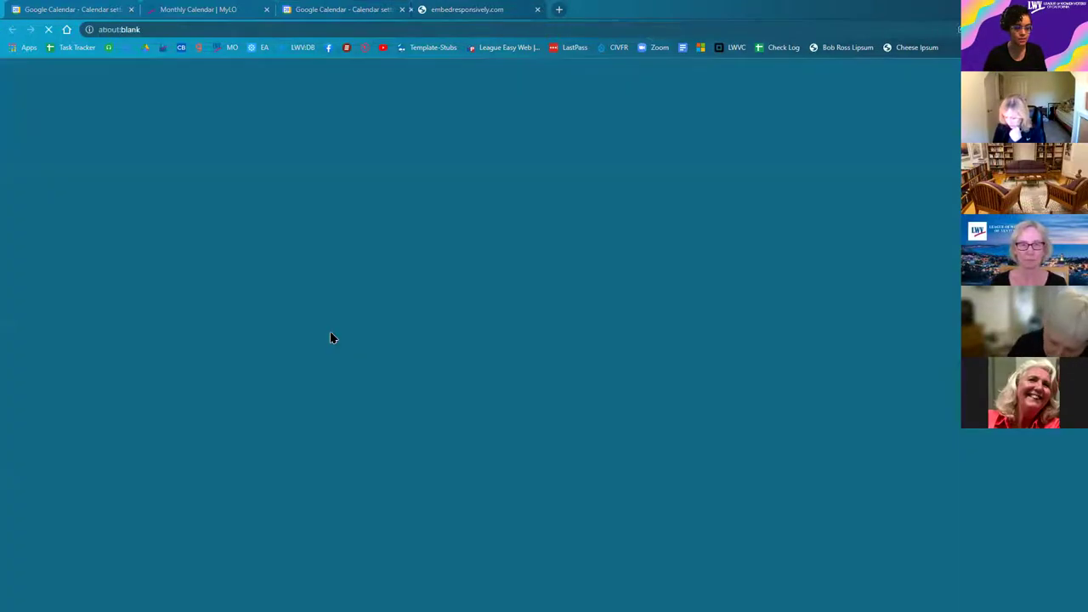
Step: In the embed customizer, set Width to 100 then back to 800, and copy the embed HTML
left_click(330, 332)
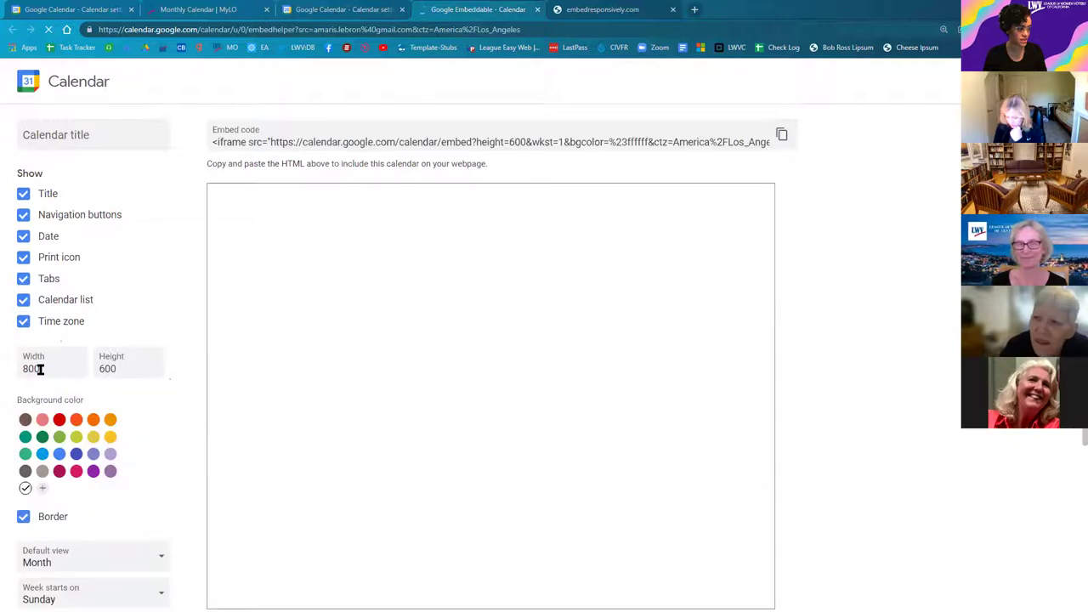
key("ctrl+a")
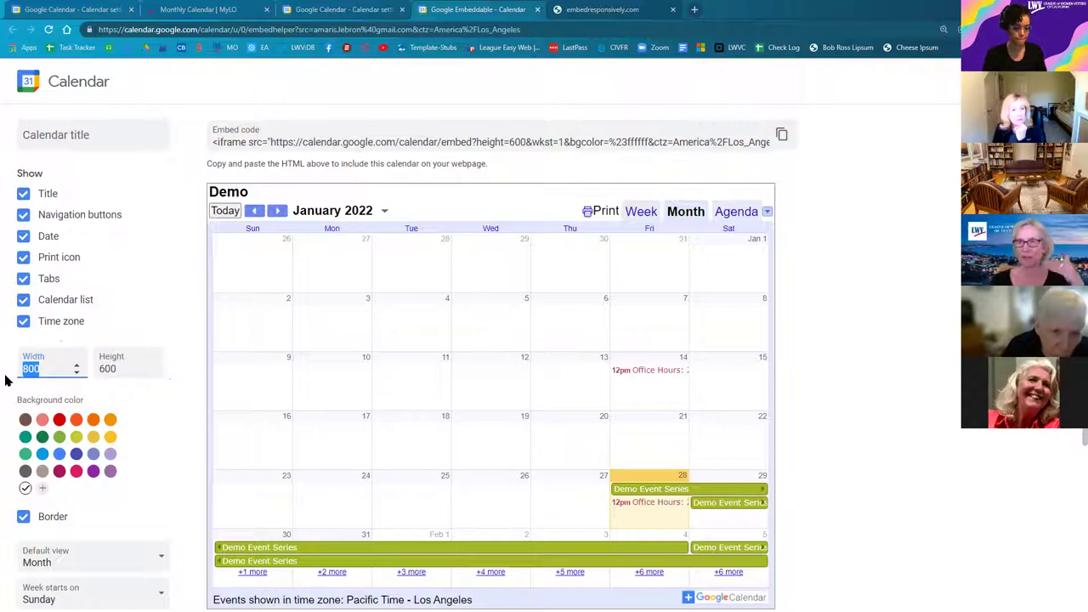
type("10")
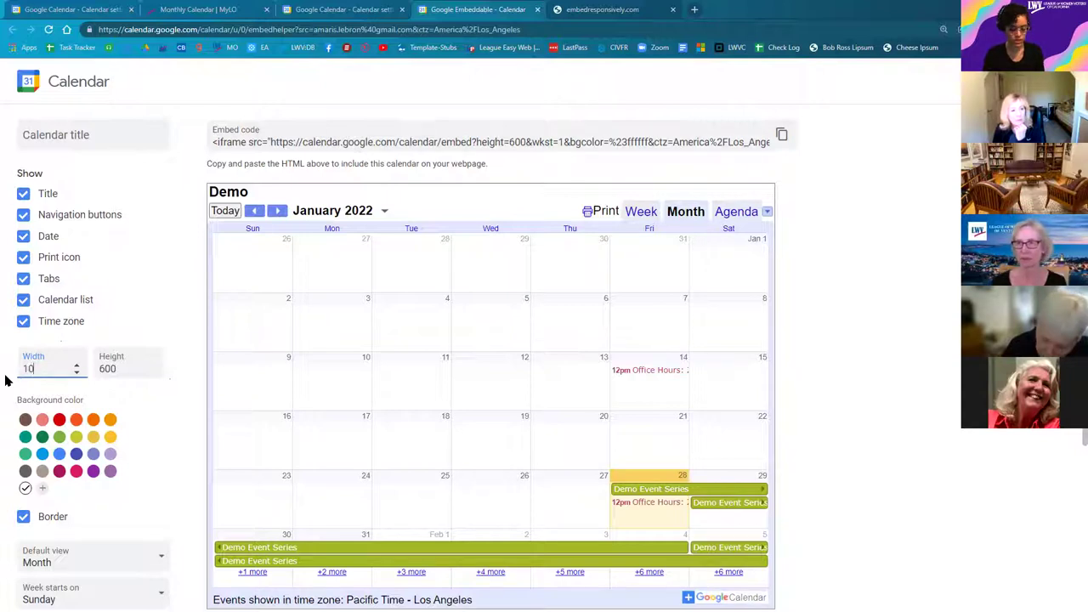
type("0")
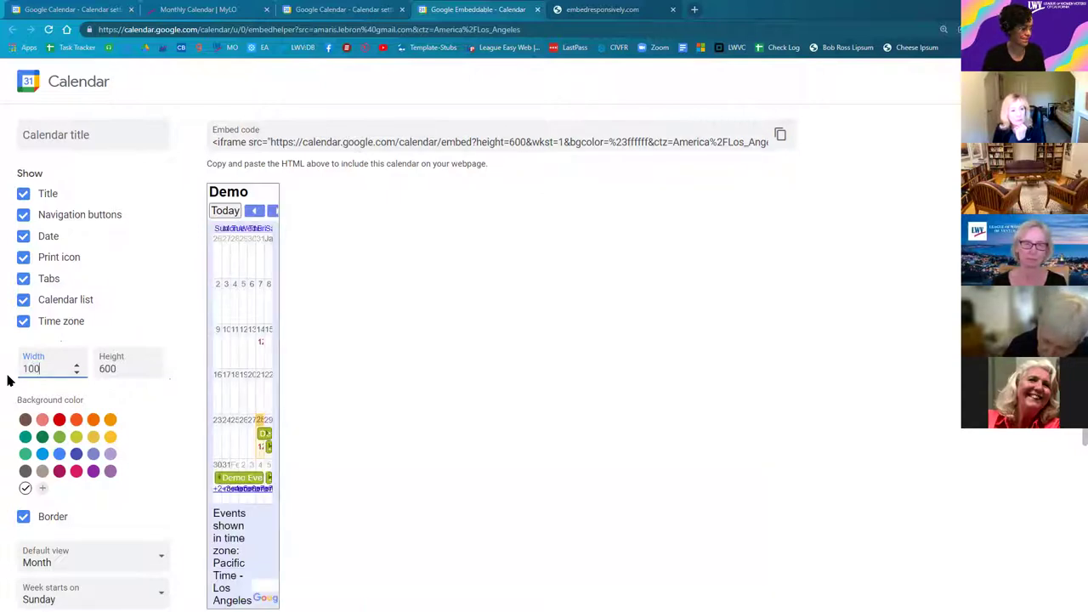
key("ctrl+a")
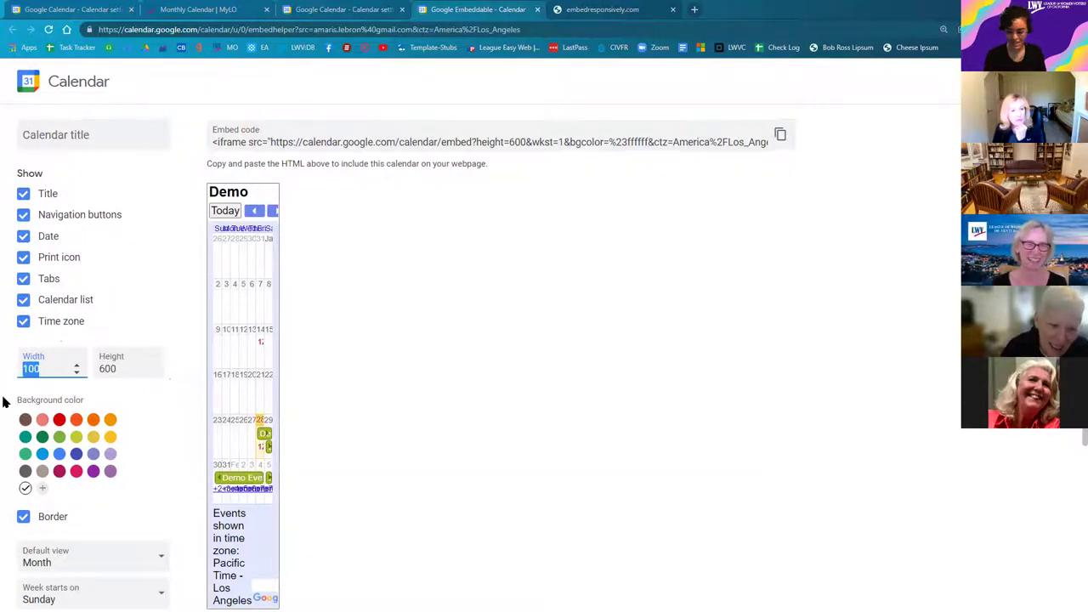
type("800")
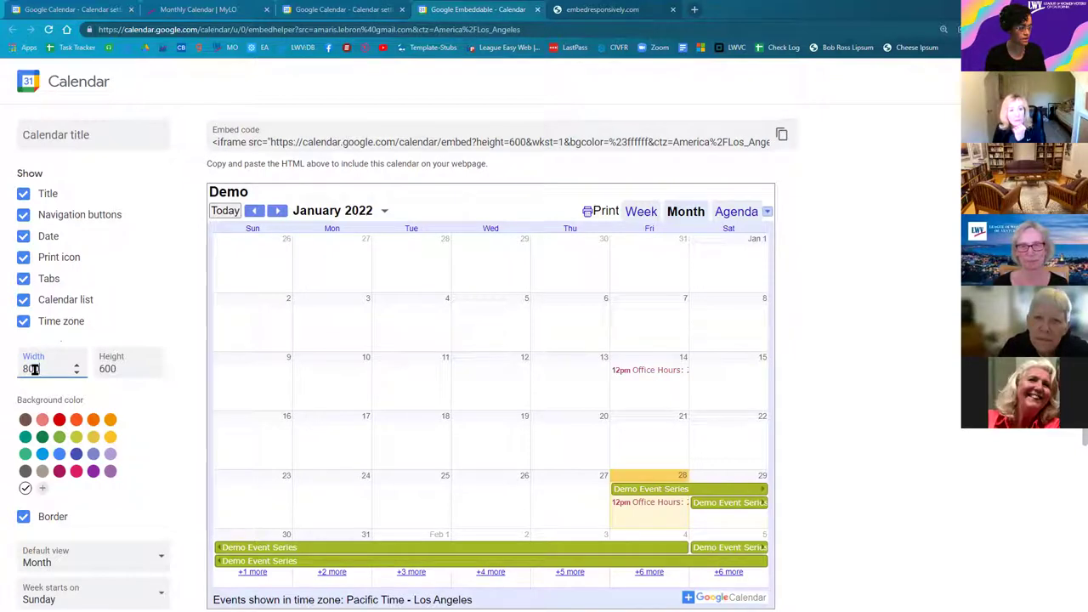
left_click(126, 371)
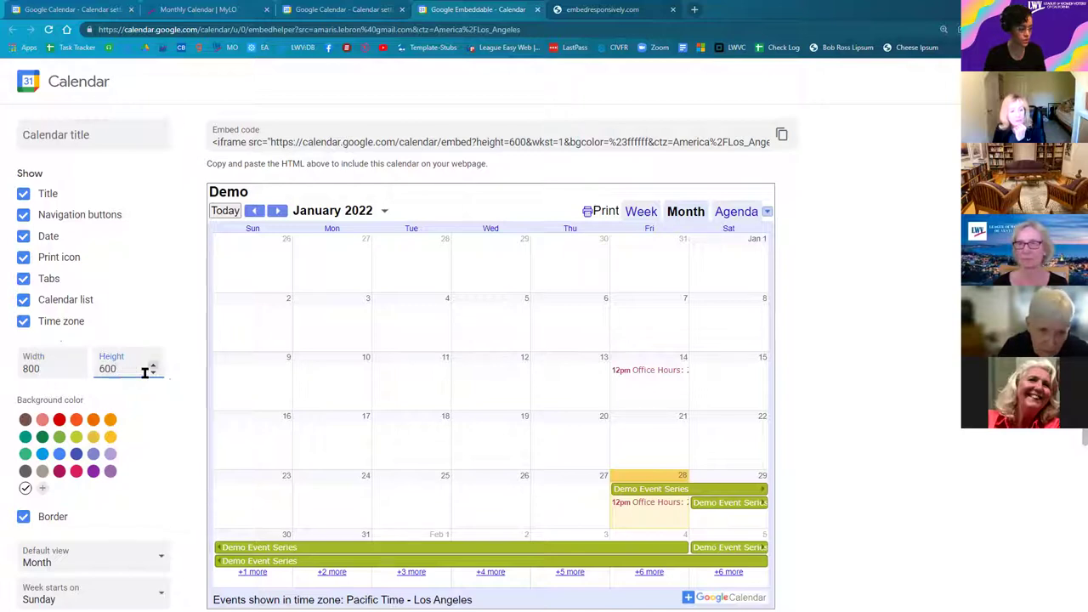
left_click(782, 137)
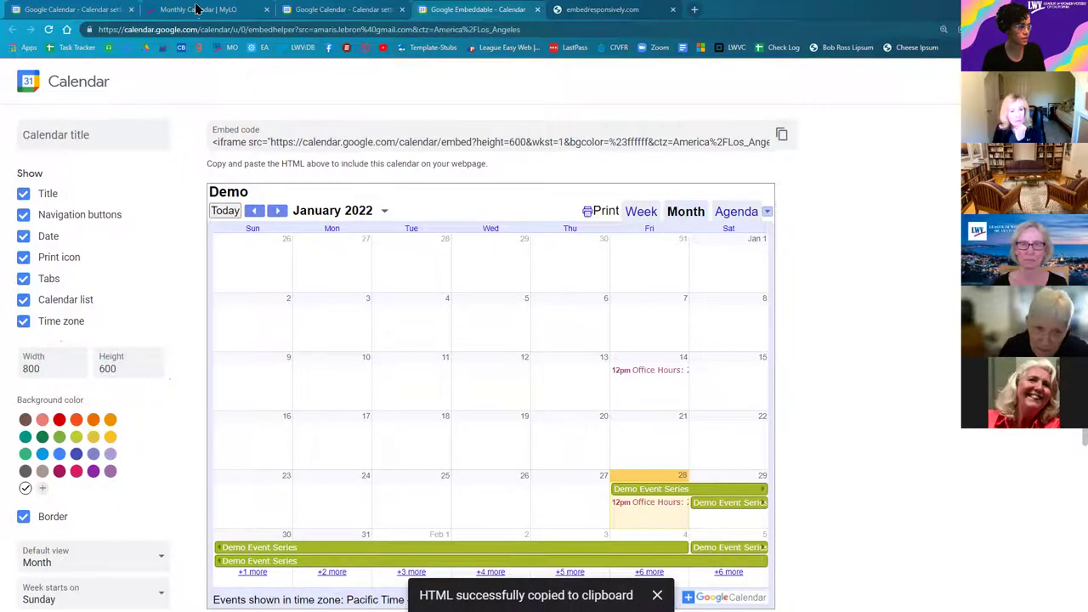
Step: Return to the Monthly Calendar | MyLO tab and start a New draft of the page
key("ctrl+2")
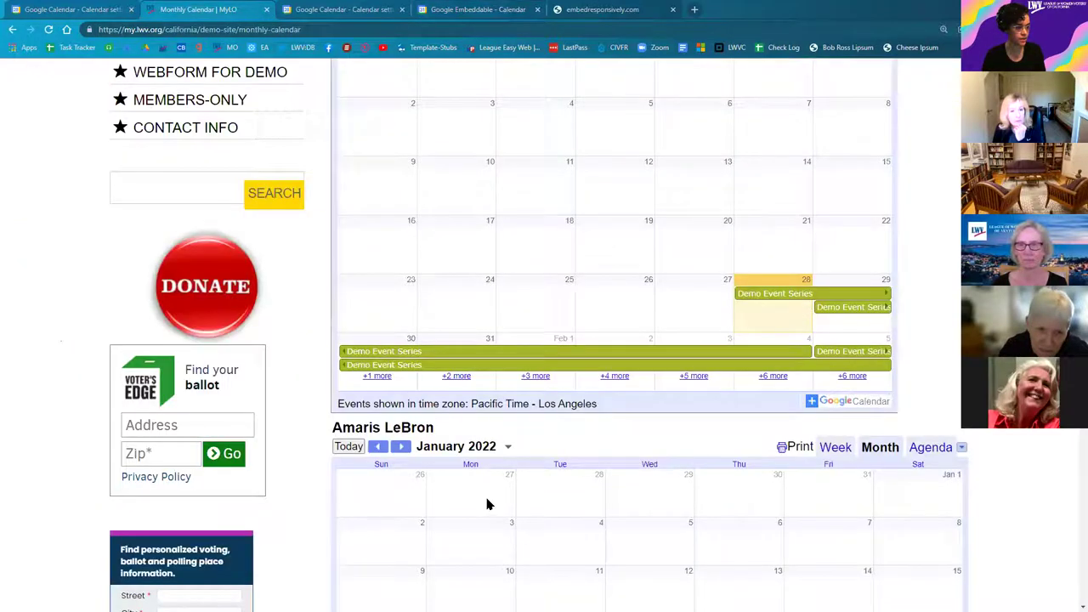
scroll(487, 504, "up", 10)
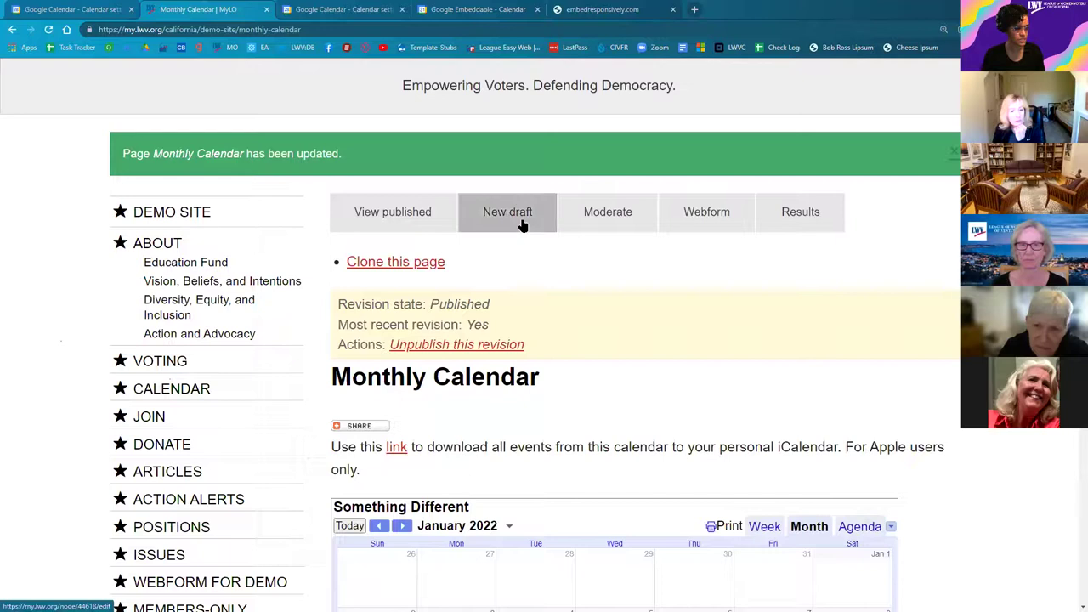
left_click(519, 223)
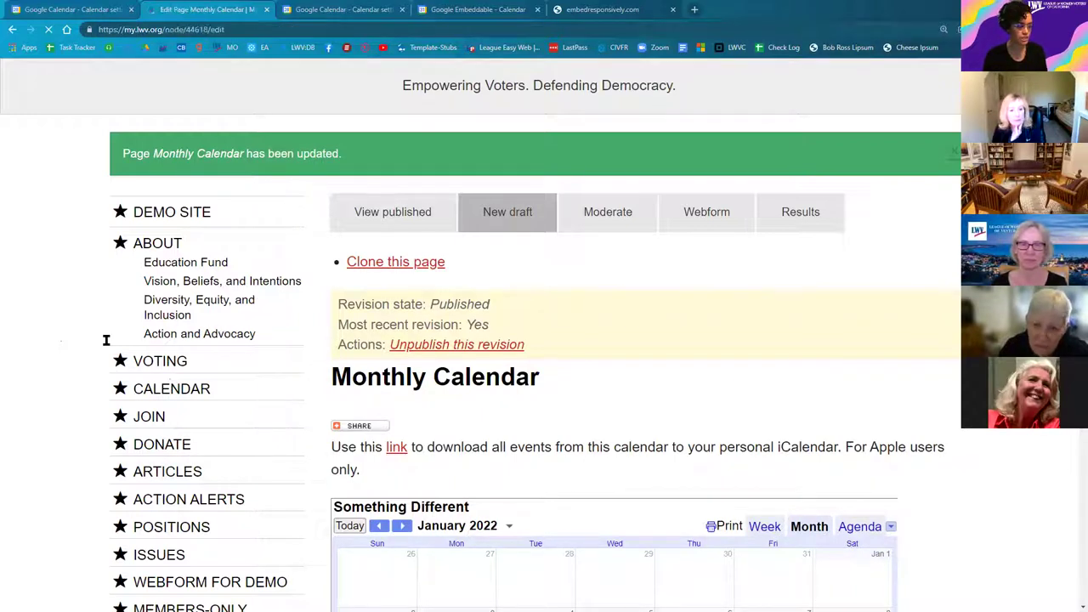
Step: Change the first calendar embed code's width from 800 to 100%
scroll(83, 340, "down", 10)
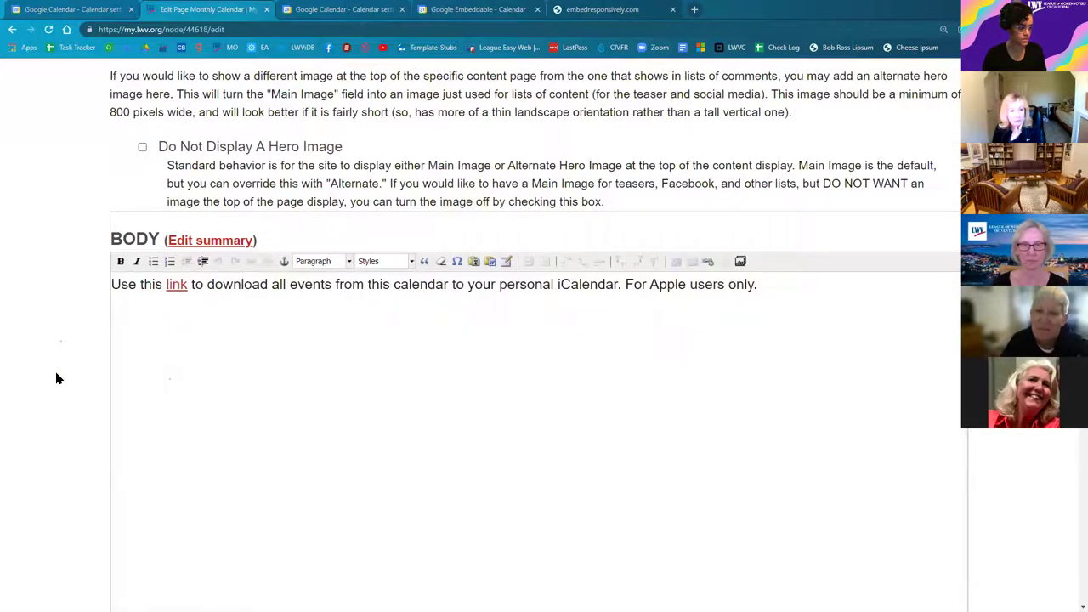
scroll(76, 358, "down", 5)
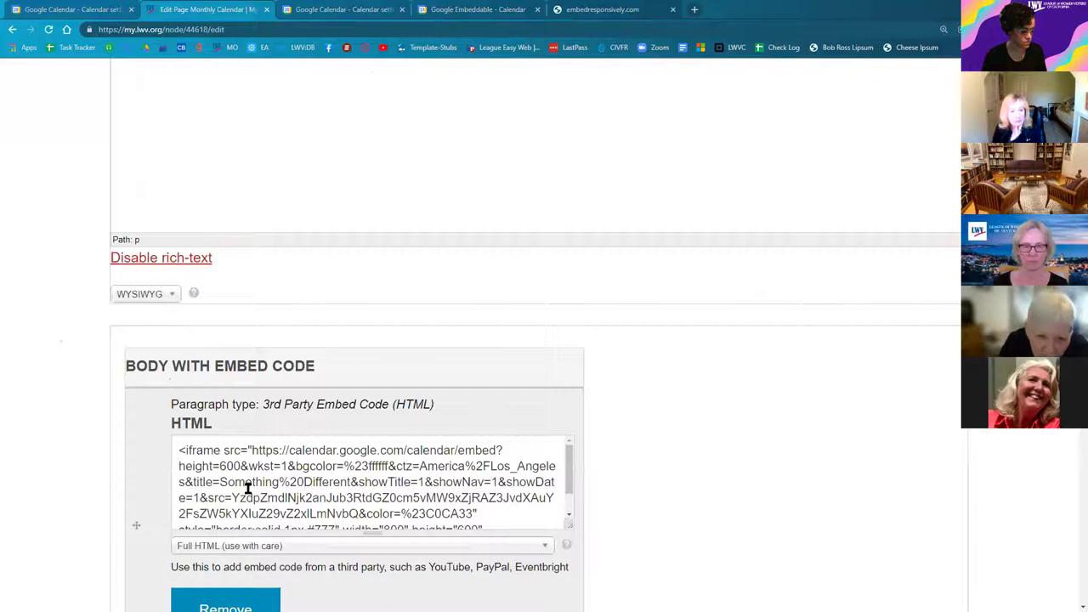
left_click(283, 469)
scroll(274, 400, "down", 1)
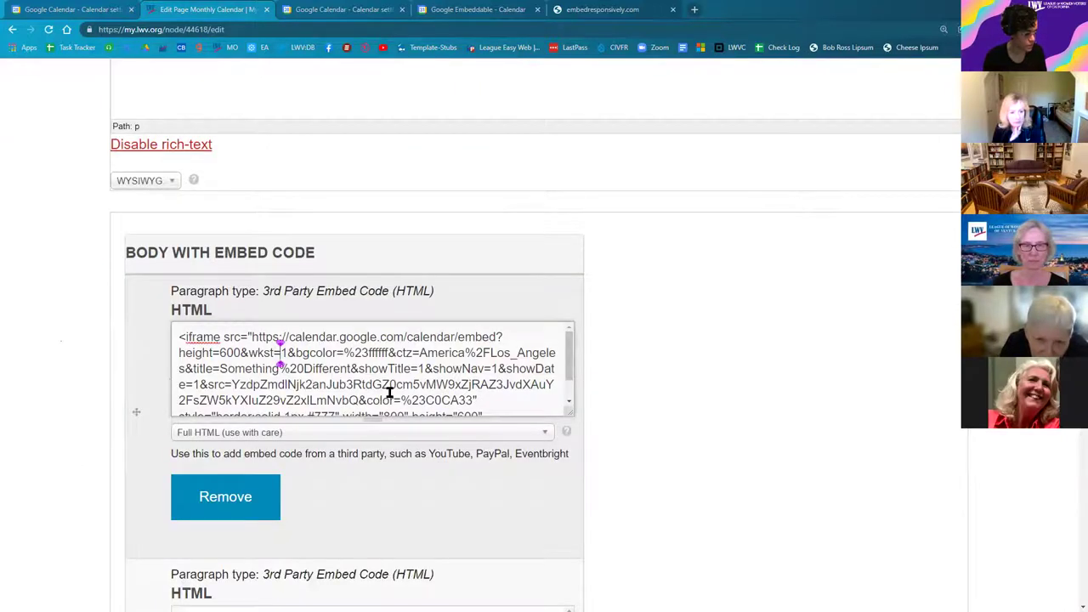
scroll(383, 386, "down", 1)
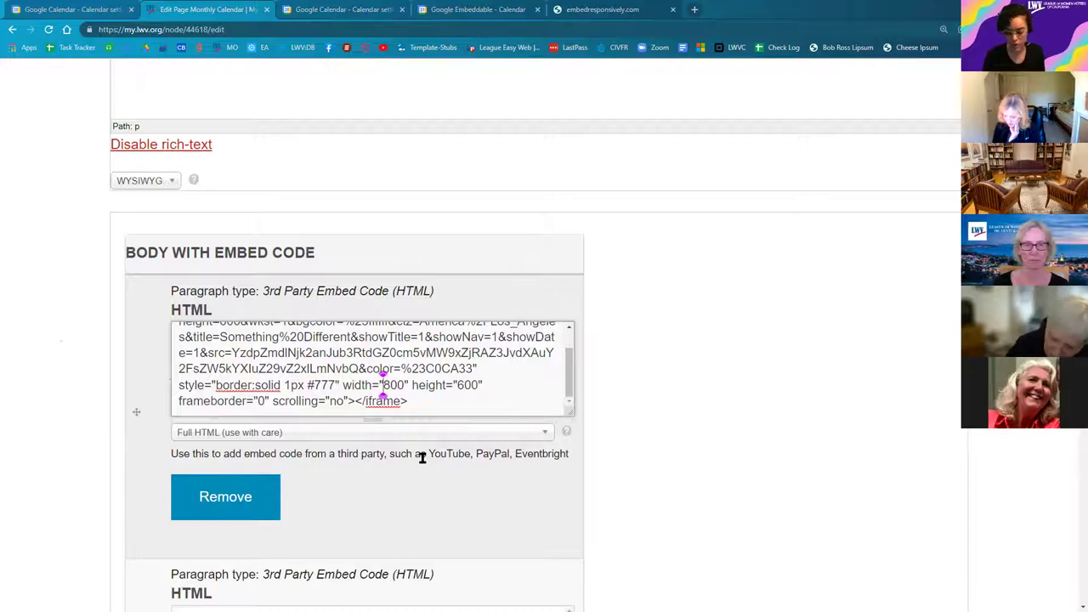
key("Delete")
key("Delete")
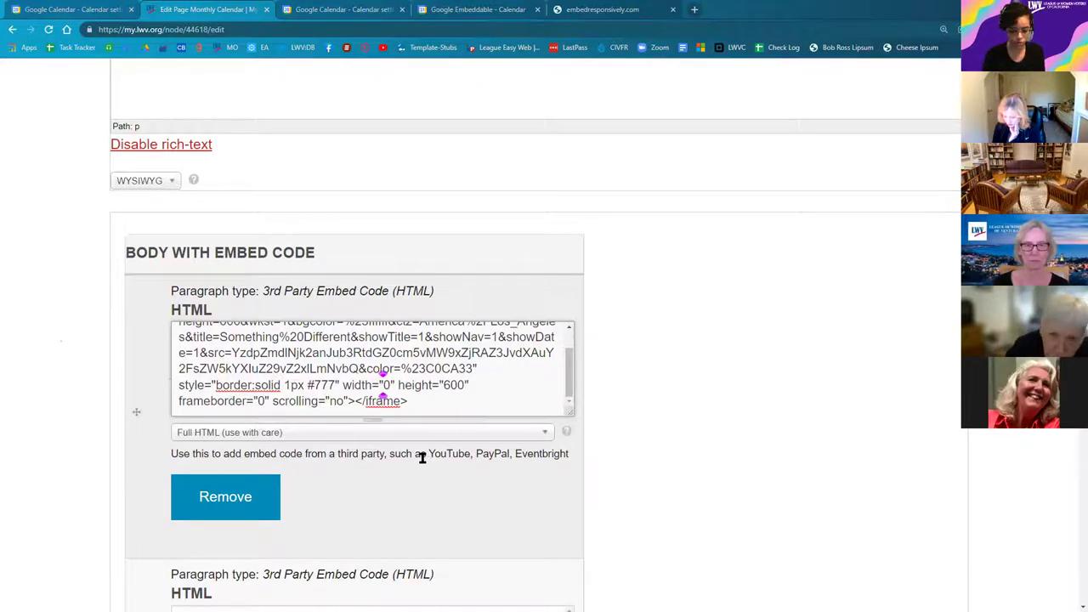
type("10")
key("Right")
key("Right")
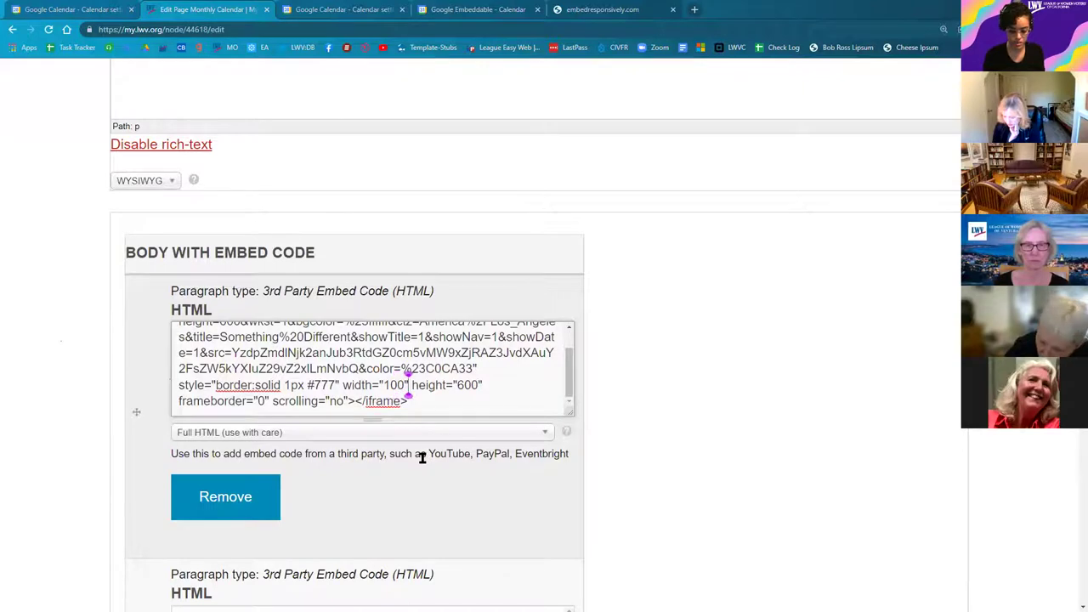
key("Left")
type("%")
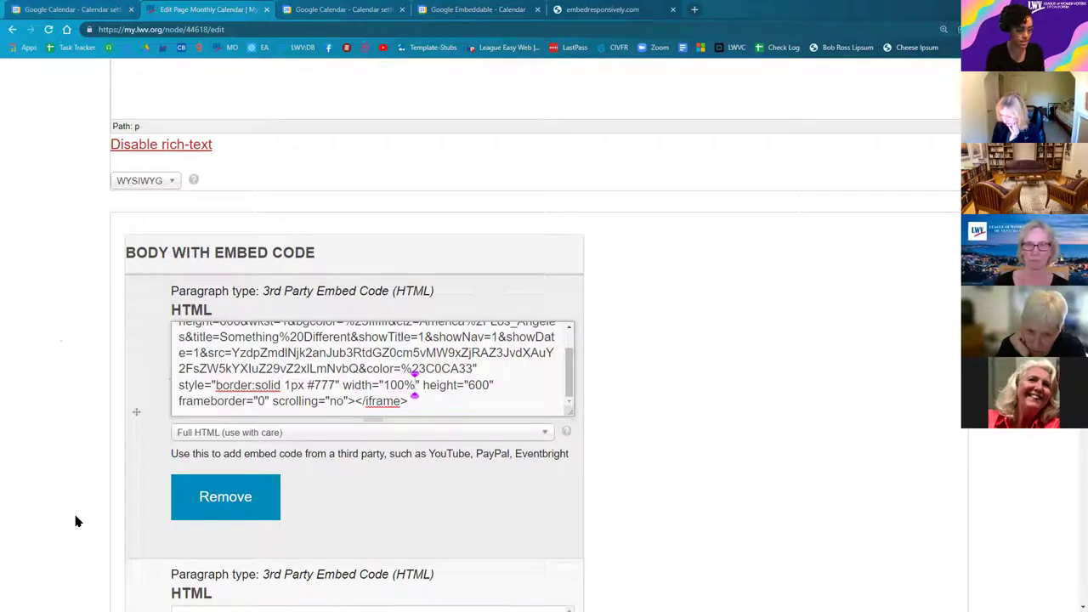
Step: Scroll to the bottom of the edit form and save the draft
scroll(85, 413, "down", 2)
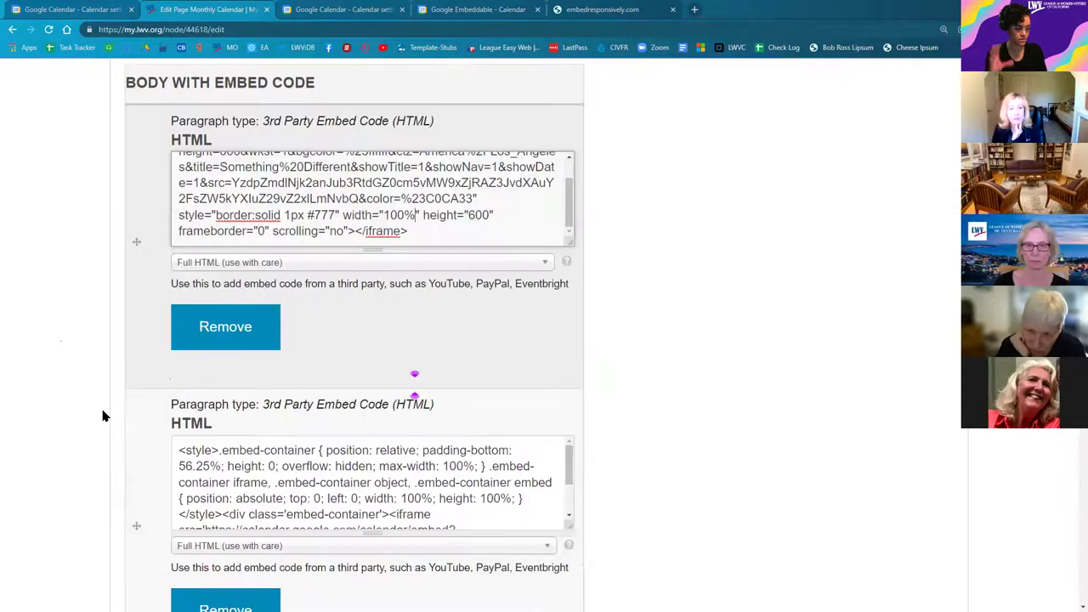
scroll(95, 444, "down", 3)
scroll(94, 481, "down", 1)
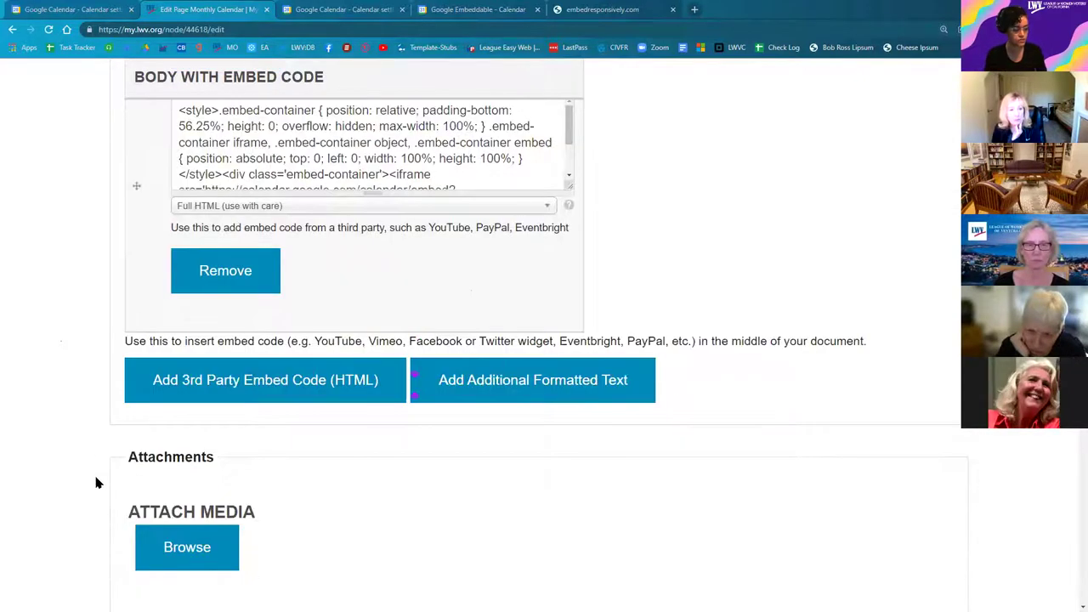
scroll(95, 491, "down", 6)
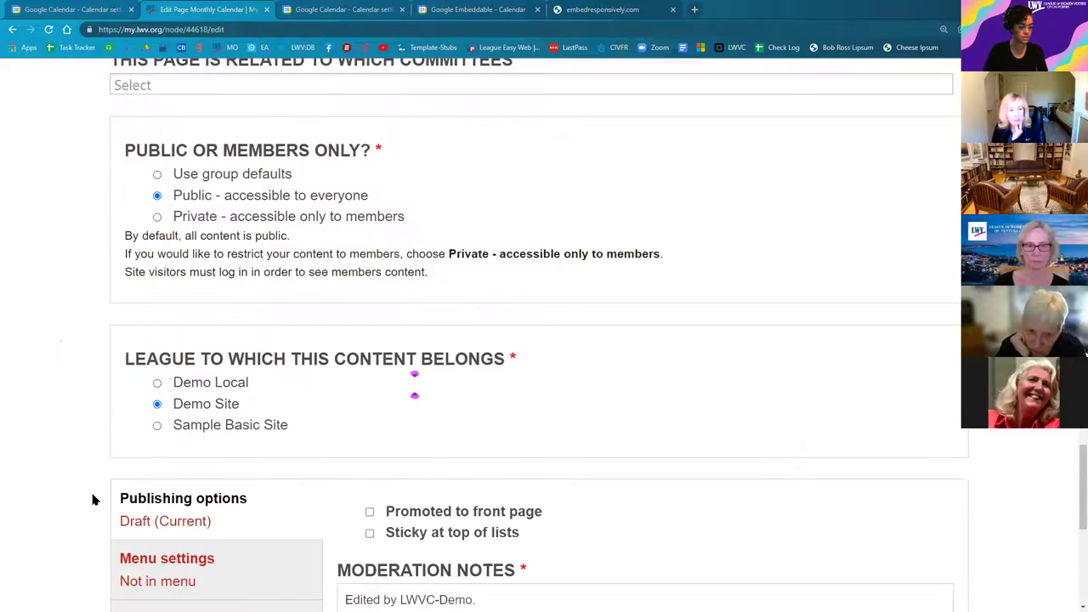
scroll(133, 505, "down", 3)
scroll(136, 504, "down", 1)
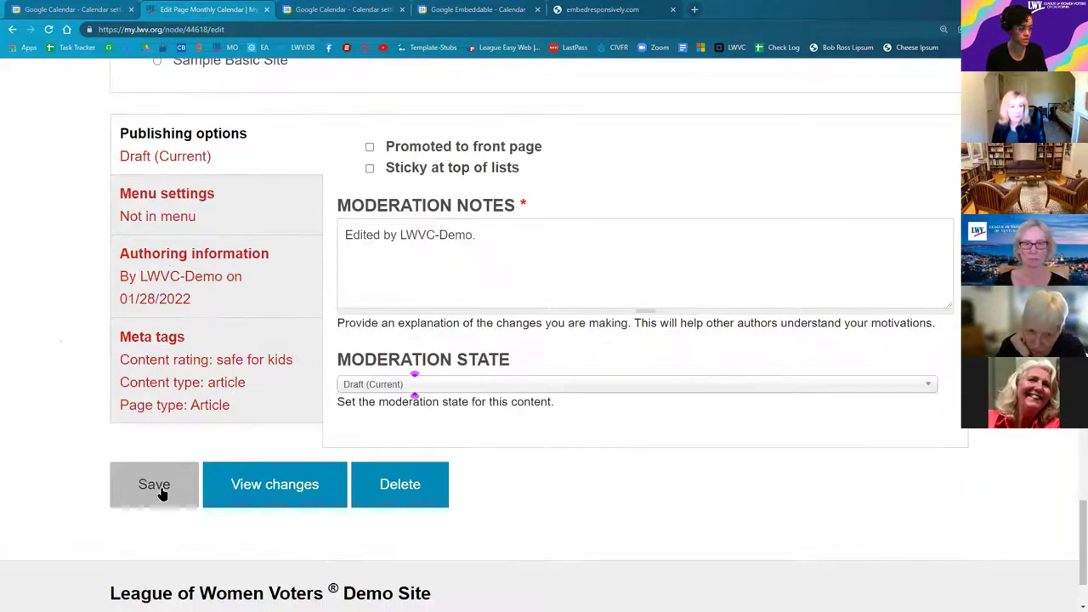
left_click(160, 486)
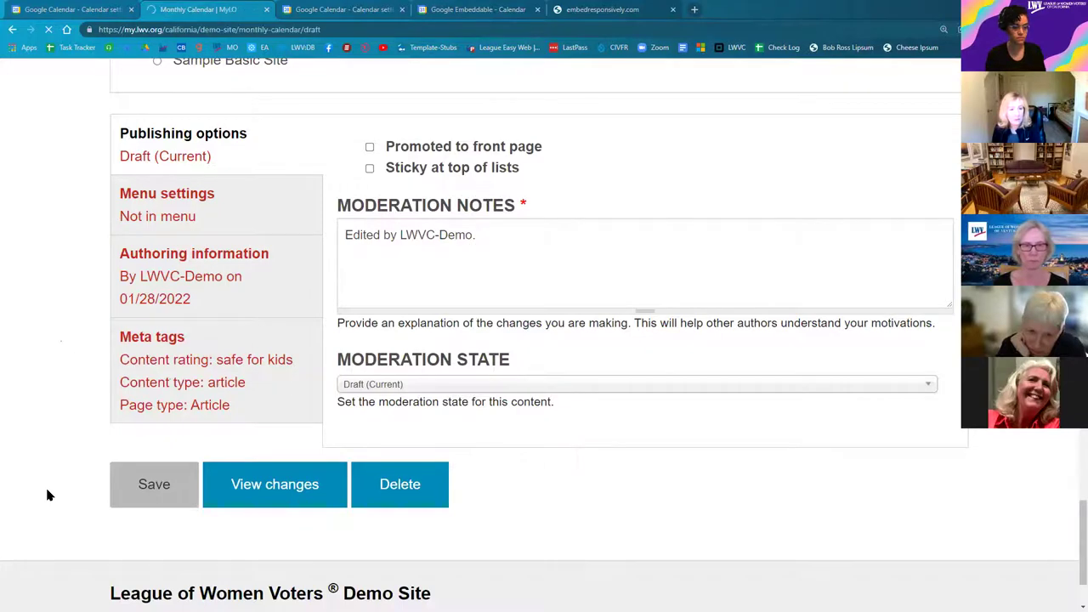
Step: Scroll through the saved draft, then open DevTools with Surface Duo emulation at 720×540
scroll(287, 396, "down", 2)
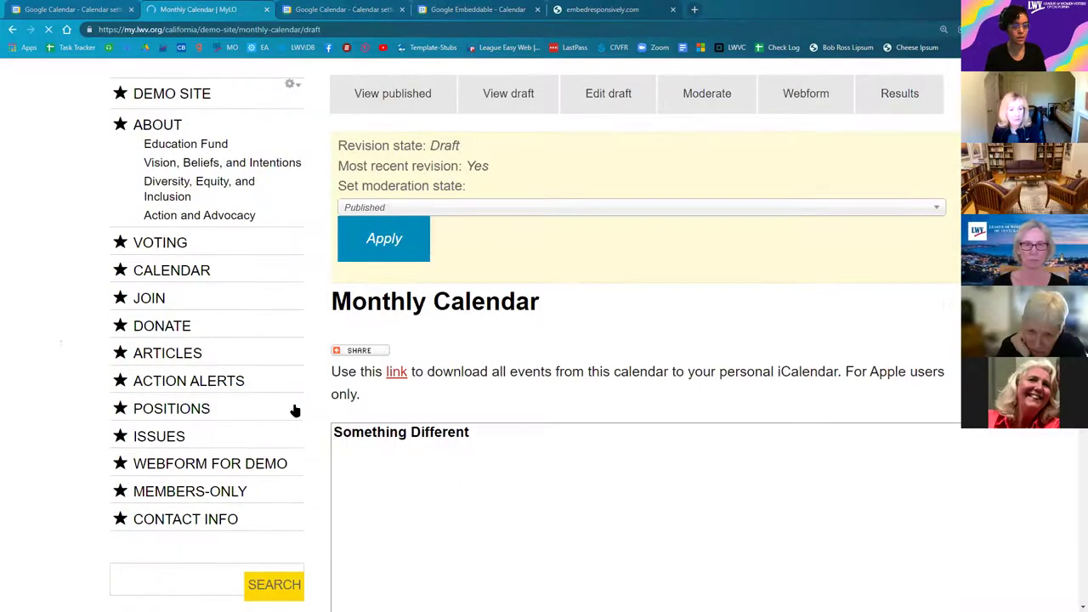
scroll(293, 413, "down", 2)
scroll(266, 442, "down", 3)
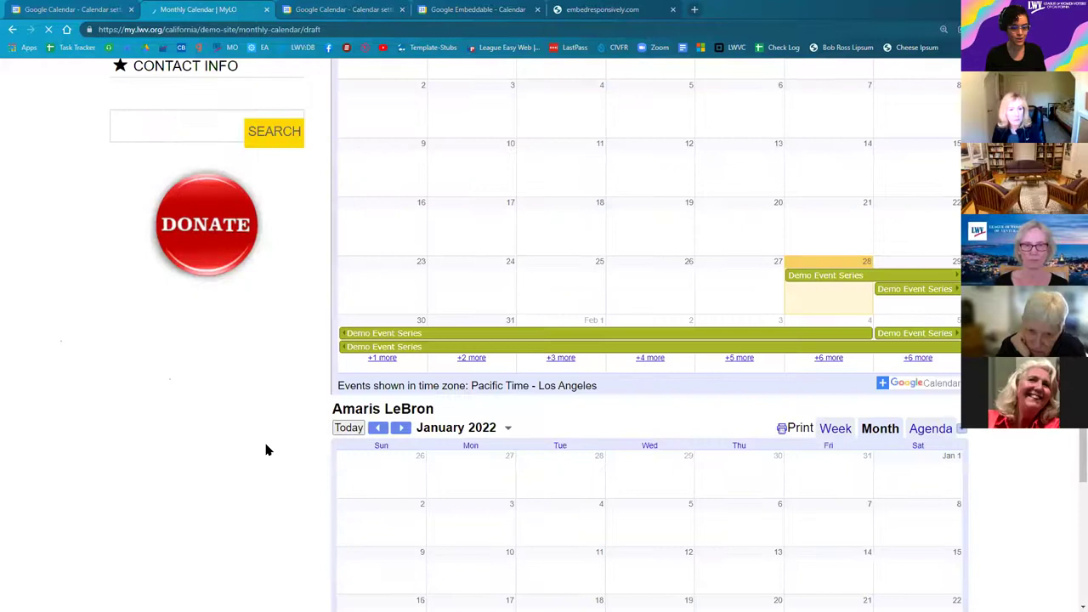
scroll(318, 474, "up", 1)
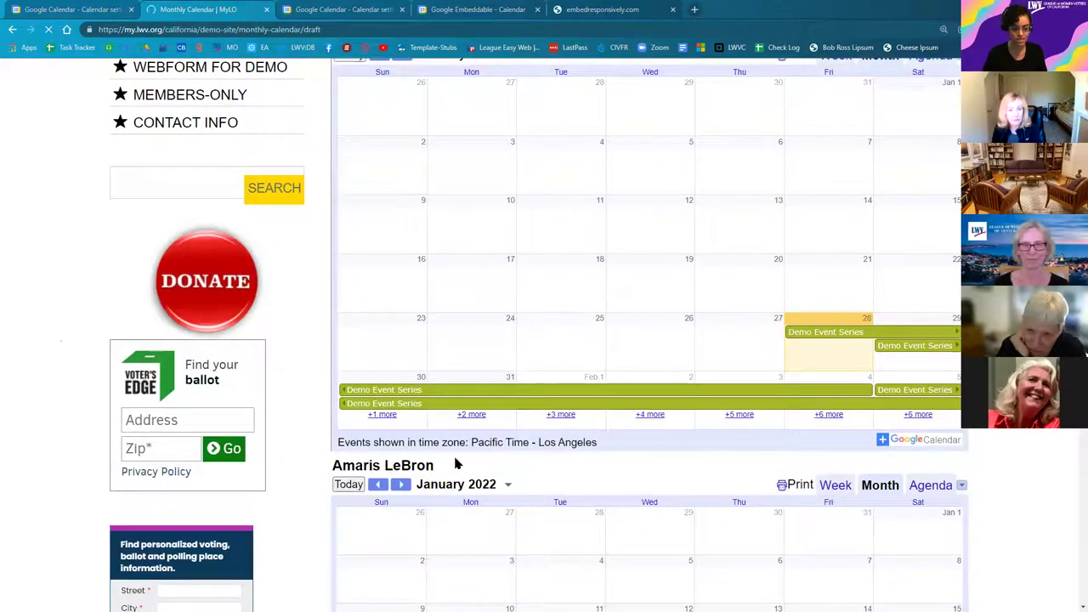
scroll(464, 443, "down", 2)
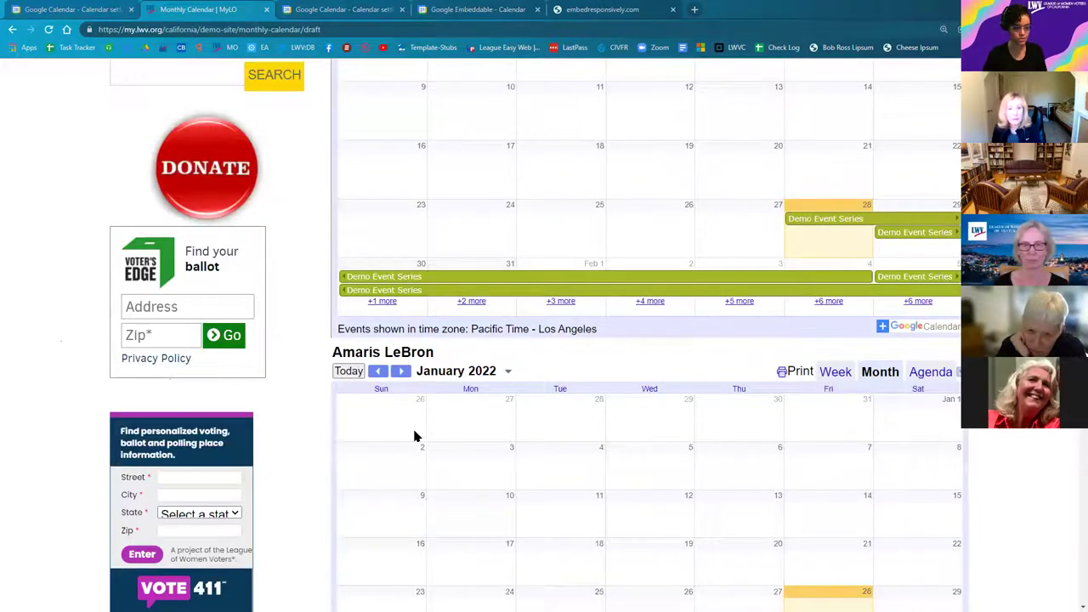
scroll(437, 255, "up", 2)
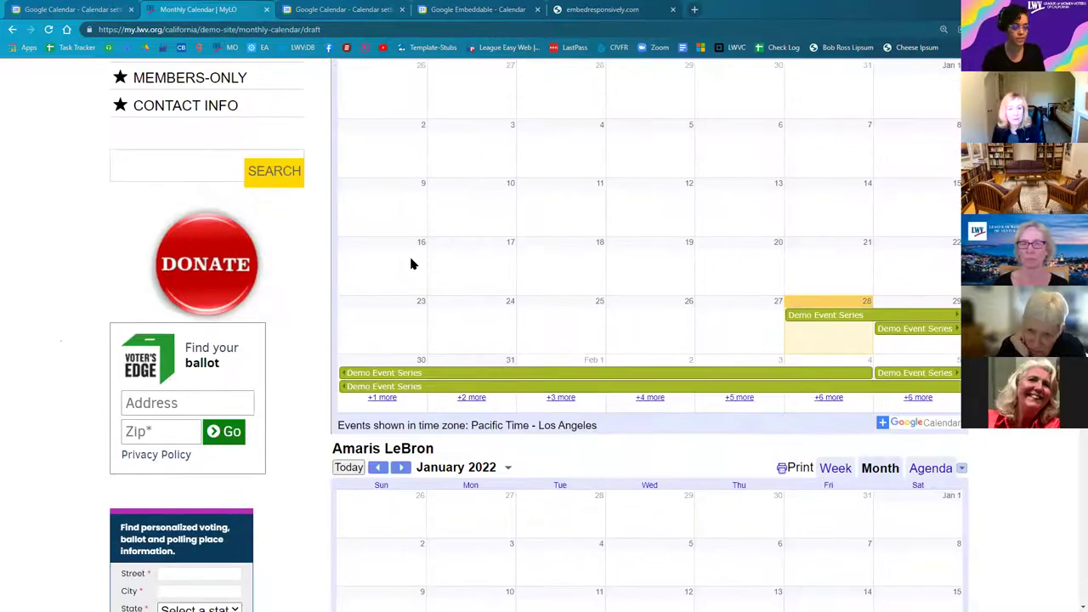
scroll(413, 262, "up", 3)
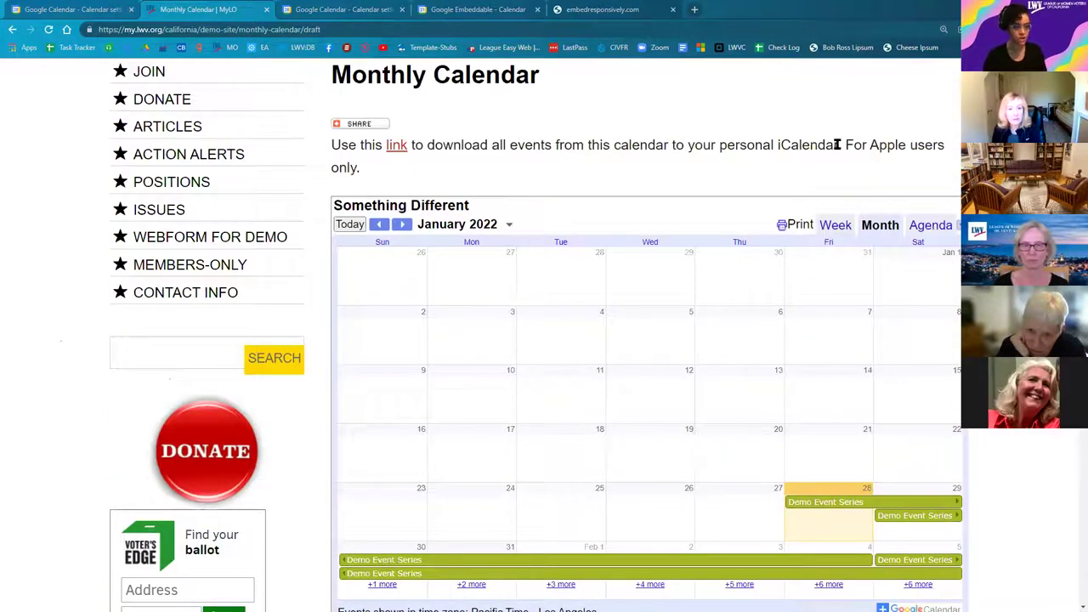
right_click(926, 324)
key("Escape")
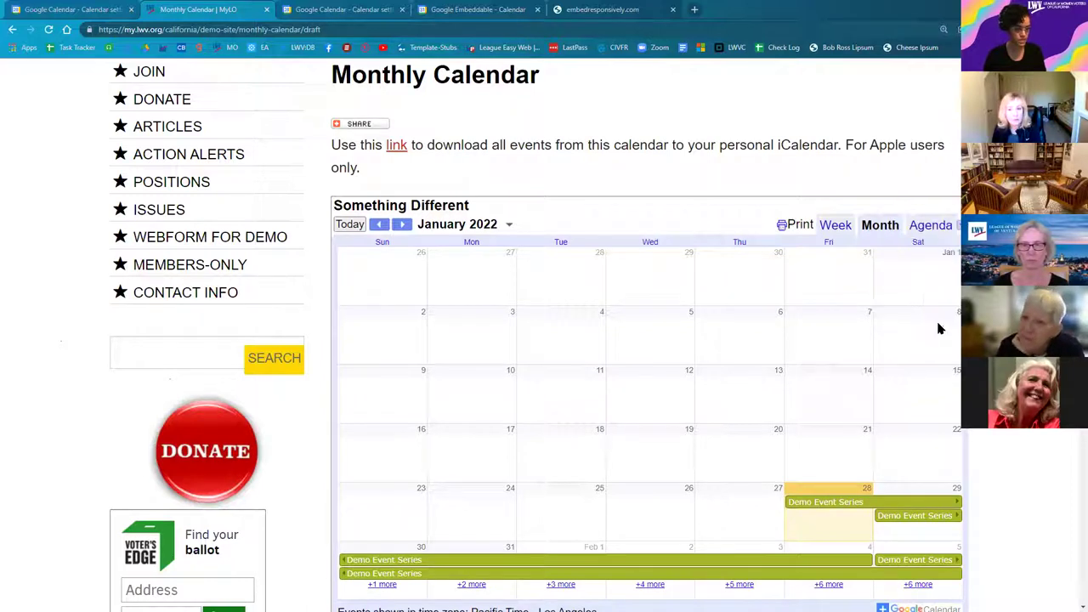
key("ctrl+shift+i")
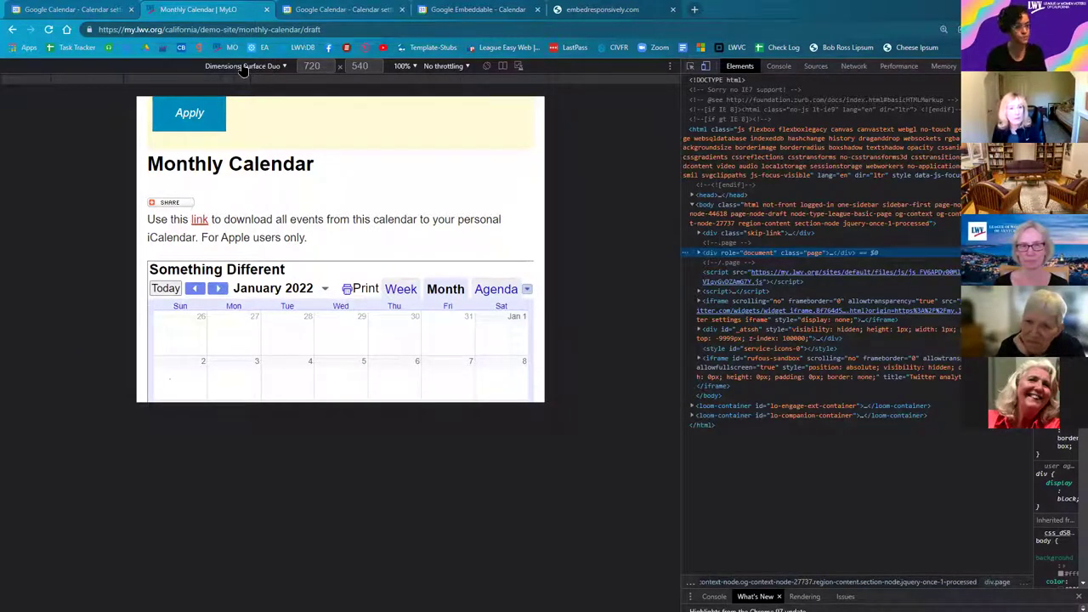
Step: Rotate the Surface Duo to 540×720 portrait, check the calendar fits, then close DevTools
left_click(487, 68)
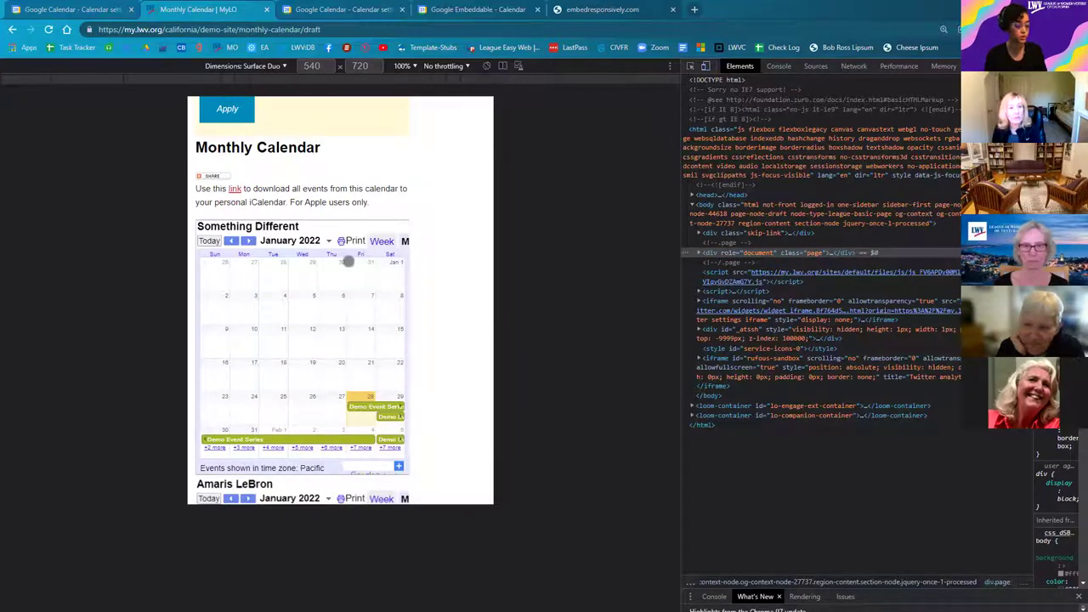
scroll(312, 367, "down", 1)
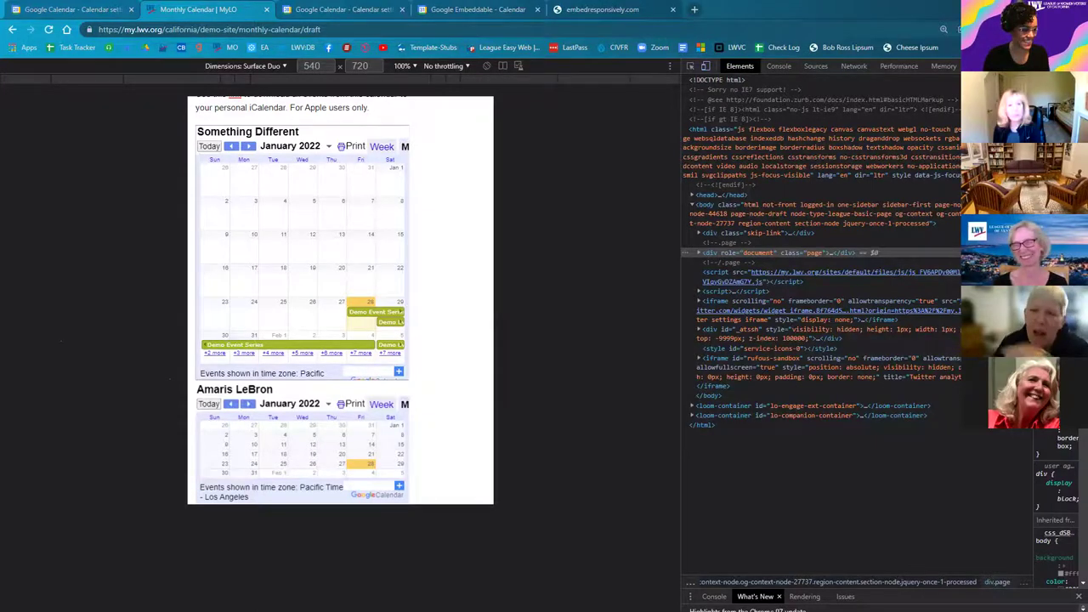
key("F12")
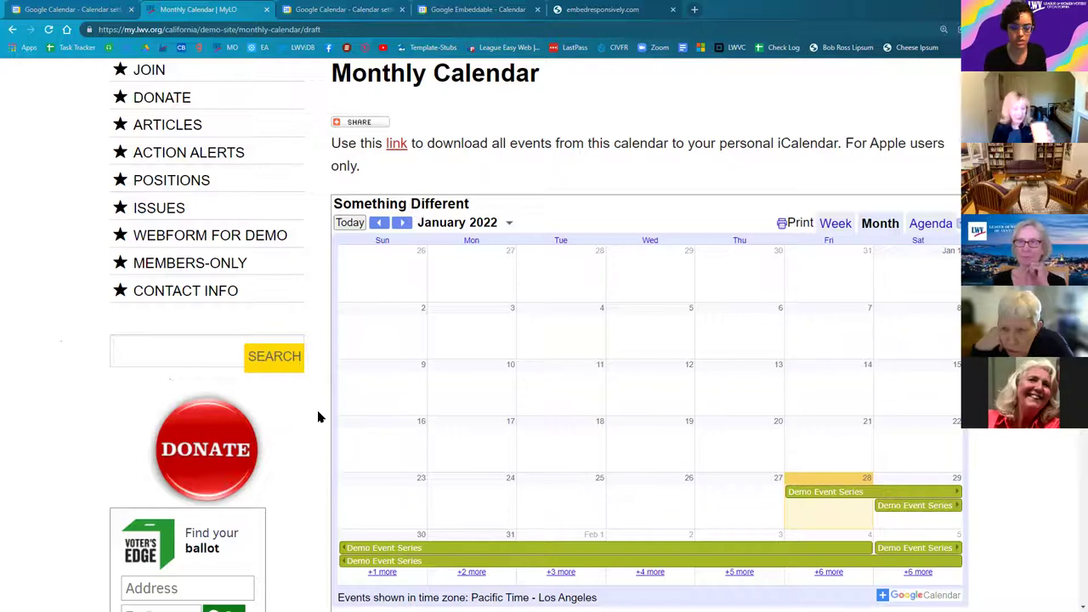
Step: Close the embedresponsively.com tab in Chrome
left_click(607, 14)
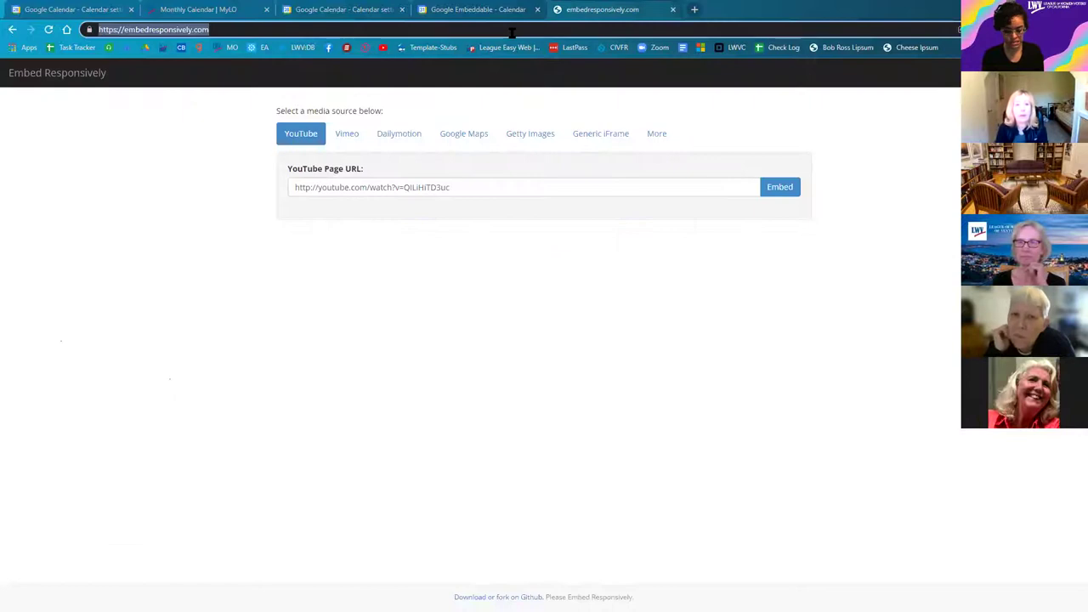
type("g")
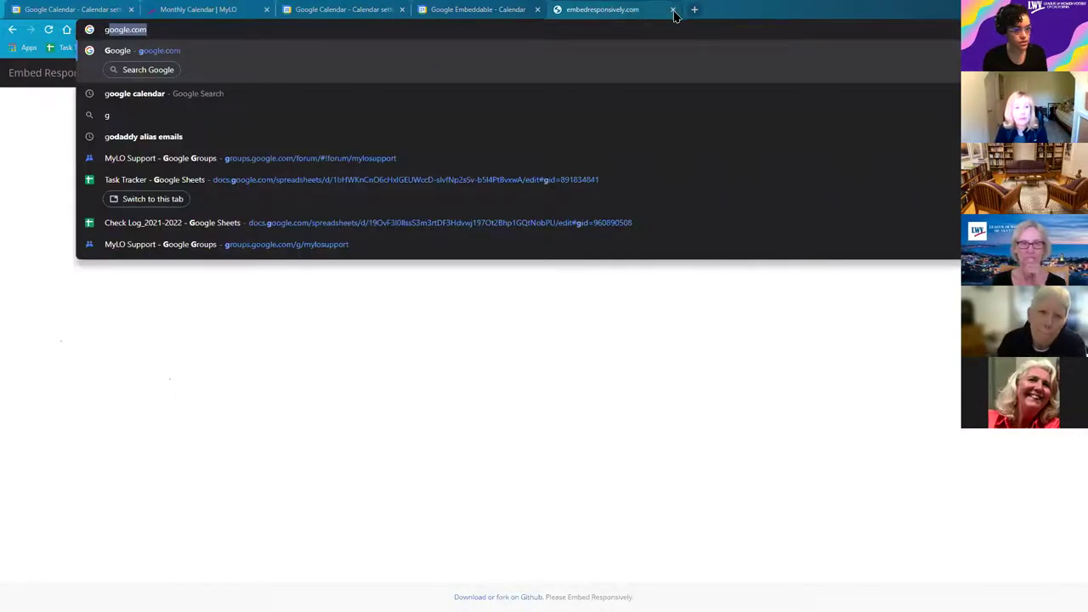
left_click(673, 12)
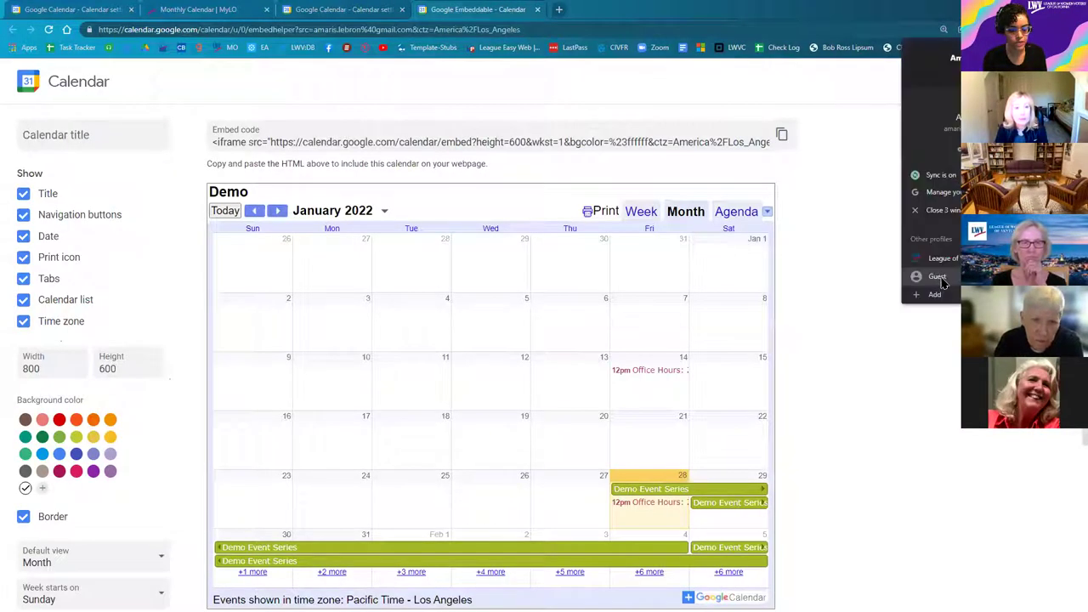
Step: In a new Guest window, search 'google sign in' and open the Google Accounts sign-in page
left_click(935, 277)
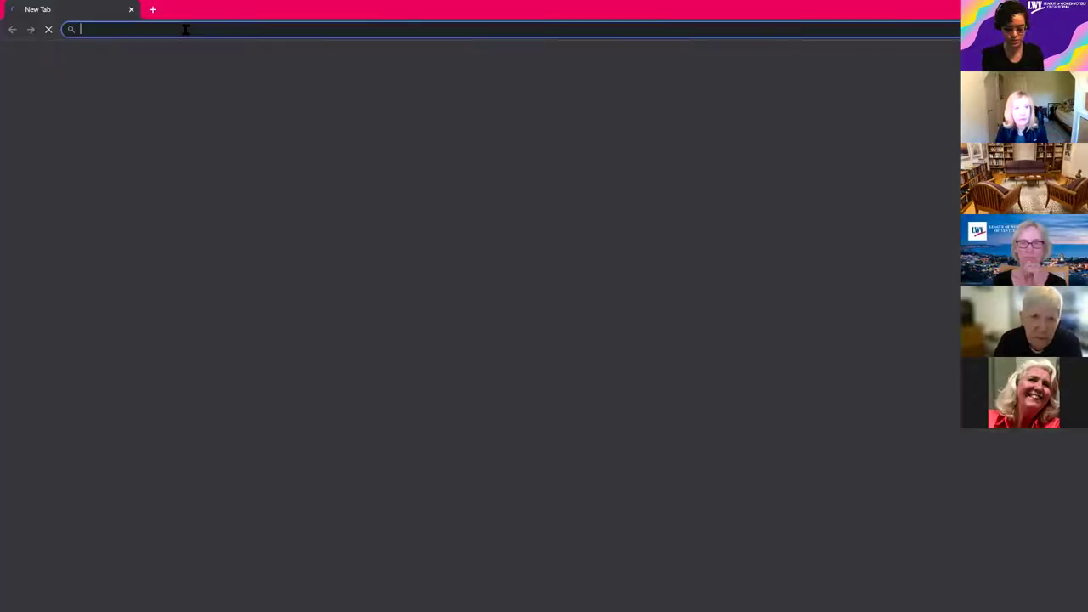
type("goog")
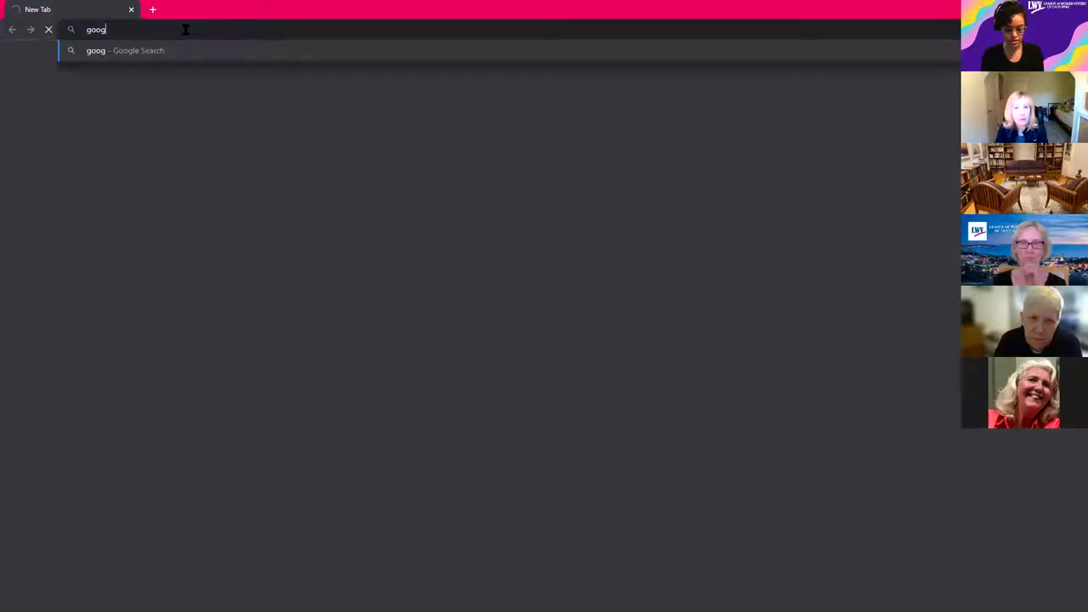
type("le sign in")
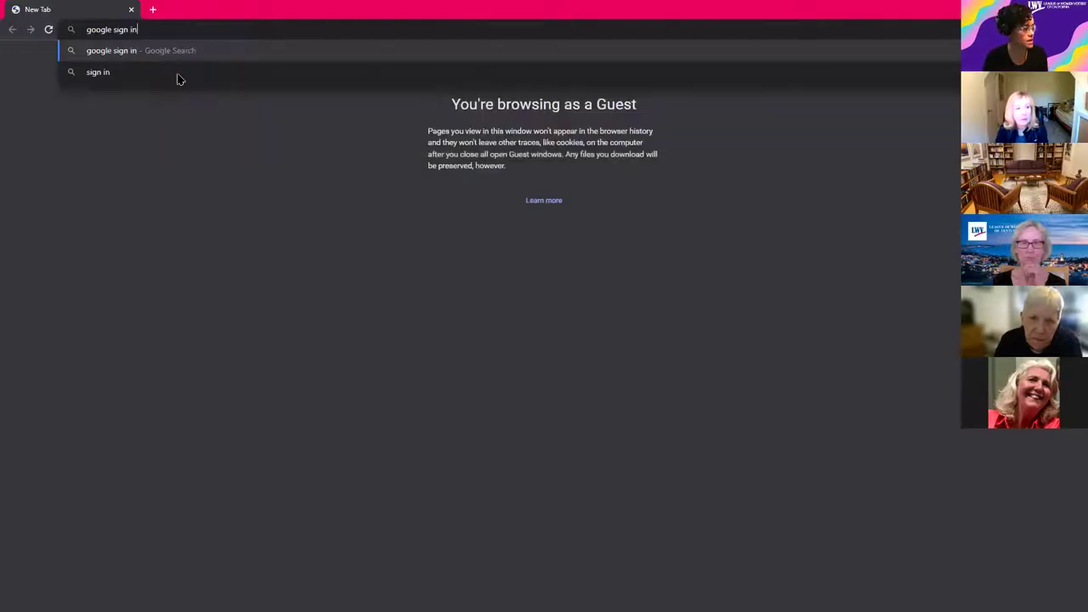
key("Return")
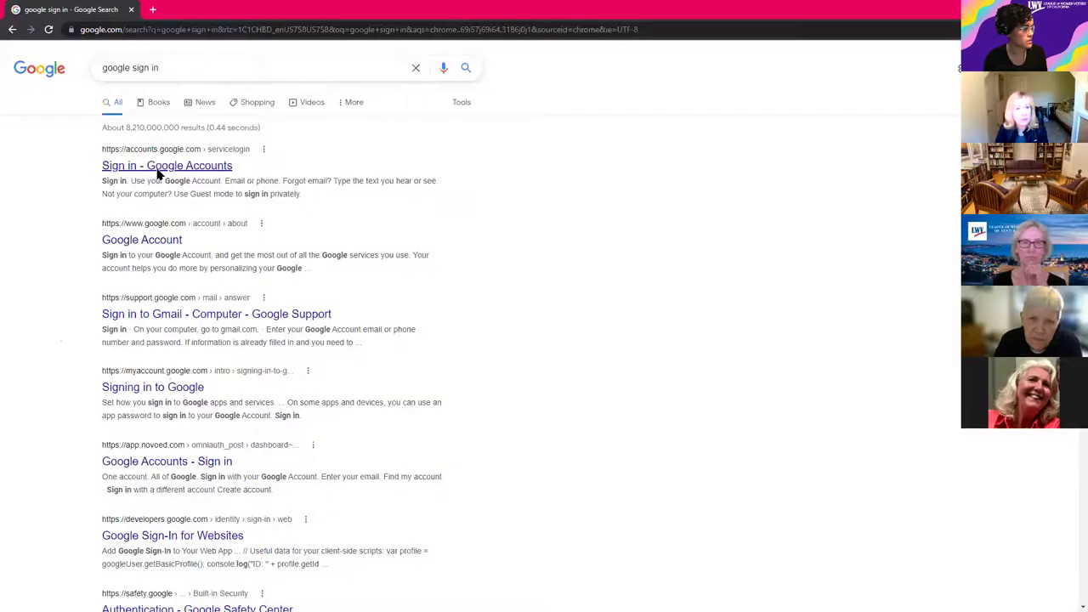
left_click(157, 170)
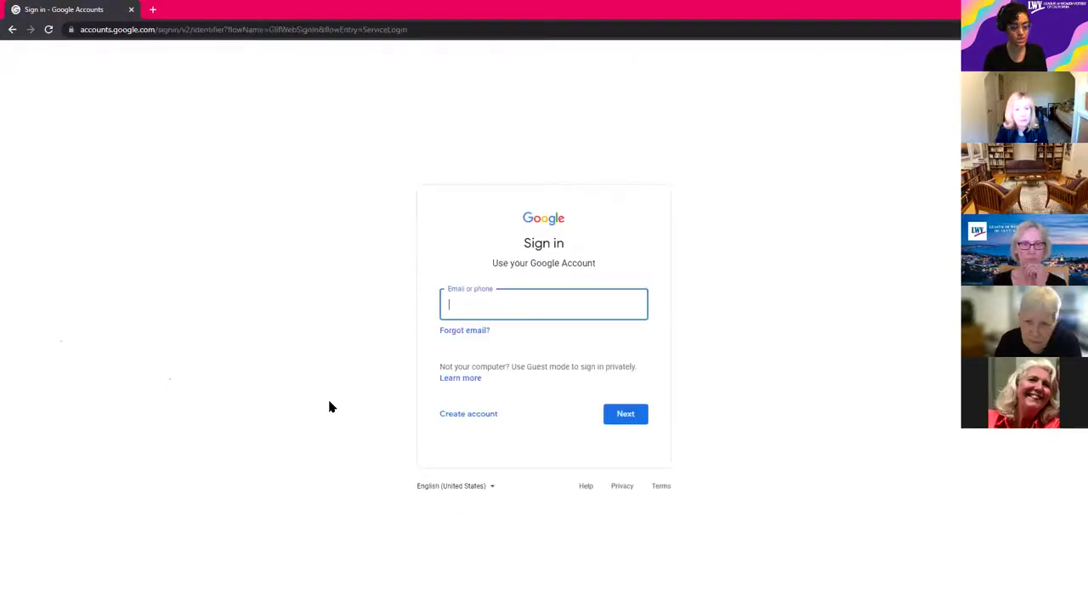
left_click(464, 420)
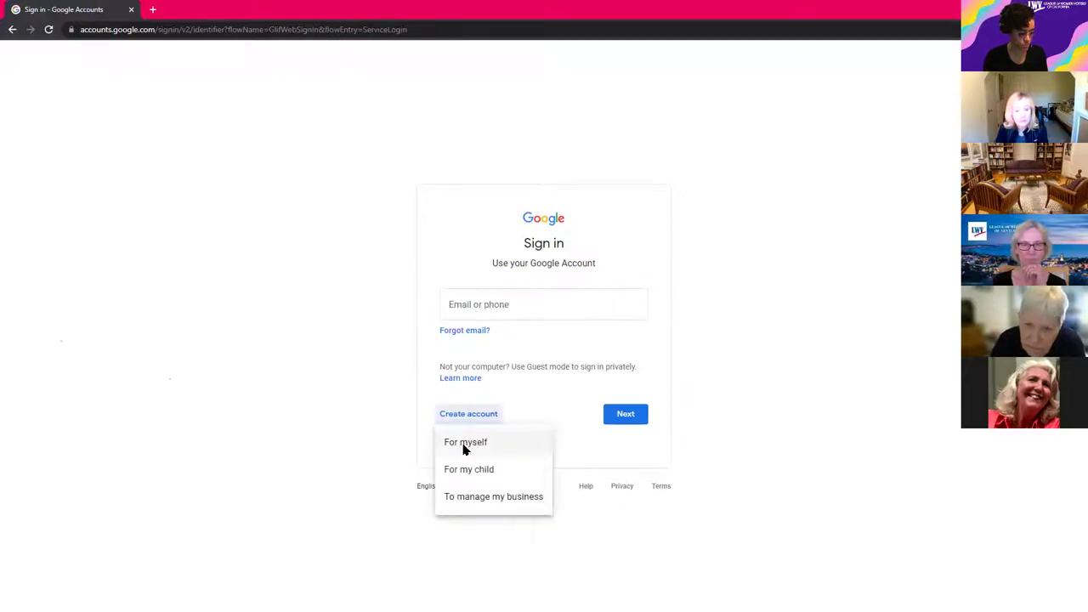
left_click(467, 445)
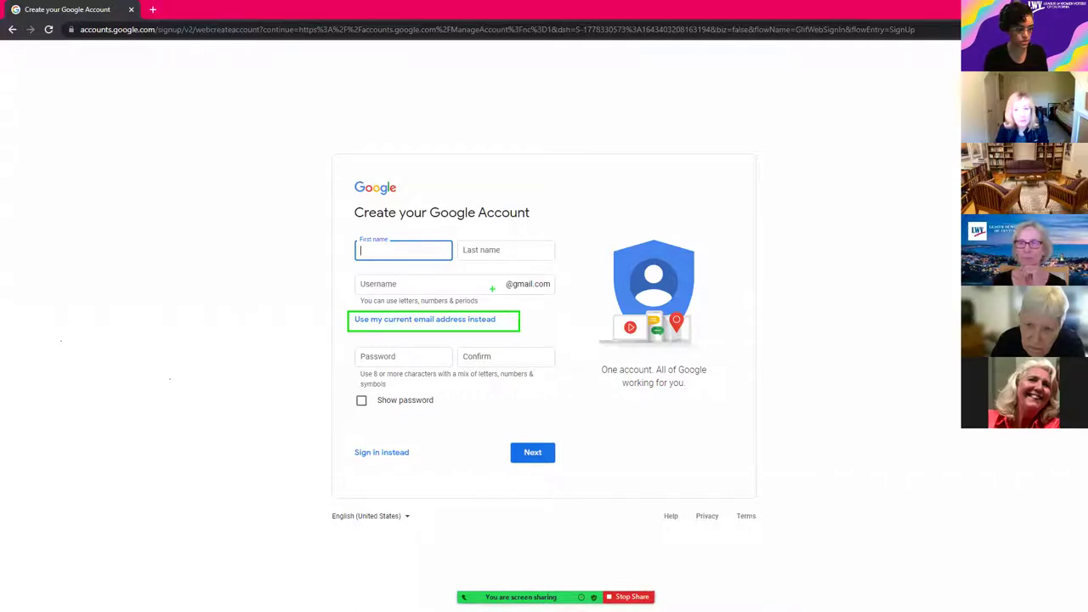
left_click_drag(500, 275, 556, 294)
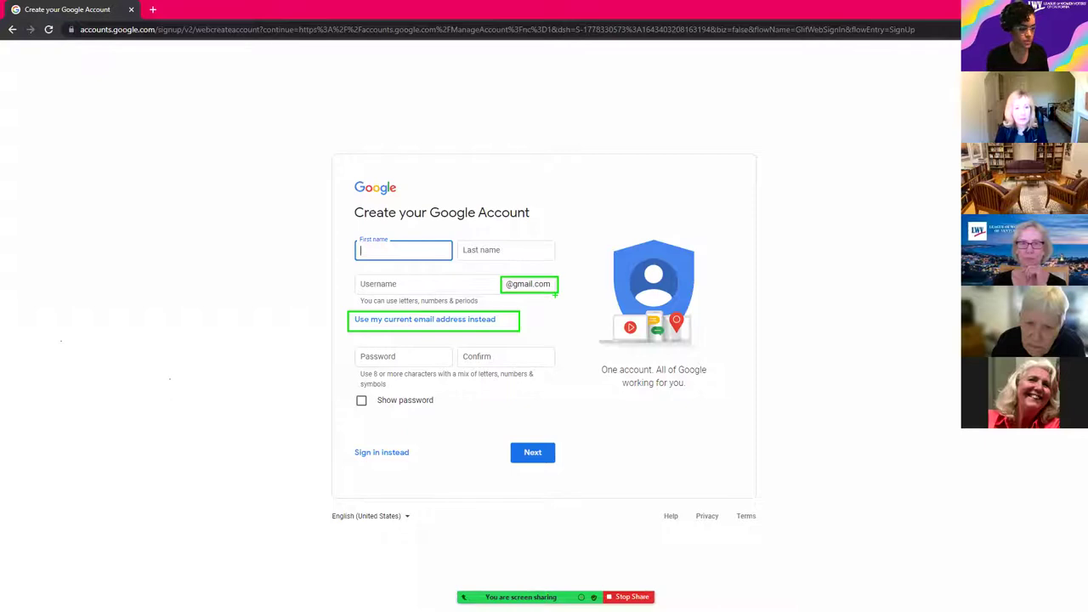
left_click(454, 327)
Step: Switch to using a current non-Gmail address, enter it, and find it already in use before leaving the guest window
left_click(380, 326)
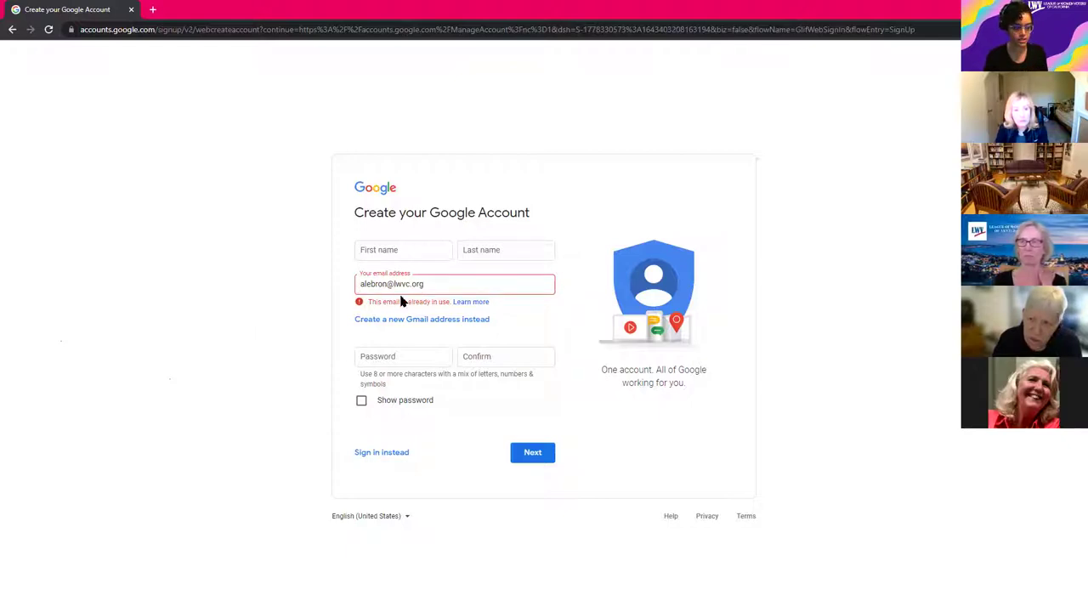
triple_click(372, 284)
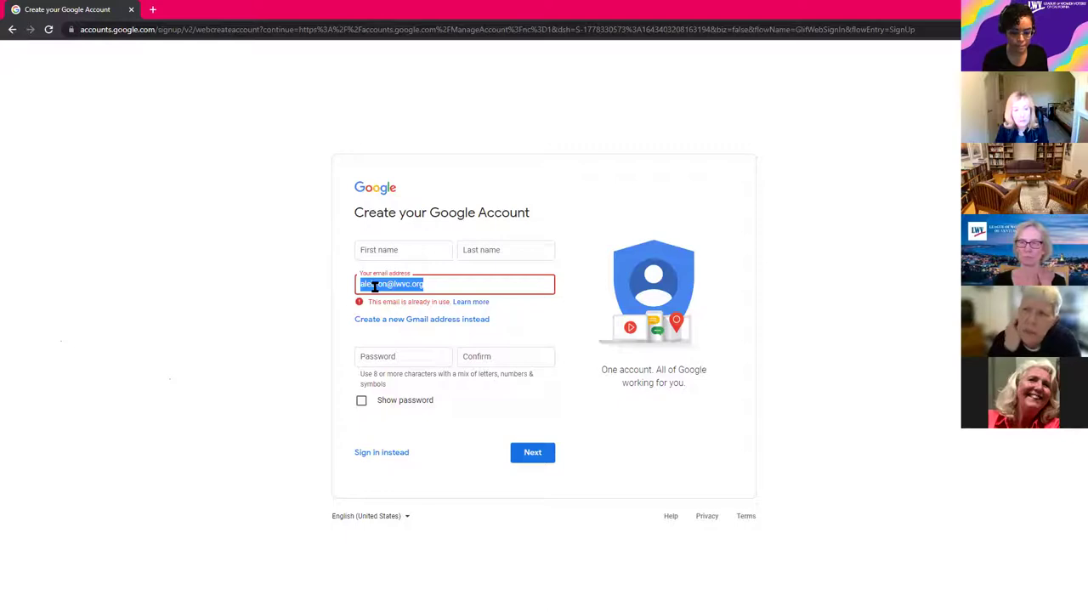
left_click(374, 286)
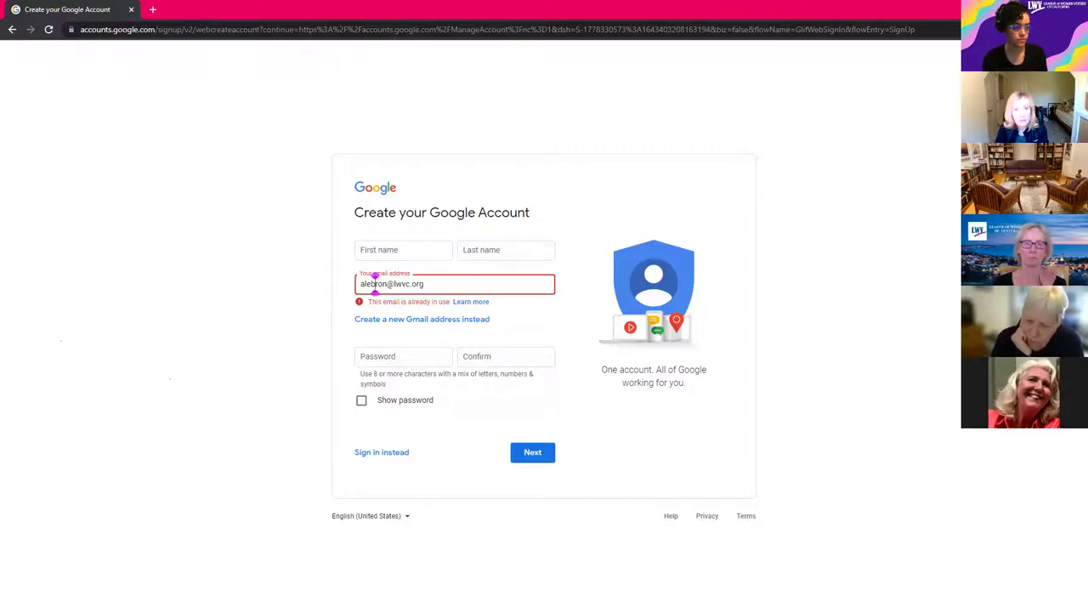
key("alt+Tab")
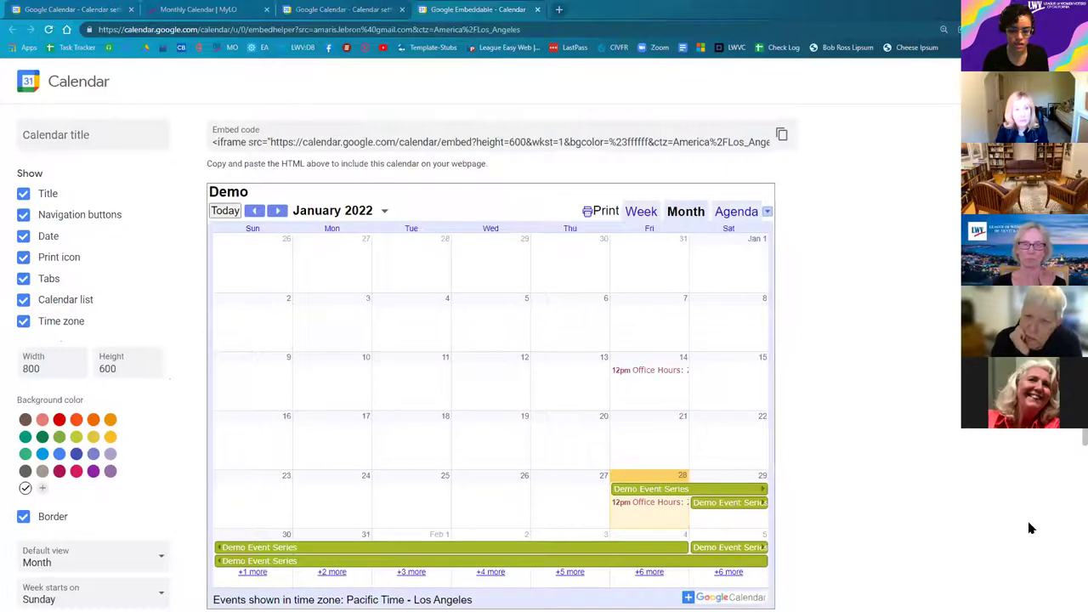
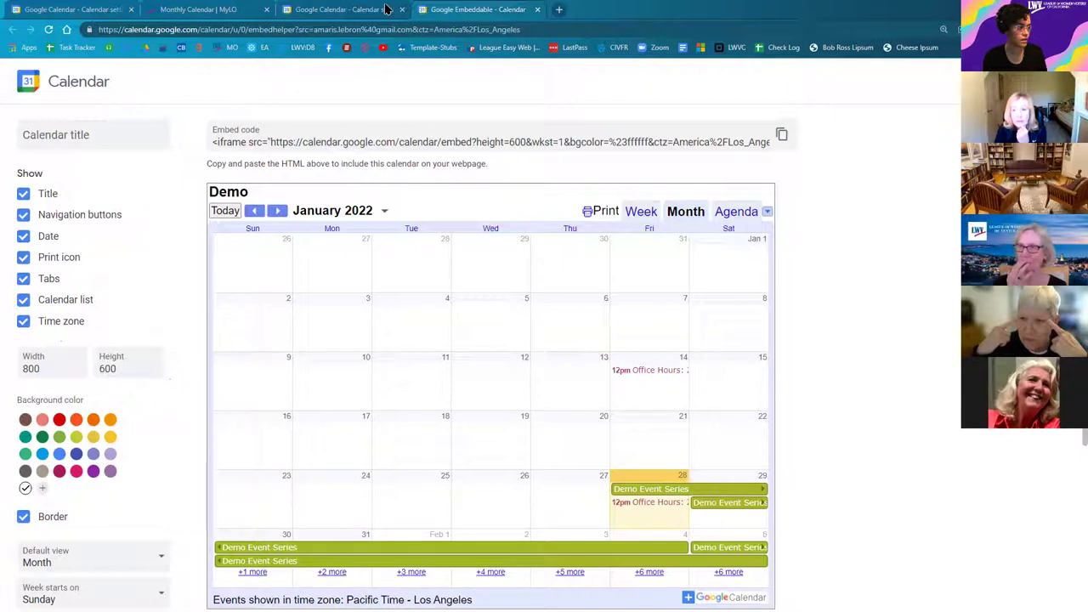
Step: From the Monthly Calendar tab, open the demo site's Calendar section and expand the Administrator League Menu
key("ctrl+2")
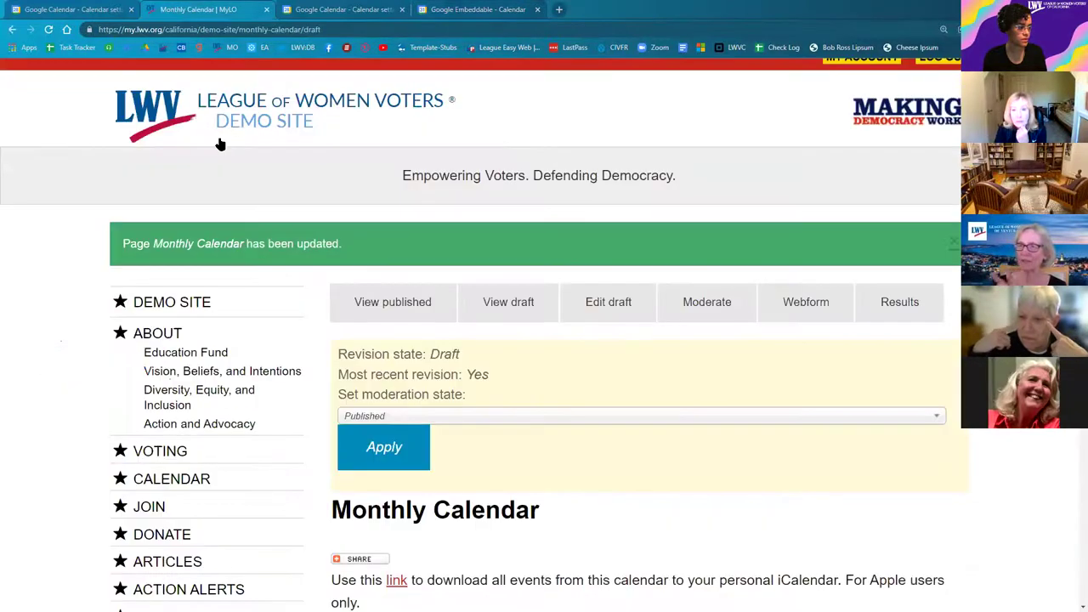
scroll(101, 261, "down", 4)
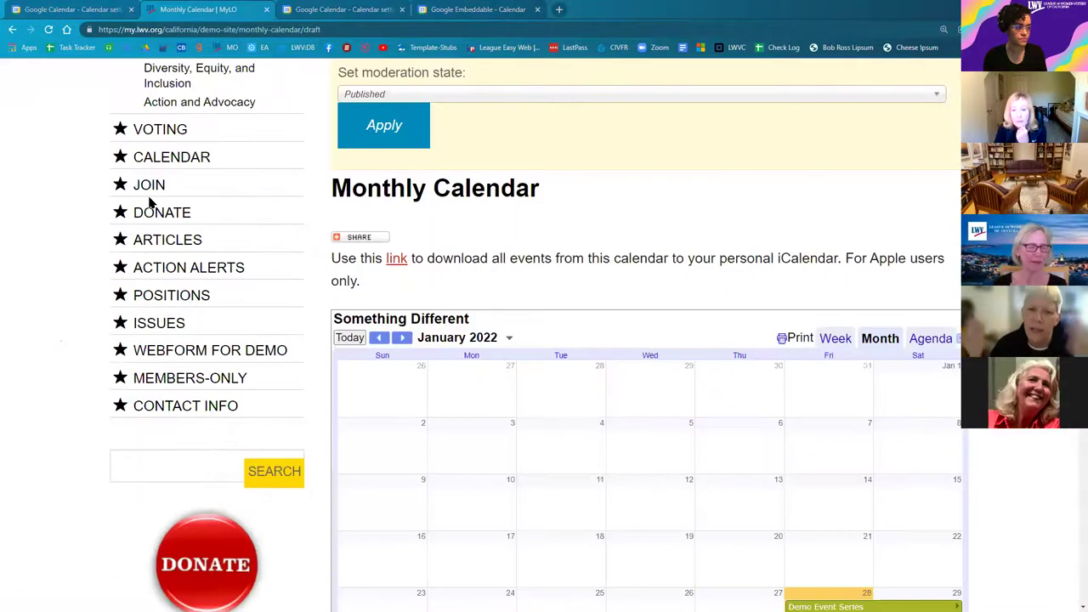
left_click(164, 166)
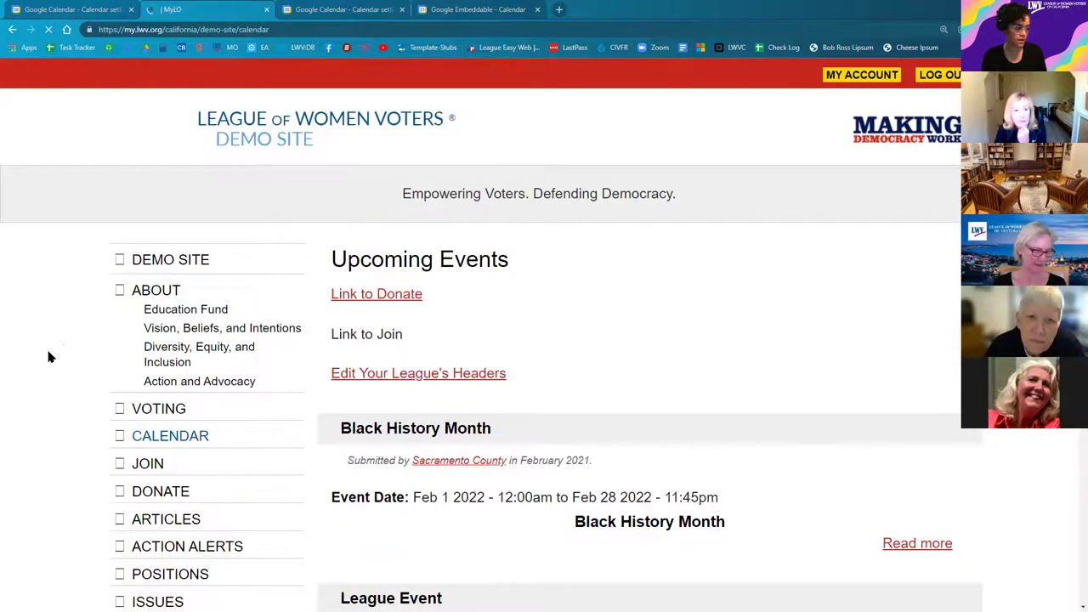
scroll(213, 310, "down", 5)
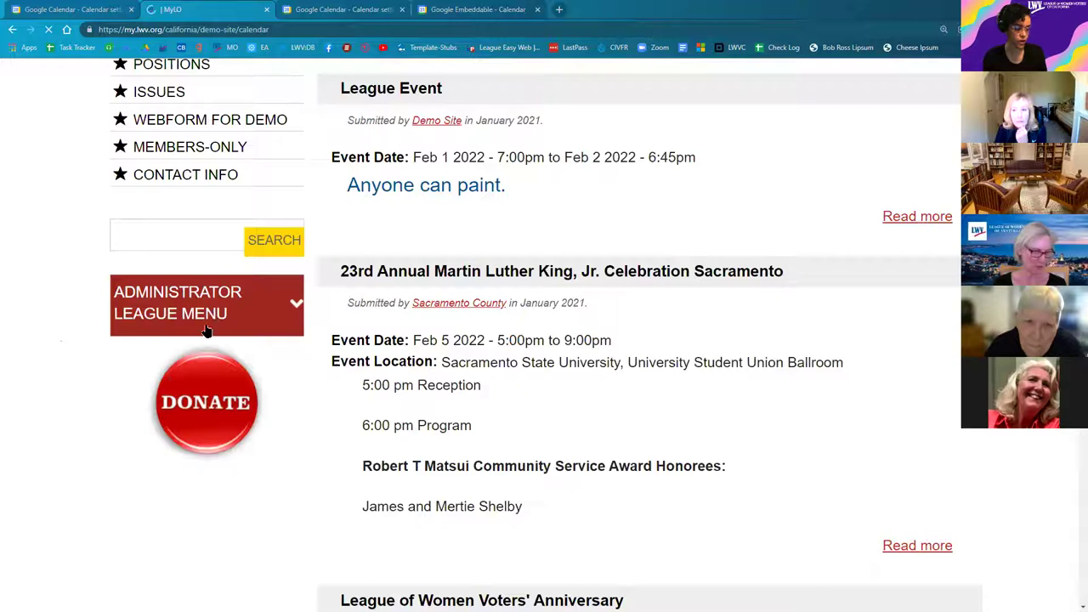
left_click(207, 322)
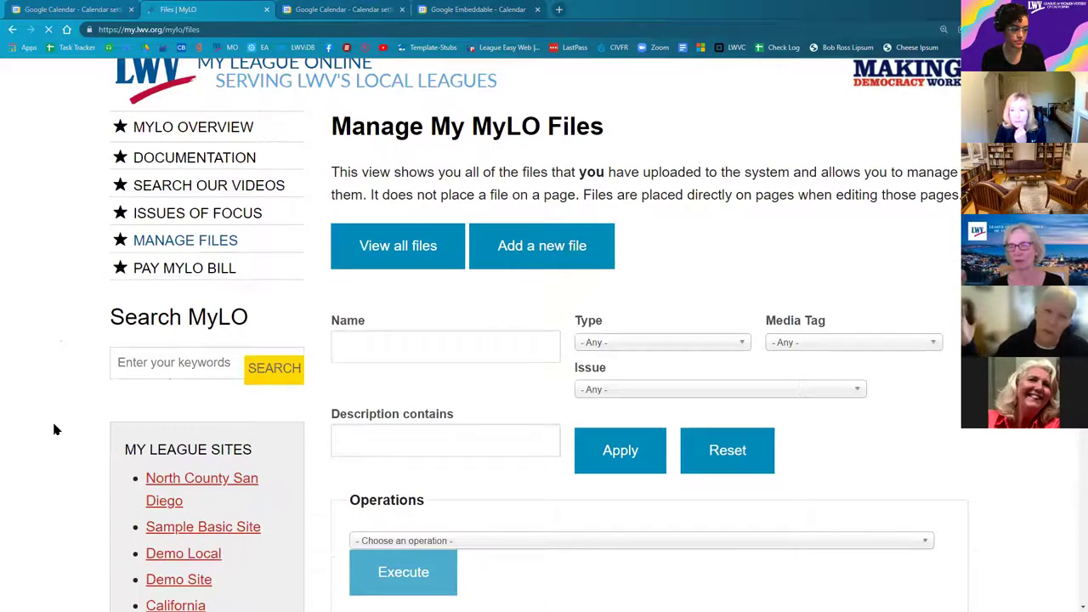
Step: Open the list of all MyLO files and close both Google Calendar tabs
scroll(54, 428, "down", 1)
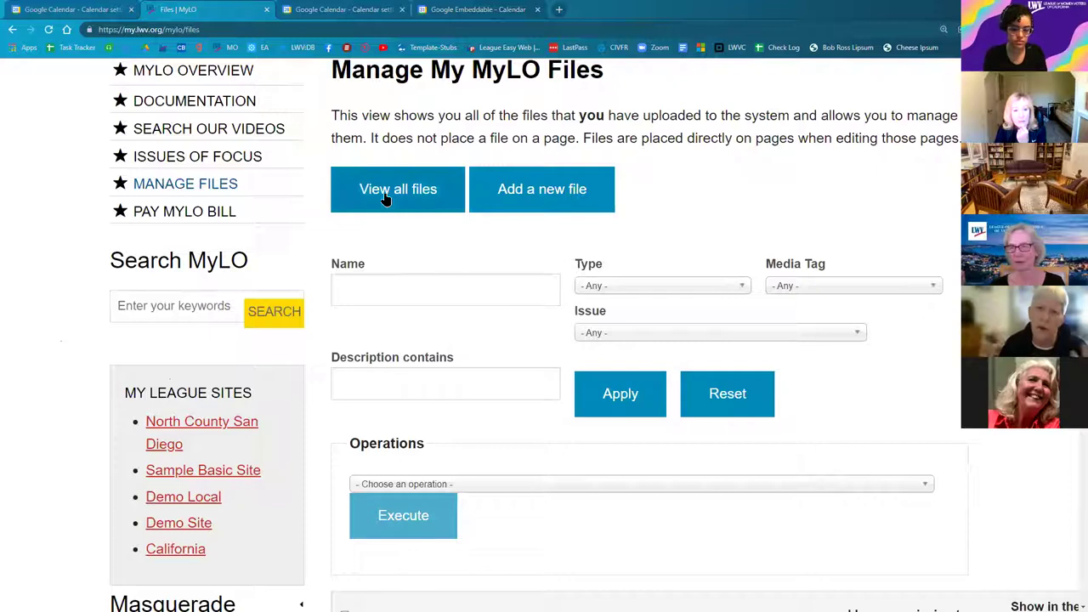
left_click(385, 198)
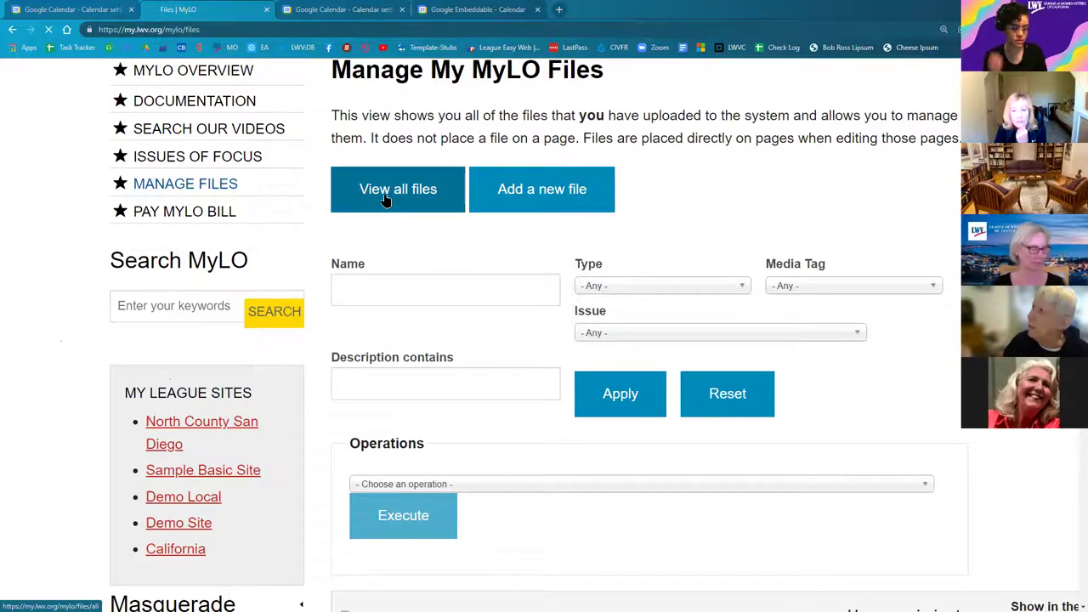
left_click(400, 10)
left_click(402, 10)
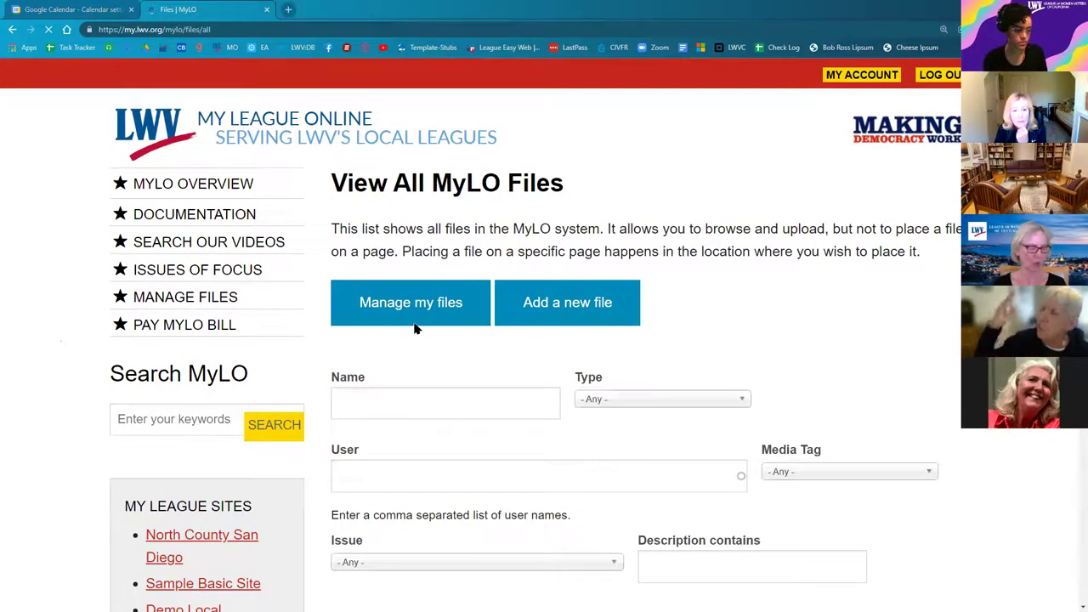
Step: Enter 'vote411' in the file Name filter
scroll(417, 233, "down", 2)
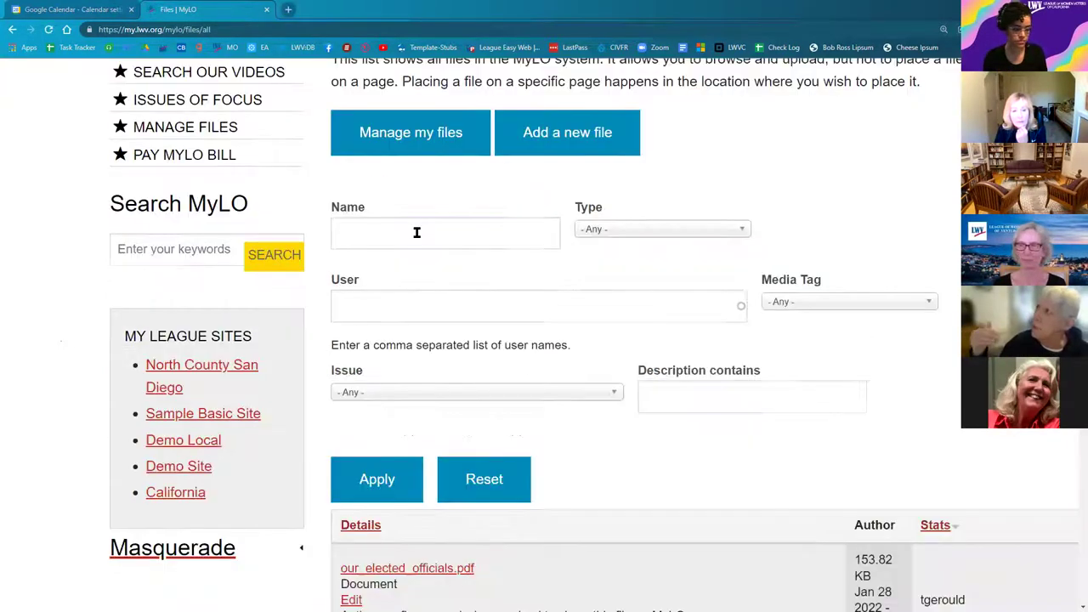
left_click(416, 232)
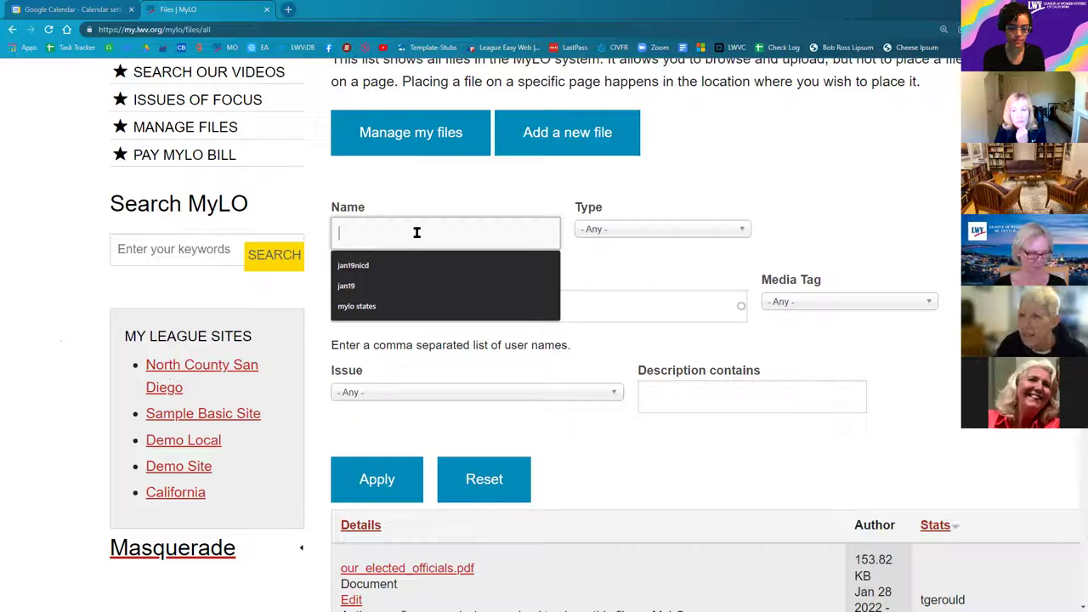
type("vote")
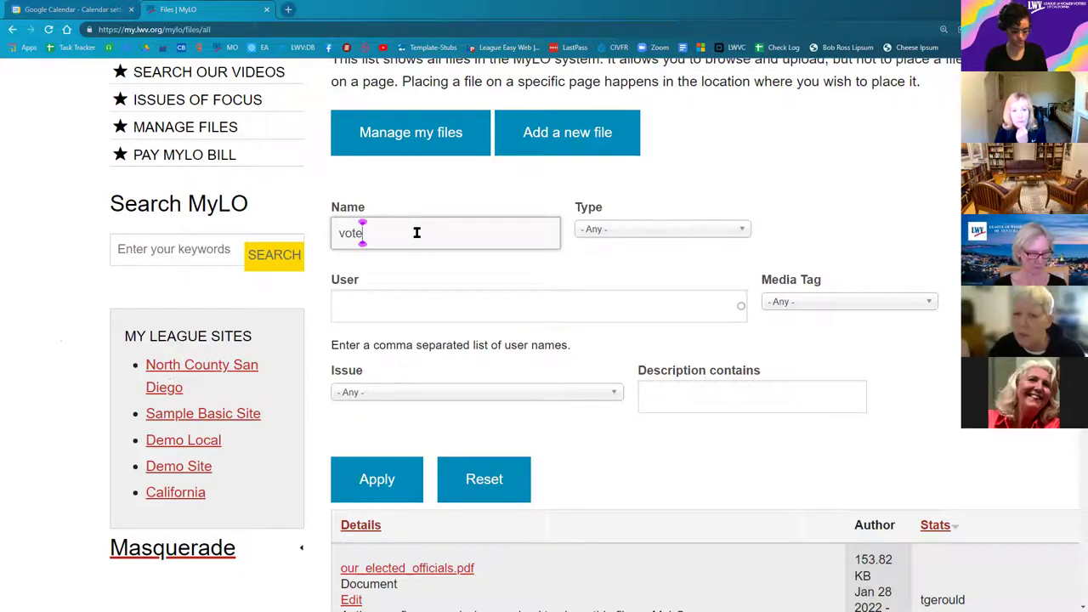
type("411")
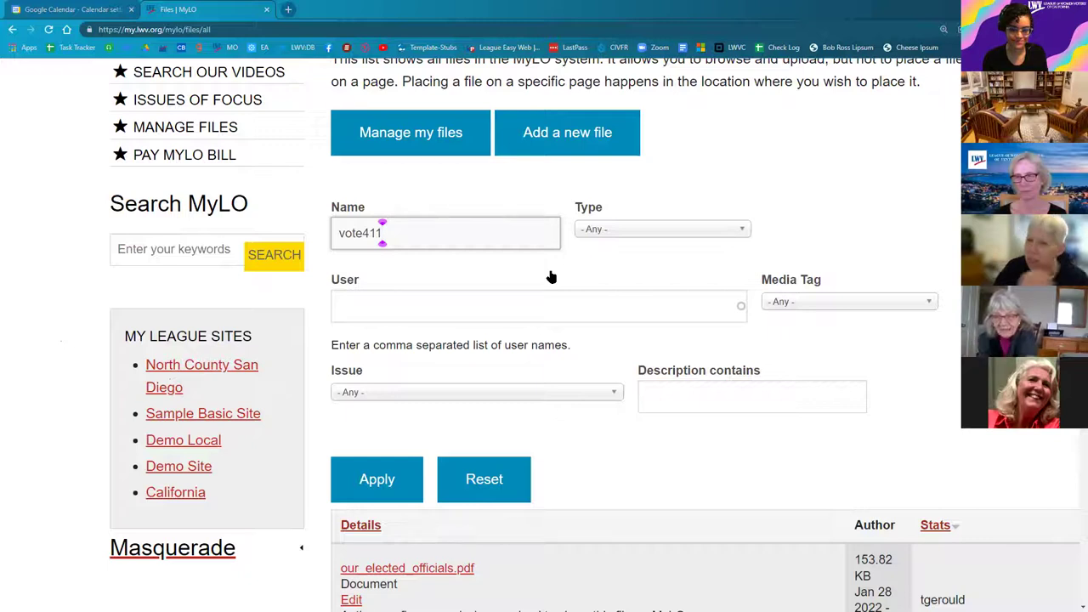
left_click(523, 585)
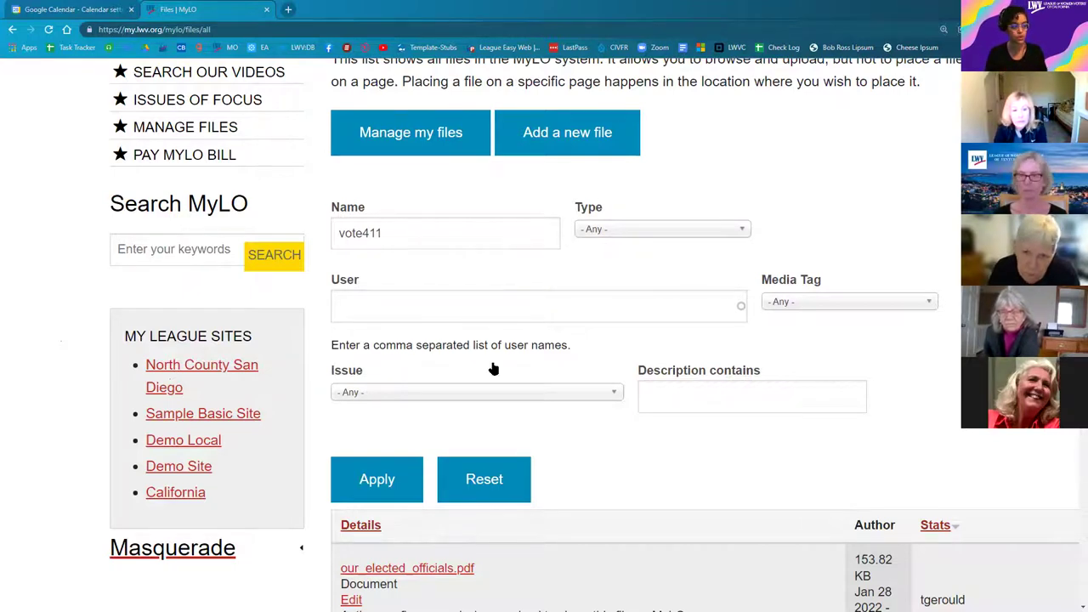
scroll(333, 181, "up", 2)
left_click_drag(422, 190, 331, 184)
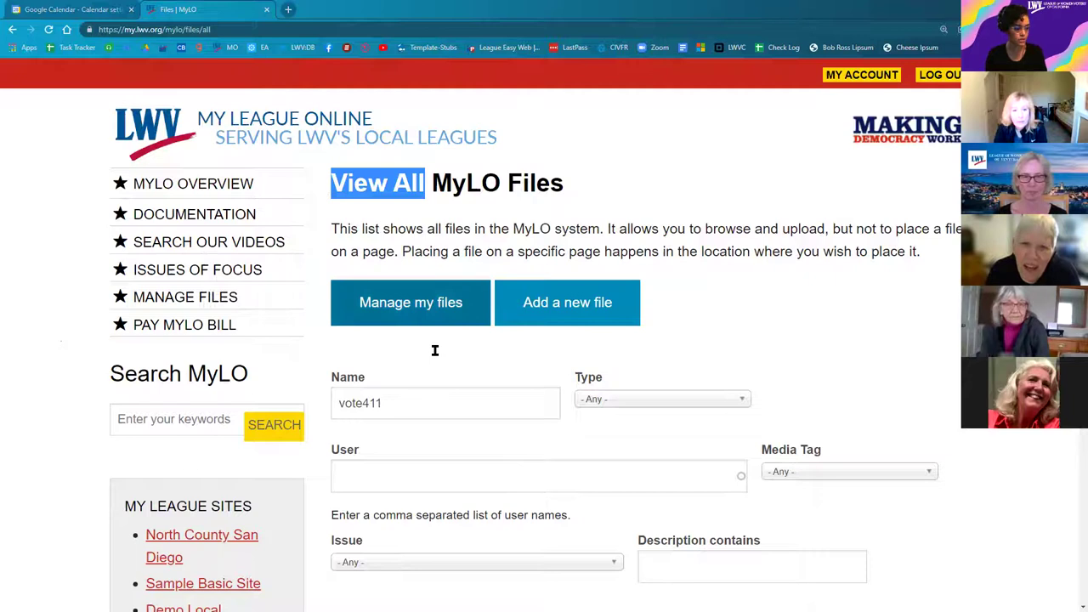
Step: Filter the files to type Image with the vote411 name and apply the filter
scroll(473, 349, "down", 1)
left_click(493, 350)
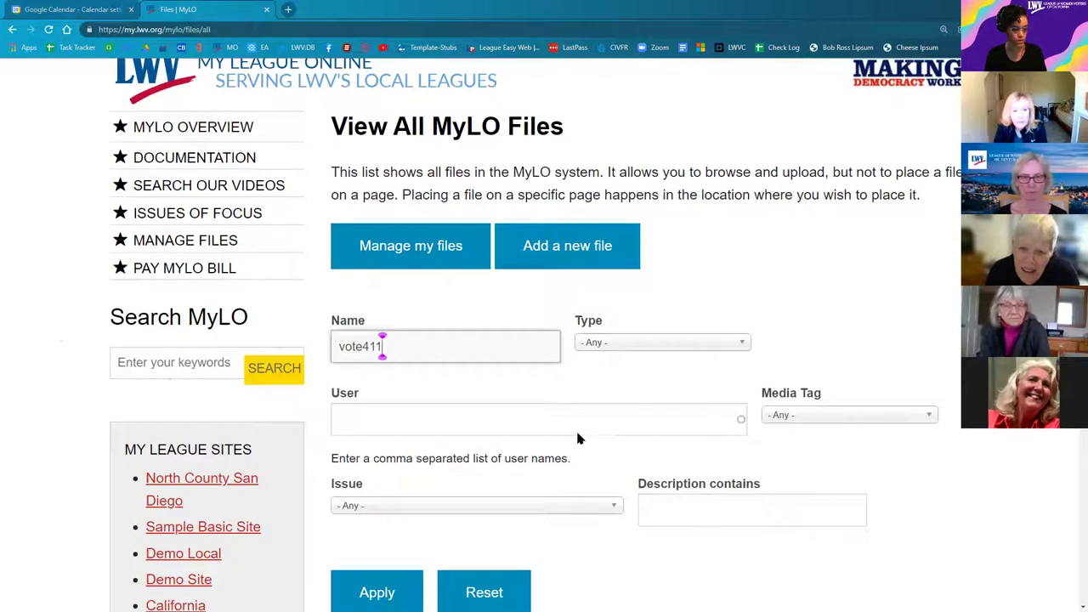
key("Tab")
key("alt+Down")
key("Down")
key("Down")
key("Down")
key("Return")
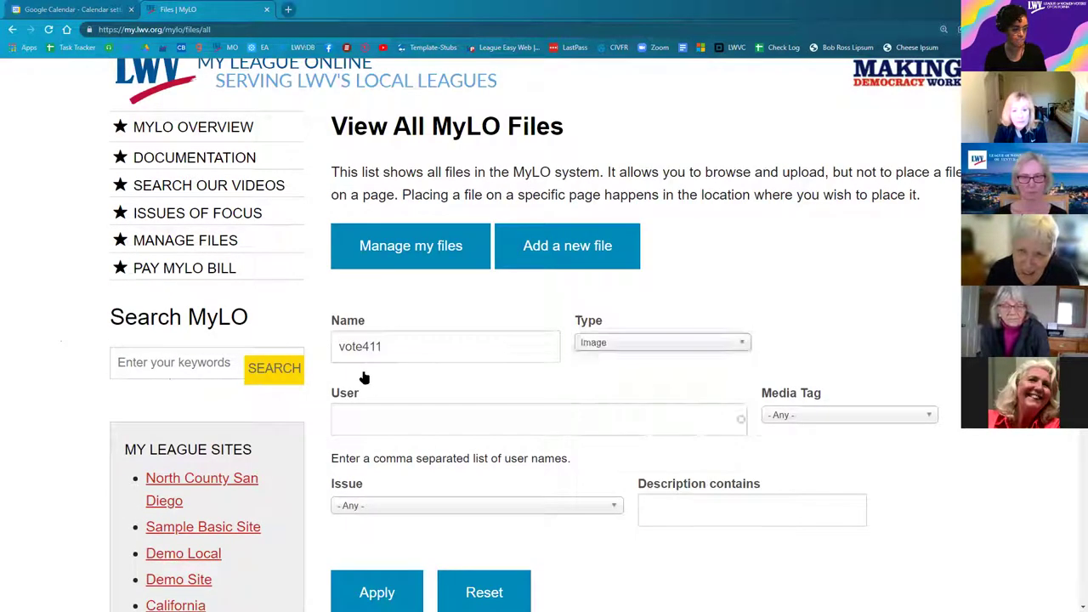
scroll(365, 376, "down", 4)
left_click(379, 374)
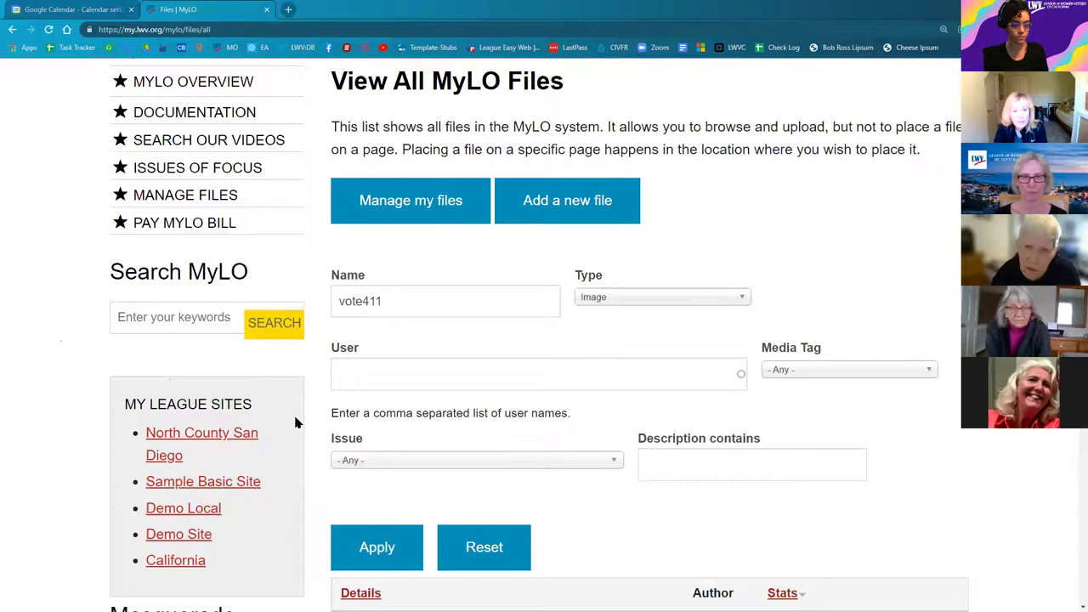
Step: Zoom in and scroll through the vote411 image results, such as vote411sign.jpg
scroll(295, 422, "down", 3)
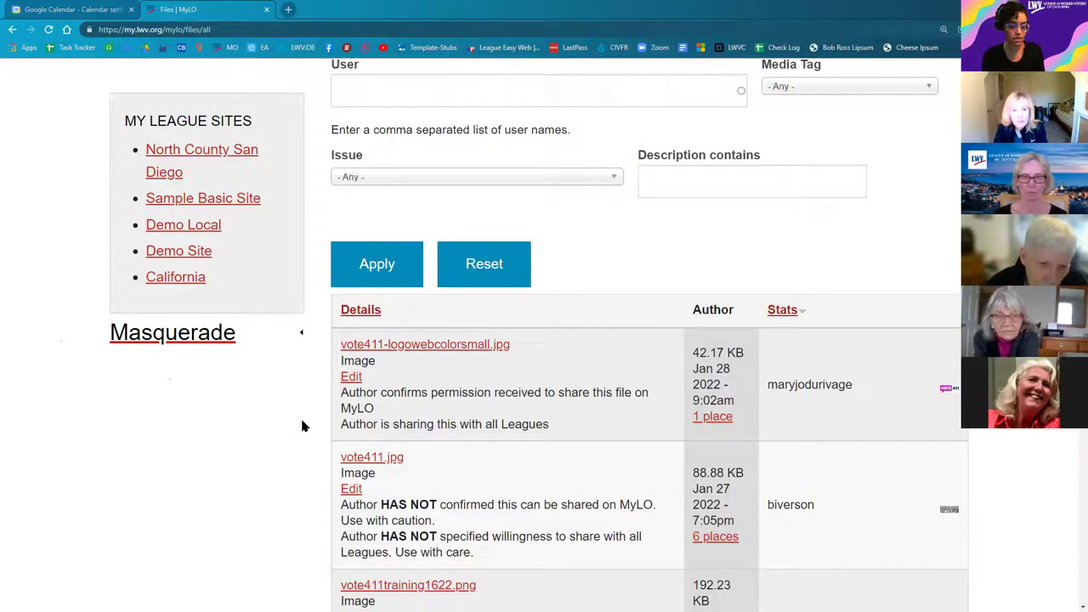
key("ctrl+plus")
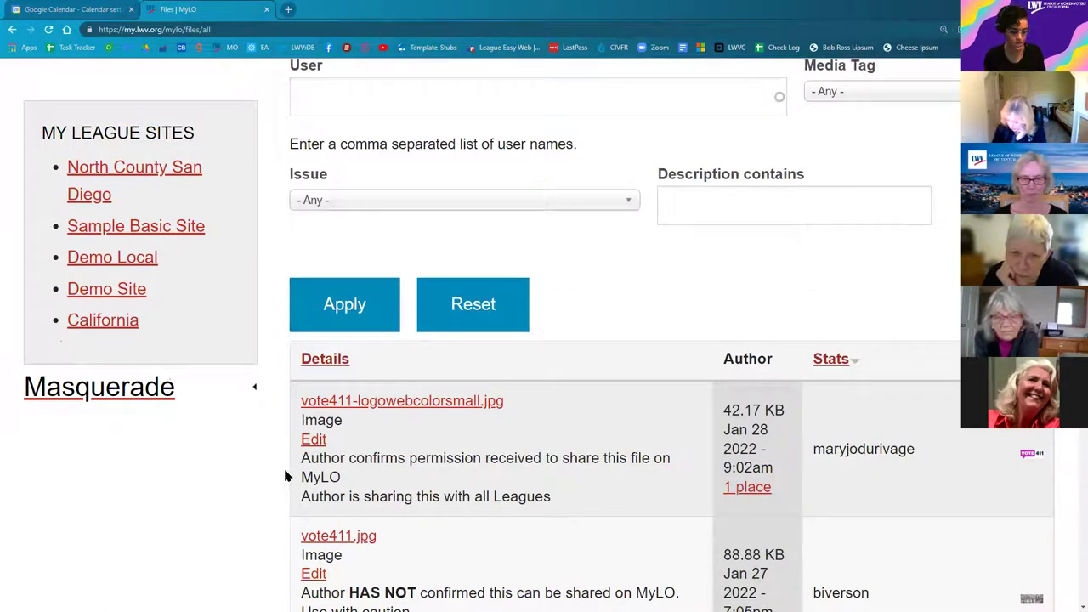
scroll(270, 476, "down", 3)
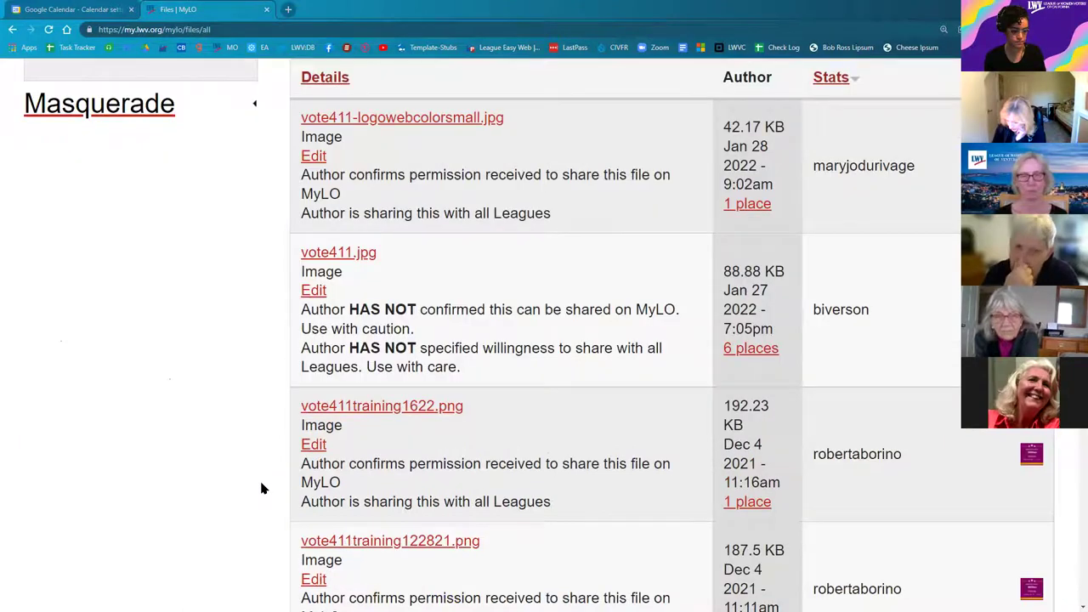
scroll(261, 490, "down", 3)
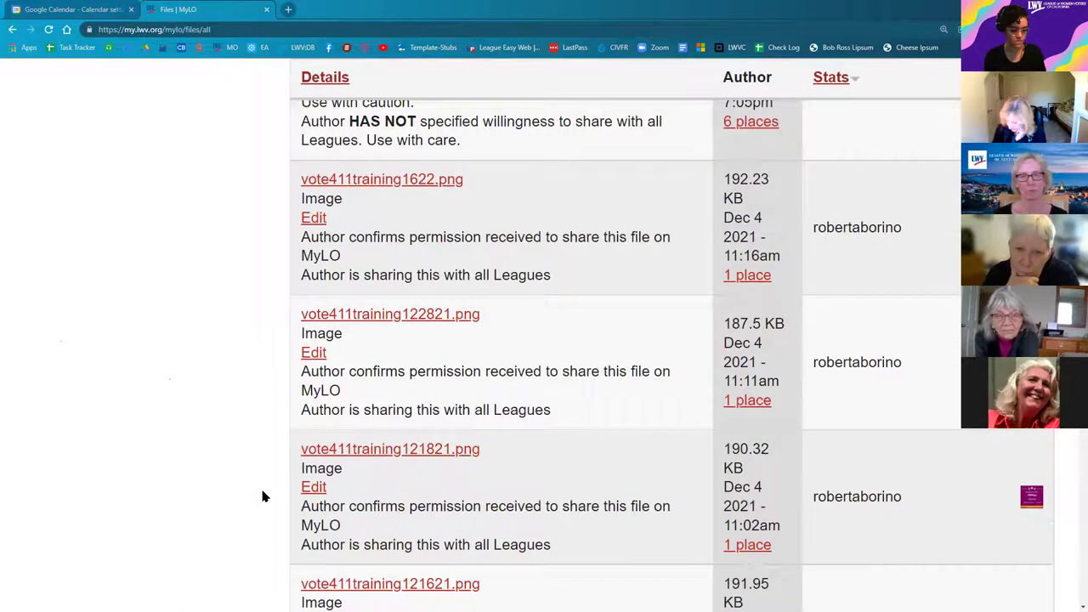
scroll(262, 494, "down", 3)
scroll(261, 499, "down", 1)
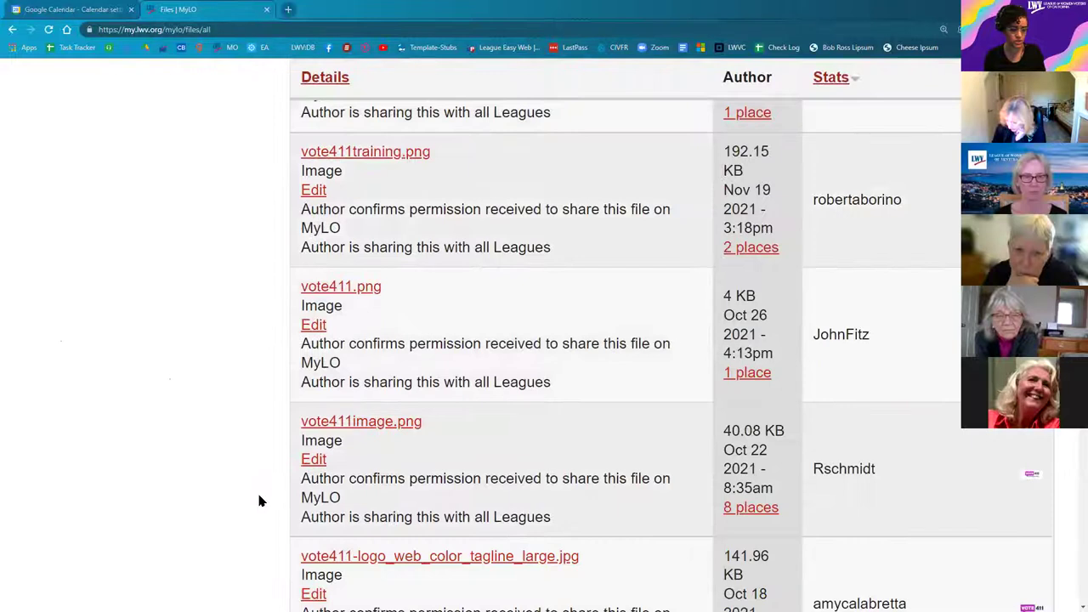
scroll(261, 501, "down", 2)
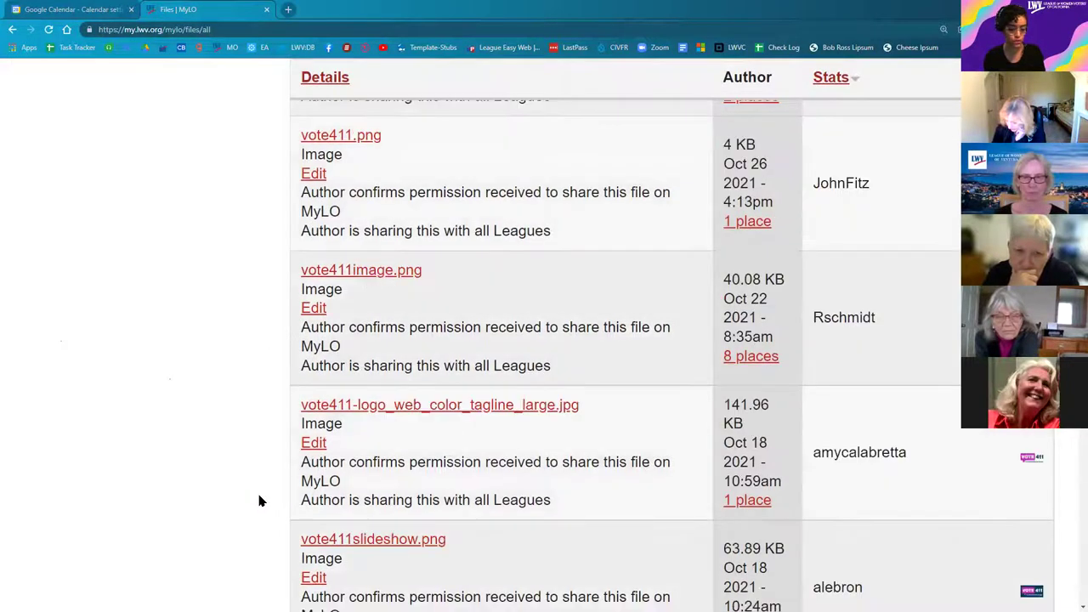
scroll(261, 501, "down", 1)
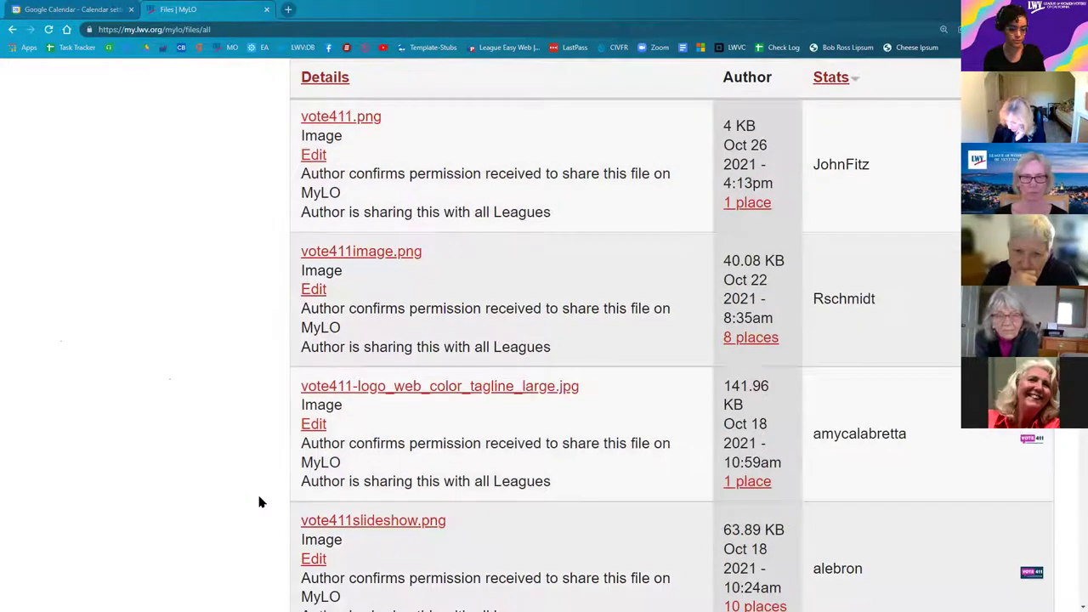
scroll(261, 502, "down", 2)
scroll(261, 504, "down", 2)
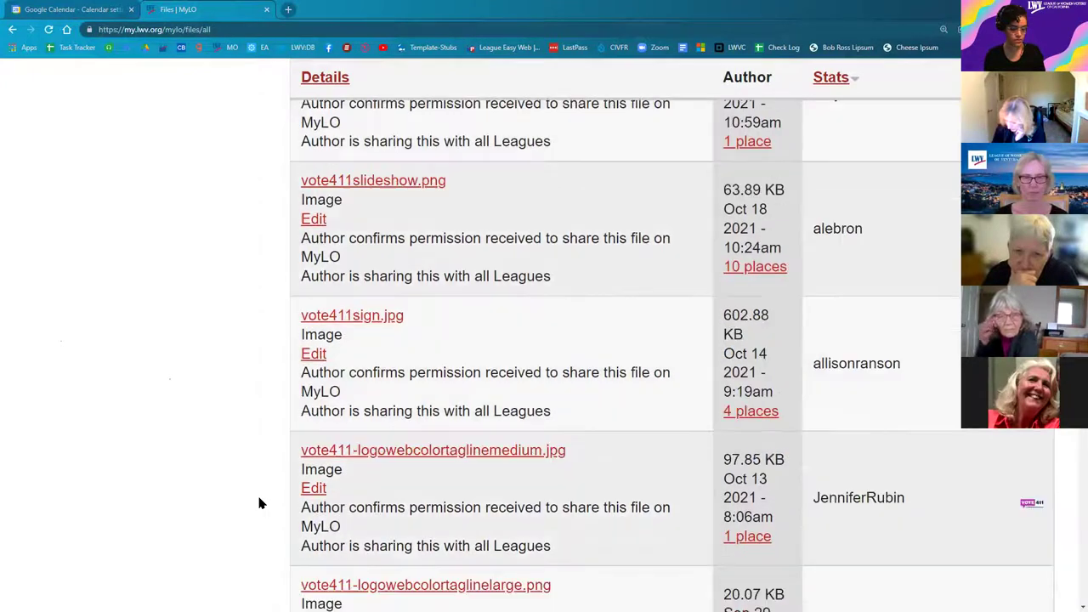
scroll(260, 504, "down", 2)
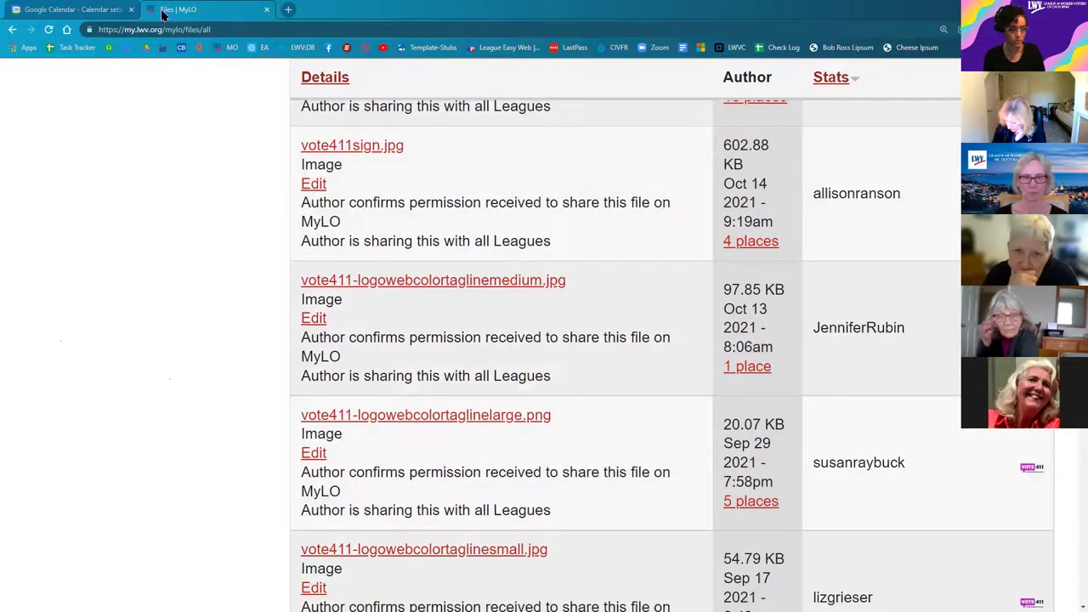
Step: Try loading the address lwvus.flickr in a new tab
left_click(288, 9)
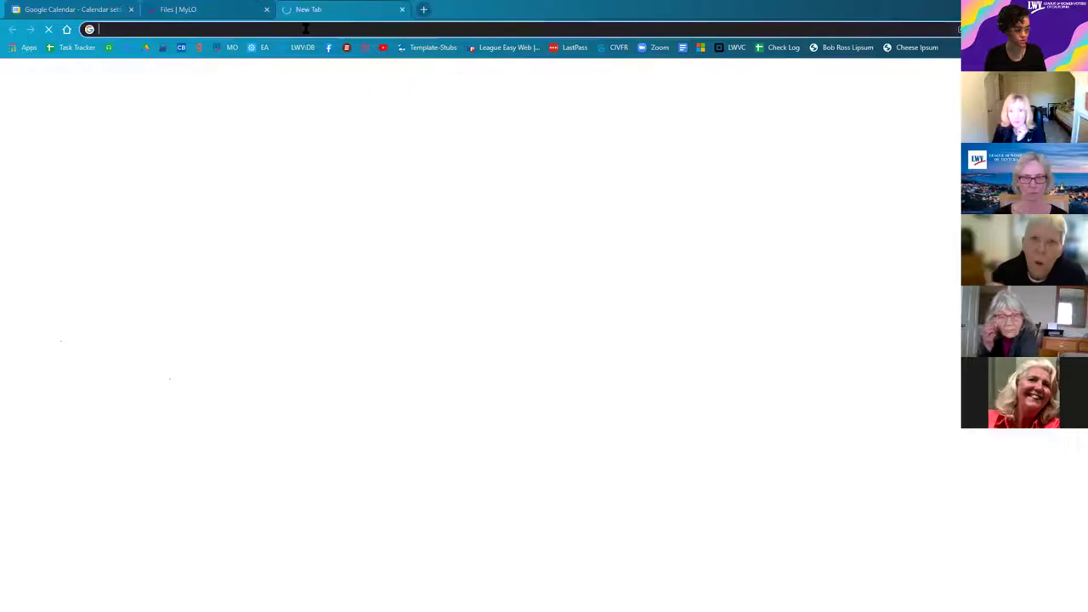
type("lwvus")
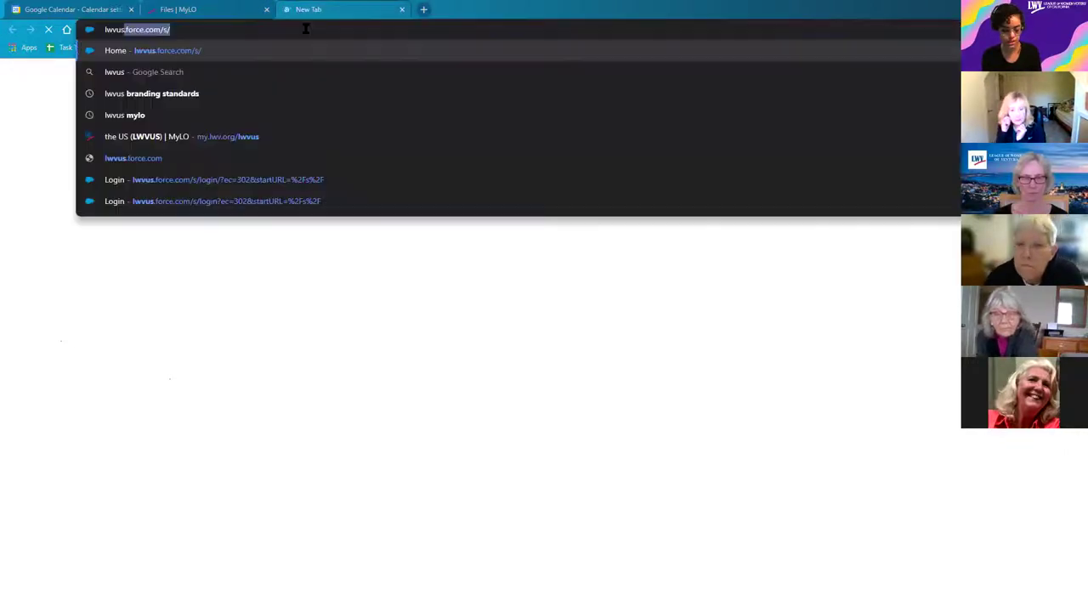
type(".flic")
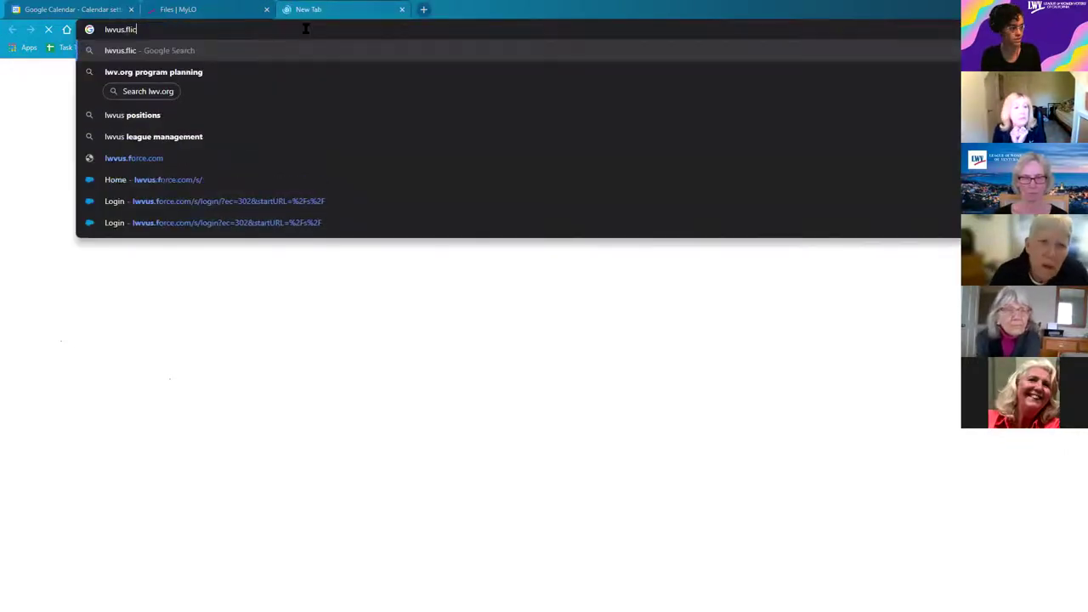
type("kr.co")
key("Return")
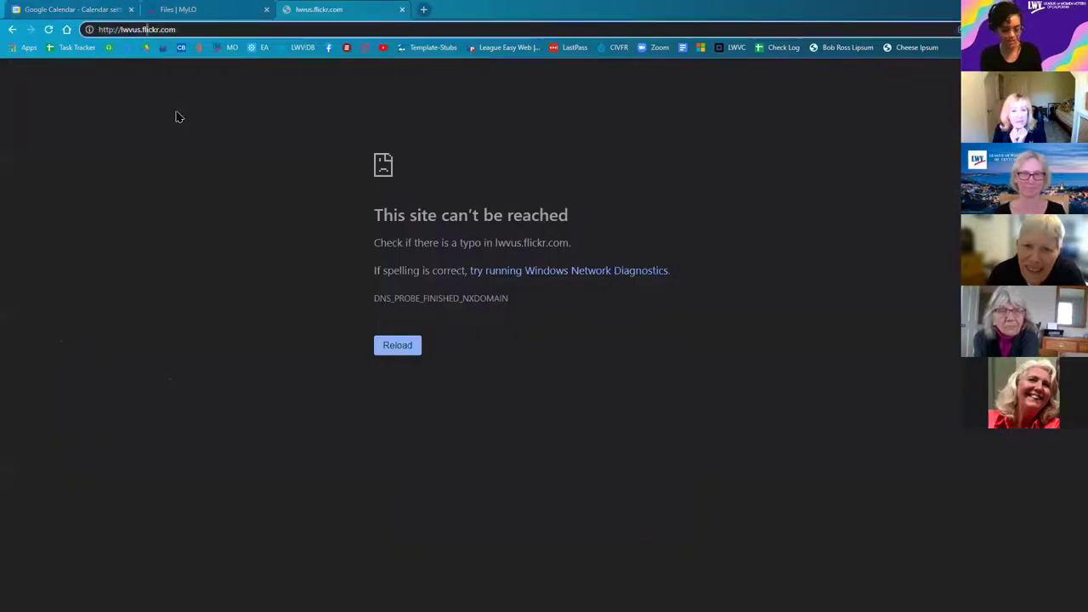
Step: Search Google for 'lwvus flickr' and open the League of Women Voters Flickr result
key("ctrl+l")
type("lwvus ")
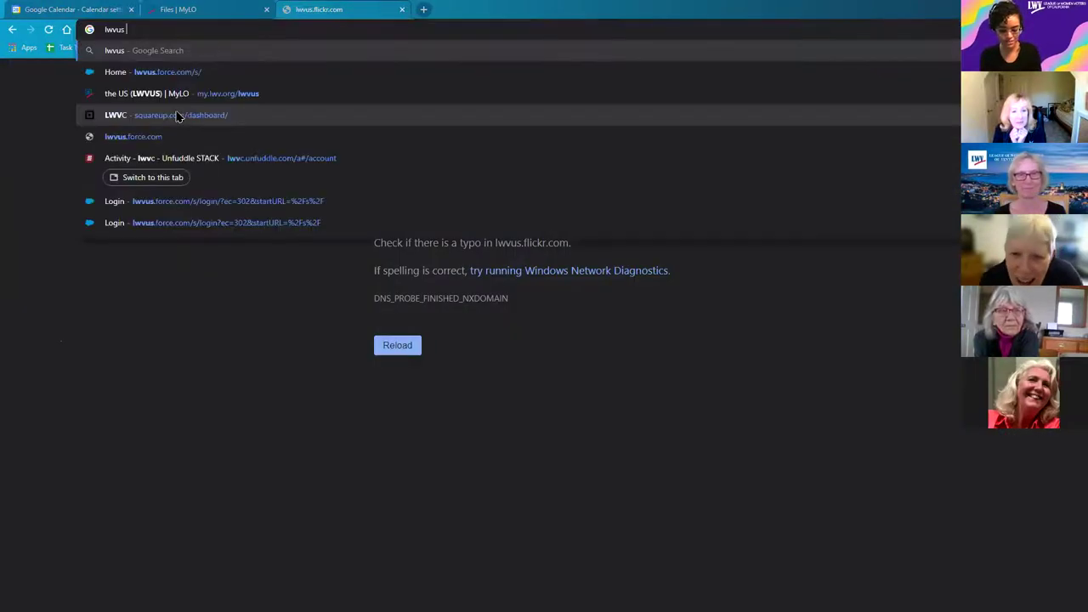
type("l")
key("BackSpace")
type("flickr")
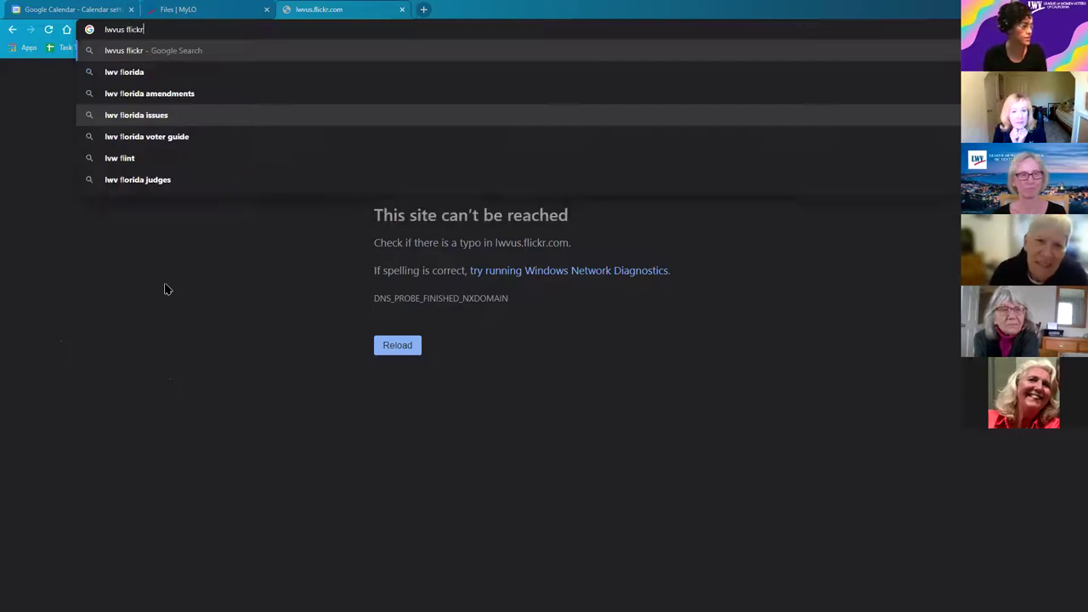
key("Return")
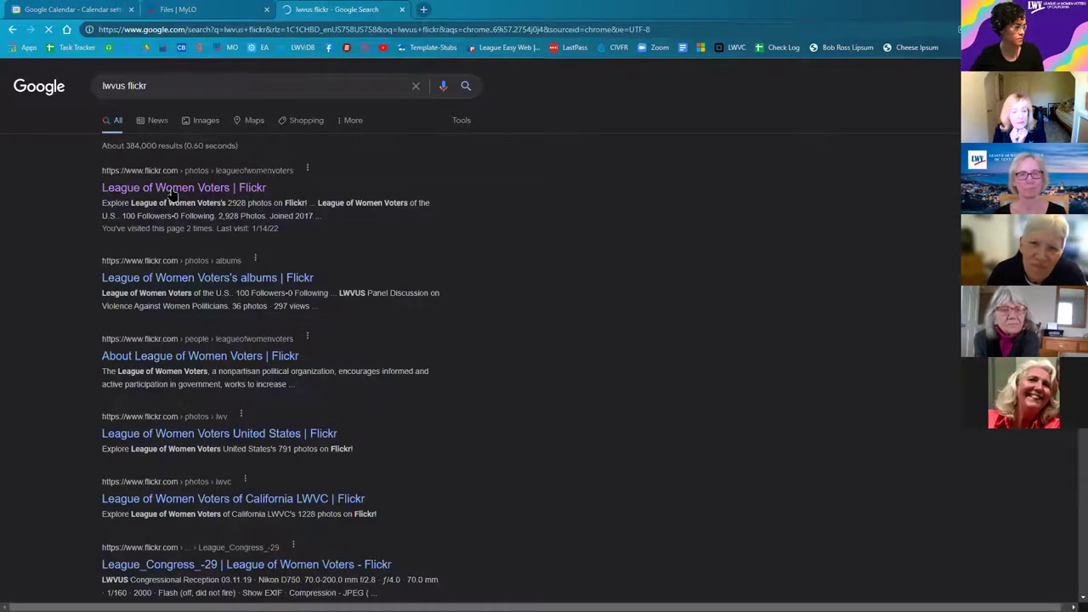
left_click(178, 187)
Step: Open the LWV staff, US Capitol photo, choose the Medium 800 × 534 download, then cancel saving
left_click(402, 14)
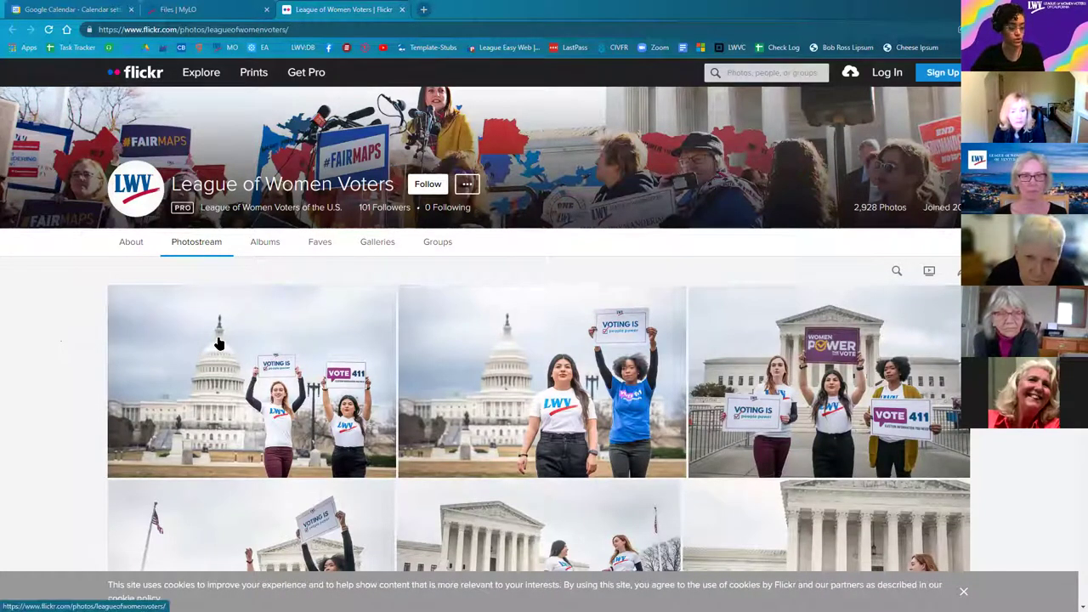
left_click(257, 383)
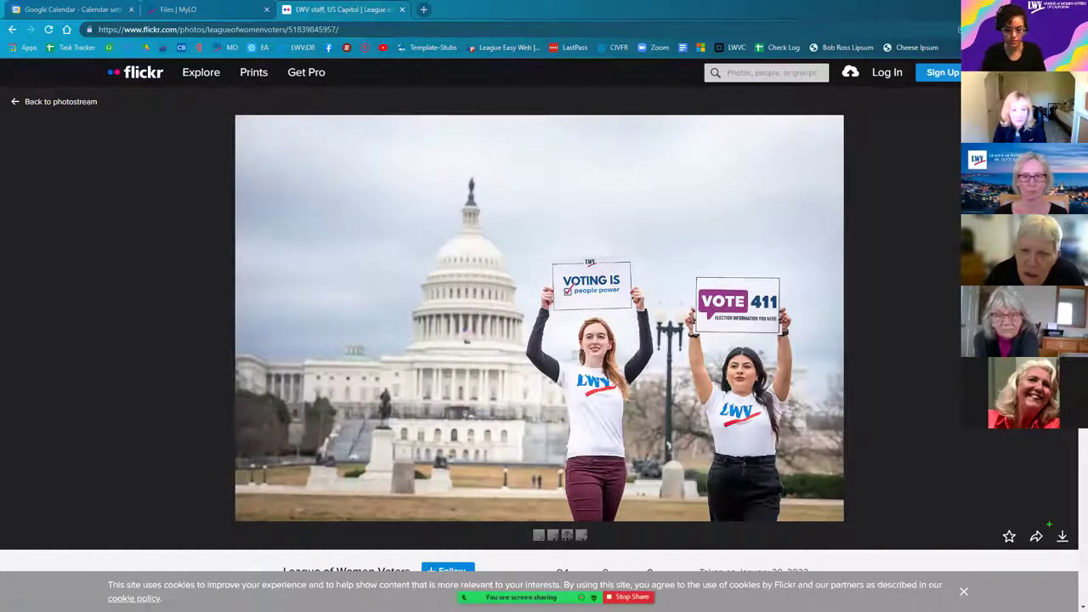
left_click(1062, 537)
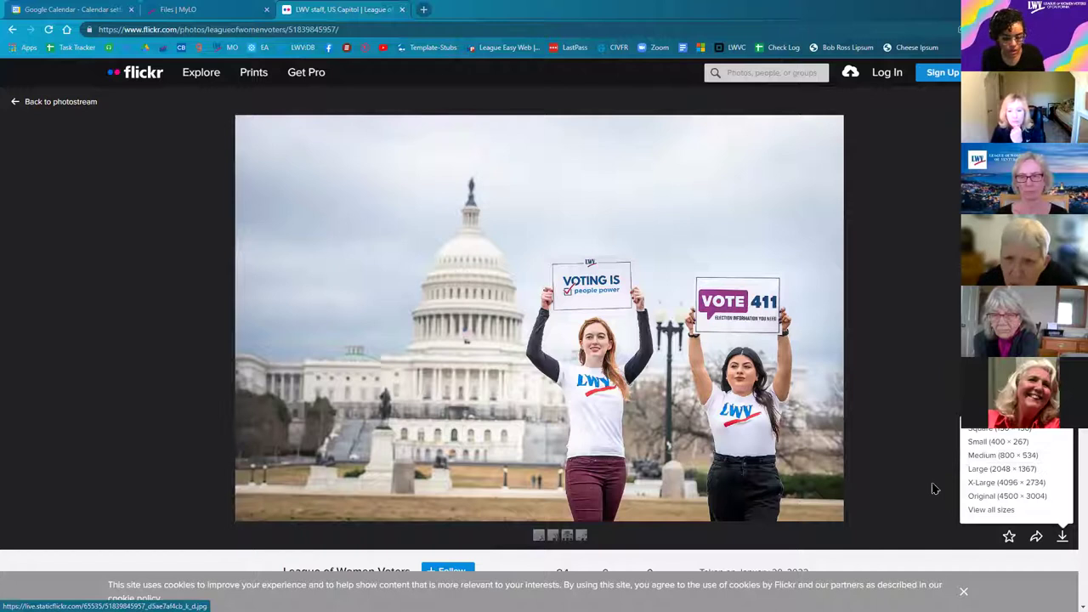
left_click(1059, 540)
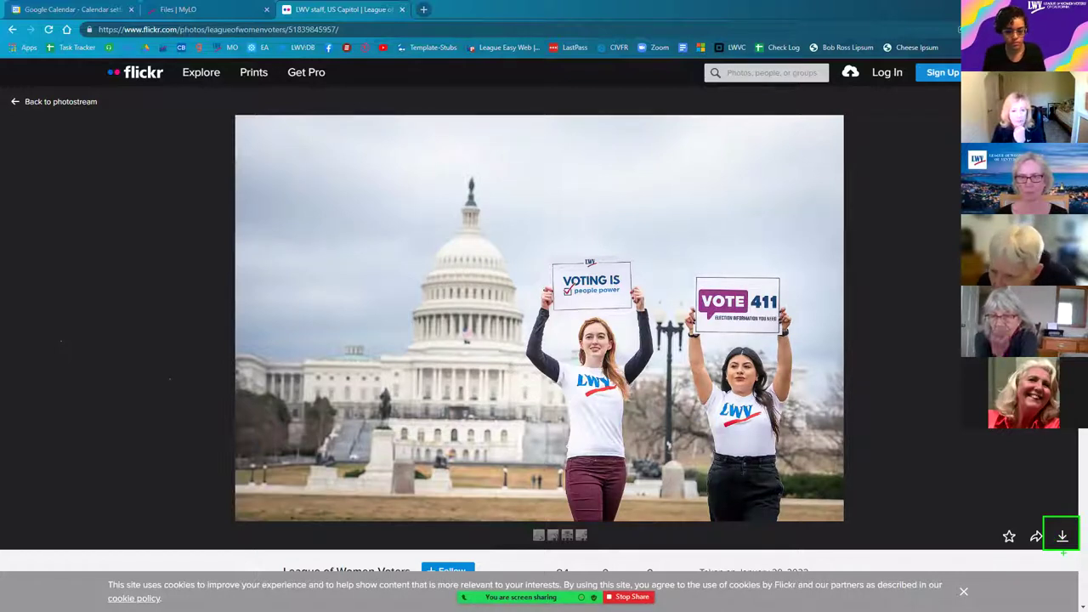
left_click(1062, 535)
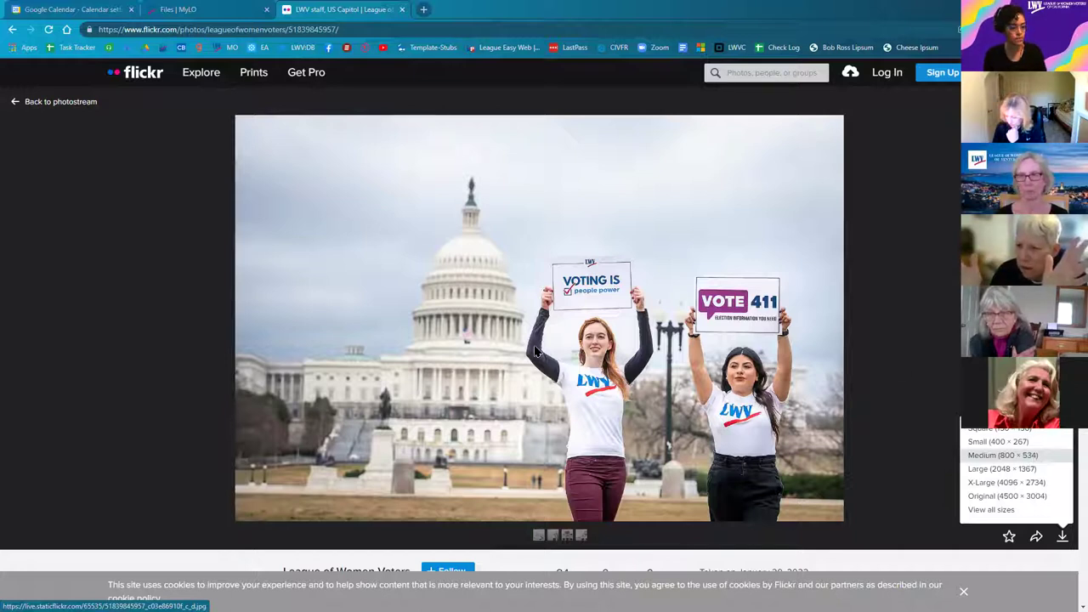
left_click(984, 456)
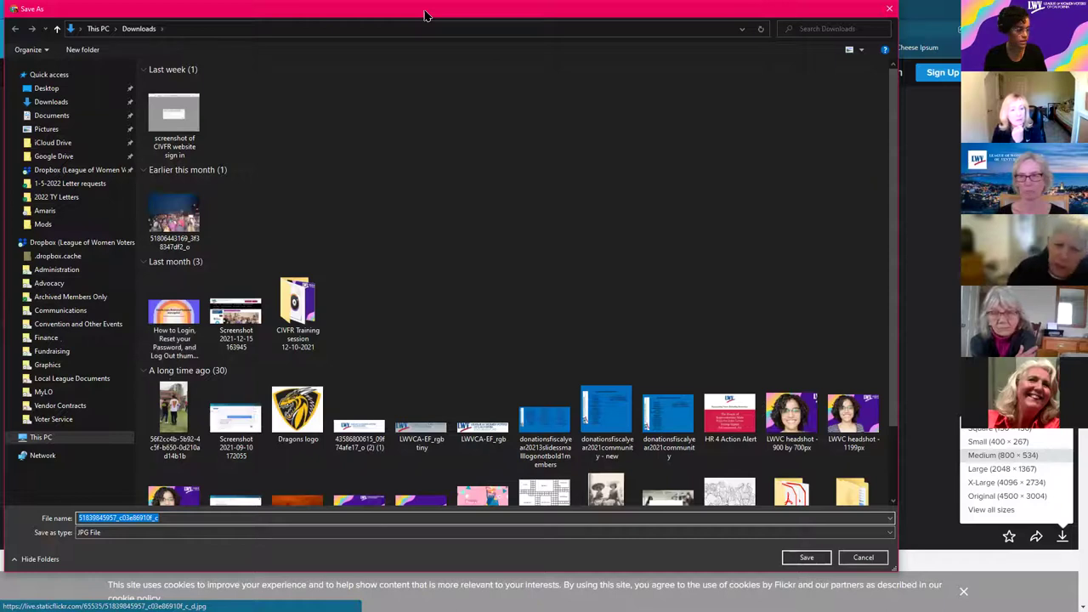
left_click_drag(425, 15, 523, 35)
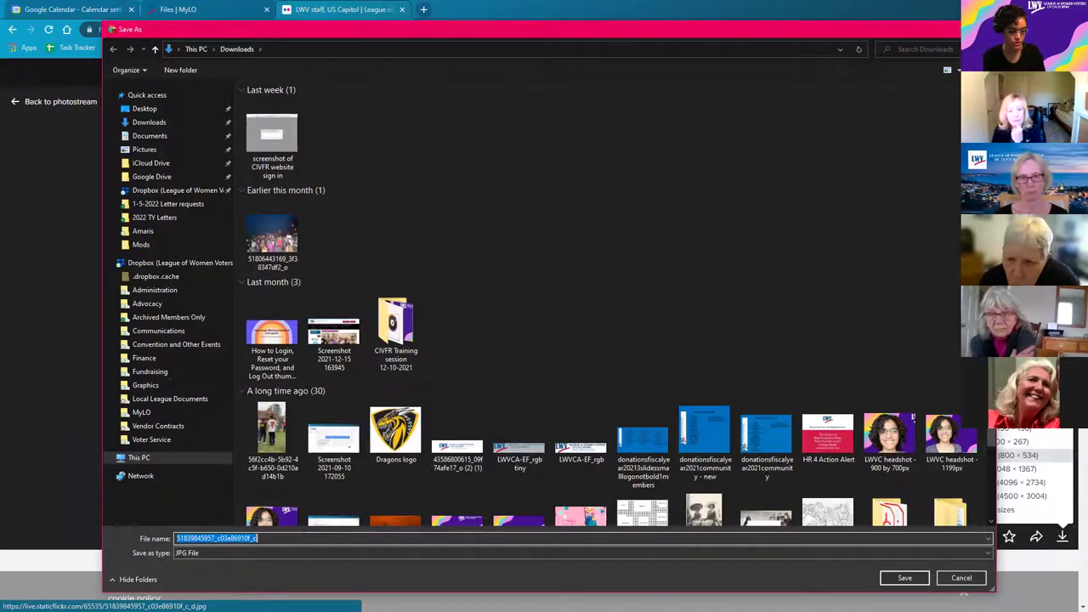
key("Escape")
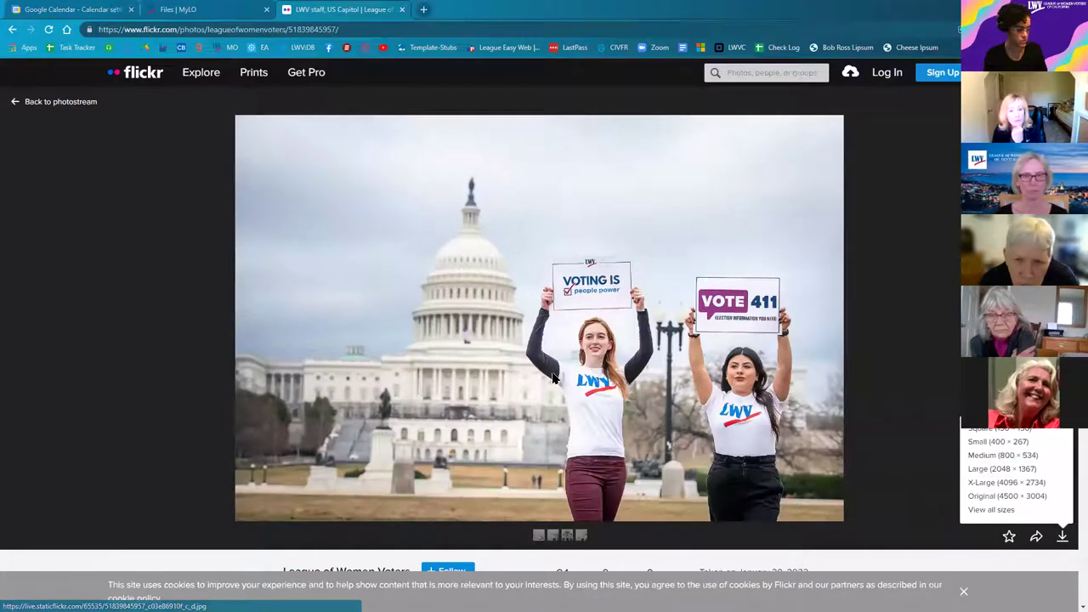
scroll(289, 438, "down", 3)
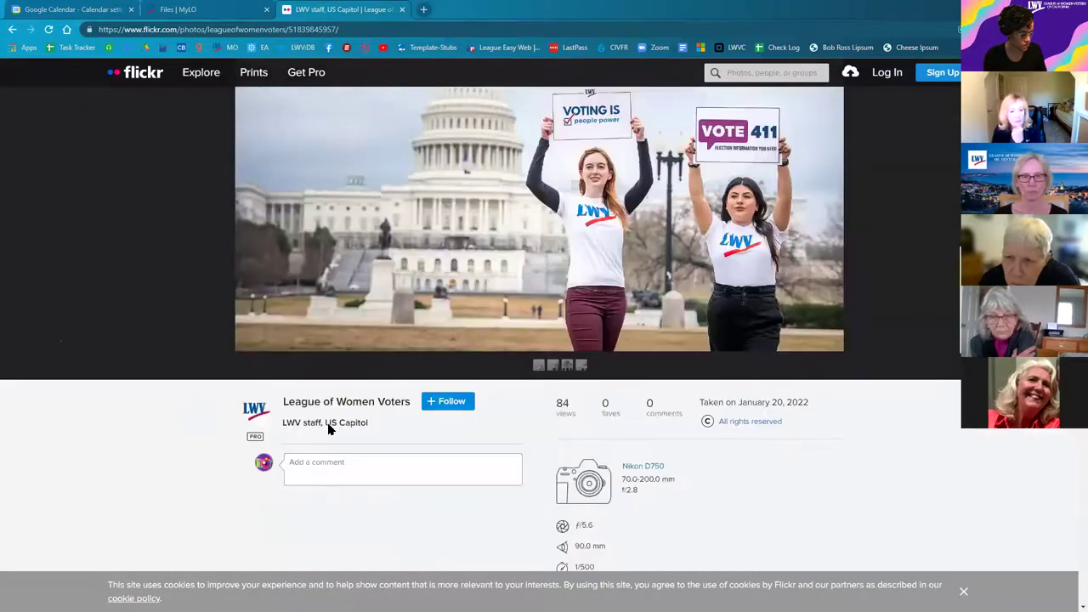
Step: Copy the caption 'LWV staff, US Capitol' and save the photo to Downloads under that name
left_click_drag(374, 425, 283, 424)
key("ctrl+c")
right_click(337, 439)
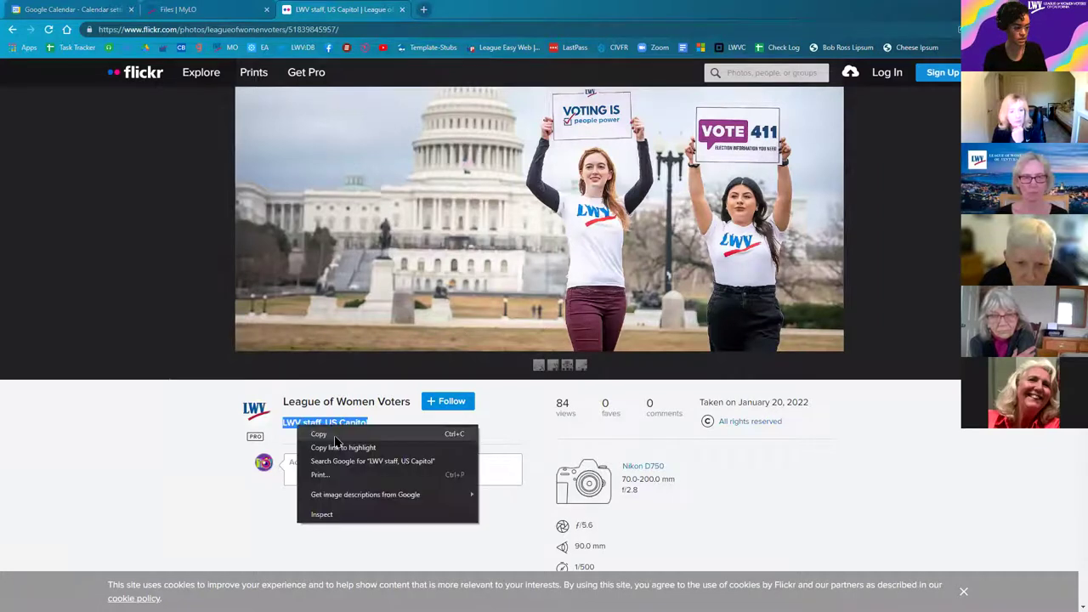
left_click(342, 437)
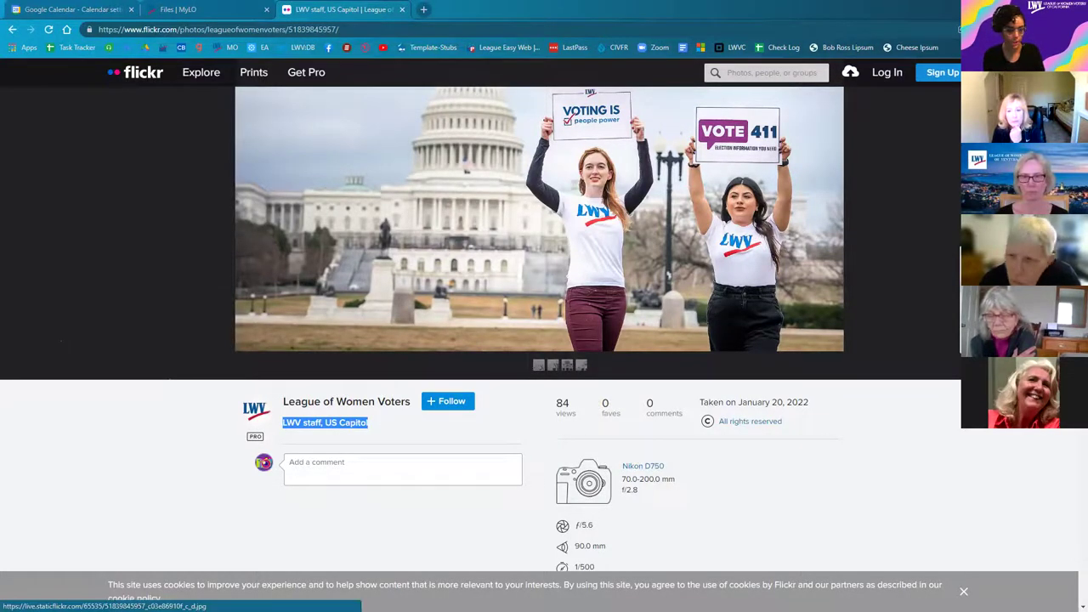
key("ctrl+s")
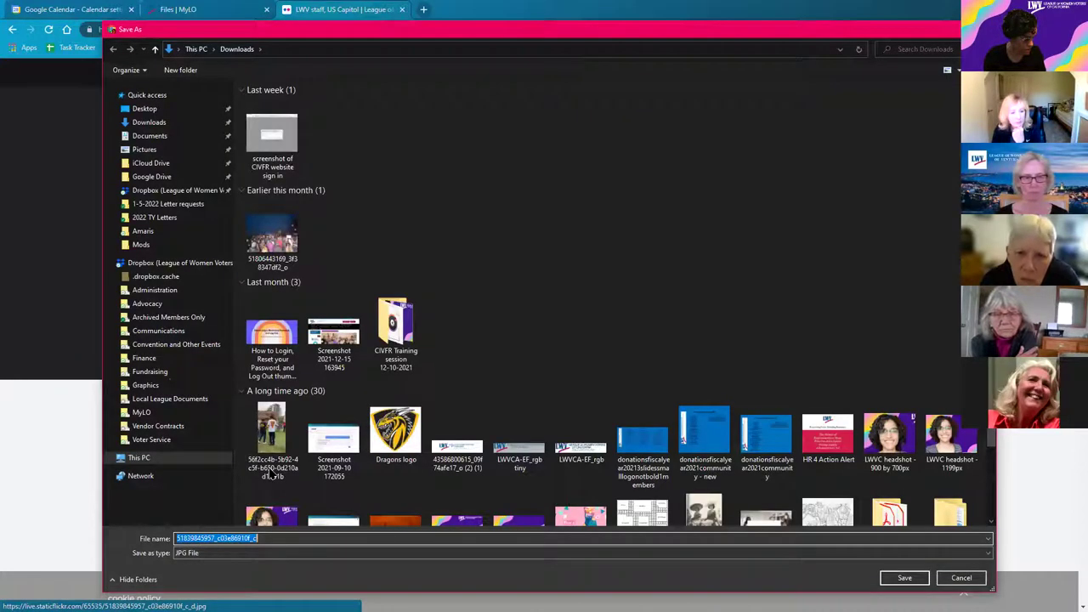
right_click(239, 538)
key("Return")
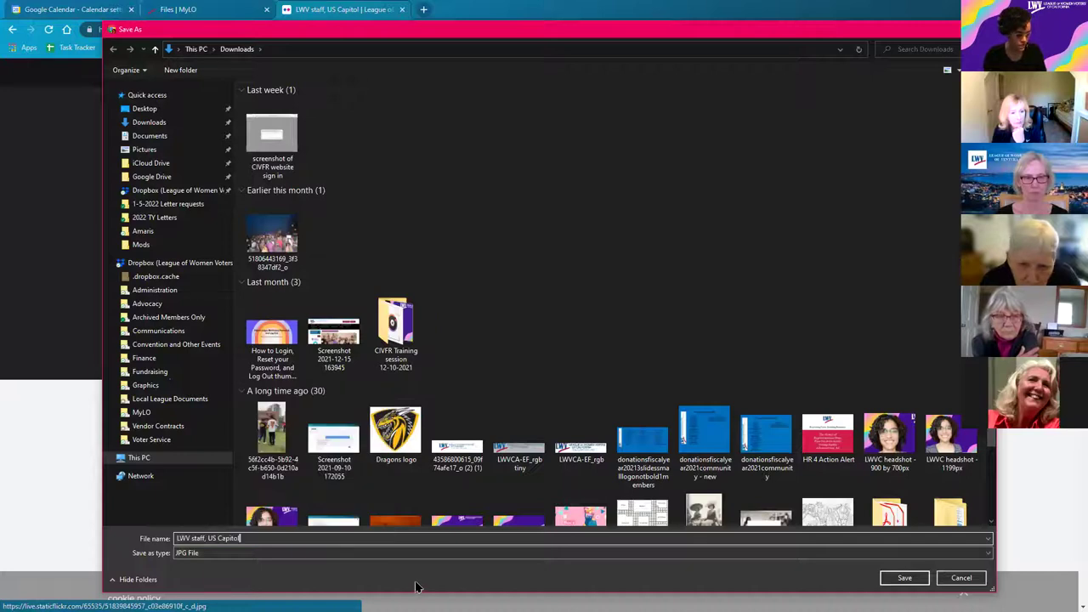
left_click(903, 578)
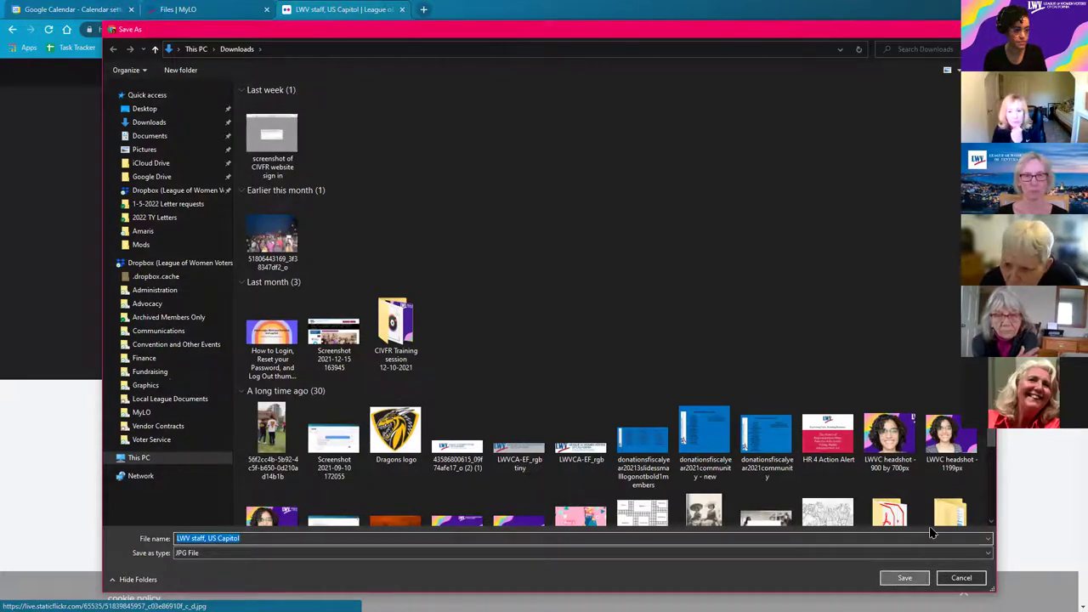
scroll(76, 387, "up", 2)
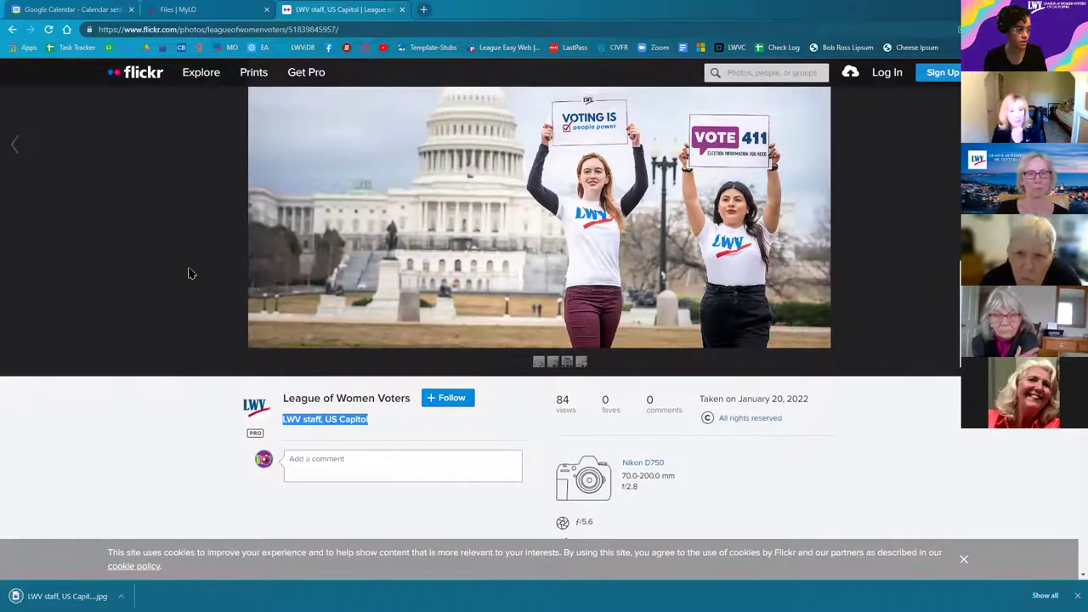
Step: Return to MyLO's Demo Site and start a new slideshow item
left_click(213, 12)
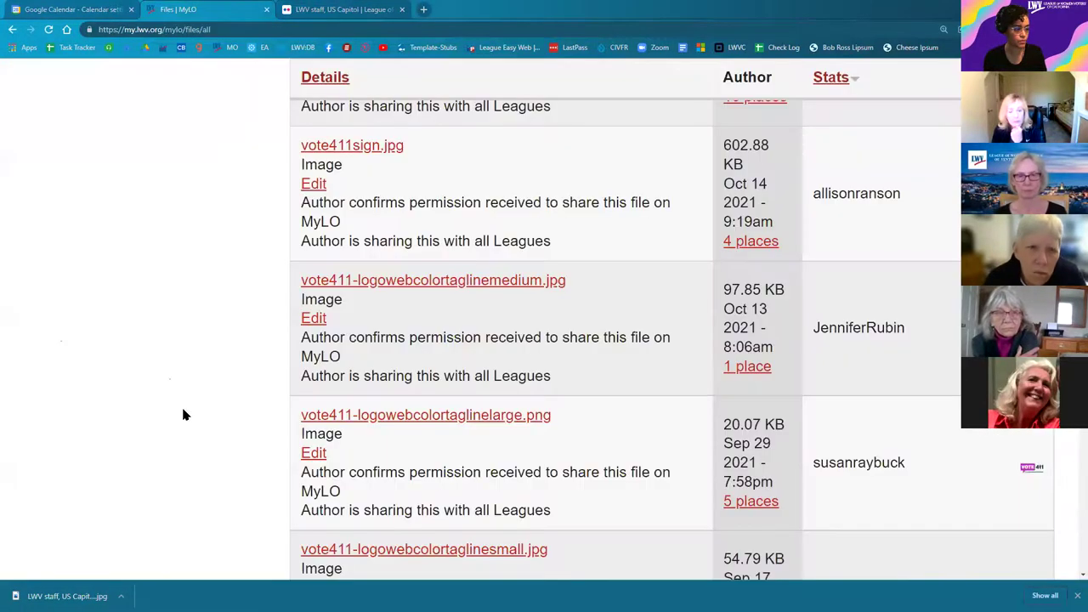
scroll(184, 414, "up", 3)
scroll(184, 415, "up", 3)
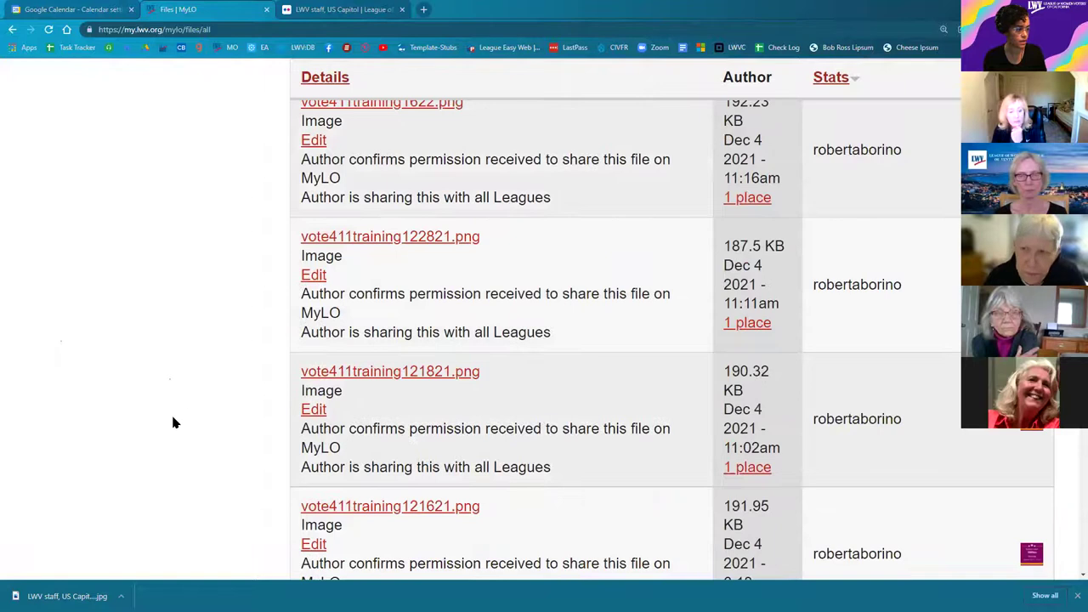
scroll(173, 422, "up", 5)
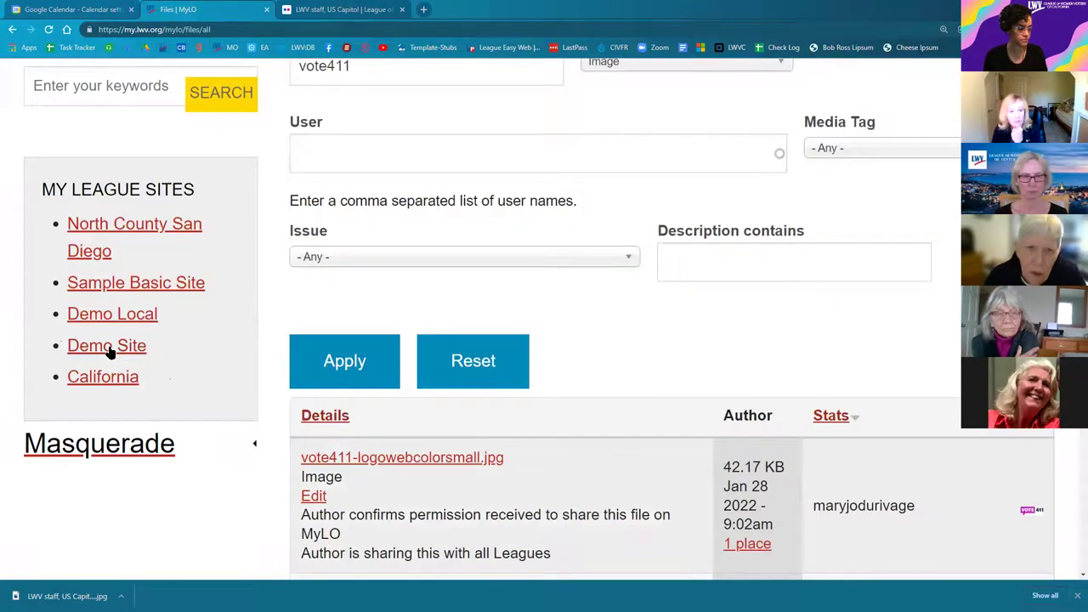
left_click(107, 346)
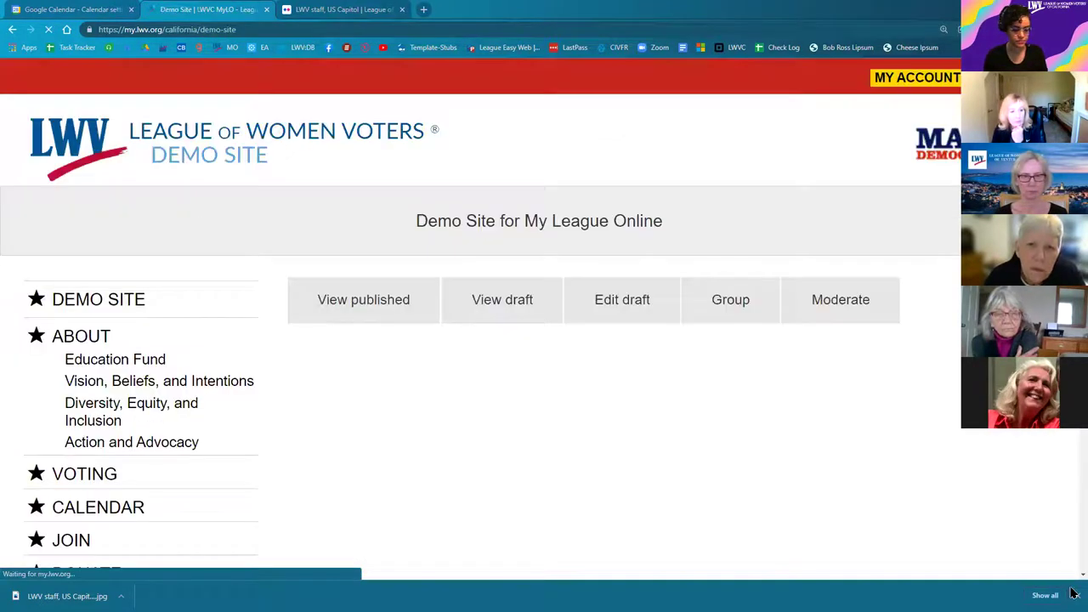
scroll(46, 371, "down", 4)
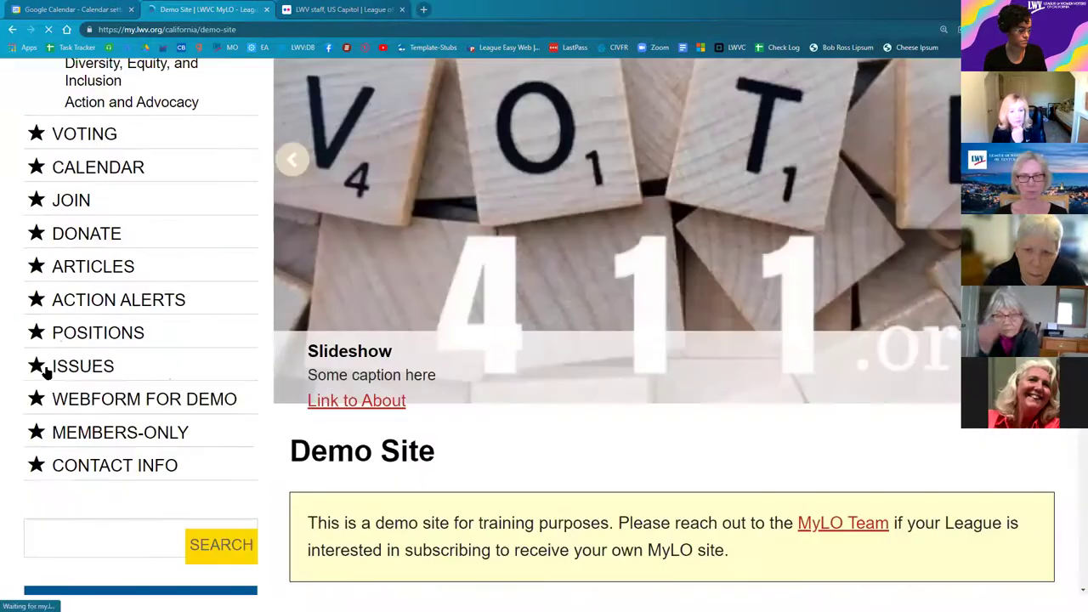
scroll(107, 365, "down", 3)
scroll(68, 514, "down", 3)
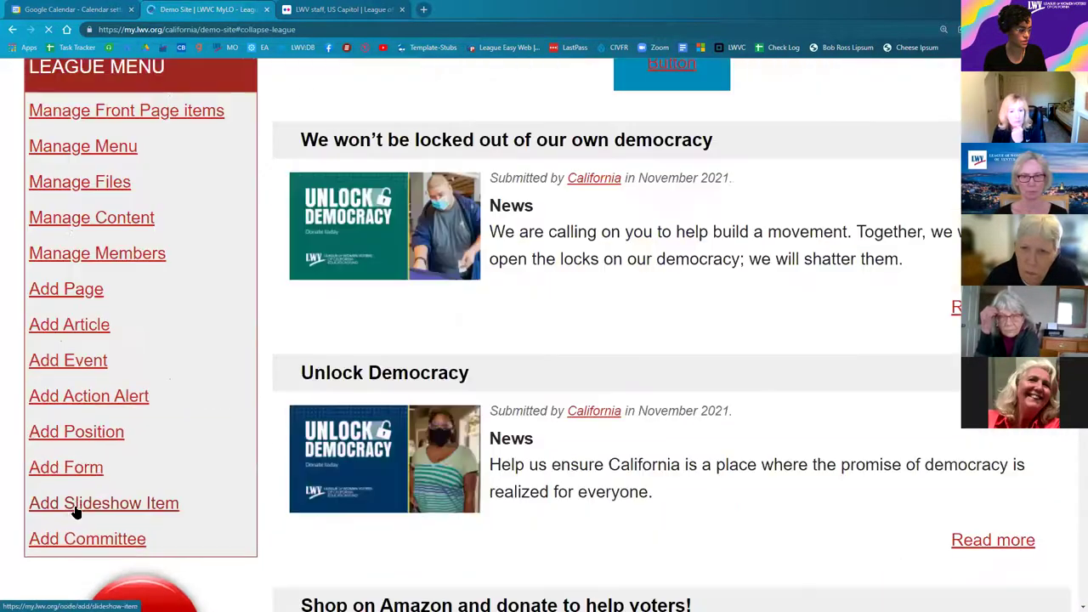
left_click(89, 506)
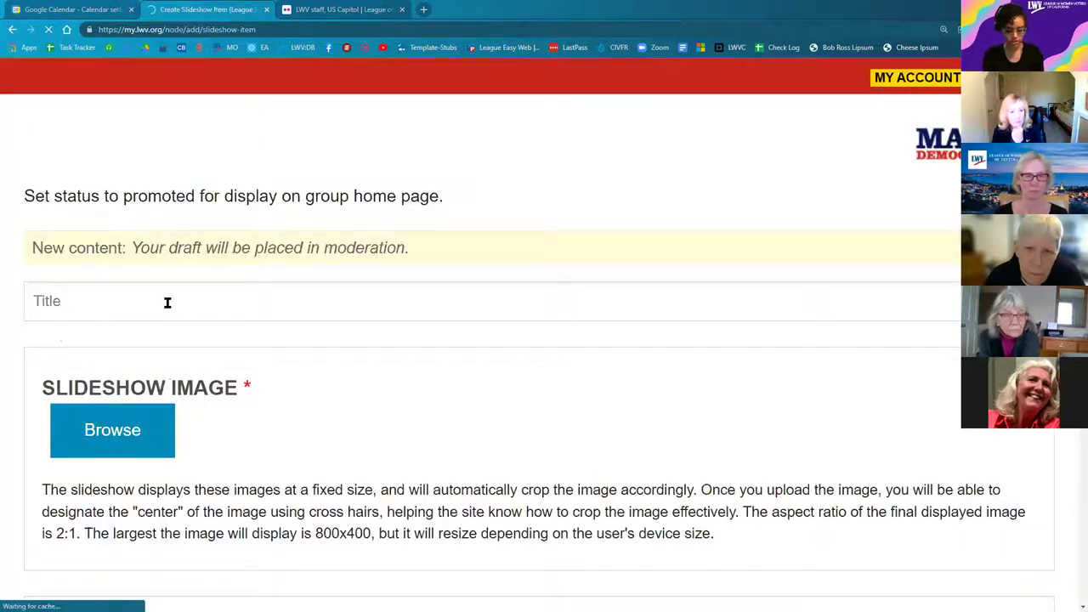
Step: Title the item 'Vote411' and bring up the media browser for its image
left_click(168, 302)
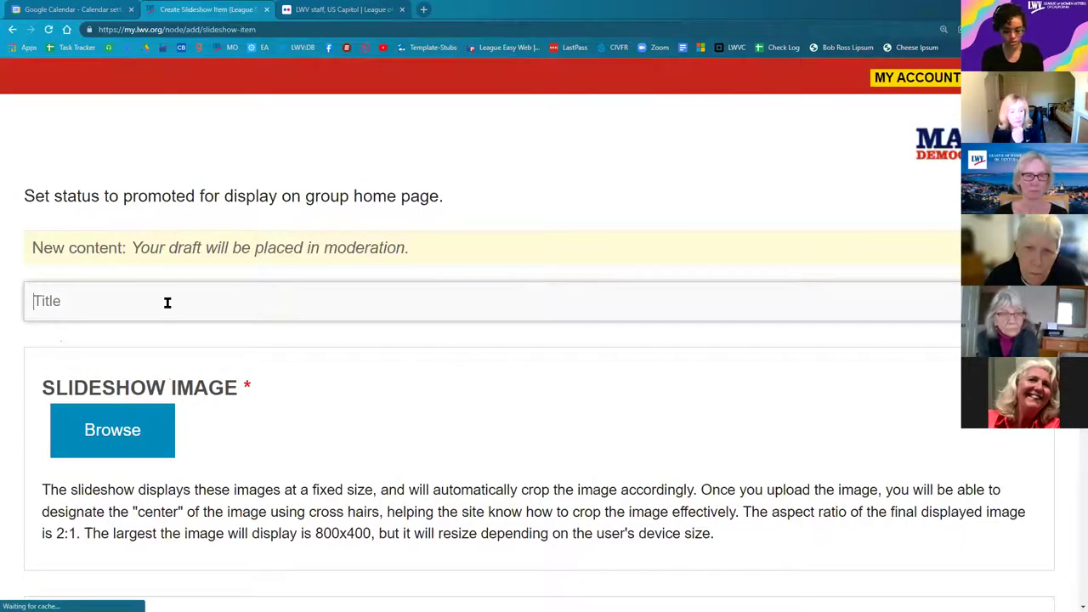
type("Vote411")
scroll(334, 318, "down", 1)
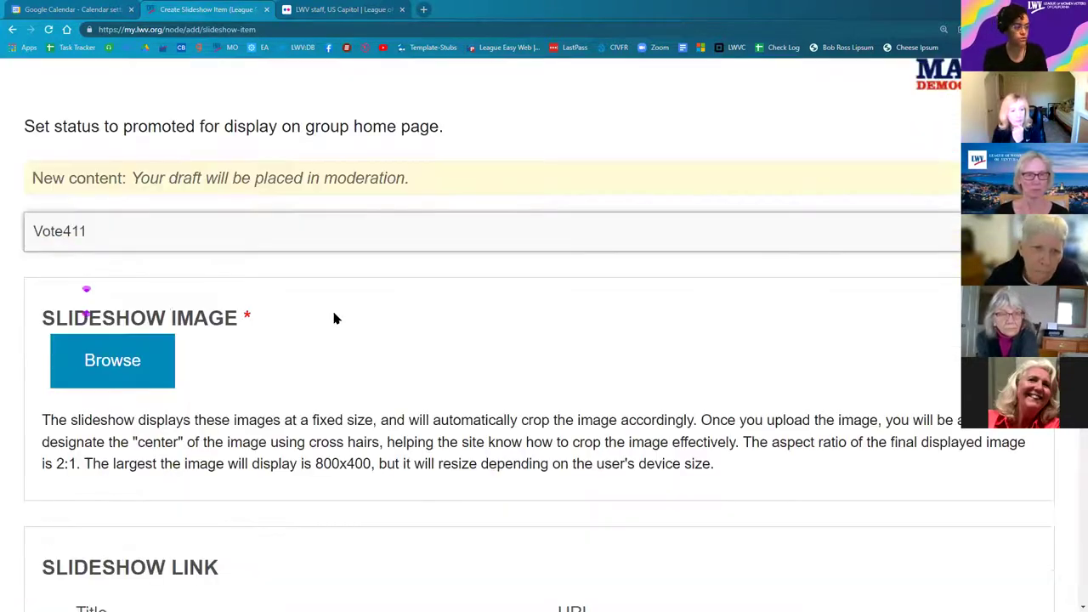
scroll(149, 335, "down", 1)
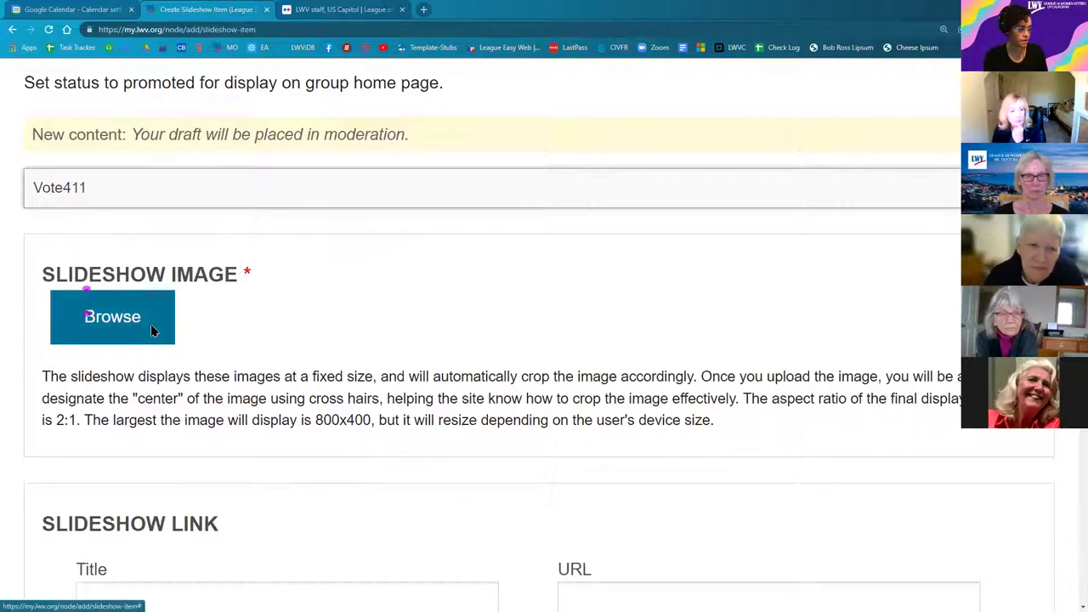
left_click(151, 331)
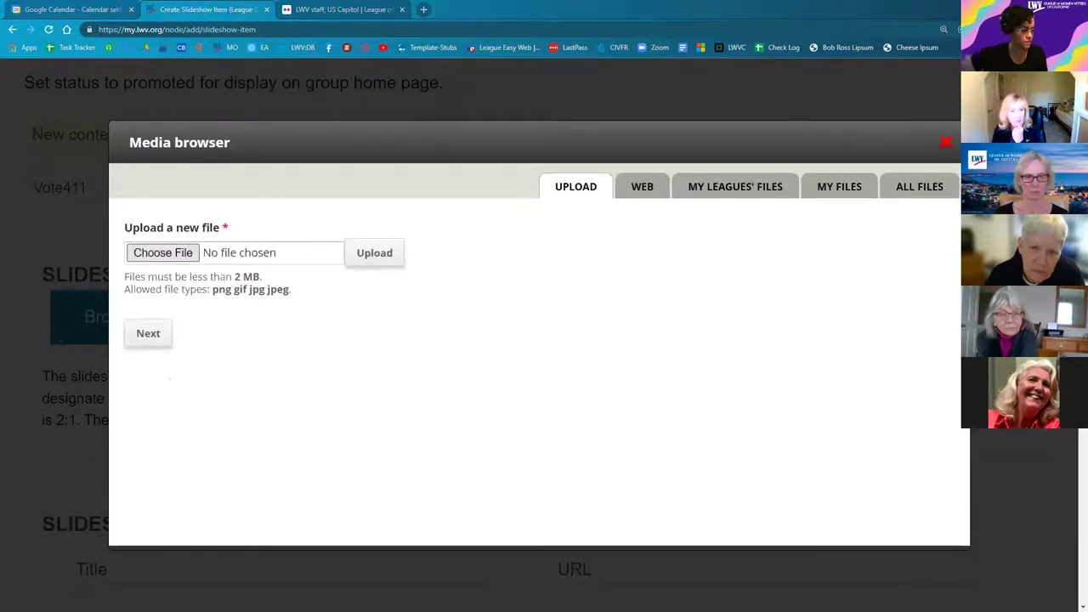
Step: Upload the US Capitol staff photo and confirm permission to use the image
left_click(163, 252)
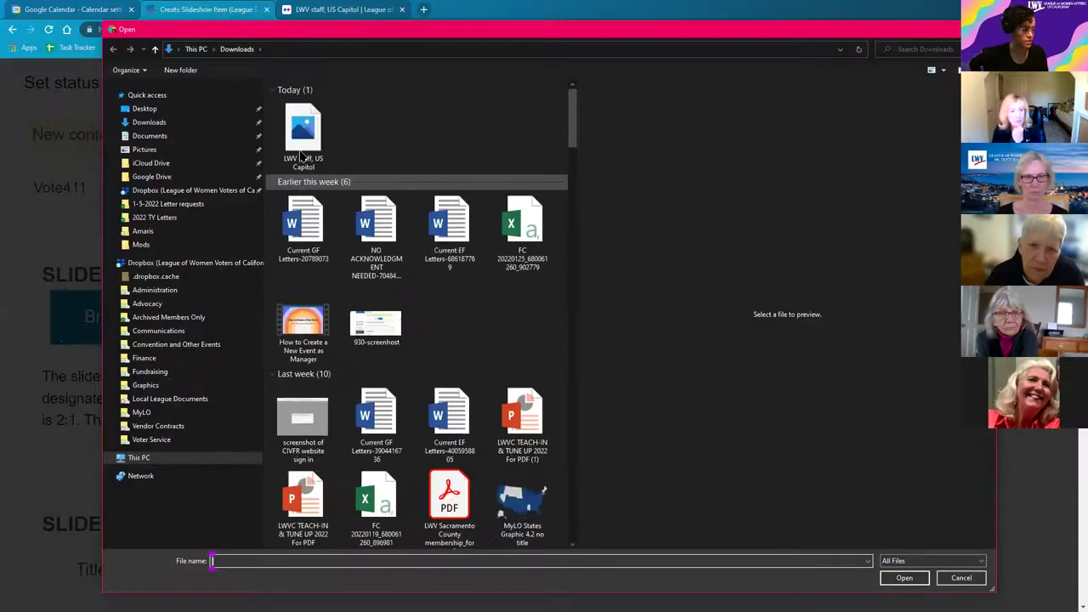
left_click(300, 155)
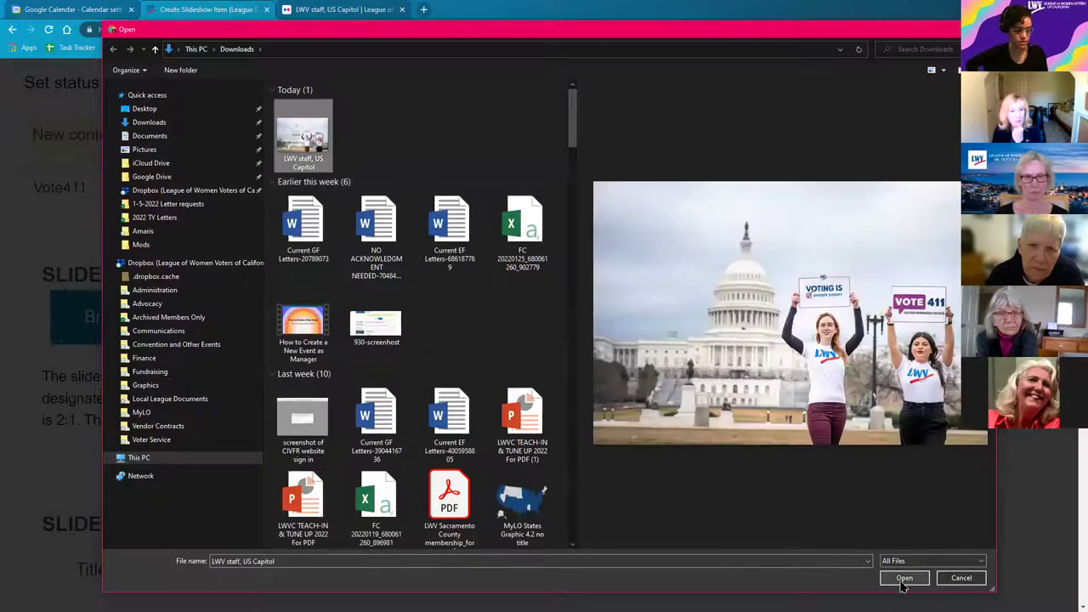
left_click(903, 580)
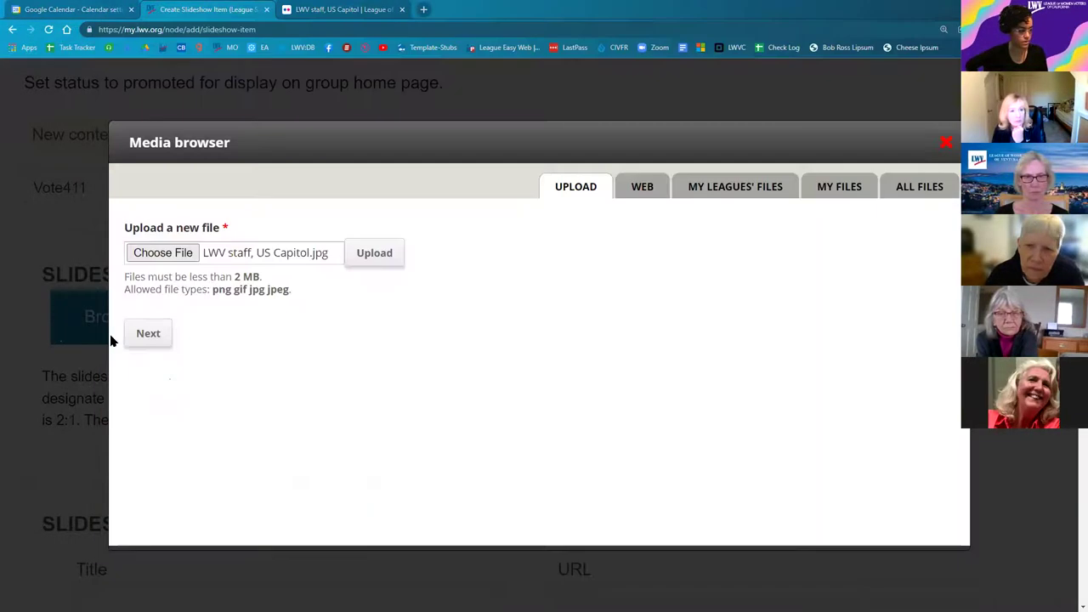
left_click(155, 346)
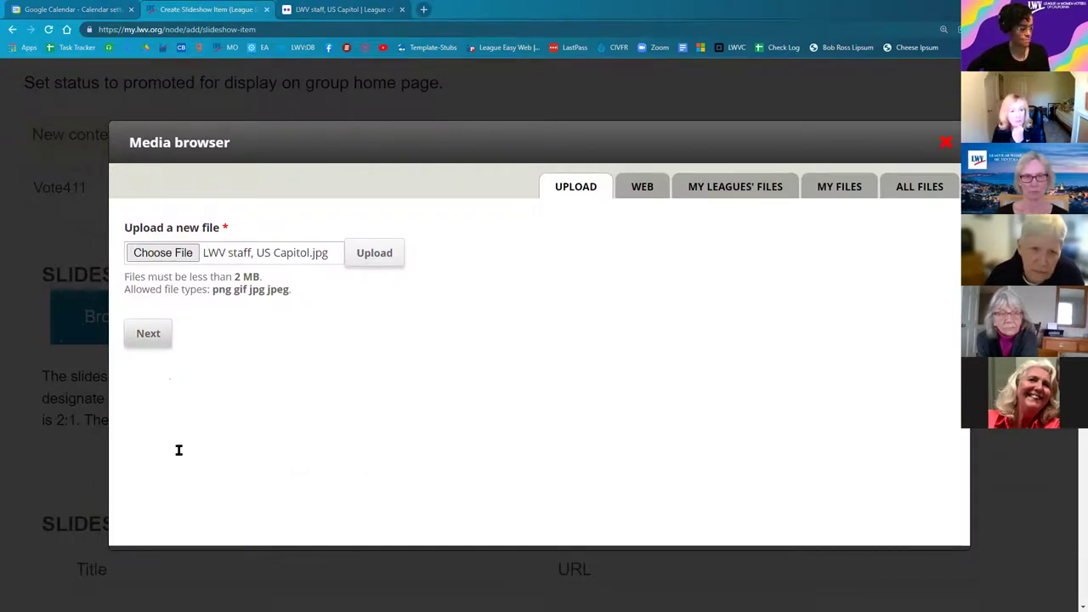
left_click(230, 339)
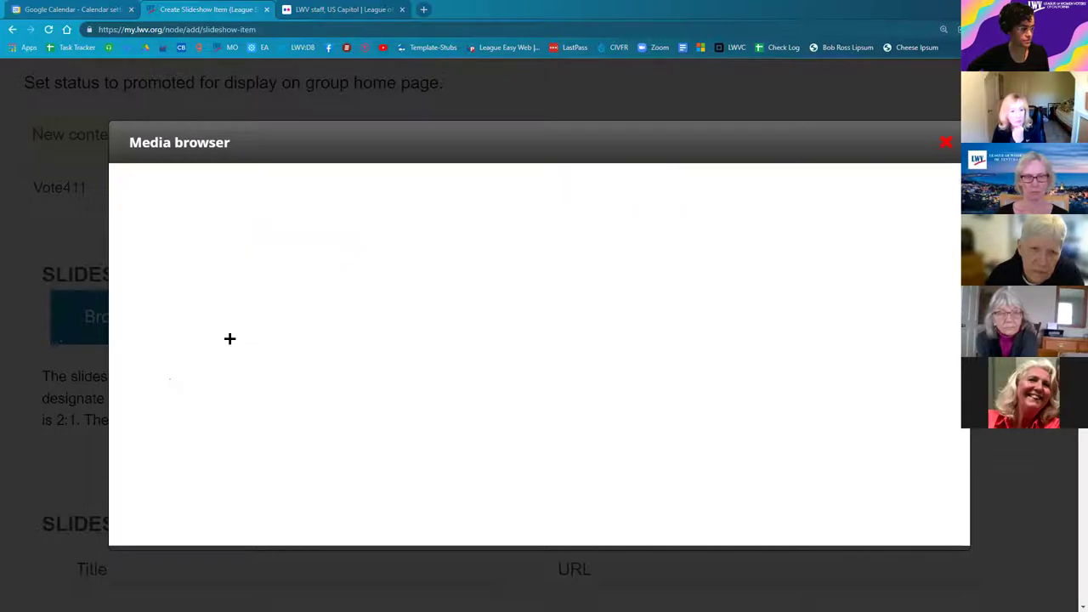
left_click(128, 479)
Step: Paste the photo name as alt text, insert 'standing in front of' before US Capitol, and save the image
scroll(502, 430, "down", 2)
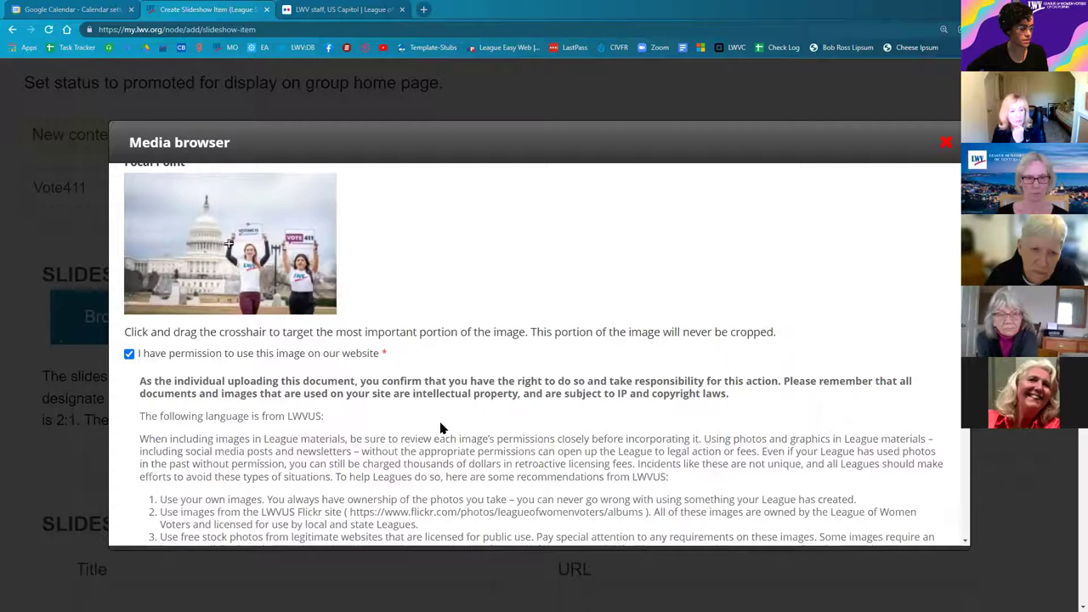
scroll(441, 427, "down", 3)
scroll(190, 422, "down", 1)
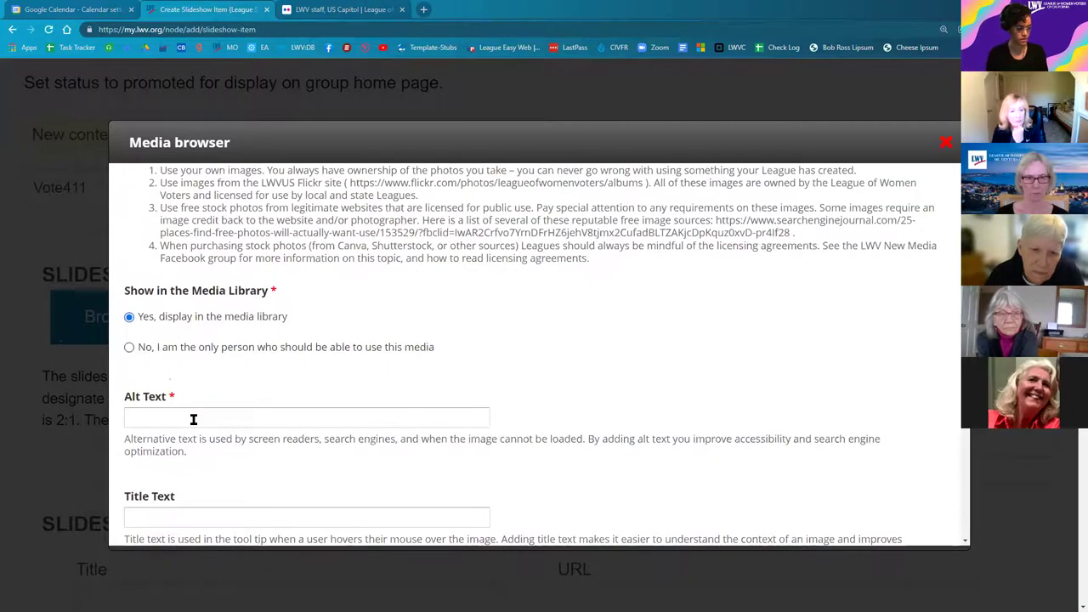
left_click(193, 419)
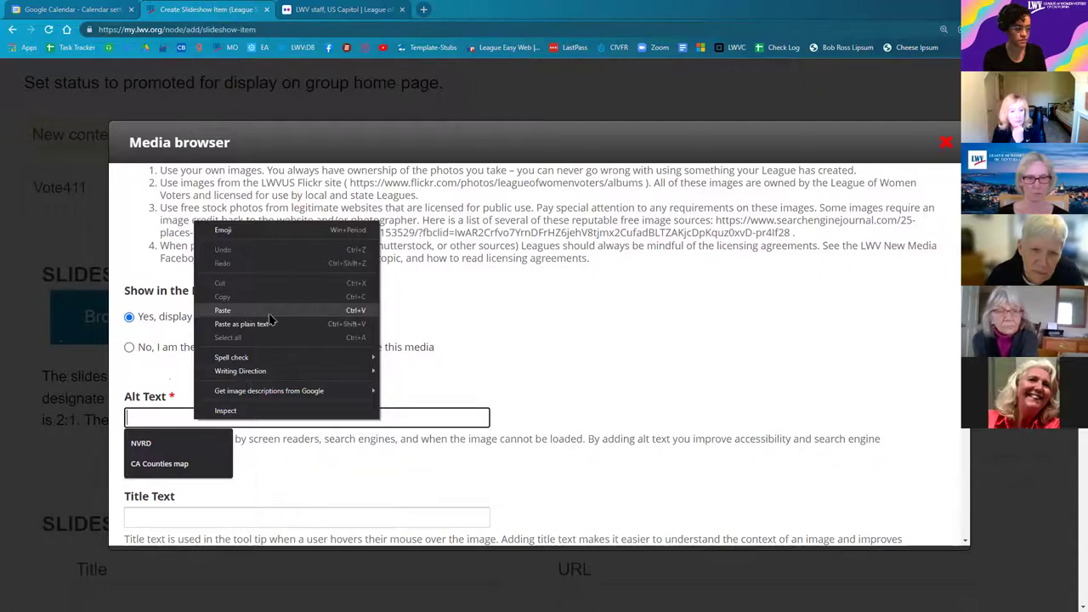
left_click(270, 317)
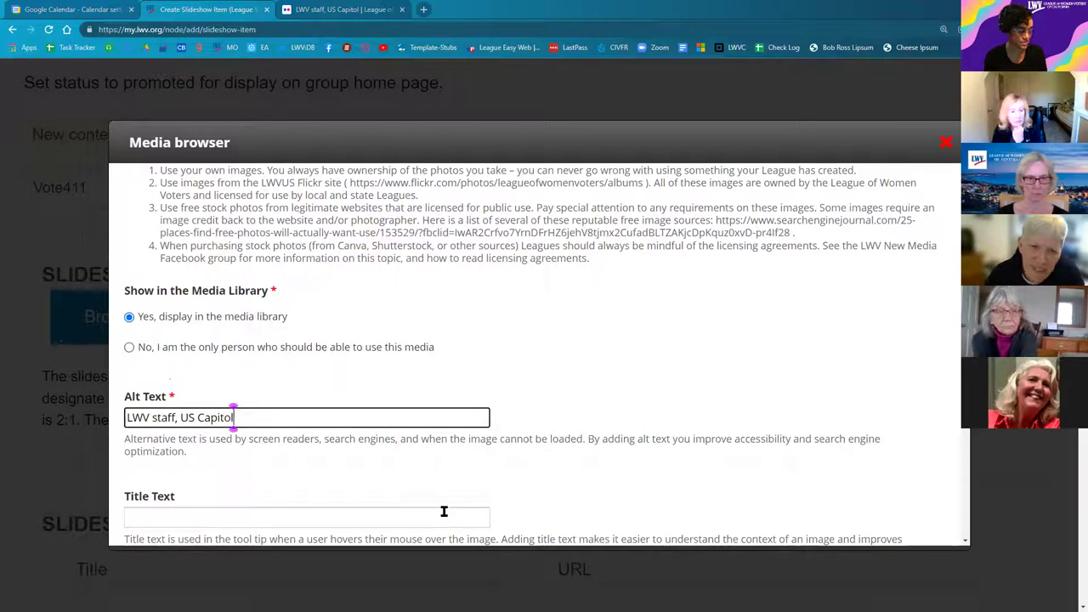
scroll(445, 498, "up", 4)
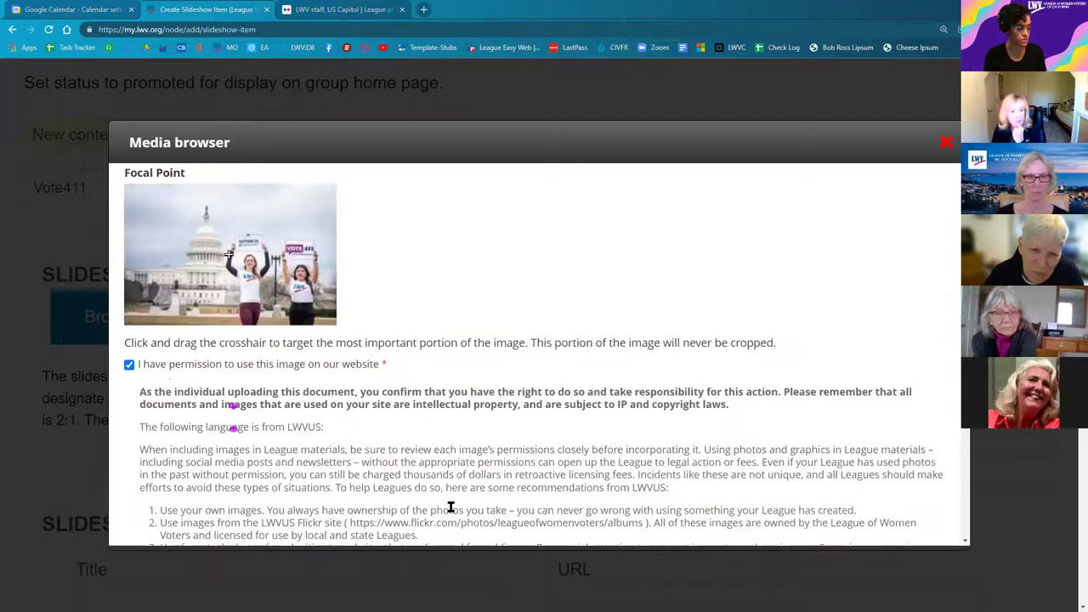
scroll(450, 507, "down", 2)
scroll(451, 506, "down", 1)
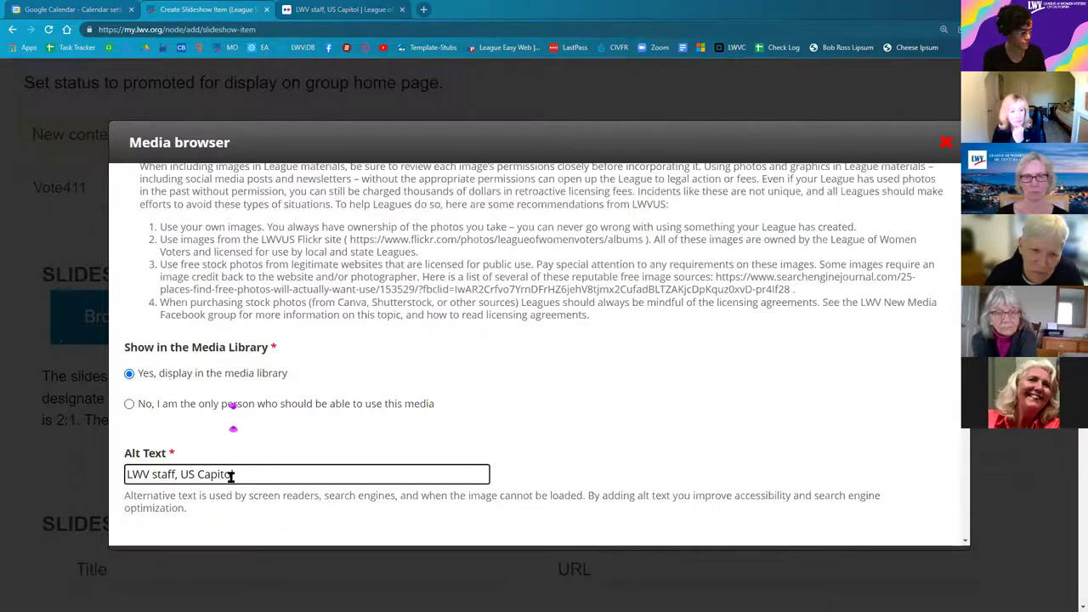
left_click(179, 474)
type("standing ")
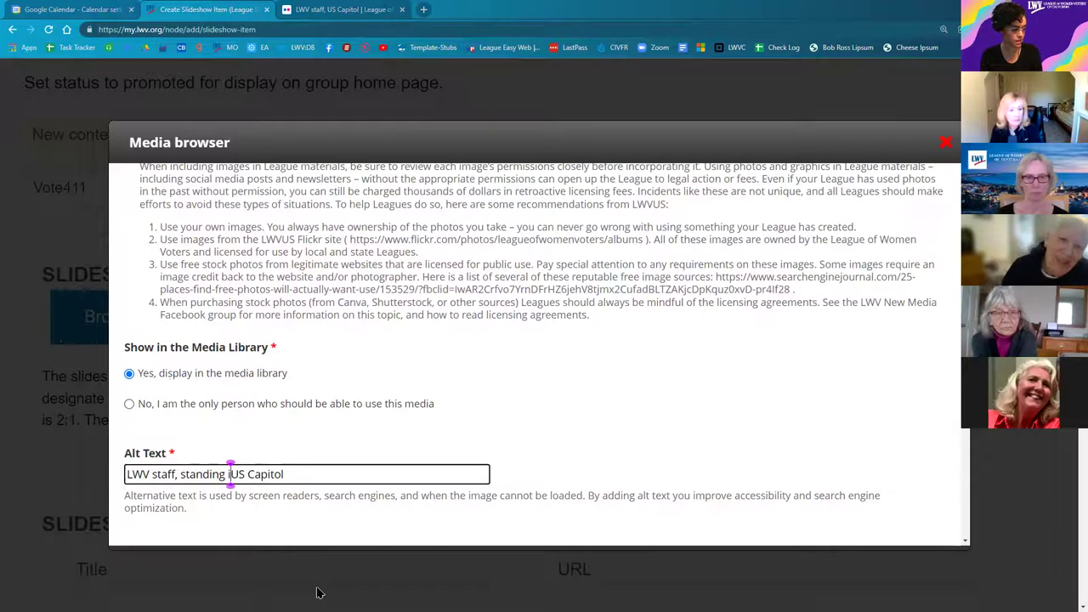
type("in front of")
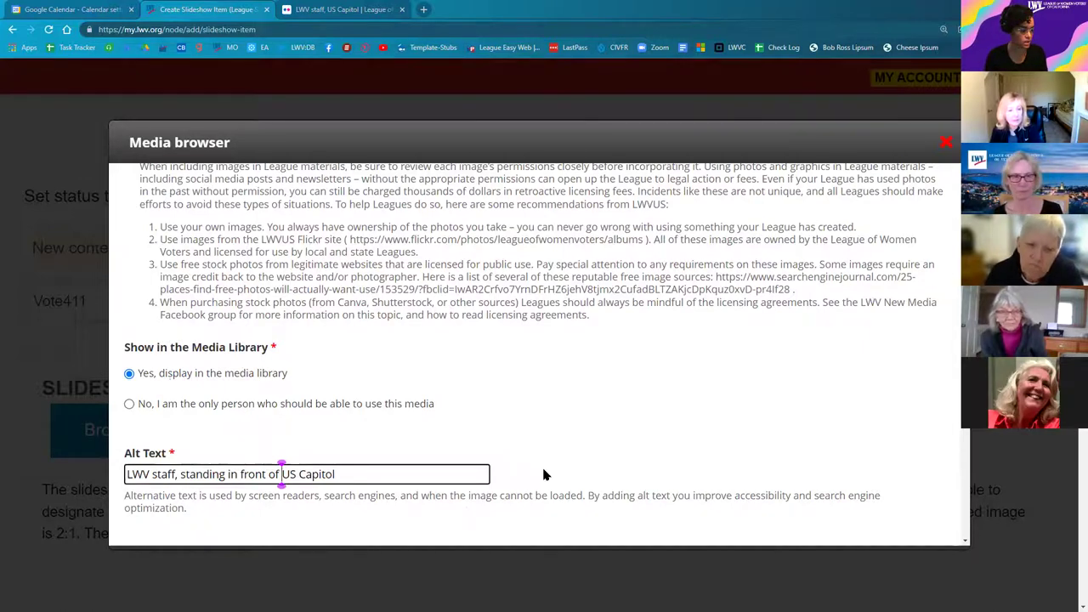
scroll(543, 474, "down", 10)
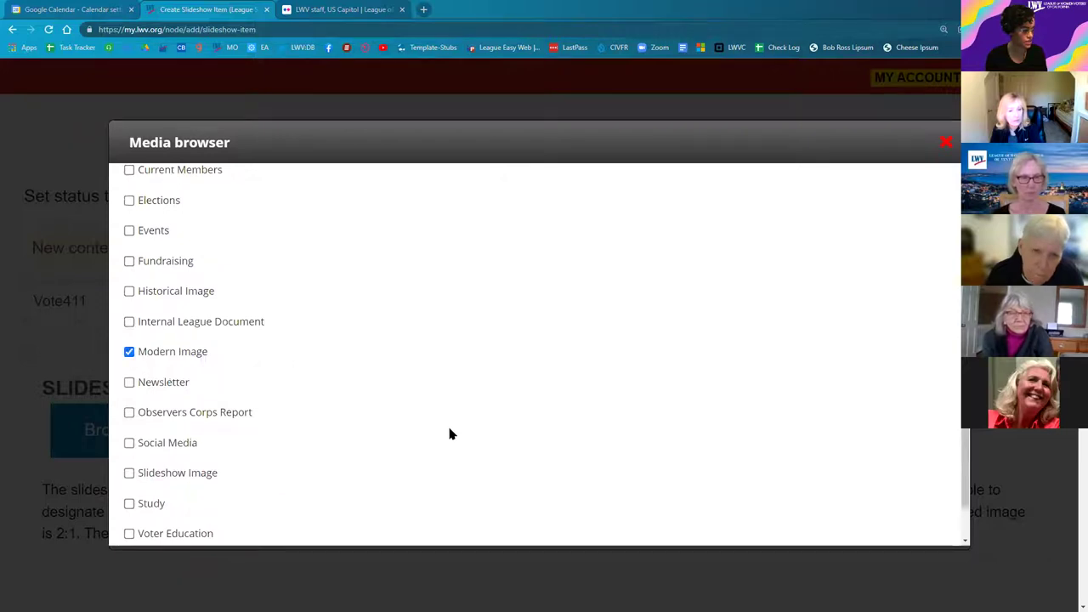
scroll(450, 433, "down", 1)
scroll(450, 433, "down", 1)
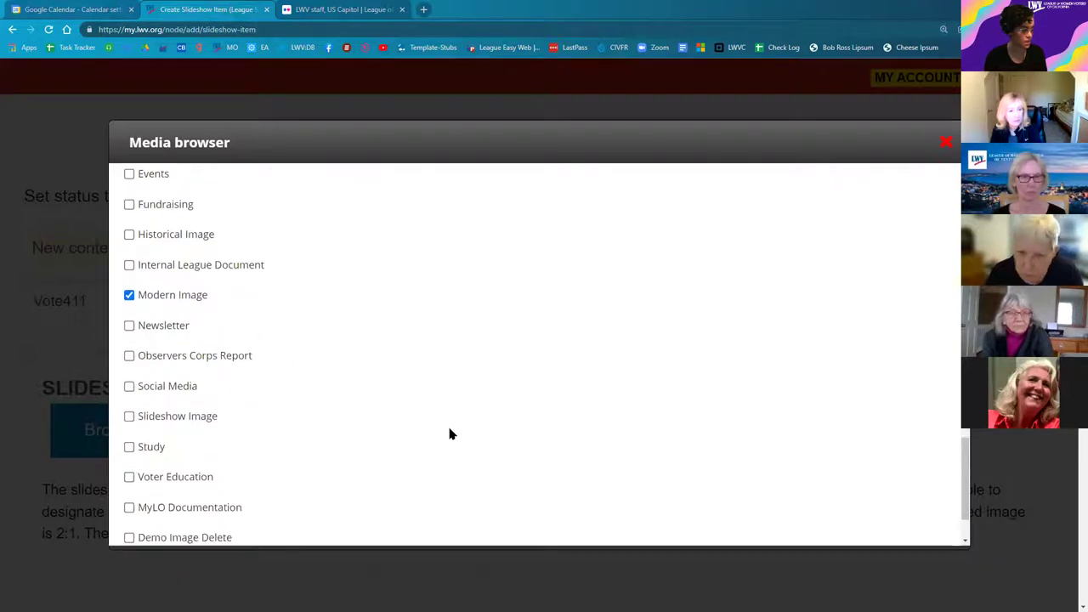
scroll(170, 416, "down", 3)
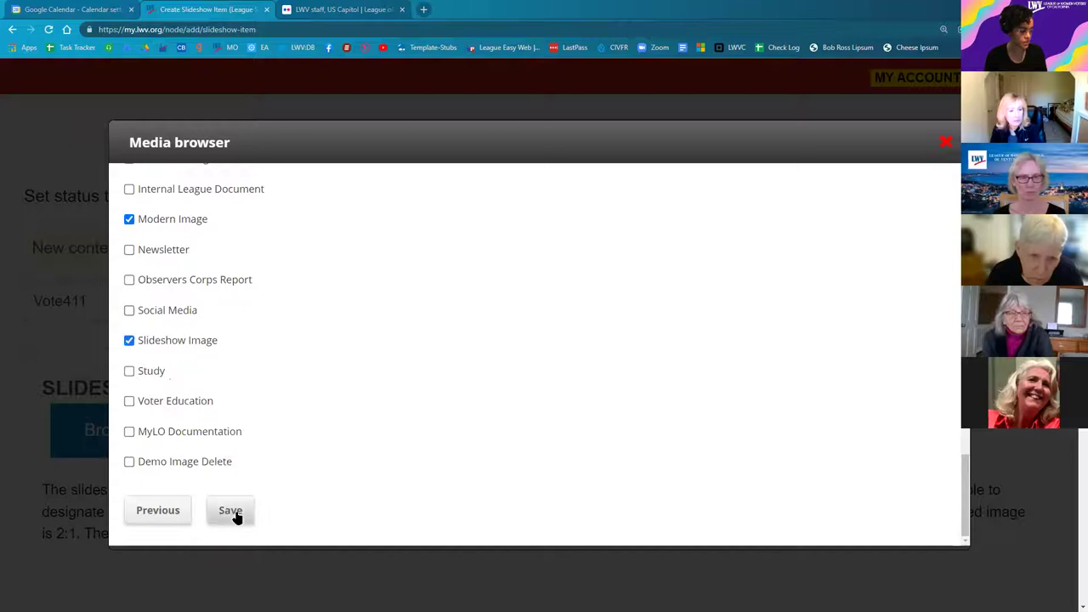
left_click(231, 510)
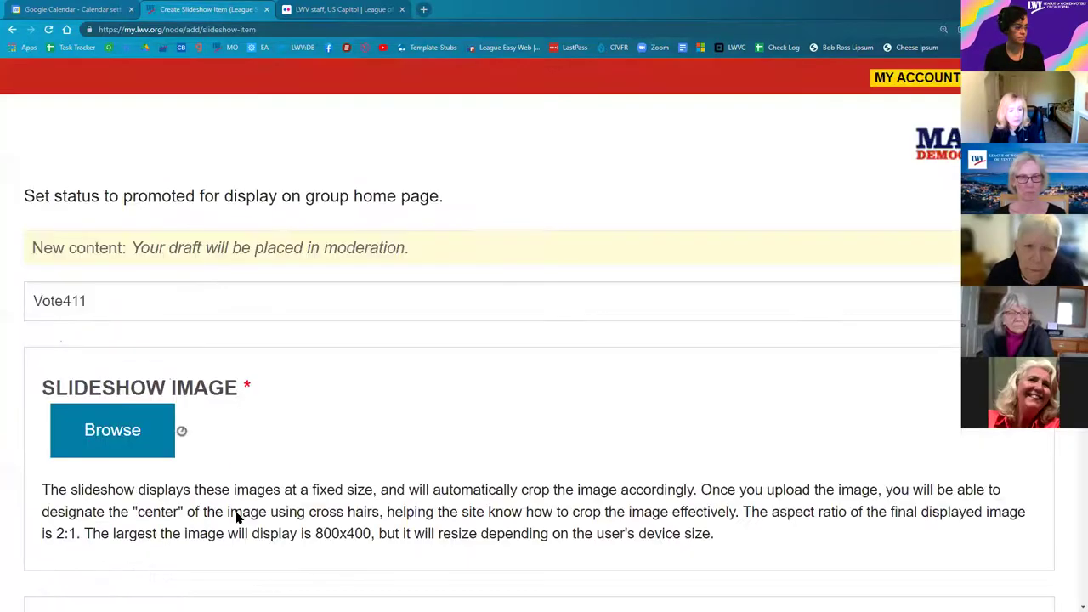
Step: Set the moderation state to Published and save the Vote411 slideshow item
scroll(270, 481, "down", 1)
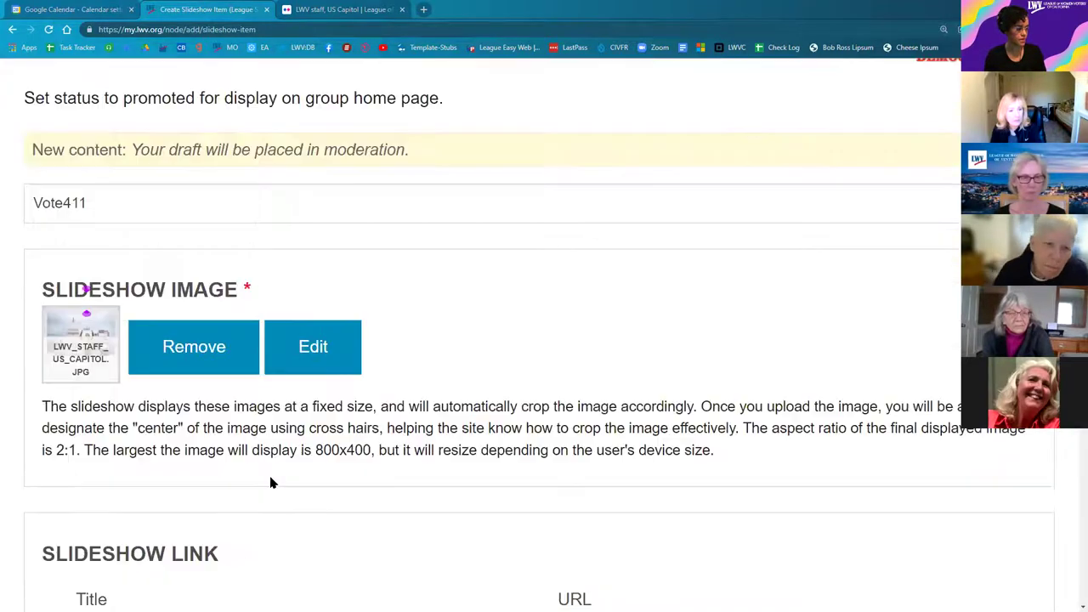
scroll(271, 482, "down", 1)
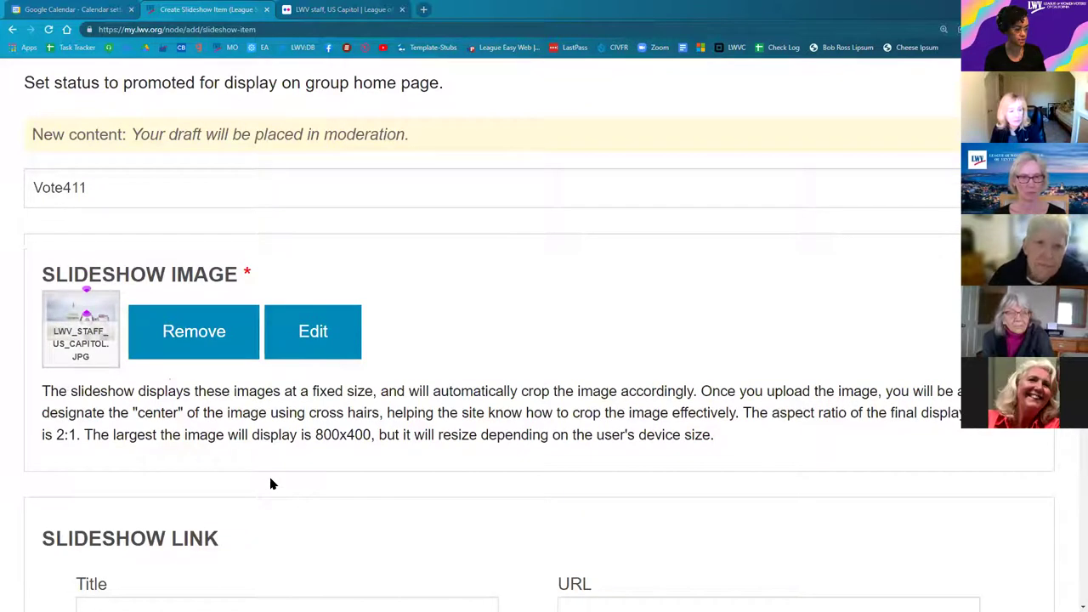
scroll(12, 214, "down", 2)
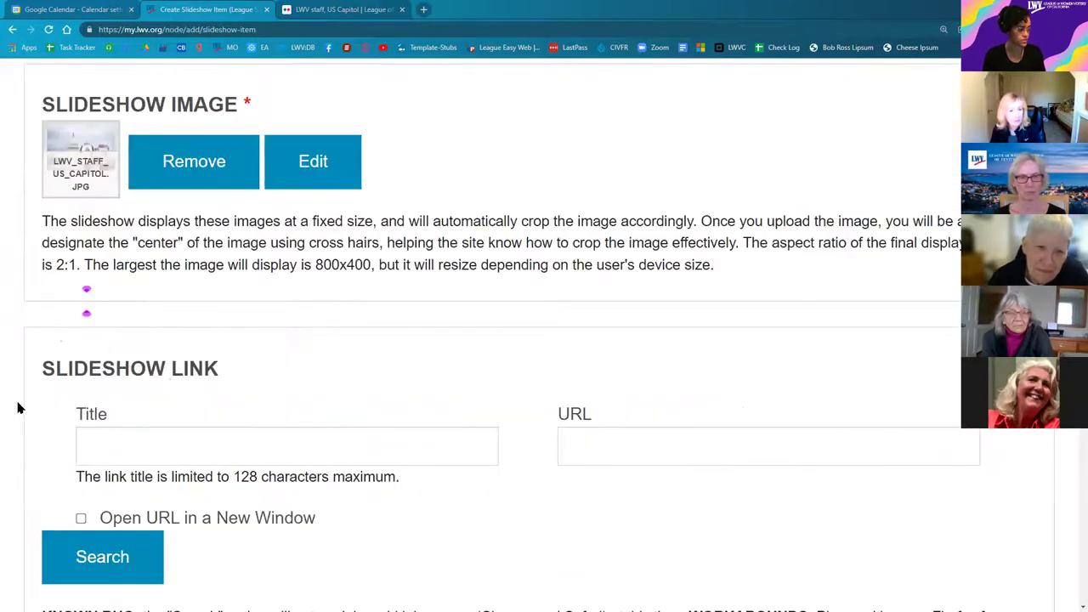
scroll(17, 411, "down", 5)
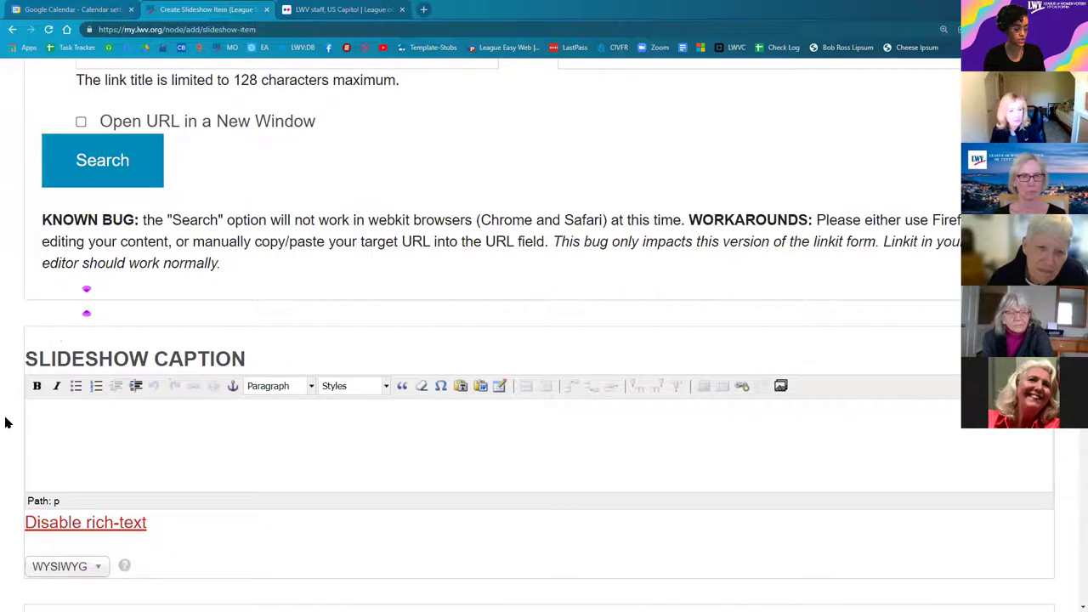
scroll(5, 428, "down", 5)
scroll(80, 128, "down", 6)
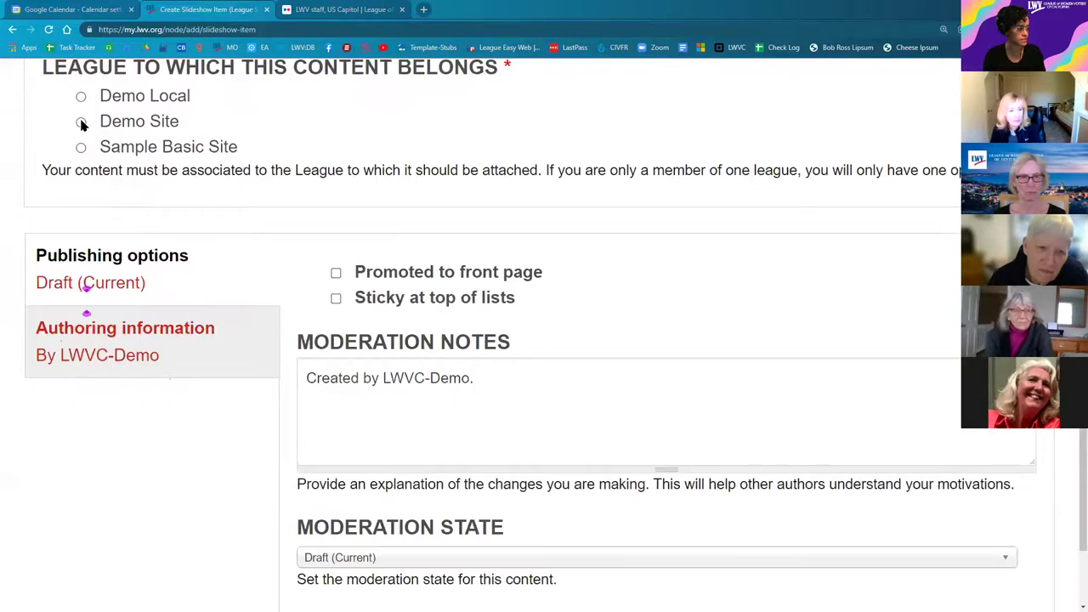
scroll(340, 408, "down", 3)
left_click(357, 338)
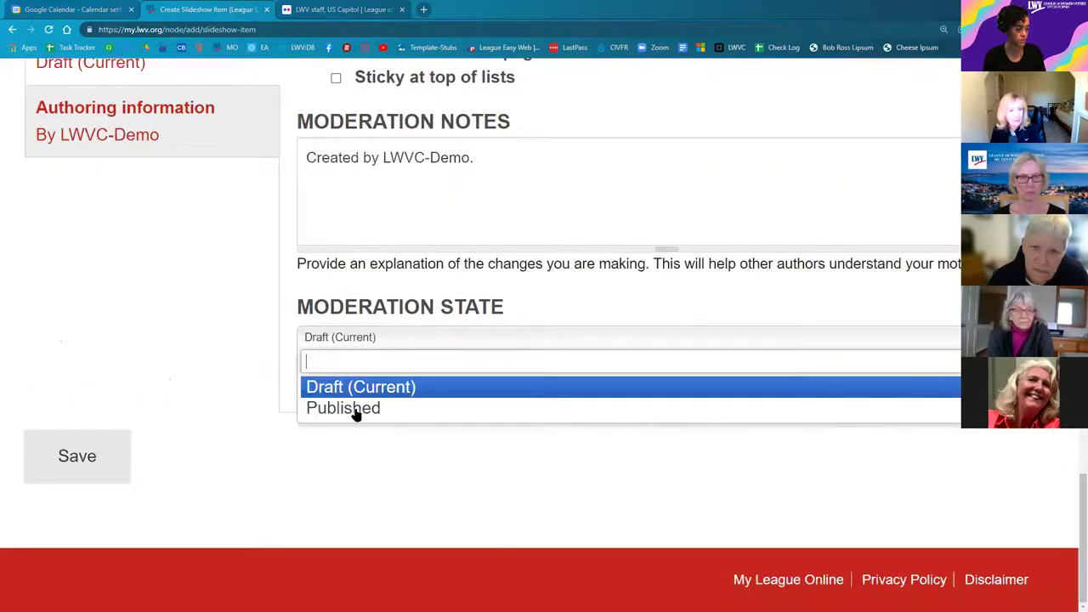
left_click(356, 409)
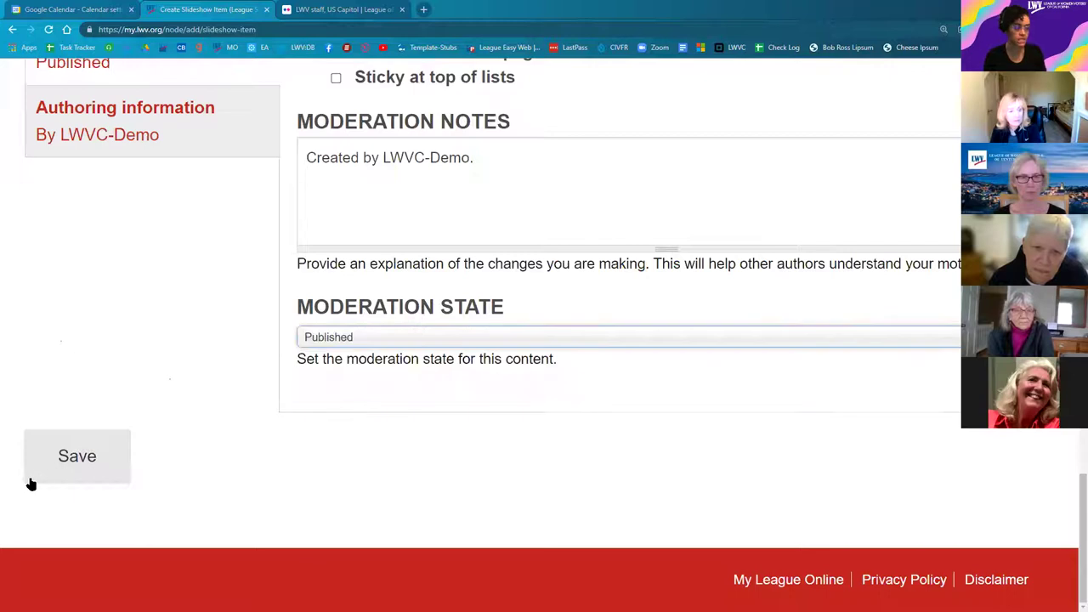
left_click(77, 459)
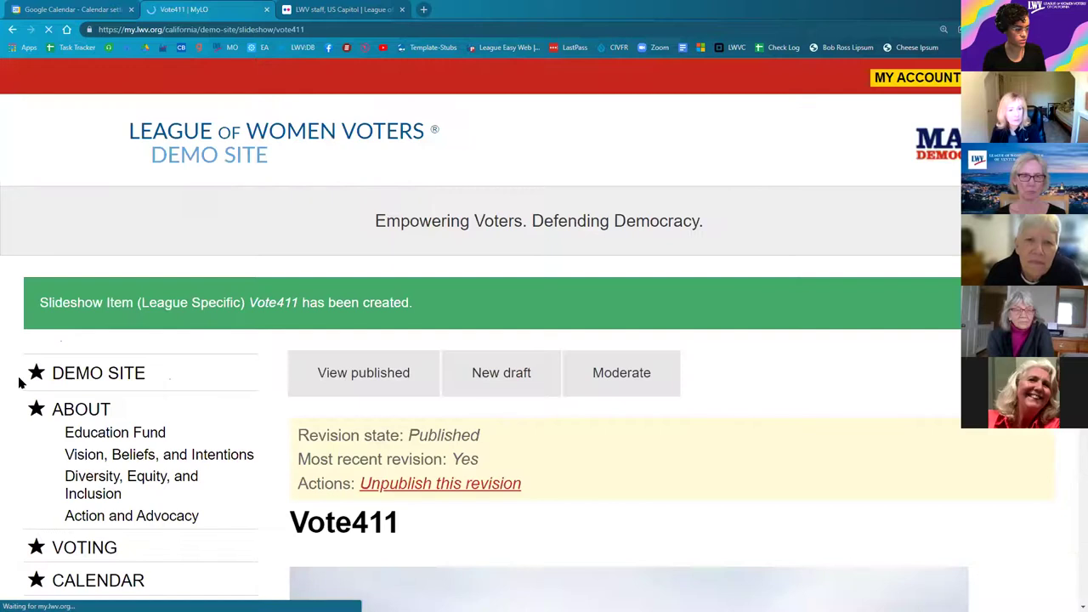
Step: Check the Vote411 slide on the Demo Site home page, then expand the Administrator League Menu
left_click(99, 382)
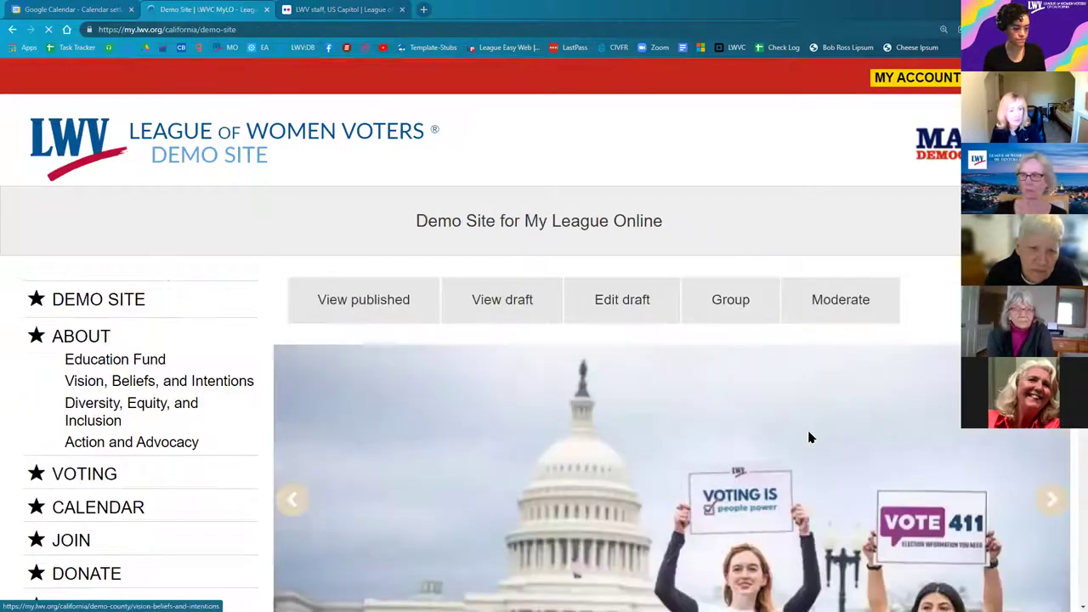
scroll(799, 468, "down", 4)
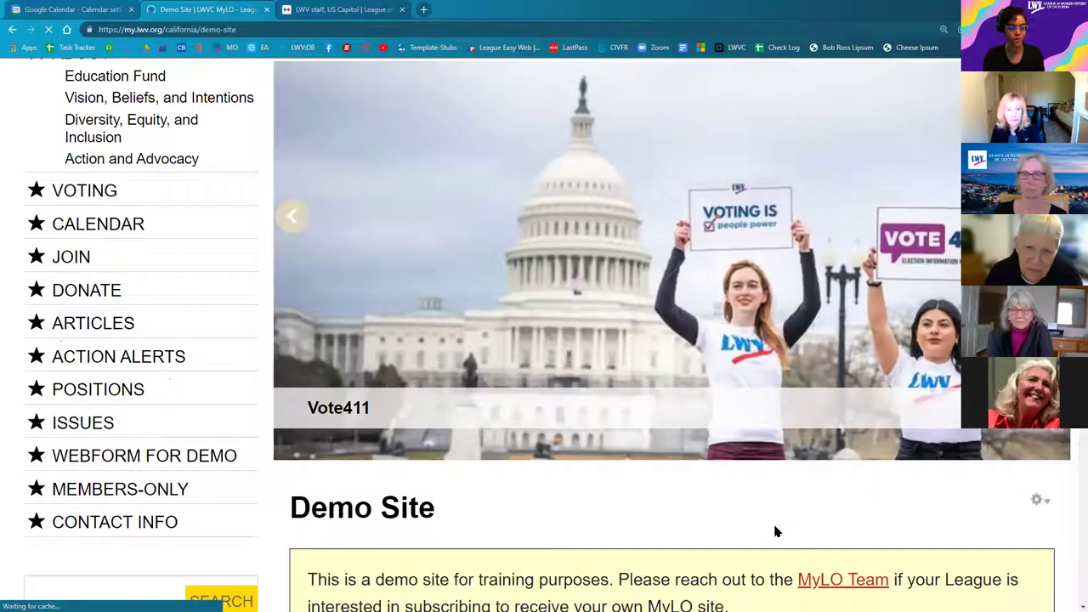
scroll(775, 531, "up", 1)
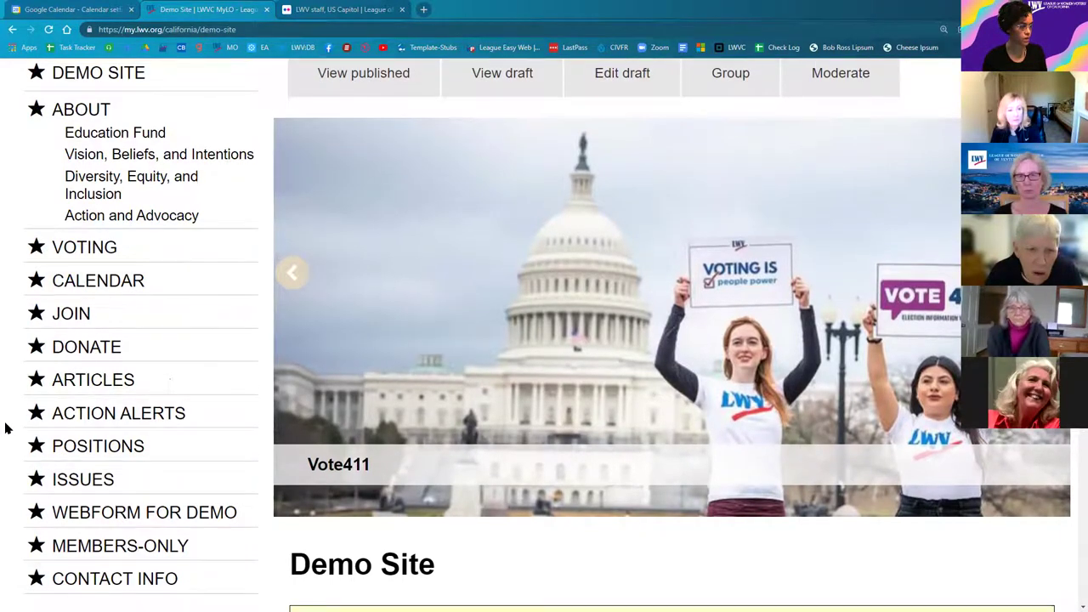
scroll(8, 425, "down", 3)
left_click(132, 448)
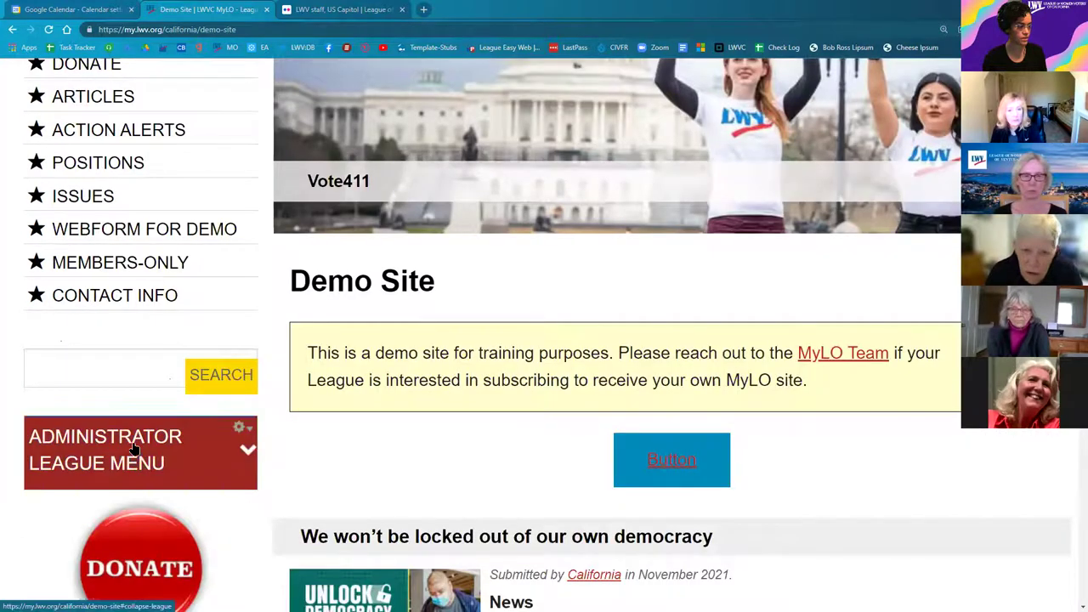
scroll(102, 371, "down", 2)
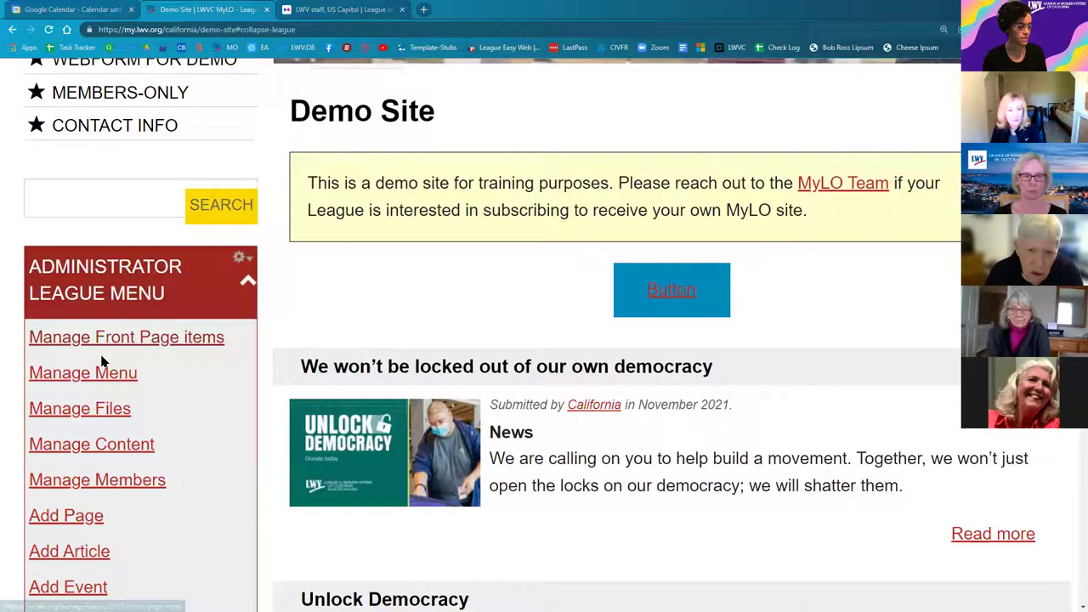
Step: Open Vote411 from the Manage Content list and scroll down to its Slideshow Image section
left_click(84, 449)
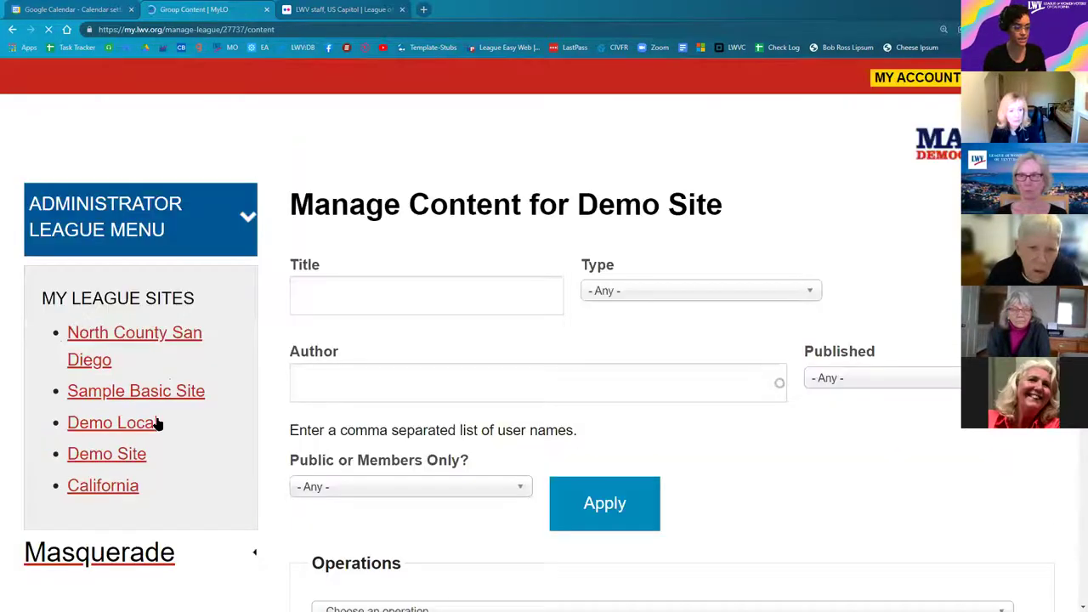
scroll(497, 407, "down", 1)
scroll(497, 407, "down", 6)
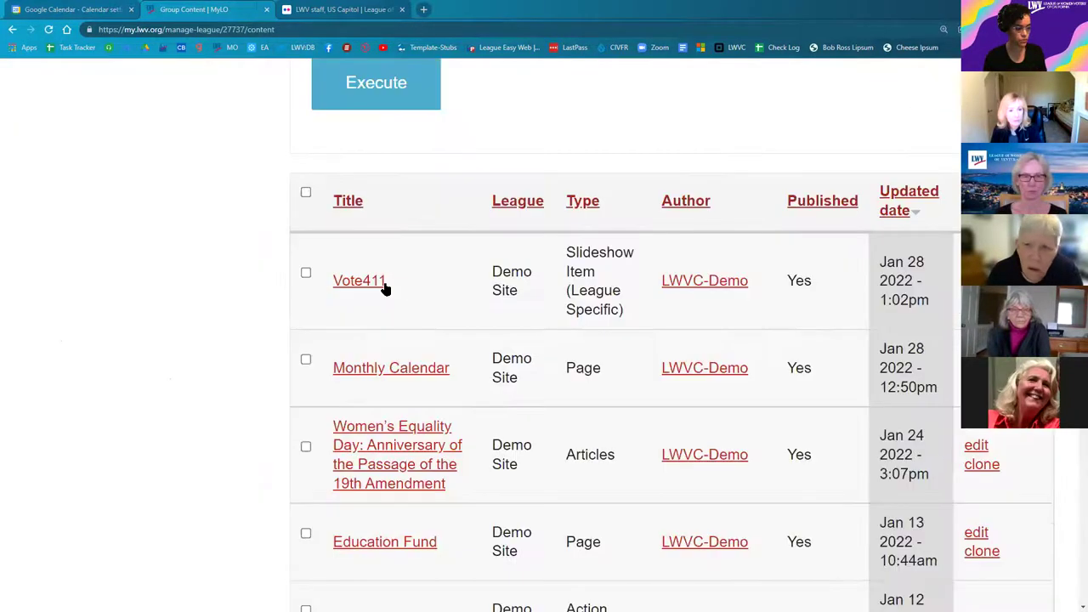
left_click(975, 271)
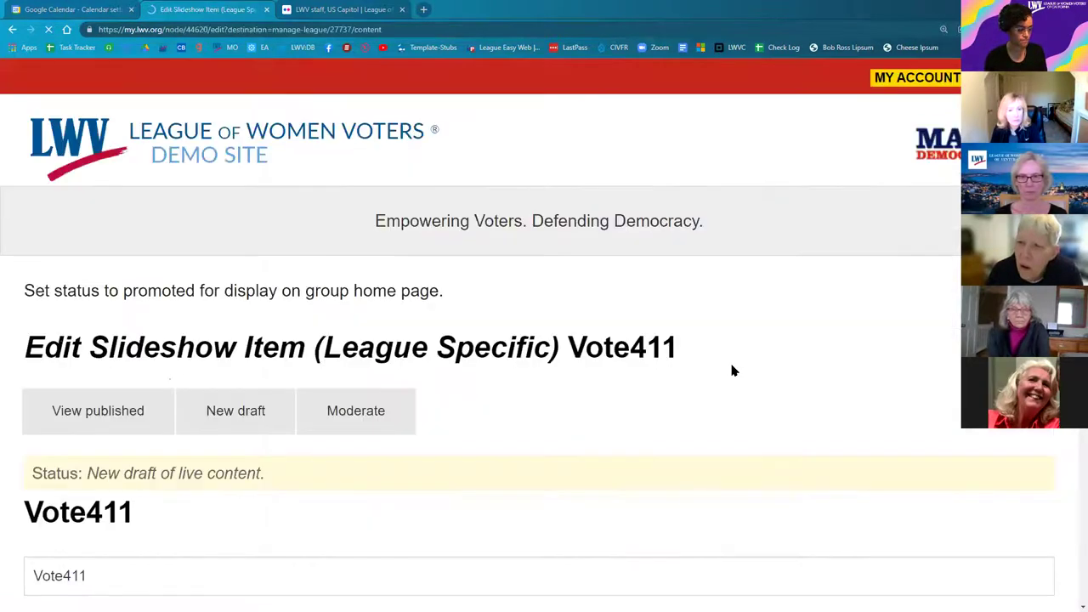
scroll(733, 369, "down", 3)
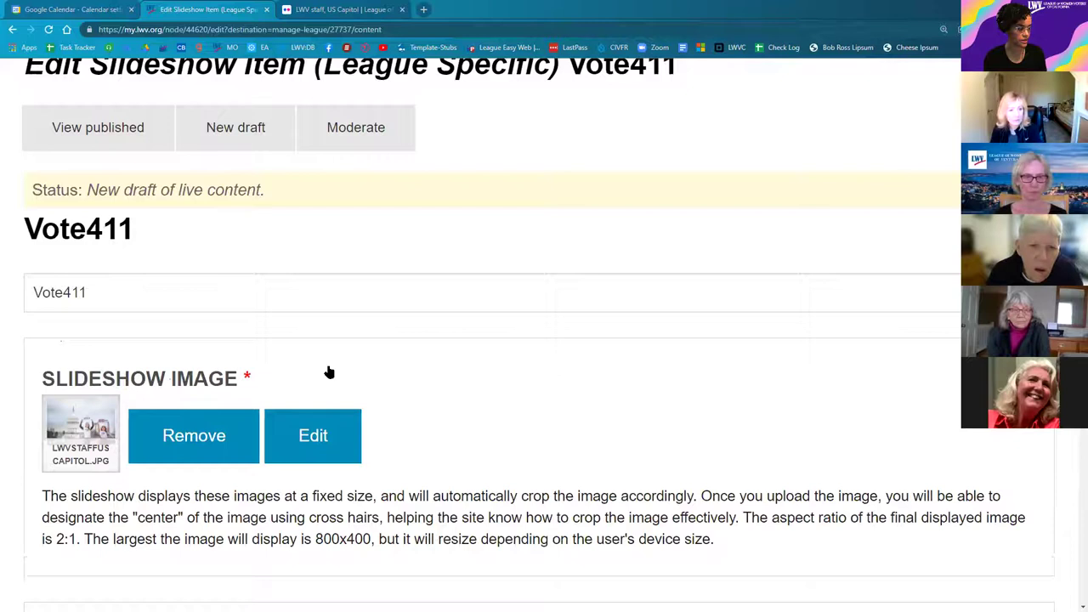
scroll(321, 389, "down", 1)
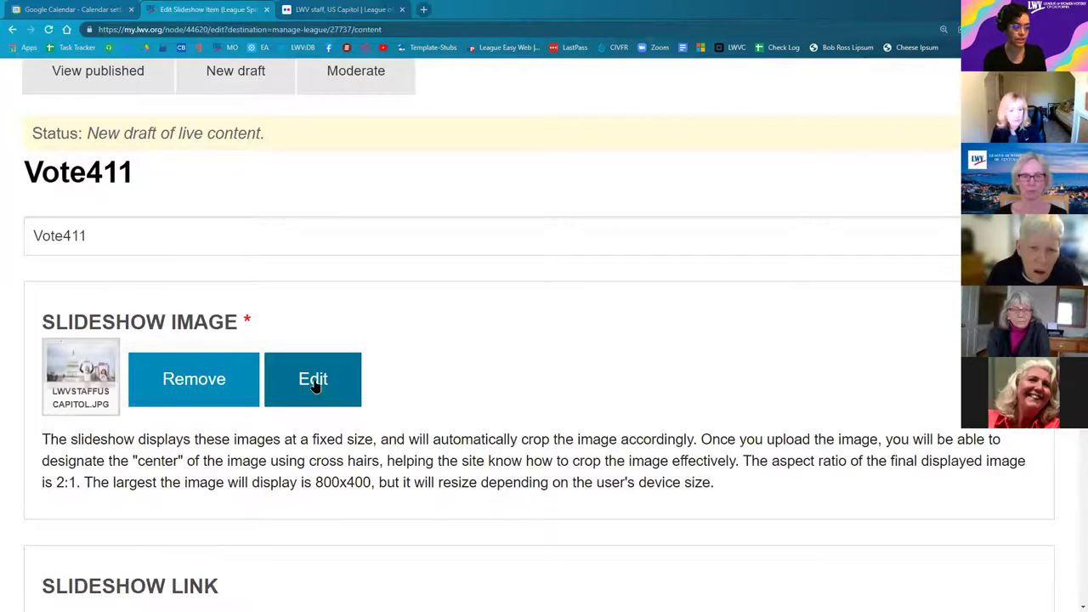
Step: Move the Capitol photo's focal-point crosshair onto the sign-holding women
left_click(322, 388)
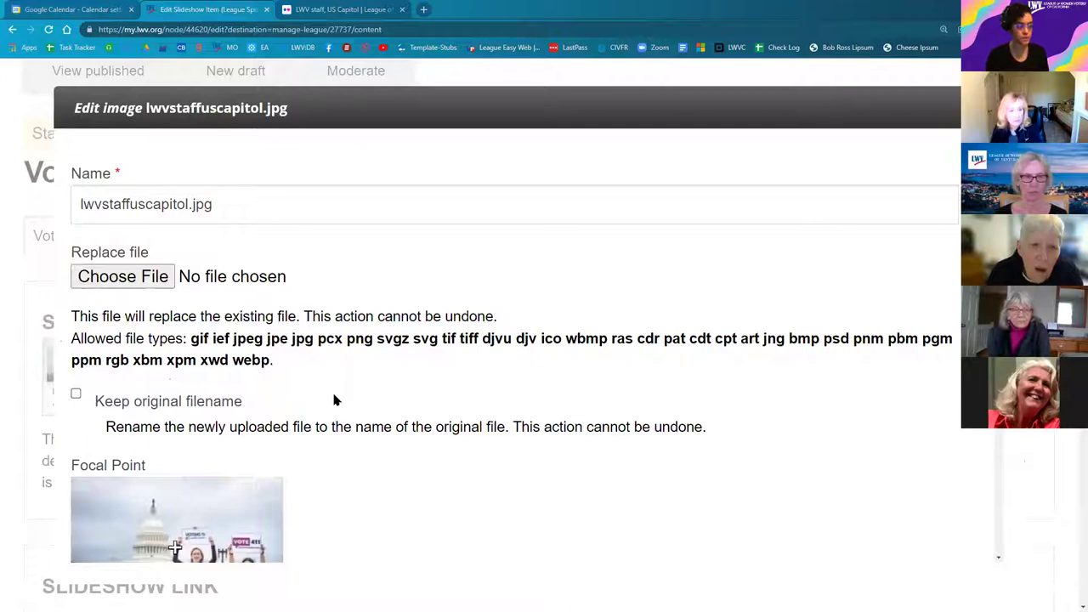
scroll(334, 402, "down", 1)
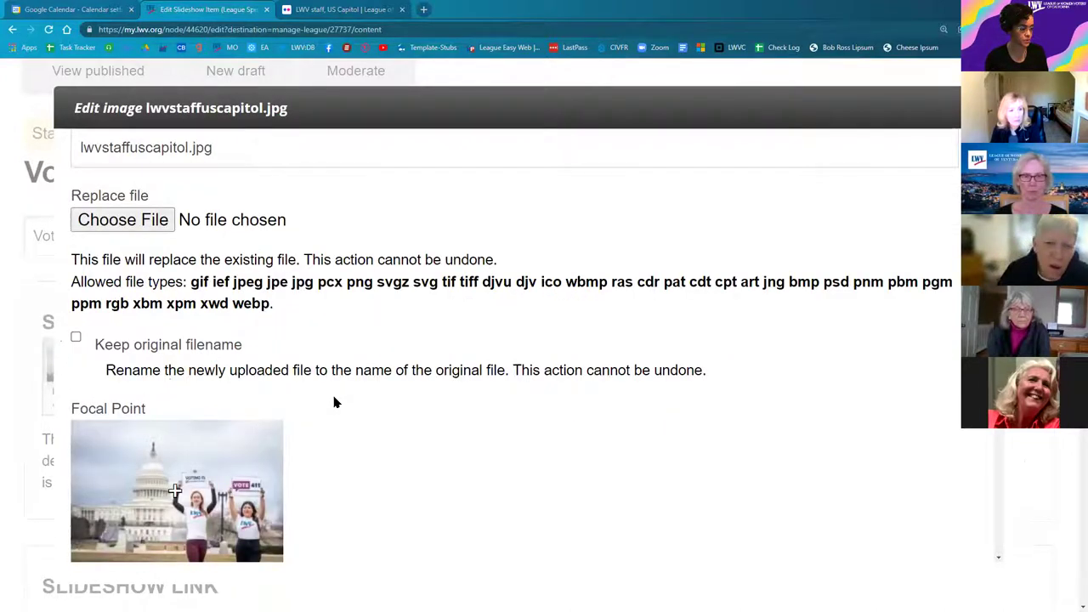
scroll(336, 402, "down", 1)
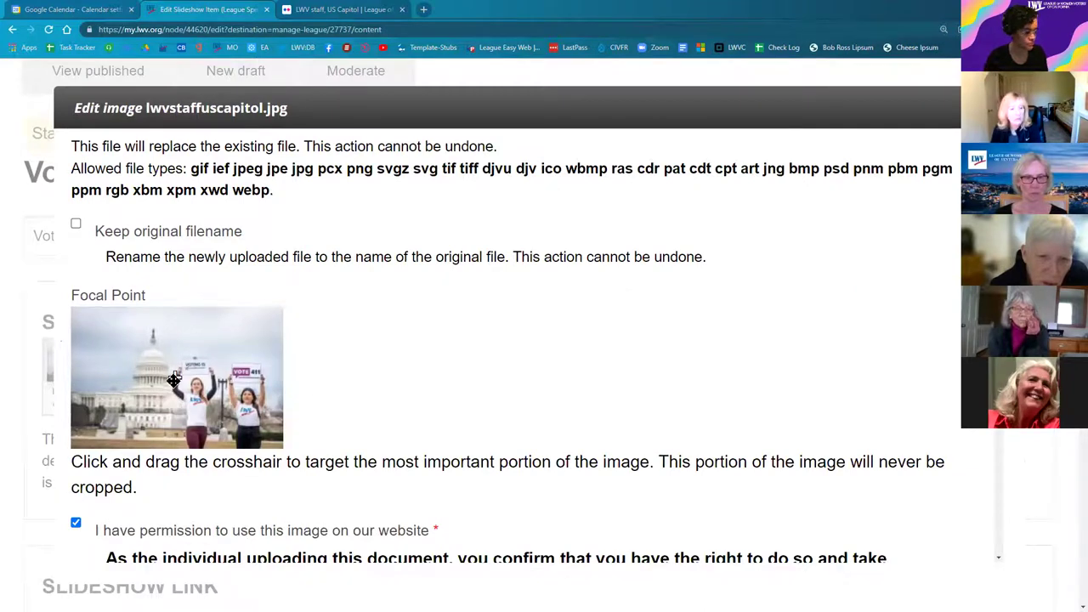
left_click(174, 378)
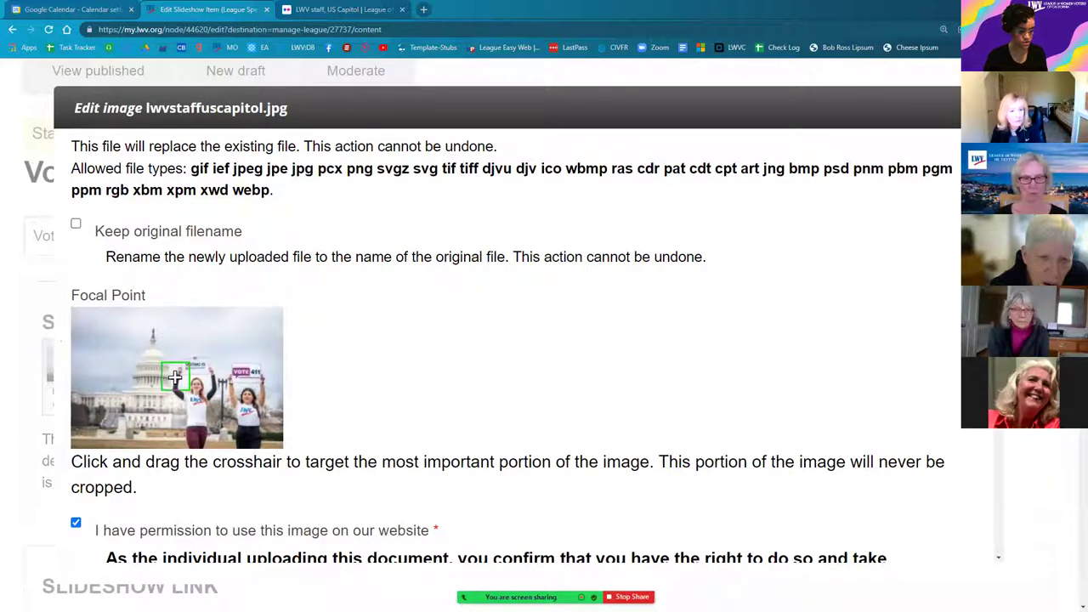
left_click_drag(173, 378, 184, 398)
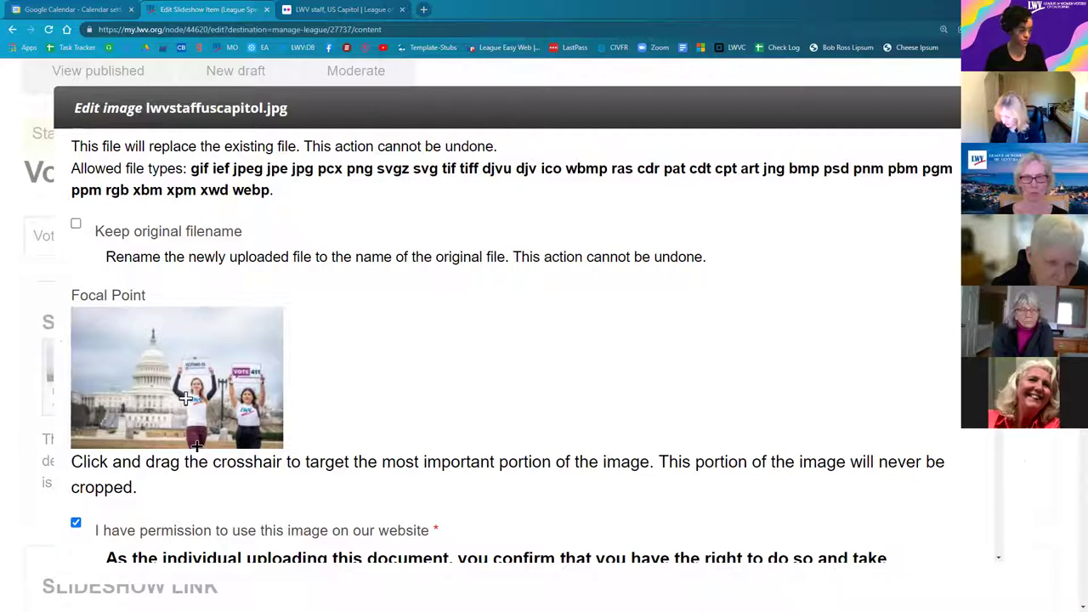
Step: Save the new focal point for lwvstaffuscapitol.jpg
scroll(211, 462, "down", 1)
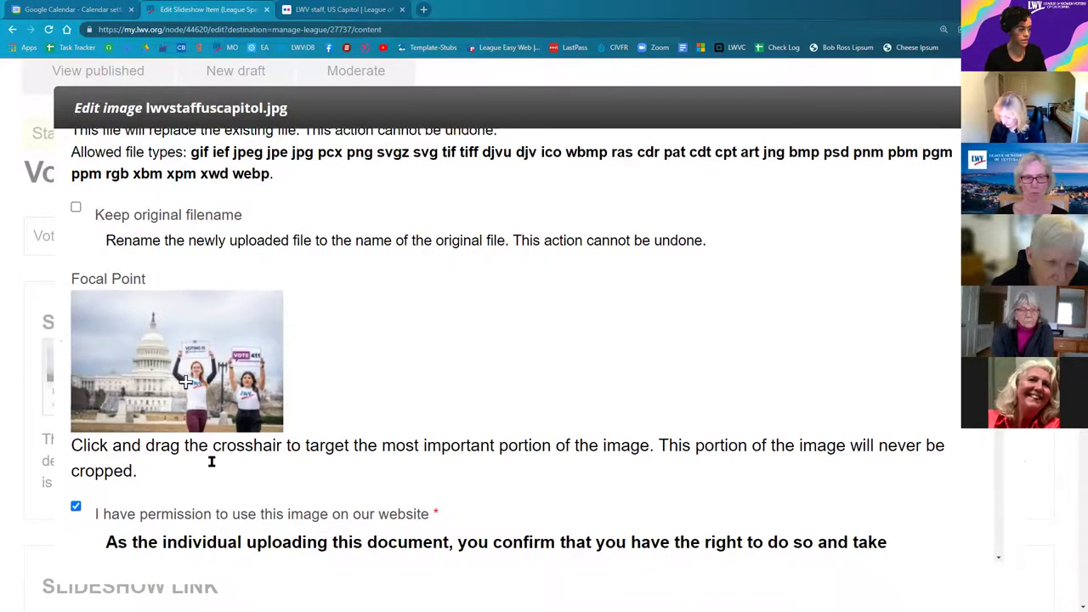
scroll(211, 462, "down", 5)
scroll(212, 462, "down", 3)
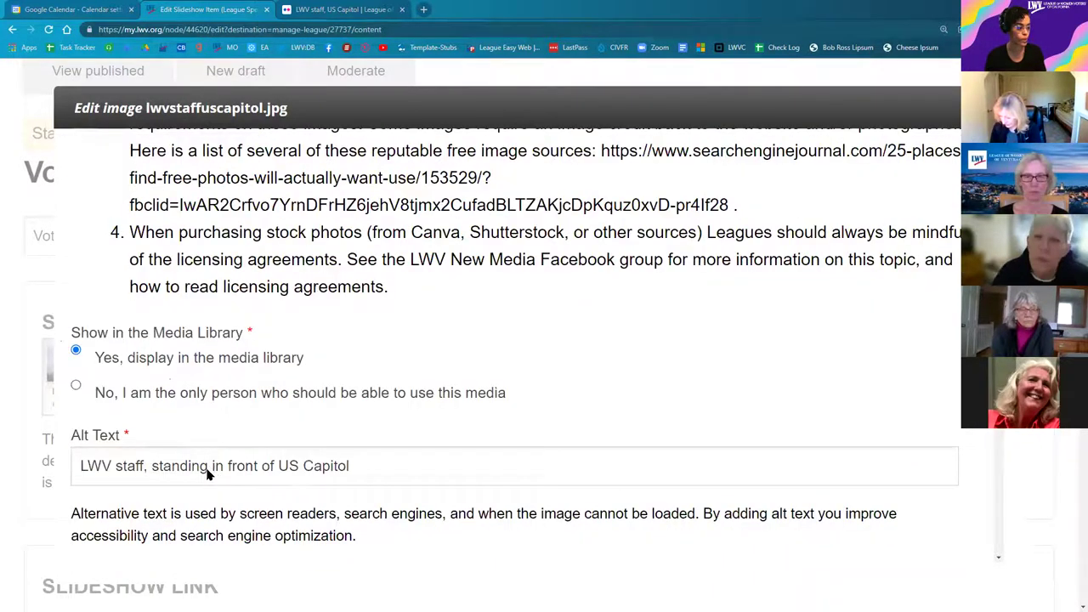
scroll(207, 473, "down", 4)
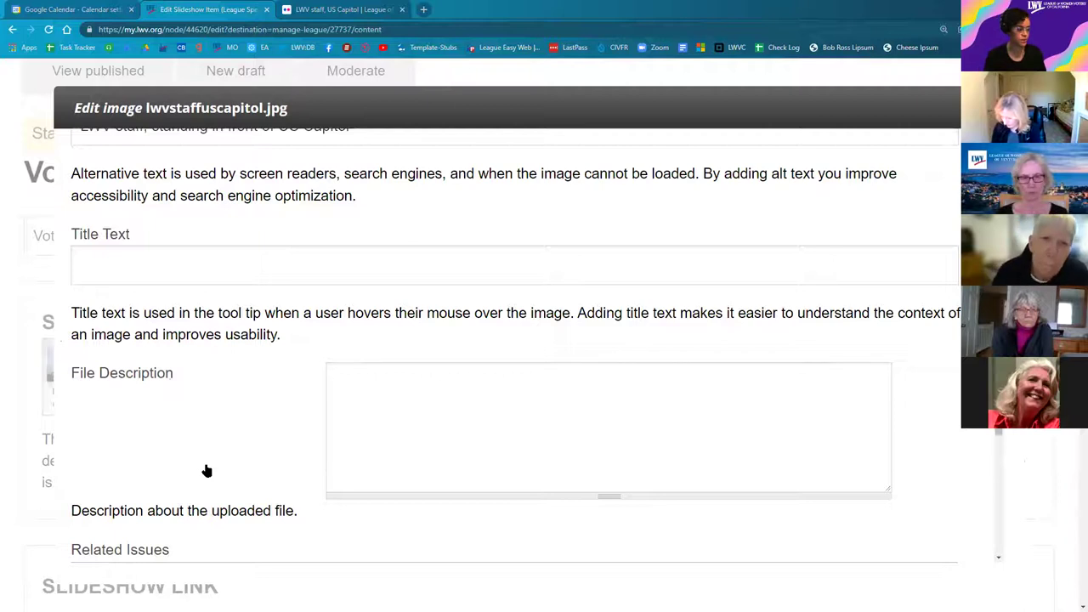
scroll(206, 470, "down", 10)
left_click(95, 514)
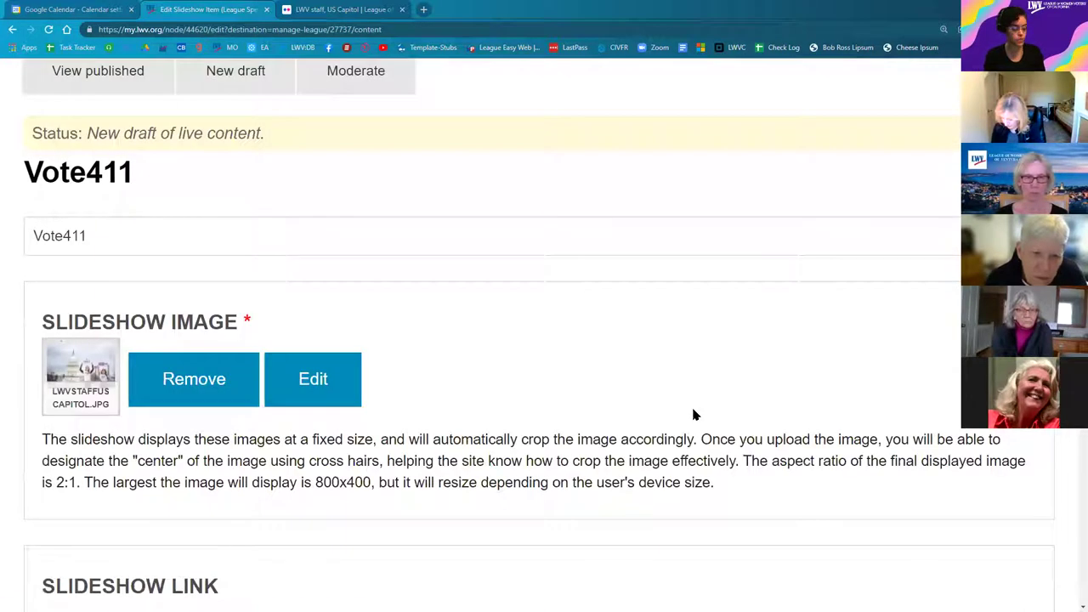
Step: Save the Vote411 item with moderation state Published, then view the Demo Site home page
scroll(12, 414, "down", 10)
scroll(12, 413, "down", 10)
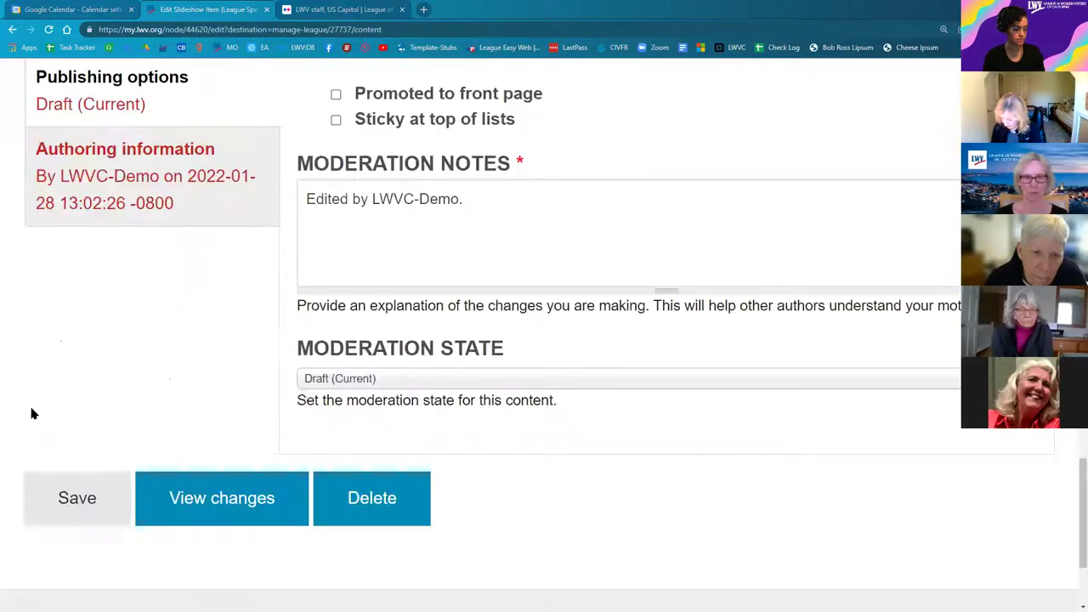
left_click(318, 383)
key("Down")
key("Return")
left_click(53, 508)
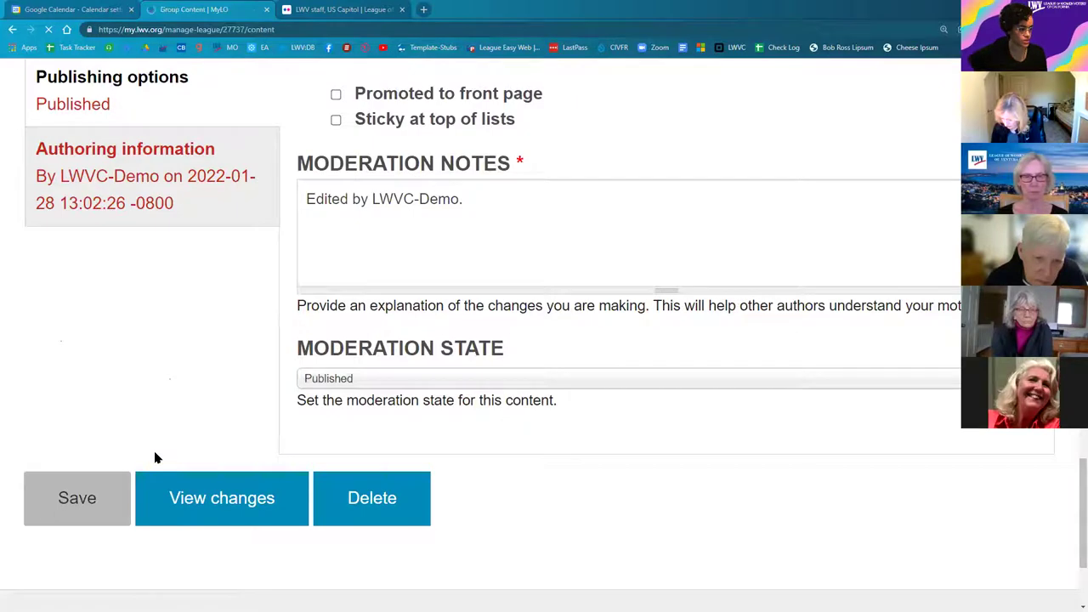
scroll(124, 412, "down", 2)
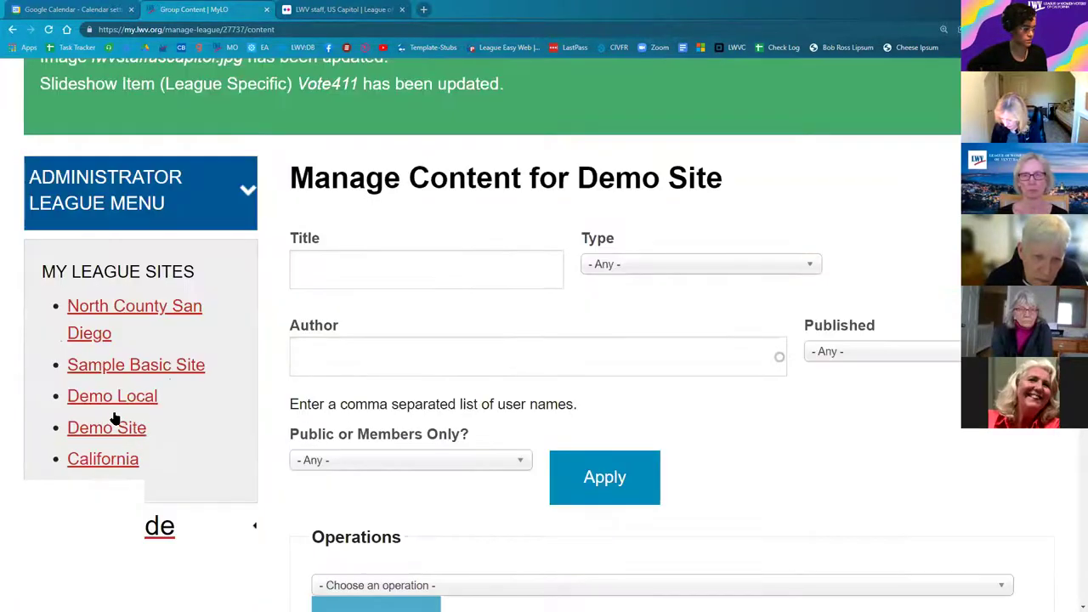
left_click(113, 416)
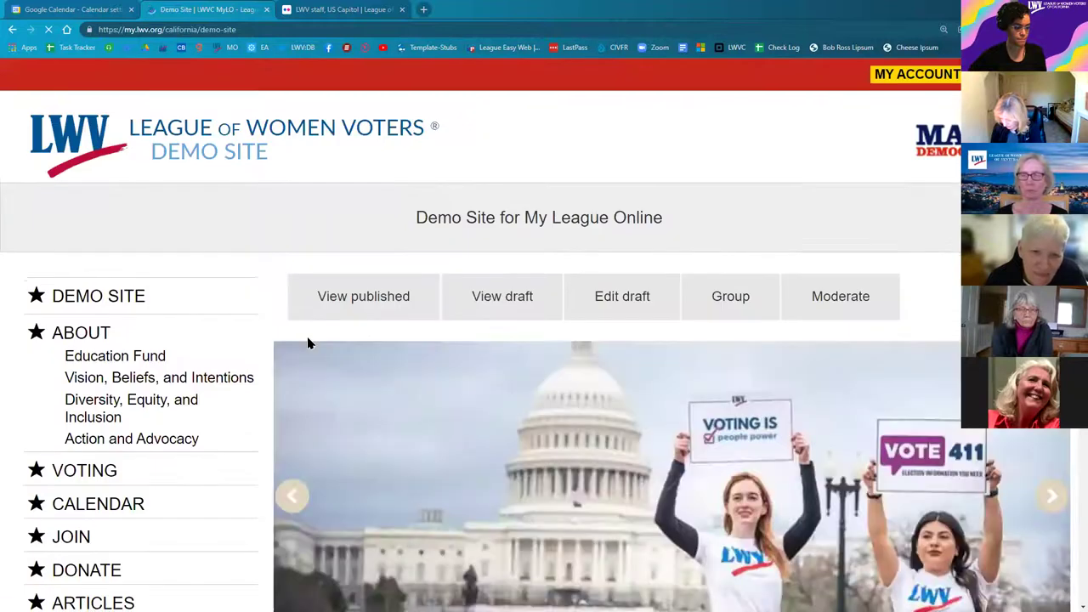
Step: Step the Demo Site slideshow back to the previous slide
scroll(803, 535, "down", 3)
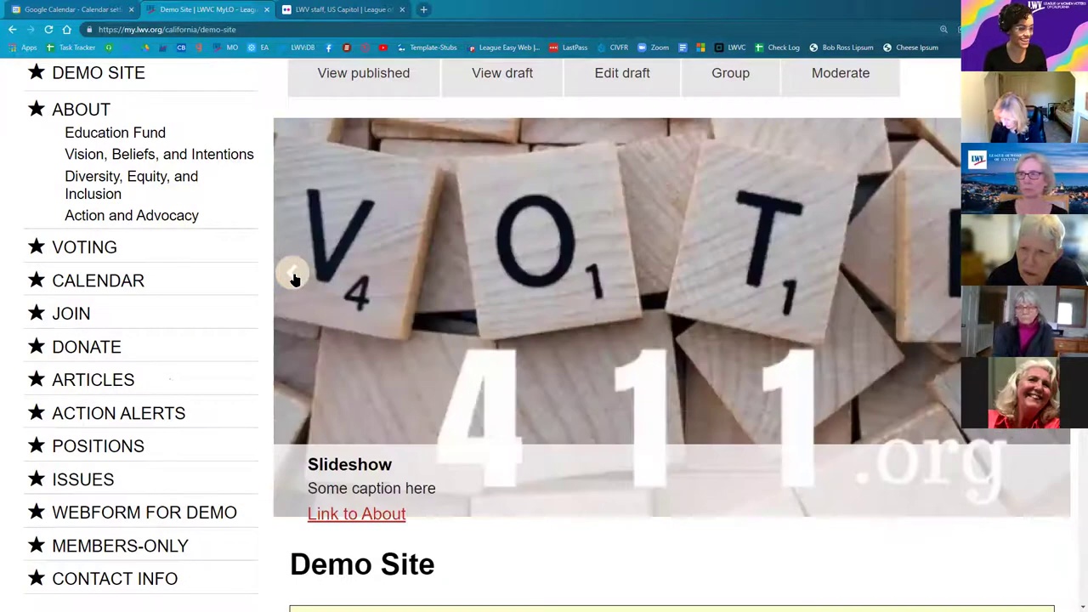
left_click(292, 273)
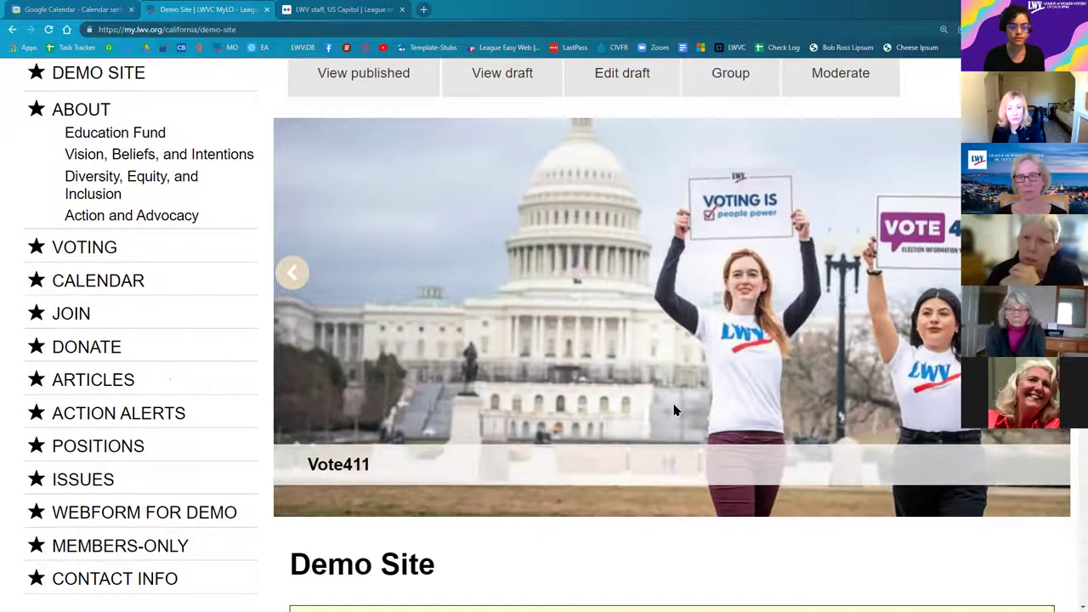
Step: Go from the Flickr Capitol photo to the League of Women Voters photostream and copy its URL
left_click(324, 11)
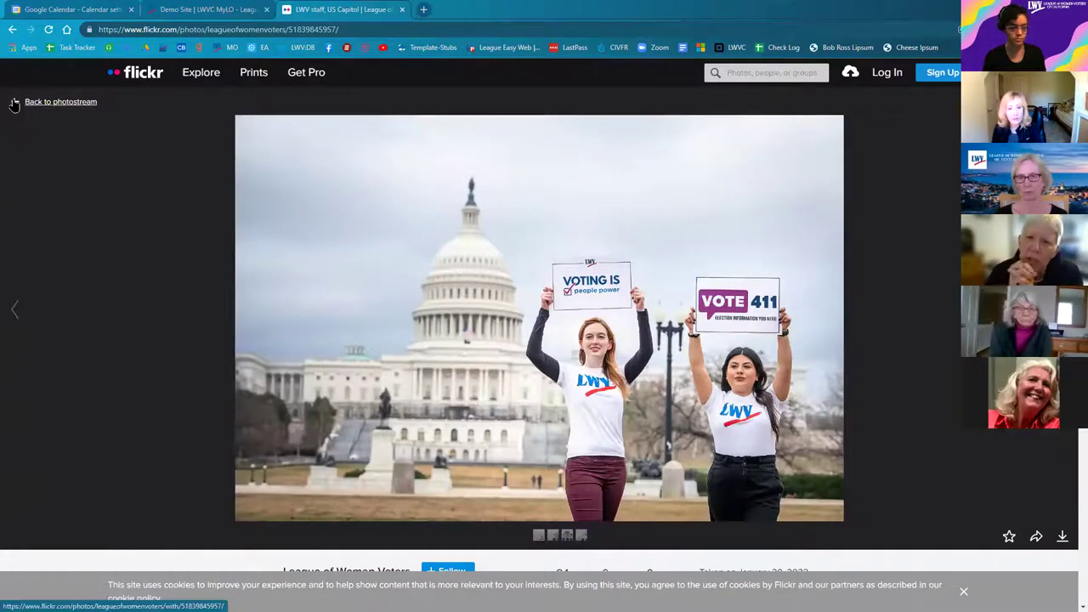
left_click(14, 102)
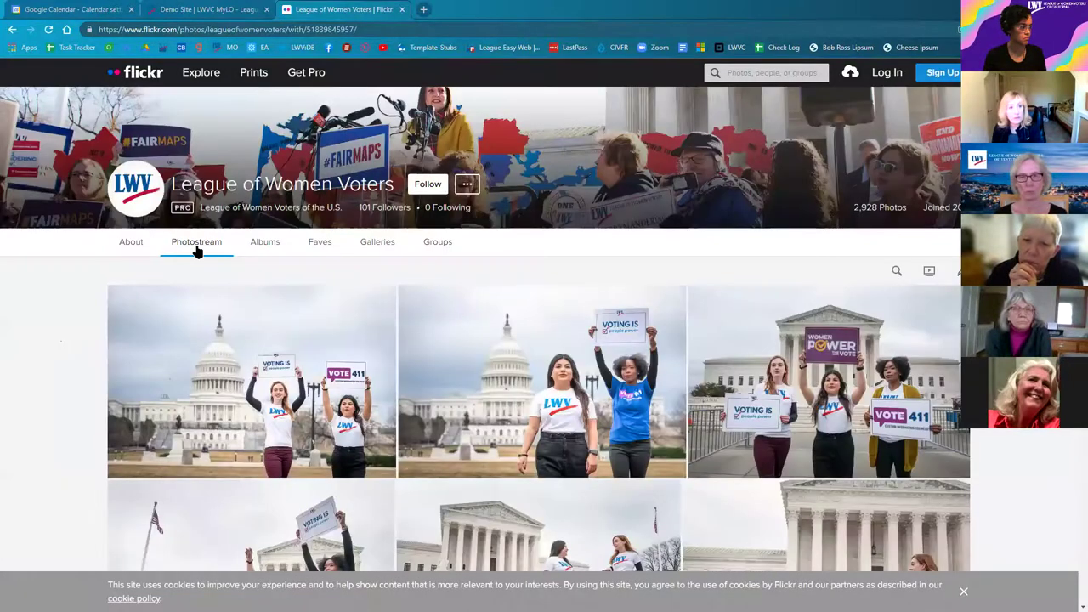
left_click(196, 246)
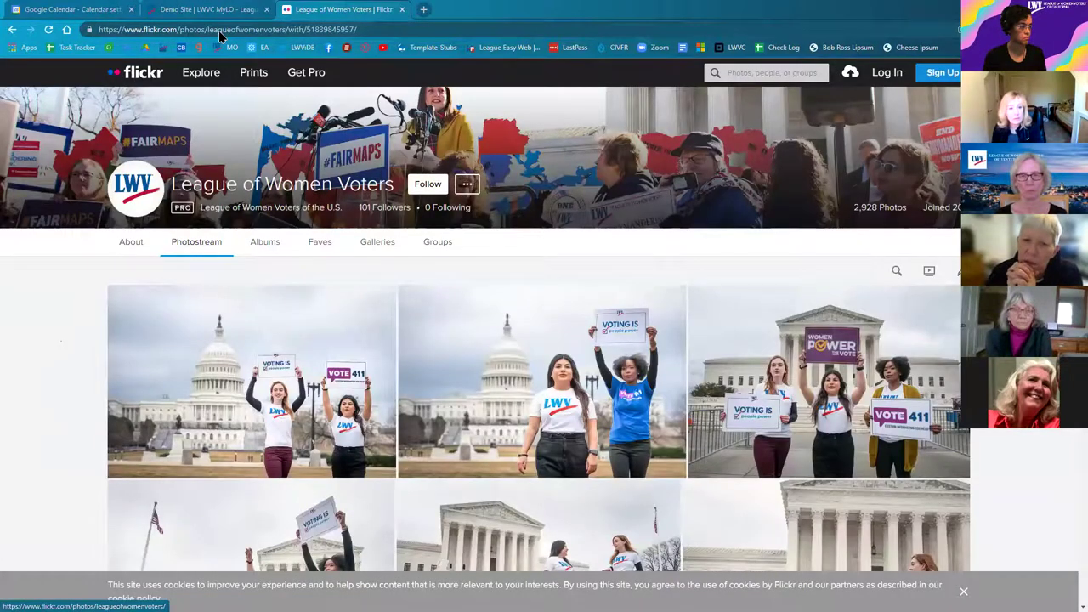
right_click(219, 30)
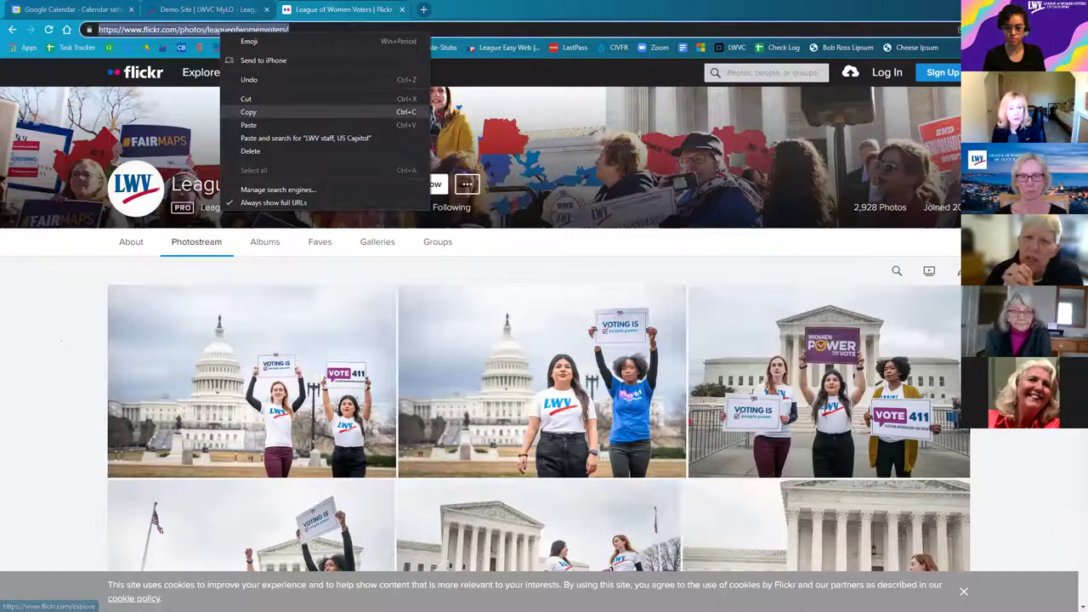
left_click(249, 111)
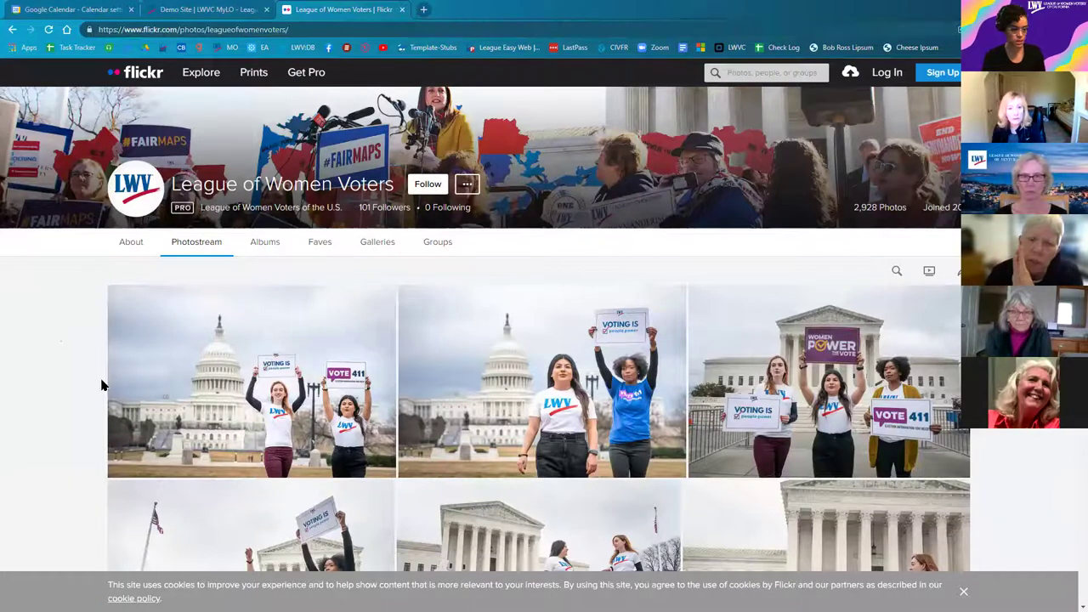
scroll(101, 385, "down", 2)
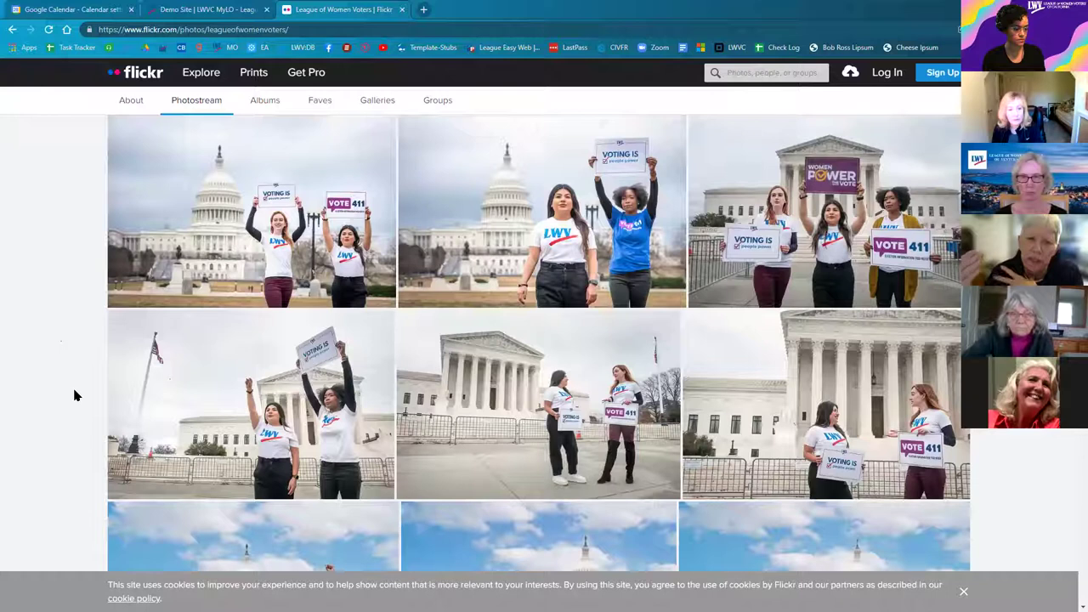
scroll(73, 397, "down", 1)
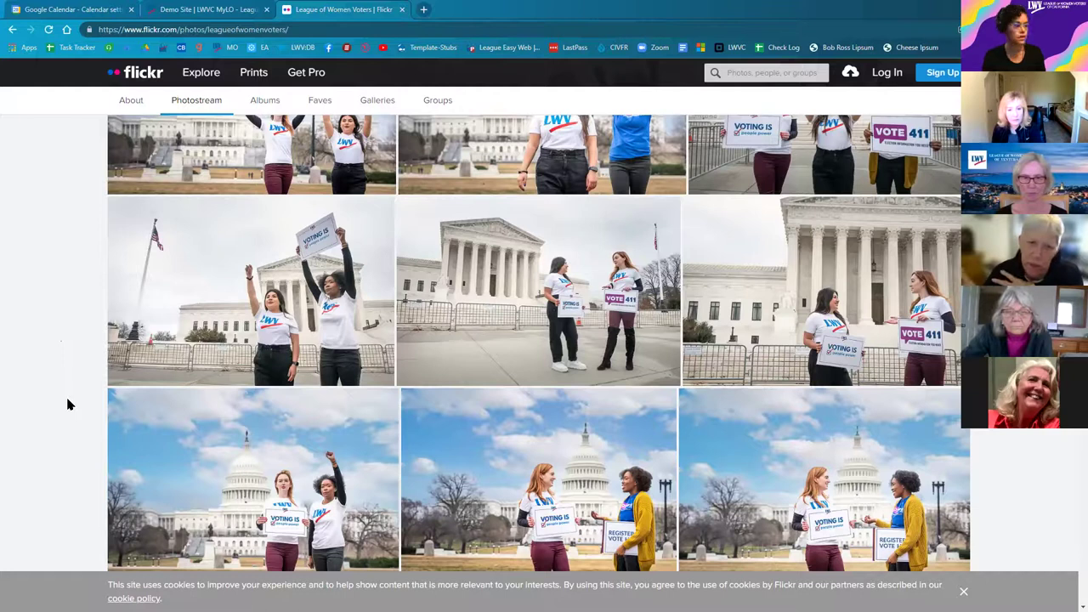
scroll(82, 335, "up", 2)
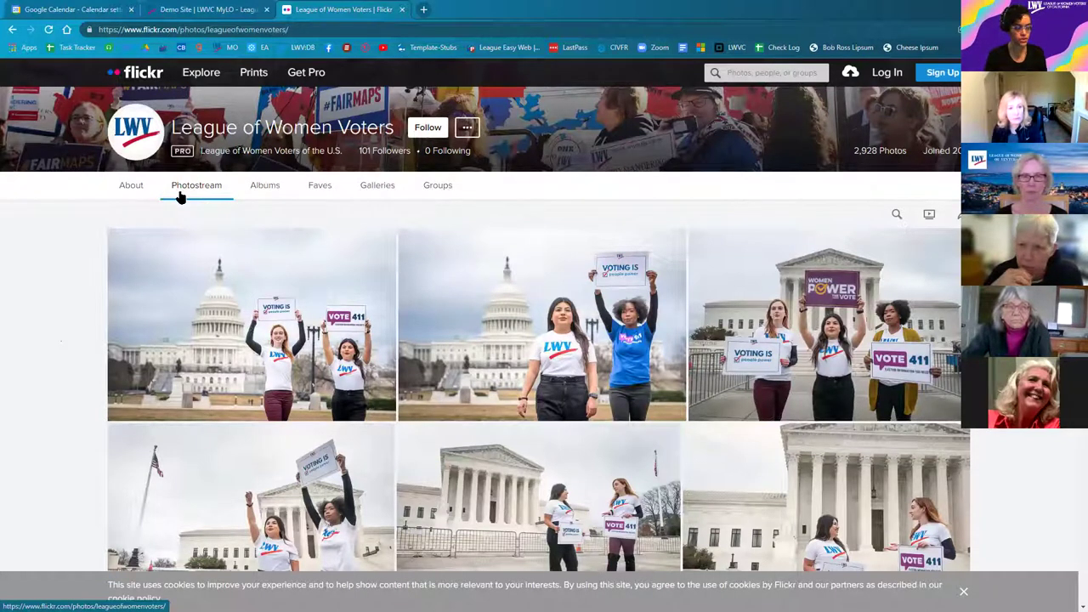
Step: Show the League of Women Voters' Flickr albums list
left_click(267, 192)
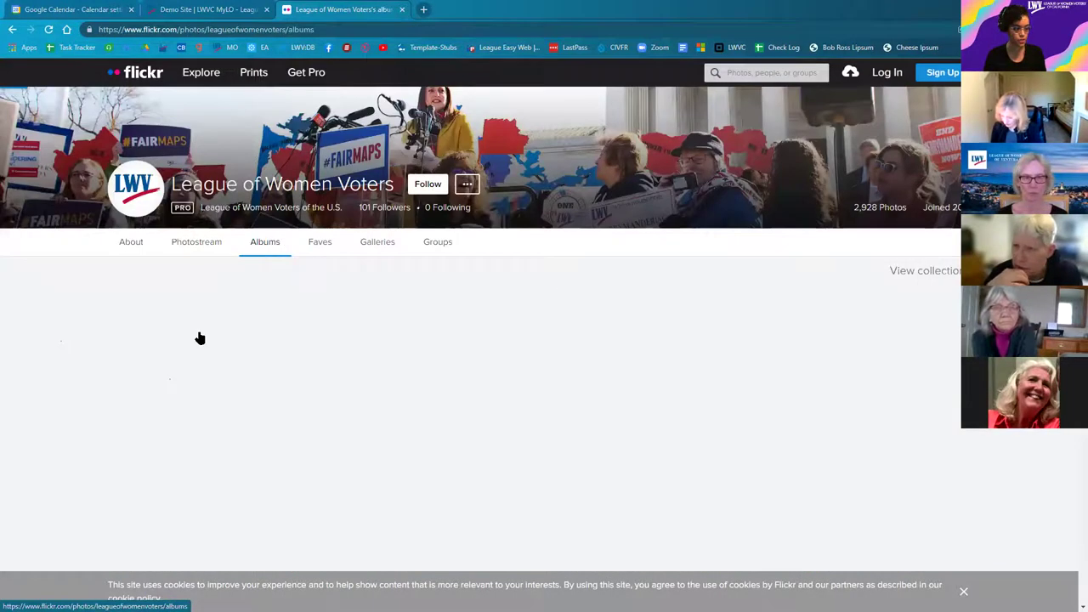
right_click(200, 334)
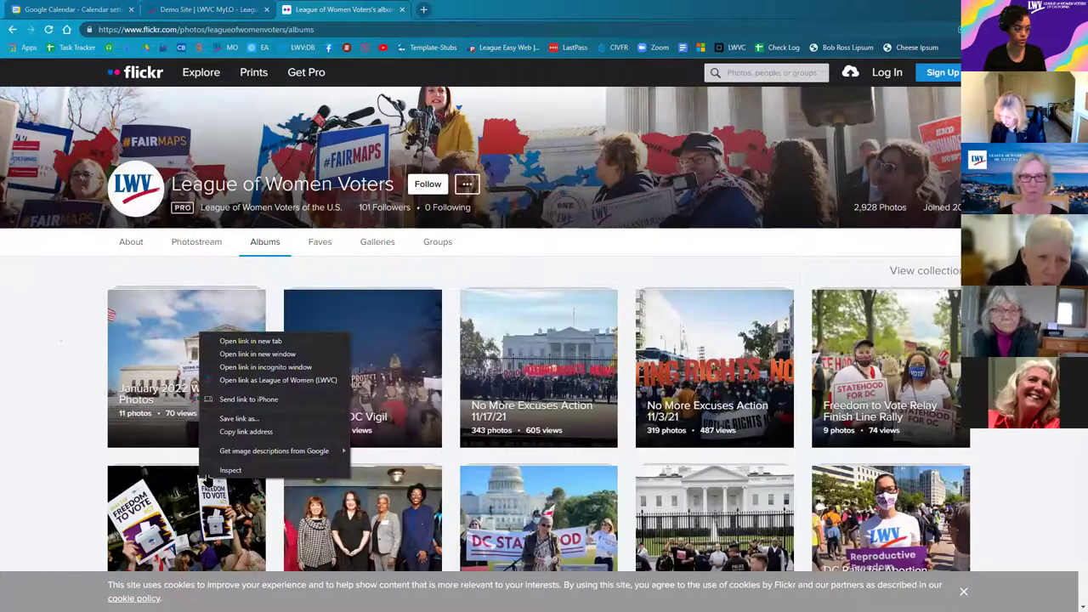
left_click(210, 482)
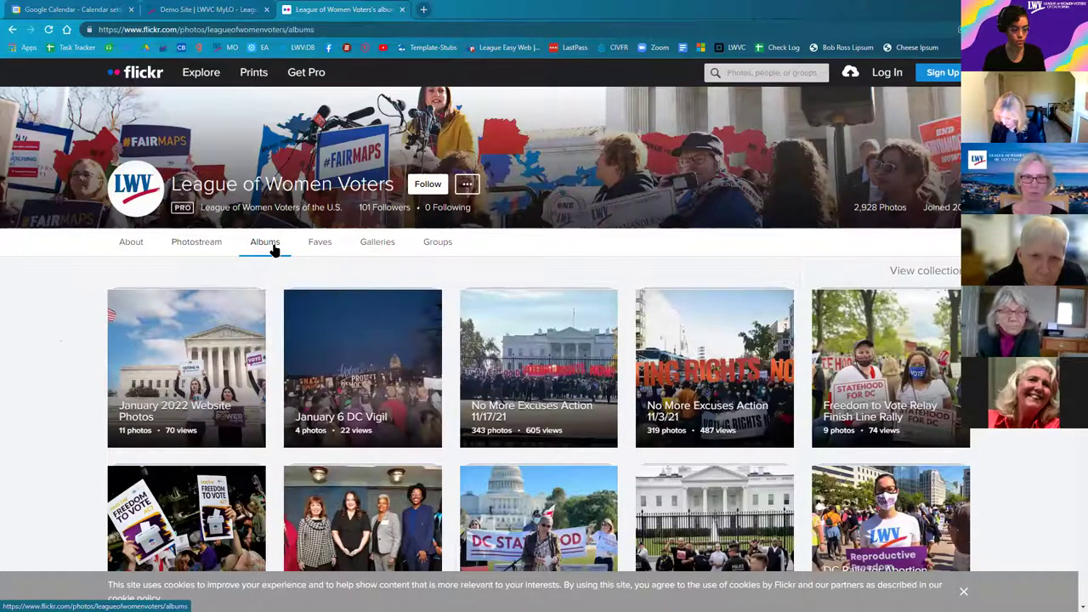
Step: View the January 2022 Website Photos album's Staff at Supreme Court with Flag photo, then return to albums
left_click(183, 341)
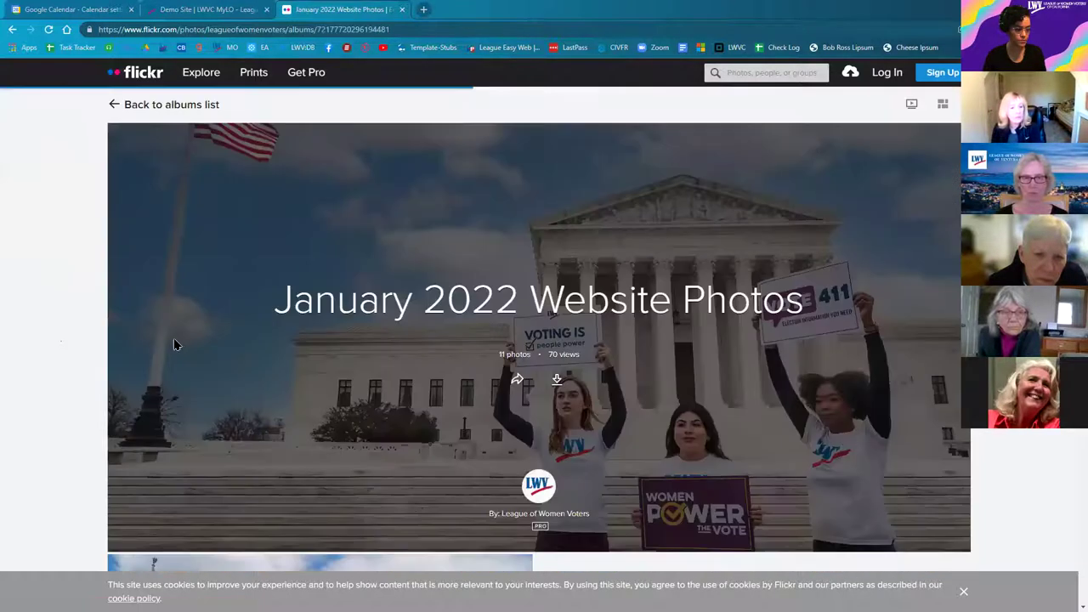
scroll(255, 323, "down", 3)
scroll(280, 360, "down", 1)
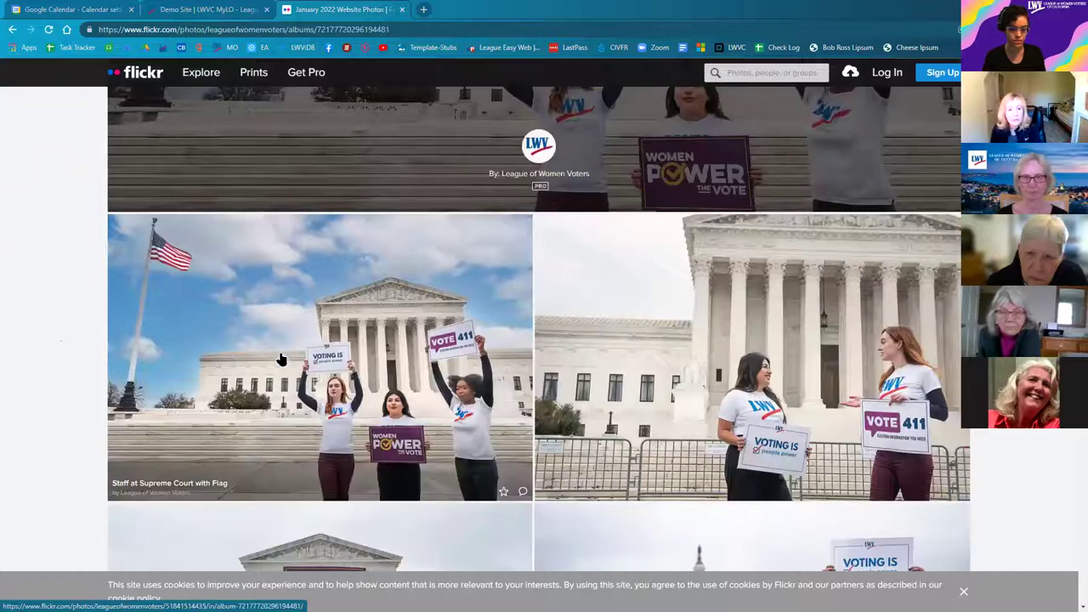
left_click(281, 359)
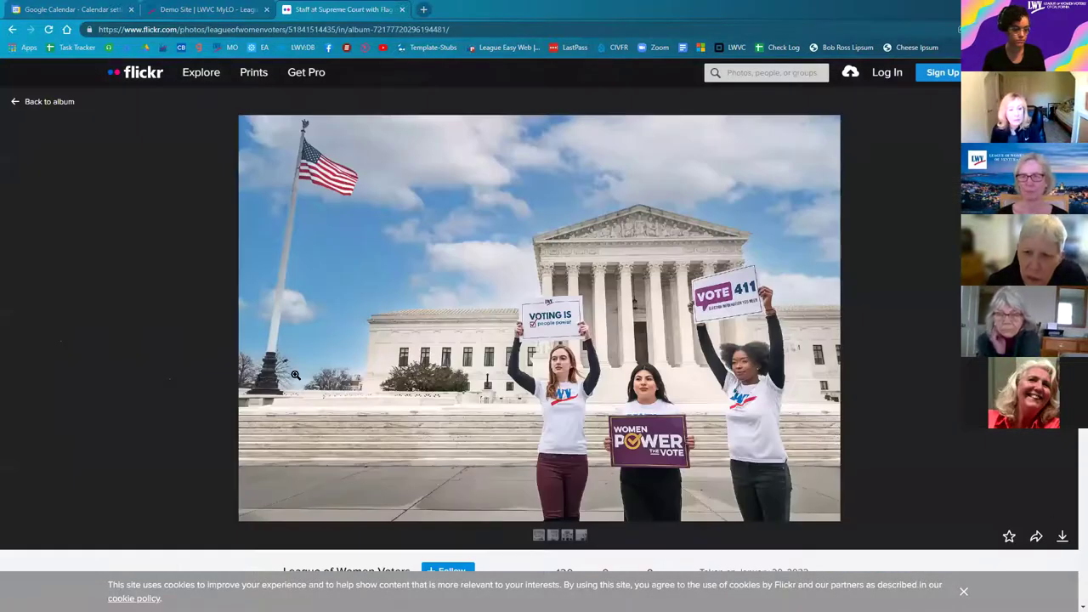
left_click(14, 103)
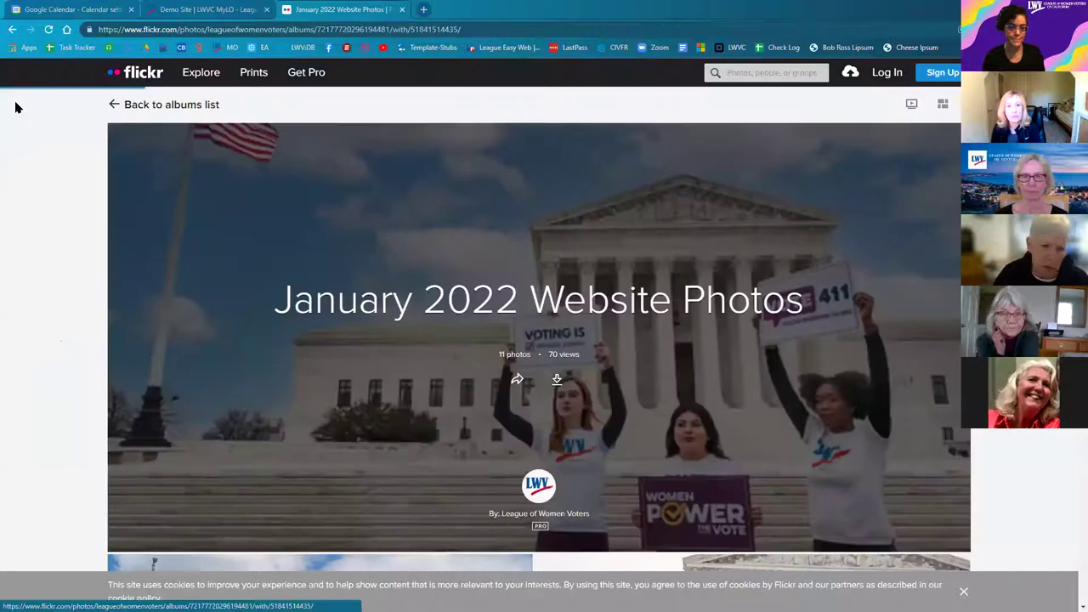
left_click(111, 111)
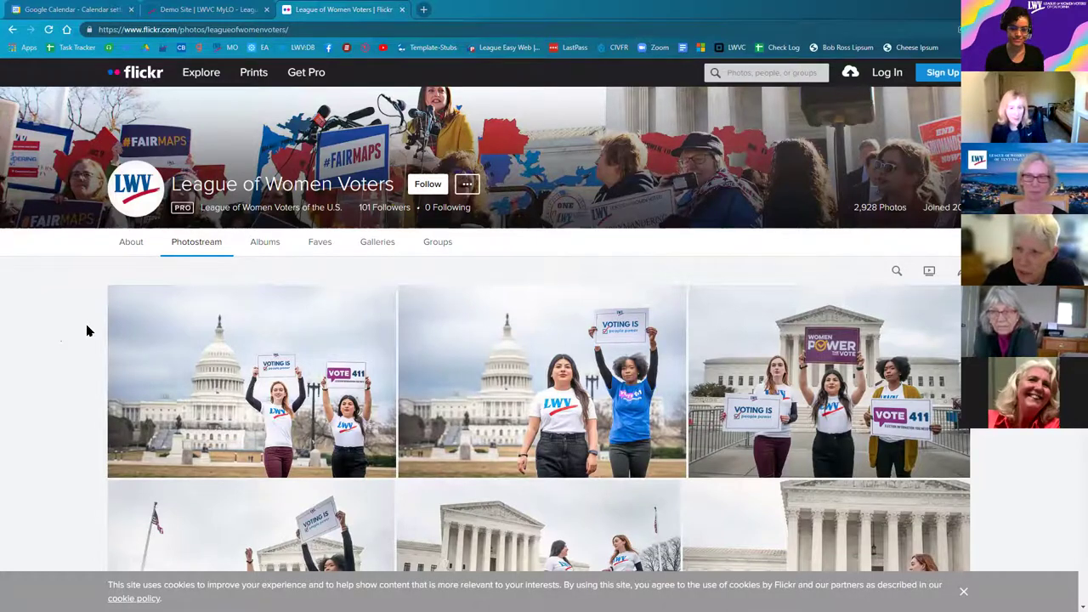
left_click(175, 8)
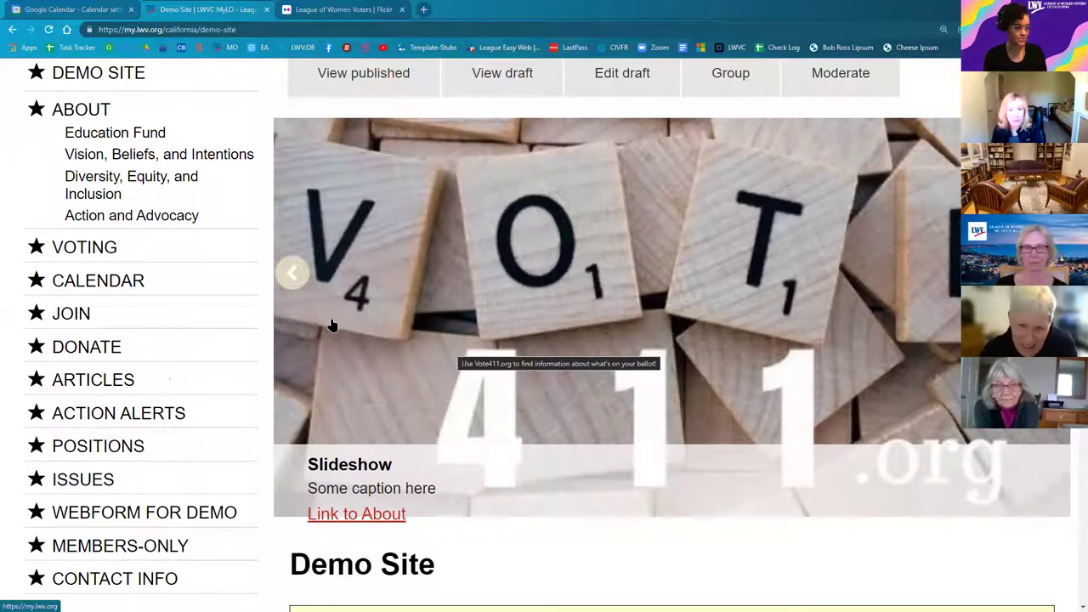
left_click(344, 10)
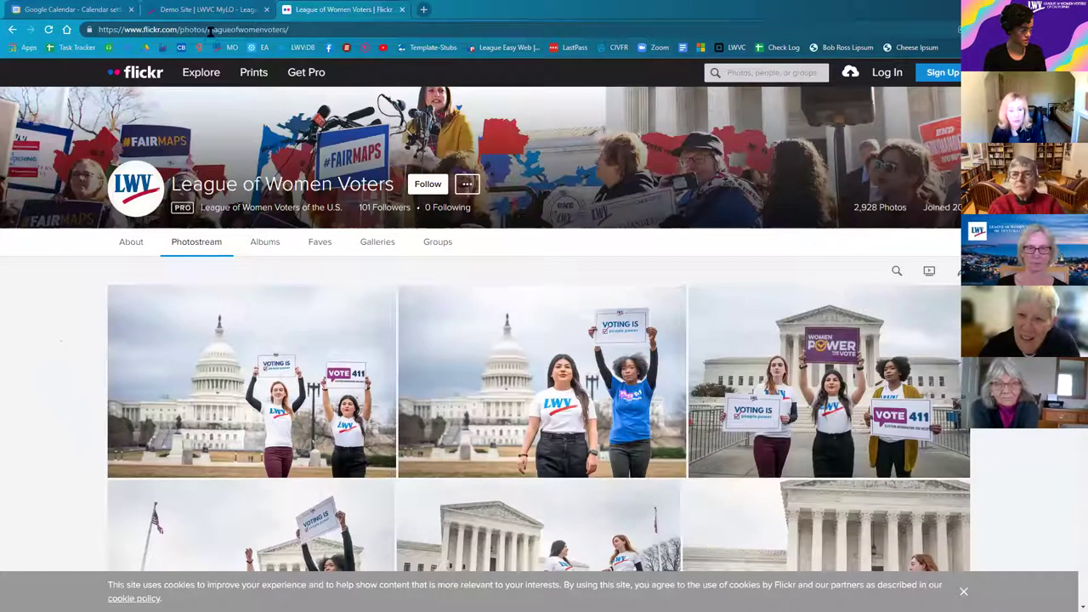
left_click_drag(206, 30, 288, 30)
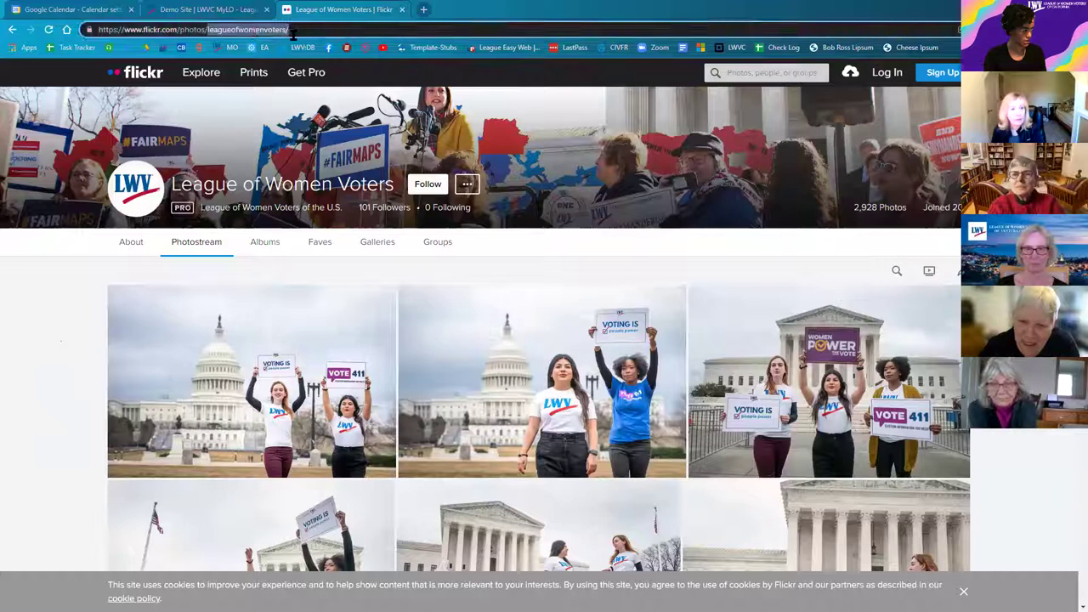
key("ctrl+a")
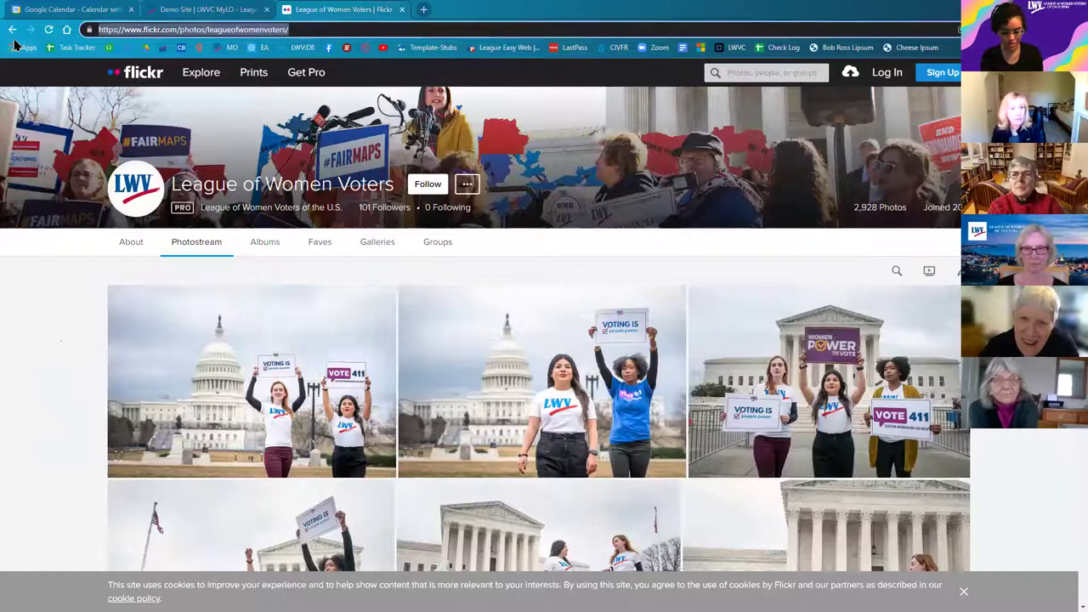
Step: Search 'lwvc flickr' and open the LWVC Flickr photostream
type("lwvc flickr")
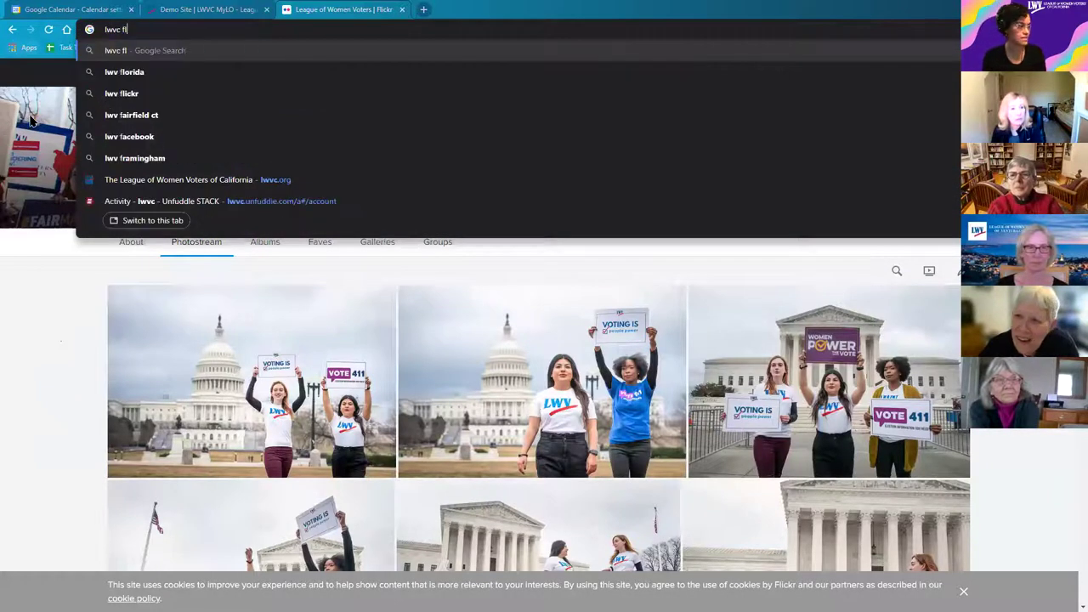
key("Return")
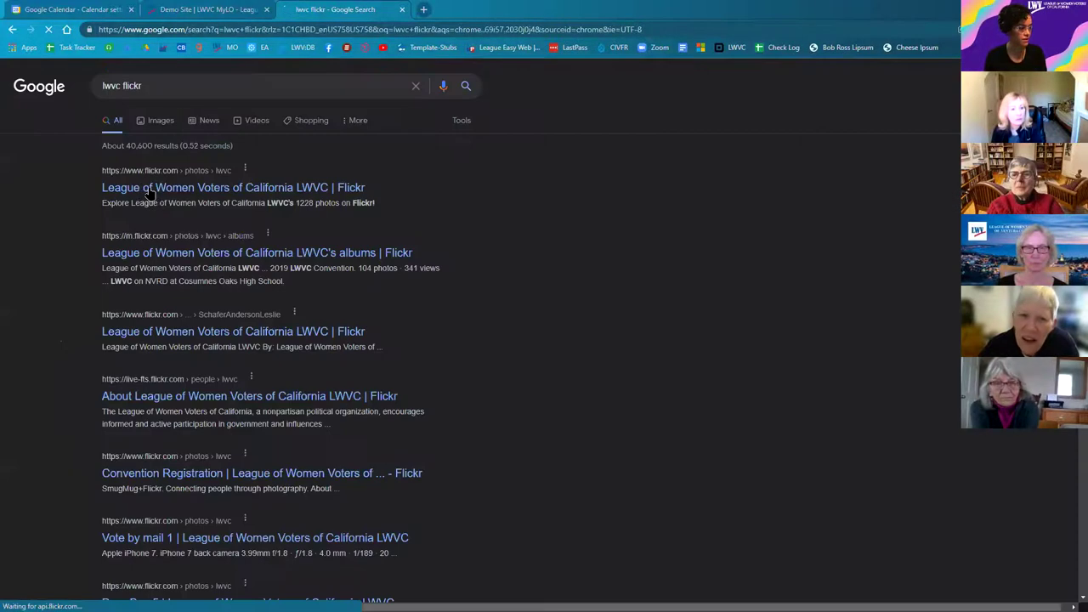
left_click(149, 189)
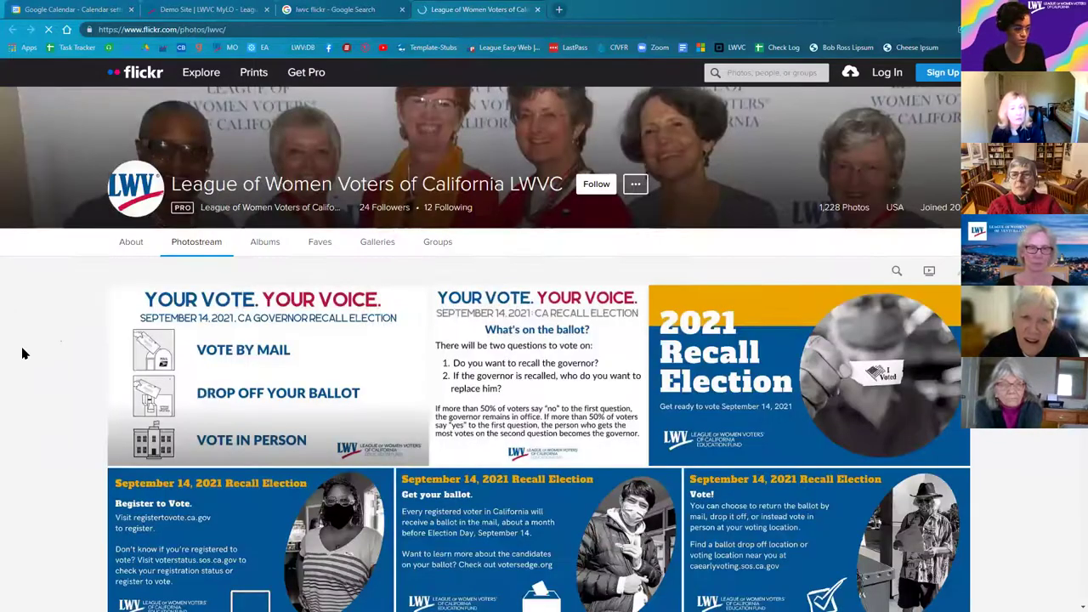
Step: Scroll through the LWVC photostream's recall election graphics and back up
scroll(47, 361, "down", 5)
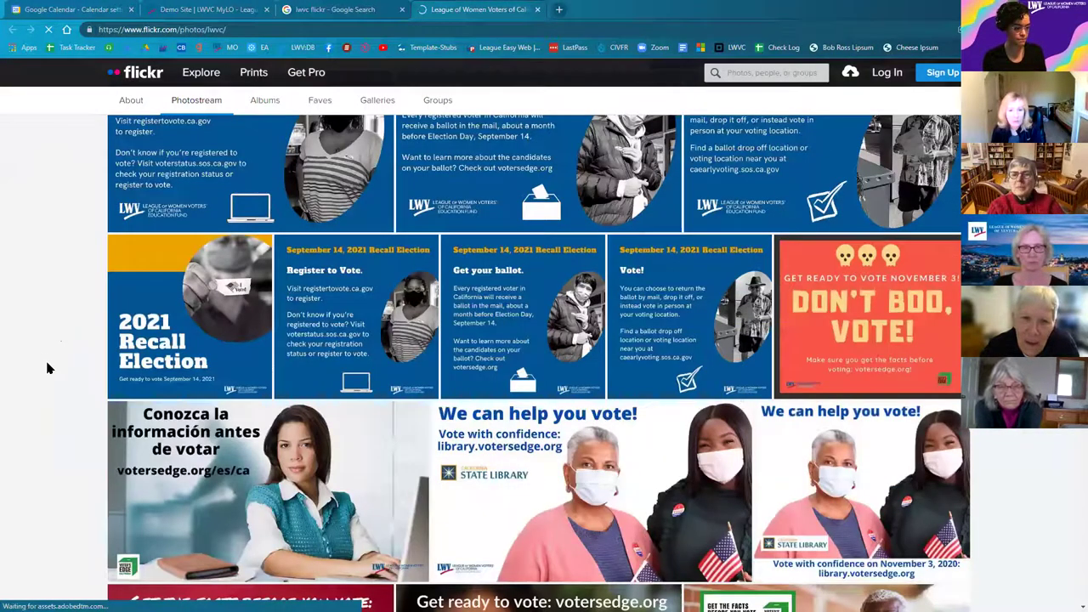
scroll(46, 362, "down", 3)
scroll(46, 367, "down", 1)
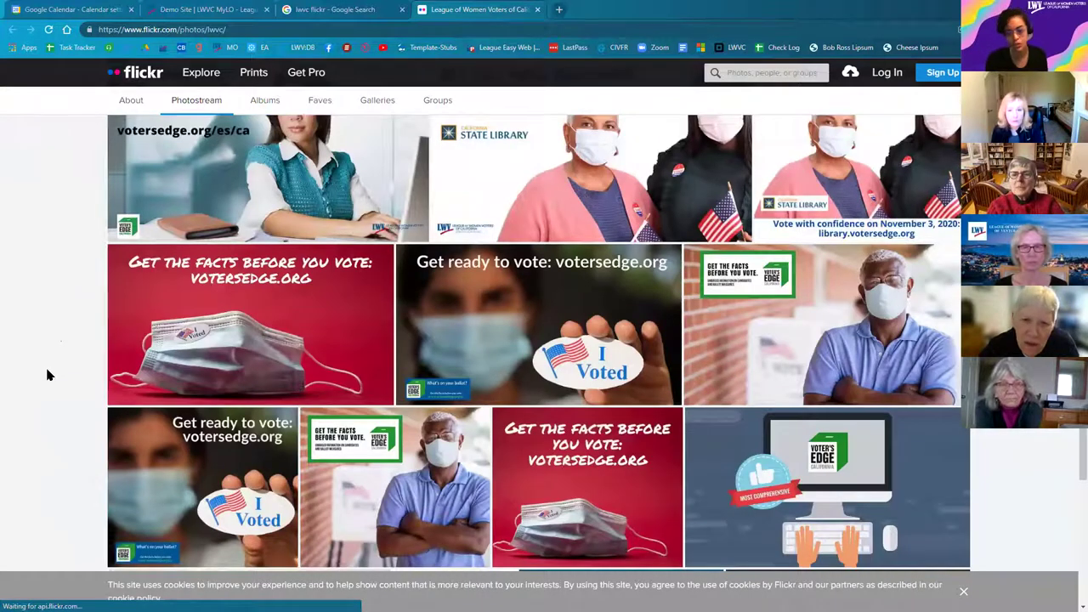
scroll(46, 372, "down", 2)
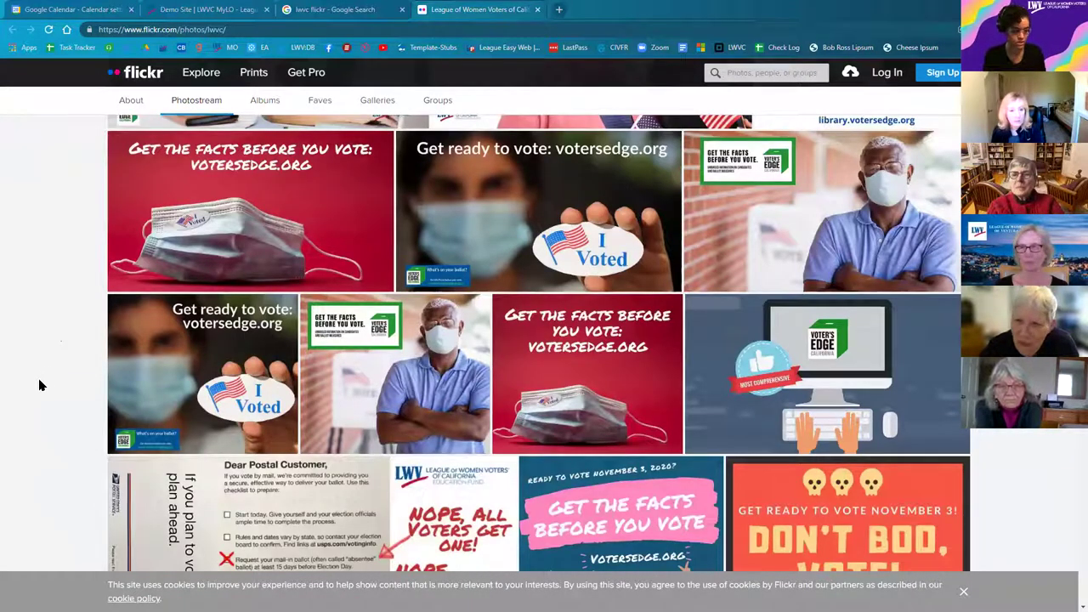
scroll(58, 408, "down", 3)
scroll(60, 412, "down", 2)
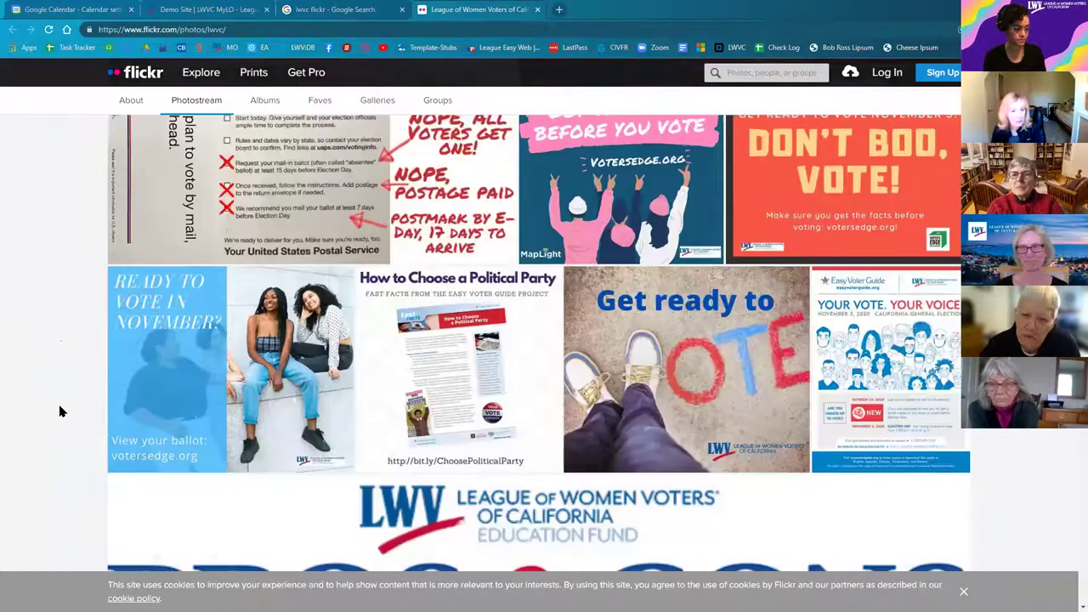
scroll(60, 414, "down", 2)
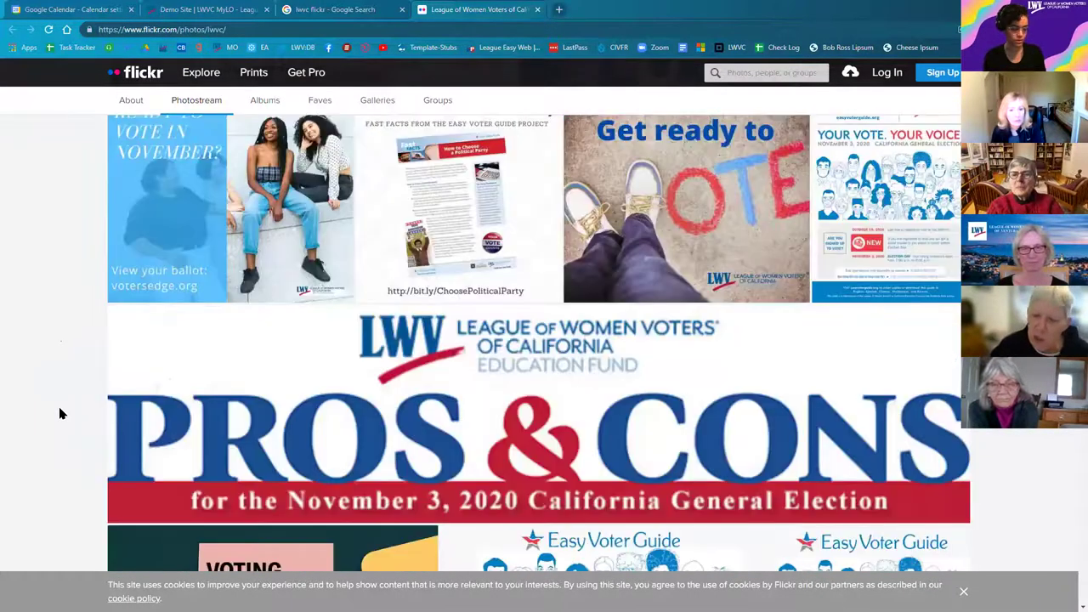
scroll(59, 414, "down", 2)
scroll(48, 420, "down", 3)
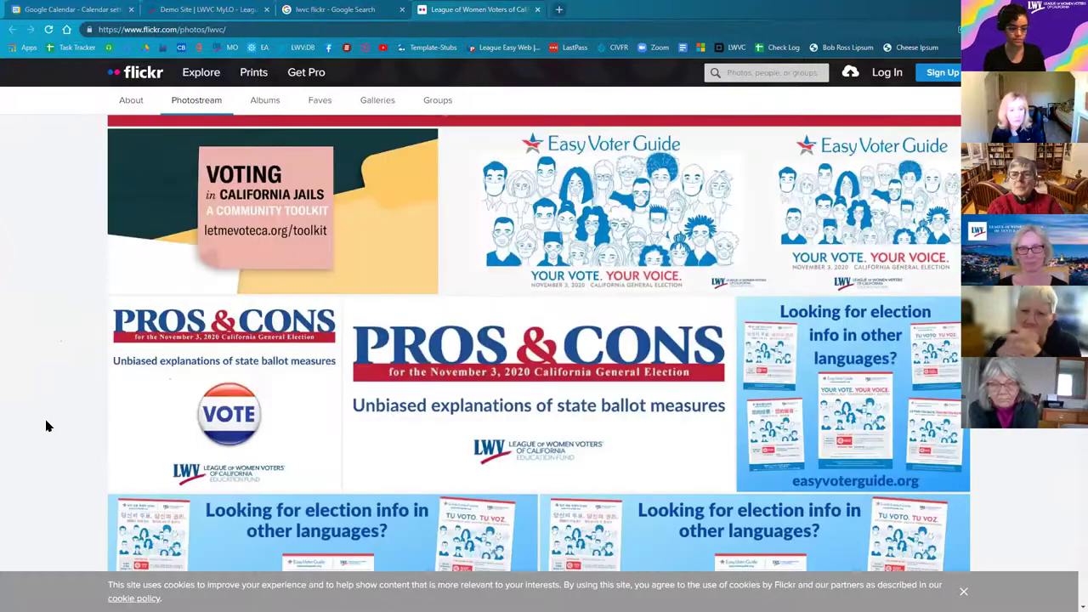
scroll(47, 426, "up", 4)
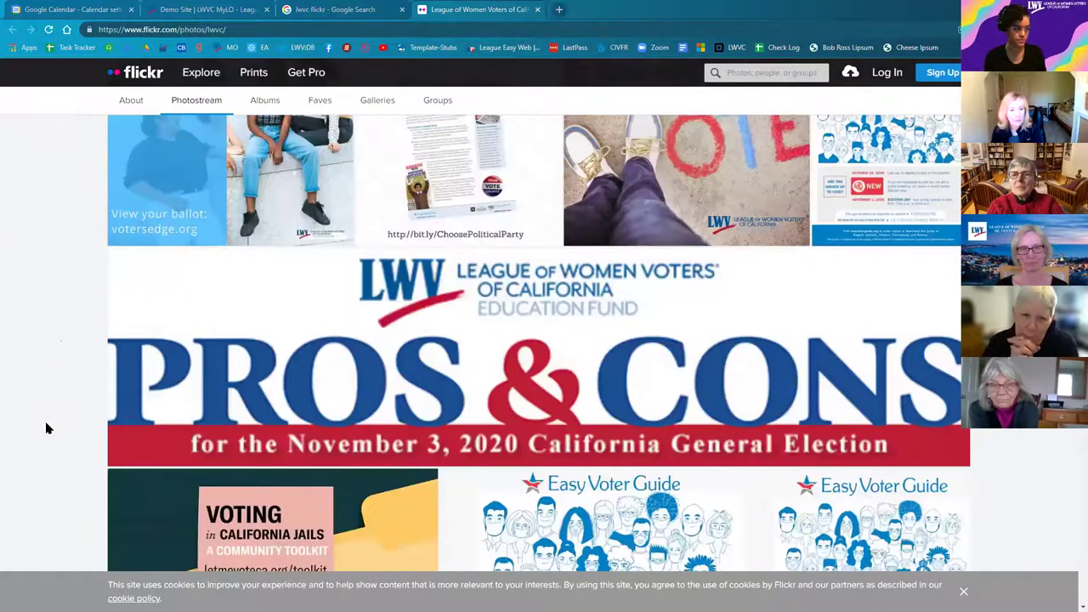
scroll(46, 429, "up", 6)
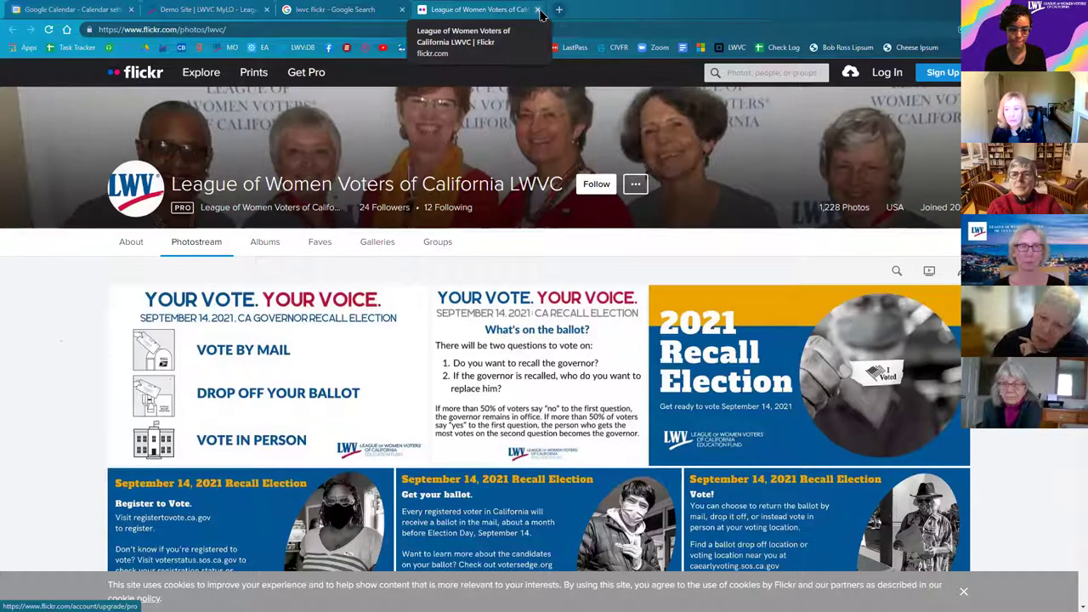
Step: Close the Google and LWVC tabs, reopen the LWVC photostream, and copy its URL
left_click(403, 16)
left_click(208, 9)
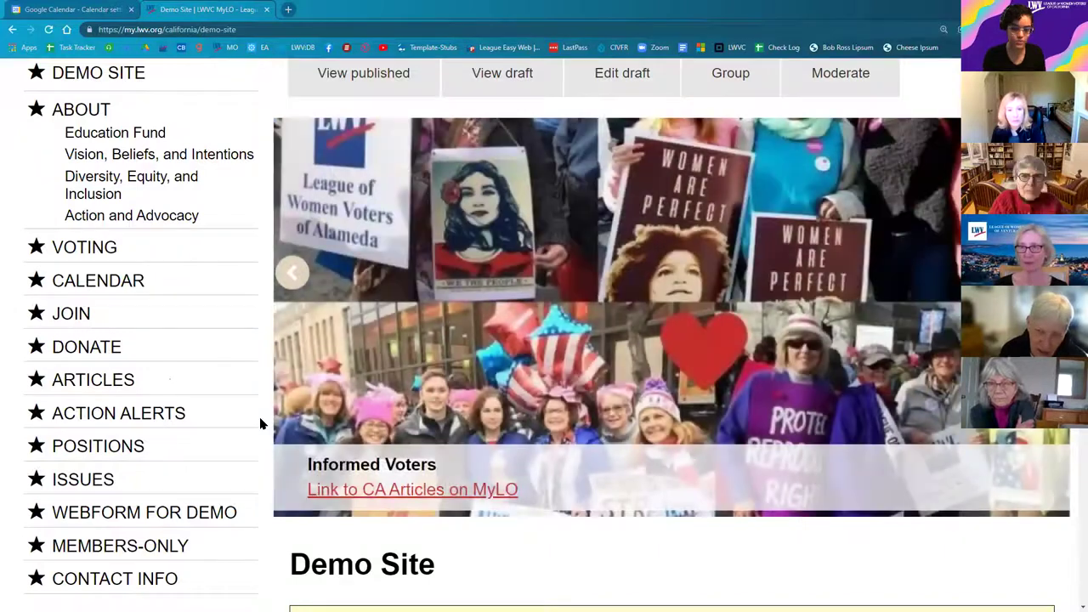
key("ctrl+shift+t")
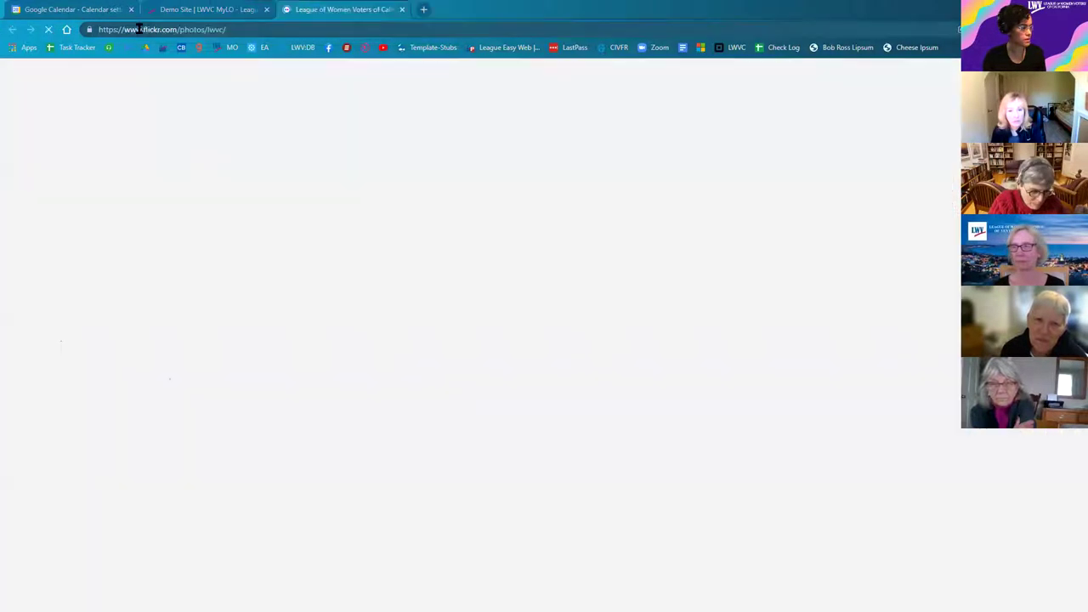
right_click(151, 30)
left_click(180, 112)
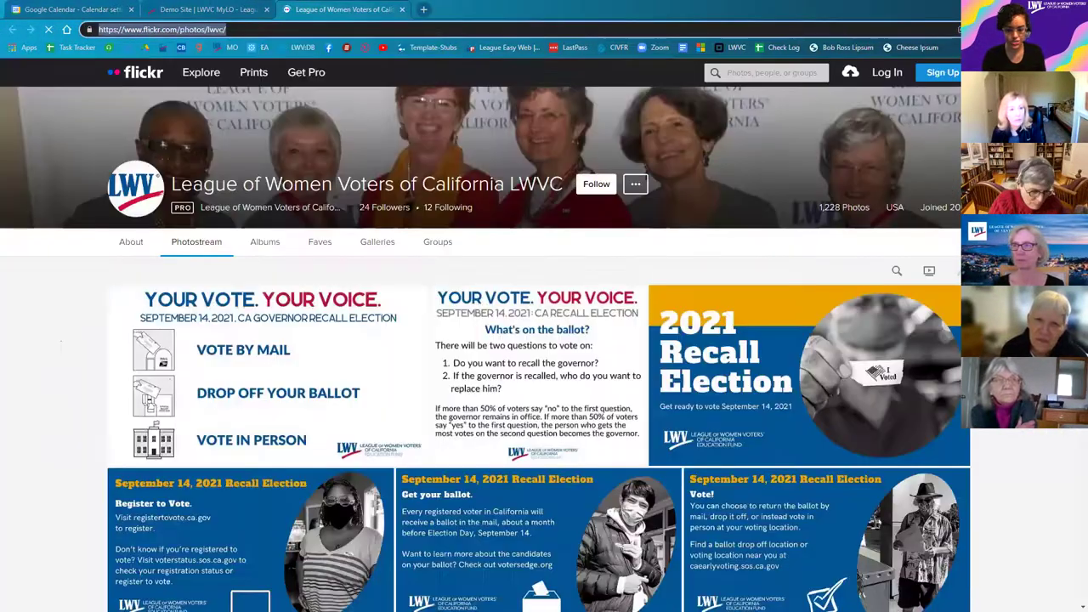
key("alt+Tab")
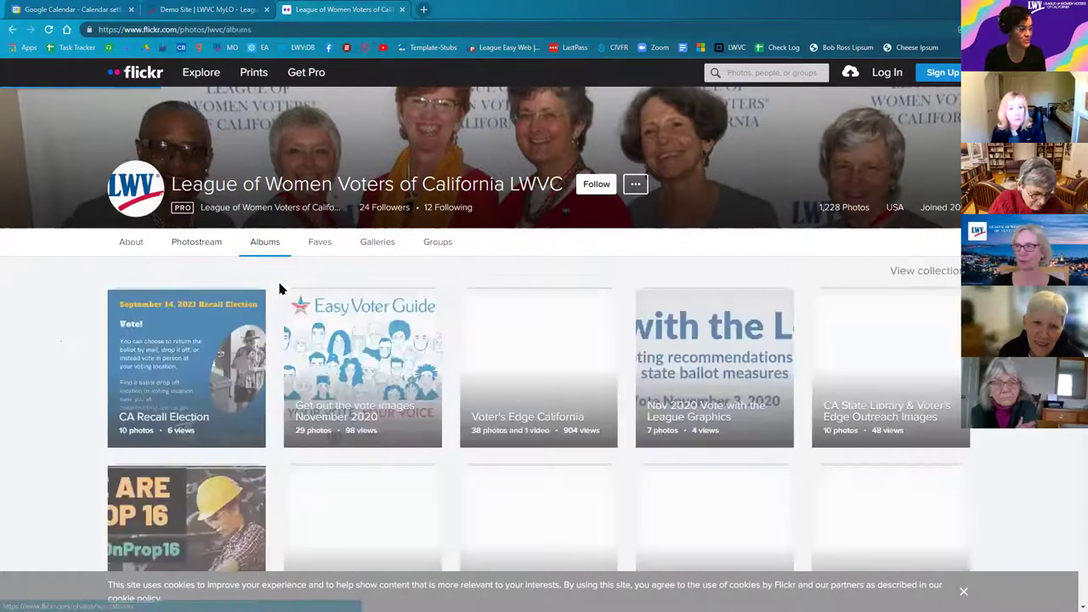
scroll(34, 367, "down", 1)
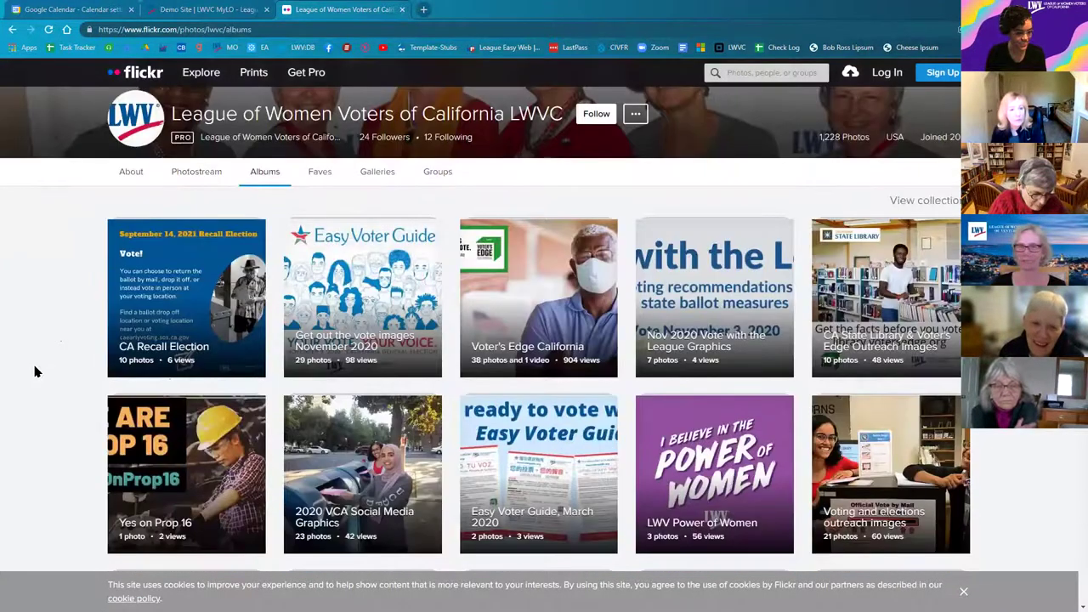
scroll(43, 381, "down", 2)
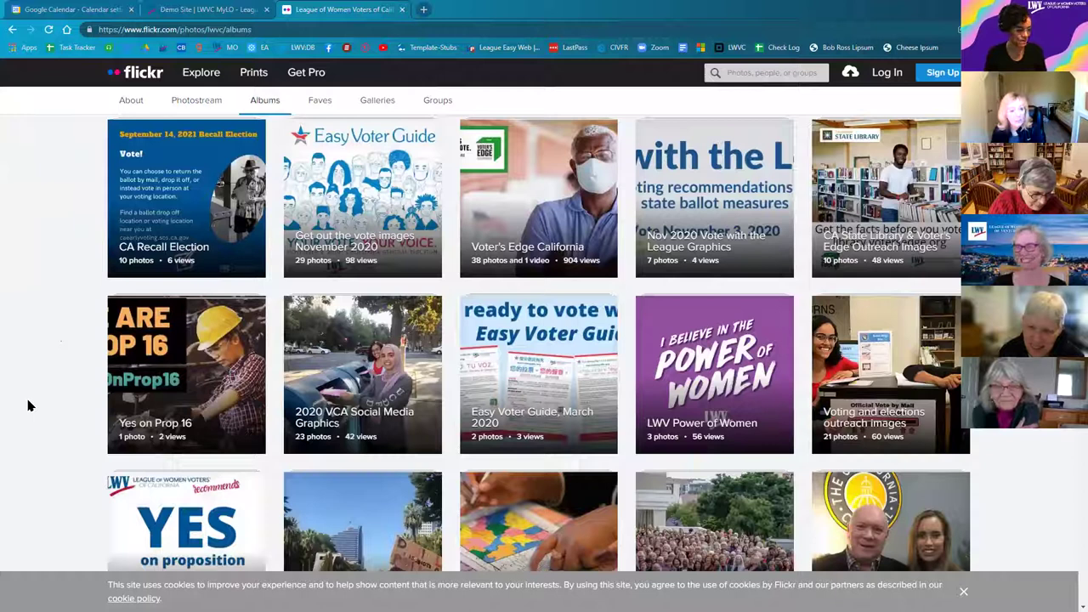
scroll(18, 415, "down", 1)
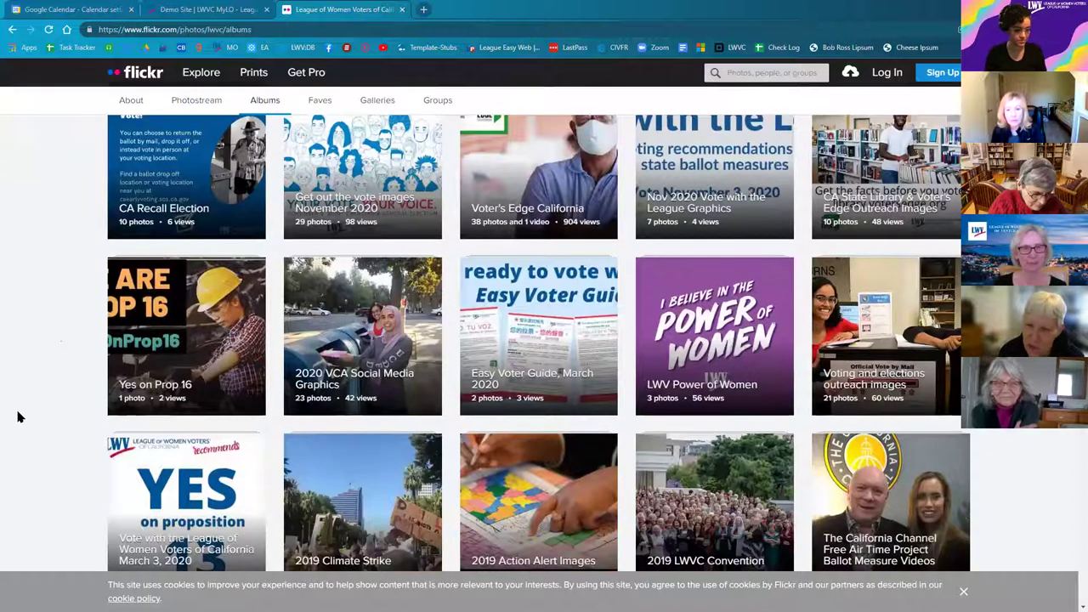
scroll(19, 415, "down", 4)
scroll(21, 417, "up", 7)
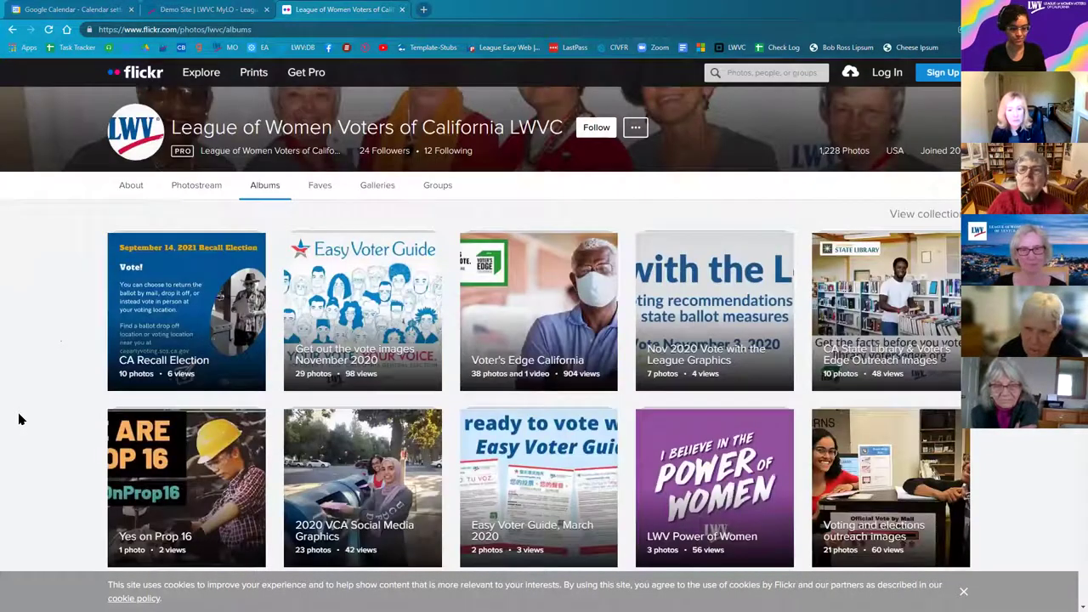
scroll(21, 419, "up", 1)
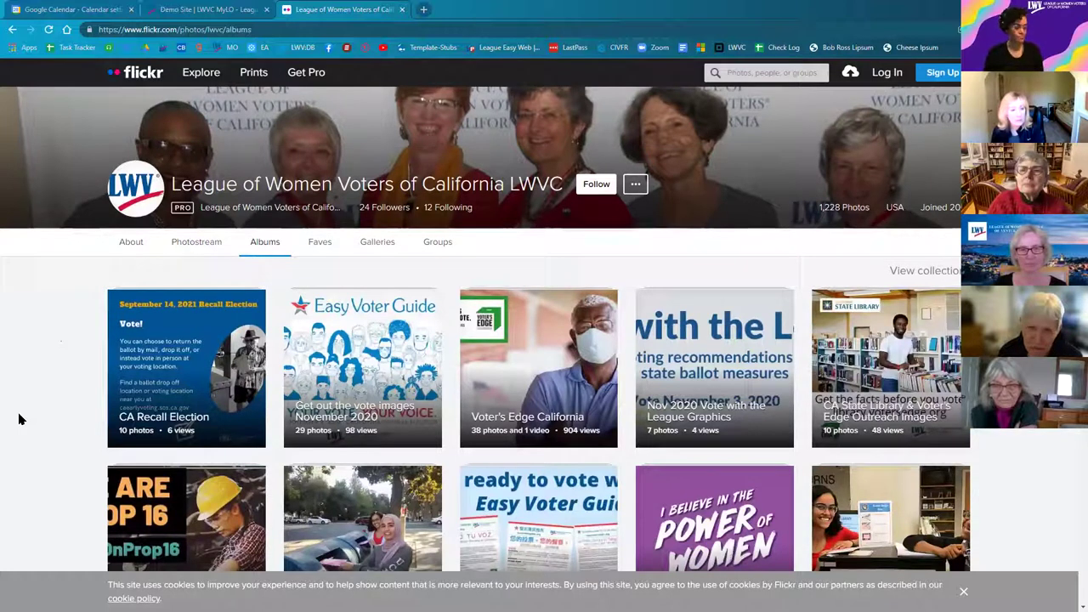